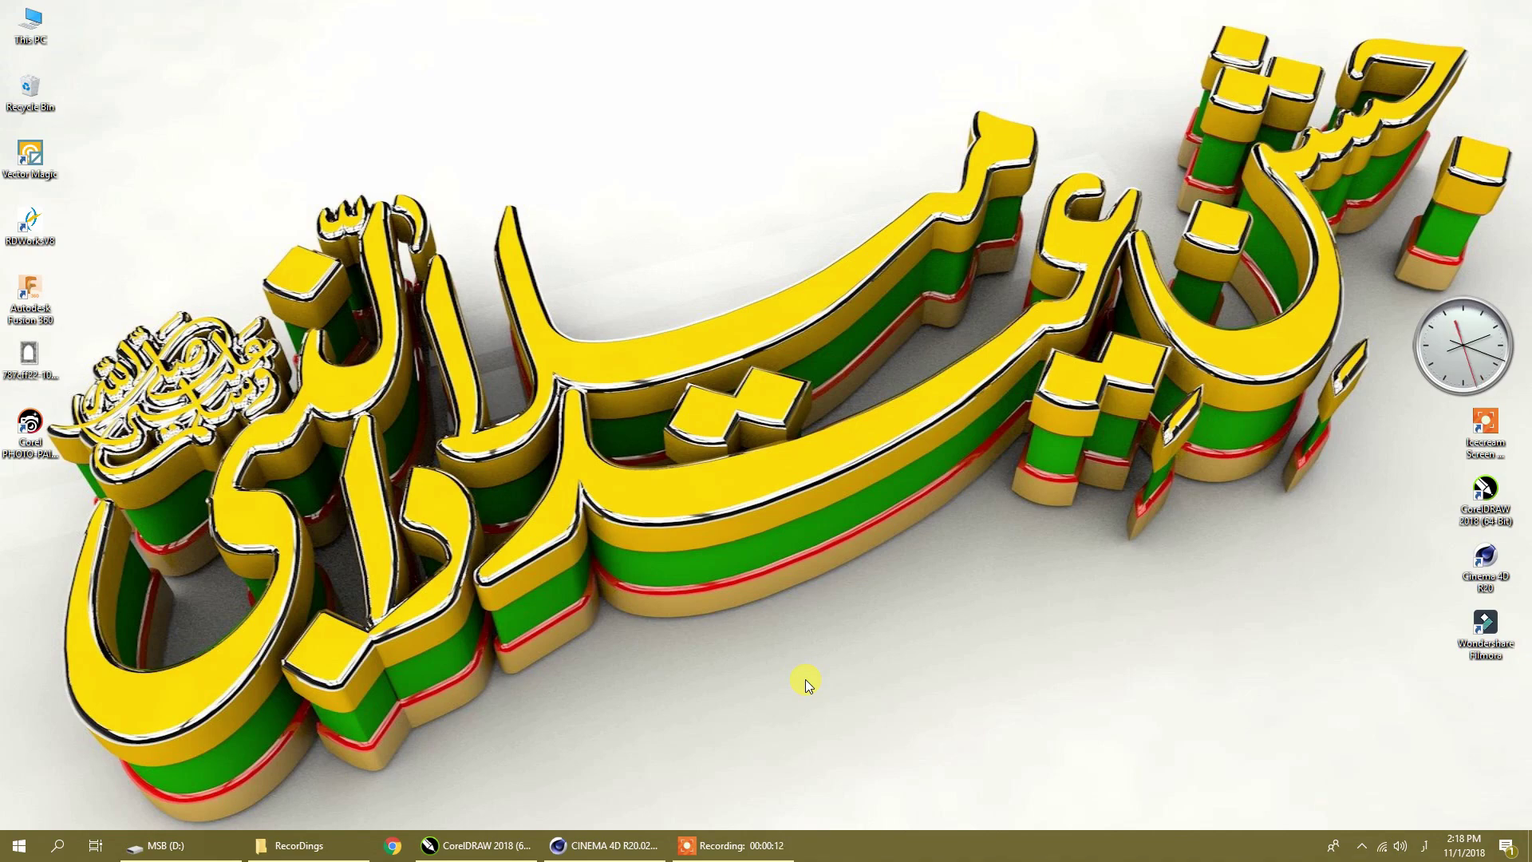
# Examine the finished 3D calligraphy in Cinema 4D from a lower angle and compare it with the flat lettering in CorelDRAW
pyautogui.click(605, 845)
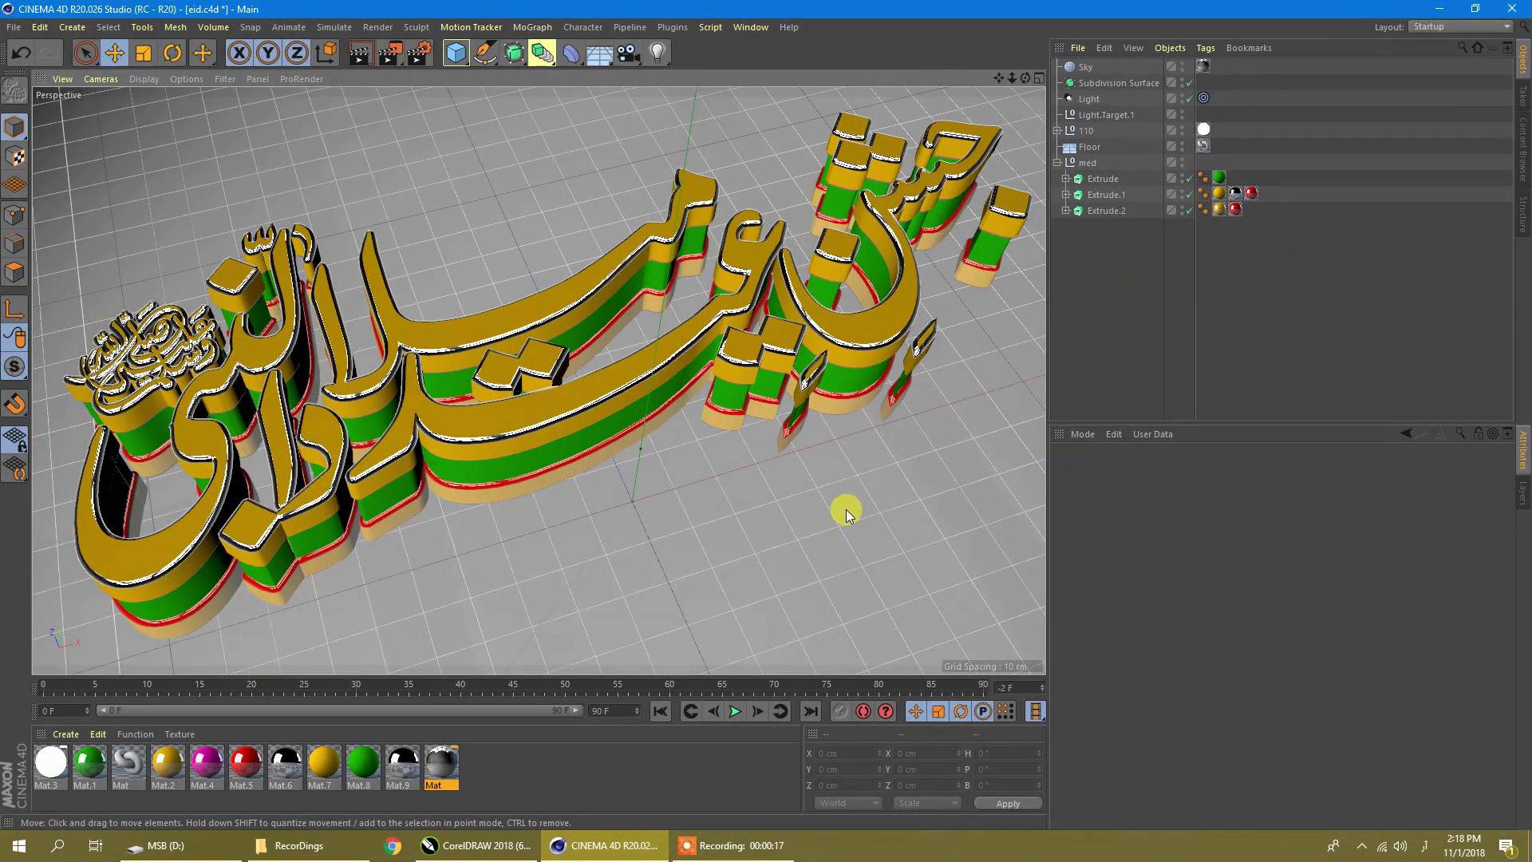
pyautogui.moveTo(1025, 77)
pyautogui.mouseDown()
pyautogui.moveTo(1019, 56)
pyautogui.moveTo(1026, 82)
pyautogui.mouseUp()
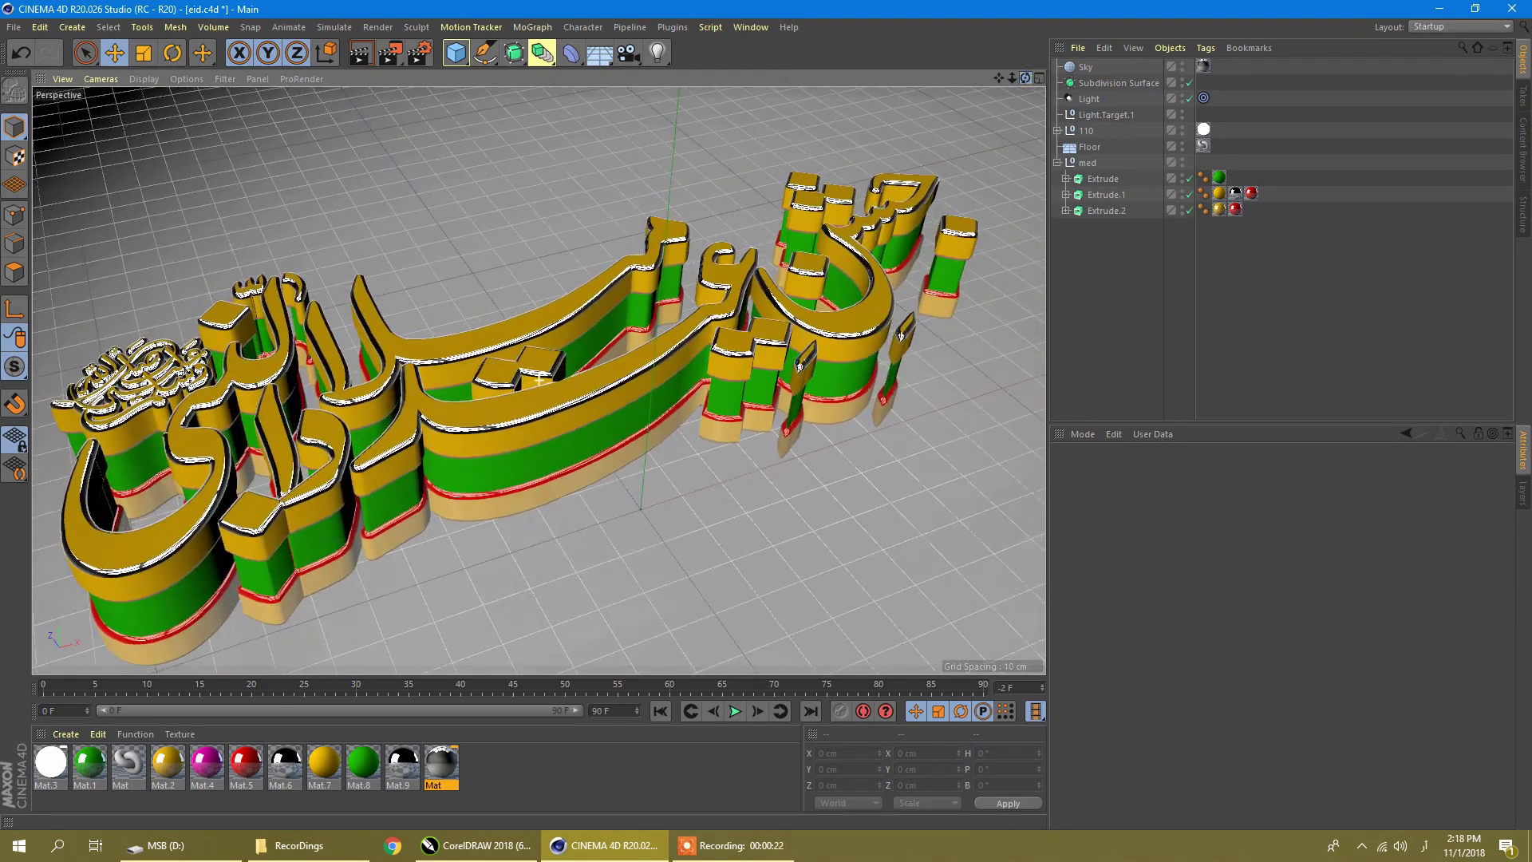
pyautogui.click(450, 845)
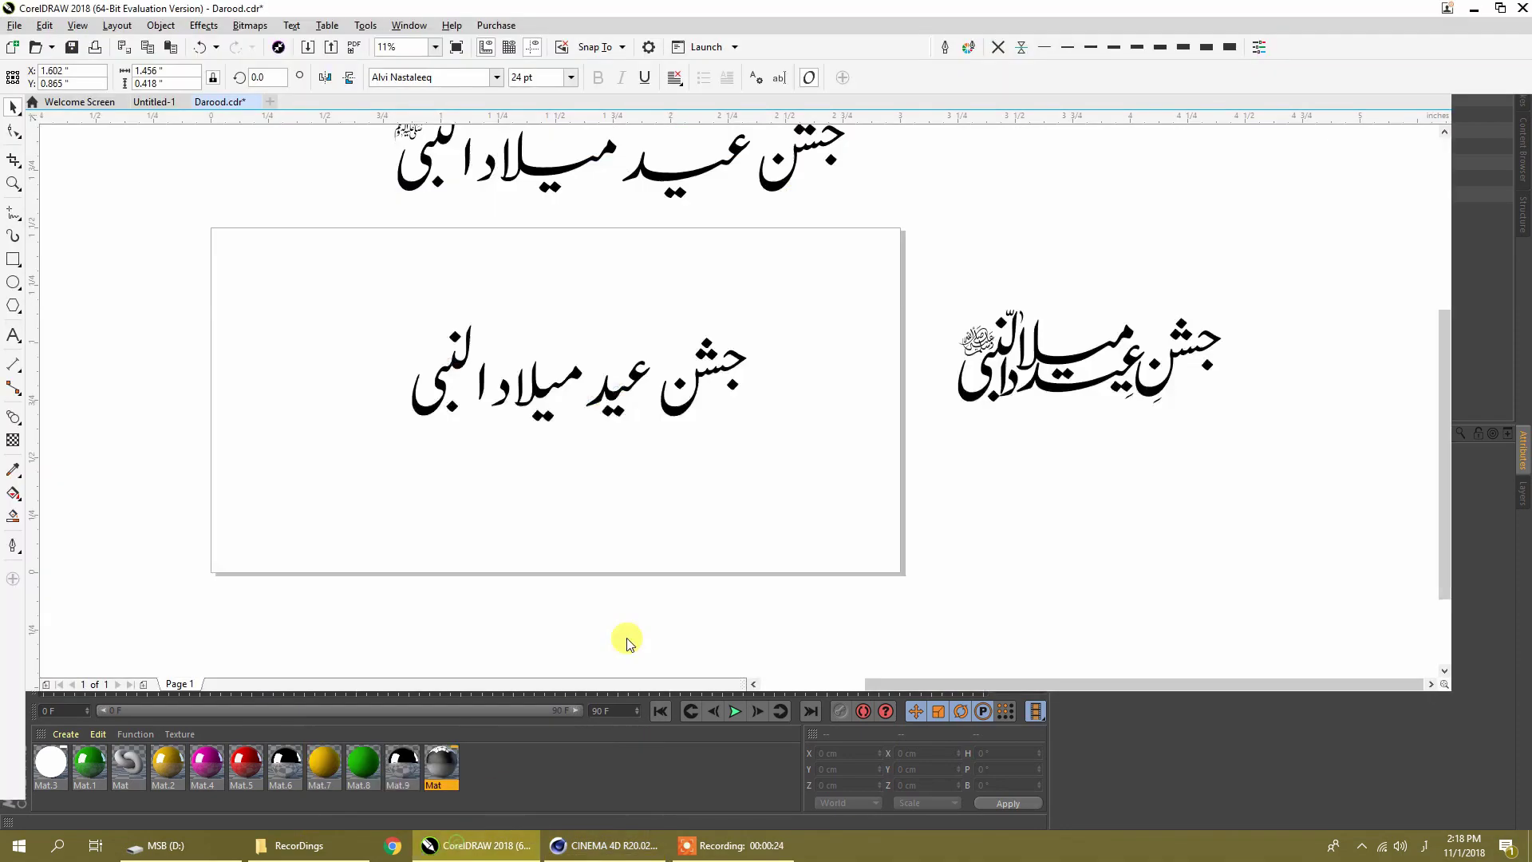
pyautogui.press('Escape')
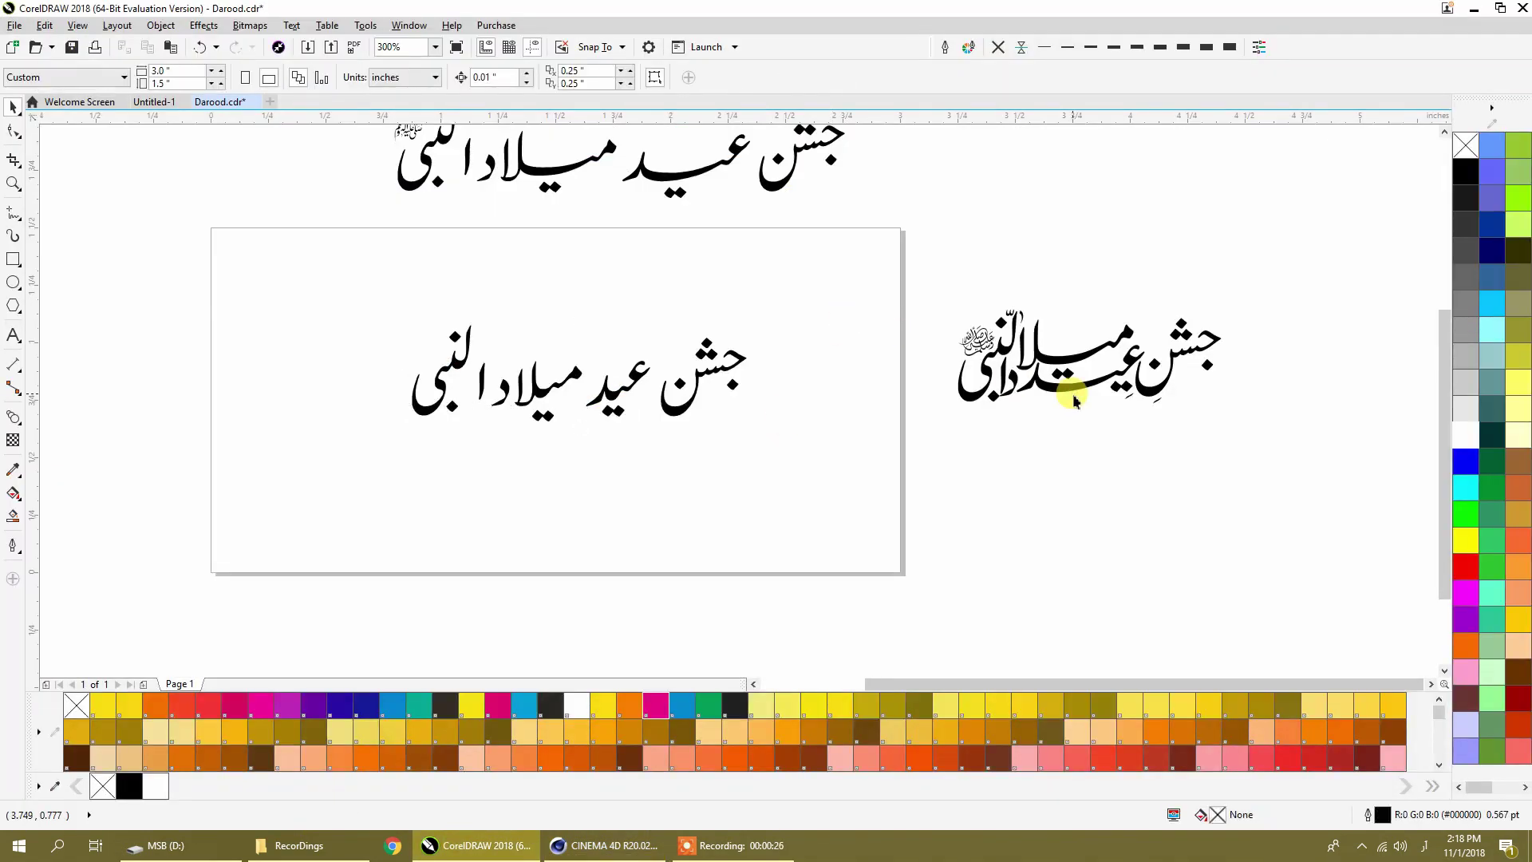
pyautogui.click(588, 848)
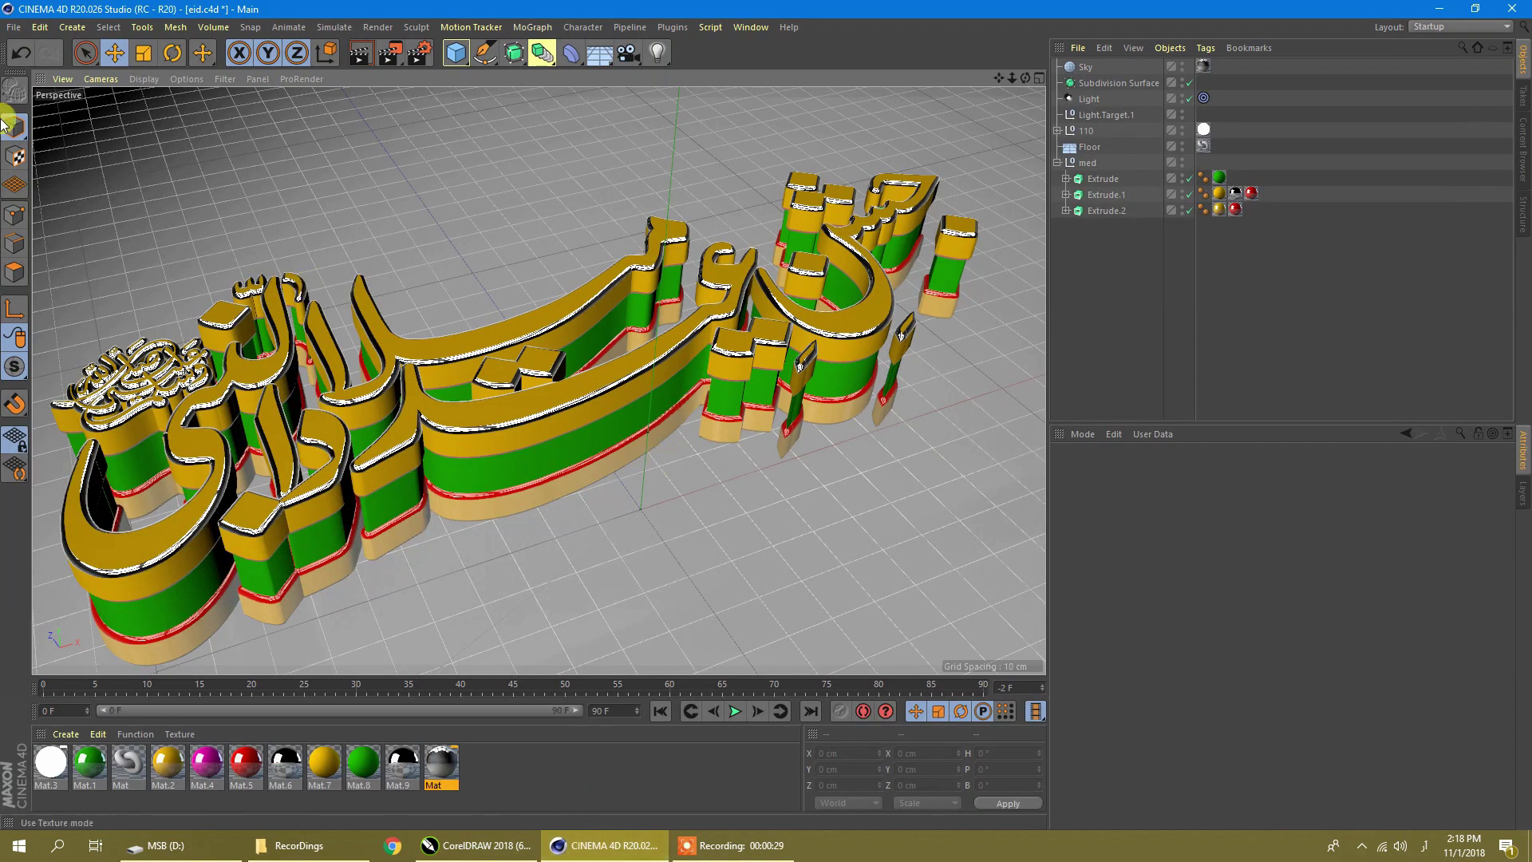
pyautogui.click(1443, 11)
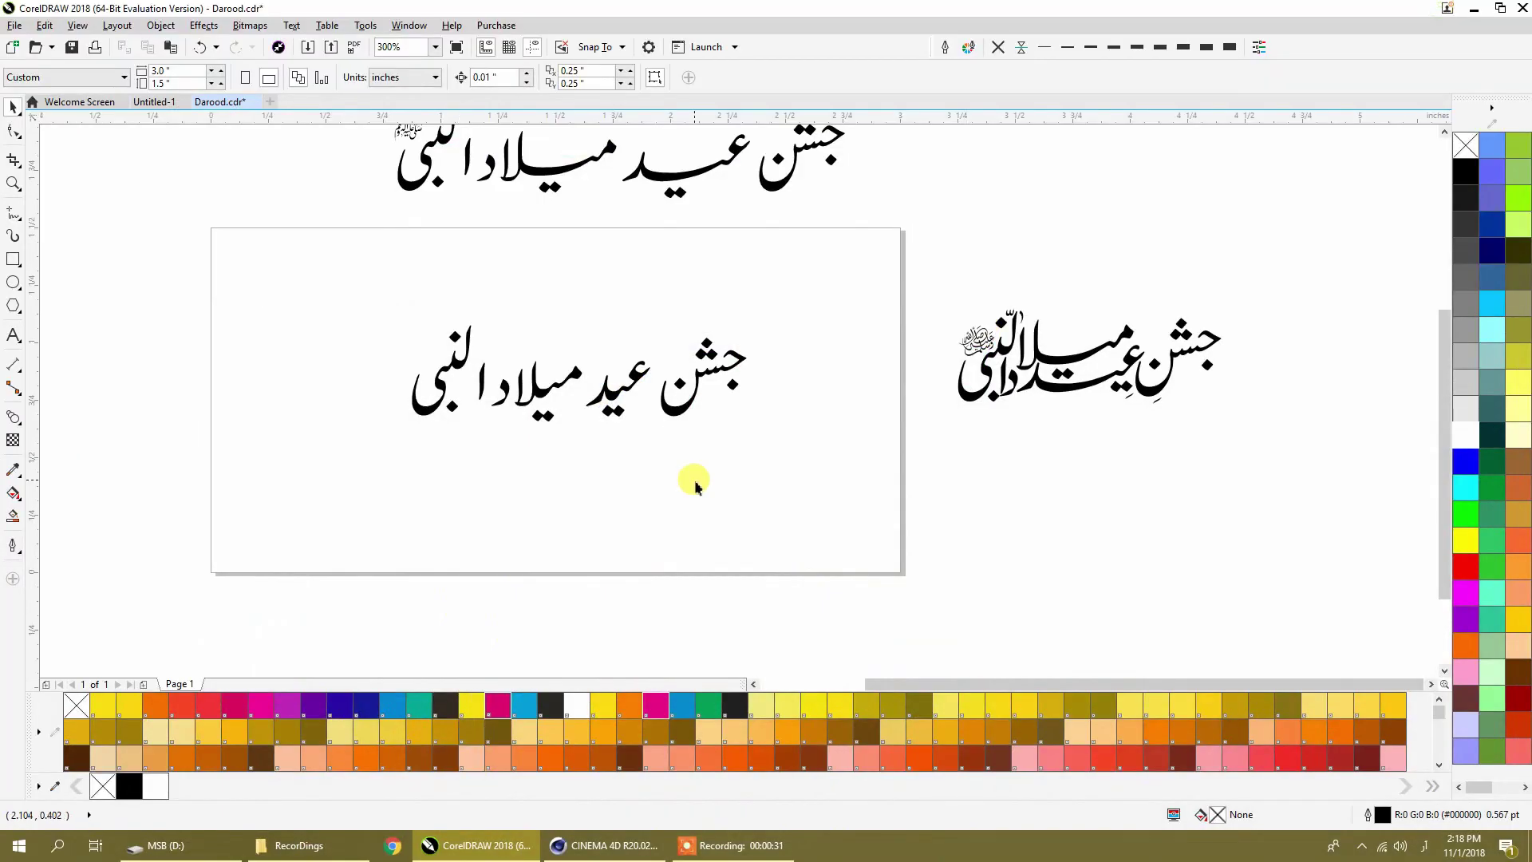
pyautogui.click(667, 411)
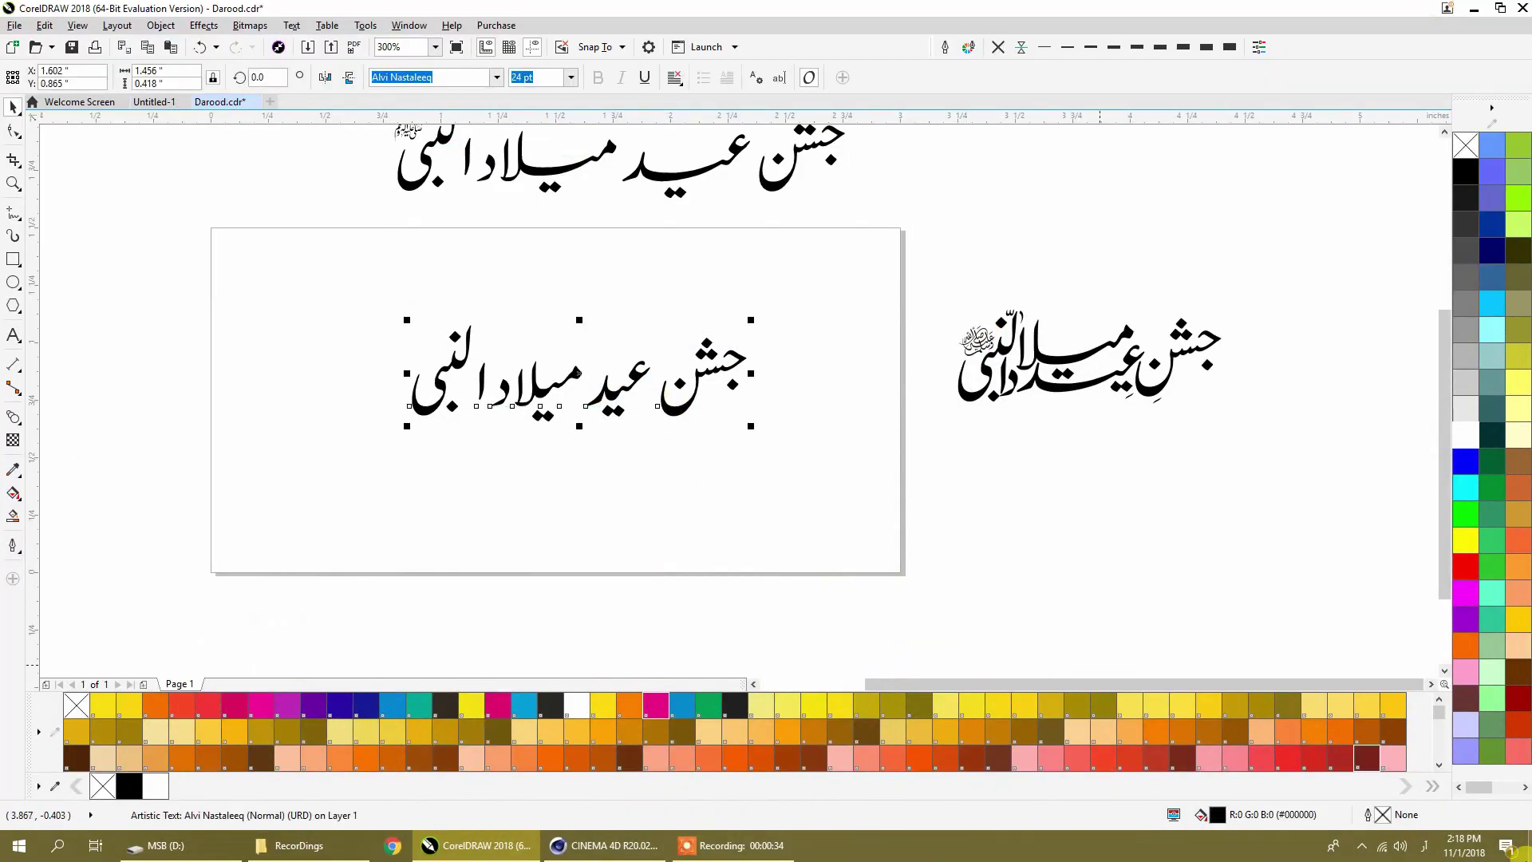
pyautogui.click(1424, 846)
pyautogui.click(1365, 752)
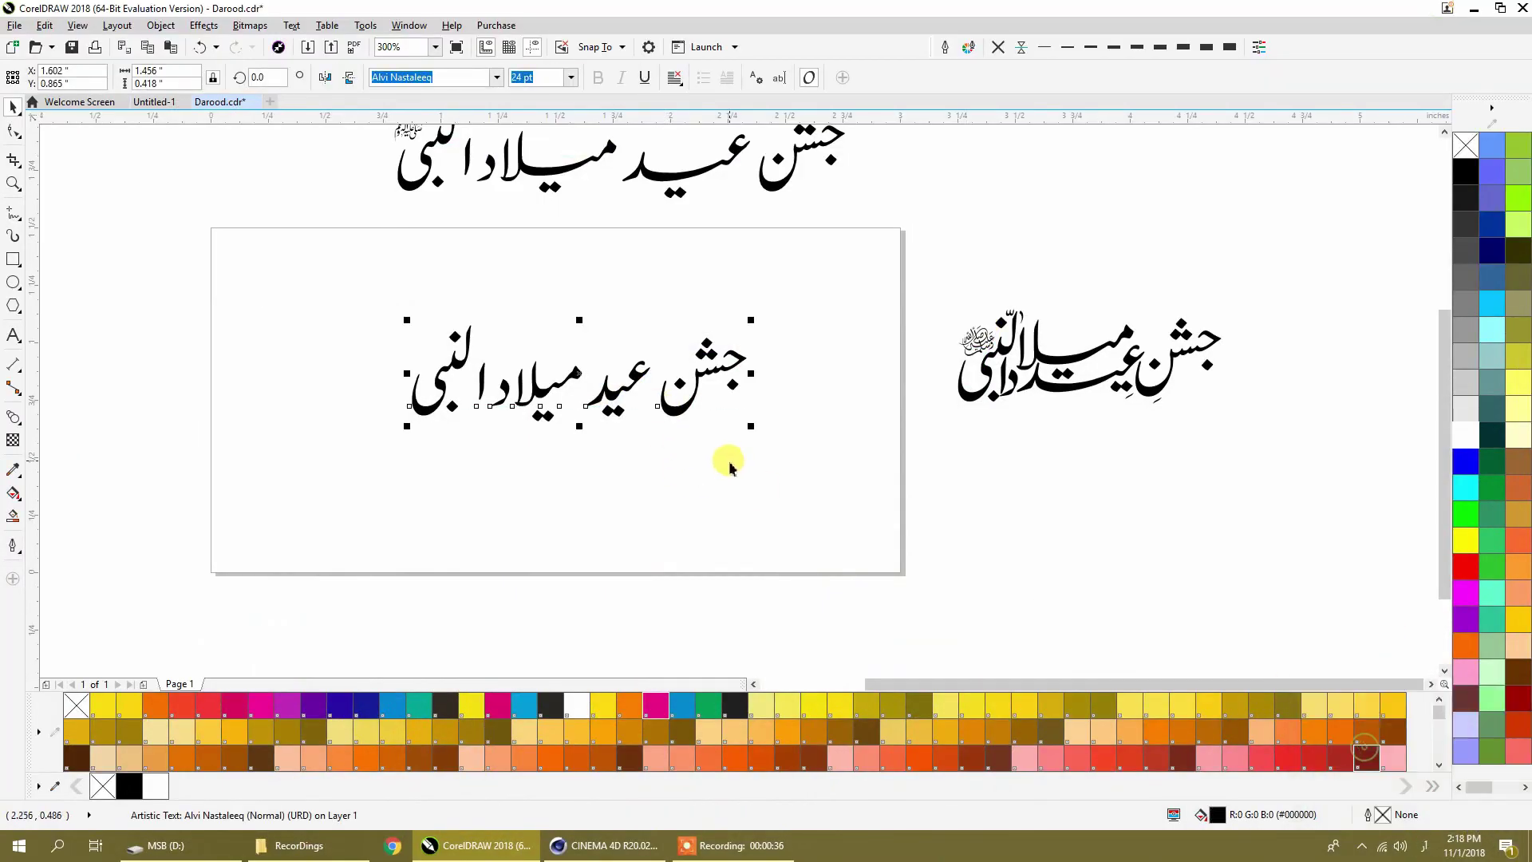
pyautogui.click(685, 421)
pyautogui.click(675, 413)
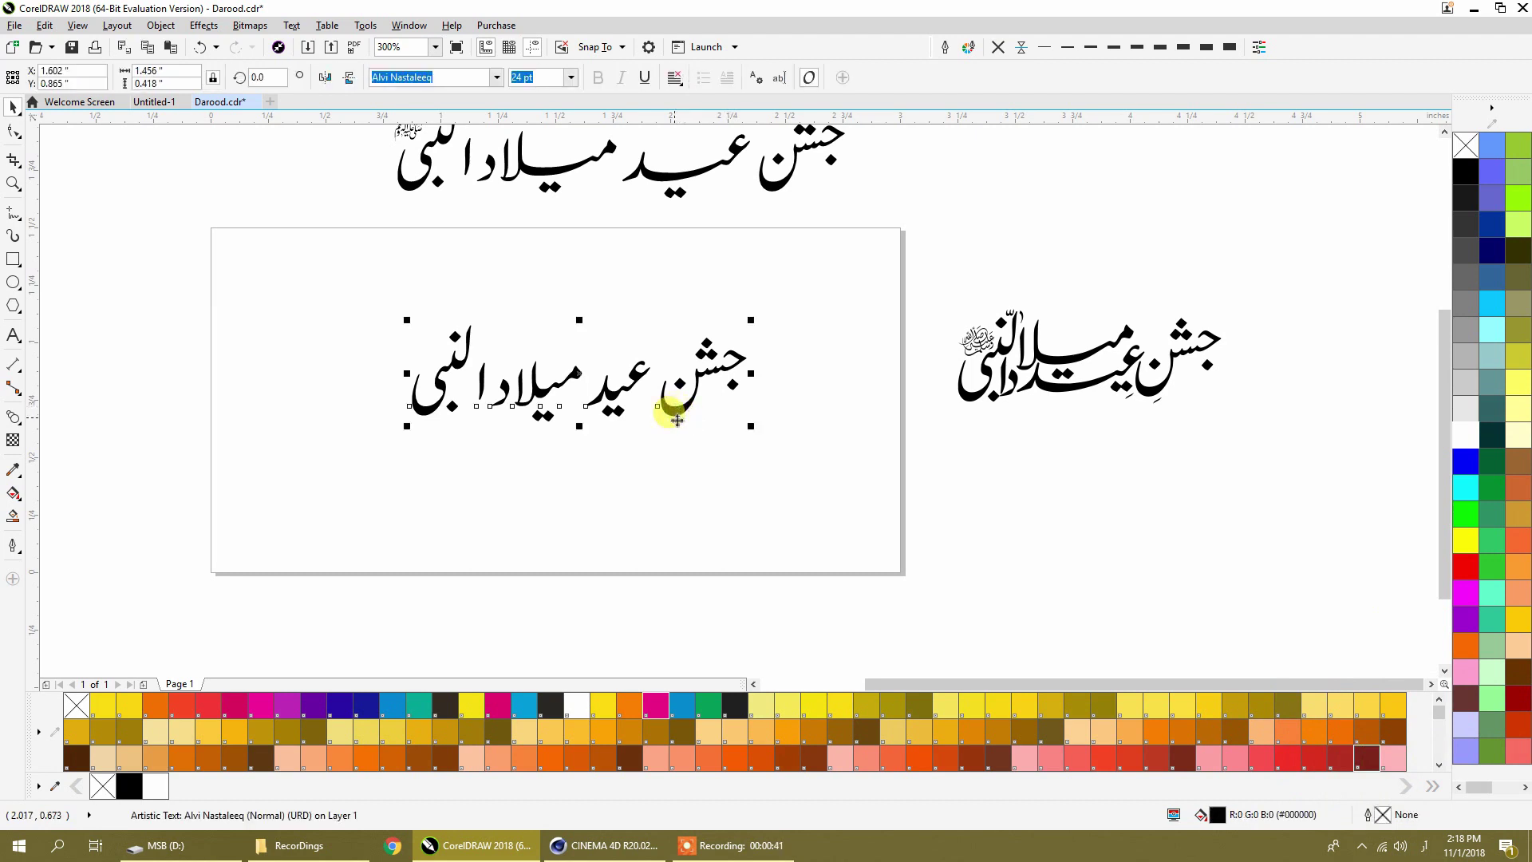
pyautogui.moveTo(682, 423); pyautogui.dragTo(802, 471, button='middle')
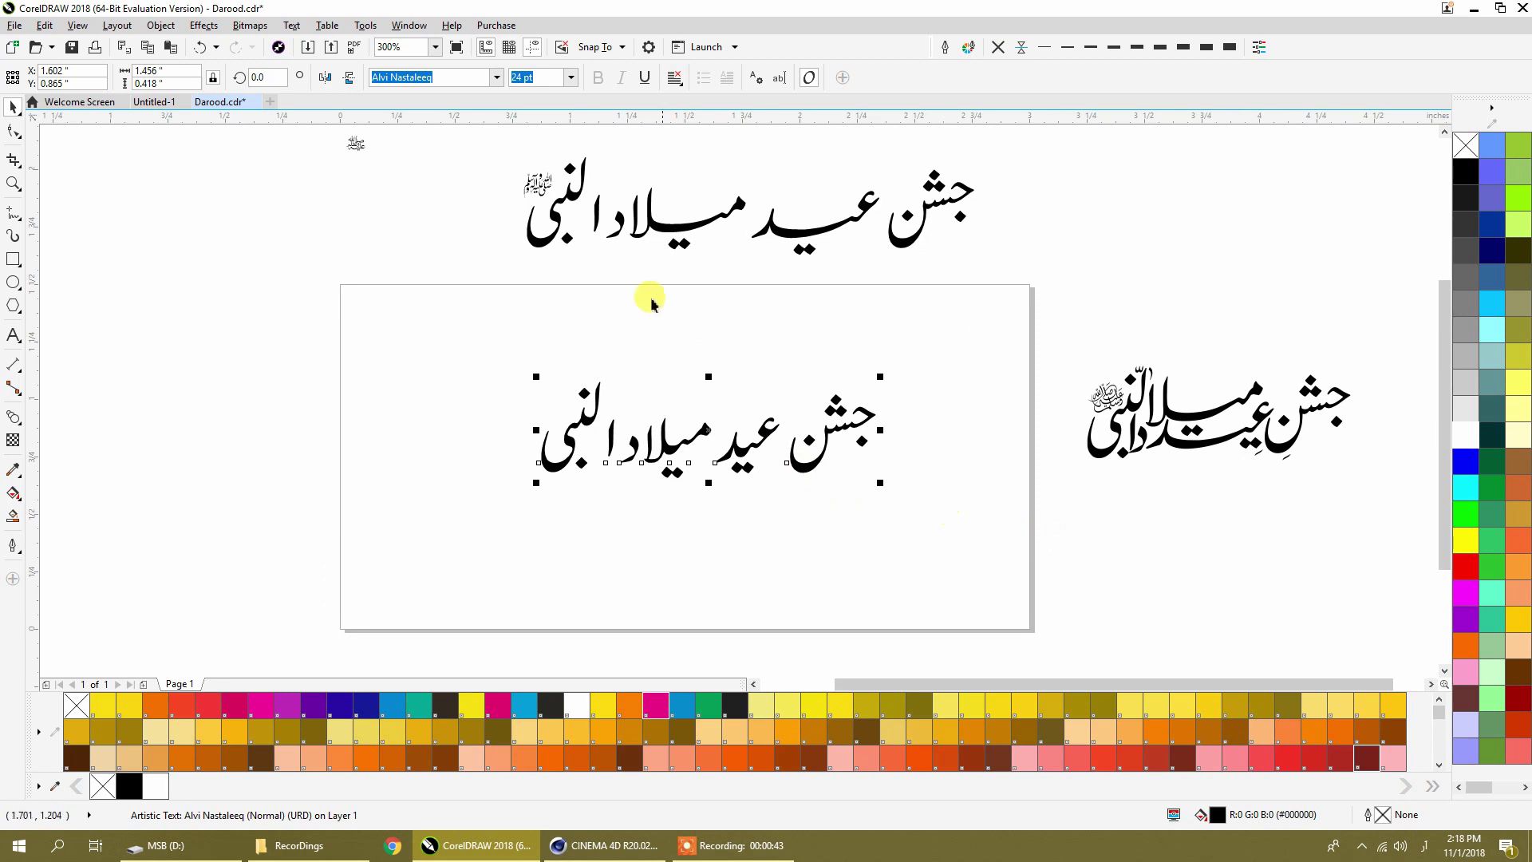
pyautogui.click(734, 323)
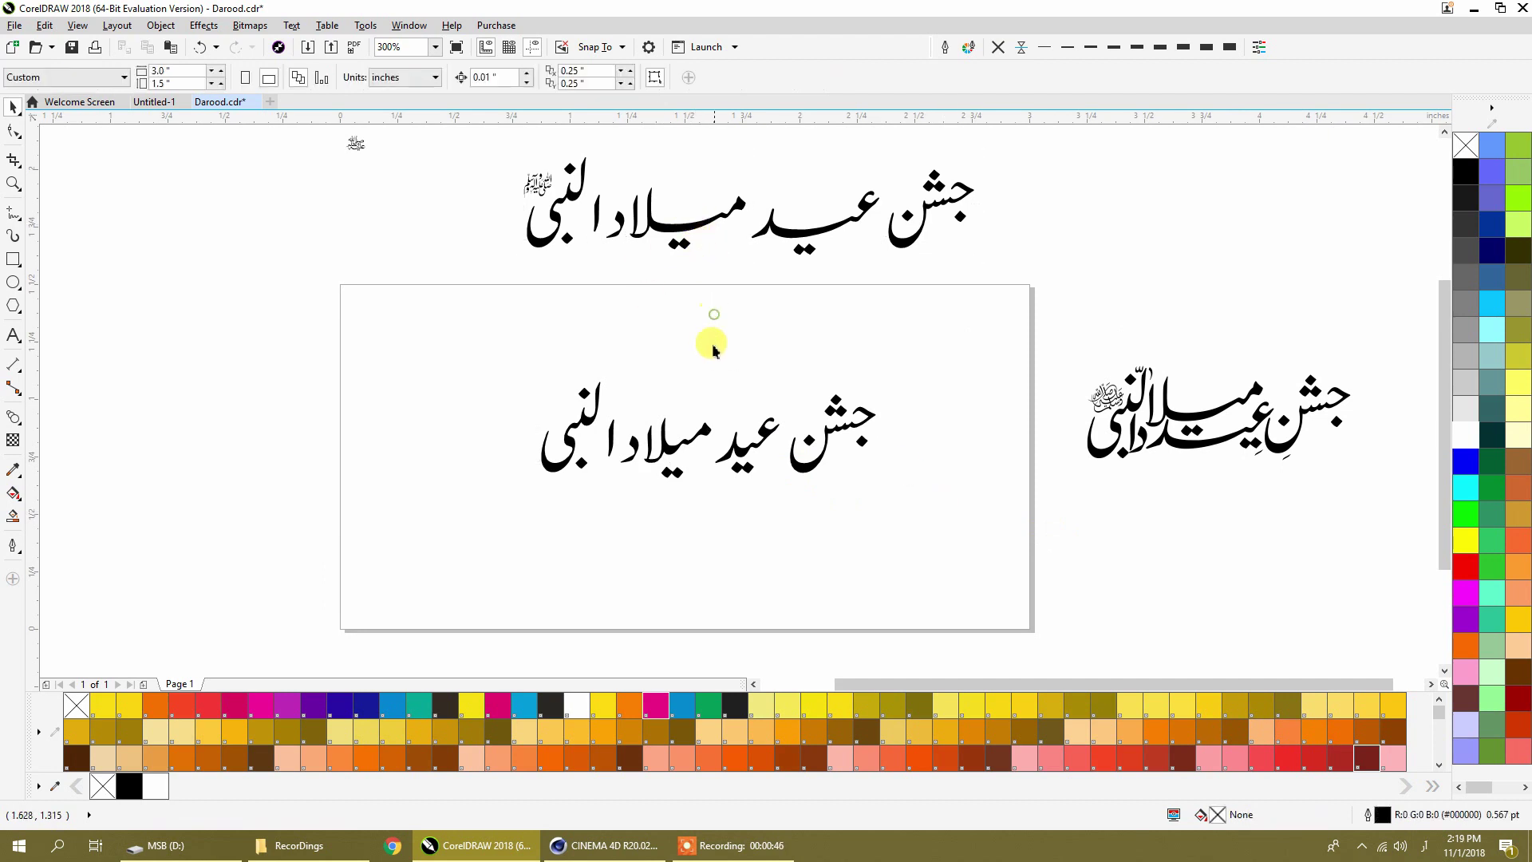
pyautogui.click(677, 447)
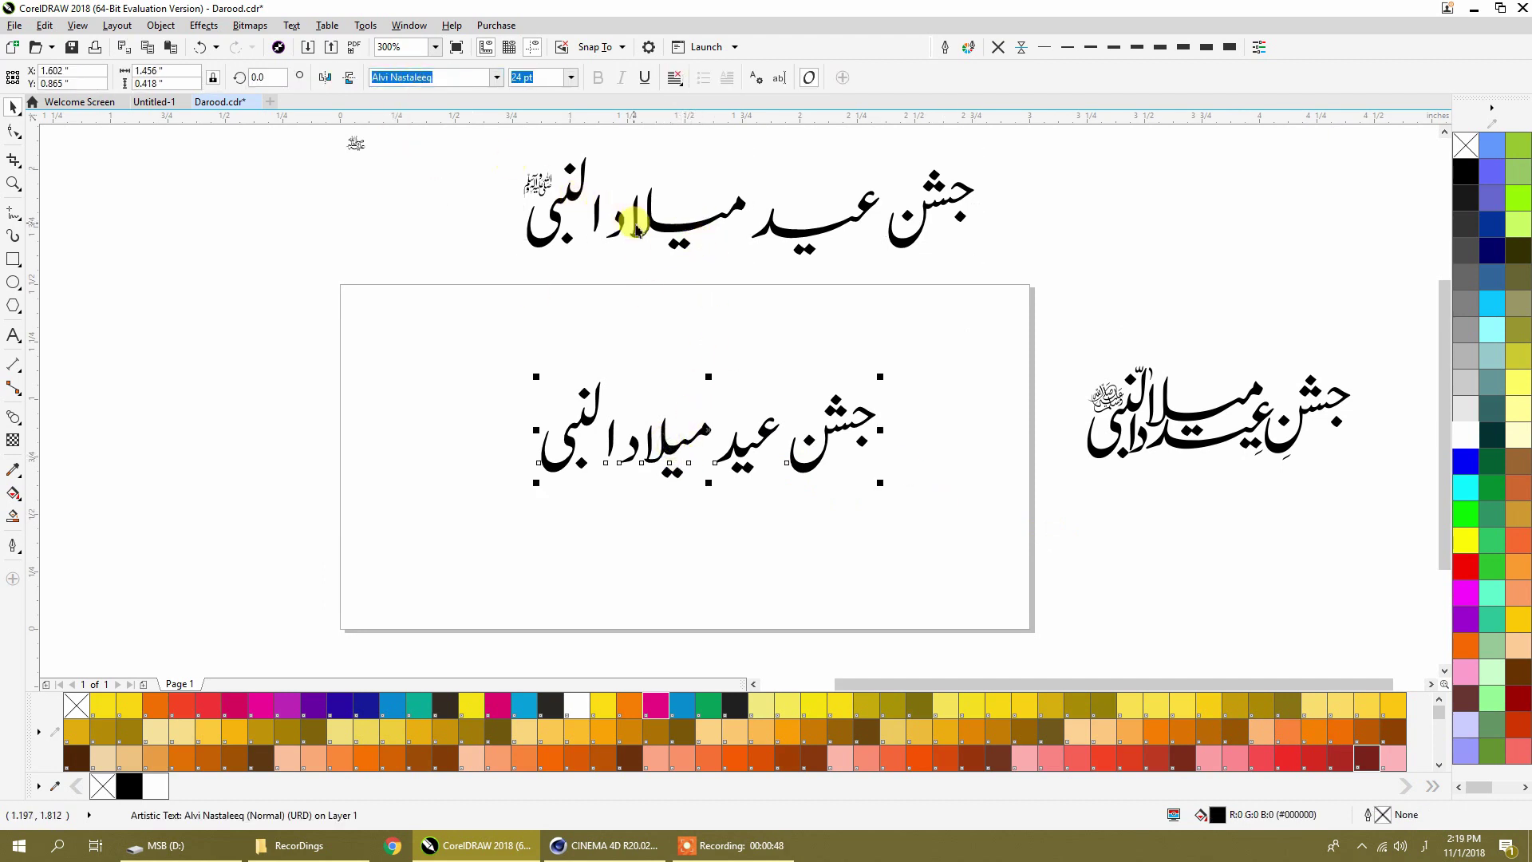
# Change the text line above the page to the Jameel Noori Kasheeda font and reposition it just above the page's upper edge
pyautogui.click(615, 197)
pyautogui.click(496, 77)
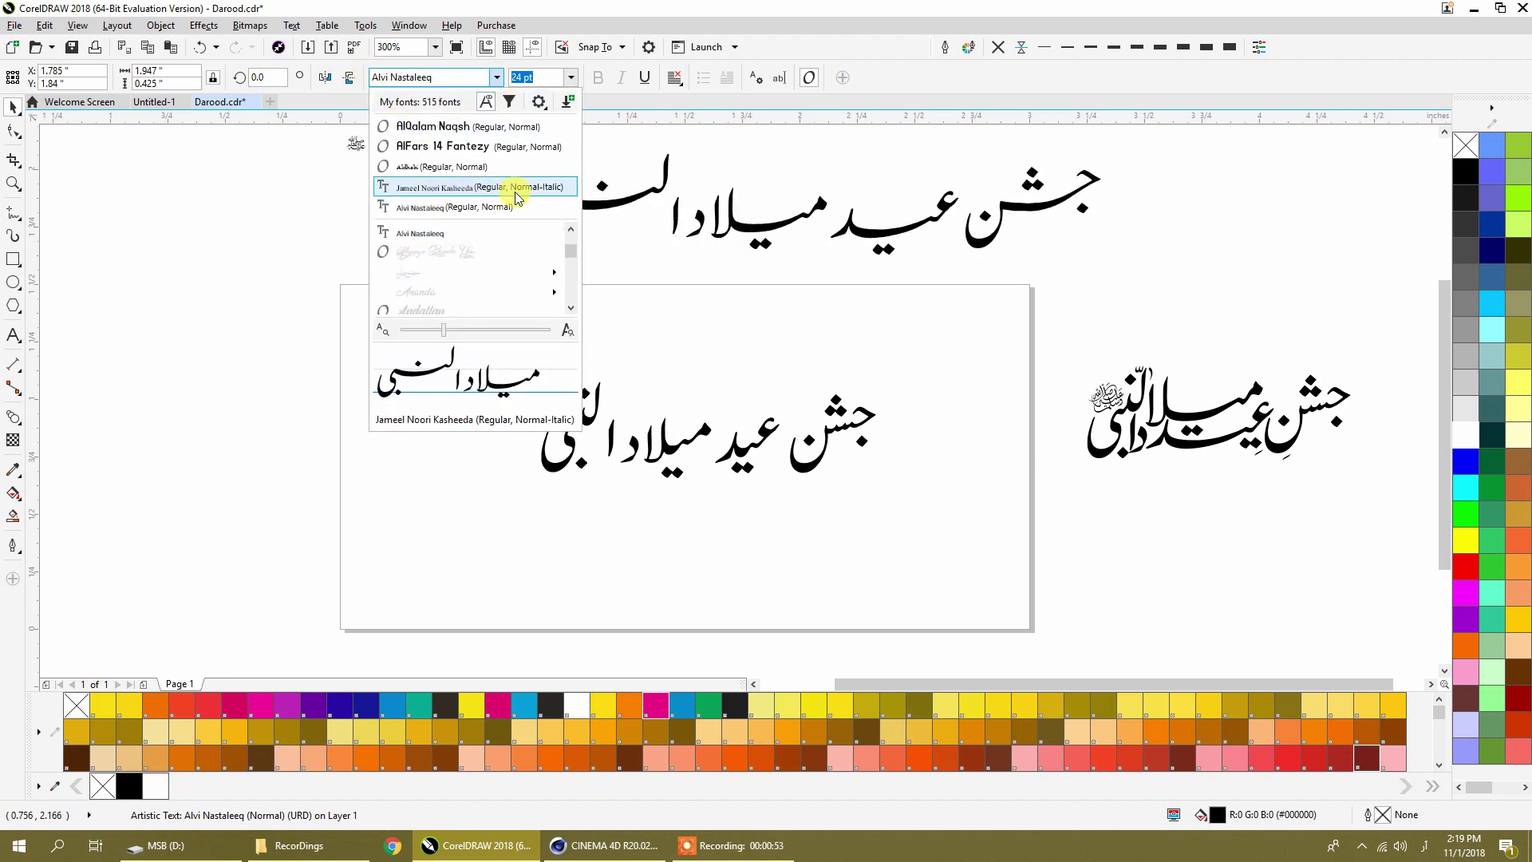
pyautogui.click(478, 187)
pyautogui.moveTo(735, 231); pyautogui.dragTo(638, 251)
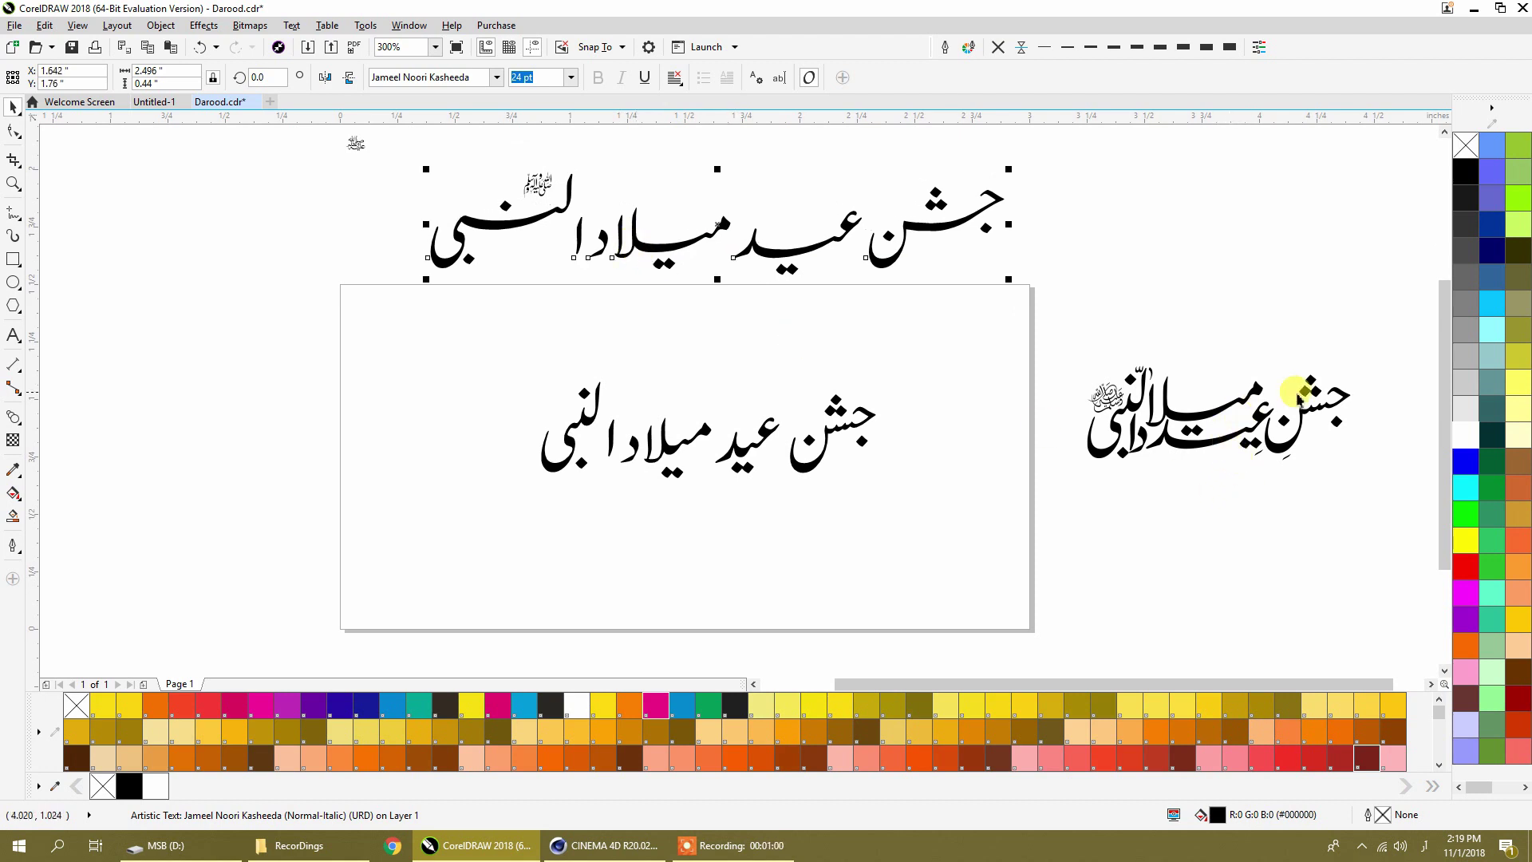
# Apply the Jameel Noori Kasheeda font to only the words عید میلاد in the text line on the page
pyautogui.click(753, 453)
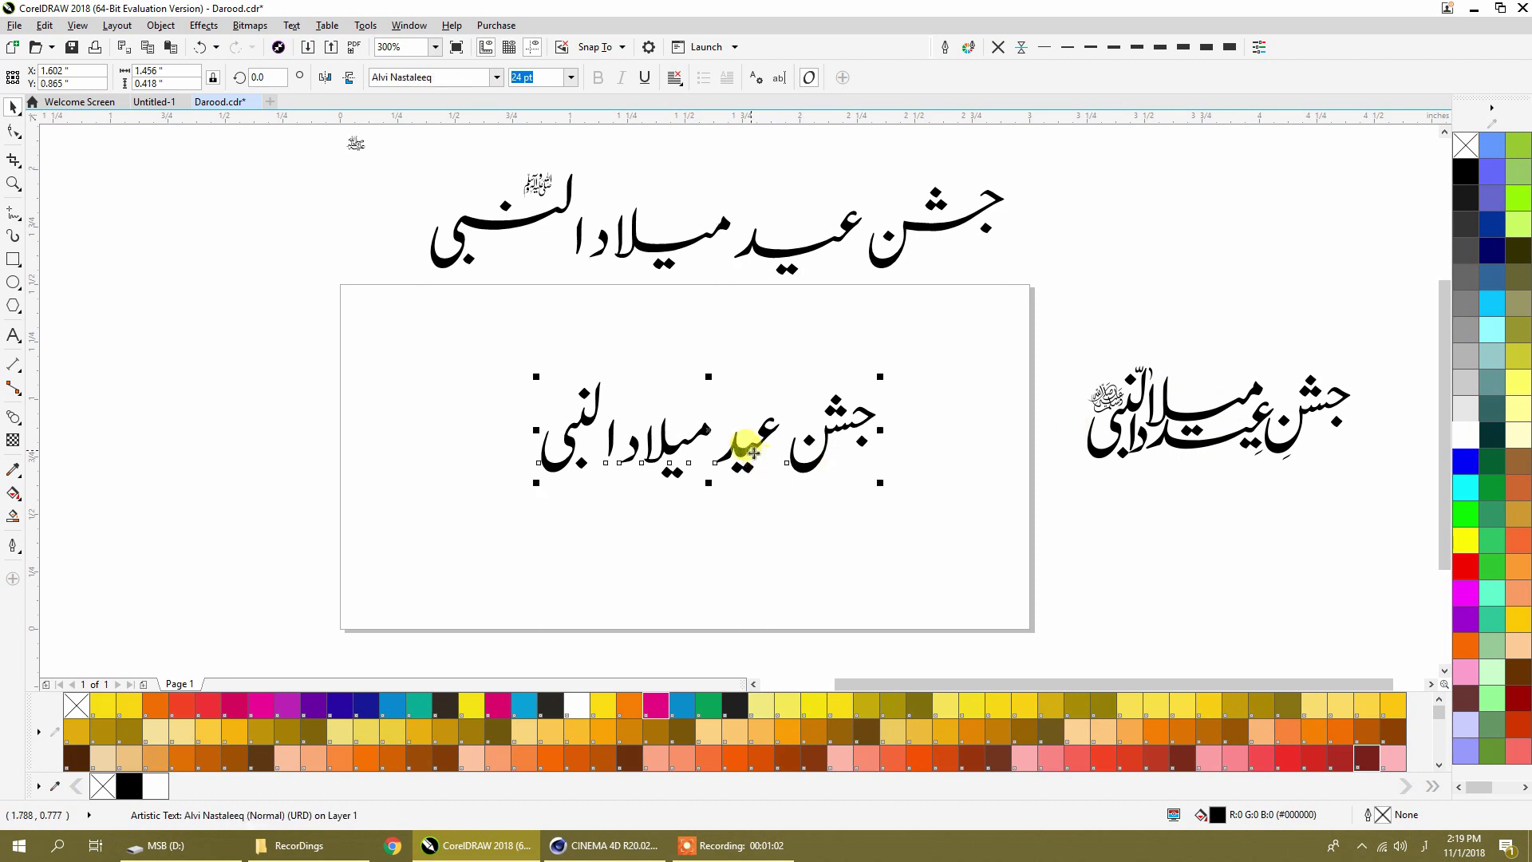
pyautogui.scroll(3, 739, 466)
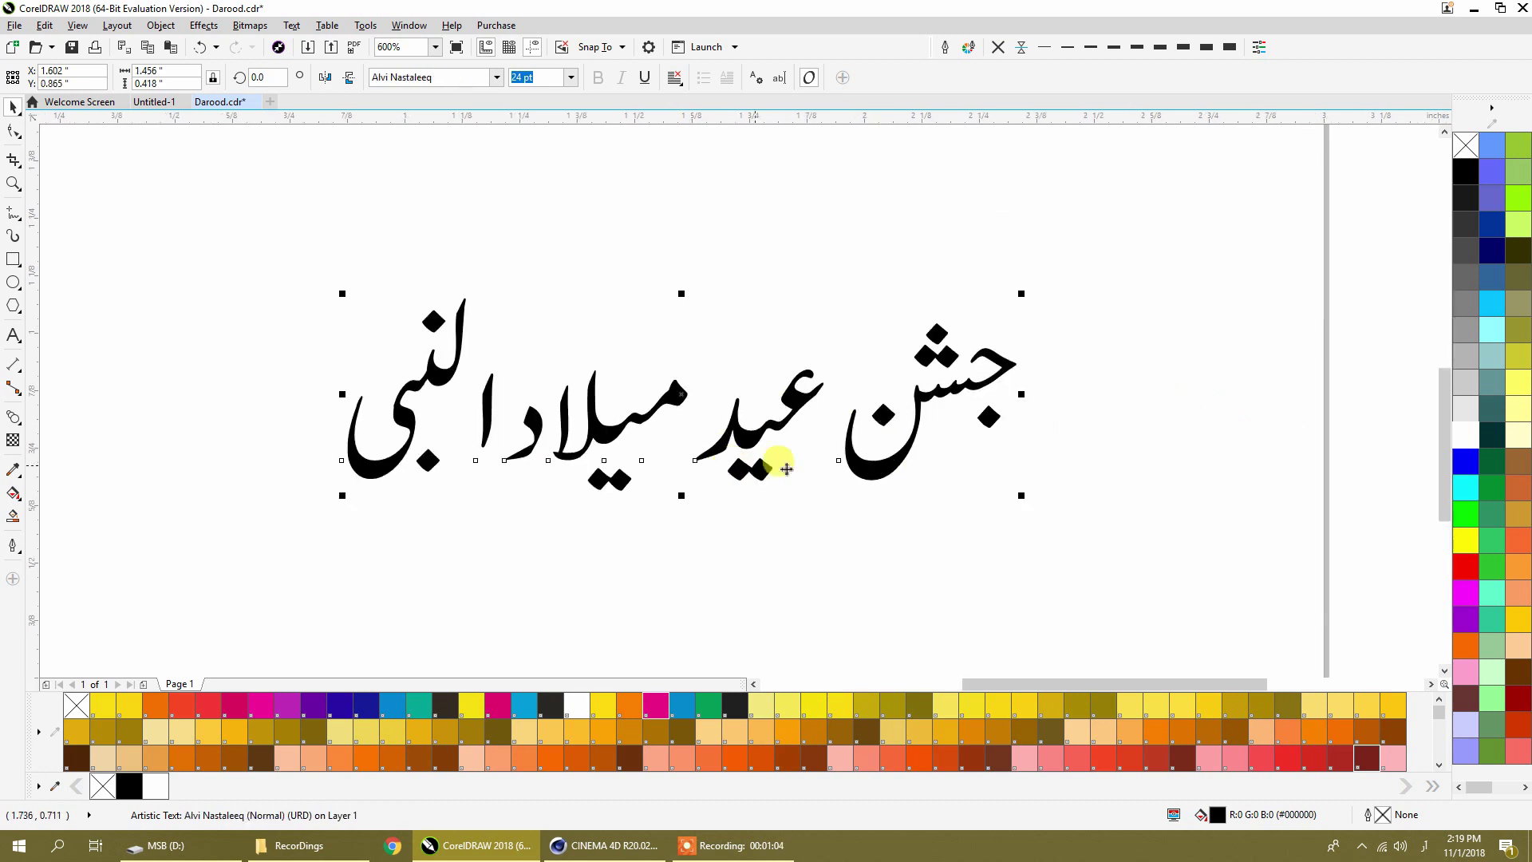
pyautogui.doubleClick(773, 429)
pyautogui.moveTo(794, 408); pyautogui.dragTo(519, 429)
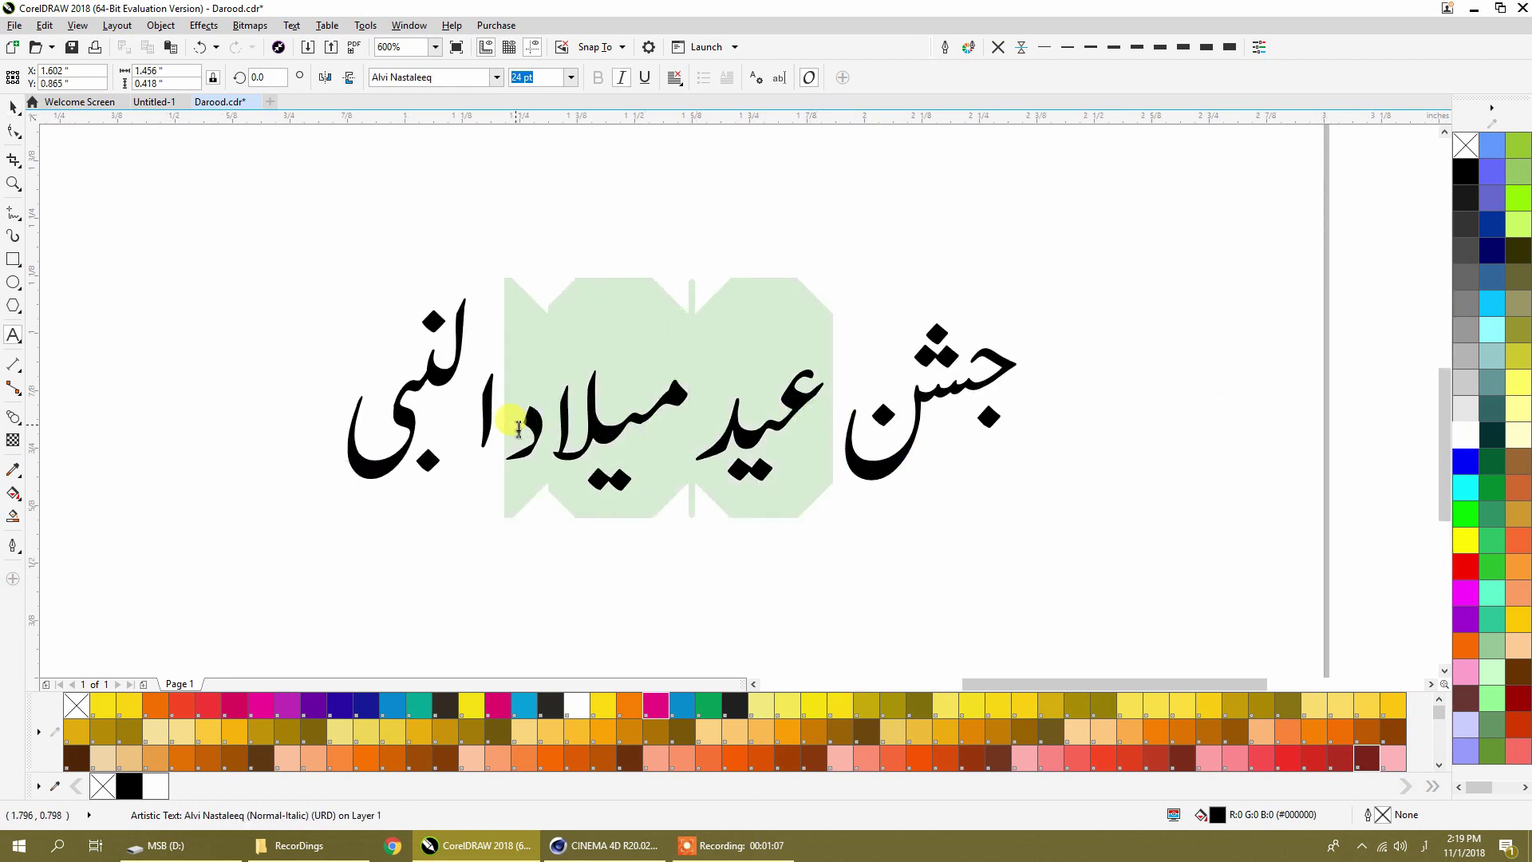
pyautogui.click(496, 77)
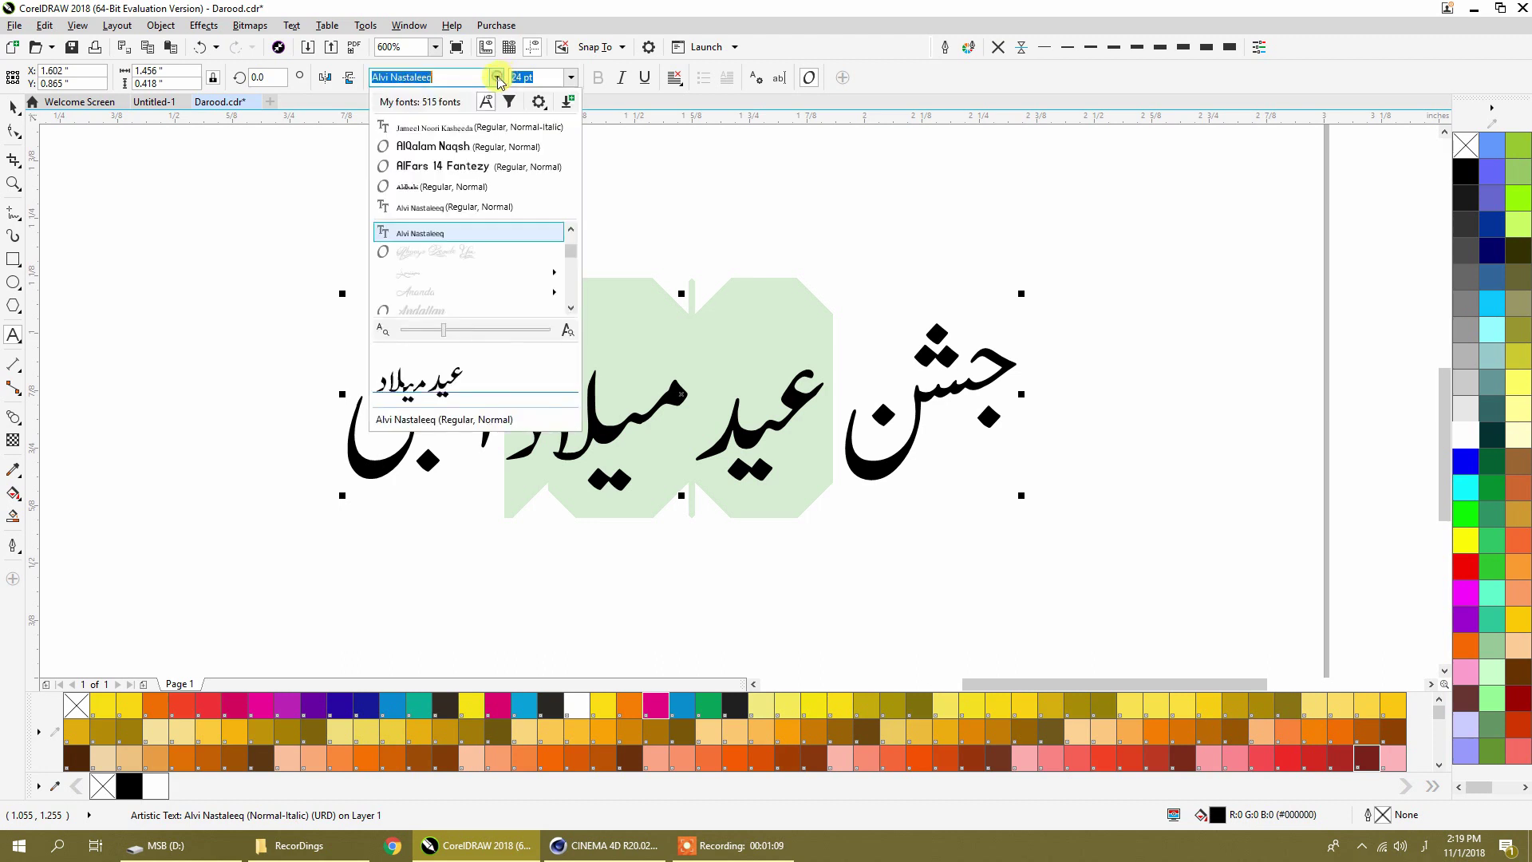
pyautogui.click(429, 128)
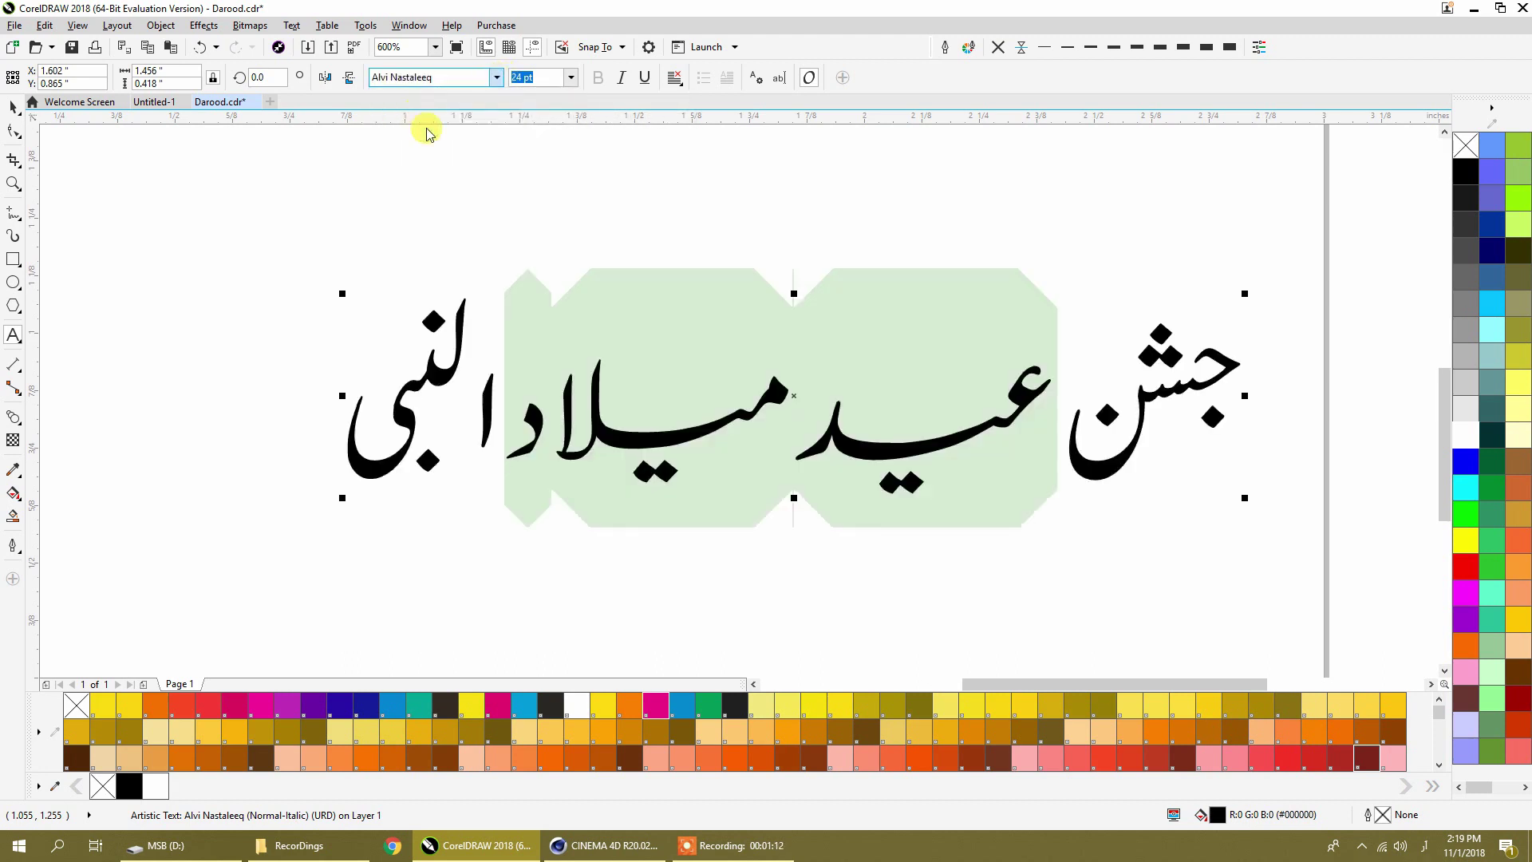
pyautogui.click(13, 106)
pyautogui.hotkey('ctrl', 'z')
pyautogui.scroll(-2, 588, 391)
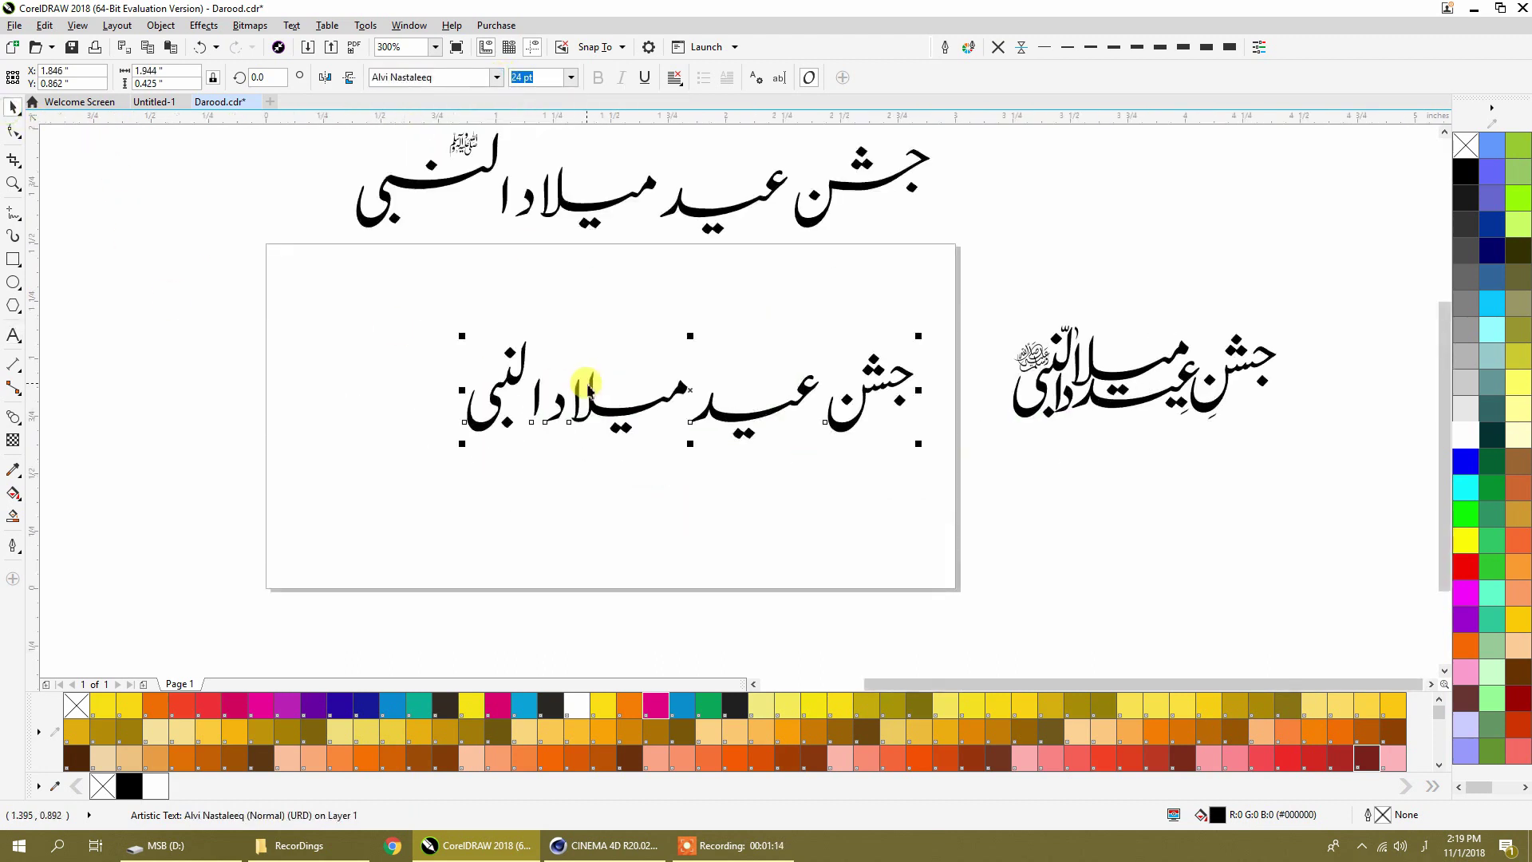
# Place a copy of the restyled text line below the original, near the page's lower edge
pyautogui.moveTo(503, 423); pyautogui.dragTo(388, 571)
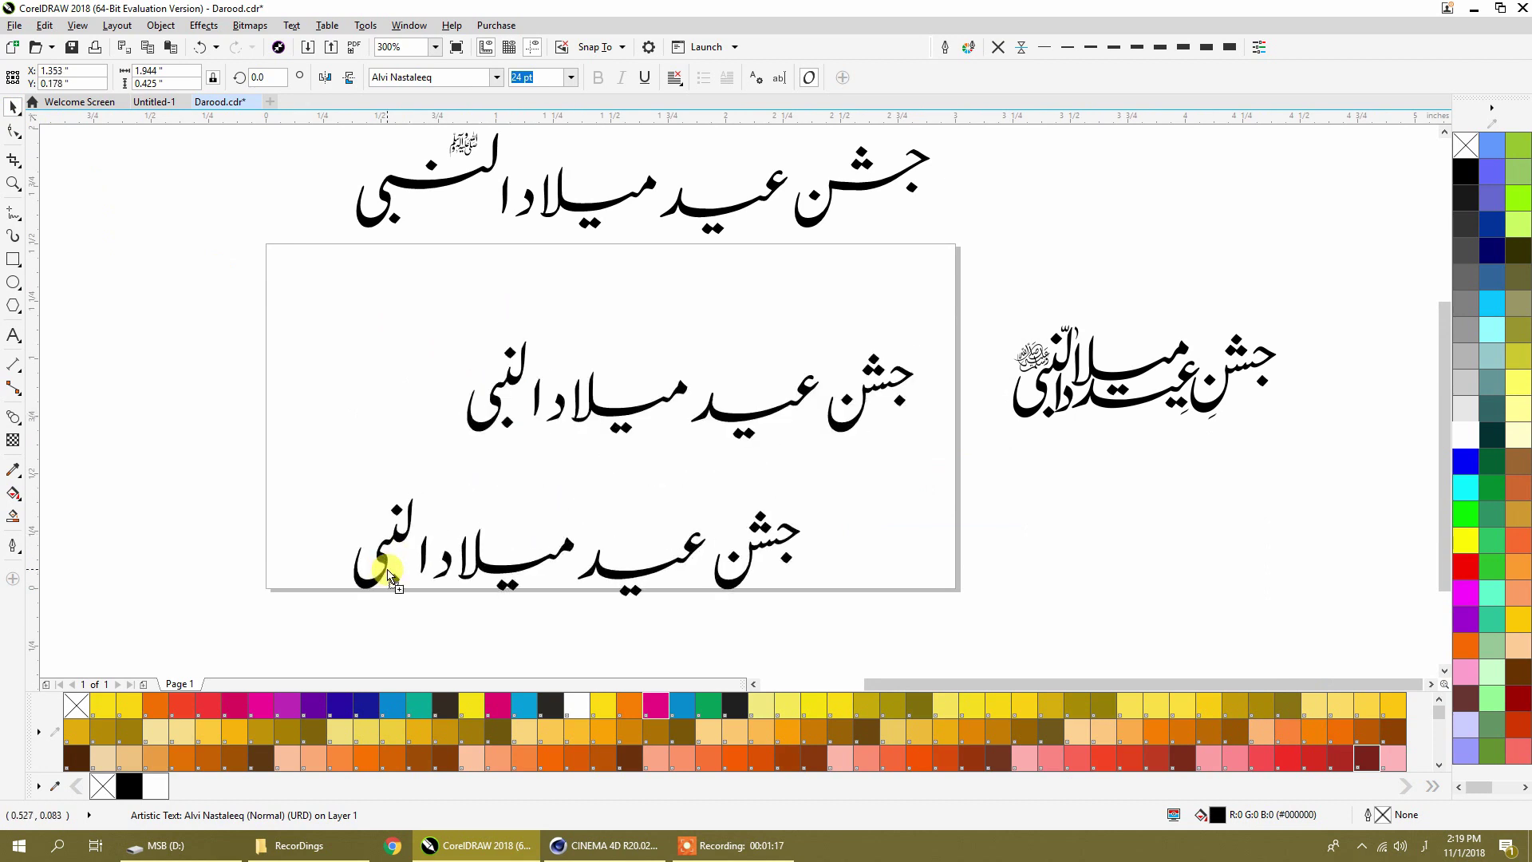
pyautogui.scroll(-2, 628, 374)
pyautogui.scroll(3, 627, 279)
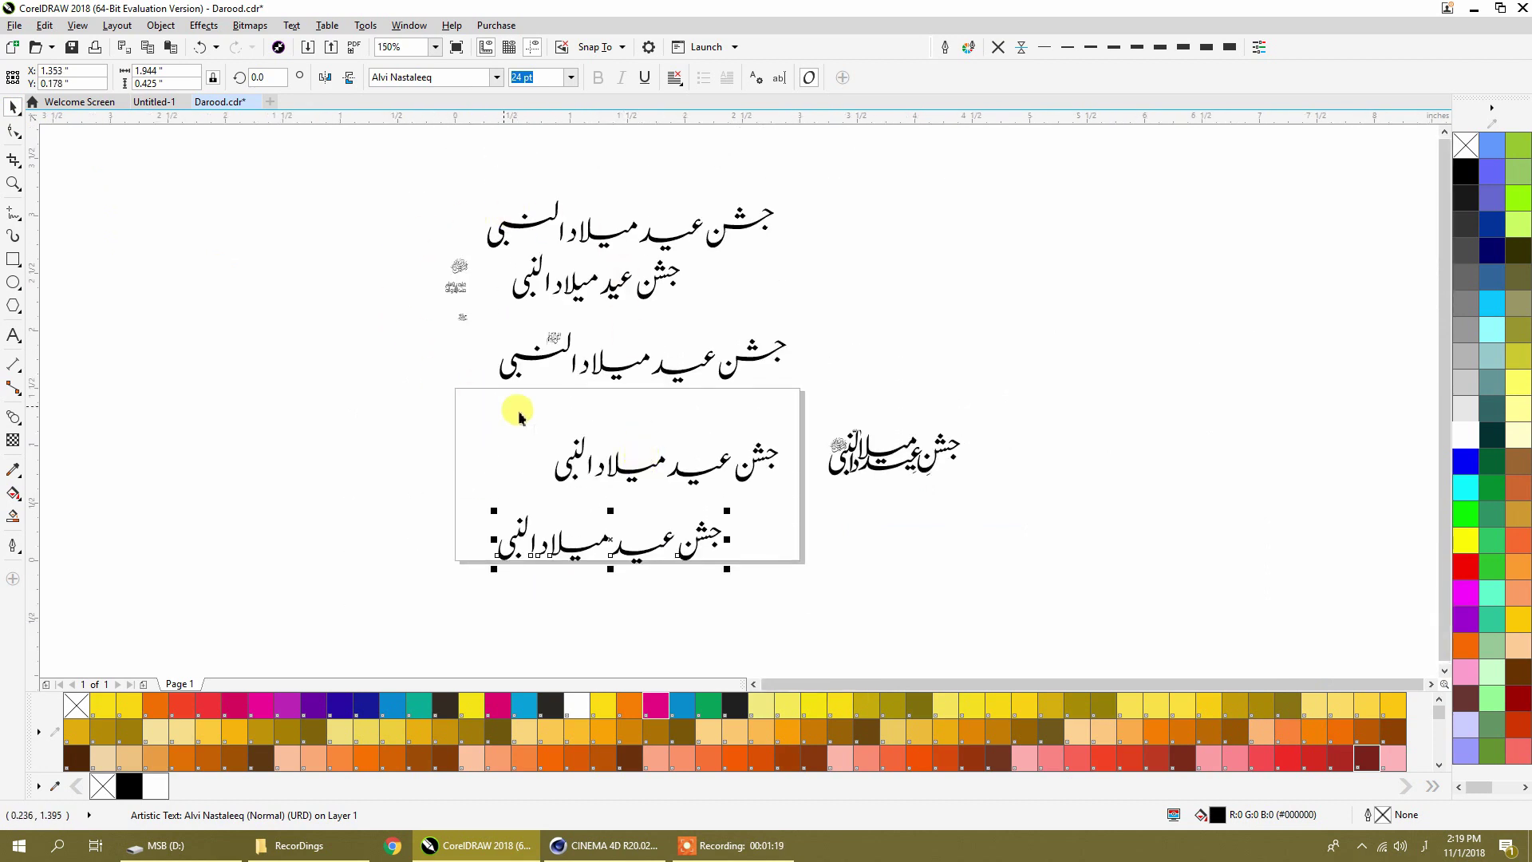
# Delete the spare text lines and small honorific mark above the page
pyautogui.moveTo(808, 381); pyautogui.dragTo(486, 185)
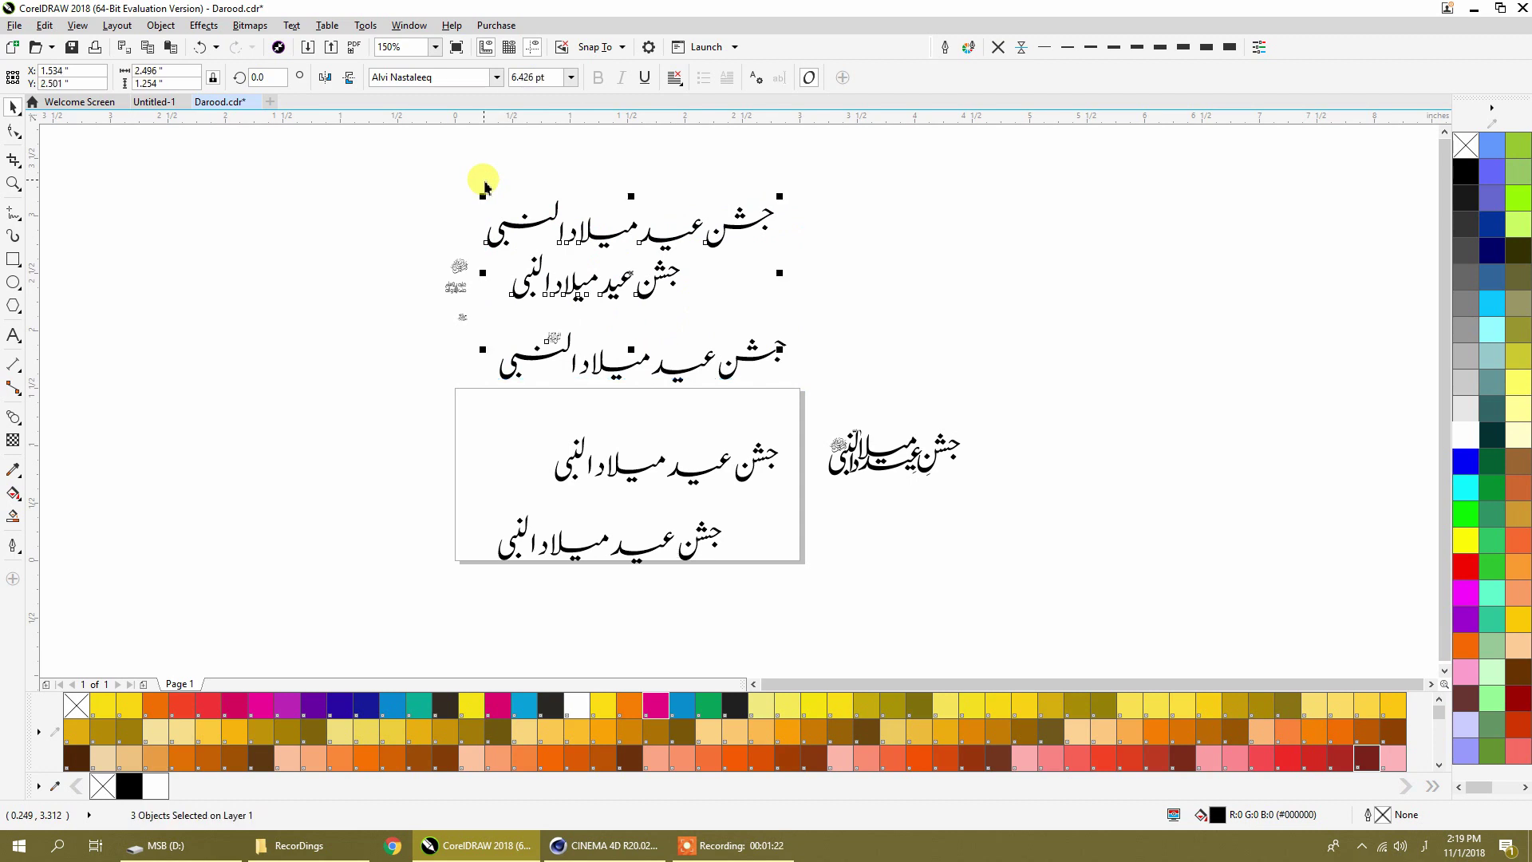
pyautogui.press('Delete')
pyautogui.press('Delete')
pyautogui.scroll(4, 618, 454)
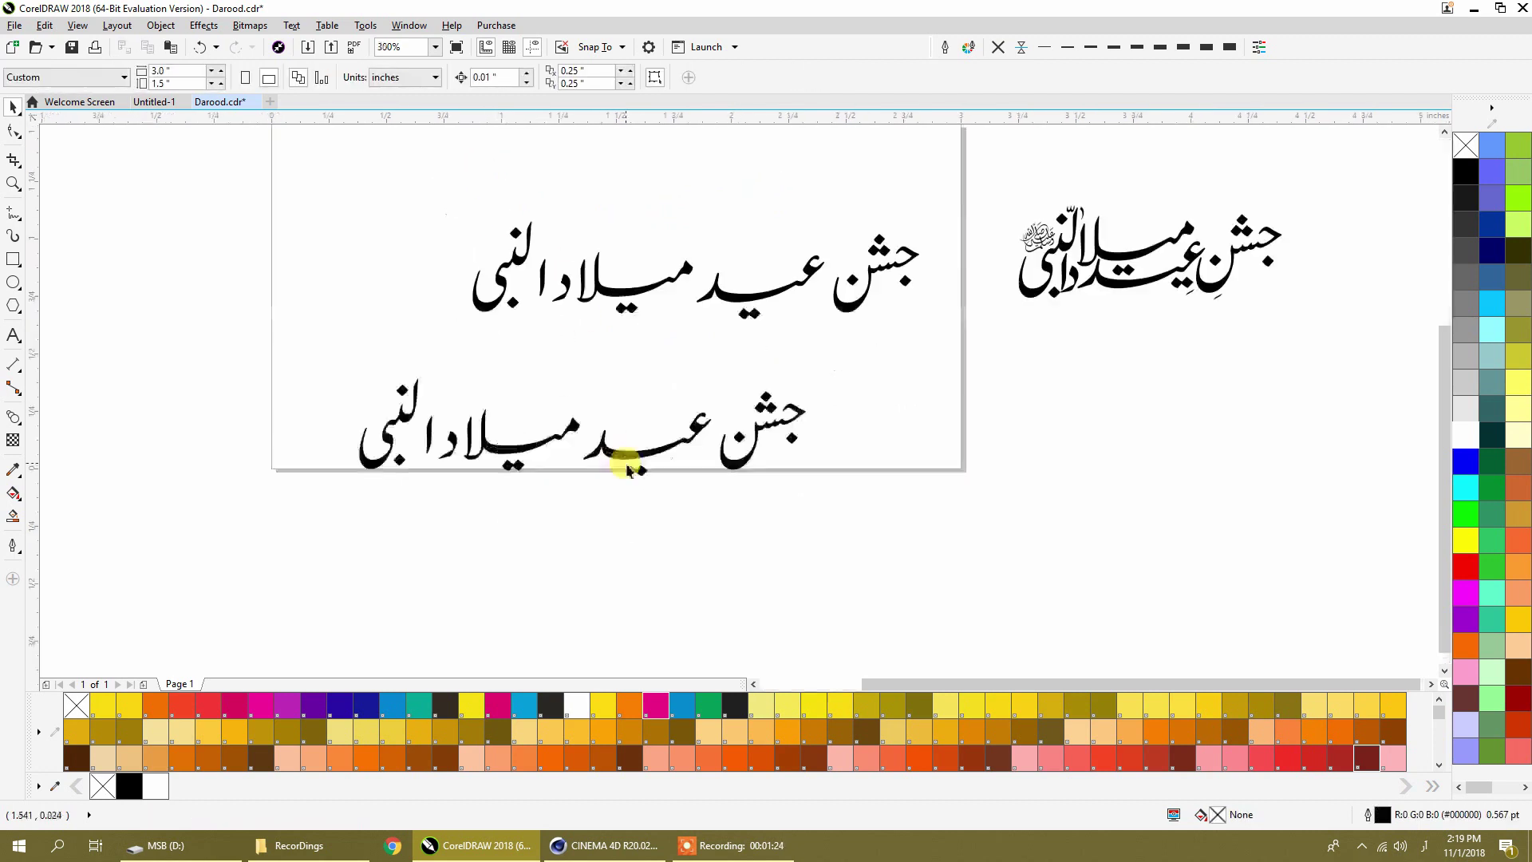
pyautogui.scroll(-4, 624, 455)
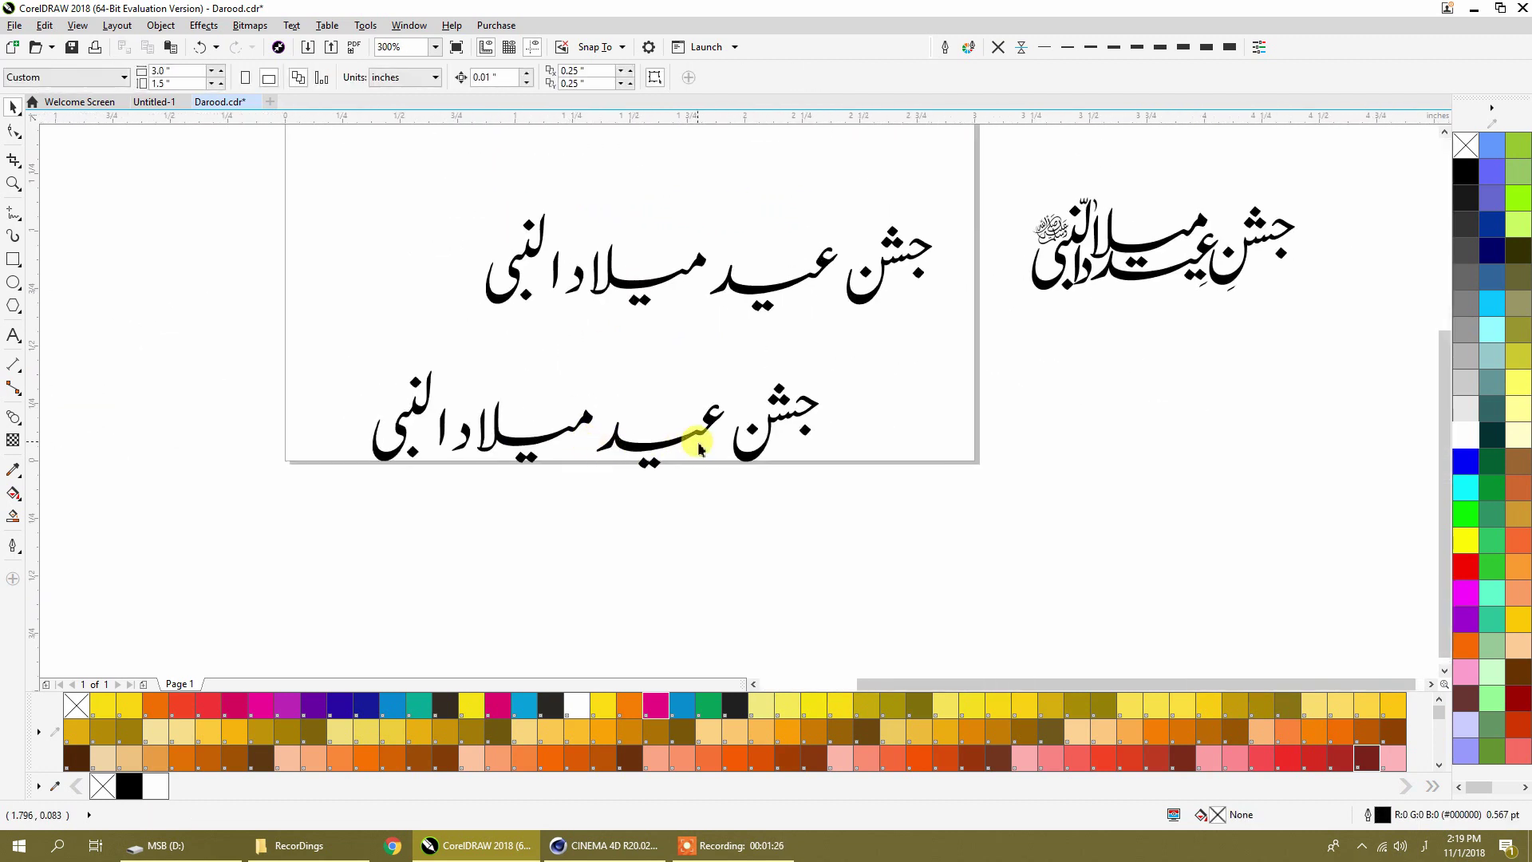
# Convert the copied lower text line to curves and break it apart into separate shapes
pyautogui.click(683, 442)
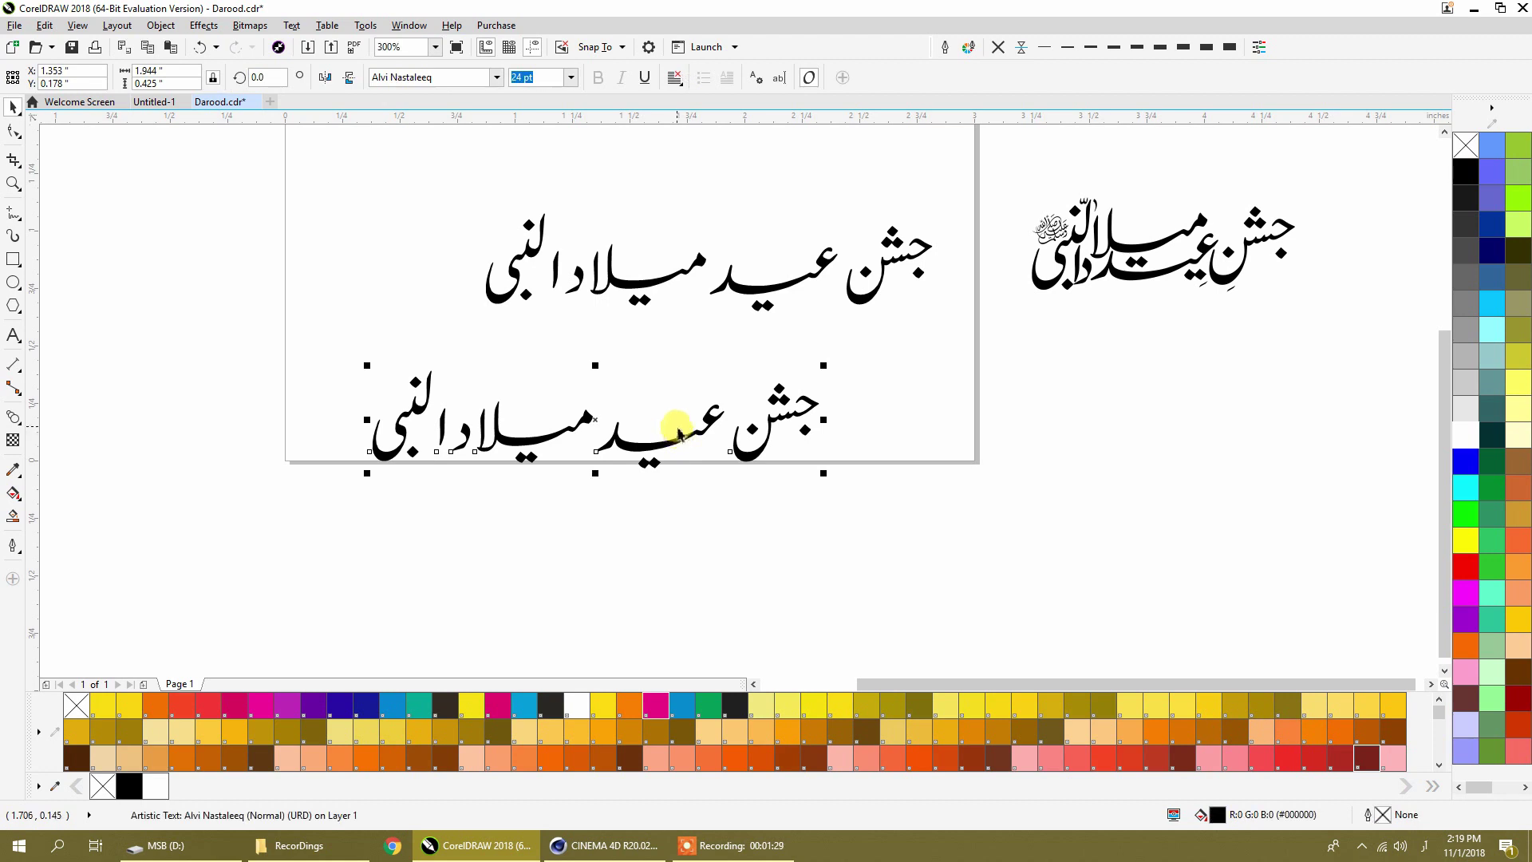
pyautogui.hotkey('ctrl', 'q')
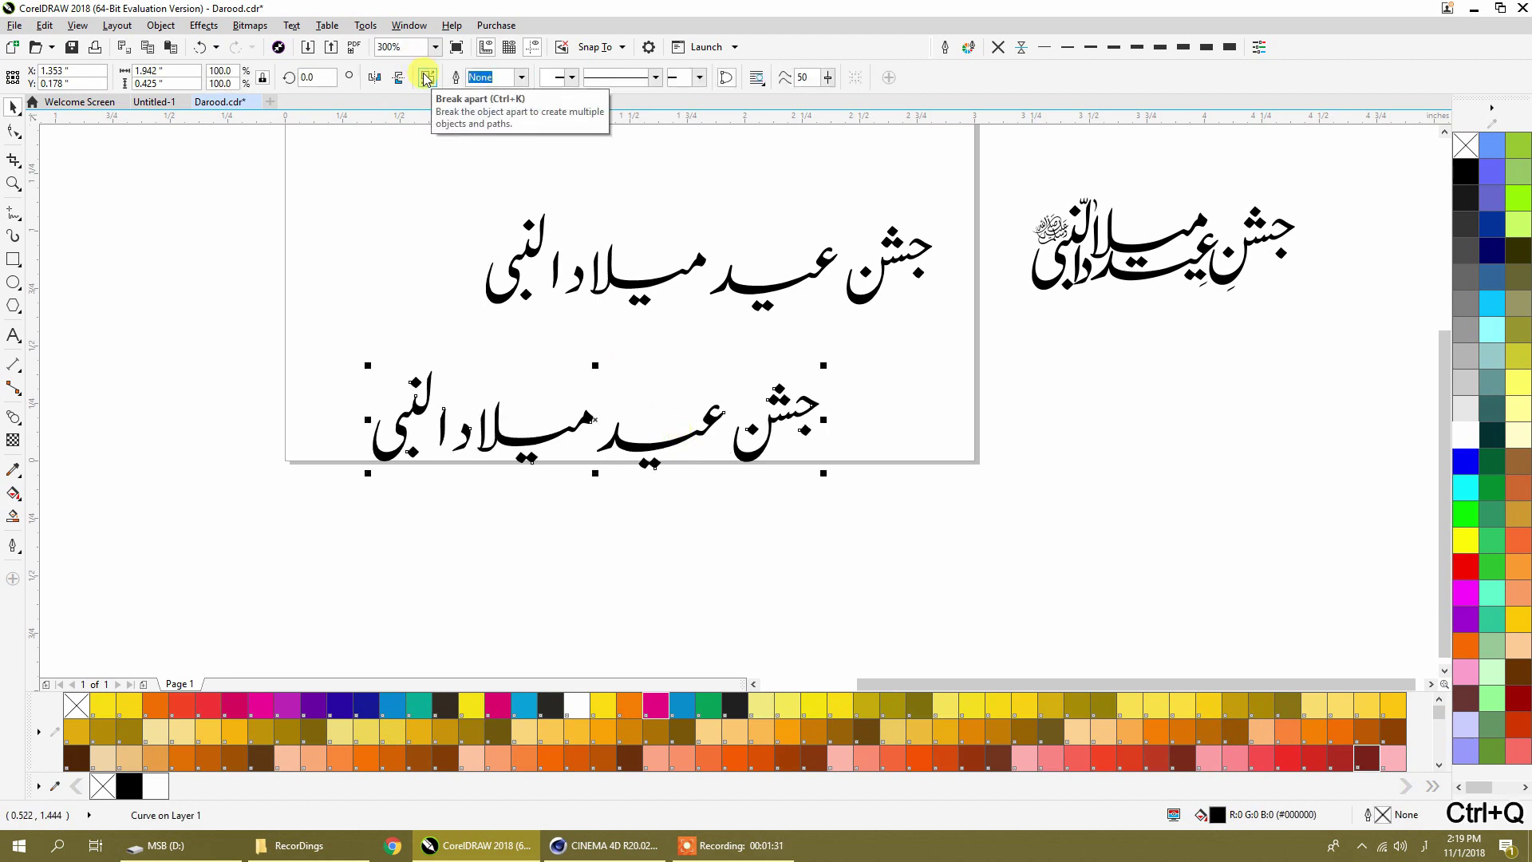
pyautogui.click(728, 468)
pyautogui.scroll(2, 727, 467)
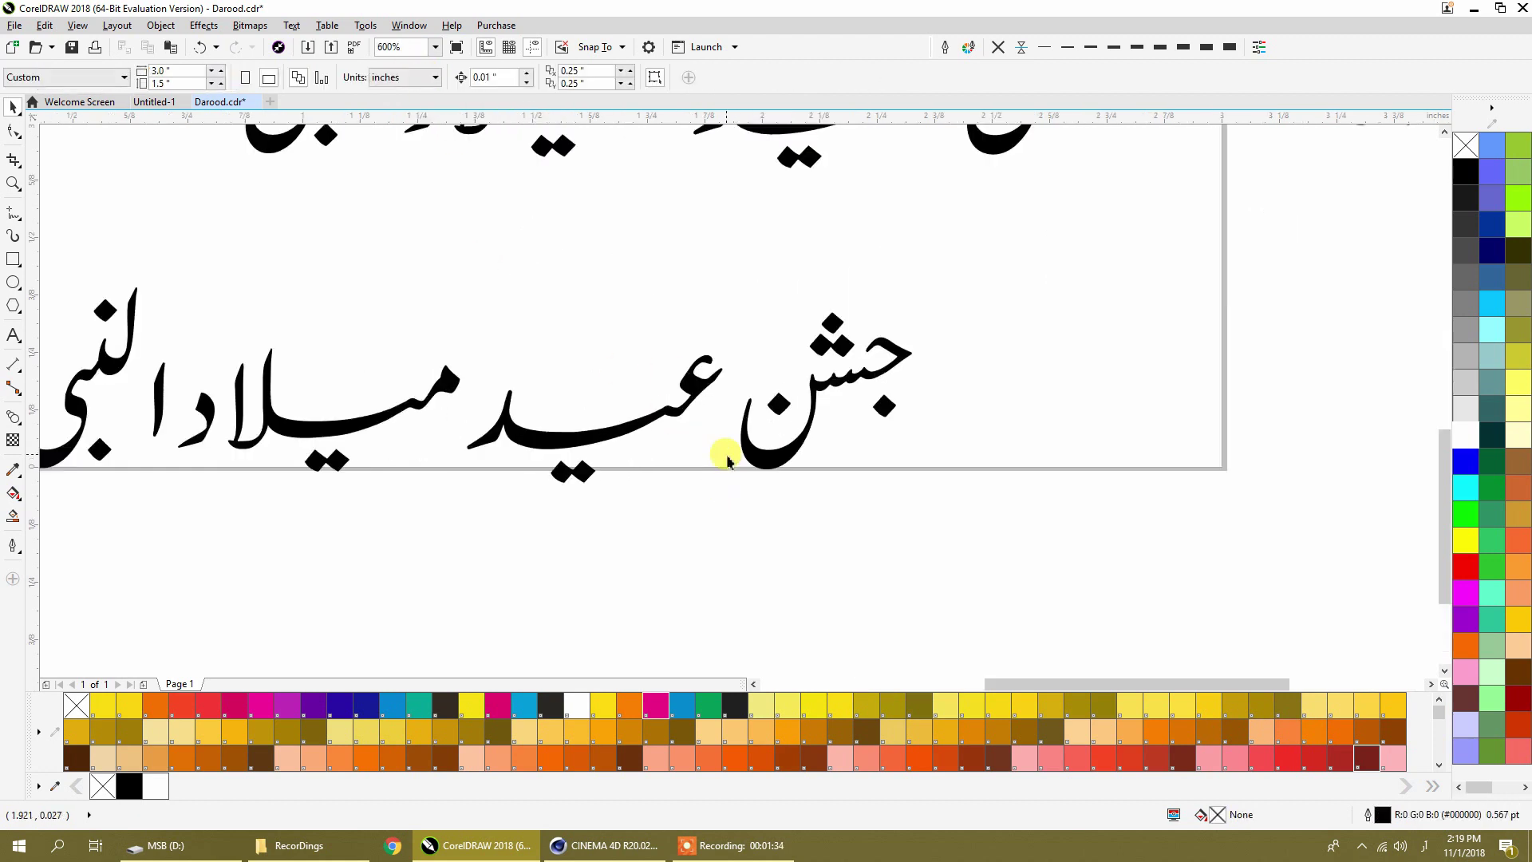
# Stack the word میلاد over عید and reposition the dot pairs between and beneath their long strokes
pyautogui.click(386, 404)
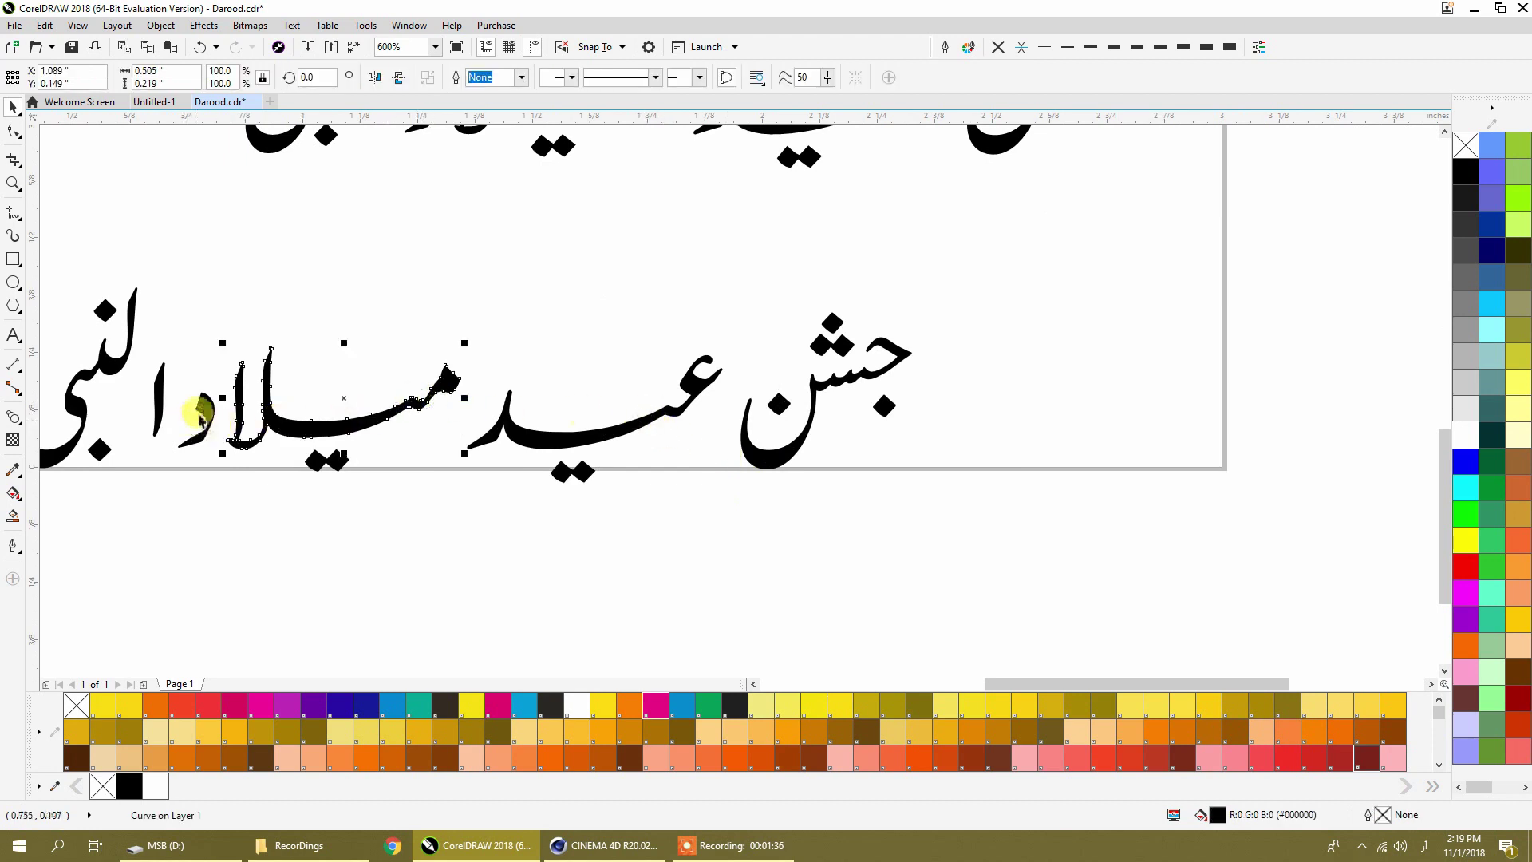
pyautogui.keyDown('shift'); pyautogui.click(203, 404); pyautogui.keyUp('shift')
pyautogui.moveTo(239, 430)
pyautogui.mouseDown()
pyautogui.moveTo(229, 438)
pyautogui.moveTo(506, 376)
pyautogui.moveTo(479, 375)
pyautogui.moveTo(479, 398)
pyautogui.mouseUp()
pyautogui.moveTo(370, 281)
pyautogui.mouseDown()
pyautogui.moveTo(554, 389)
pyautogui.moveTo(501, 369)
pyautogui.mouseUp()
pyautogui.moveTo(335, 463); pyautogui.dragTo(686, 439)
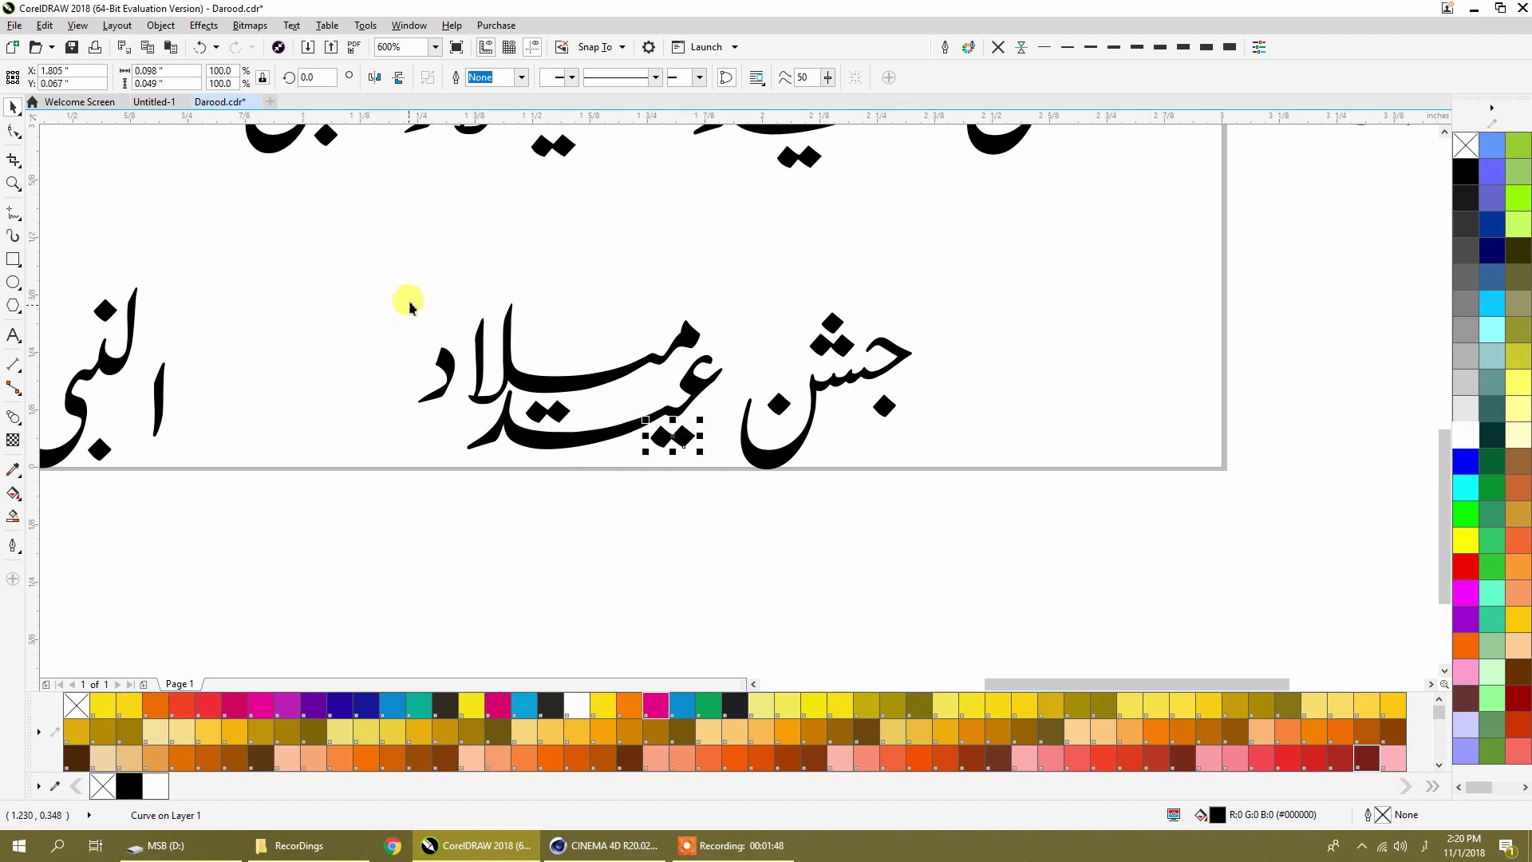
# Move the stacked words میلاد and عید closer to جشن and fit the dots of عید beside the bowl of its ن
pyautogui.moveTo(403, 279); pyautogui.dragTo(691, 466)
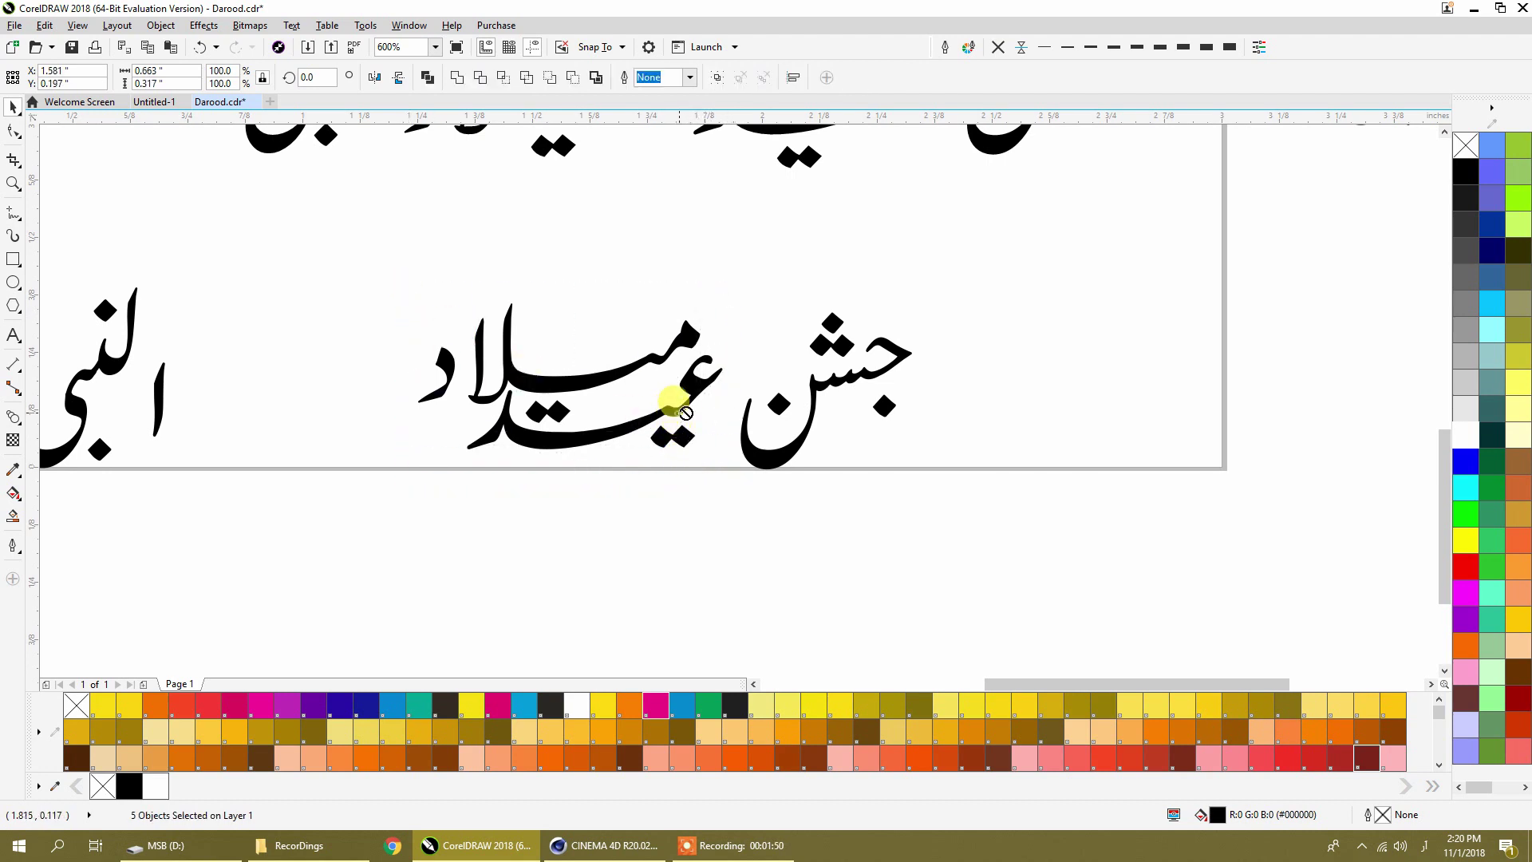
pyautogui.moveTo(673, 401); pyautogui.dragTo(711, 442)
pyautogui.click(715, 487)
pyautogui.scroll(2, 728, 443)
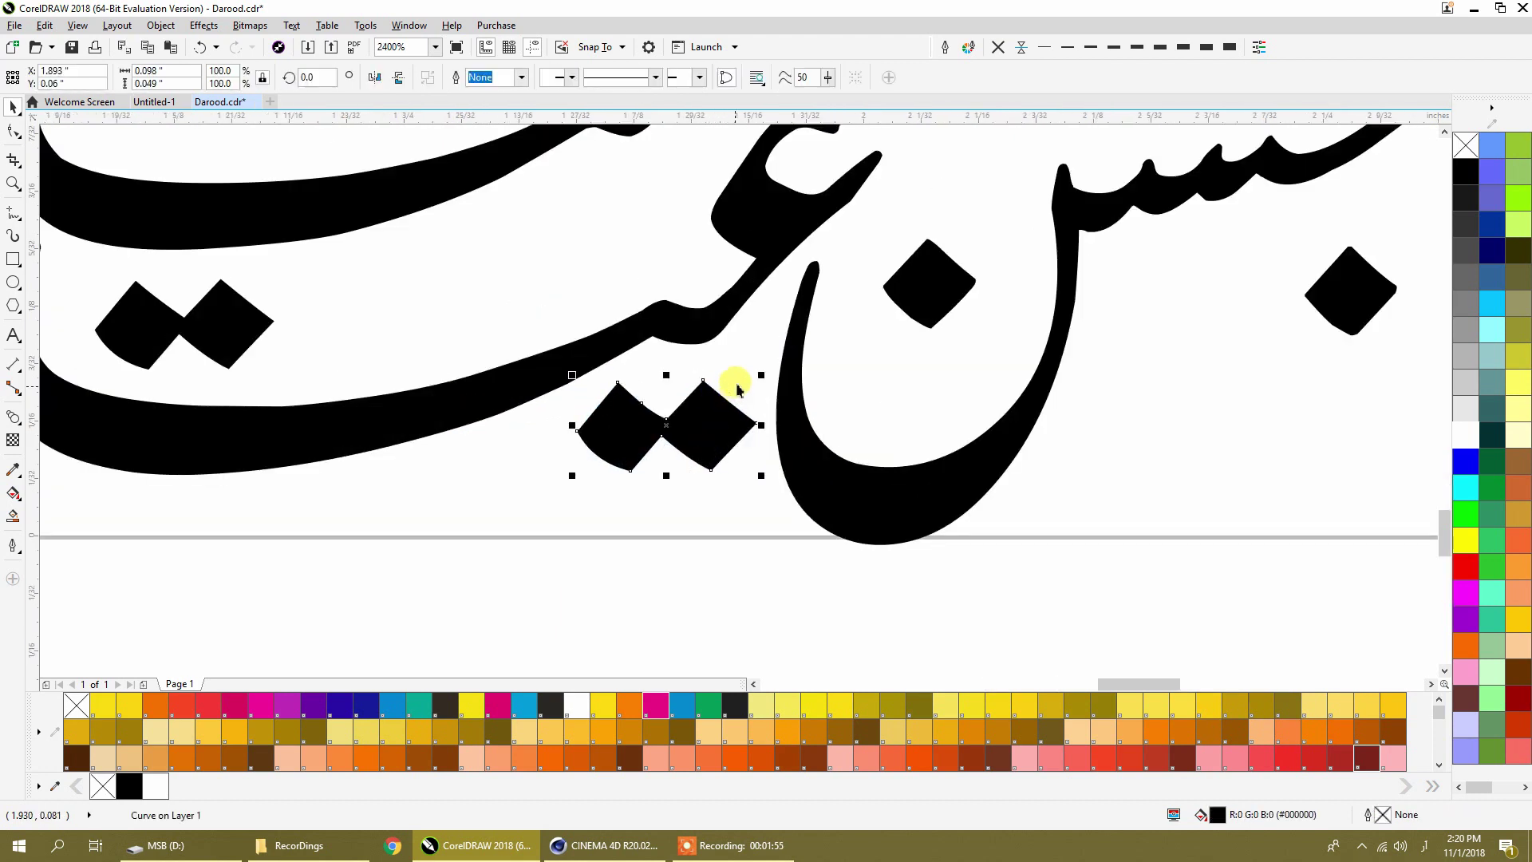
pyautogui.click(738, 356)
pyautogui.scroll(-1, 757, 405)
pyautogui.moveTo(629, 386); pyautogui.dragTo(660, 444, button='middle')
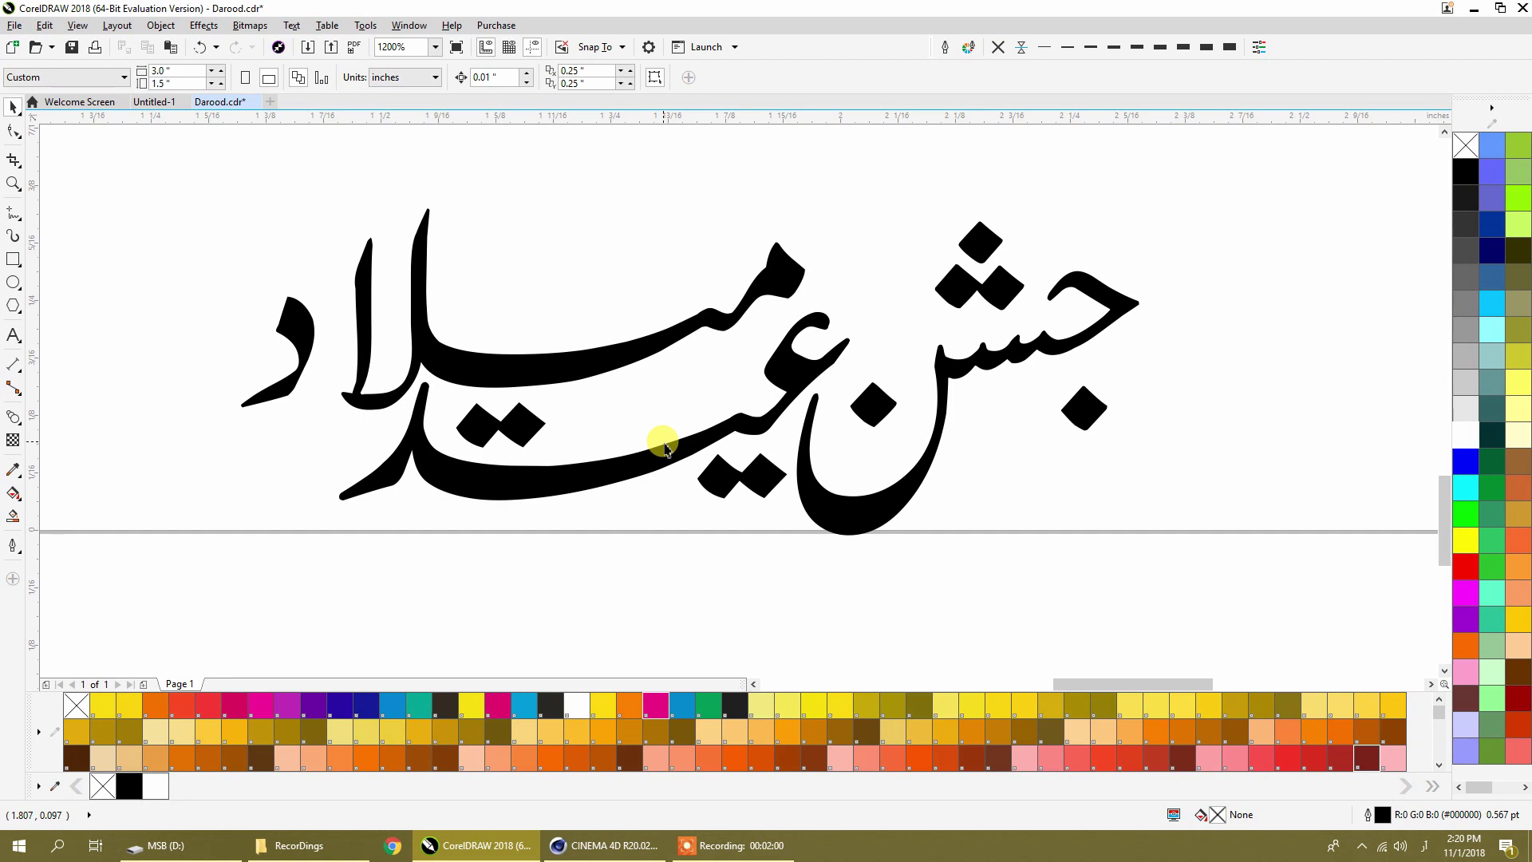
# Move the word النبی beside the stacked words and shift the letter د of میلاد down towards it
pyautogui.scroll(-1, 666, 449)
pyautogui.moveTo(445, 438); pyautogui.dragTo(646, 407, button='middle')
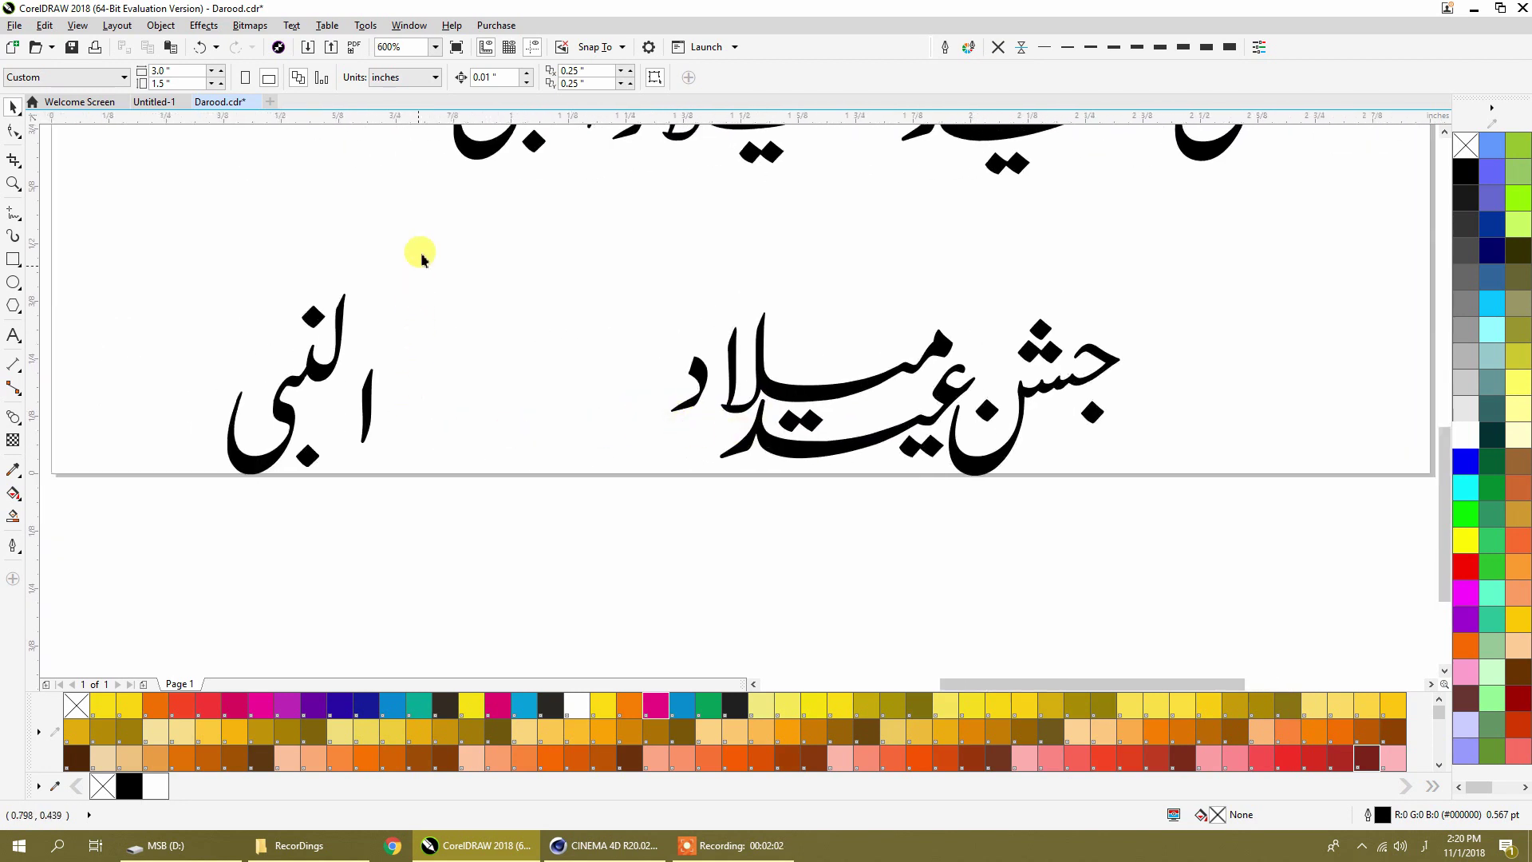
pyautogui.moveTo(421, 254); pyautogui.dragTo(200, 530)
pyautogui.moveTo(256, 454); pyautogui.dragTo(574, 463)
pyautogui.click(667, 524)
pyautogui.moveTo(696, 378); pyautogui.dragTo(651, 407)
pyautogui.click(695, 497)
# Close the gap between النبی and the stacked words, and nudge the letter د slightly towards عید
pyautogui.scroll(1, 619, 437)
pyautogui.moveTo(711, 131); pyautogui.dragTo(414, 539)
pyautogui.moveTo(494, 489); pyautogui.dragTo(598, 483)
pyautogui.click(698, 553)
pyautogui.moveTo(764, 475); pyautogui.dragTo(782, 480)
pyautogui.click(753, 533)
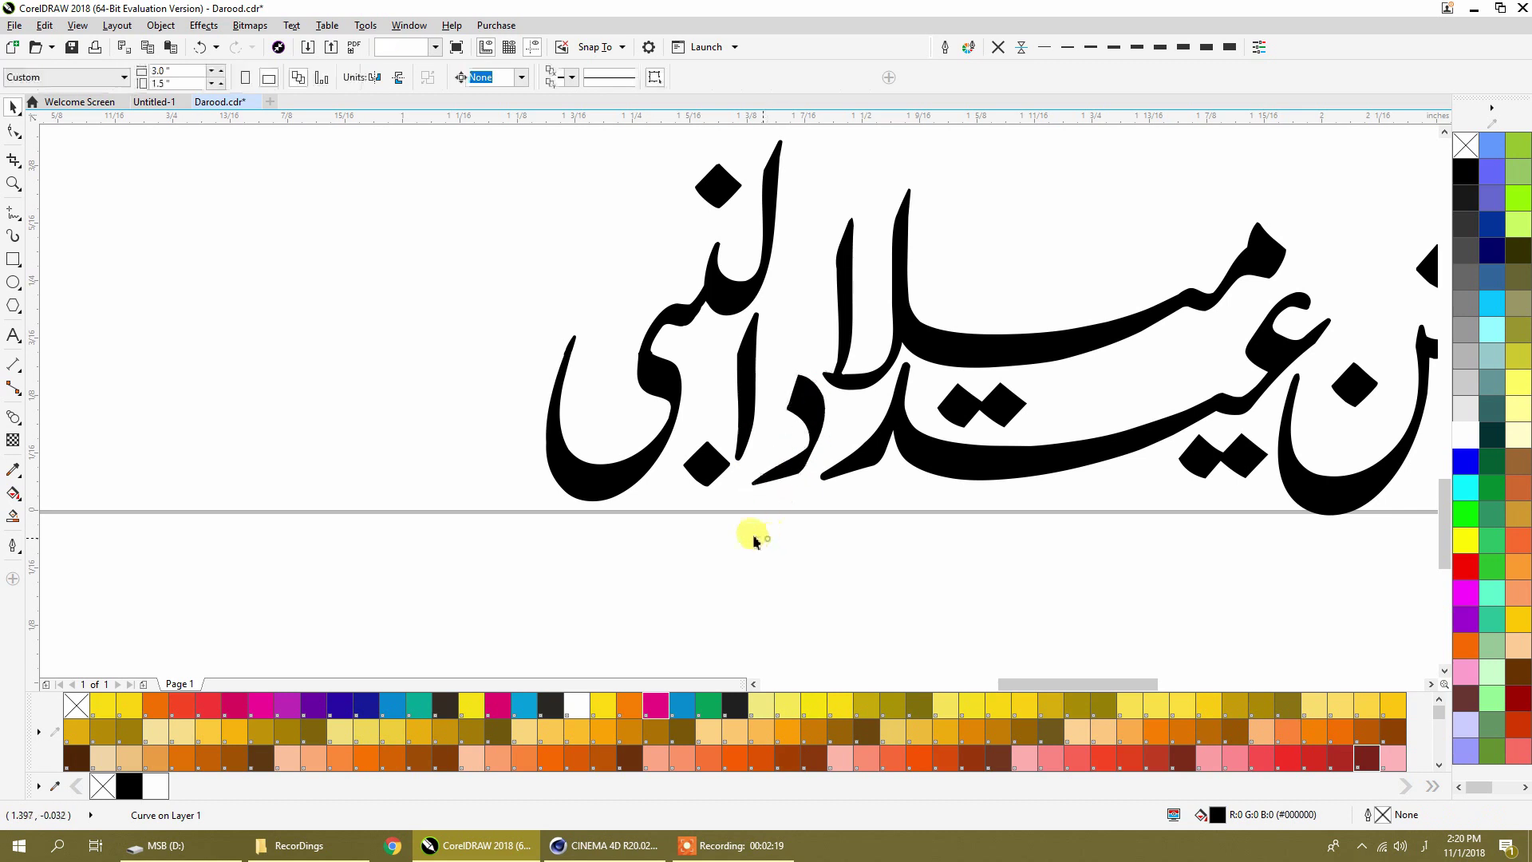
# Review the stacked calligraphy's letter spacing and compare it with the finished reference design beside the page
pyautogui.moveTo(708, 464); pyautogui.dragTo(627, 534, button='middle')
pyautogui.click(666, 461)
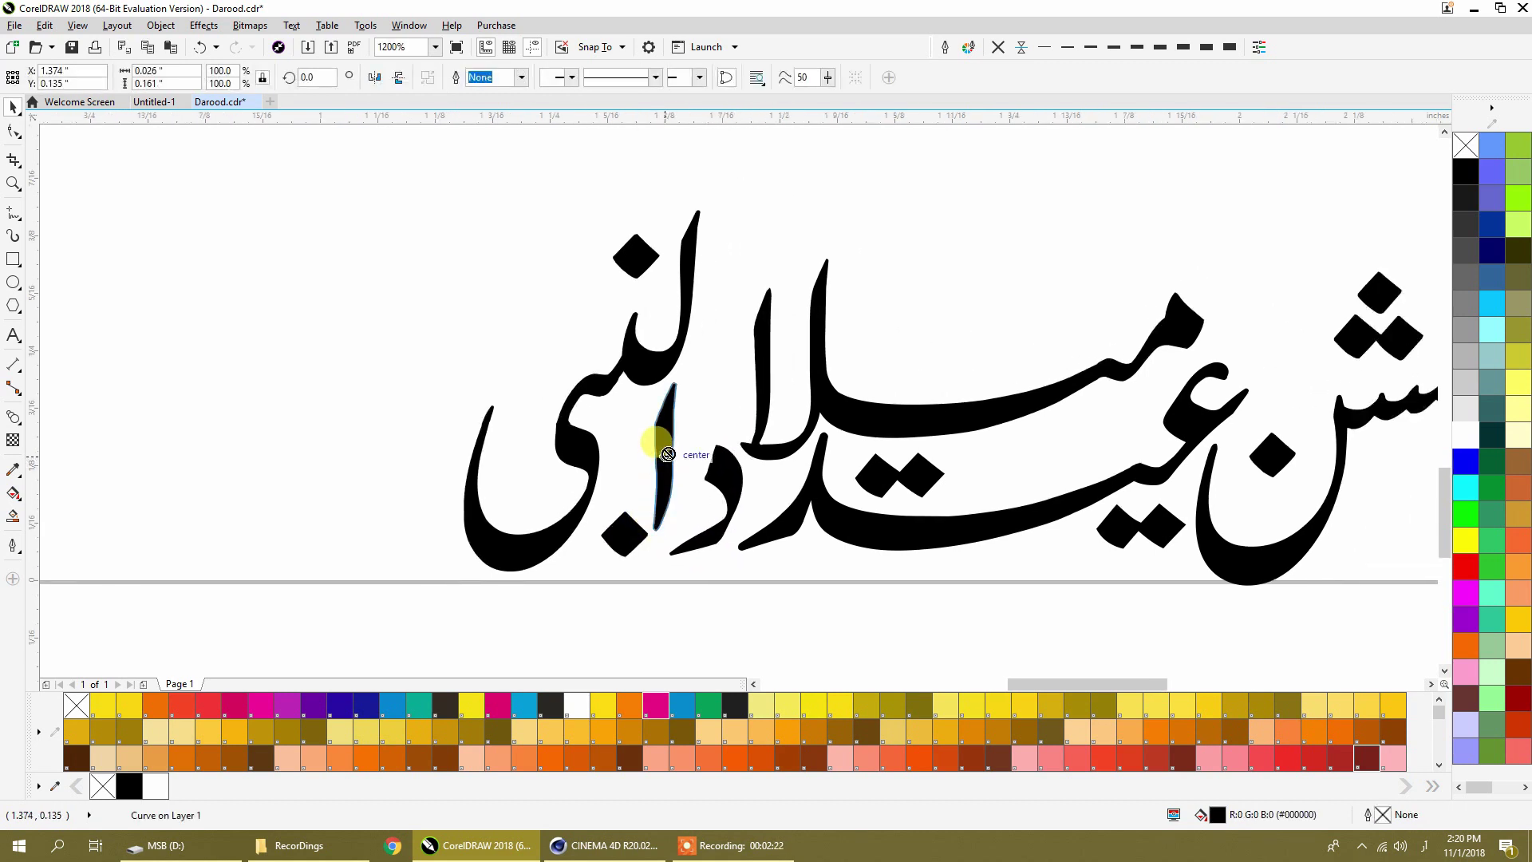
pyautogui.click(431, 438)
pyautogui.scroll(-2, 394, 407)
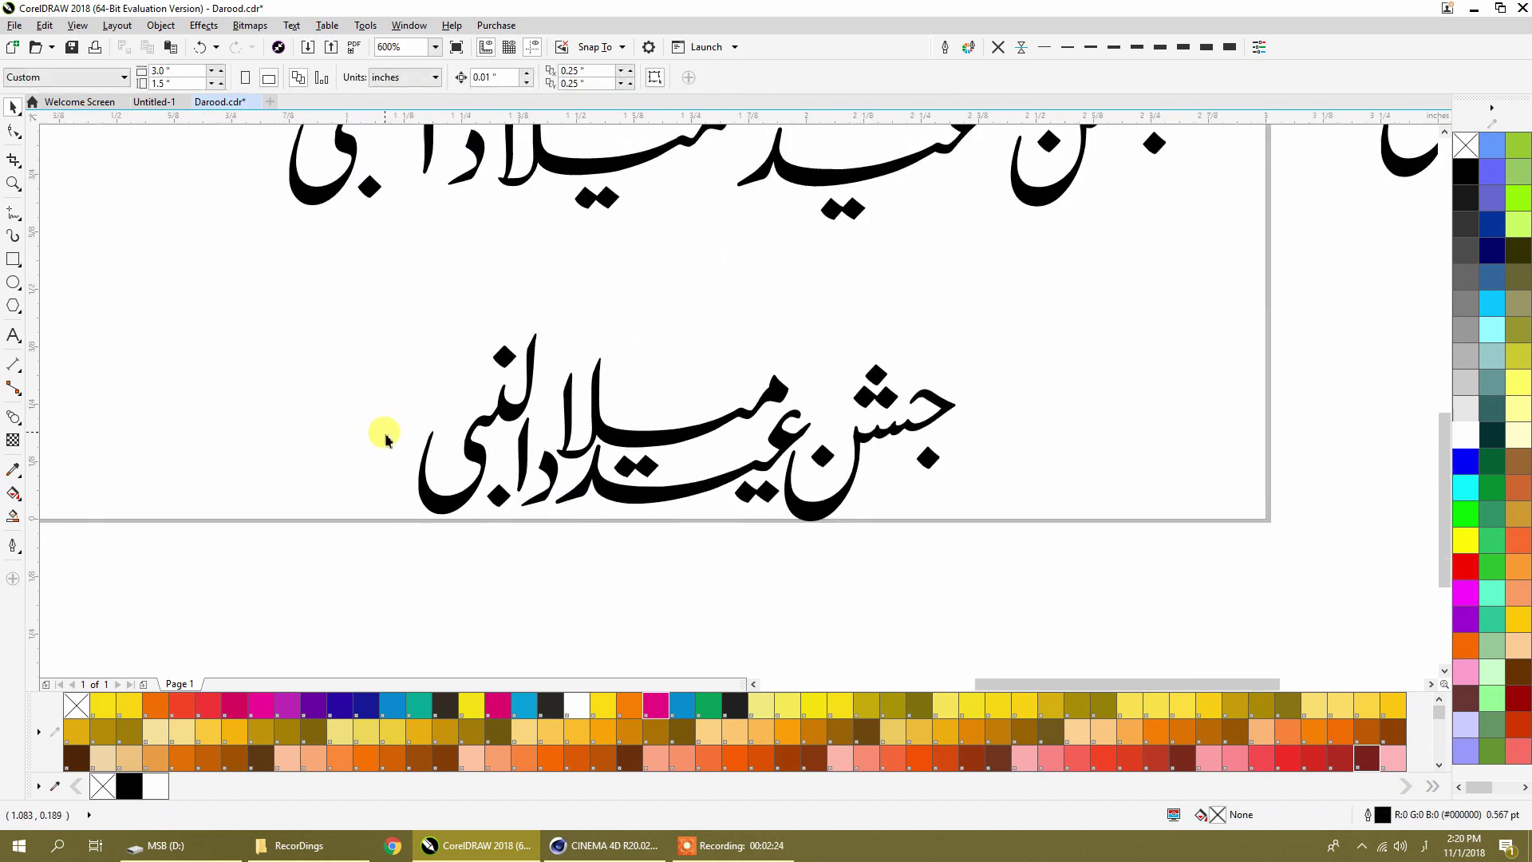
pyautogui.moveTo(912, 529); pyautogui.dragTo(854, 527)
pyautogui.scroll(-2, 673, 524)
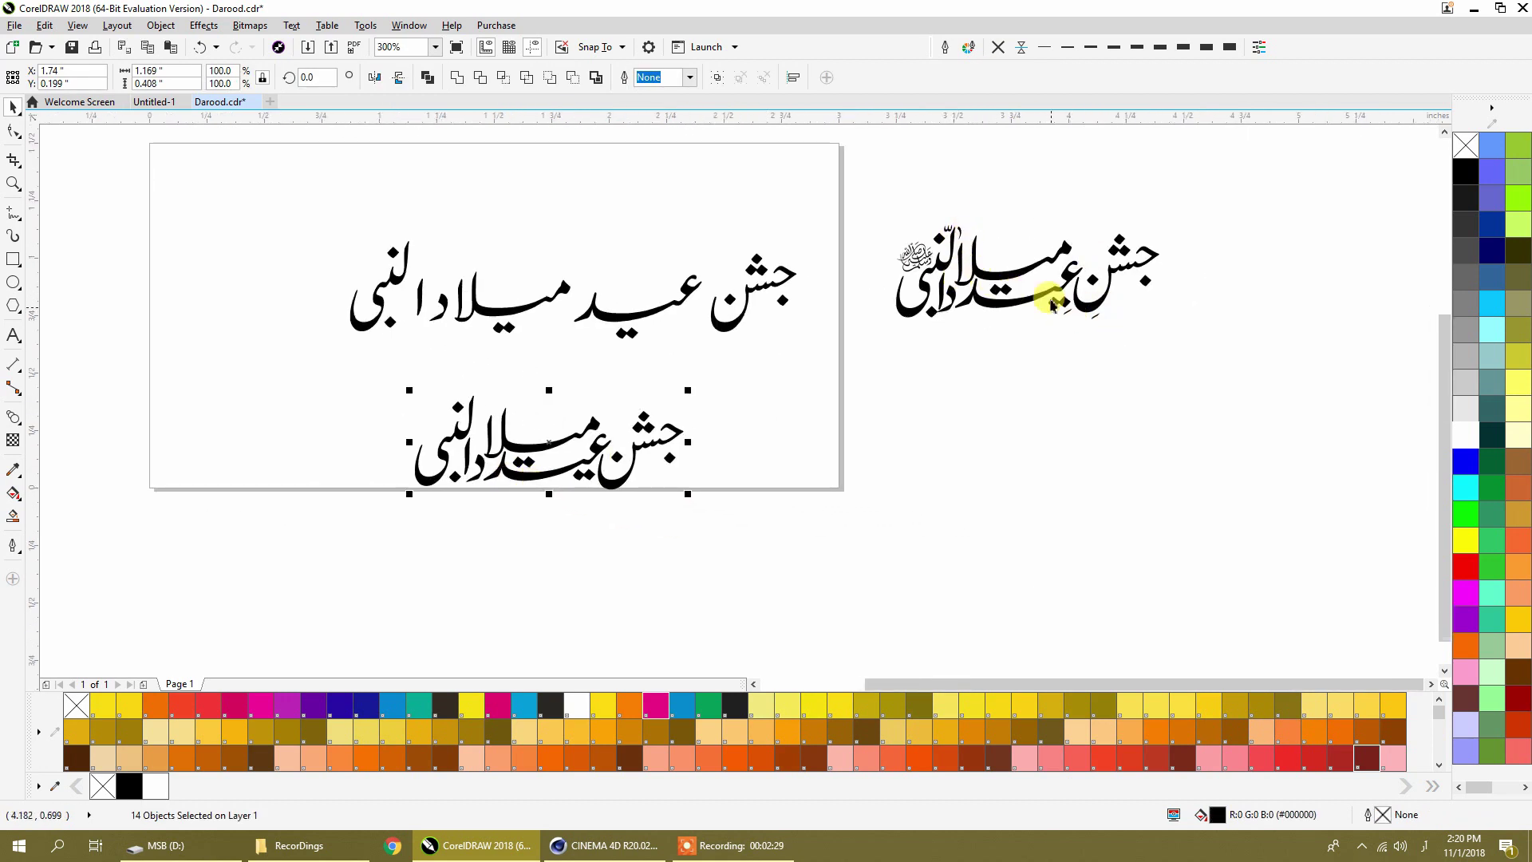
pyautogui.scroll(-2, 910, 268)
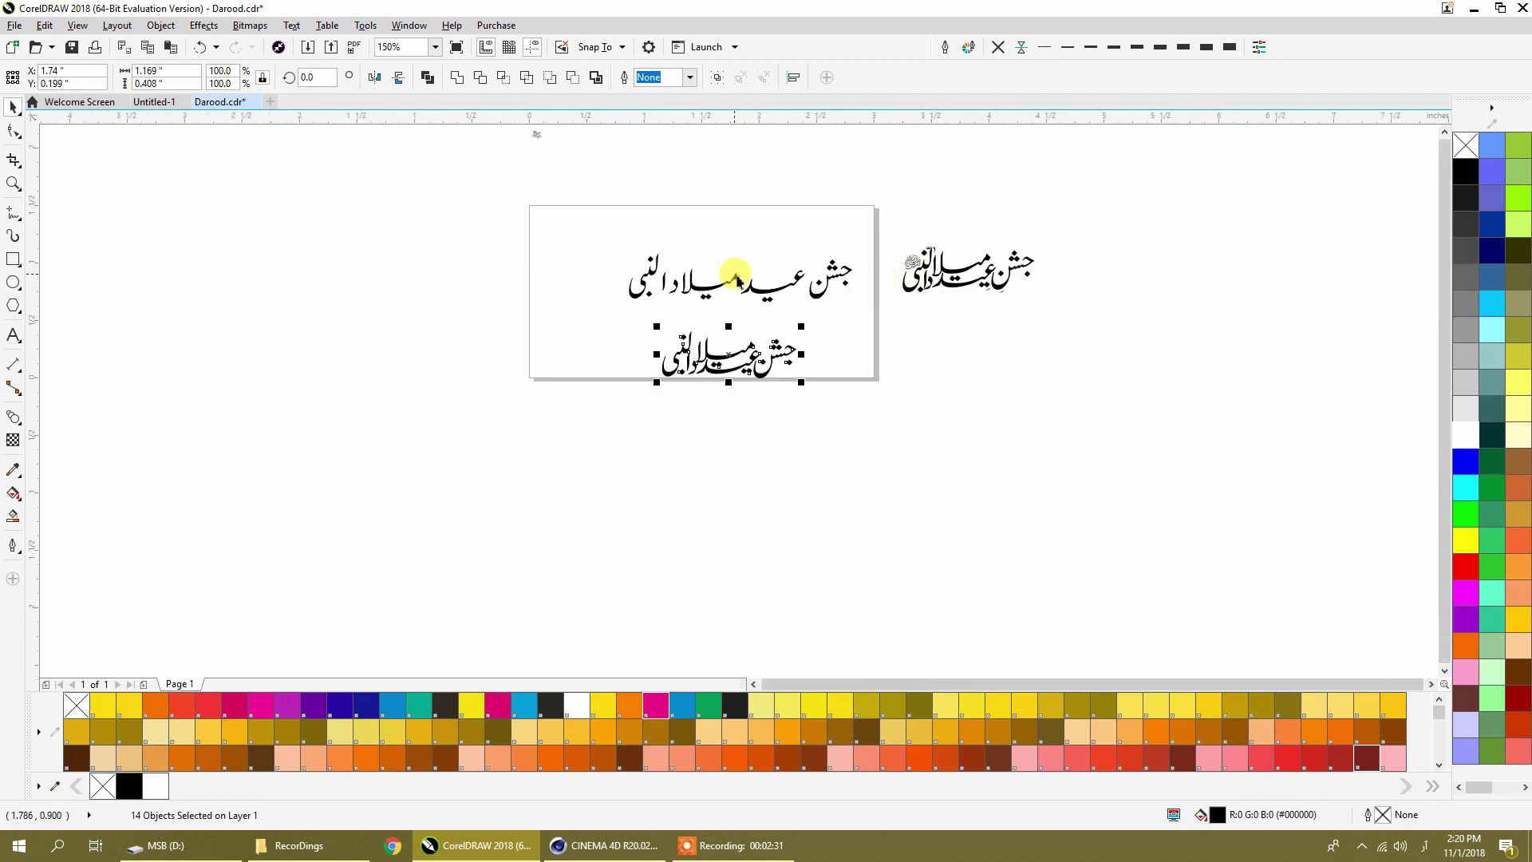
pyautogui.moveTo(734, 273); pyautogui.dragTo(813, 282, button='middle')
# Add the ligature ﷺ as 24 pt artistic text in the empty area beside the page
pyautogui.click(14, 336)
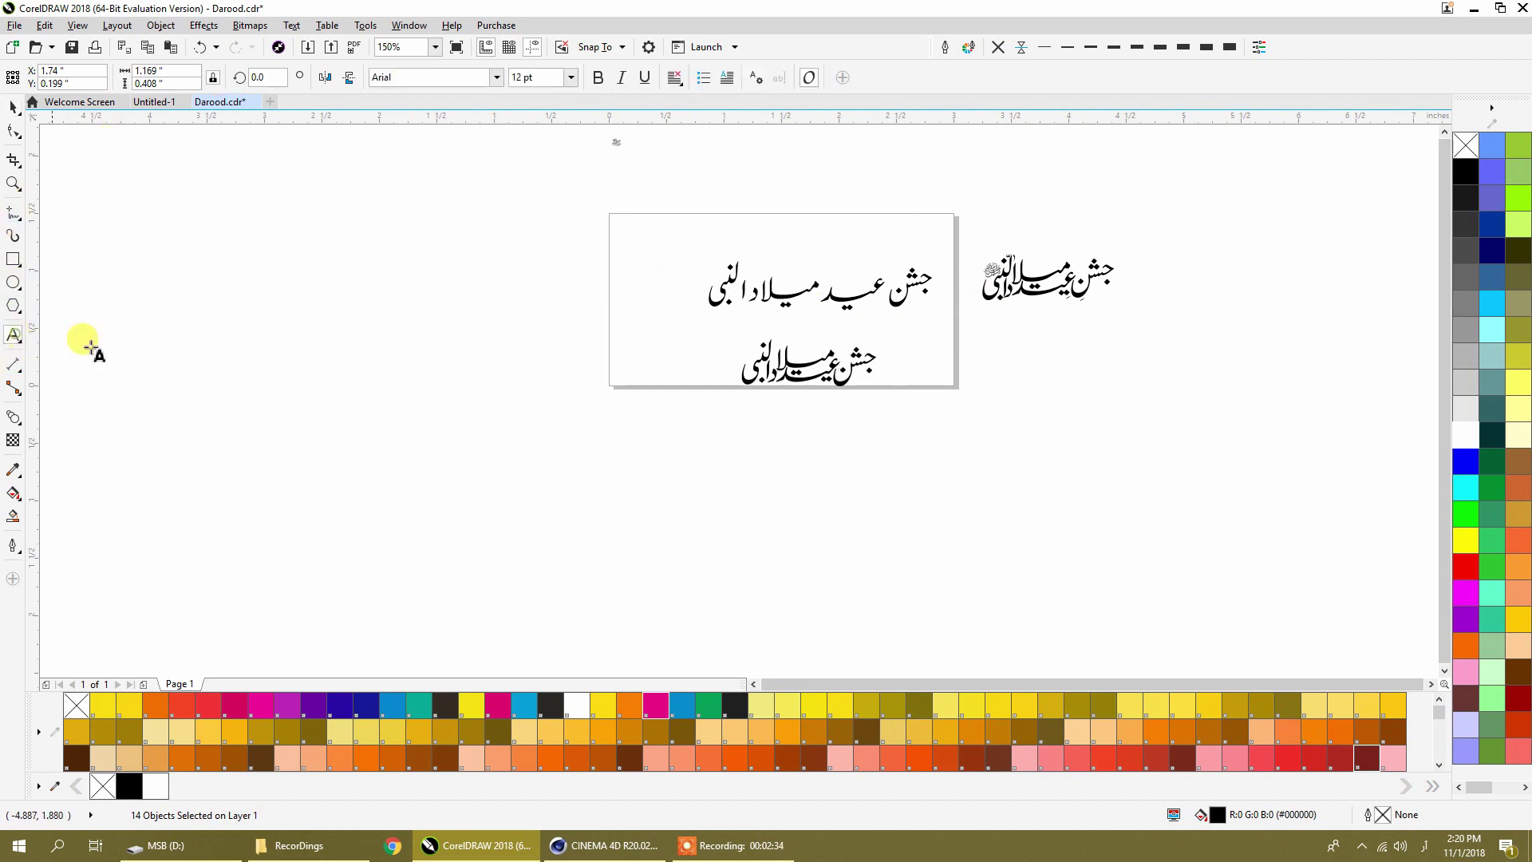
pyautogui.click(354, 351)
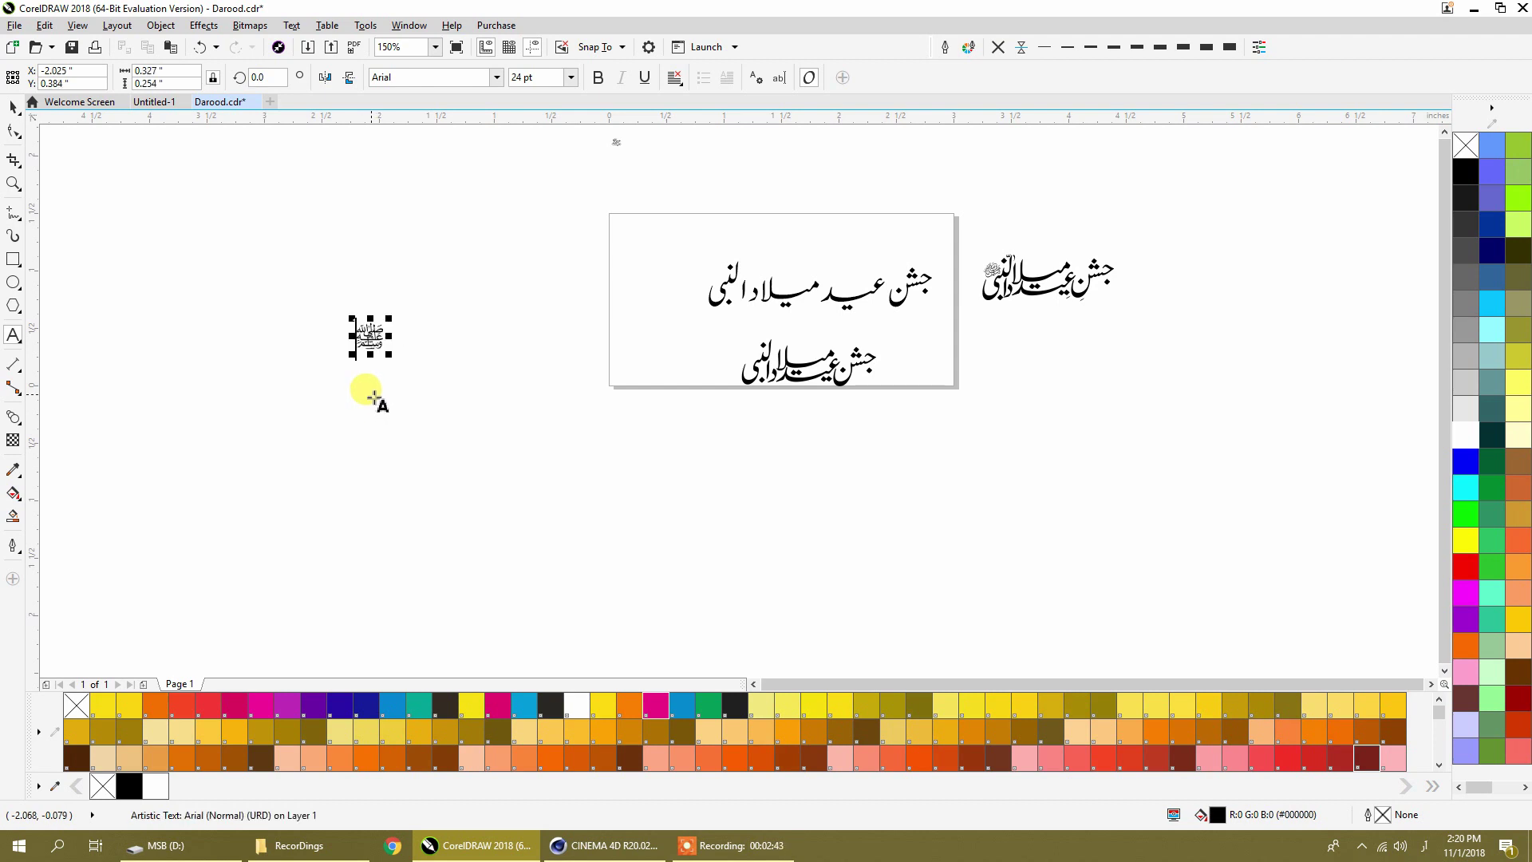
pyautogui.scroll(5, 372, 396)
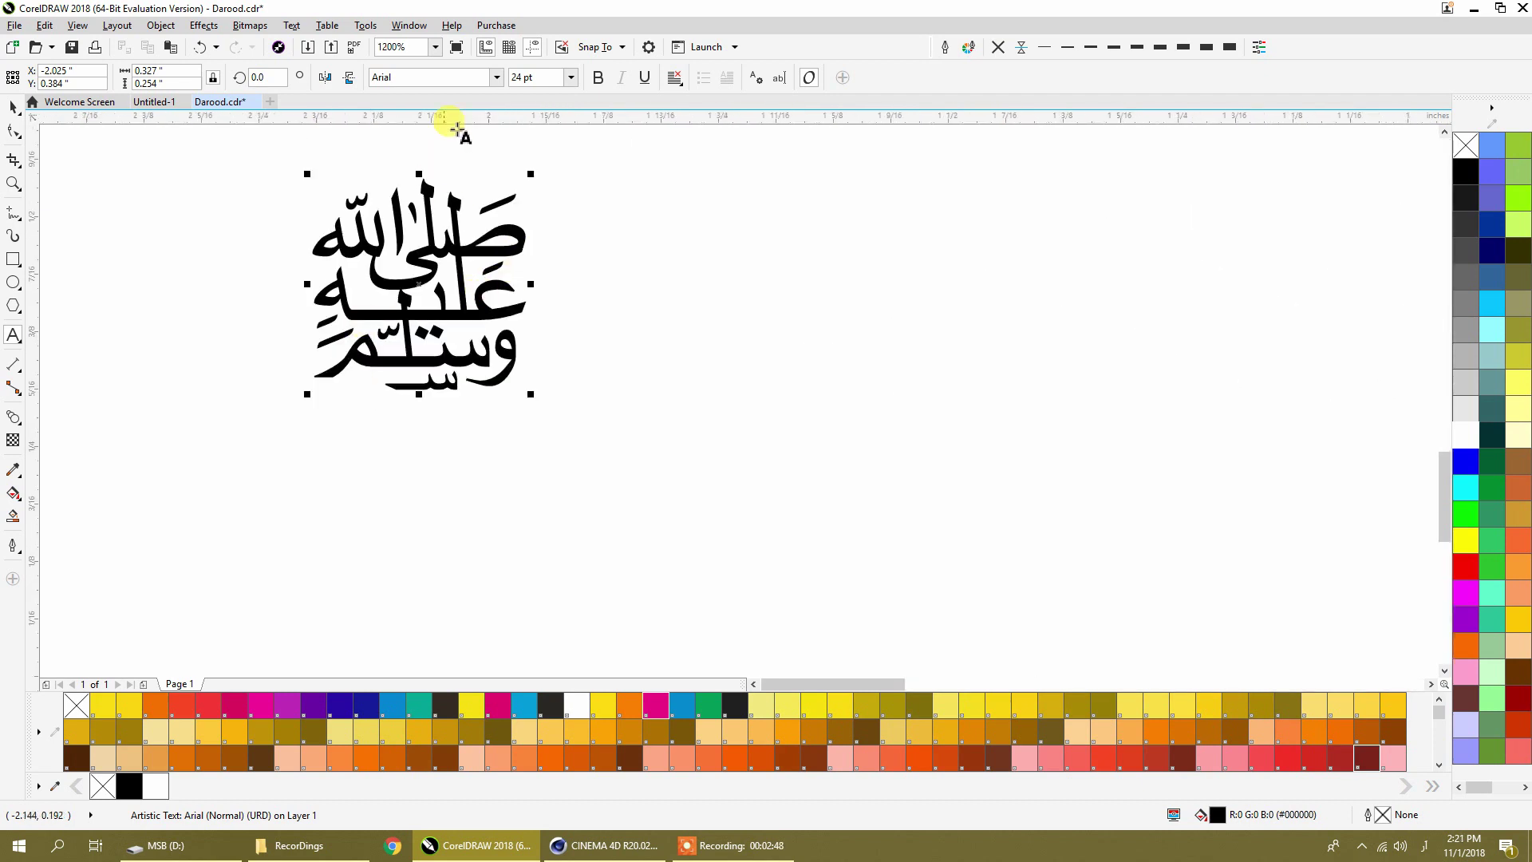
# Set the ligature's font to Alvi Nastaleeq and break it apart into separate curves
pyautogui.click(496, 76)
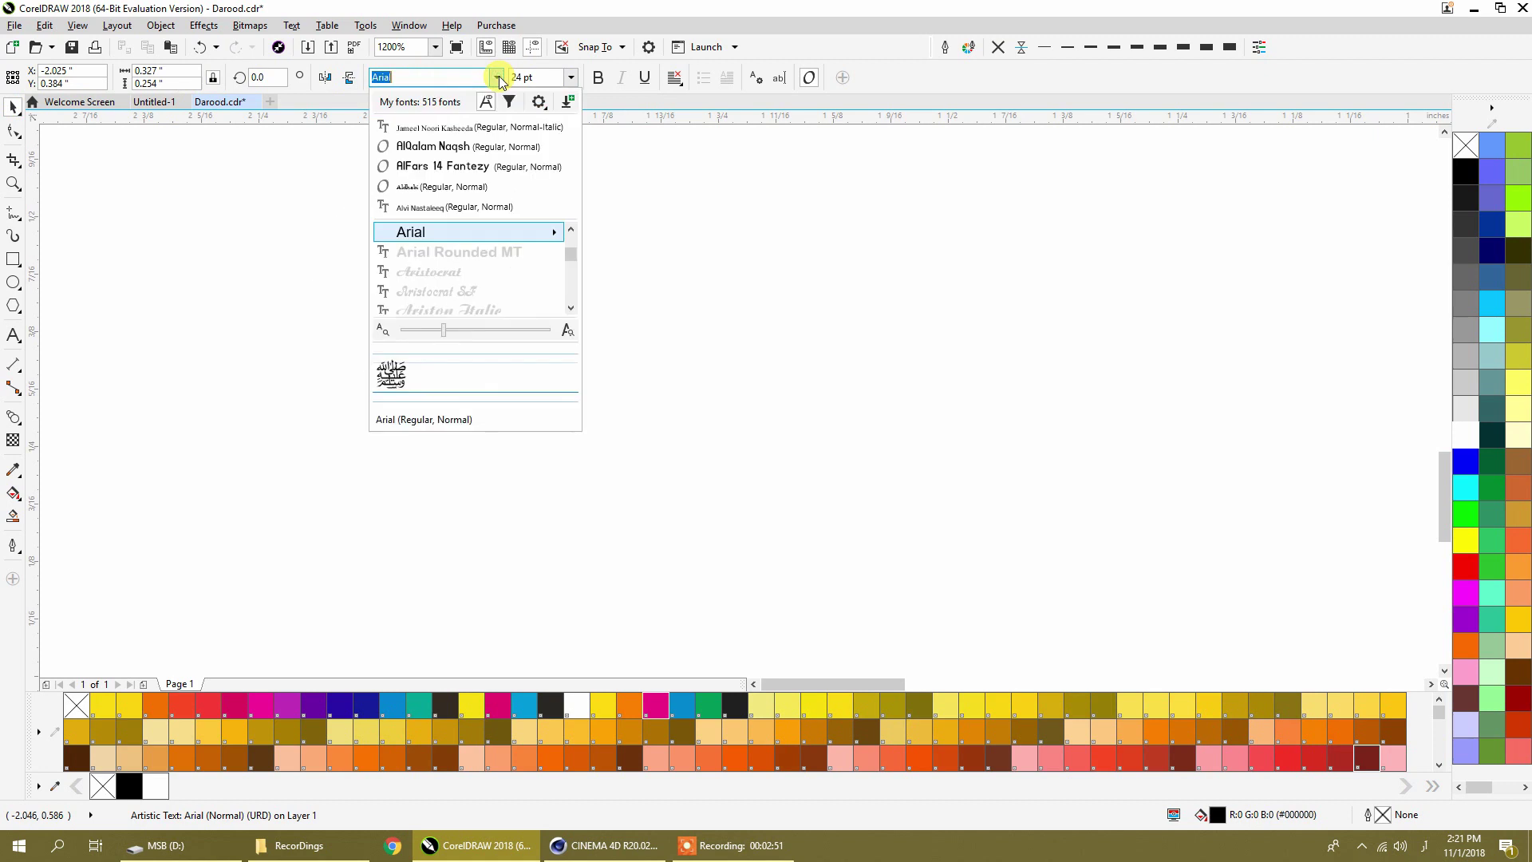
pyautogui.click(438, 132)
pyautogui.scroll(-2, 626, 325)
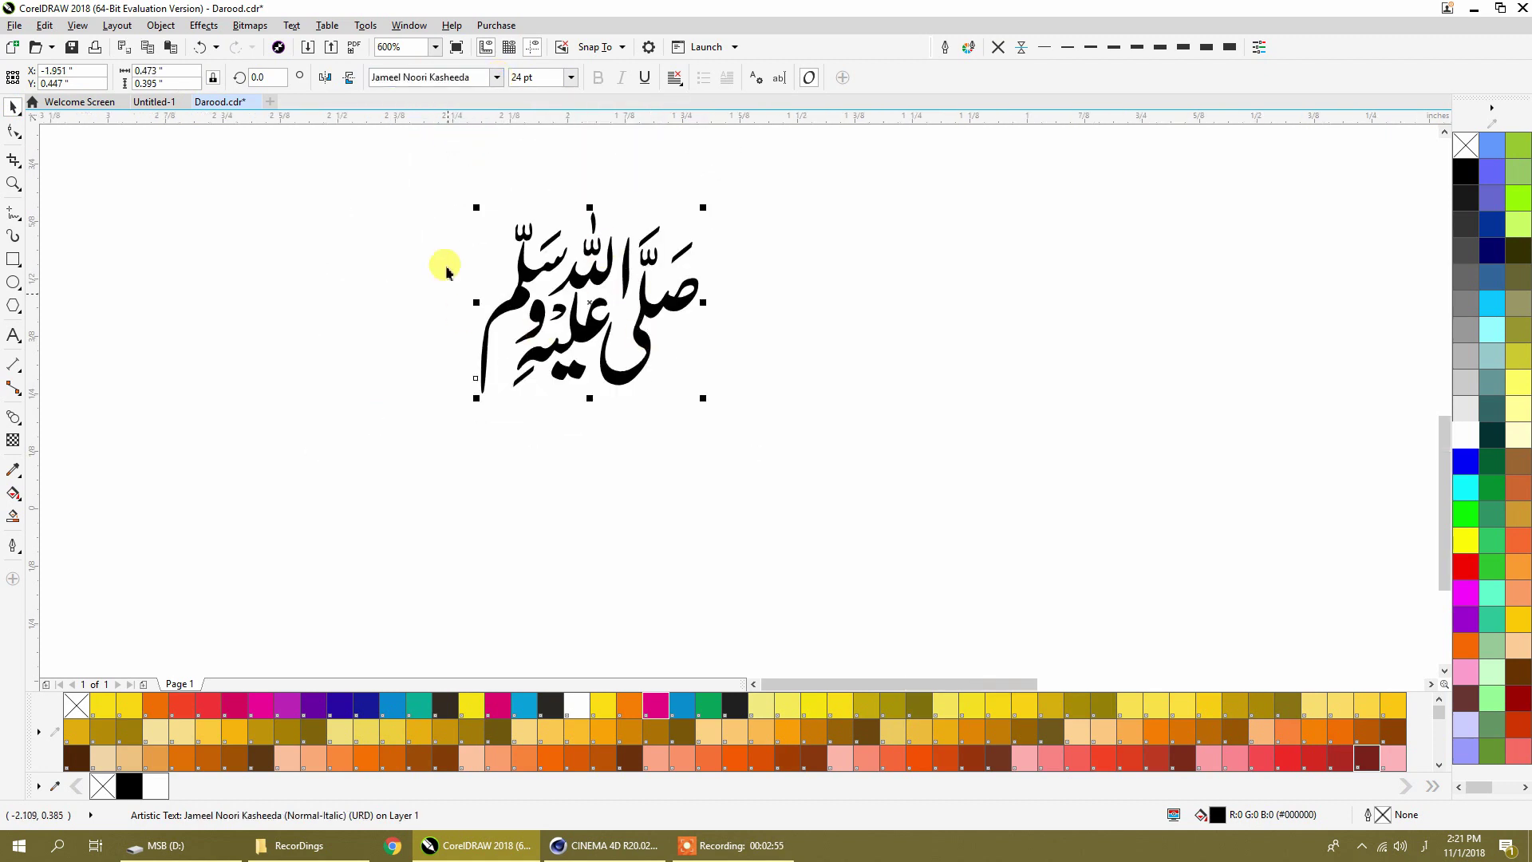
pyautogui.click(496, 76)
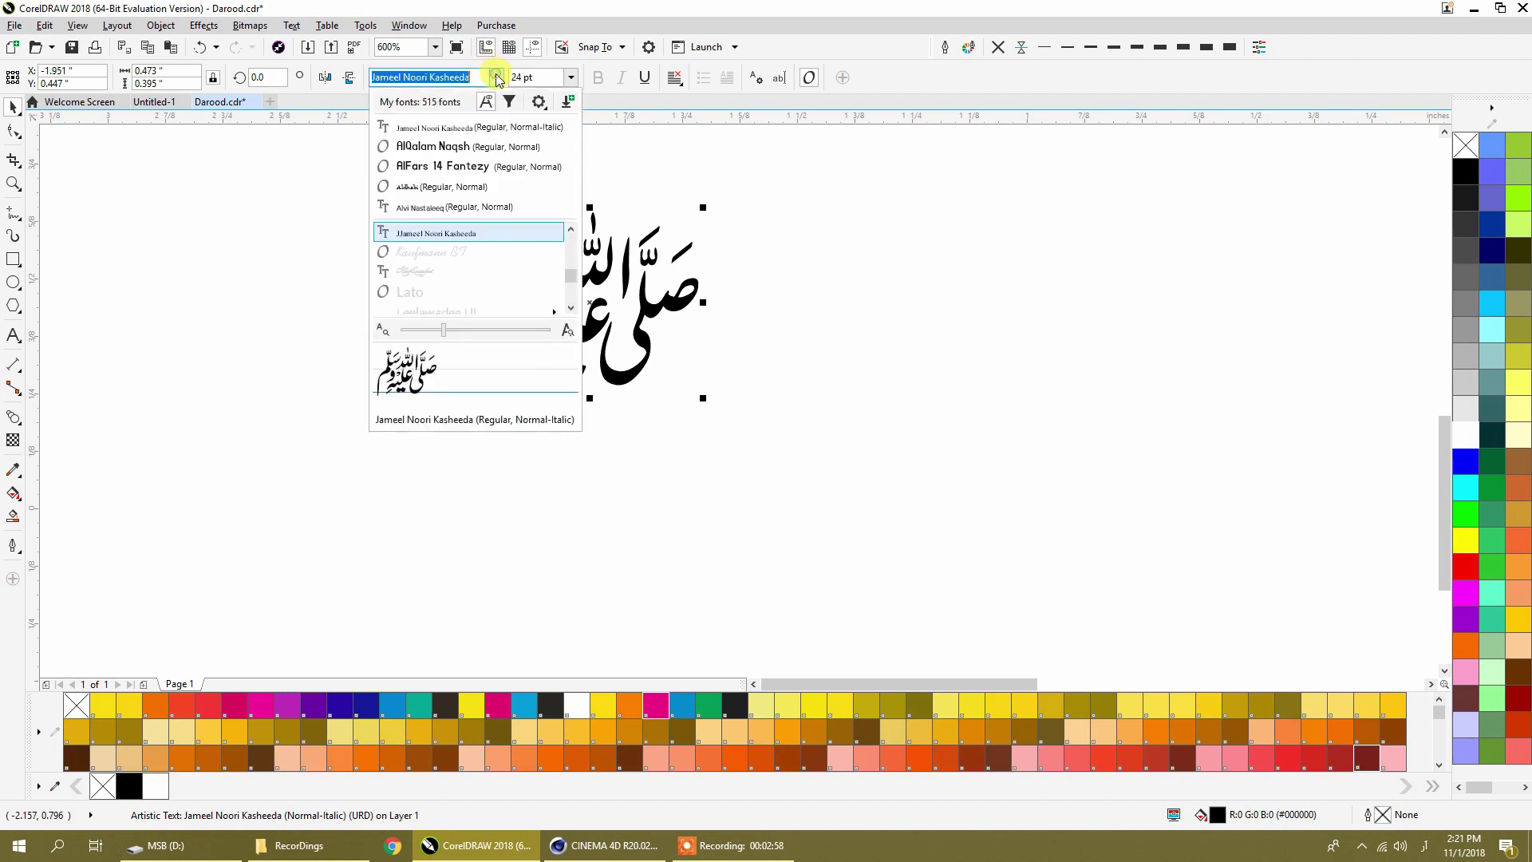
pyautogui.click(430, 210)
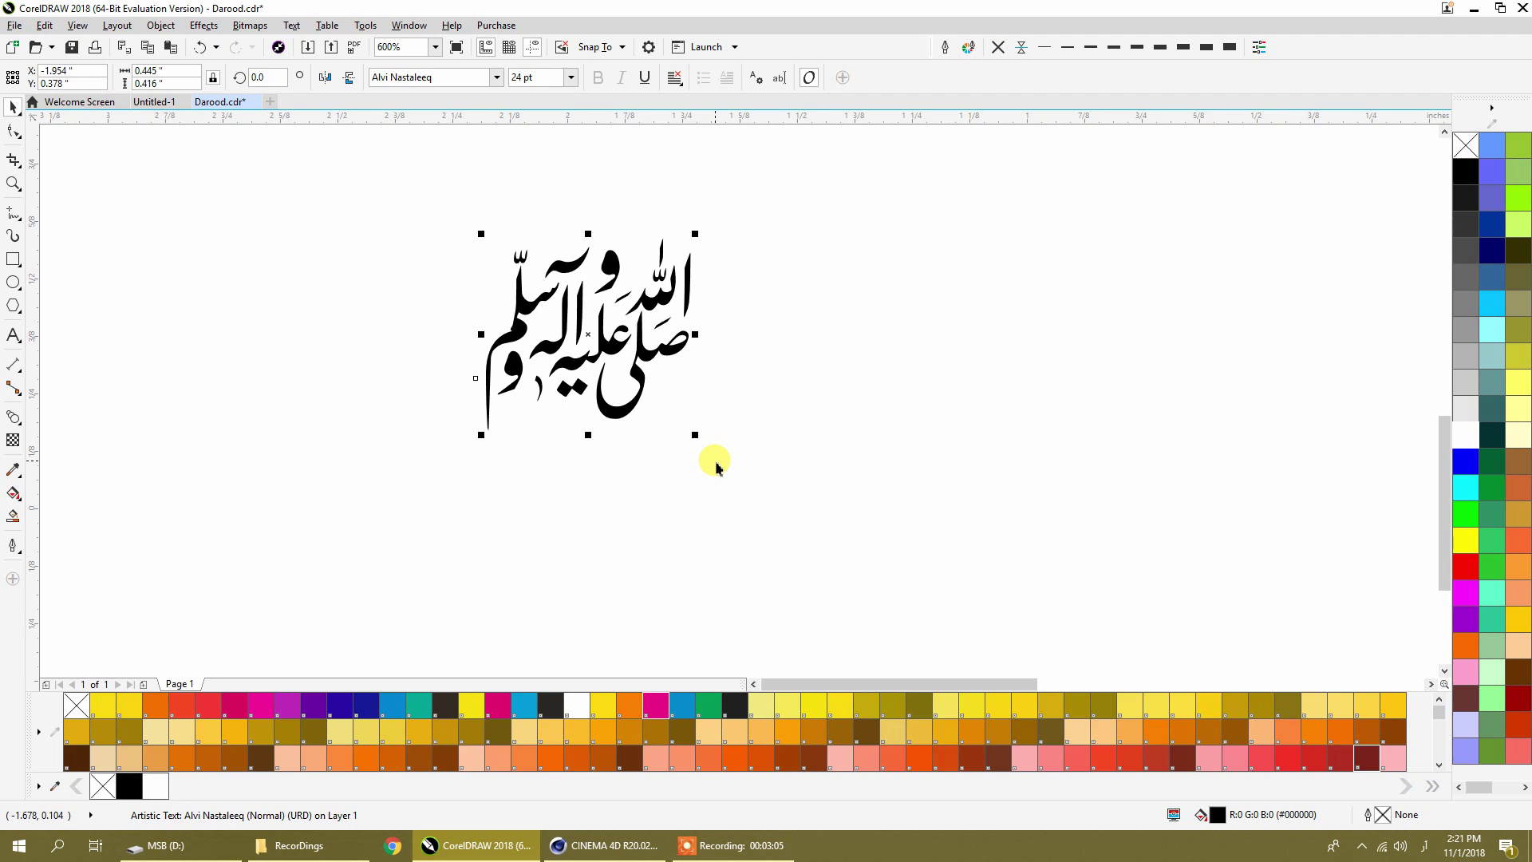
pyautogui.hotkey('ctrl', 'q')
pyautogui.hotkey('ctrl', 'k')
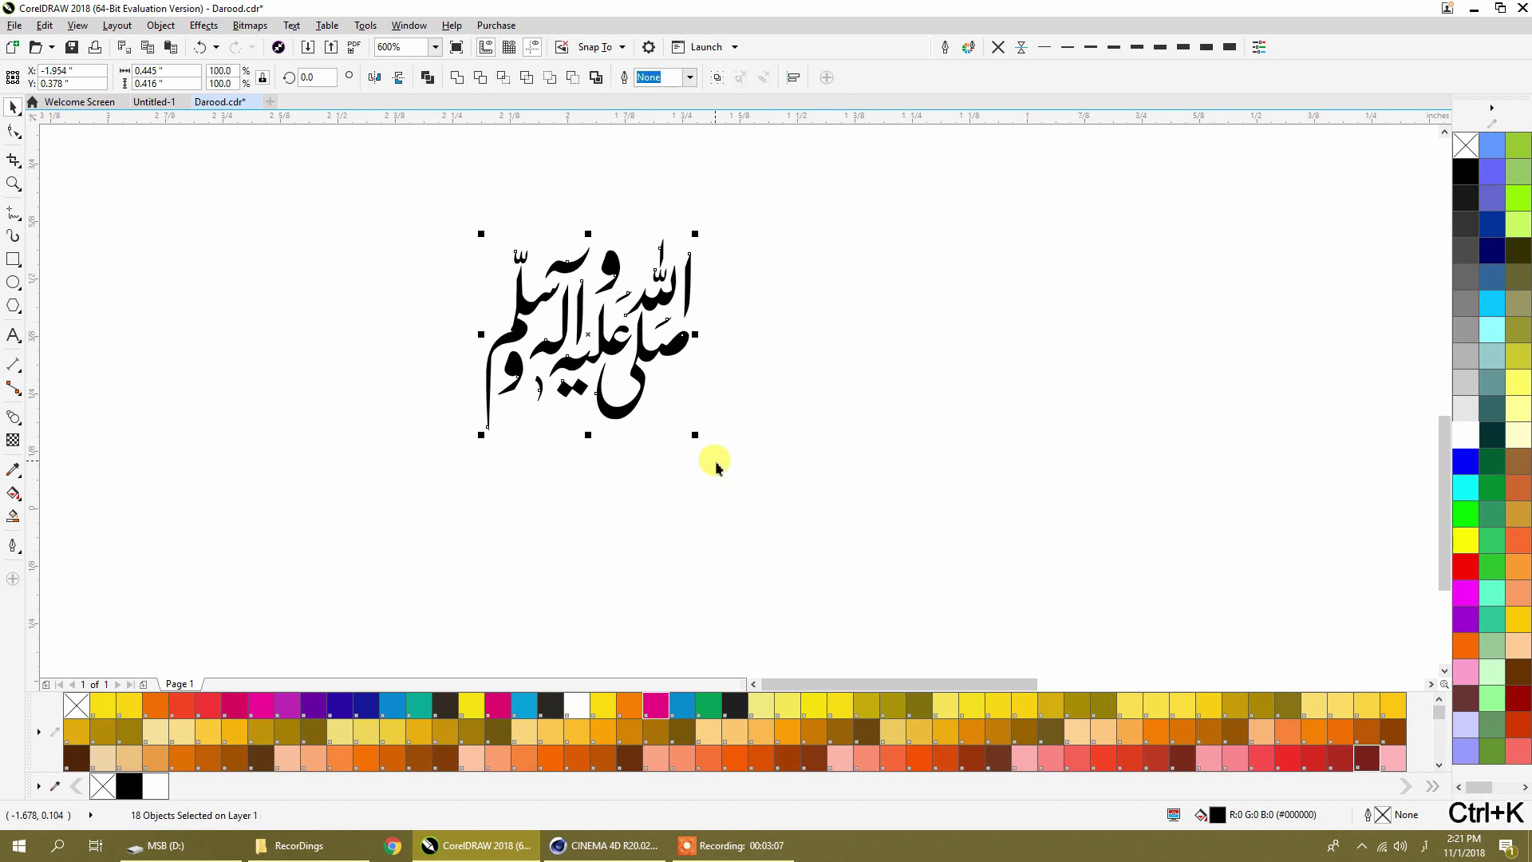
# Delete the ligature's letters and the dots of علیہ, keeping only the six small diacritic marks
pyautogui.click(643, 356)
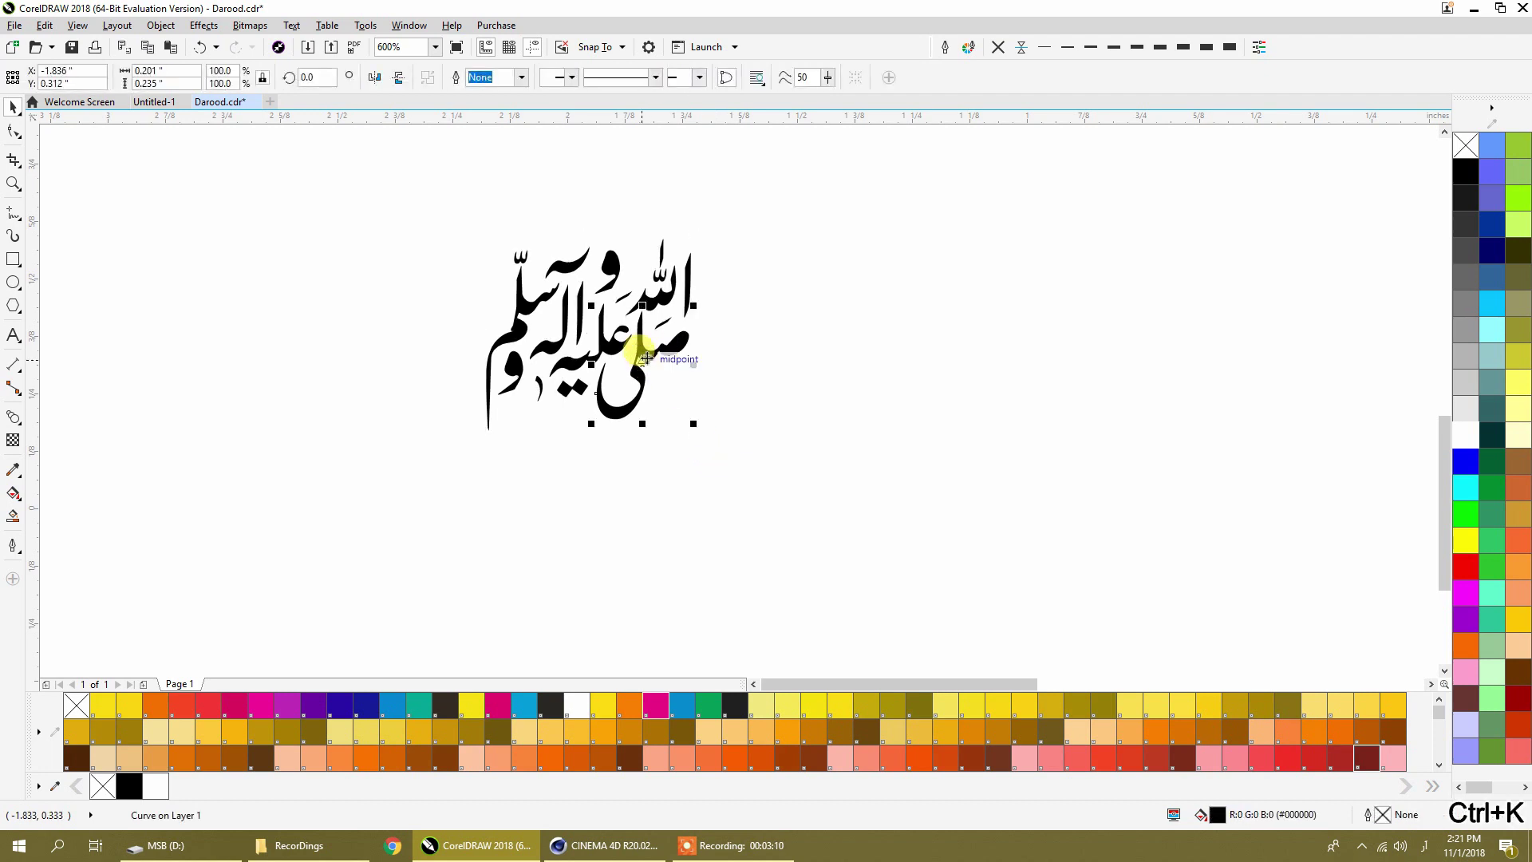
pyautogui.press('Delete')
pyautogui.click(678, 342)
pyautogui.press('Delete')
pyautogui.click(688, 295)
pyautogui.press('Delete')
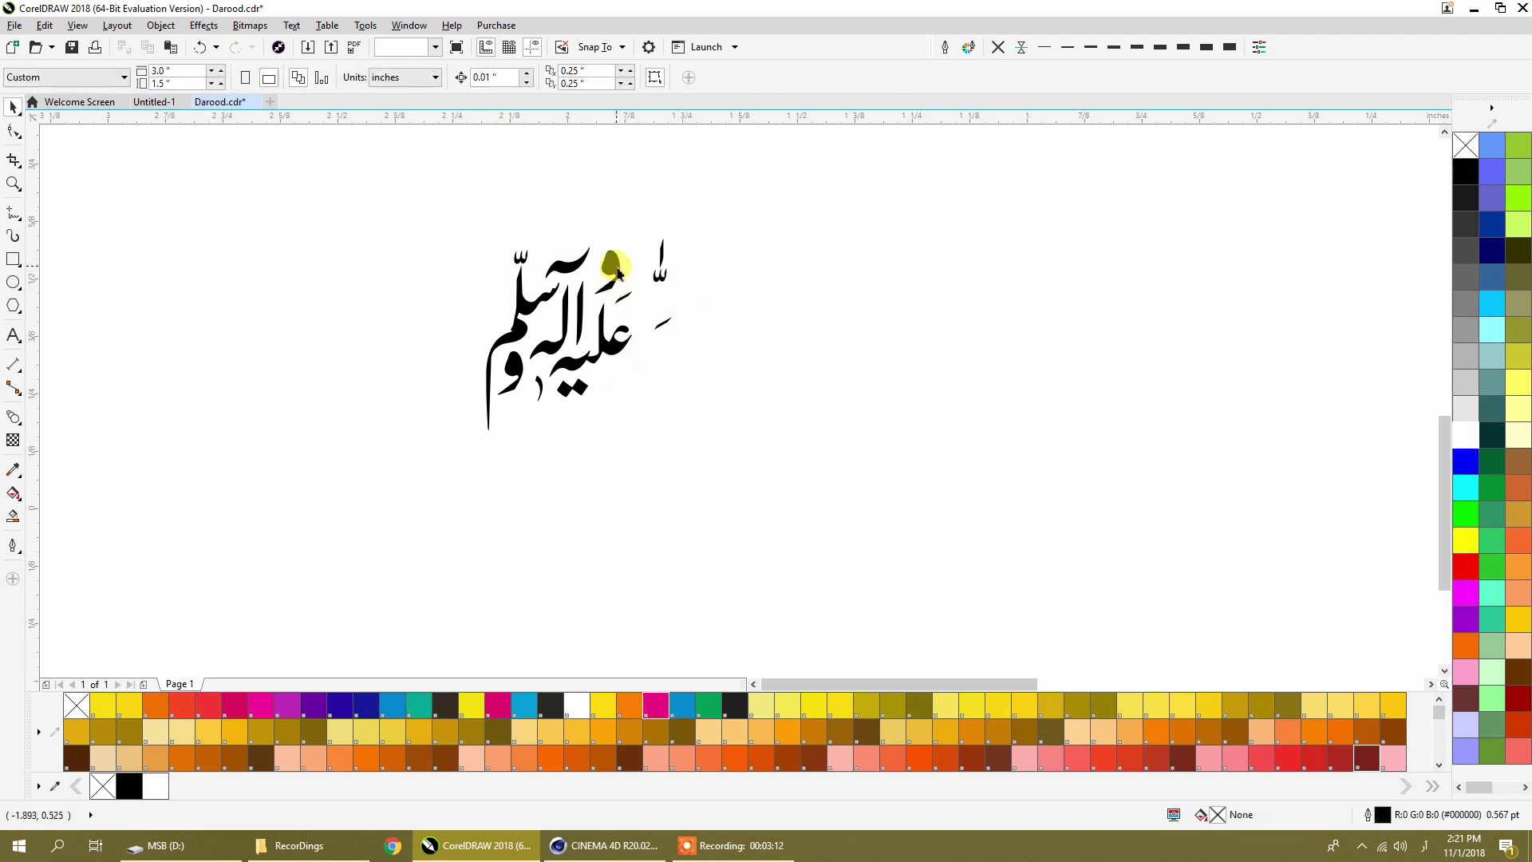
pyautogui.click(617, 269)
pyautogui.press('Delete')
pyautogui.click(615, 349)
pyautogui.press('Delete')
pyautogui.click(581, 321)
pyautogui.press('Delete')
pyautogui.click(562, 316)
pyautogui.press('Delete')
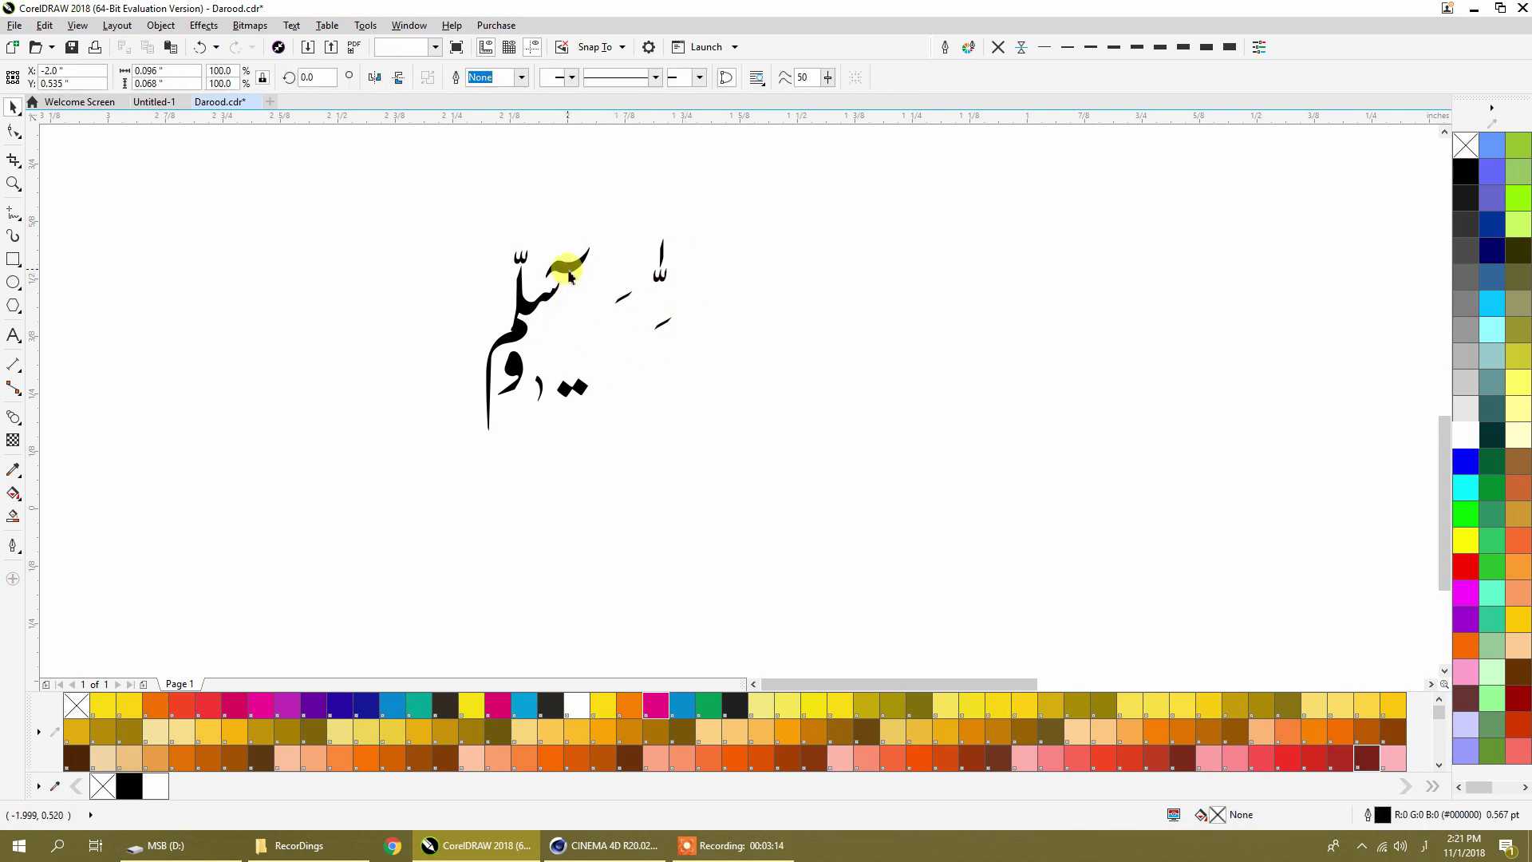
pyautogui.press('Delete')
pyautogui.click(541, 305)
pyautogui.press('Delete')
pyautogui.click(513, 359)
pyautogui.press('Delete')
pyautogui.click(577, 386)
pyautogui.press('Delete')
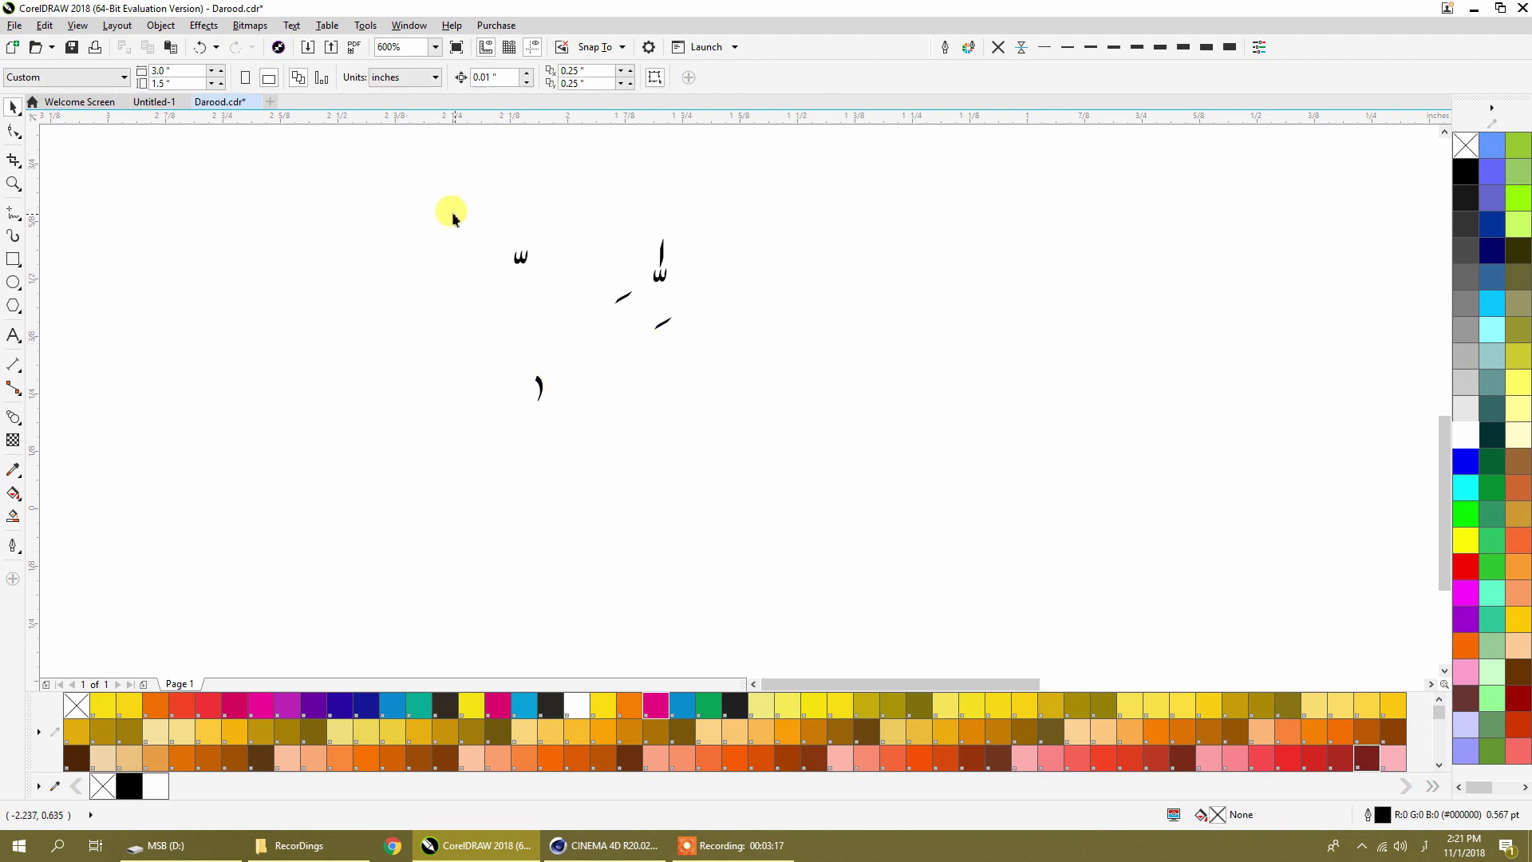
# Place a copy of the six diacritic marks just below the stacked calligraphy
pyautogui.moveTo(439, 194); pyautogui.dragTo(759, 428)
pyautogui.scroll(-6, 756, 420)
pyautogui.moveTo(756, 421); pyautogui.dragTo(618, 441, button='middle')
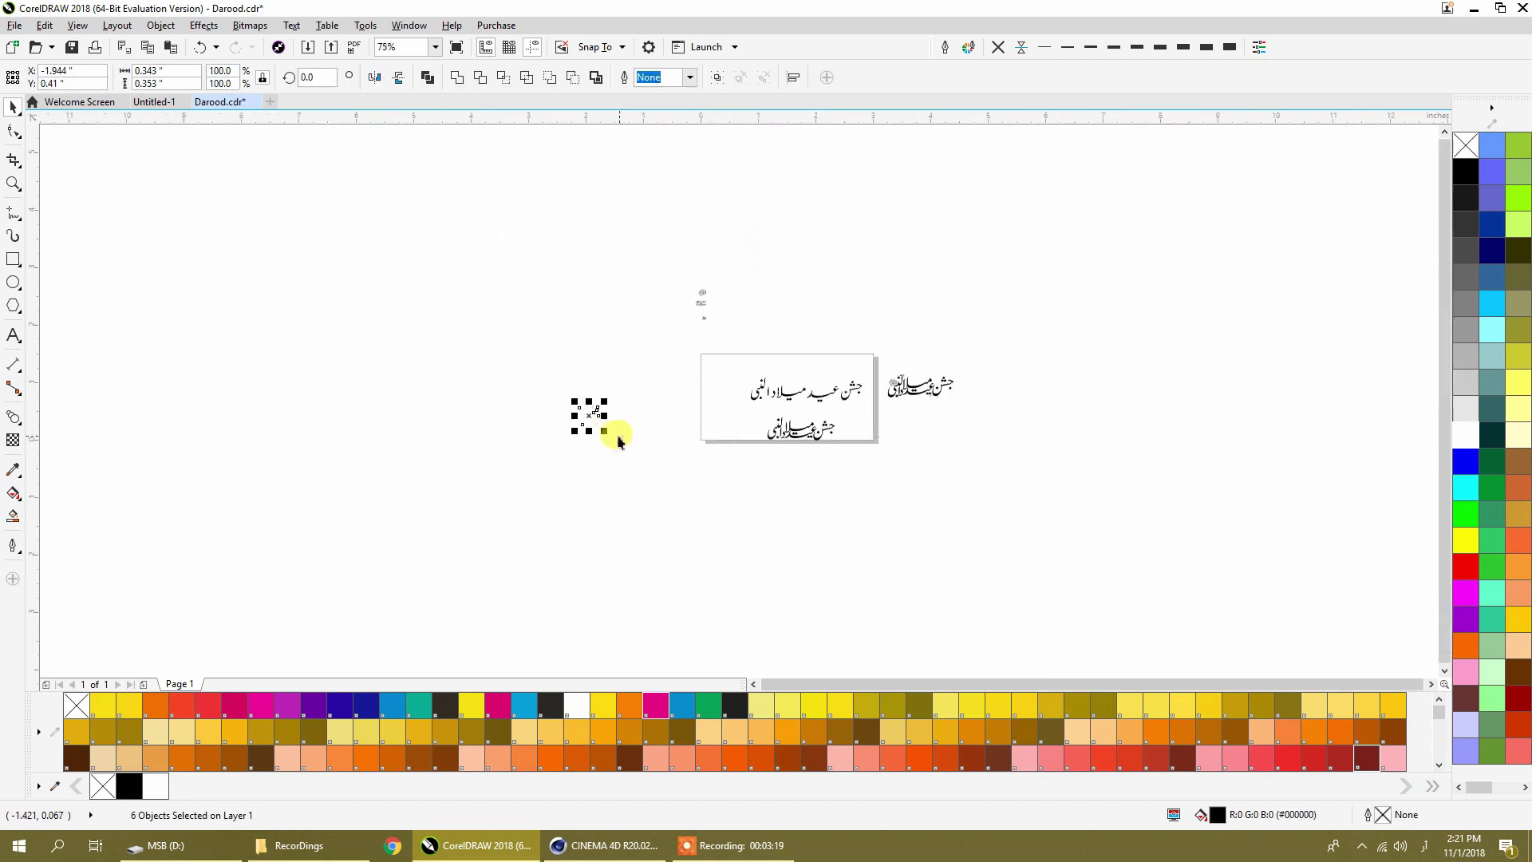
pyautogui.moveTo(603, 420); pyautogui.dragTo(808, 466)
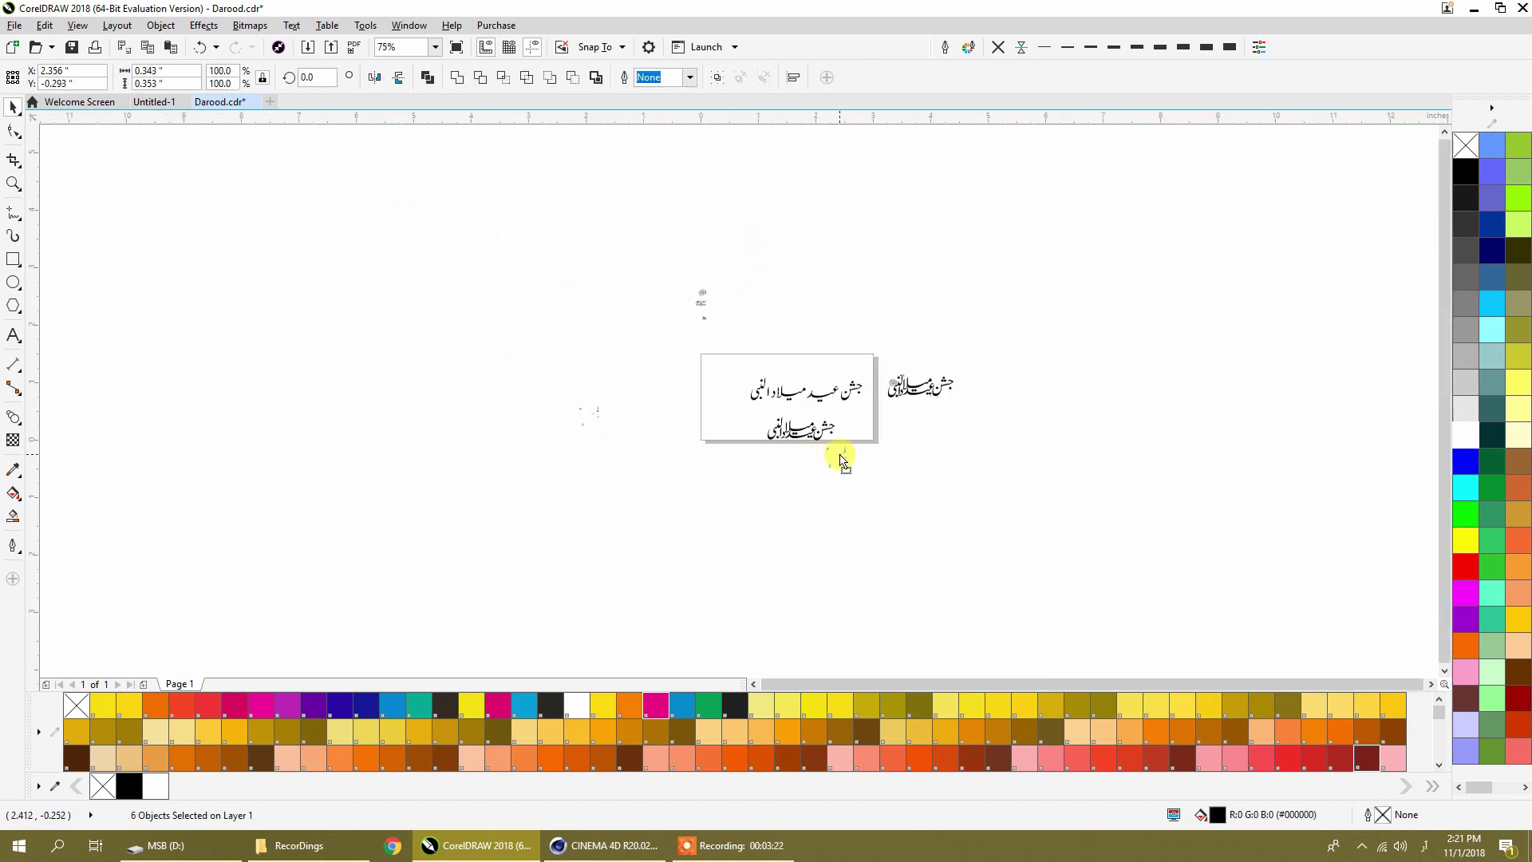
pyautogui.scroll(8, 813, 451)
pyautogui.click(977, 505)
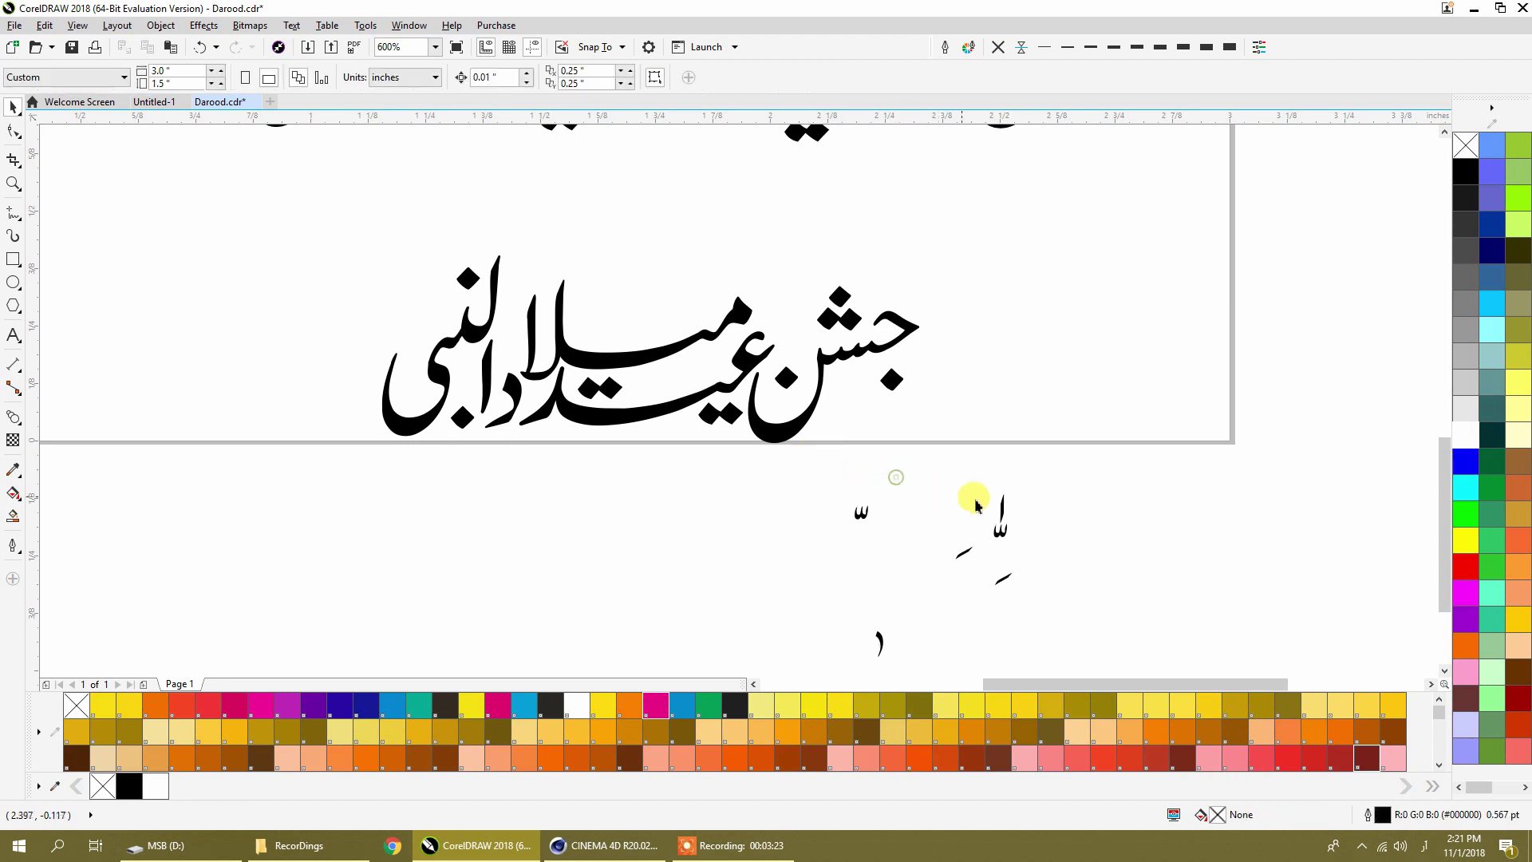
# Widen the shadda beneath the small vertical alif to about 0.04 inch
pyautogui.scroll(4, 1000, 532)
pyautogui.click(1005, 531)
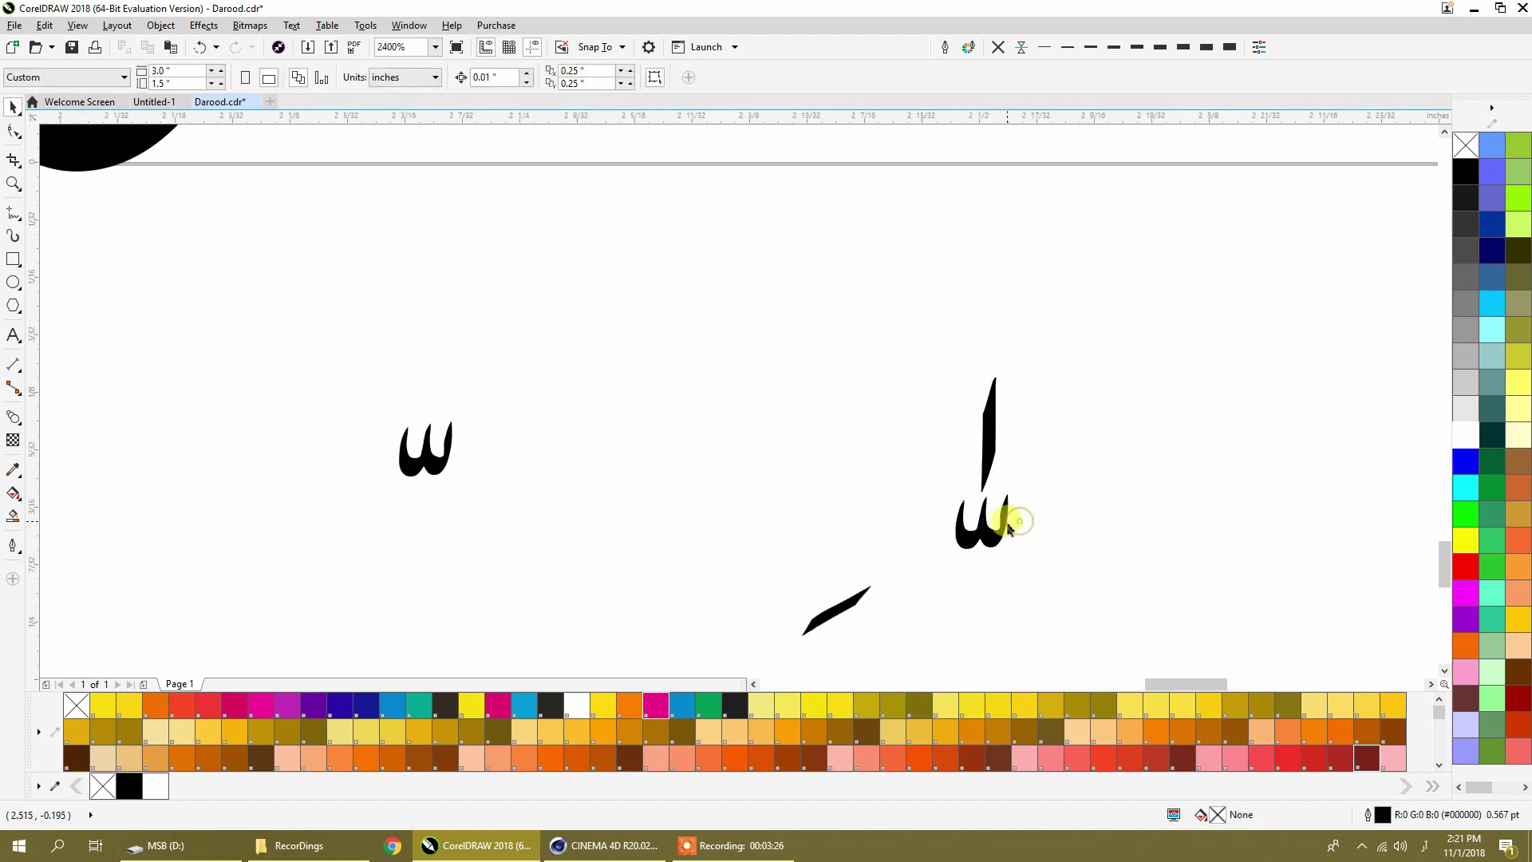
pyautogui.moveTo(1014, 522); pyautogui.dragTo(1040, 524)
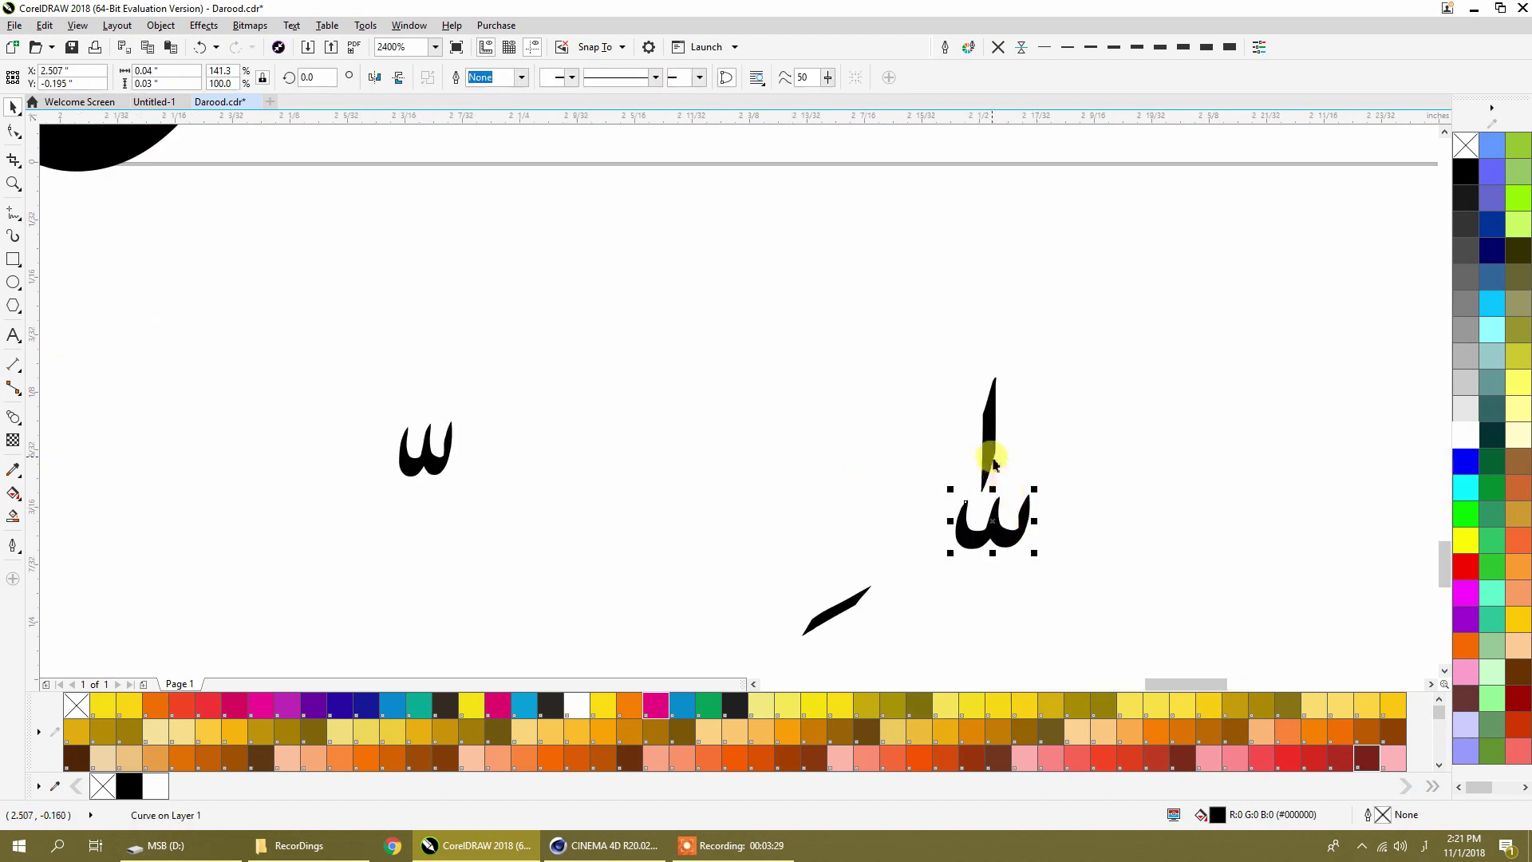
# Shrink the small vertical alif slightly and lower it into the shadda
pyautogui.click(997, 435)
pyautogui.scroll(-2, 1028, 469)
pyautogui.scroll(4, 1028, 469)
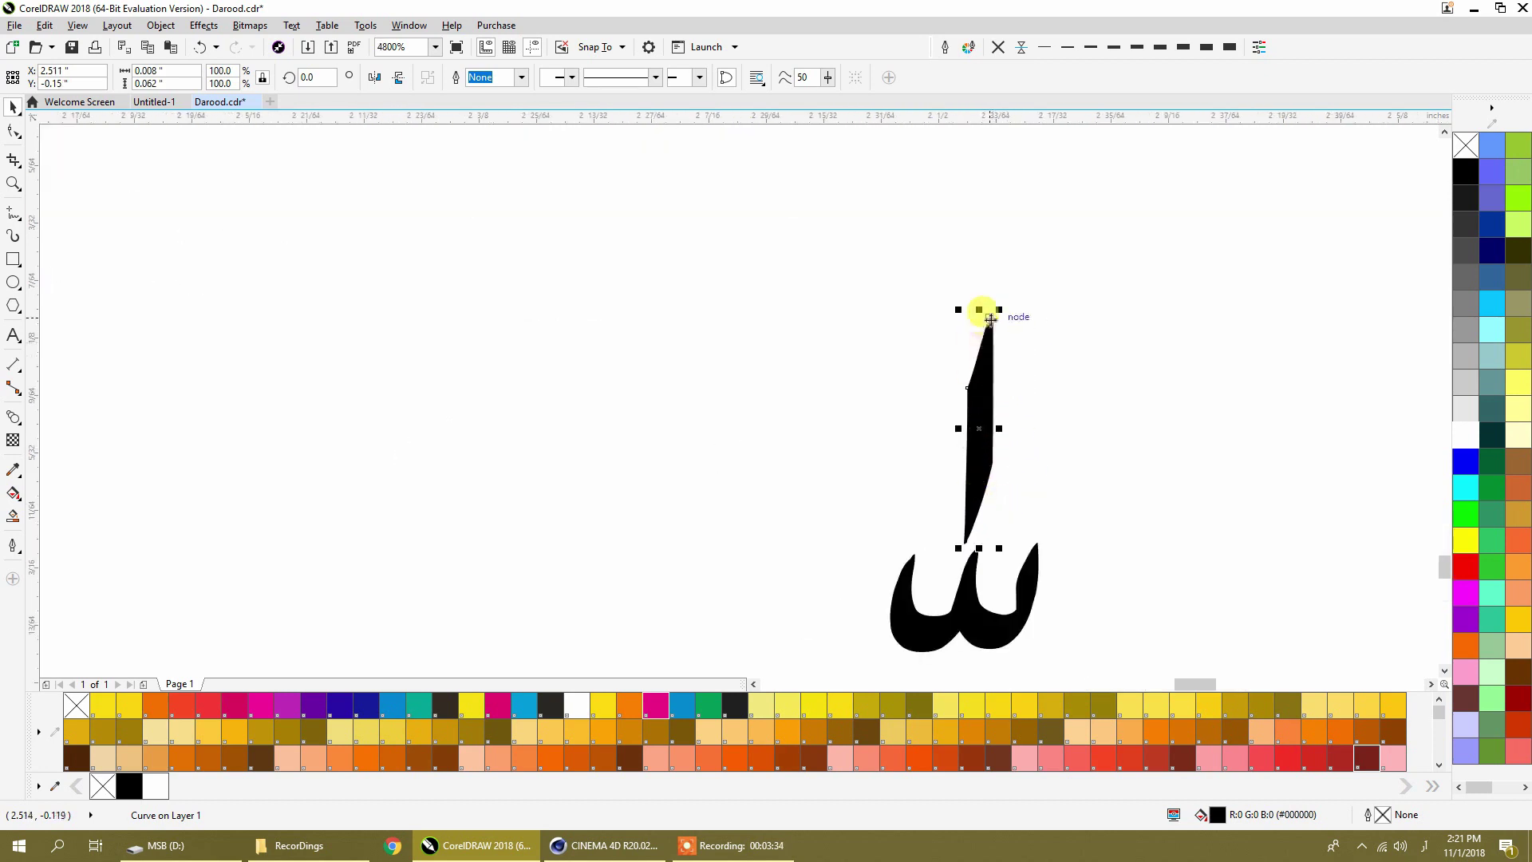
pyautogui.moveTo(1002, 311); pyautogui.dragTo(1000, 331)
pyautogui.moveTo(990, 412); pyautogui.dragTo(988, 481)
# Enlarge the shadda under the small alif slightly to about 0.041 by 0.03 inch
pyautogui.click(957, 609)
pyautogui.moveTo(884, 539); pyautogui.dragTo(882, 535)
pyautogui.scroll(-3, 949, 502)
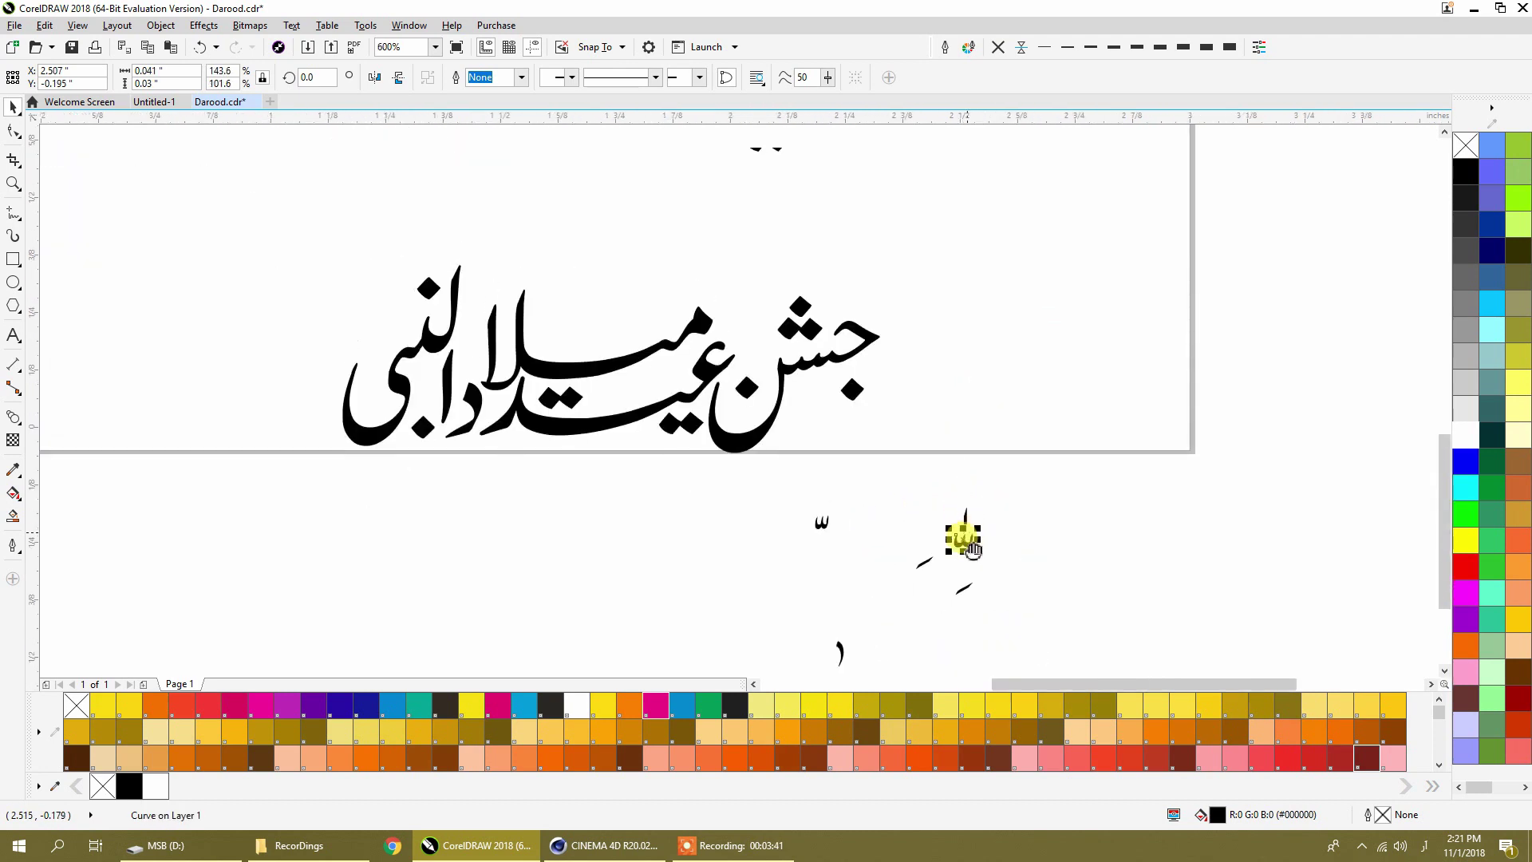
pyautogui.click(999, 521)
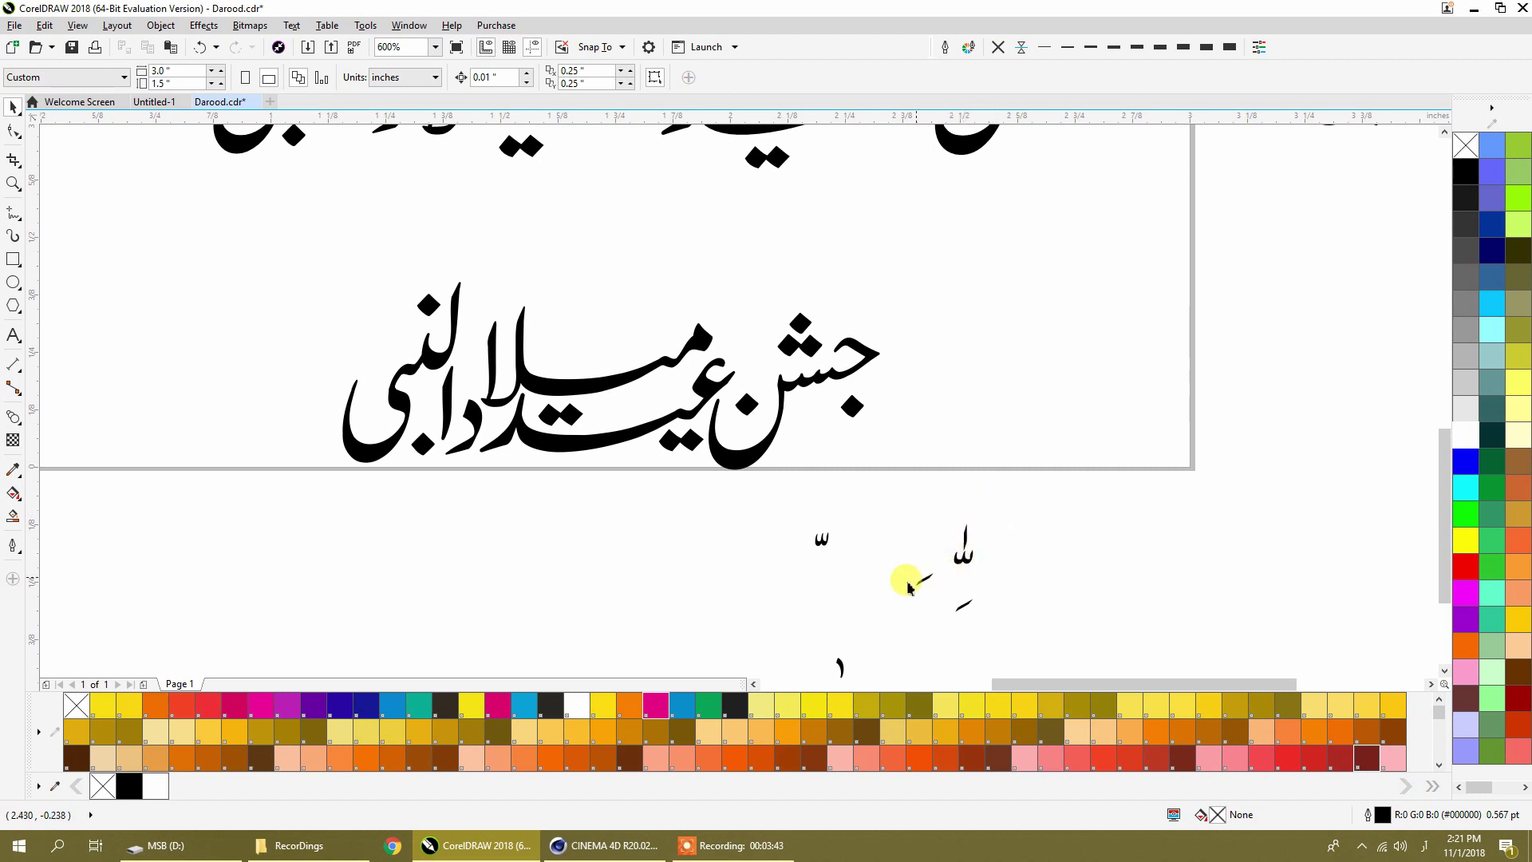
# Place copies of the small comma-shaped mark in the gaps around the stacked words, plus one beyond the ی of النبی
pyautogui.scroll(-1, 894, 587)
pyautogui.moveTo(847, 635); pyautogui.dragTo(270, 367)
pyautogui.press('space')
pyautogui.press('space')
# Turn the separate comma-shaped copy beside النبی by 180 degrees
pyautogui.click(319, 80)
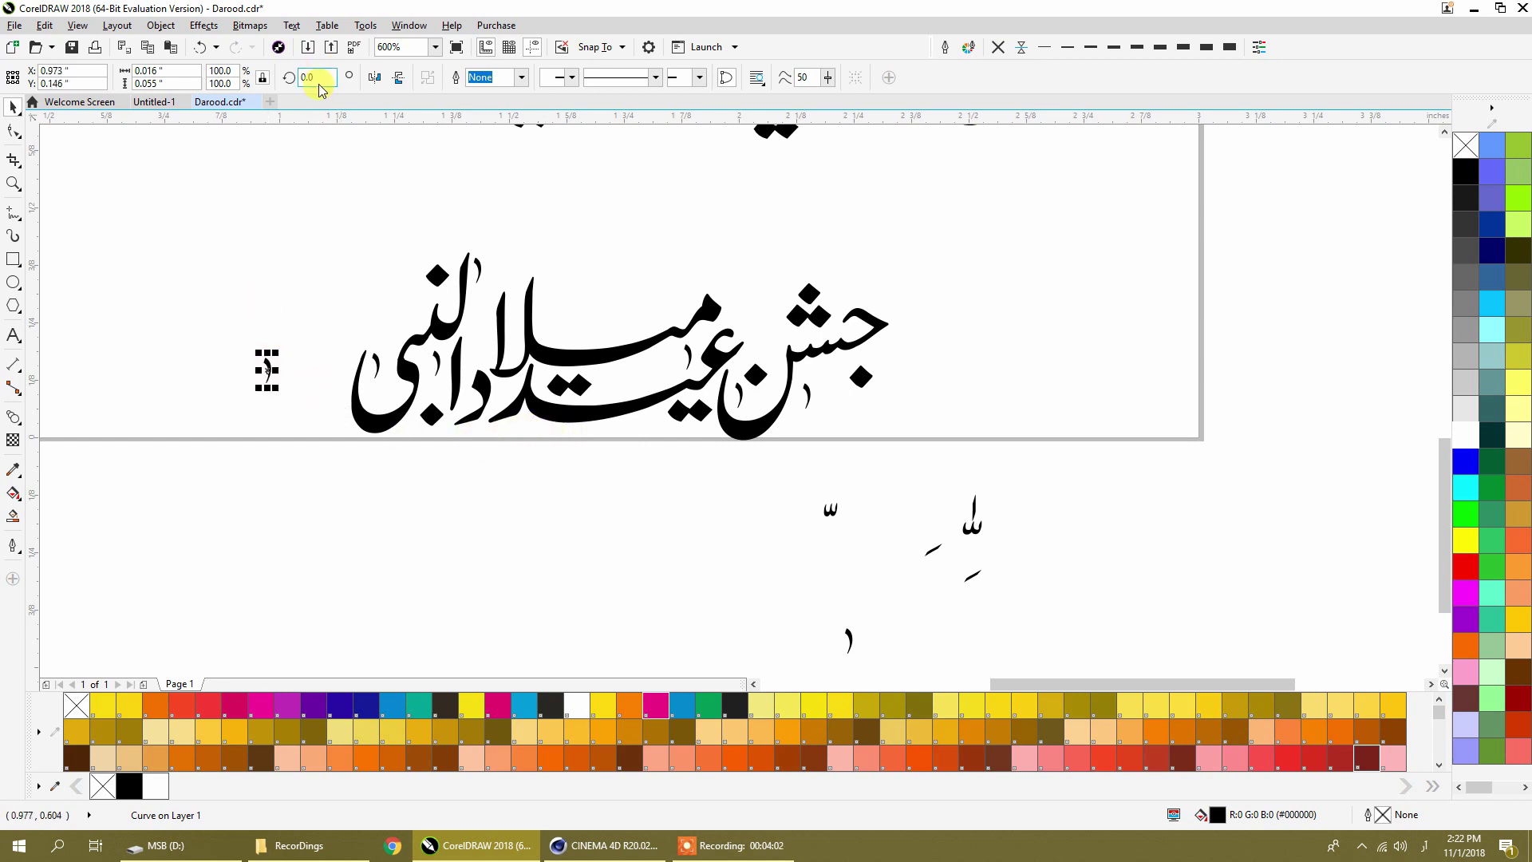
pyautogui.click(373, 79)
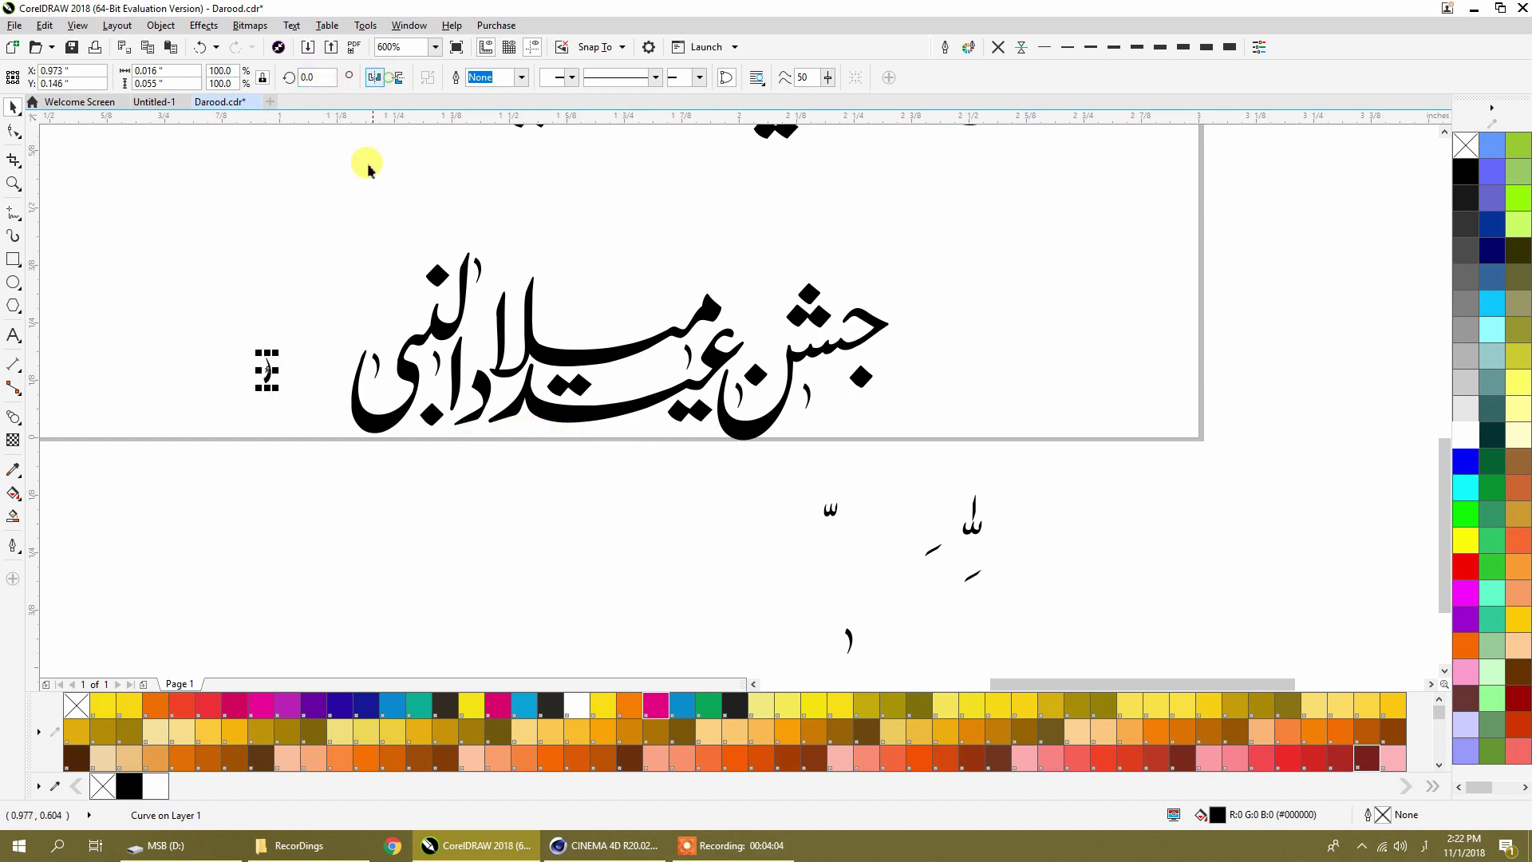
pyautogui.click(375, 77)
# Draw a circle about 0.015 inch across at the turned mark's blunt end, without outline and filled black
pyautogui.scroll(4, 266, 375)
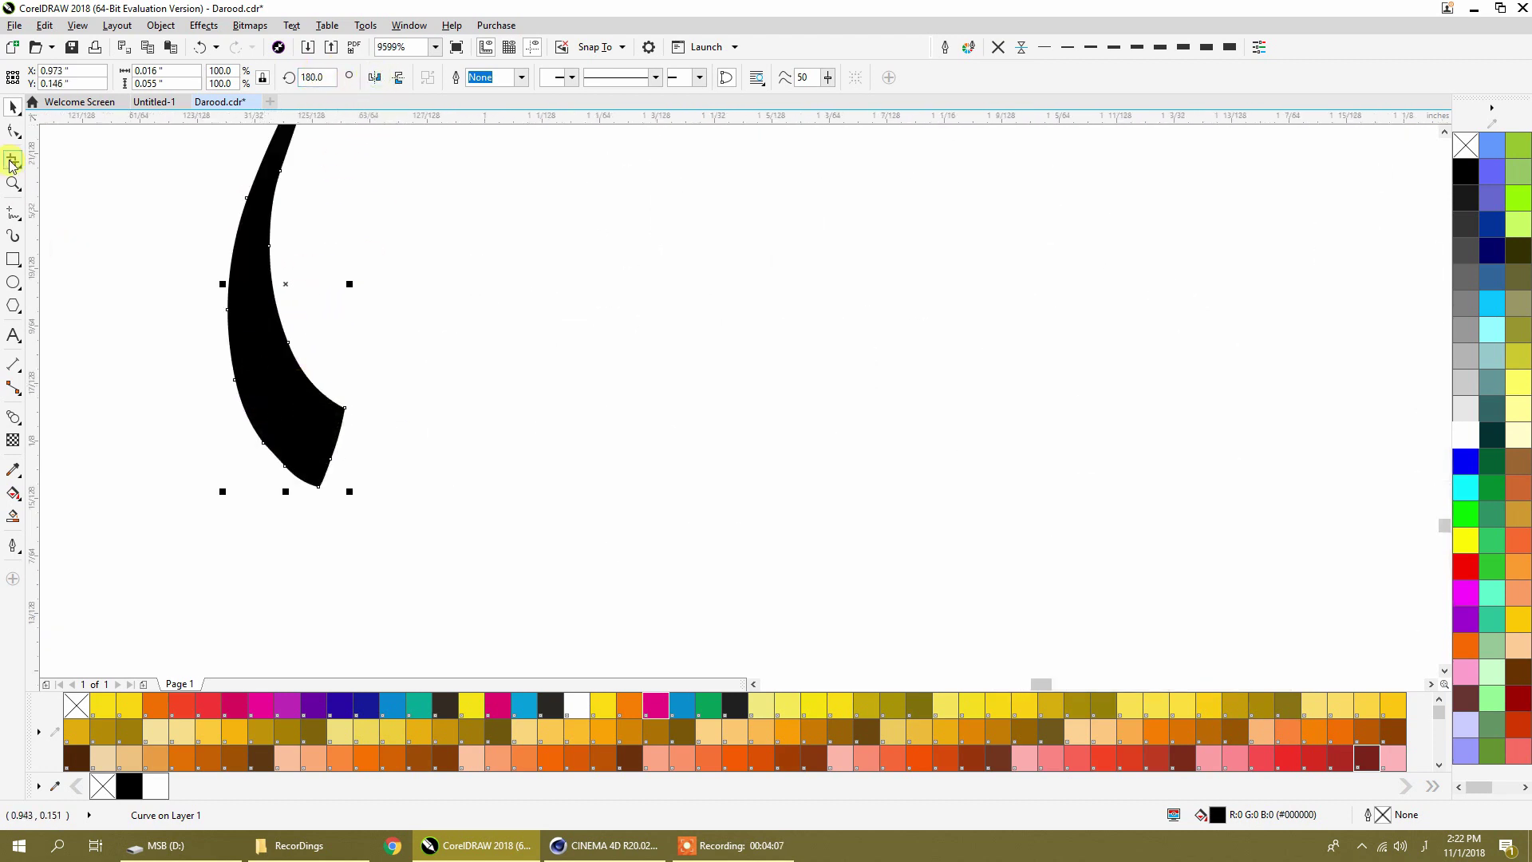
pyautogui.click(12, 131)
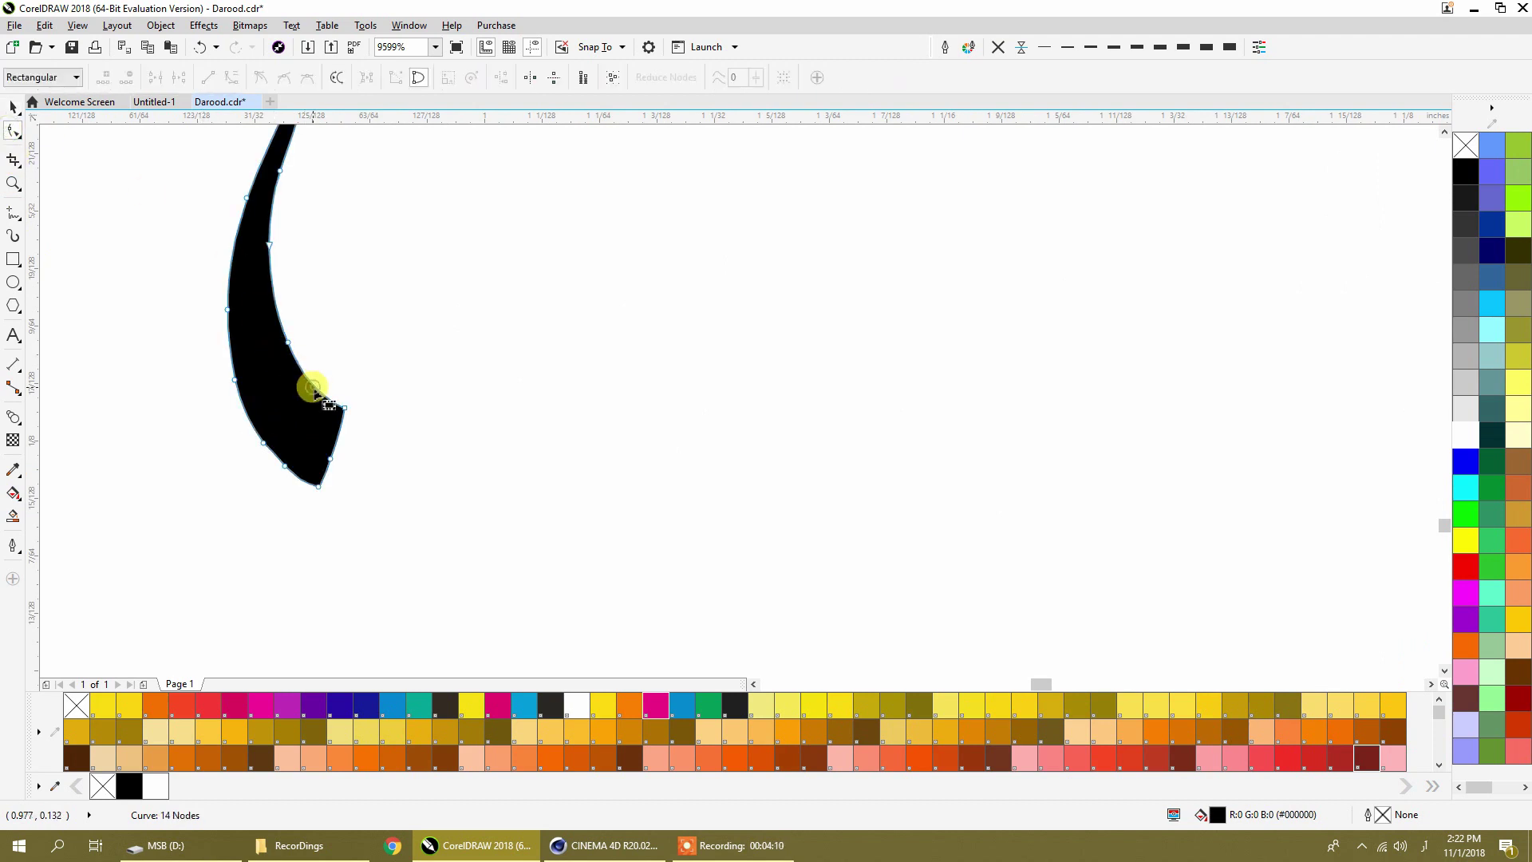
pyautogui.click(315, 390)
pyautogui.click(16, 282)
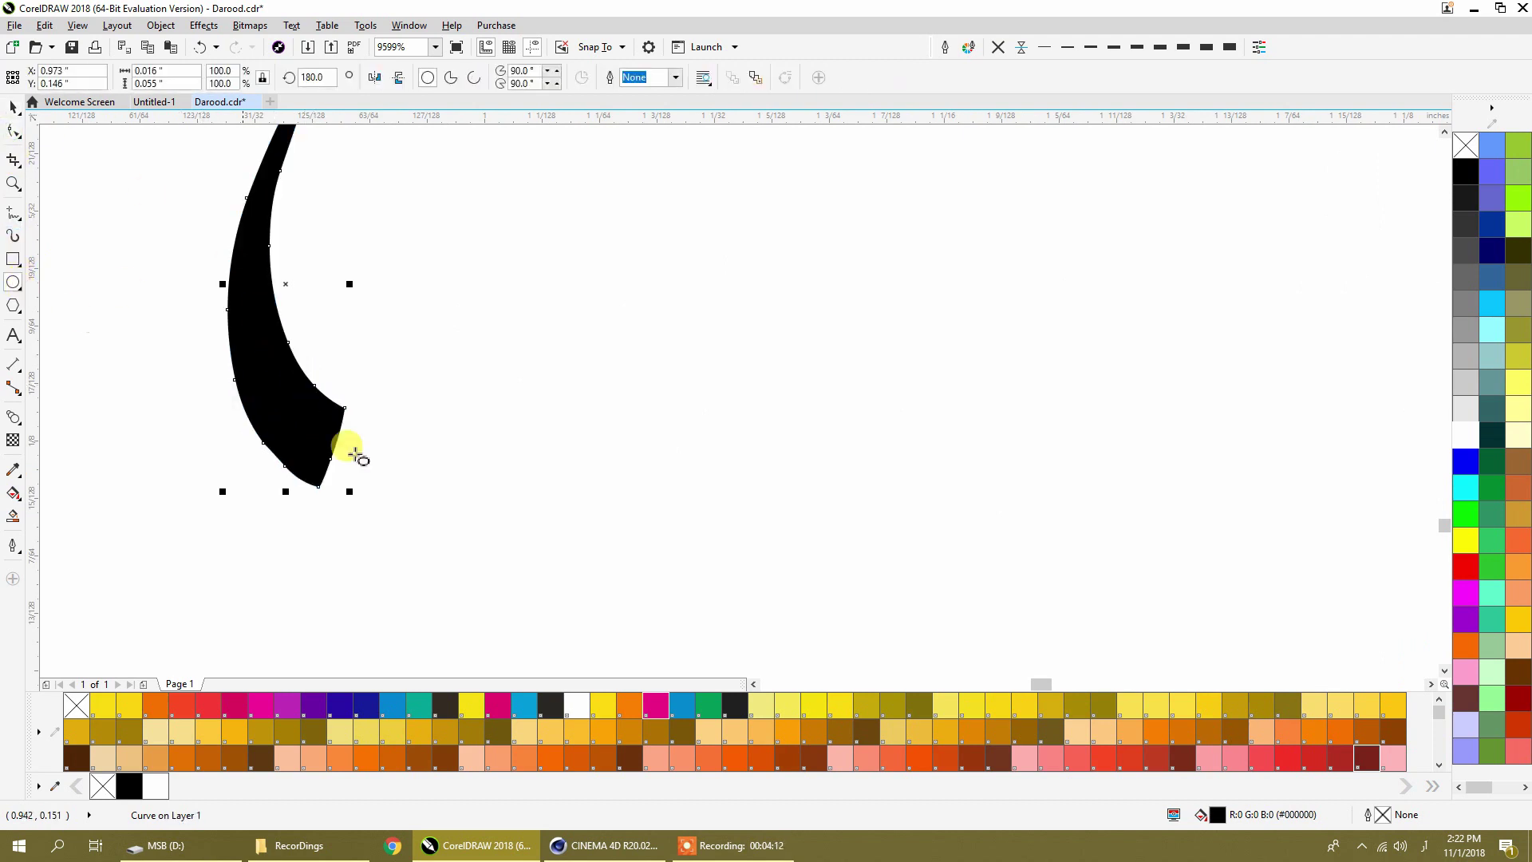
pyautogui.moveTo(411, 483); pyautogui.dragTo(291, 365)
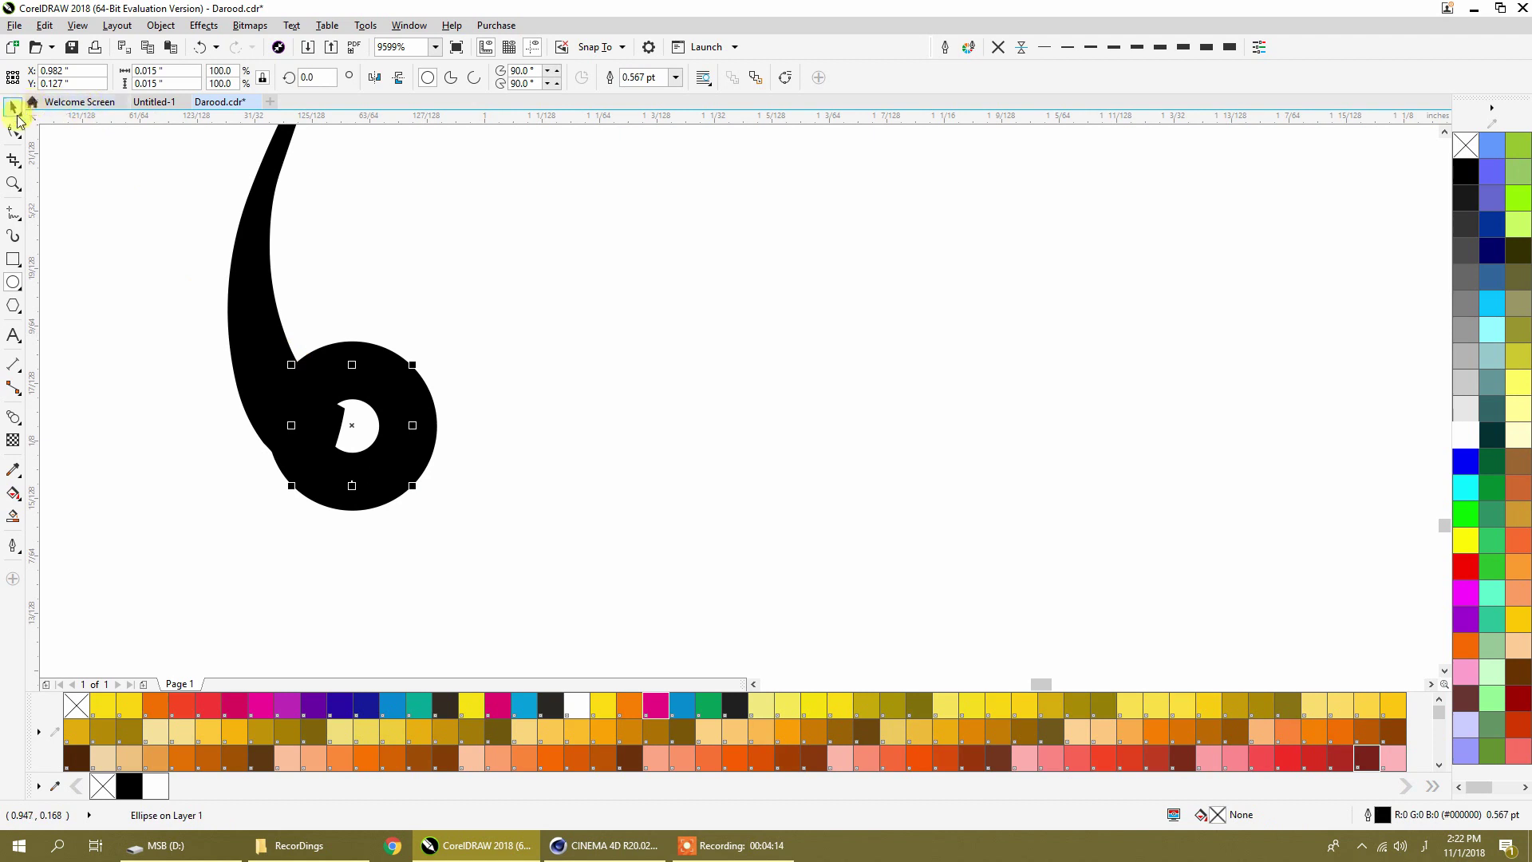
pyautogui.click(998, 47)
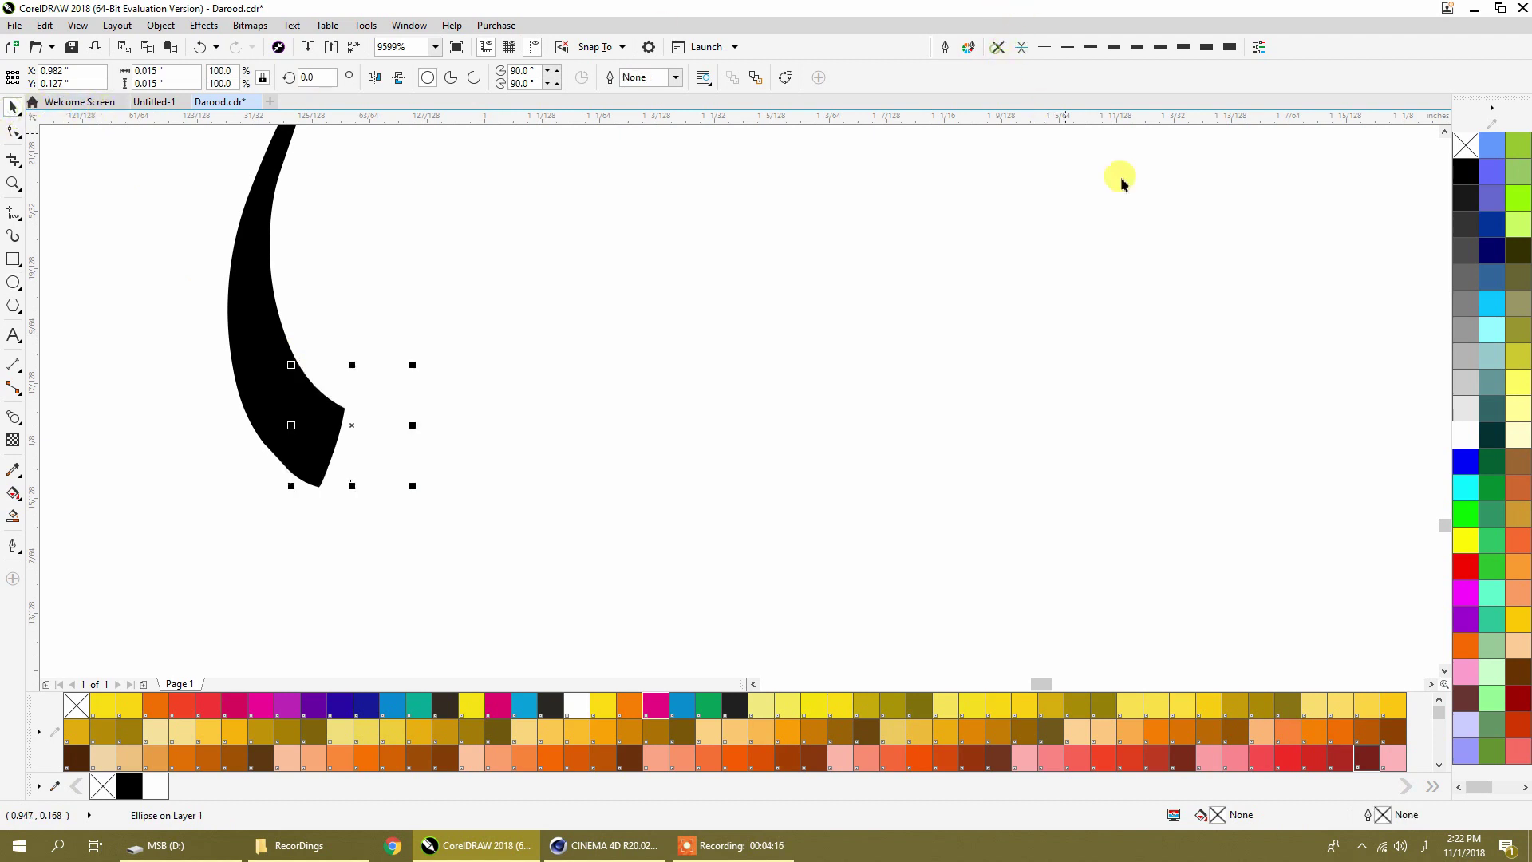
pyautogui.click(1466, 171)
# Move the black circle onto the mark's blunt end and weld the two shapes together
pyautogui.moveTo(370, 437); pyautogui.dragTo(324, 440)
pyautogui.keyDown('shift'); pyautogui.click(247, 271); pyautogui.keyUp('shift')
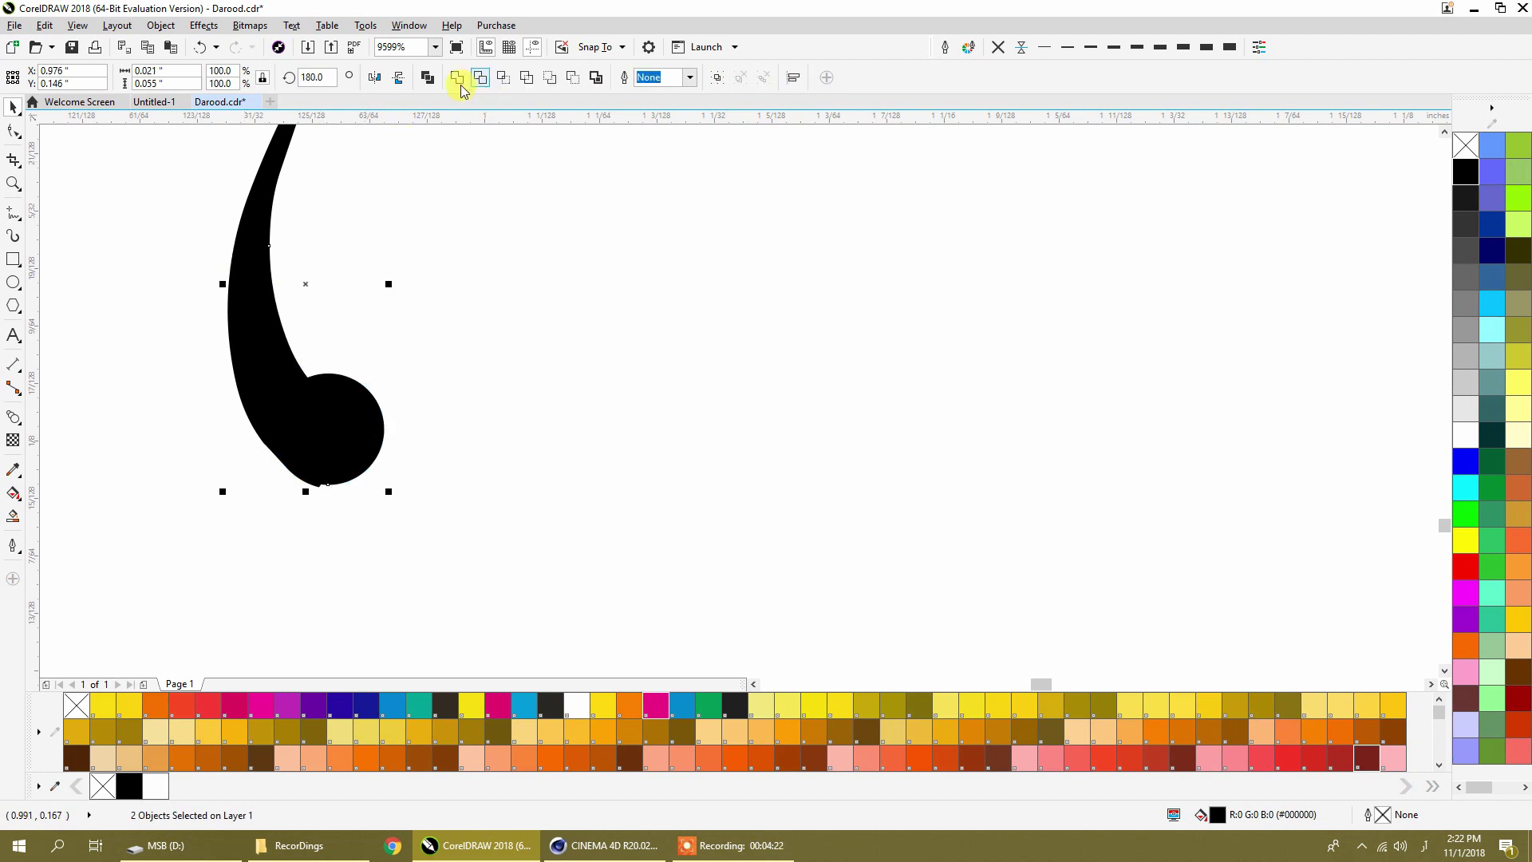
pyautogui.click(459, 83)
# Delete the surplus nodes along the welded mark's lower edge to smooth its outline
pyautogui.click(12, 132)
pyautogui.click(320, 486)
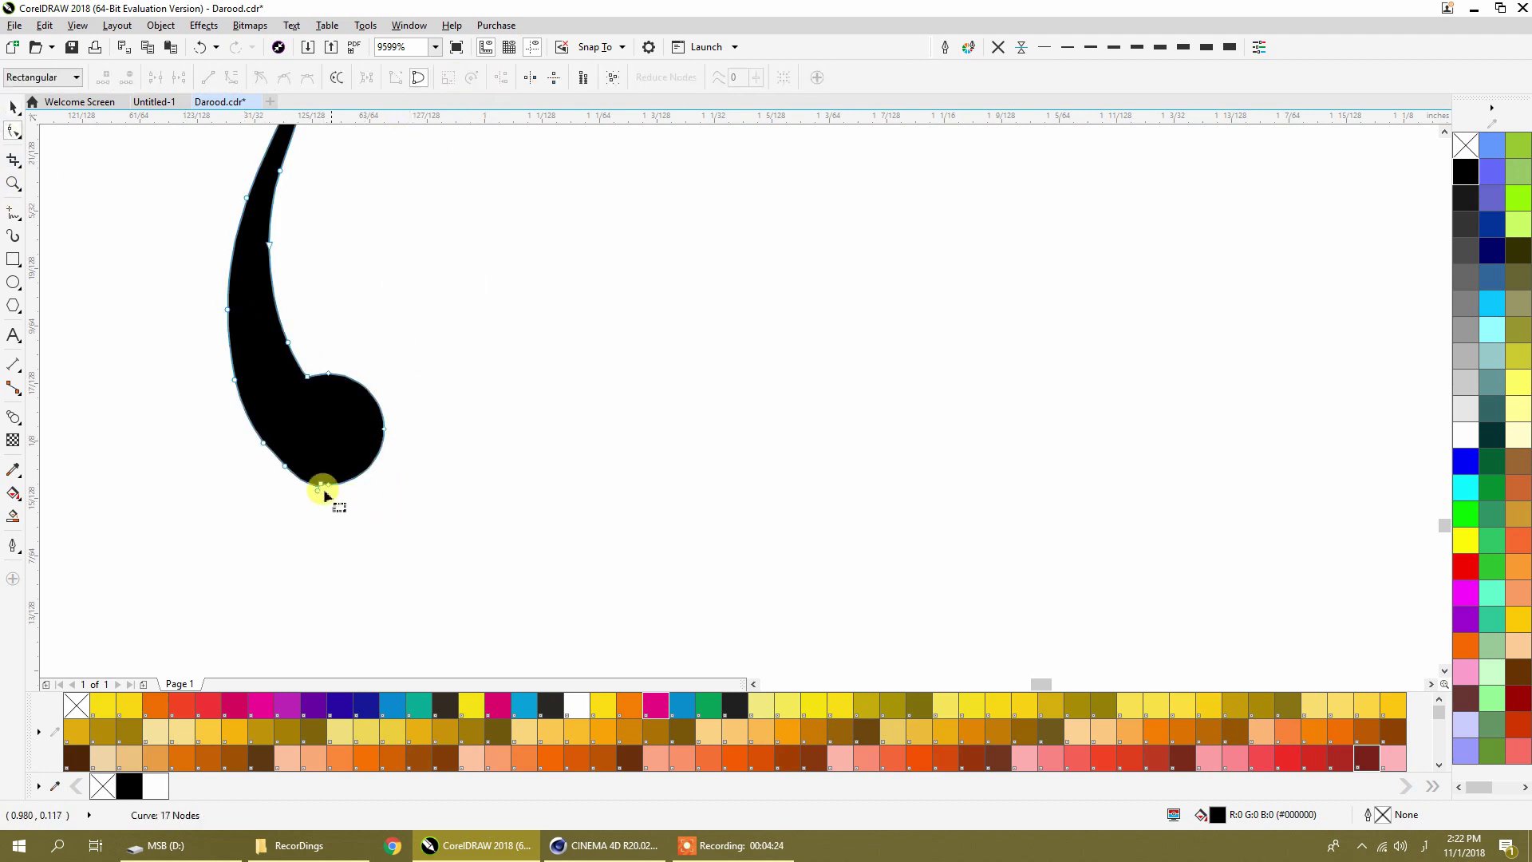
pyautogui.doubleClick(320, 483)
pyautogui.doubleClick(326, 484)
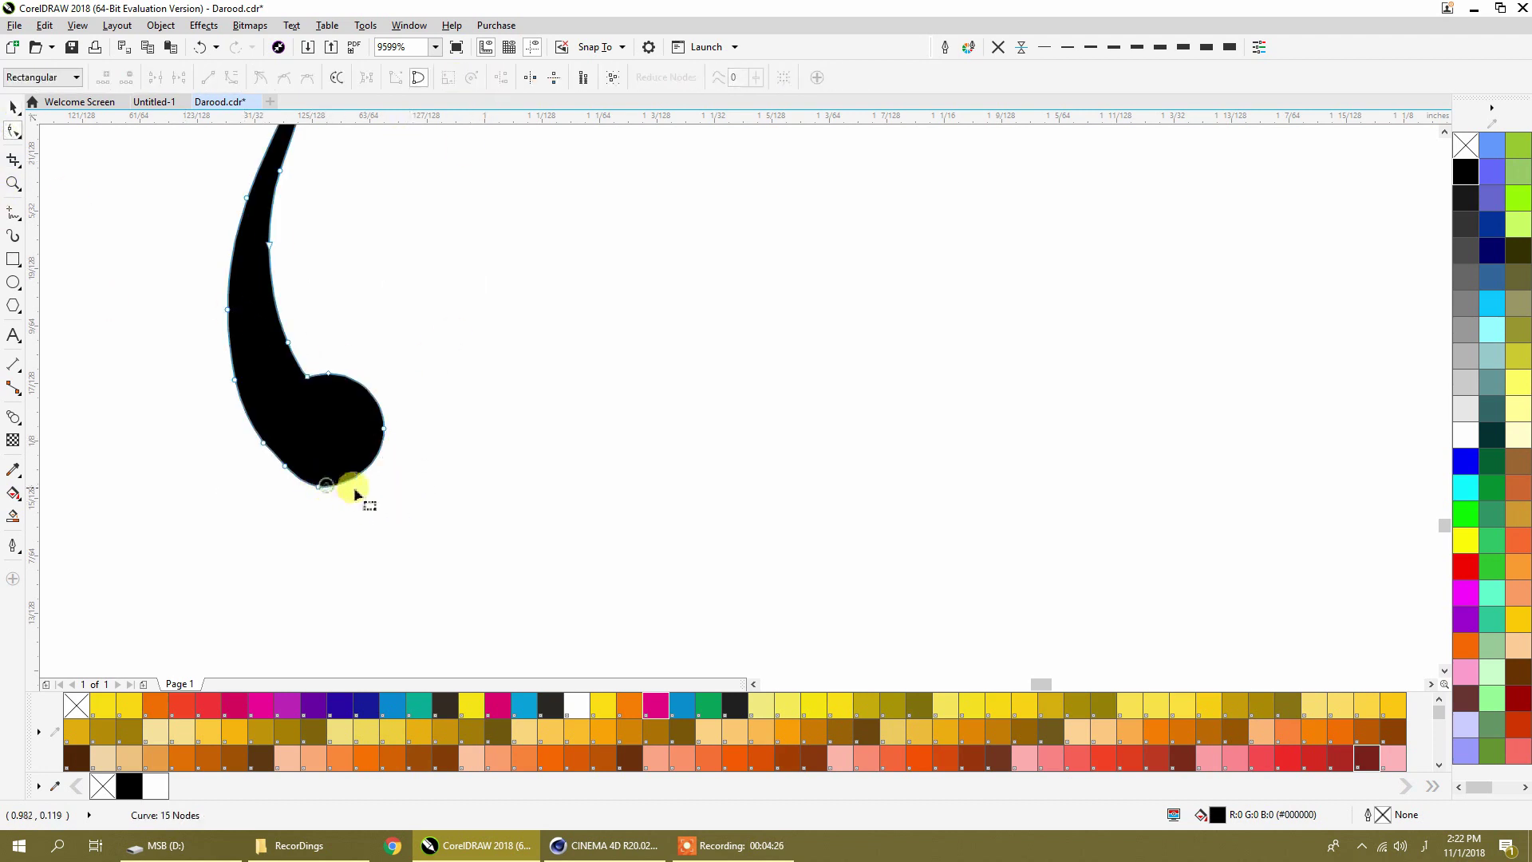
pyautogui.click(285, 467)
pyautogui.doubleClick(285, 467)
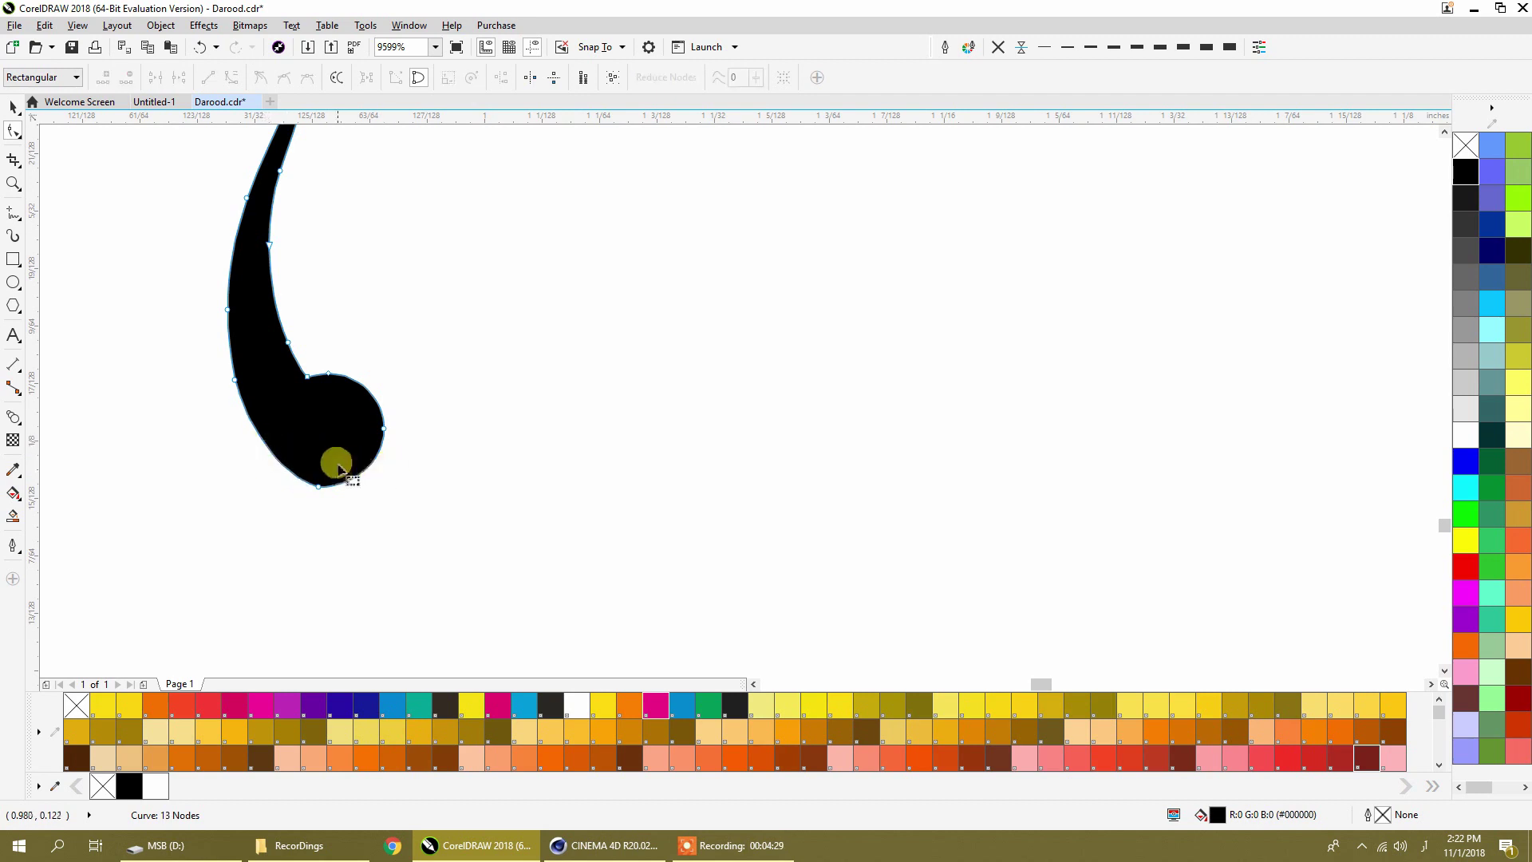
# Tilt the round-ended comma mark slightly clockwise, to a rotation of about 353.1 degrees
pyautogui.moveTo(343, 467); pyautogui.dragTo(476, 485, button='middle')
pyautogui.scroll(-2, 476, 485)
pyautogui.click(13, 106)
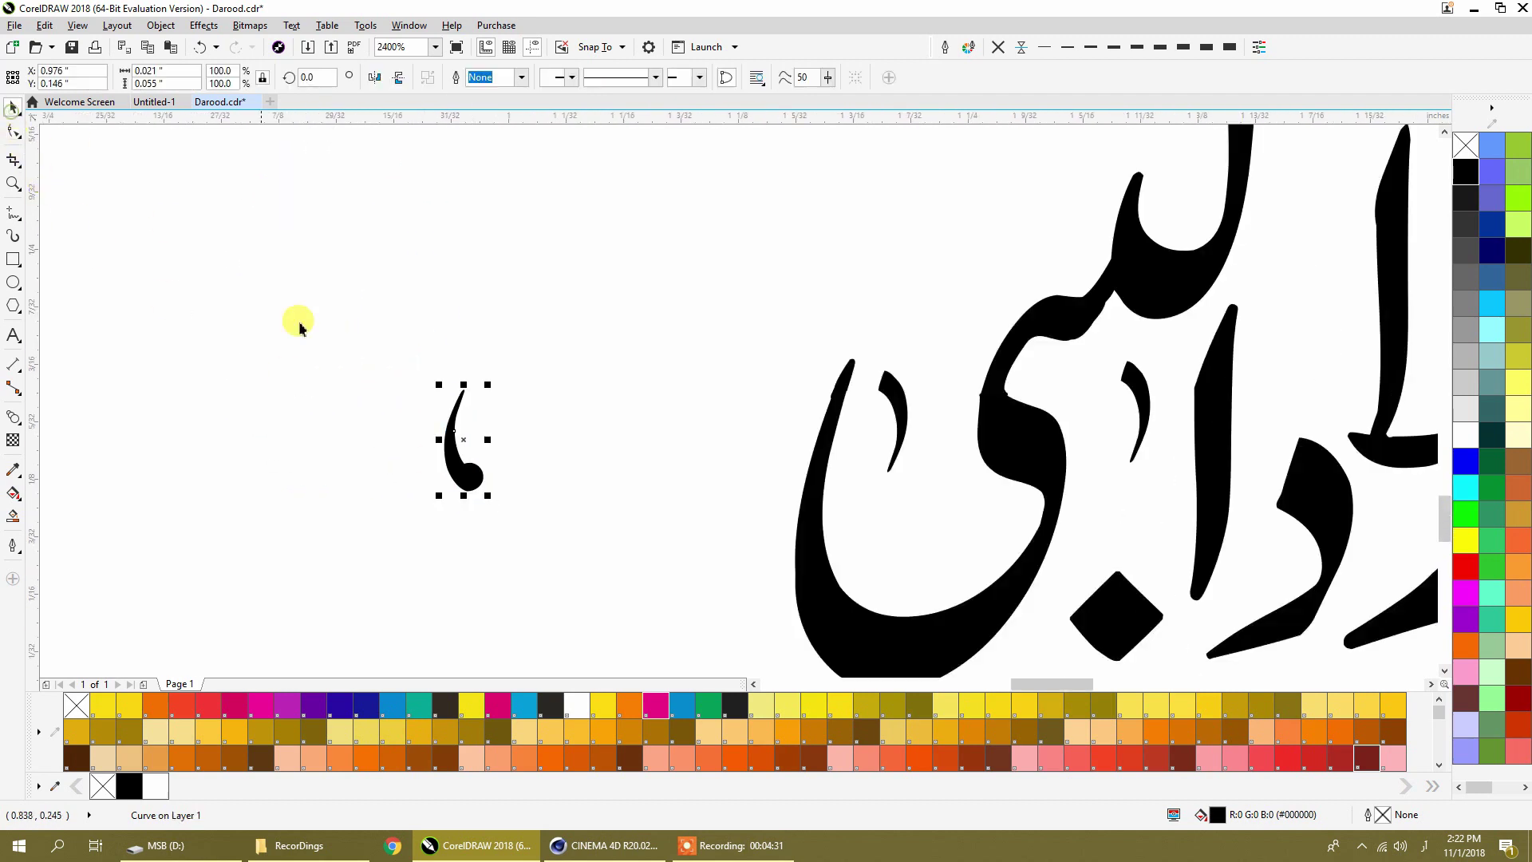
pyautogui.click(450, 431)
pyautogui.moveTo(490, 382); pyautogui.dragTo(474, 445)
pyautogui.click(494, 401)
pyautogui.click(447, 436)
pyautogui.scroll(-1, 475, 434)
pyautogui.click(516, 420)
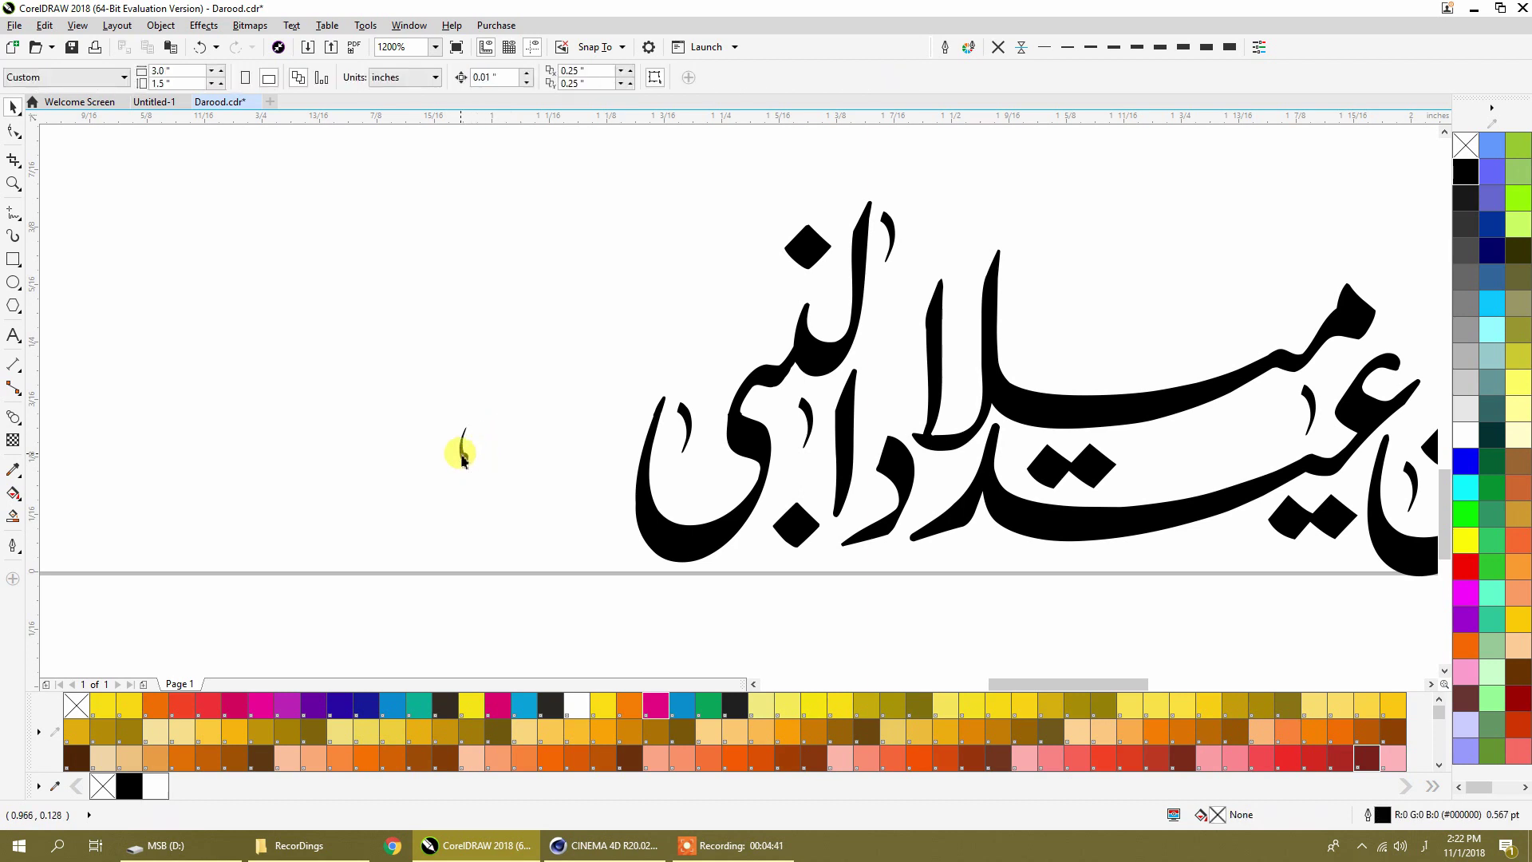
pyautogui.hotkey('ctrl', 'z')
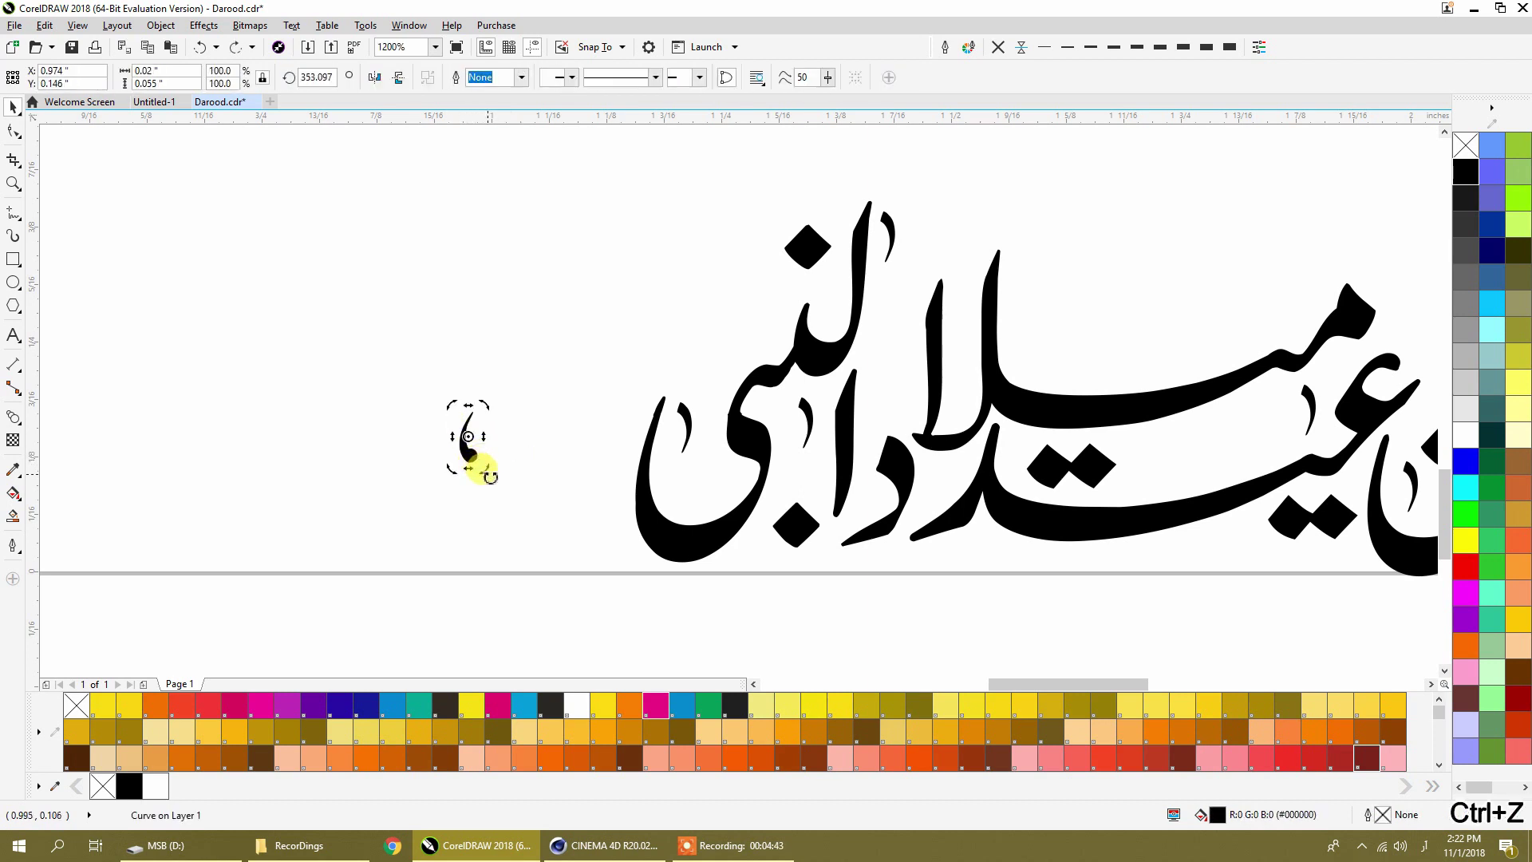
# Place copies of the tilted mark beside the two tall strokes of میلاد and in the gap between the two dal letters
pyautogui.click(488, 475)
pyautogui.moveTo(469, 461); pyautogui.dragTo(590, 431)
pyautogui.hscroll(3, 559, 447)
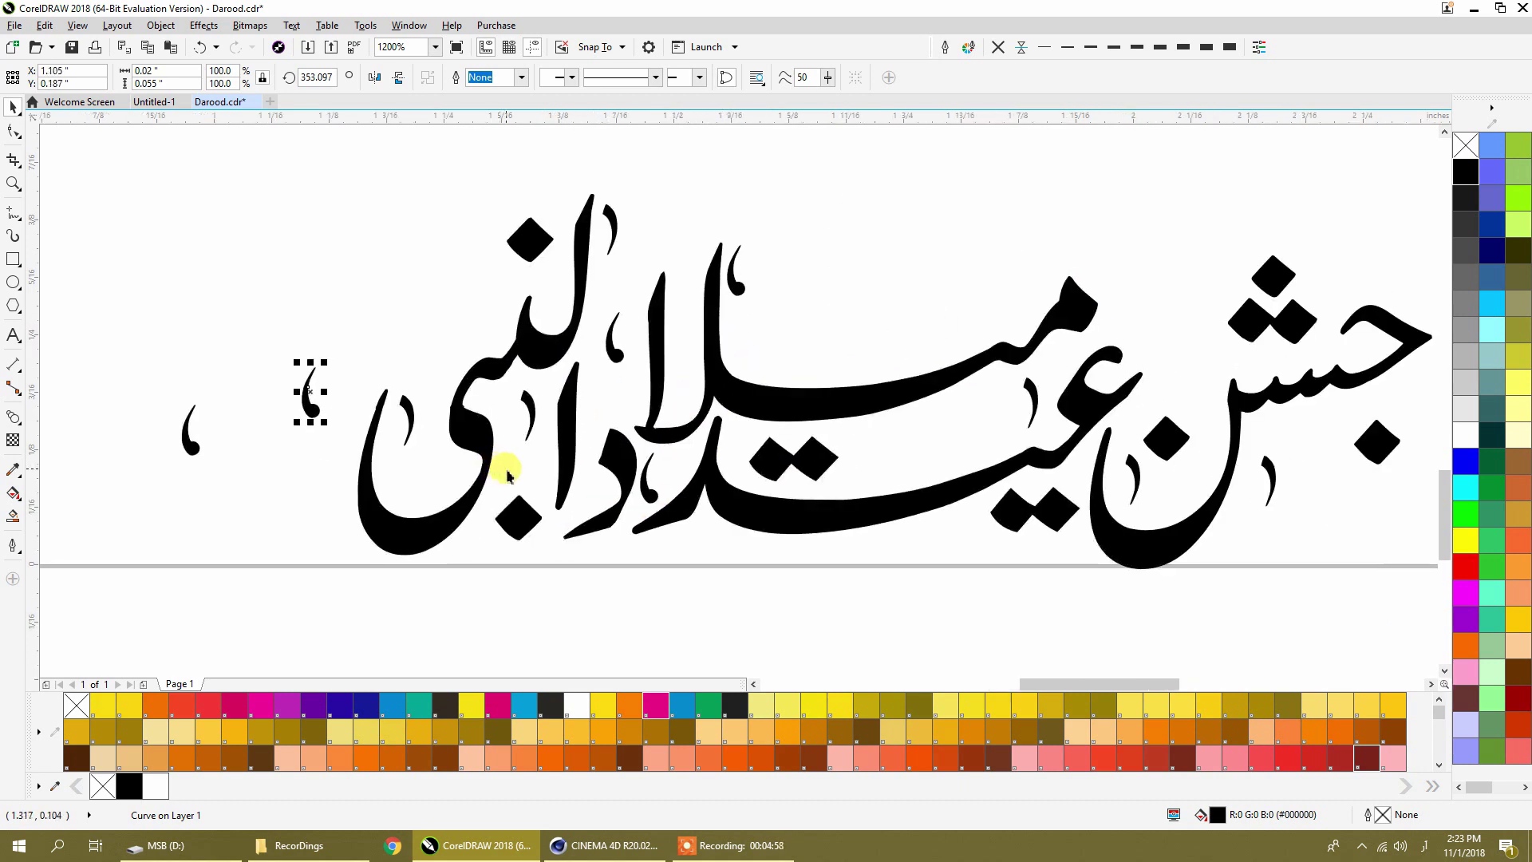
# Move the spare mark beside the other leftover copy and delete both
pyautogui.moveTo(308, 403); pyautogui.dragTo(145, 393)
pyautogui.moveTo(100, 299); pyautogui.dragTo(262, 503)
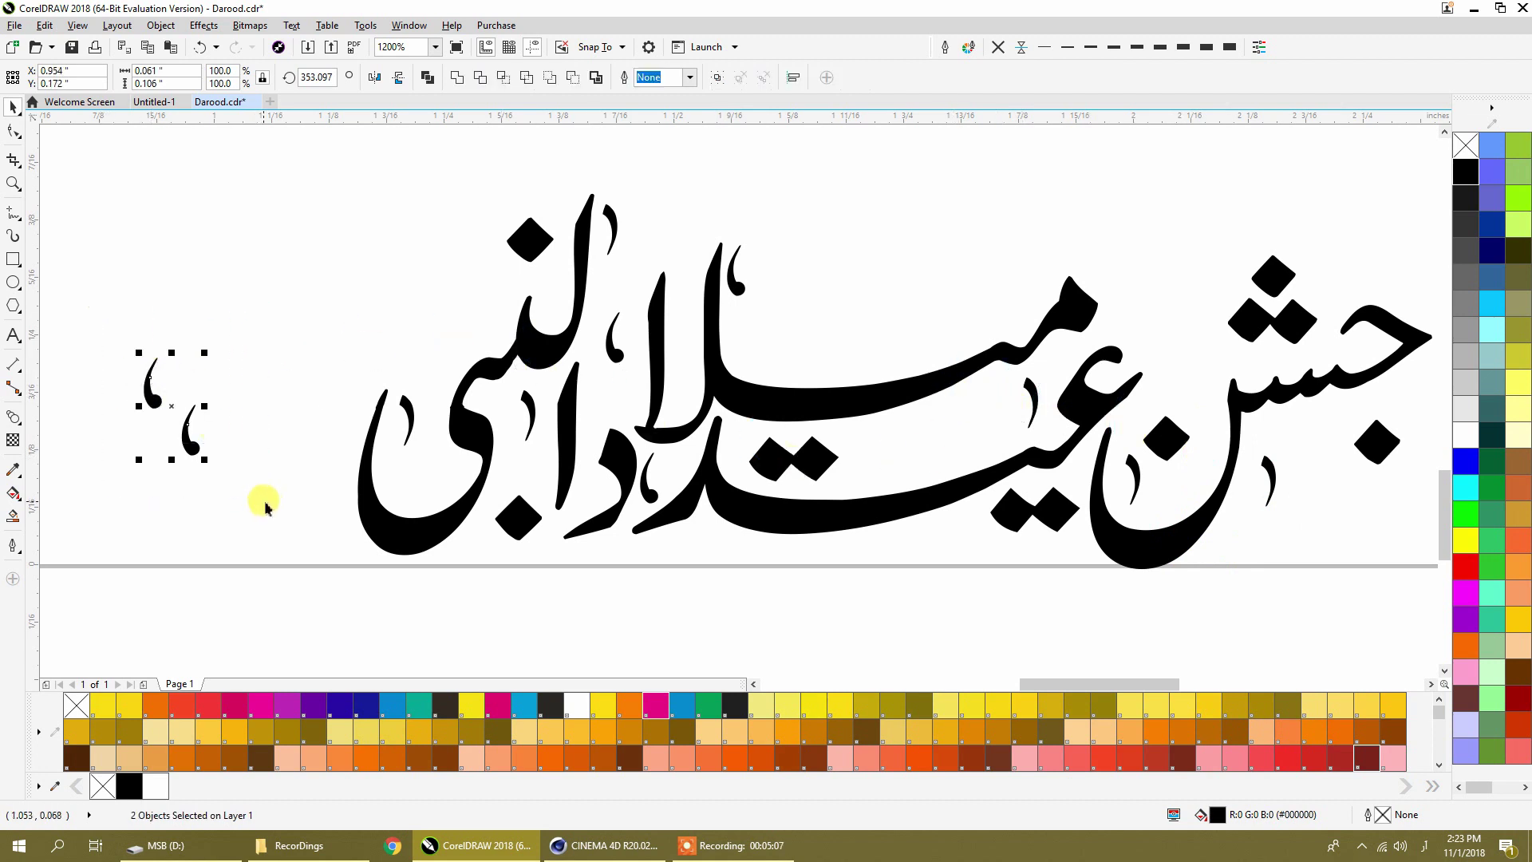
pyautogui.press('Delete')
pyautogui.scroll(-1, 274, 477)
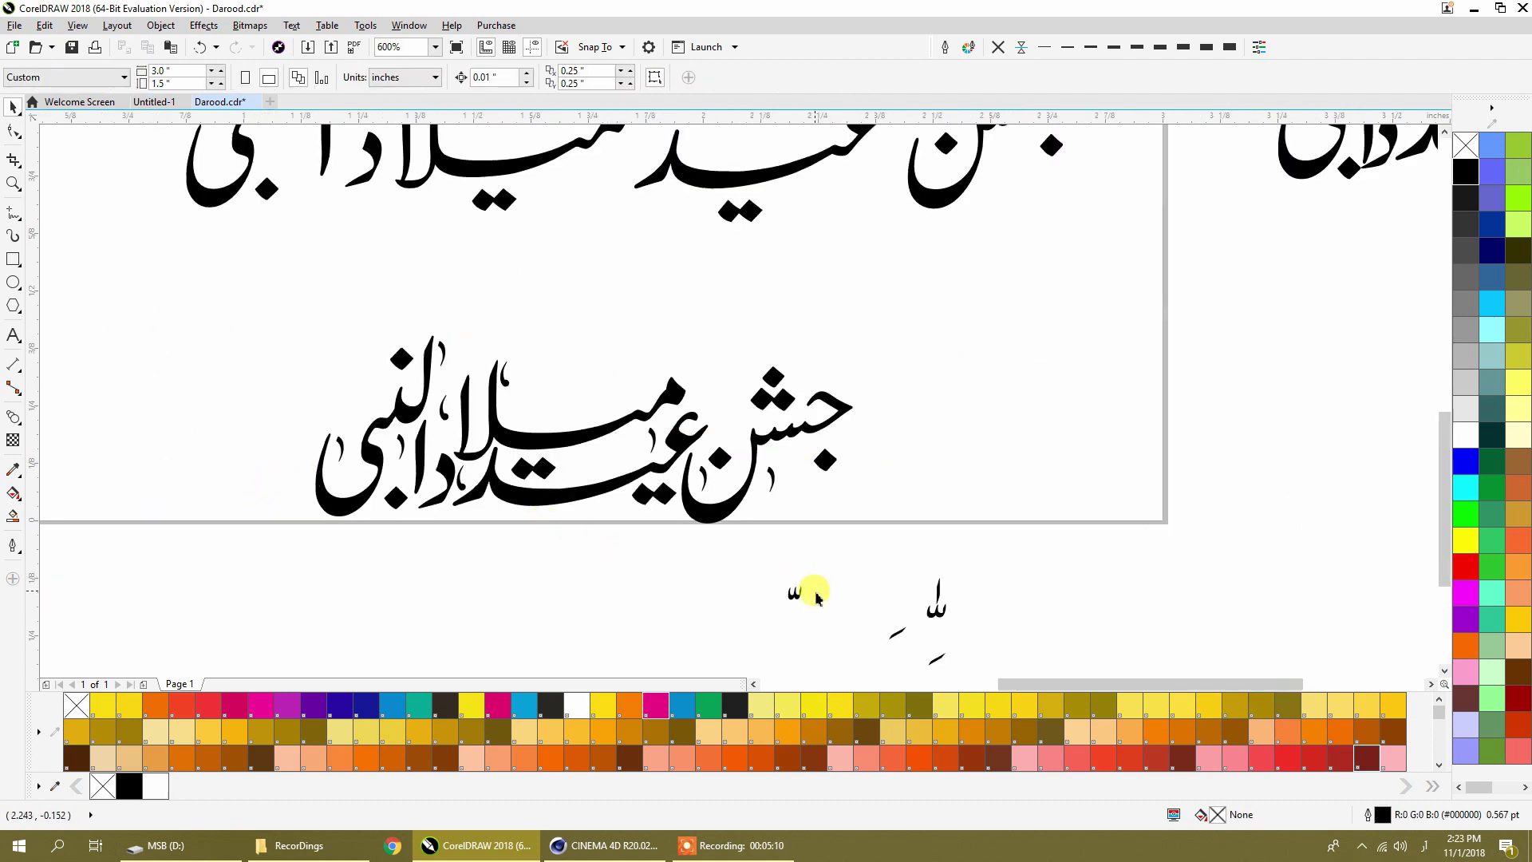
# Move the shadda and one slanted stroke from below the page to above the tall lam of النبی
pyautogui.moveTo(798, 597)
pyautogui.mouseDown()
pyautogui.moveTo(455, 391)
pyautogui.moveTo(420, 327)
pyautogui.moveTo(422, 348)
pyautogui.mouseUp()
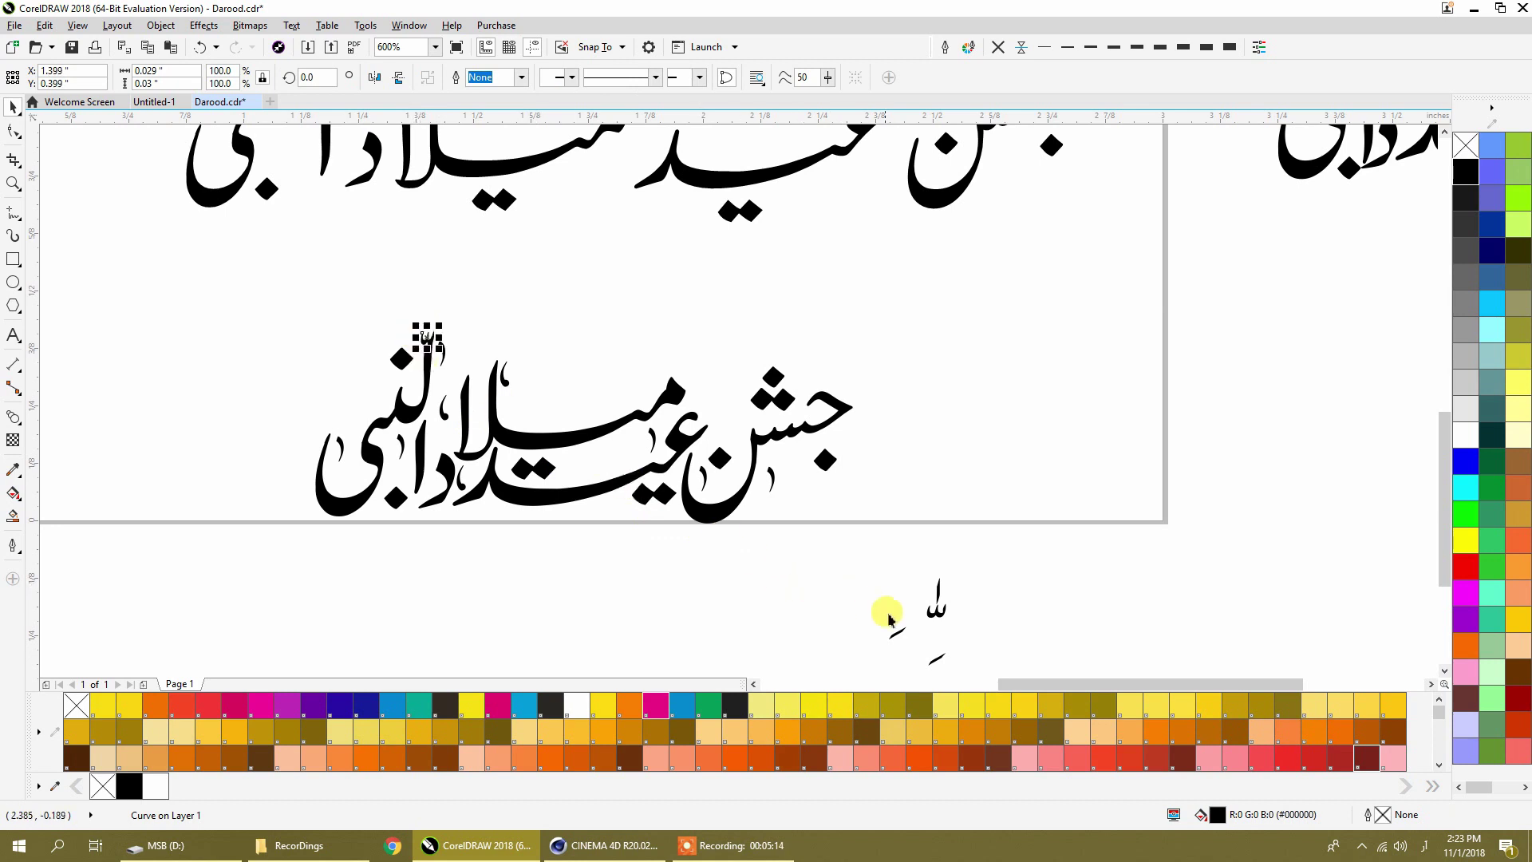
pyautogui.moveTo(897, 633)
pyautogui.mouseDown()
pyautogui.moveTo(639, 519)
pyautogui.moveTo(415, 314)
pyautogui.mouseUp()
pyautogui.scroll(4, 420, 329)
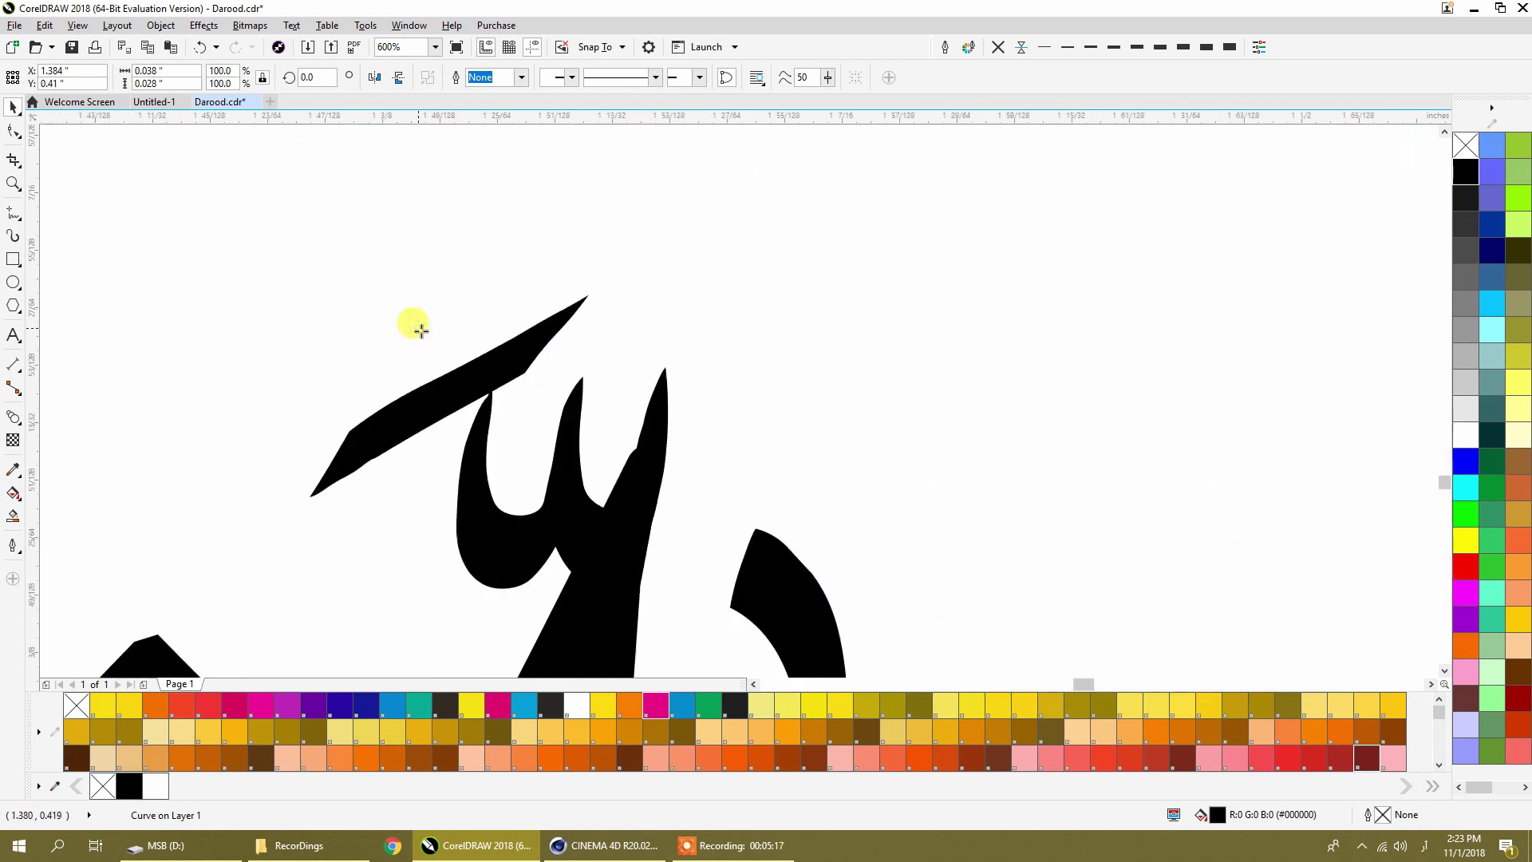
# Shift the shadda to the left, clear of the tall lam, and widen it to 131.5% horizontally
pyautogui.click(358, 295)
pyautogui.moveTo(528, 530); pyautogui.dragTo(434, 543)
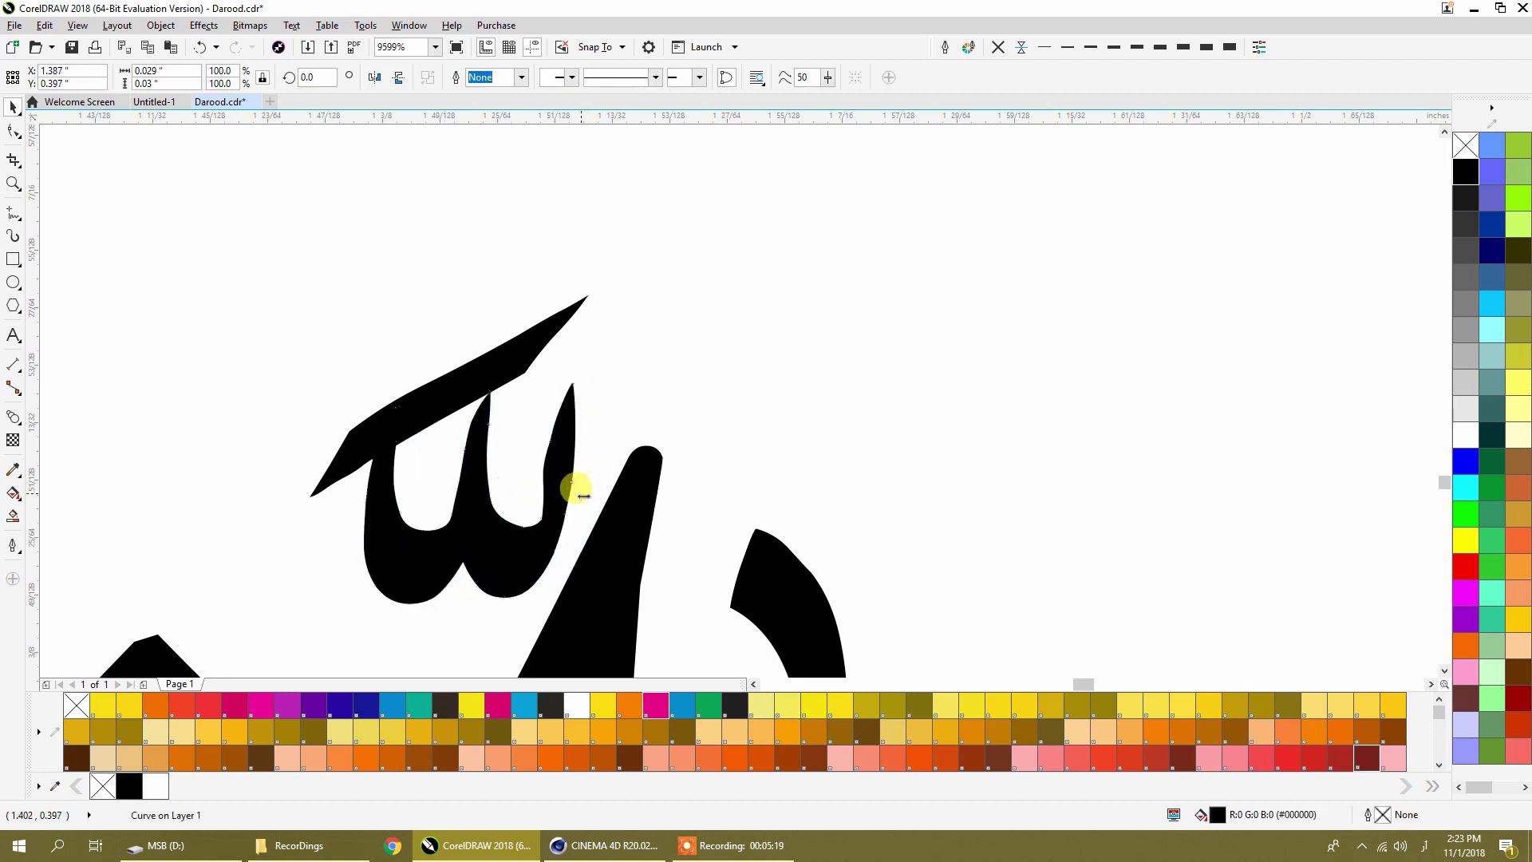
pyautogui.moveTo(584, 495); pyautogui.dragTo(611, 495)
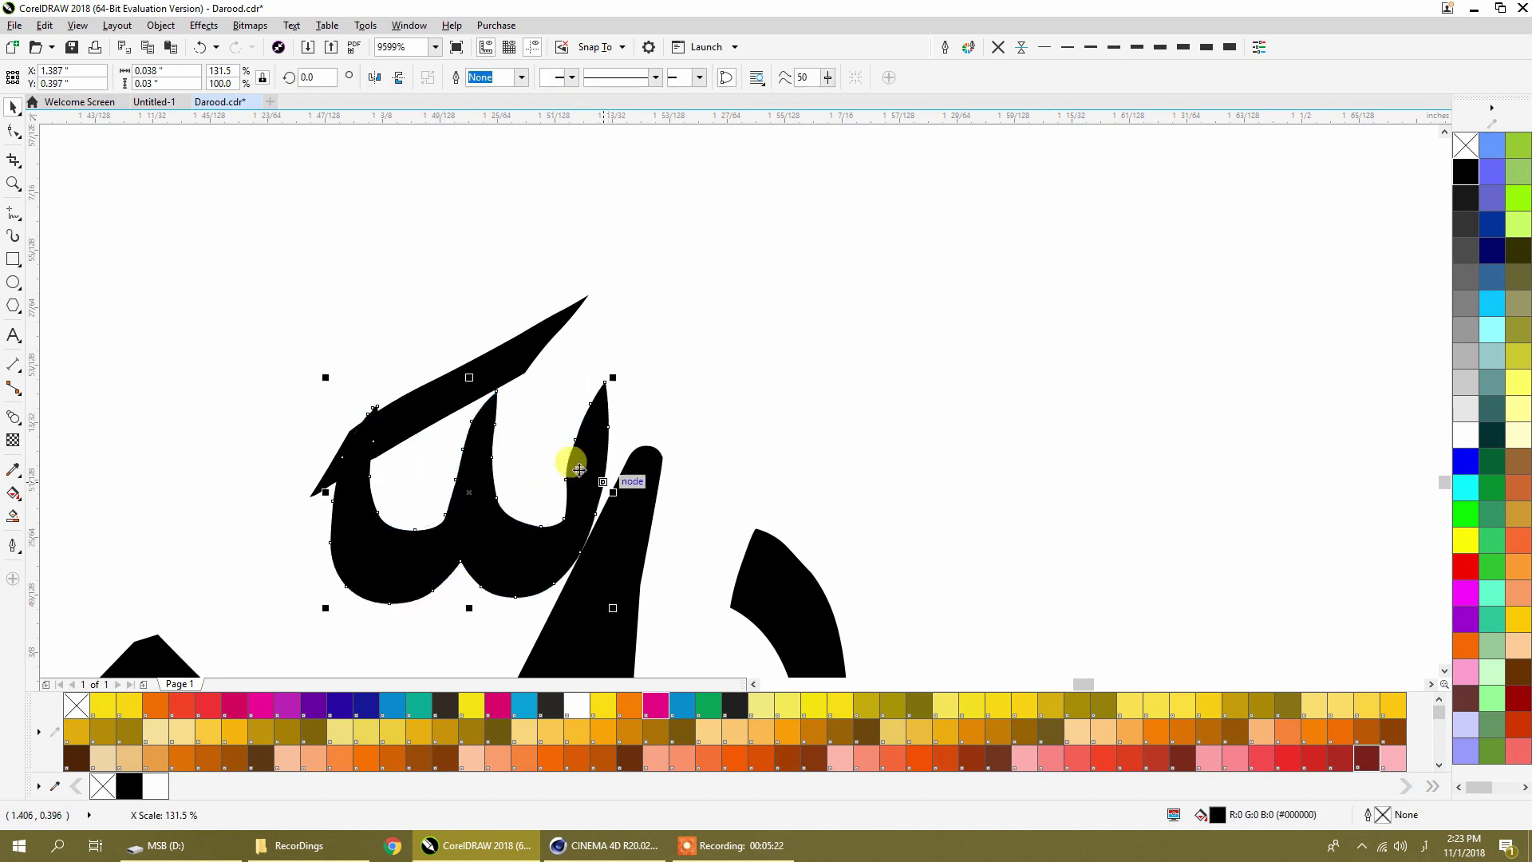
# Raise the slanted stroke so that it sits centred just above the widened shadda
pyautogui.moveTo(499, 375)
pyautogui.mouseDown()
pyautogui.moveTo(501, 320)
pyautogui.moveTo(520, 309)
pyautogui.moveTo(491, 379)
pyautogui.mouseUp()
pyautogui.scroll(-2, 517, 319)
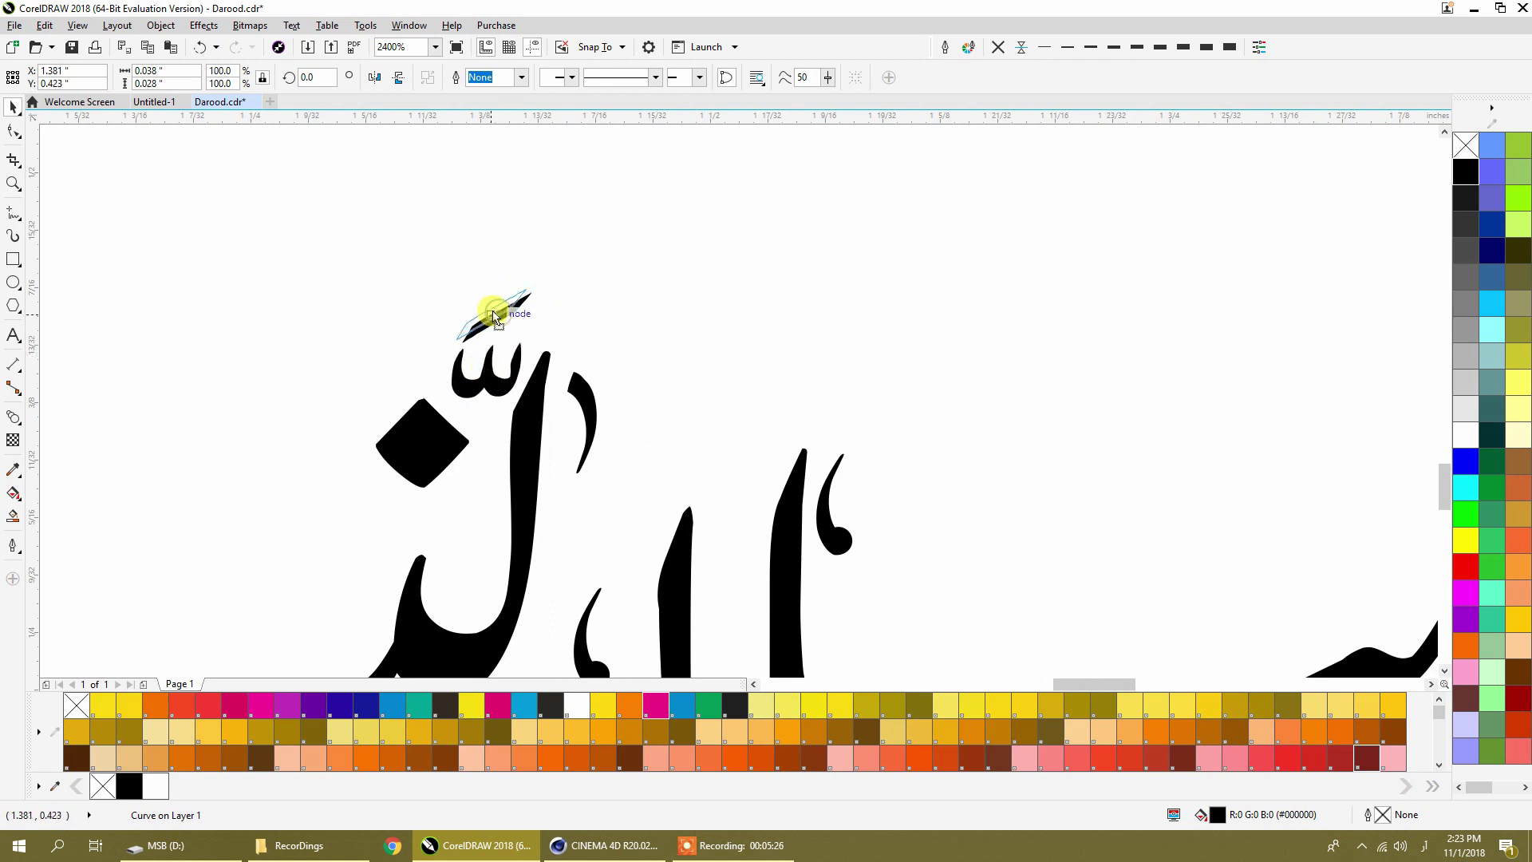
pyautogui.moveTo(494, 316); pyautogui.dragTo(495, 318)
pyautogui.scroll(-2, 564, 260)
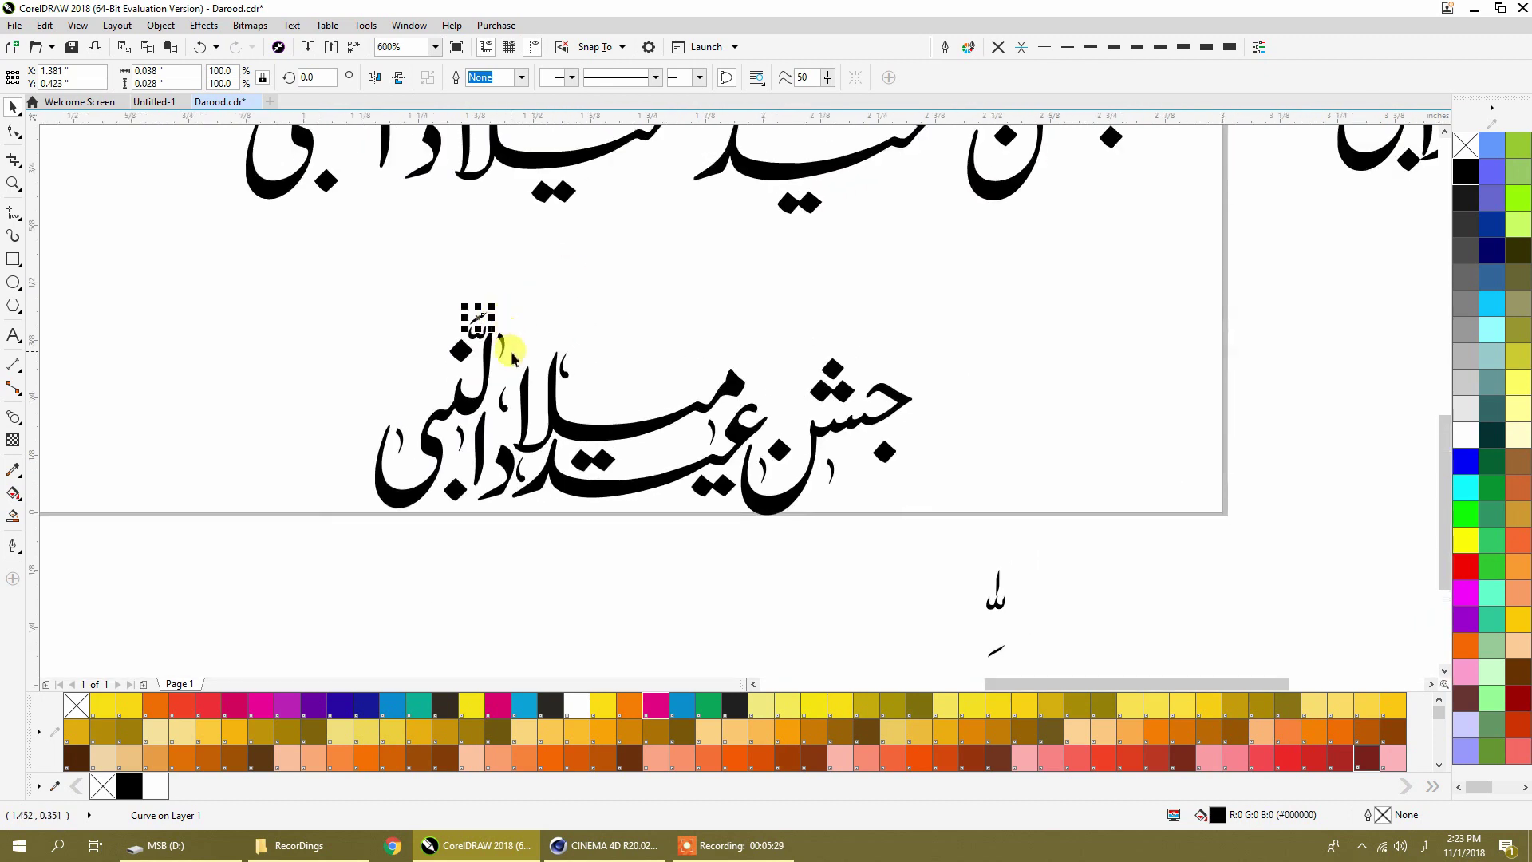
pyautogui.click(512, 358)
# Delete the leftover marks below the page, the original single-line text and the reference calligraphy beside the page
pyautogui.scroll(-1, 540, 427)
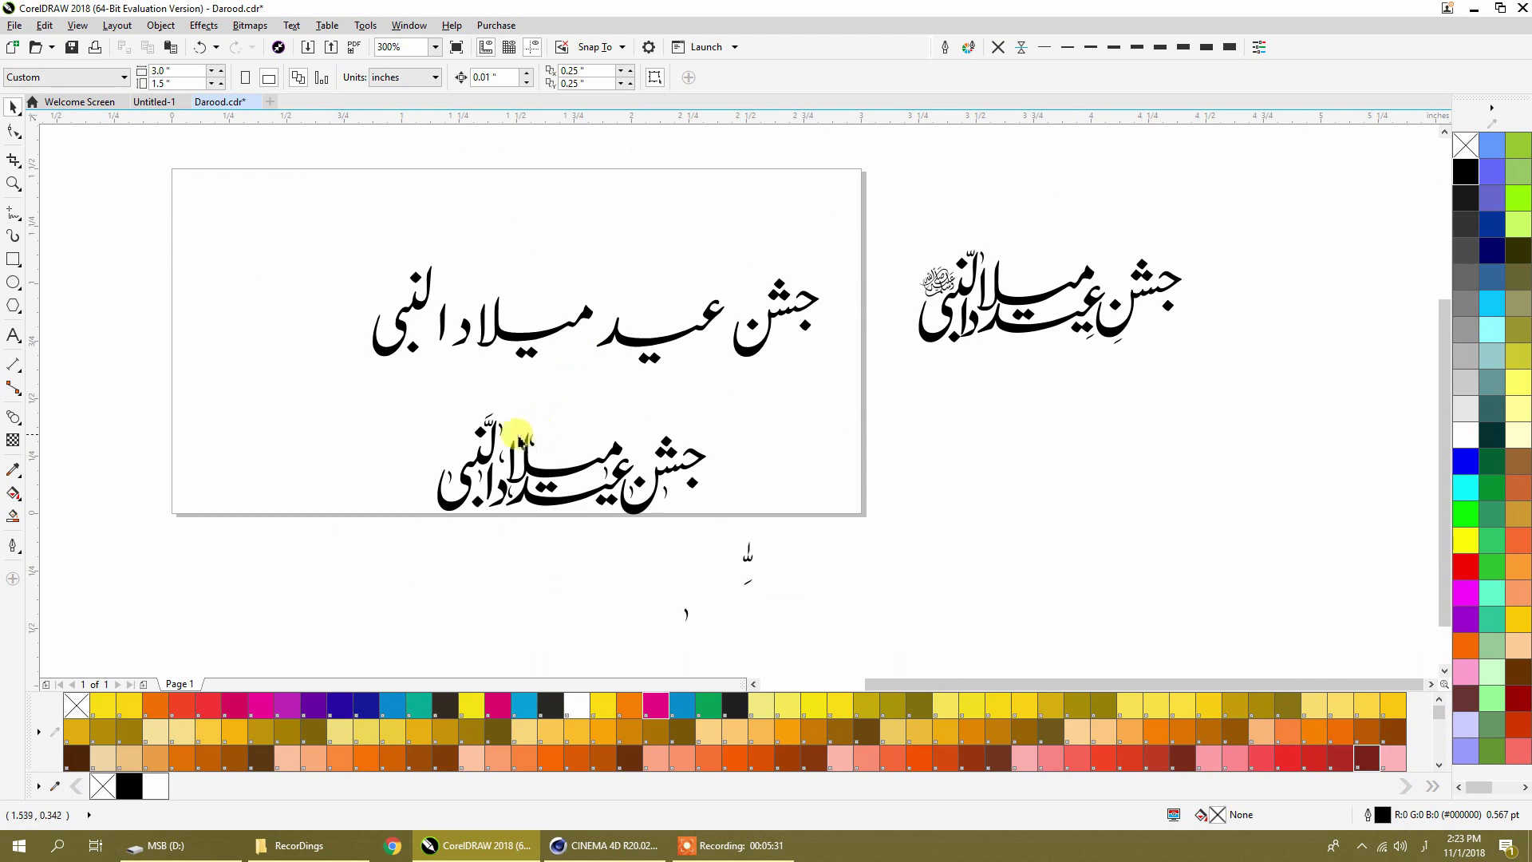
pyautogui.moveTo(758, 517)
pyautogui.mouseDown()
pyautogui.moveTo(745, 571)
pyautogui.moveTo(652, 643)
pyautogui.moveTo(653, 630)
pyautogui.mouseUp()
pyautogui.press('Delete')
pyautogui.moveTo(328, 227); pyautogui.dragTo(837, 374)
pyautogui.press('Delete')
pyautogui.moveTo(882, 198); pyautogui.dragTo(1216, 408)
pyautogui.press('Delete')
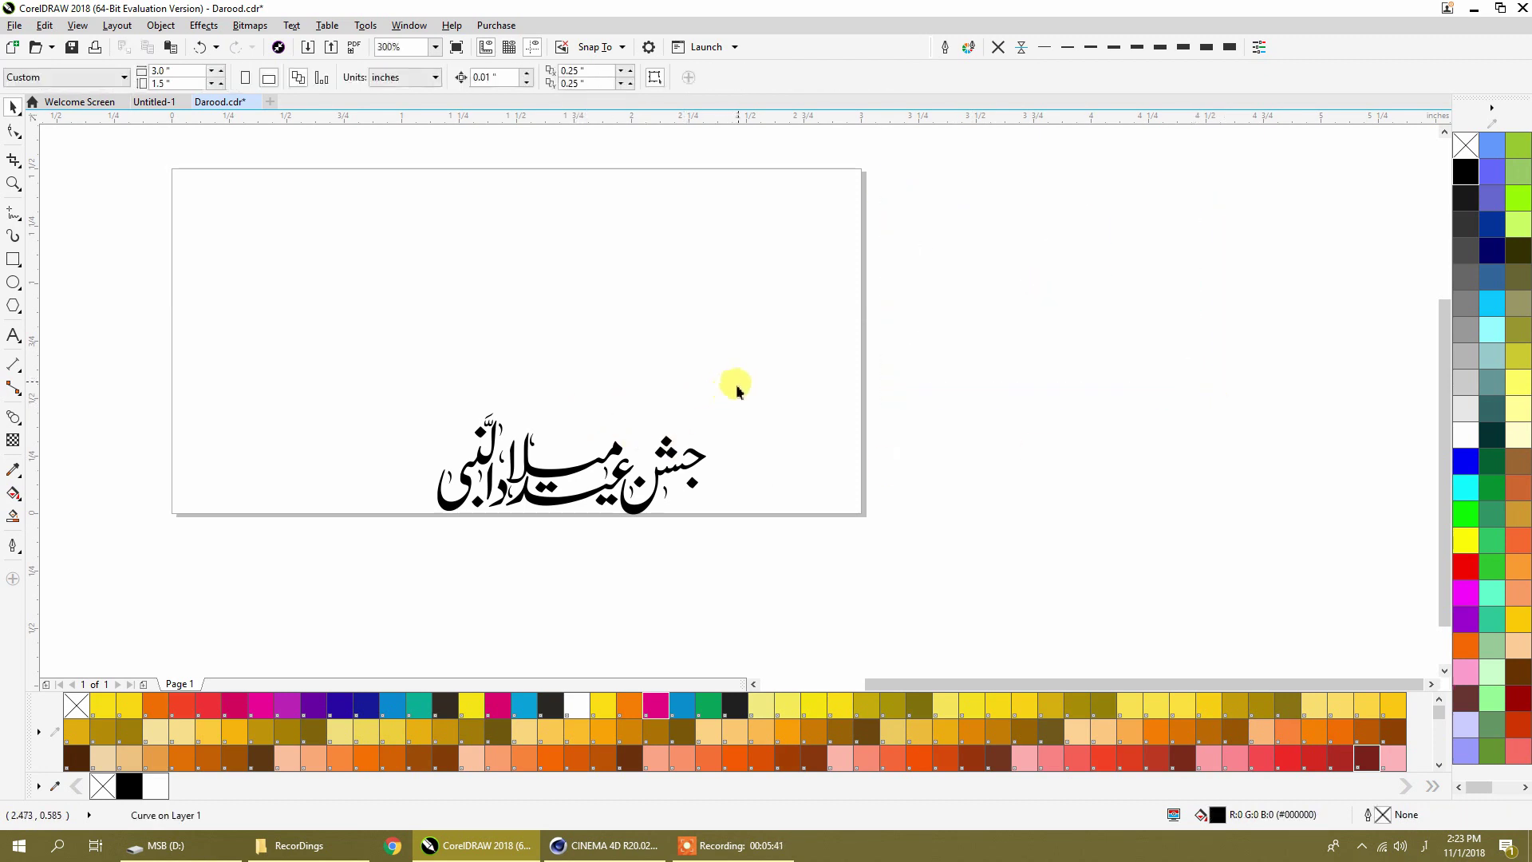
# Combine all pieces of the stacked calligraphy into one curve and centre it on the page
pyautogui.moveTo(347, 386); pyautogui.dragTo(677, 508)
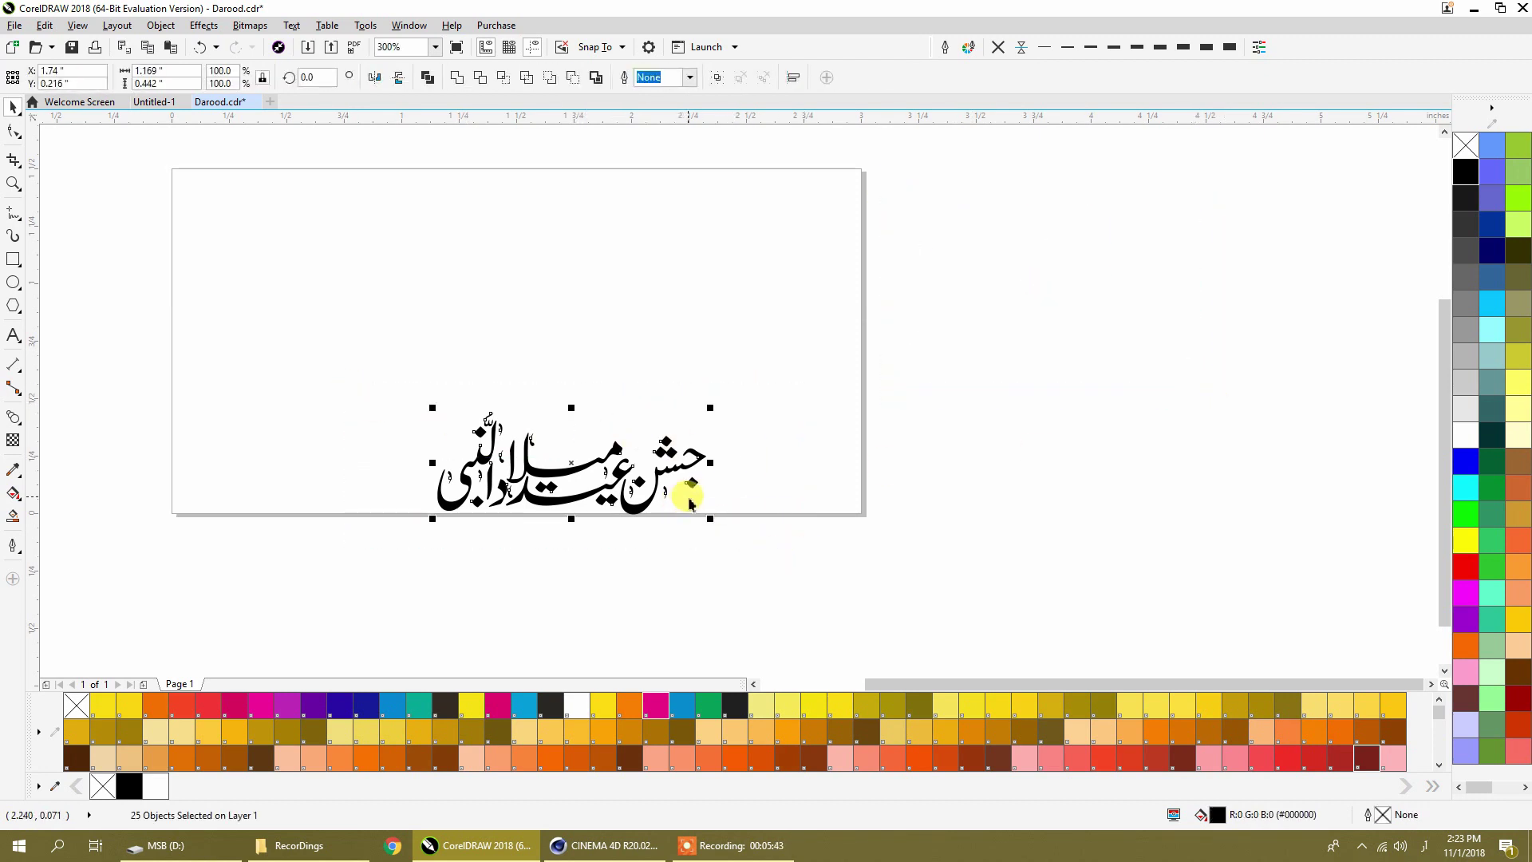
pyautogui.click(427, 77)
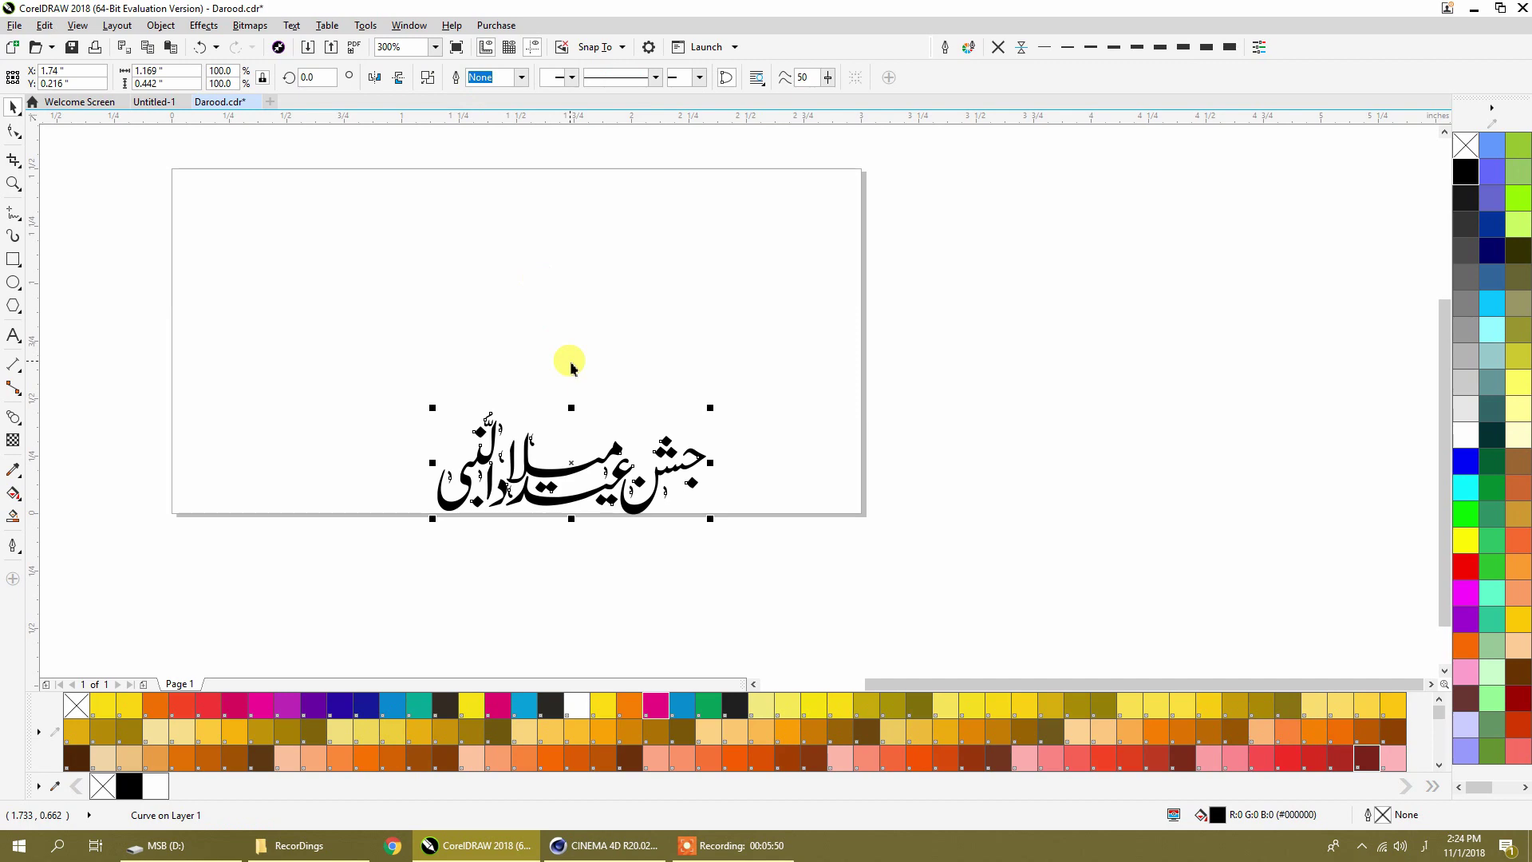
pyautogui.moveTo(560, 475); pyautogui.dragTo(517, 352)
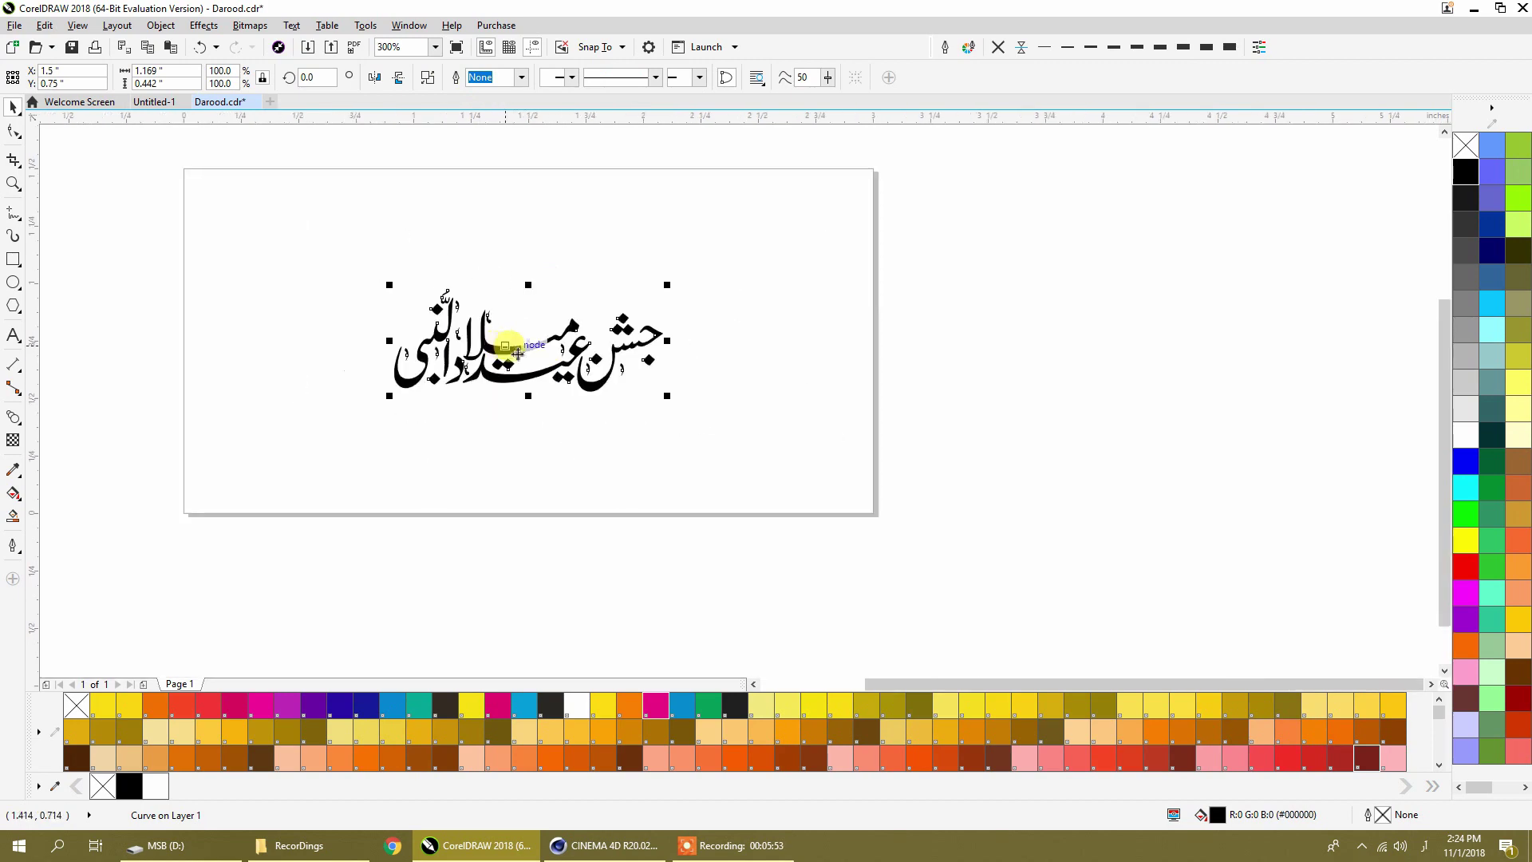
# Enlarge the combined calligraphy about the page centre to about 2.85 inches wide
pyautogui.moveTo(669, 396); pyautogui.dragTo(864, 507)
pyautogui.click(968, 516)
pyautogui.moveTo(720, 483); pyautogui.dragTo(800, 513, button='middle')
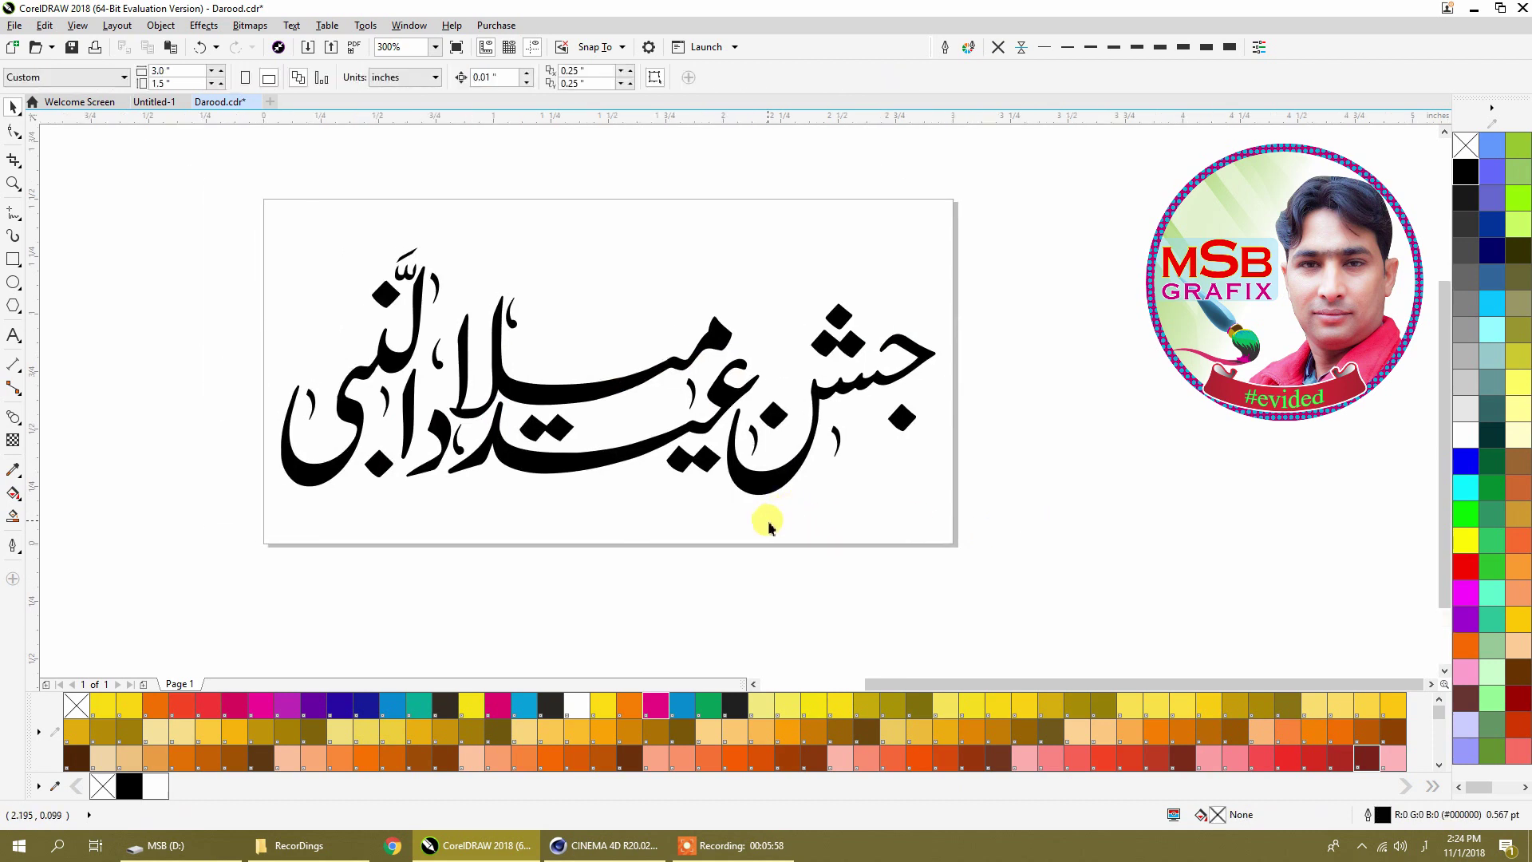
pyautogui.scroll(-2, 721, 506)
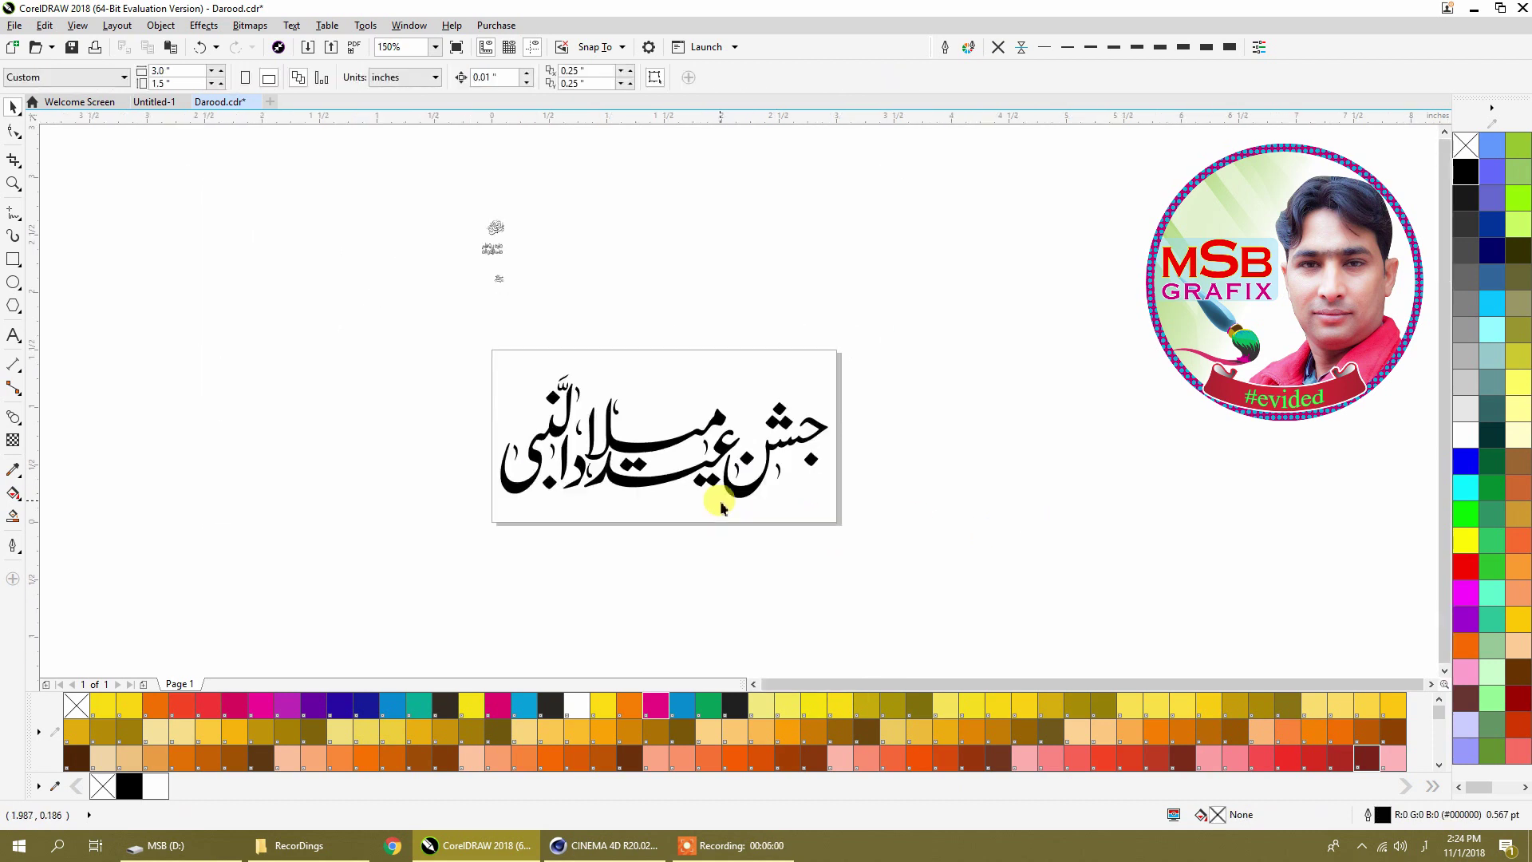
pyautogui.scroll(2, 721, 505)
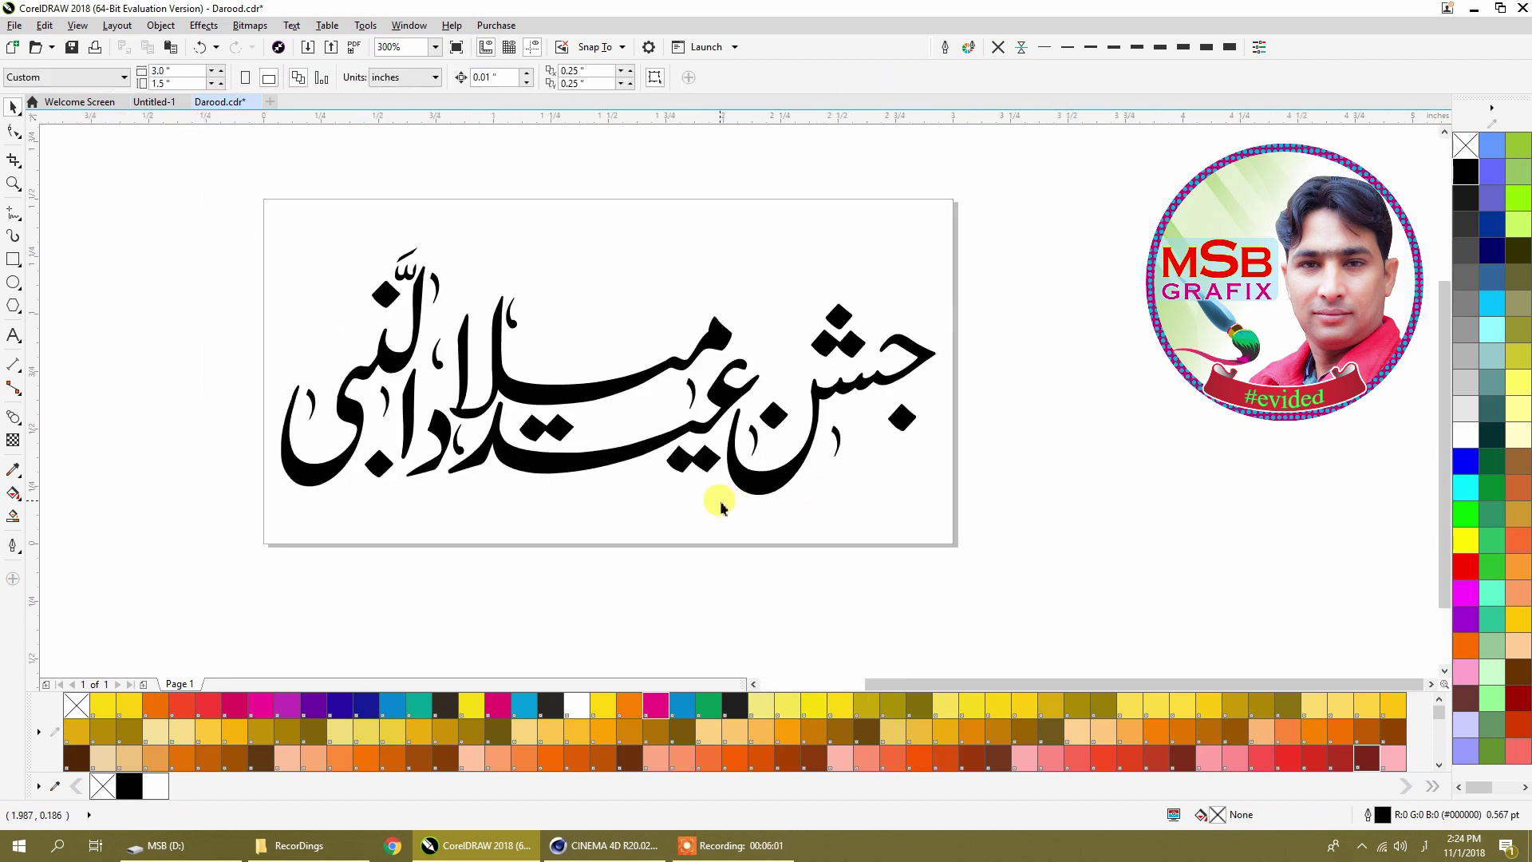
# Add the ﷺ symbol as artistic text to the left of the calligraphy and set its font to Aldhabi
pyautogui.click(12, 335)
pyautogui.click(178, 405)
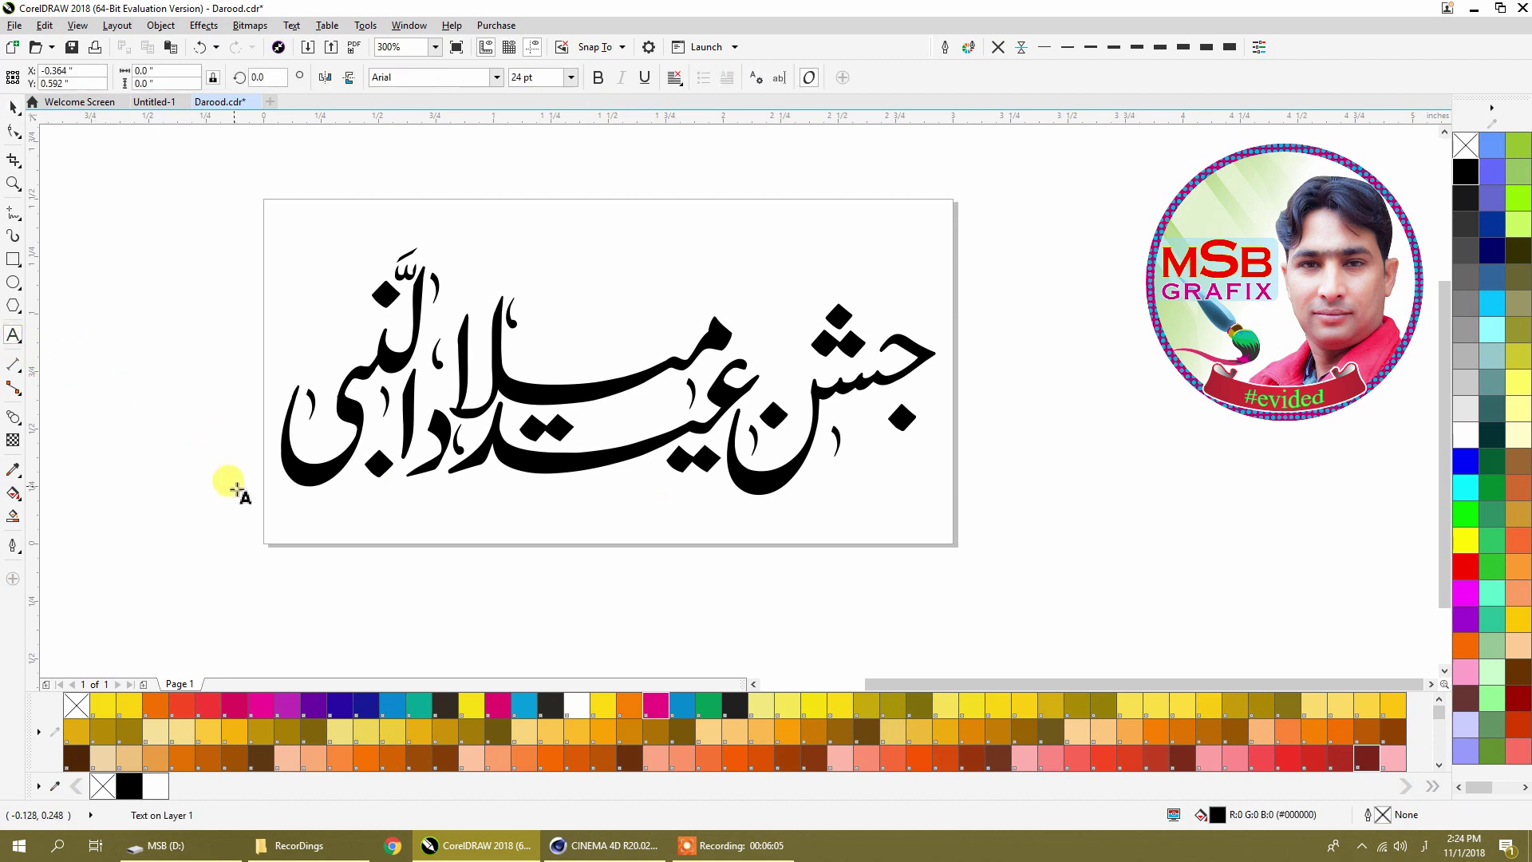
pyautogui.write('ﷺ')
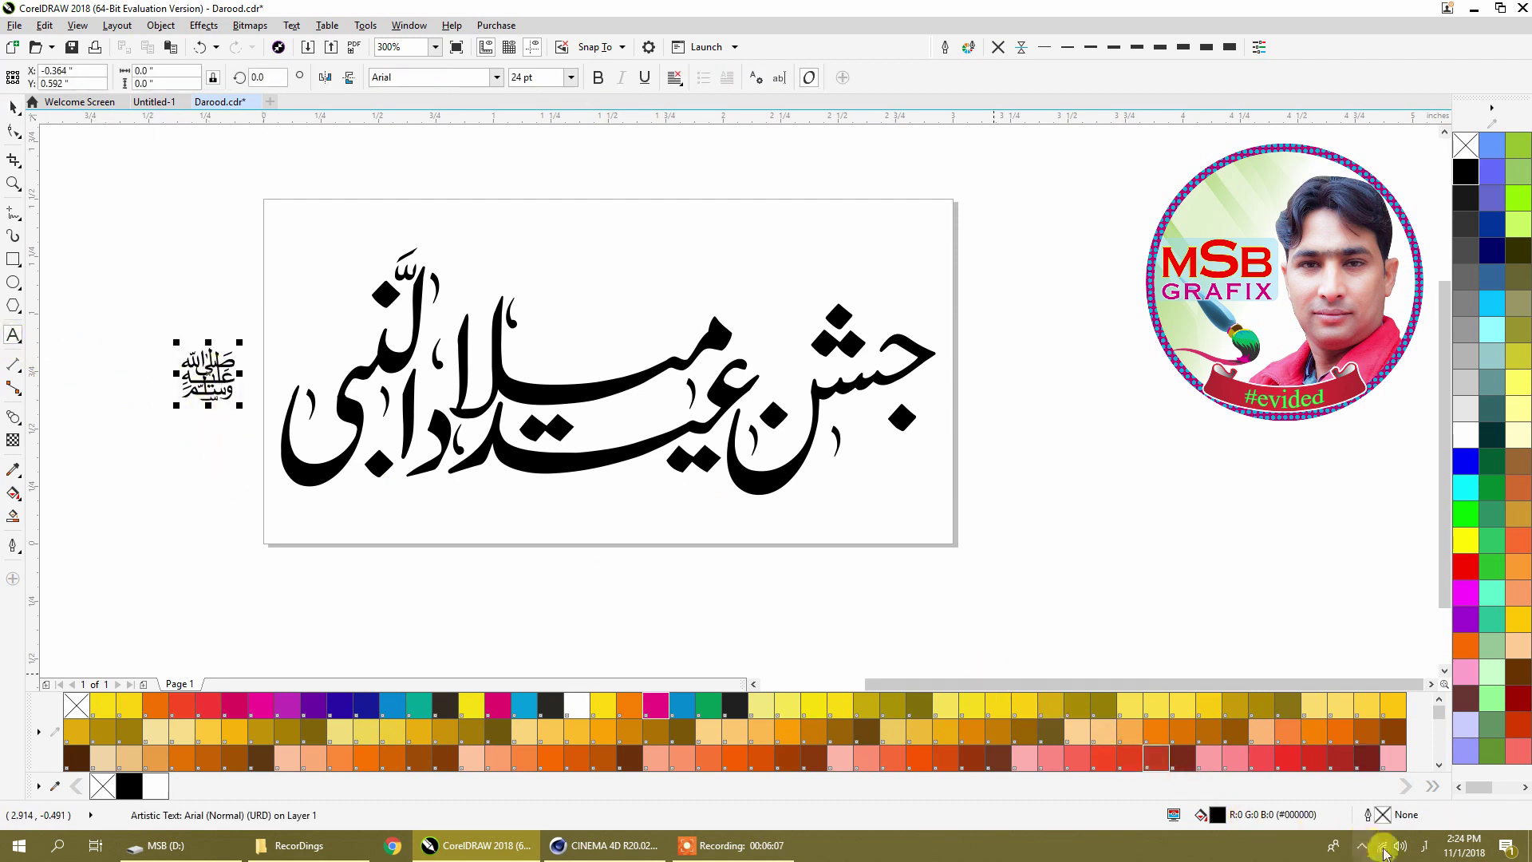
pyautogui.click(1384, 849)
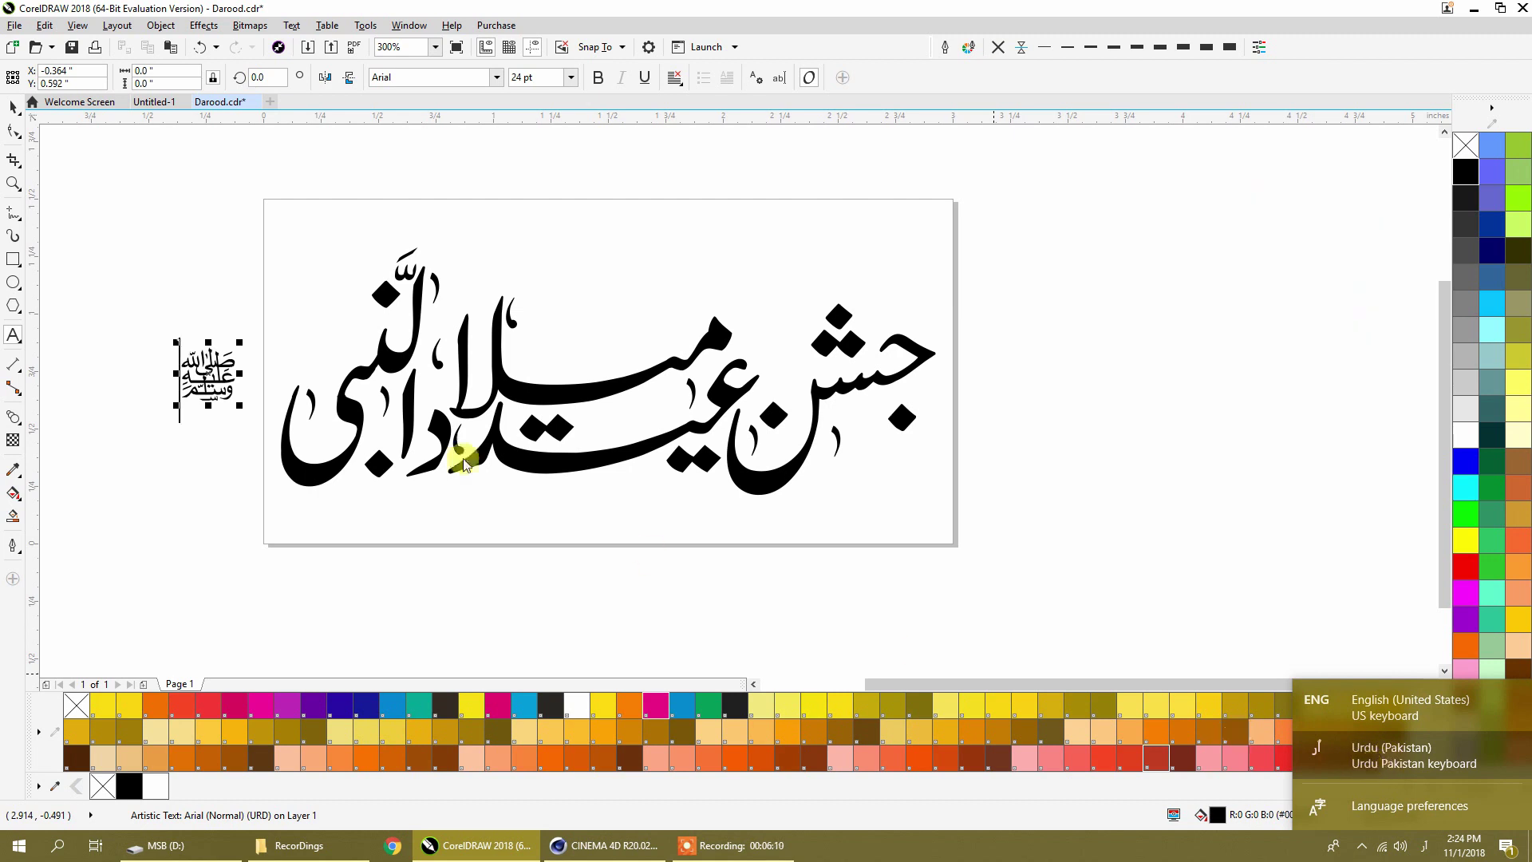
pyautogui.click(12, 109)
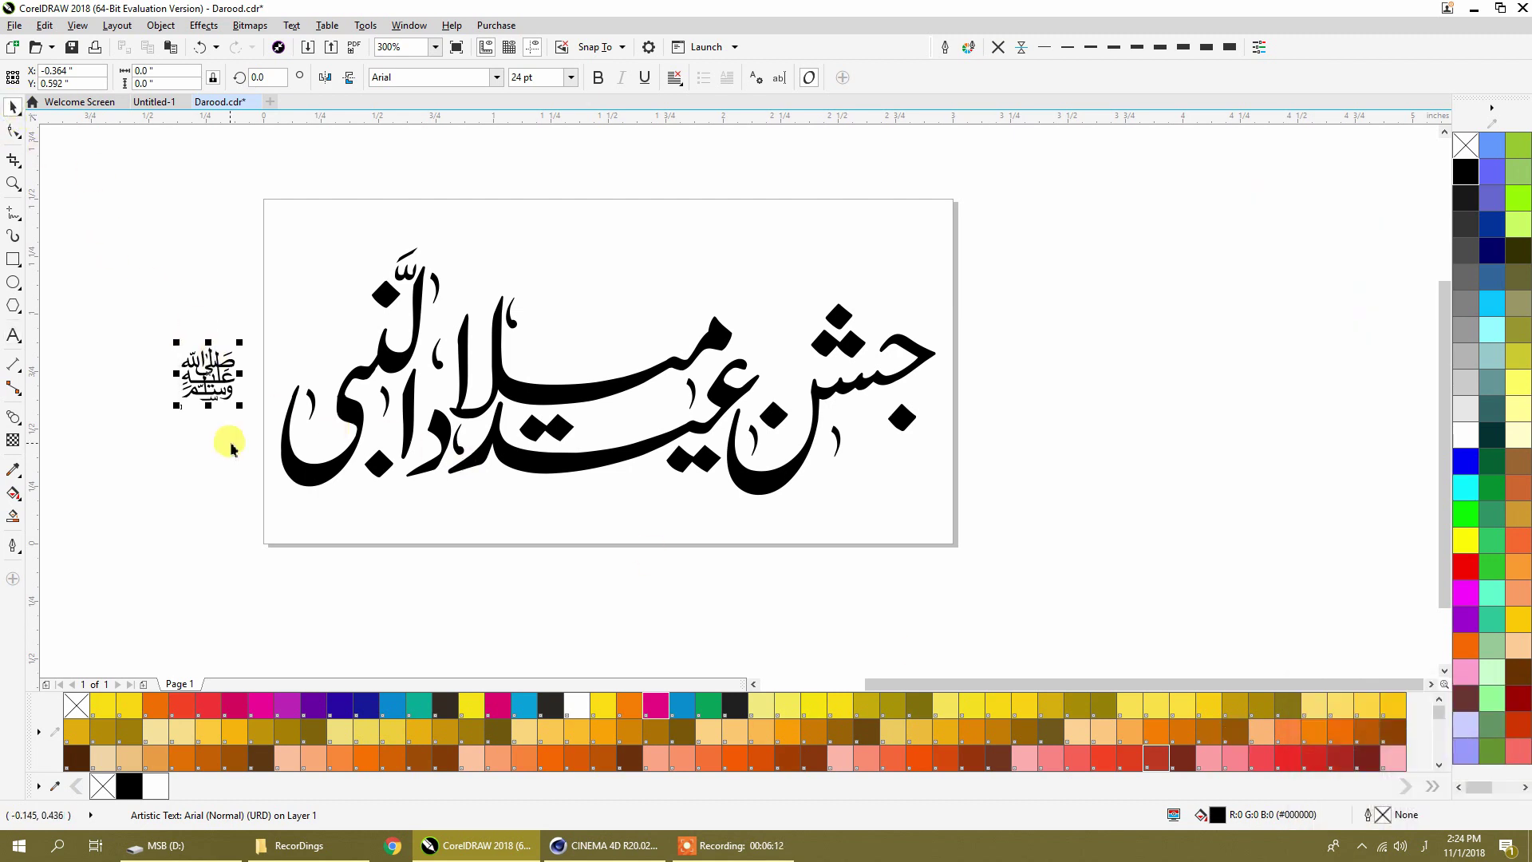
pyautogui.click(495, 77)
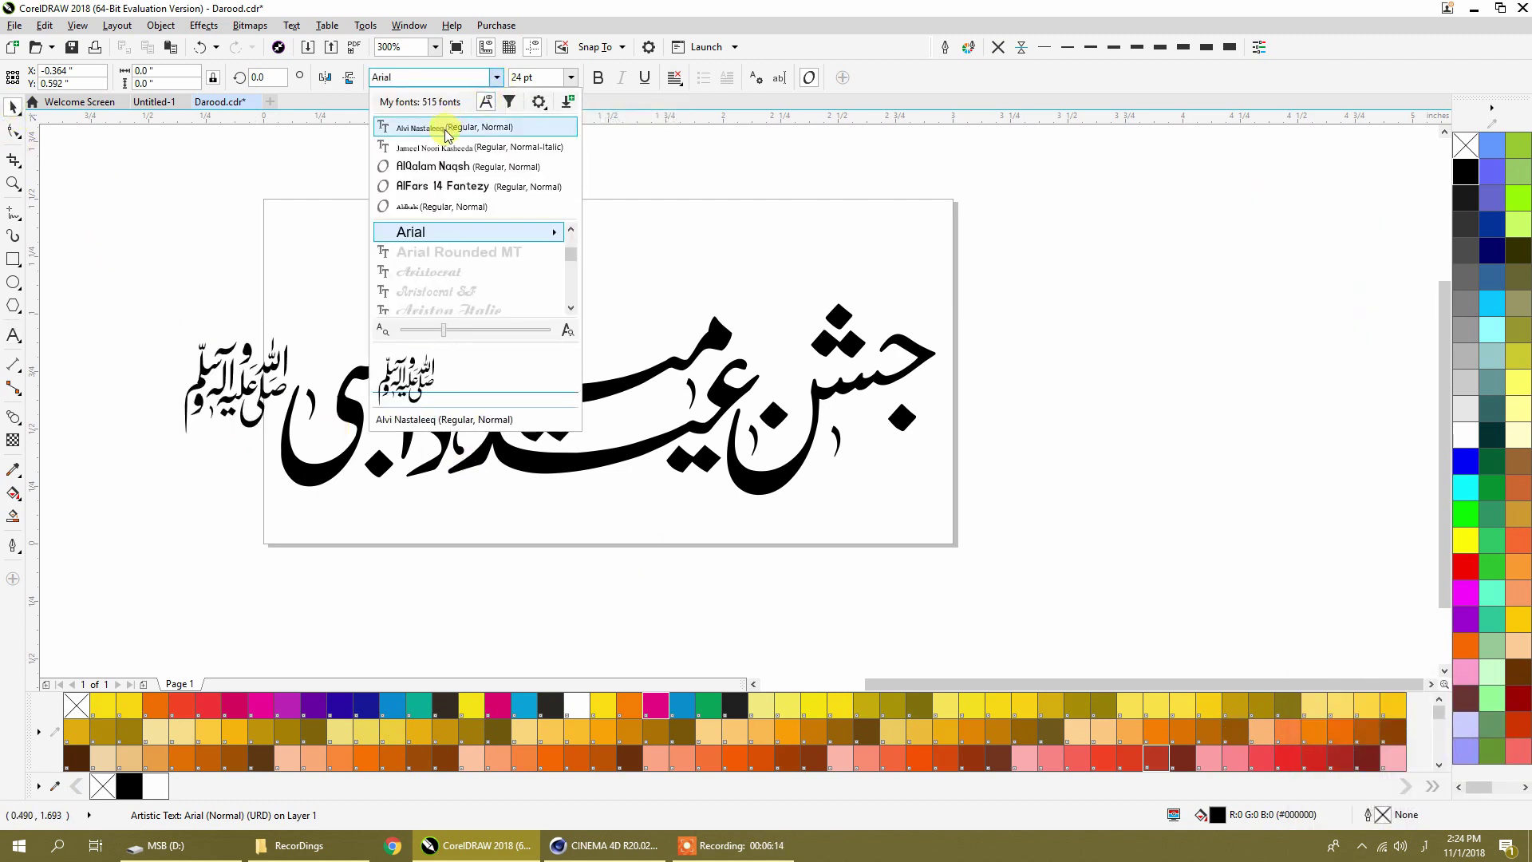
pyautogui.click(436, 207)
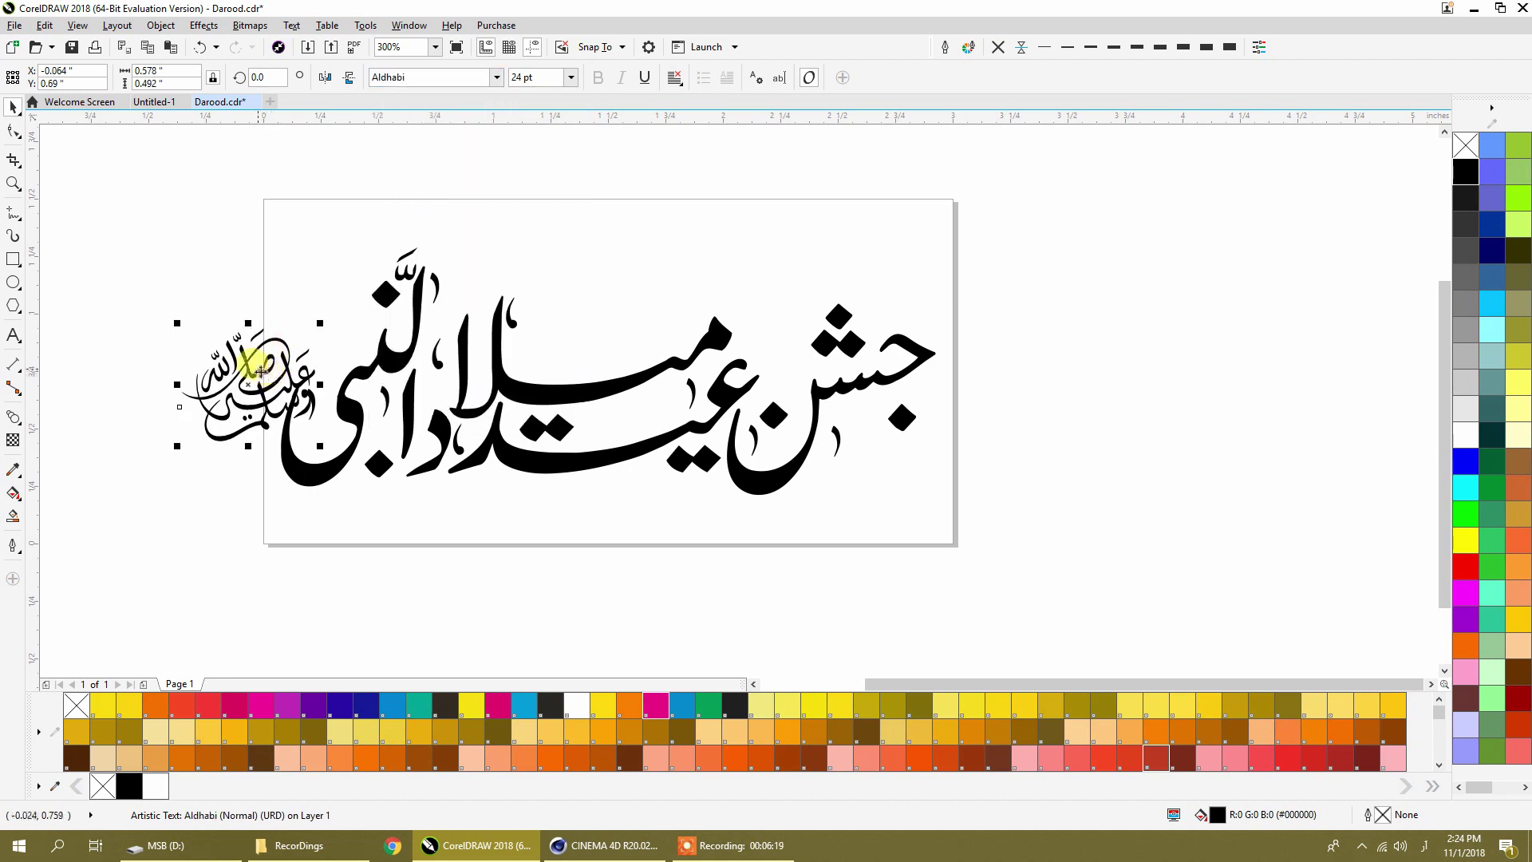
# Shrink the ﷺ text to about 16.4 pt and place it above the final letter of النبی
pyautogui.moveTo(264, 368); pyautogui.dragTo(258, 285)
pyautogui.moveTo(189, 361); pyautogui.dragTo(333, 358)
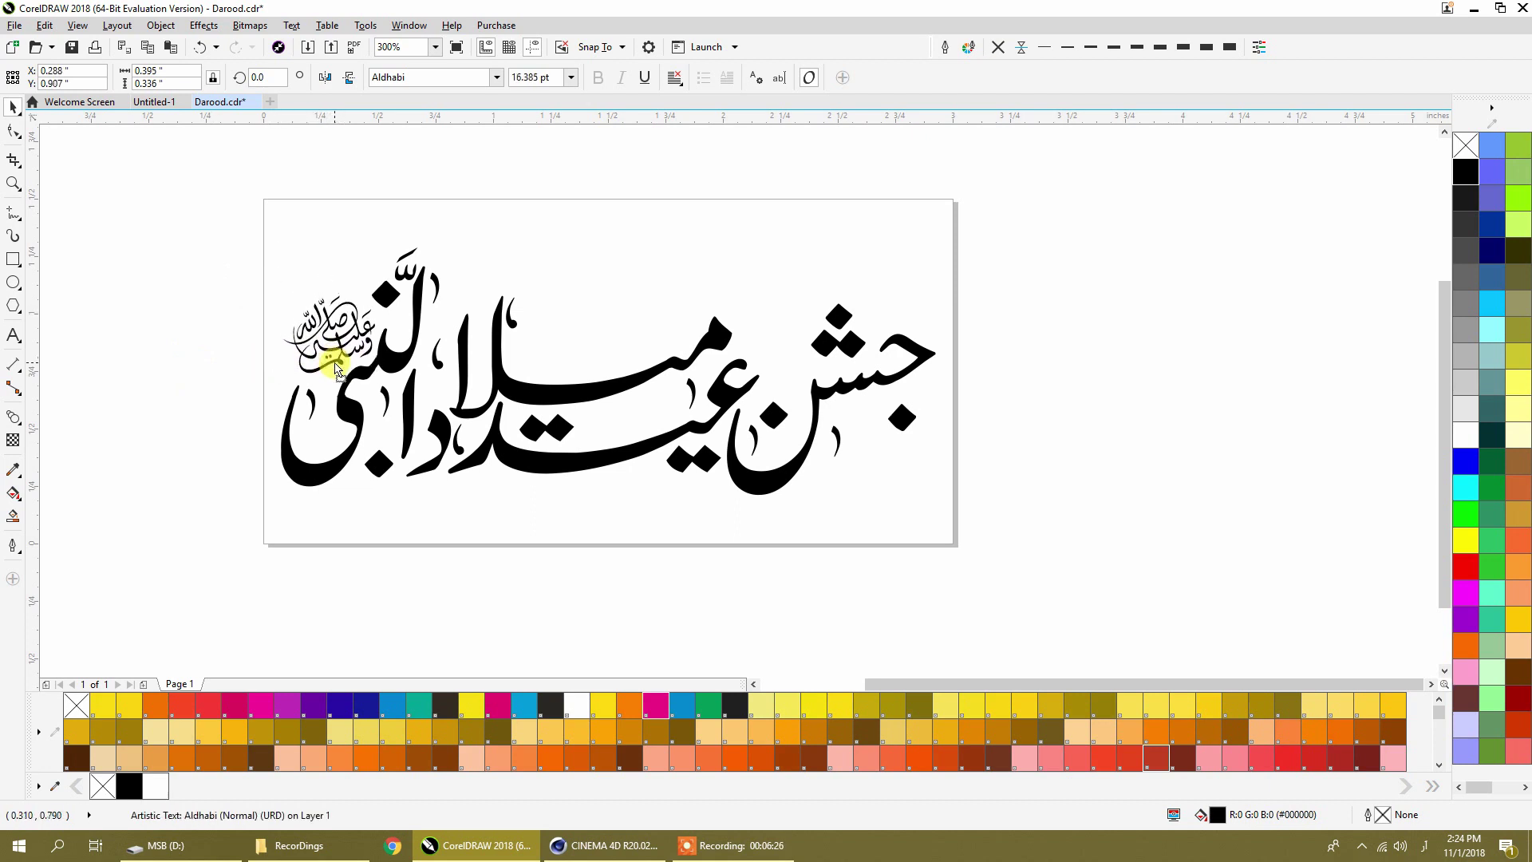
pyautogui.click(183, 292)
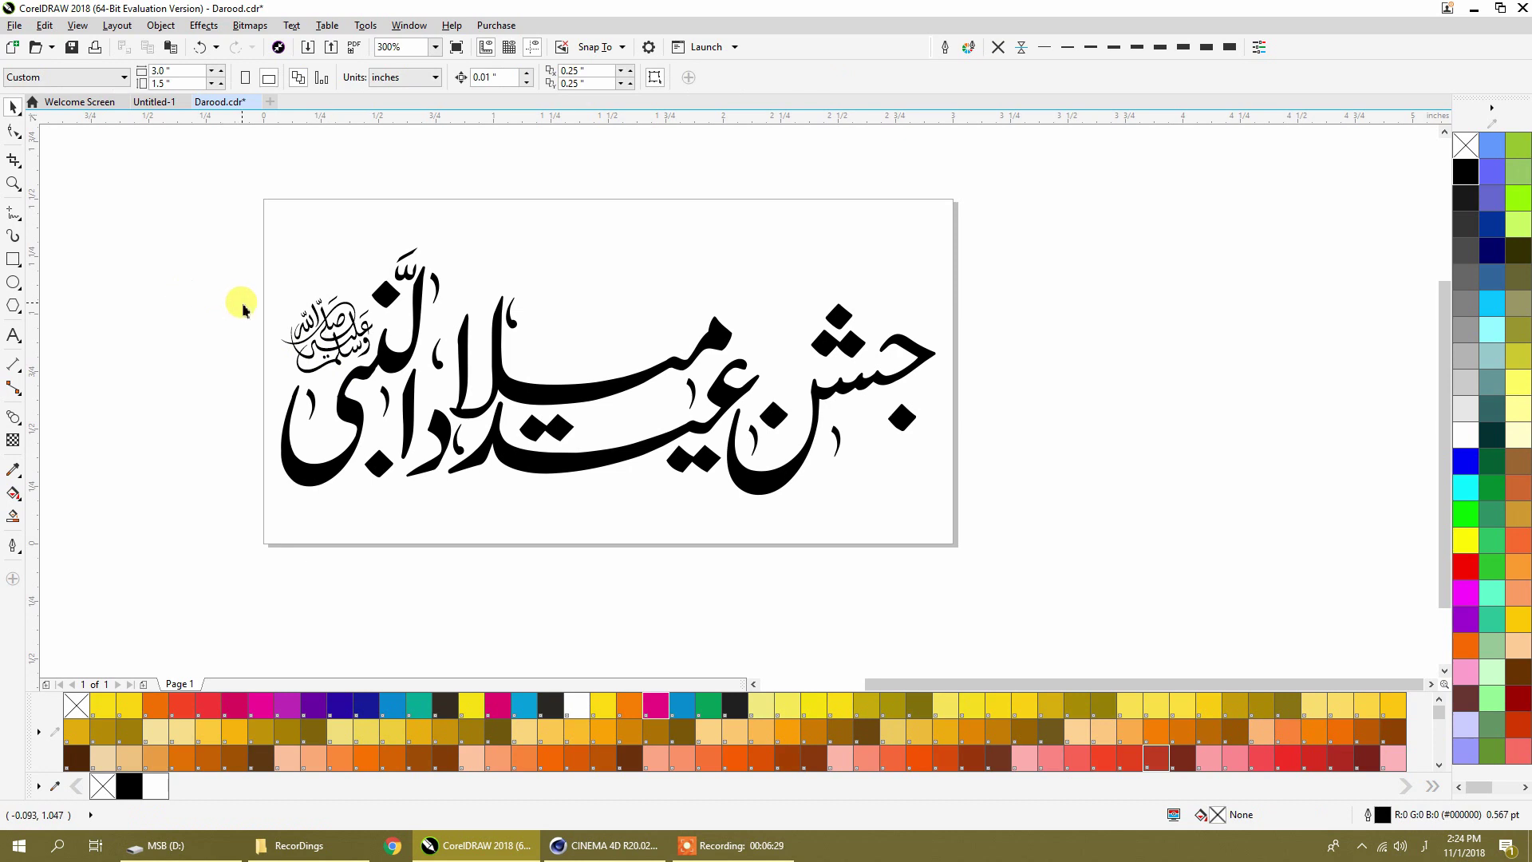
# Weld the ﷺ symbol and the calligraphy into a single curve
pyautogui.moveTo(212, 205); pyautogui.dragTo(1021, 515)
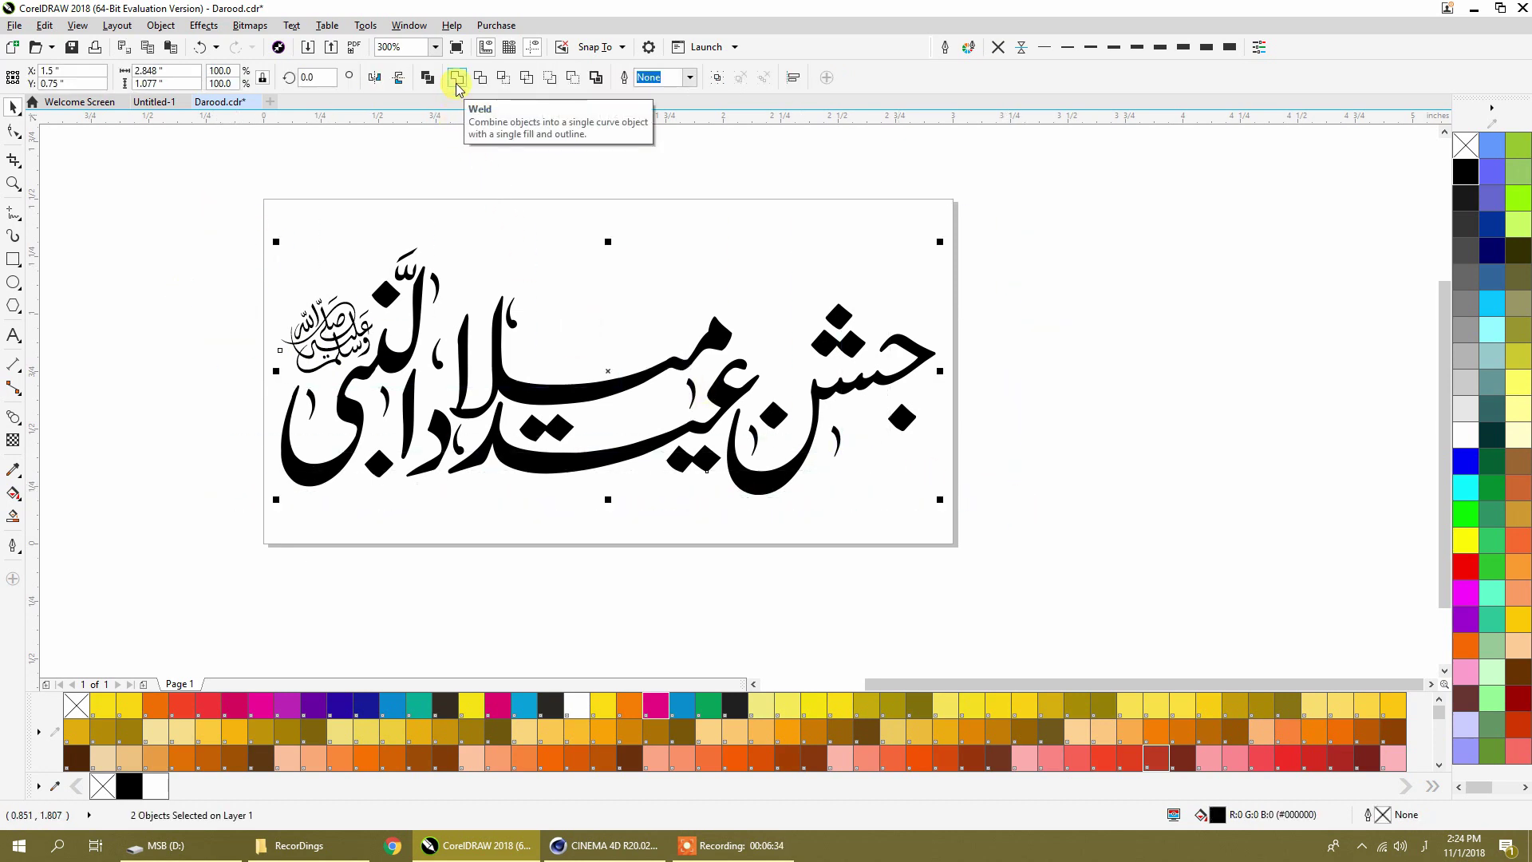
pyautogui.click(513, 256)
# Delete the small leftover pieces of lettering above the page
pyautogui.scroll(-2, 513, 256)
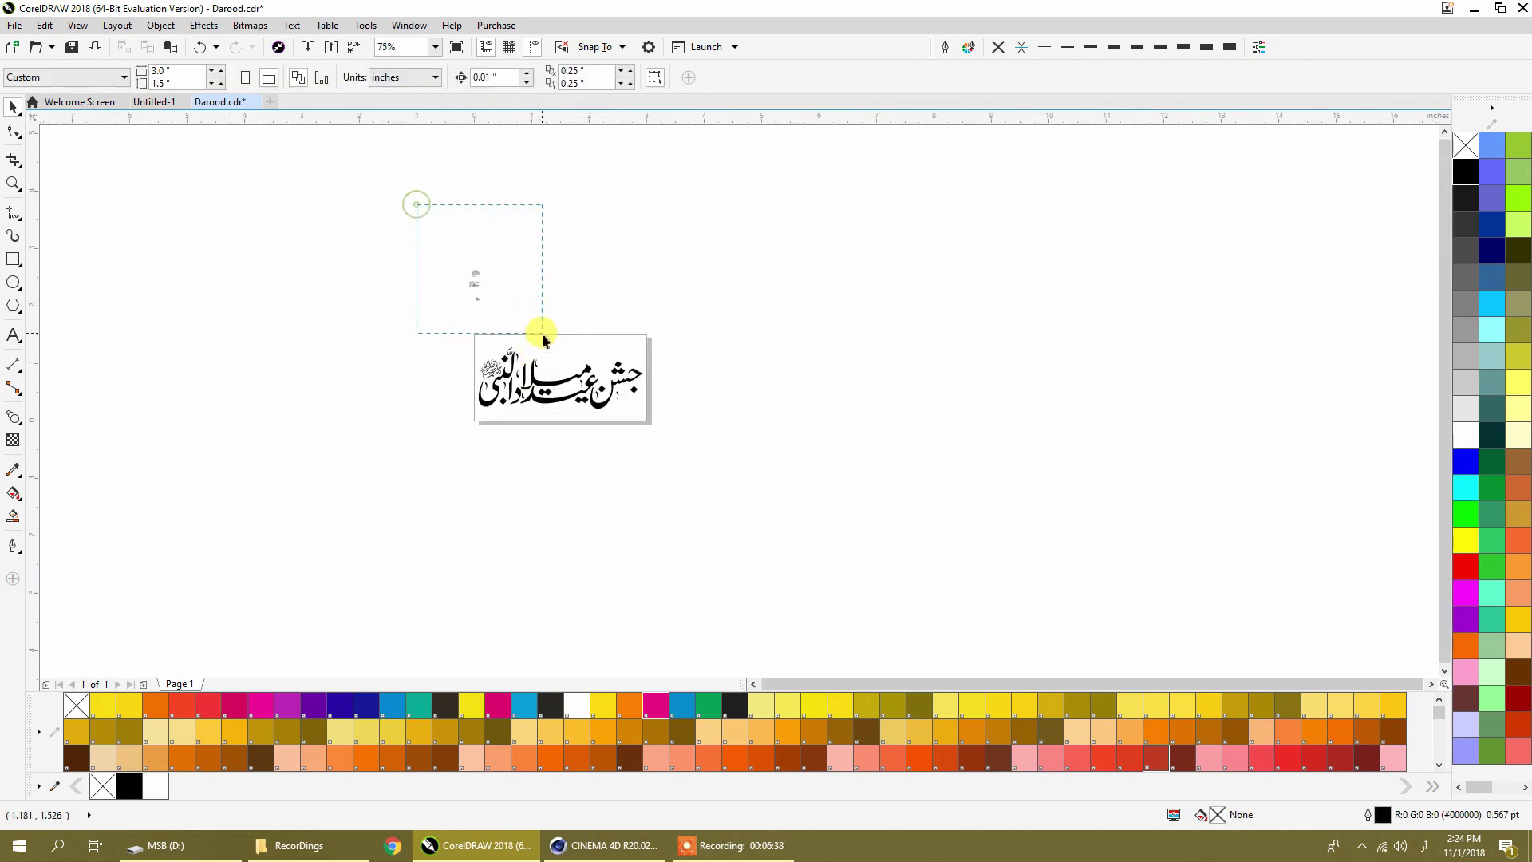
pyautogui.moveTo(542, 339); pyautogui.dragTo(542, 335)
pyautogui.press('Delete')
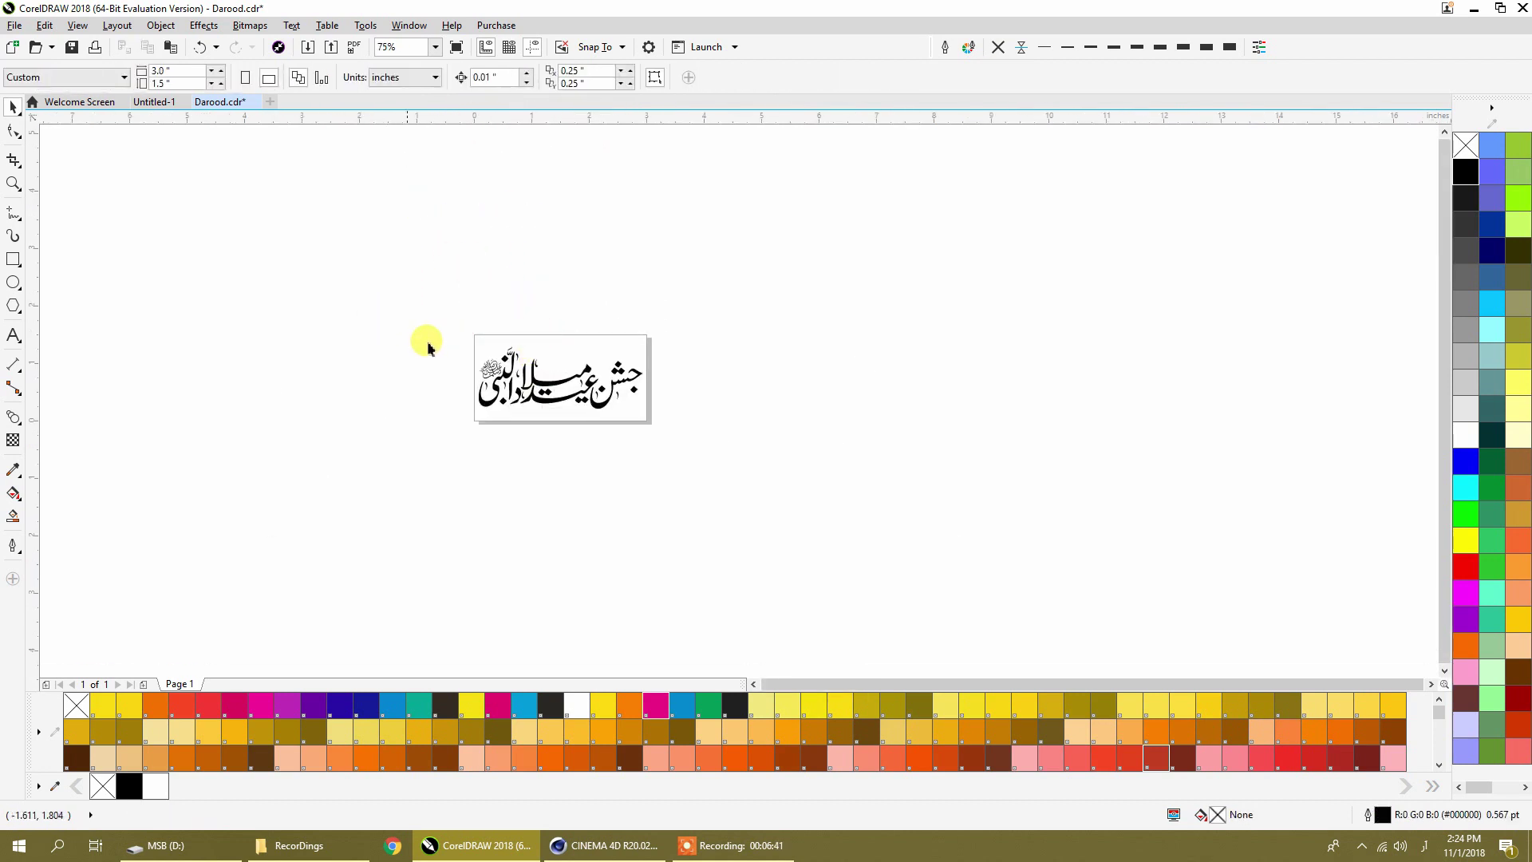
pyautogui.scroll(2, 447, 355)
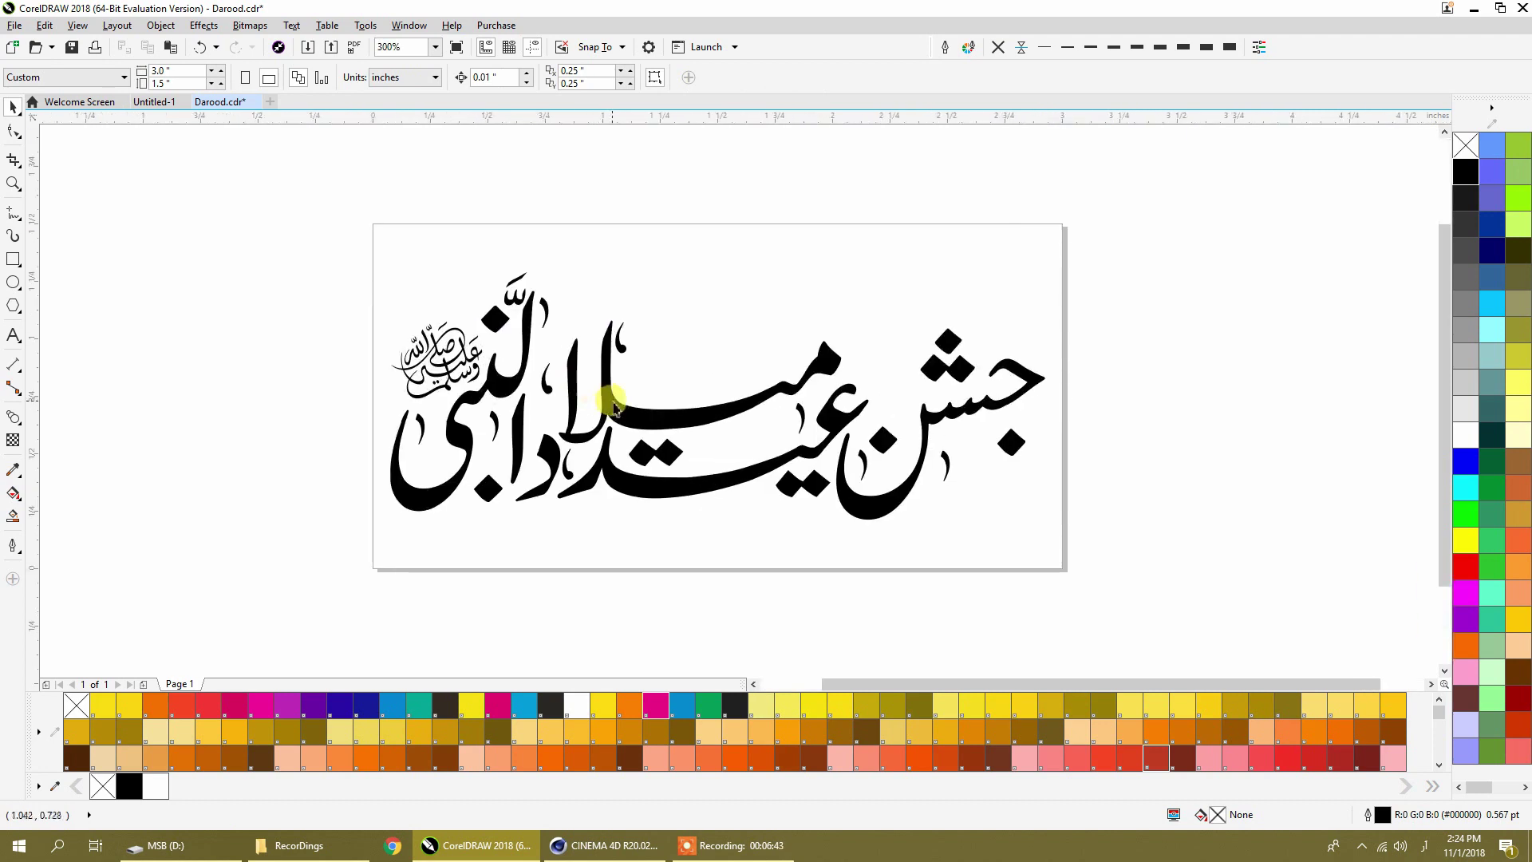
# Try to save only the selected calligraphy curve as Darood in AI - Adobe Illustrator format, declining to replace the existing file
pyautogui.click(613, 407)
pyautogui.click(673, 336)
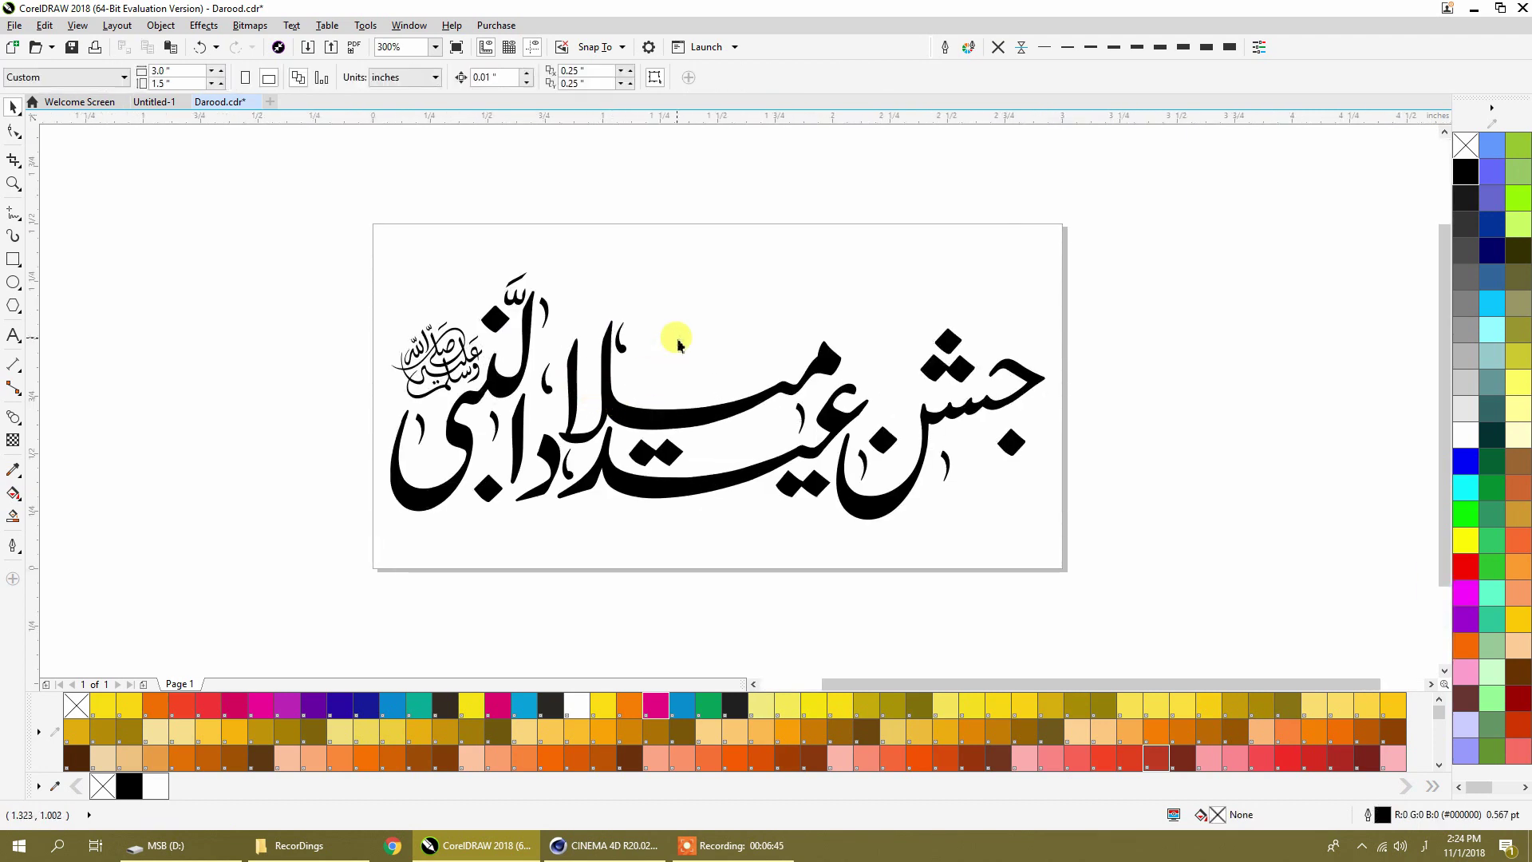
pyautogui.click(626, 356)
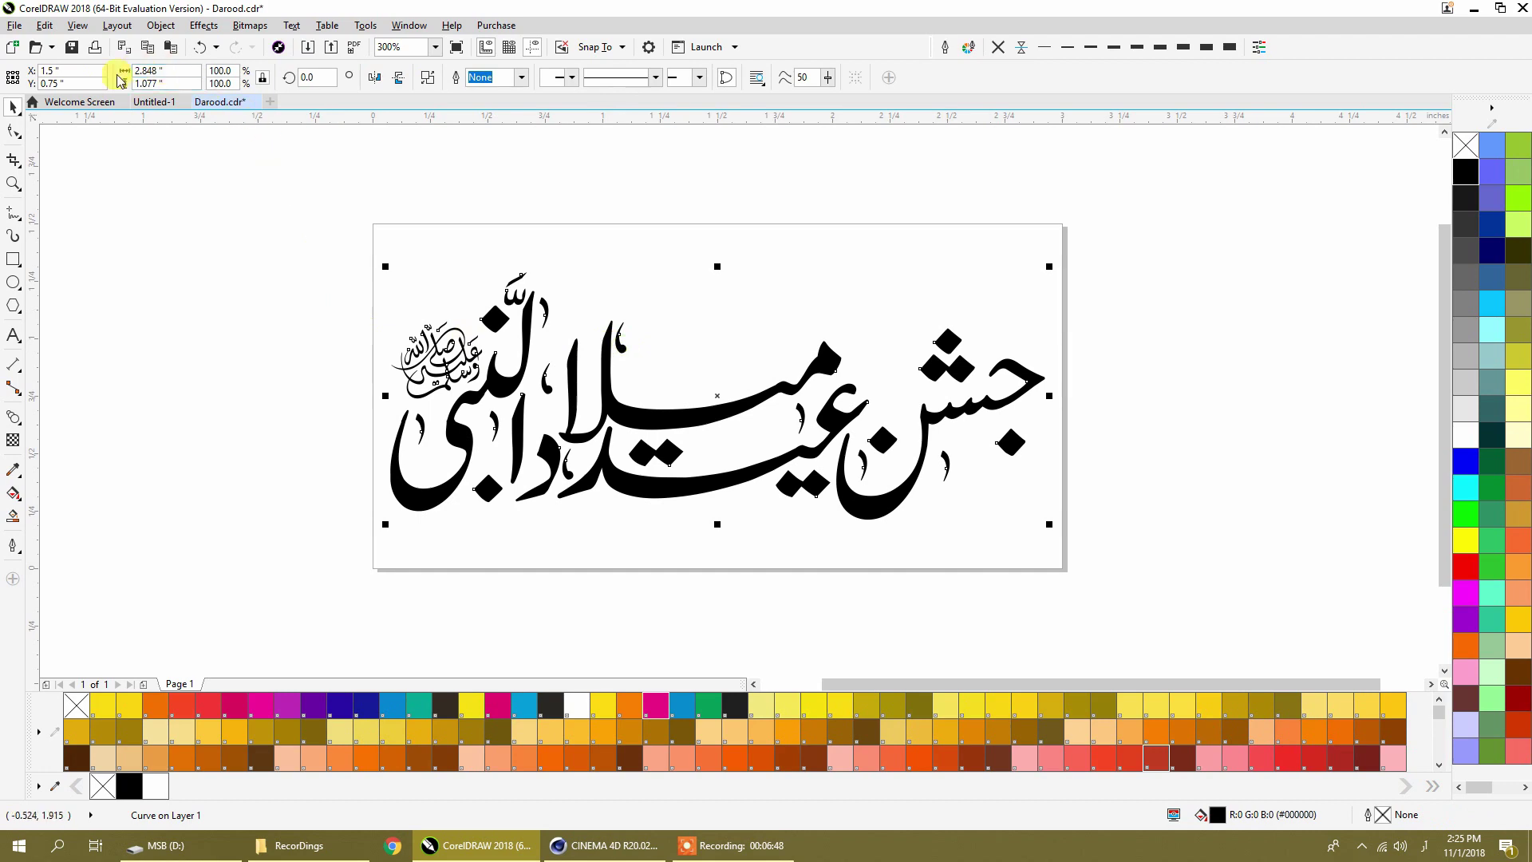
pyautogui.click(14, 26)
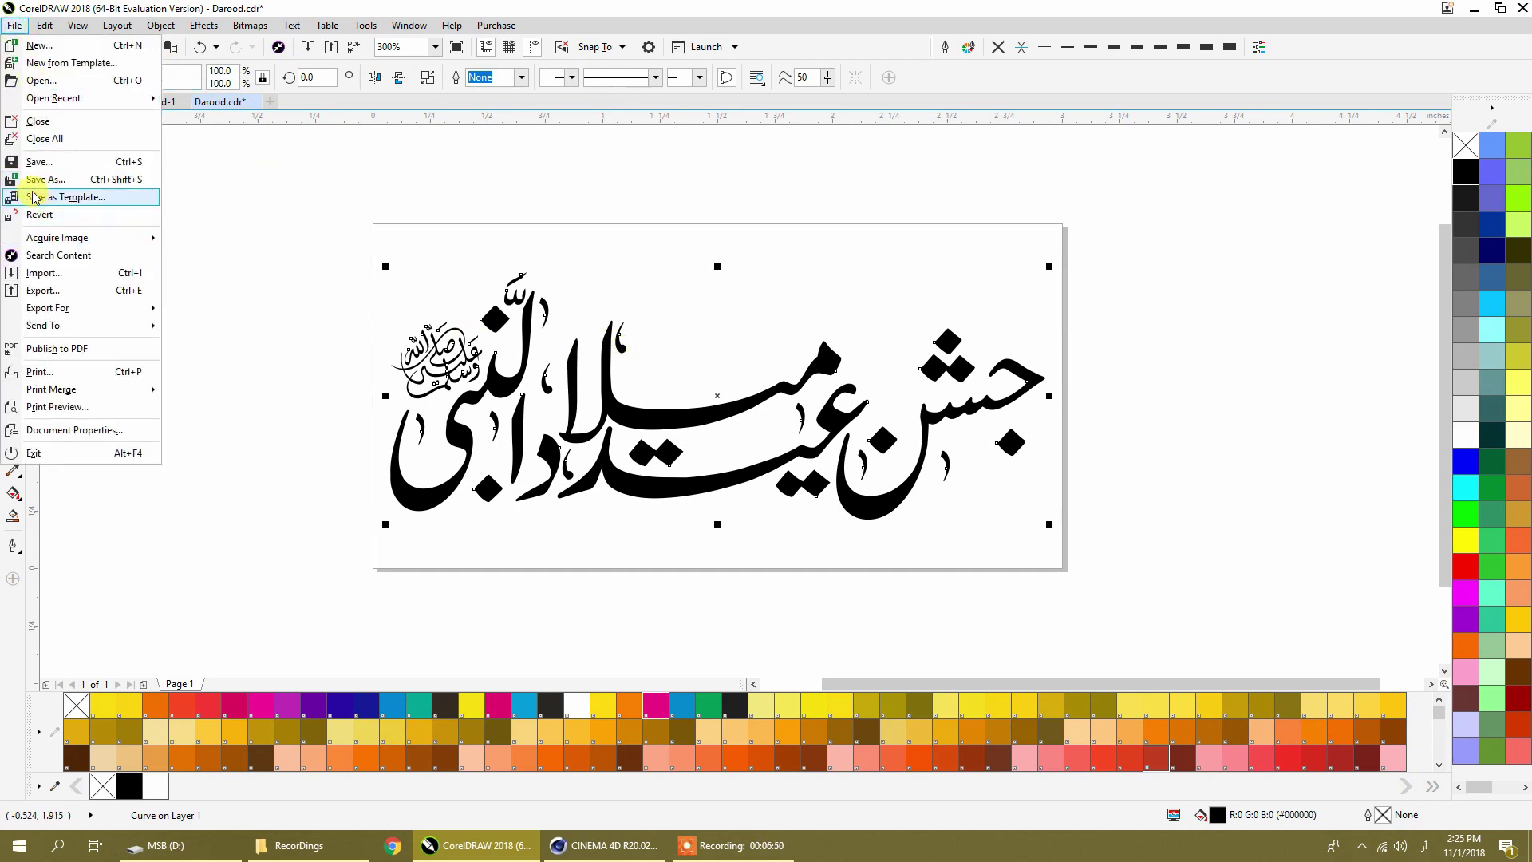
pyautogui.click(48, 181)
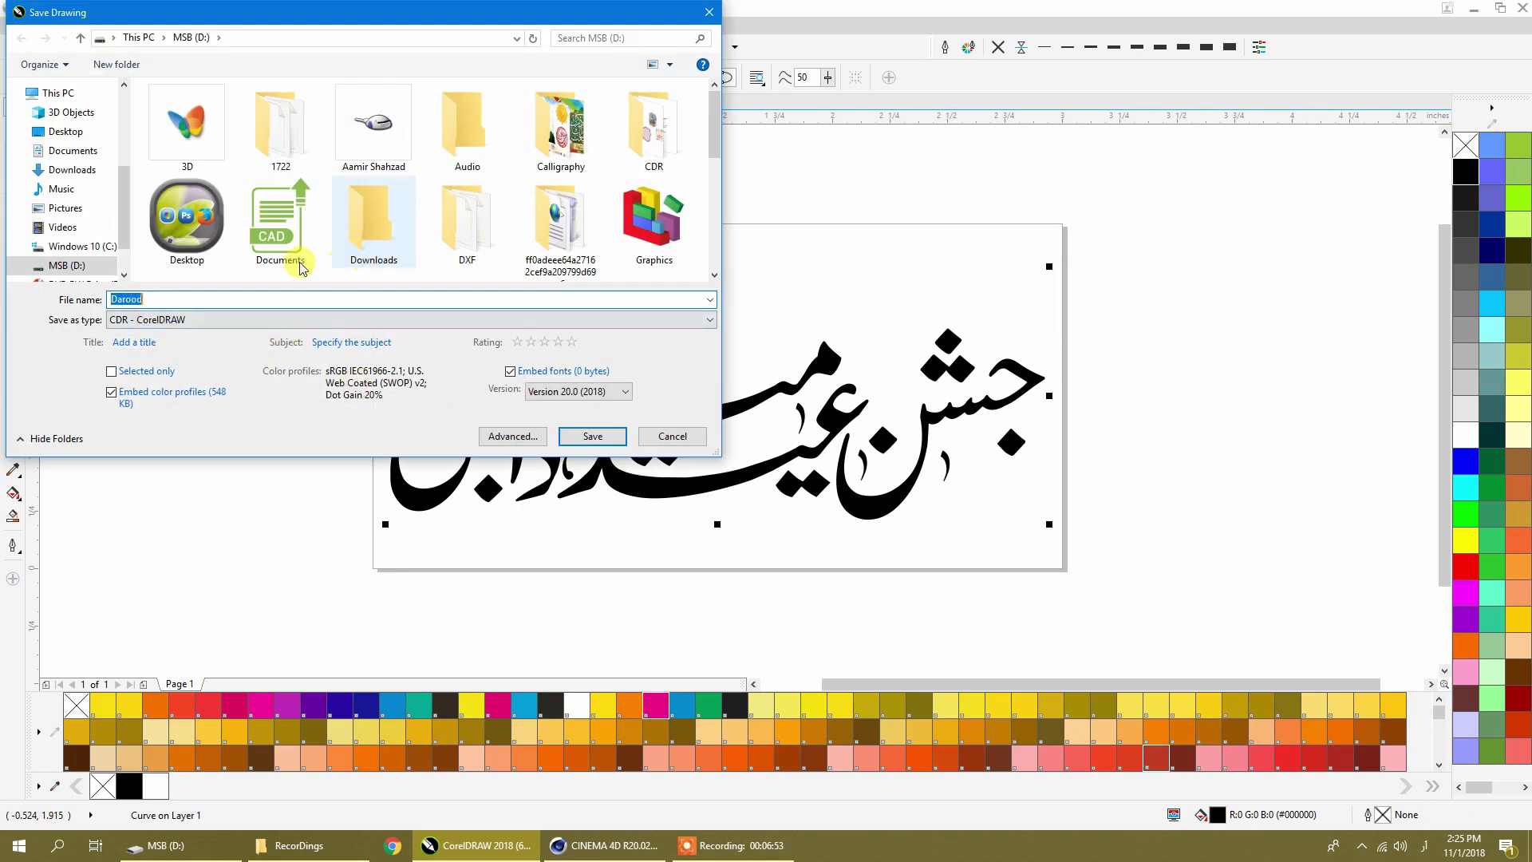
pyautogui.click(129, 319)
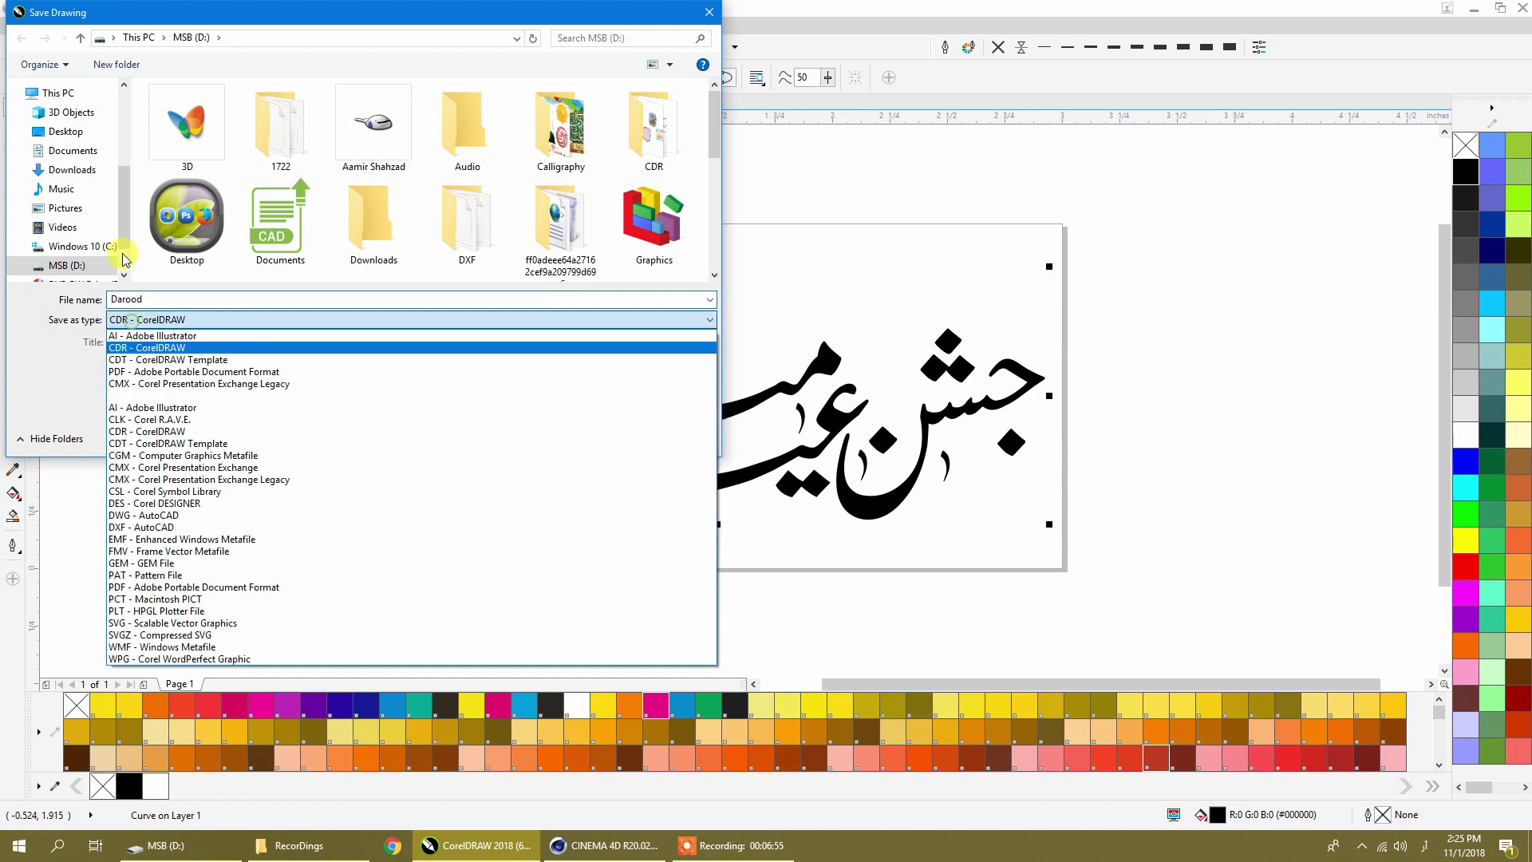
pyautogui.click(120, 339)
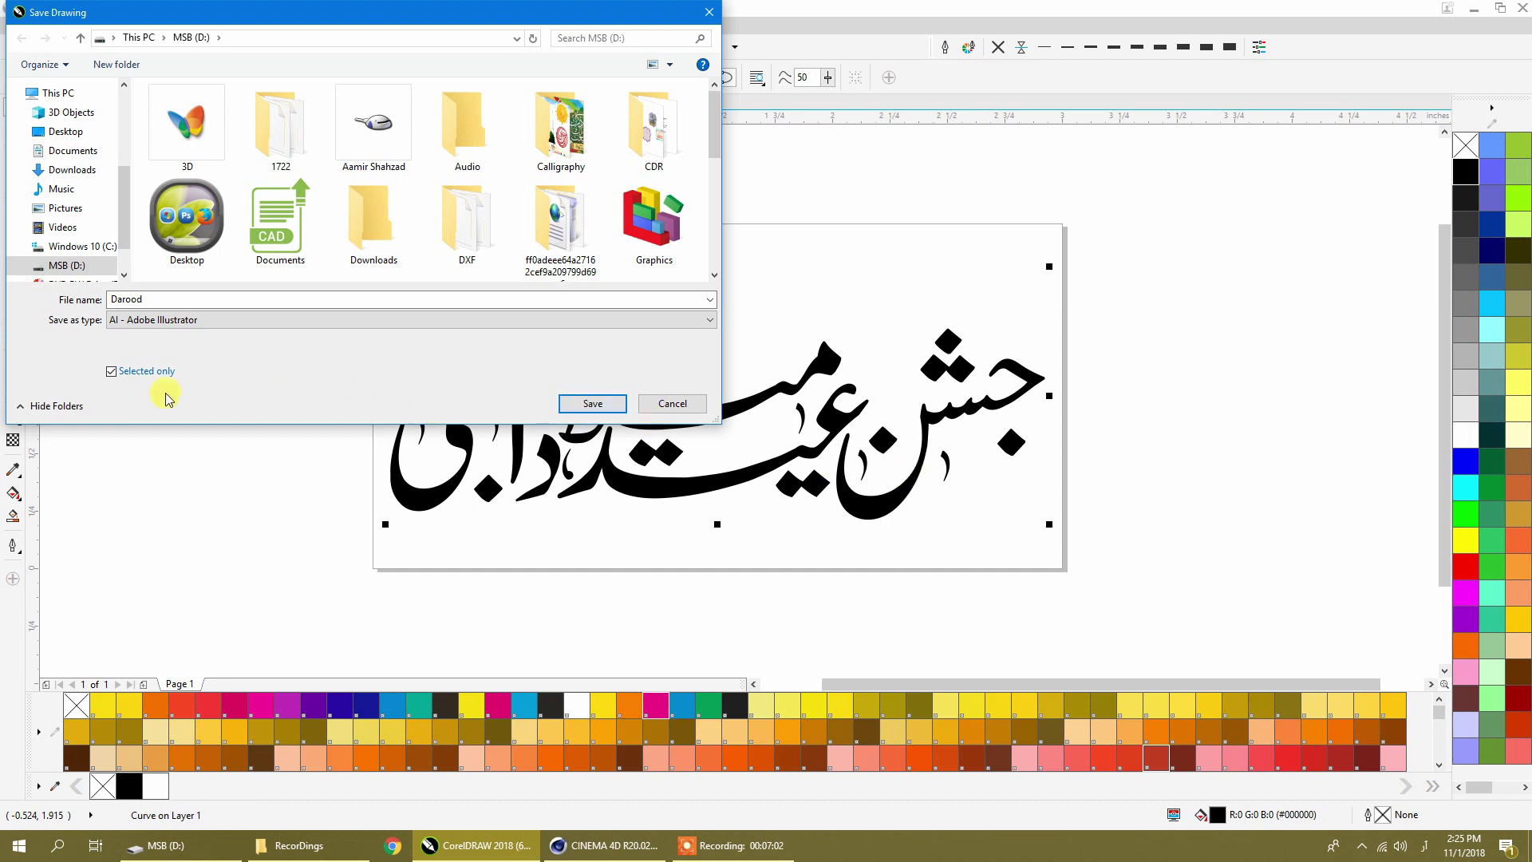
pyautogui.click(613, 408)
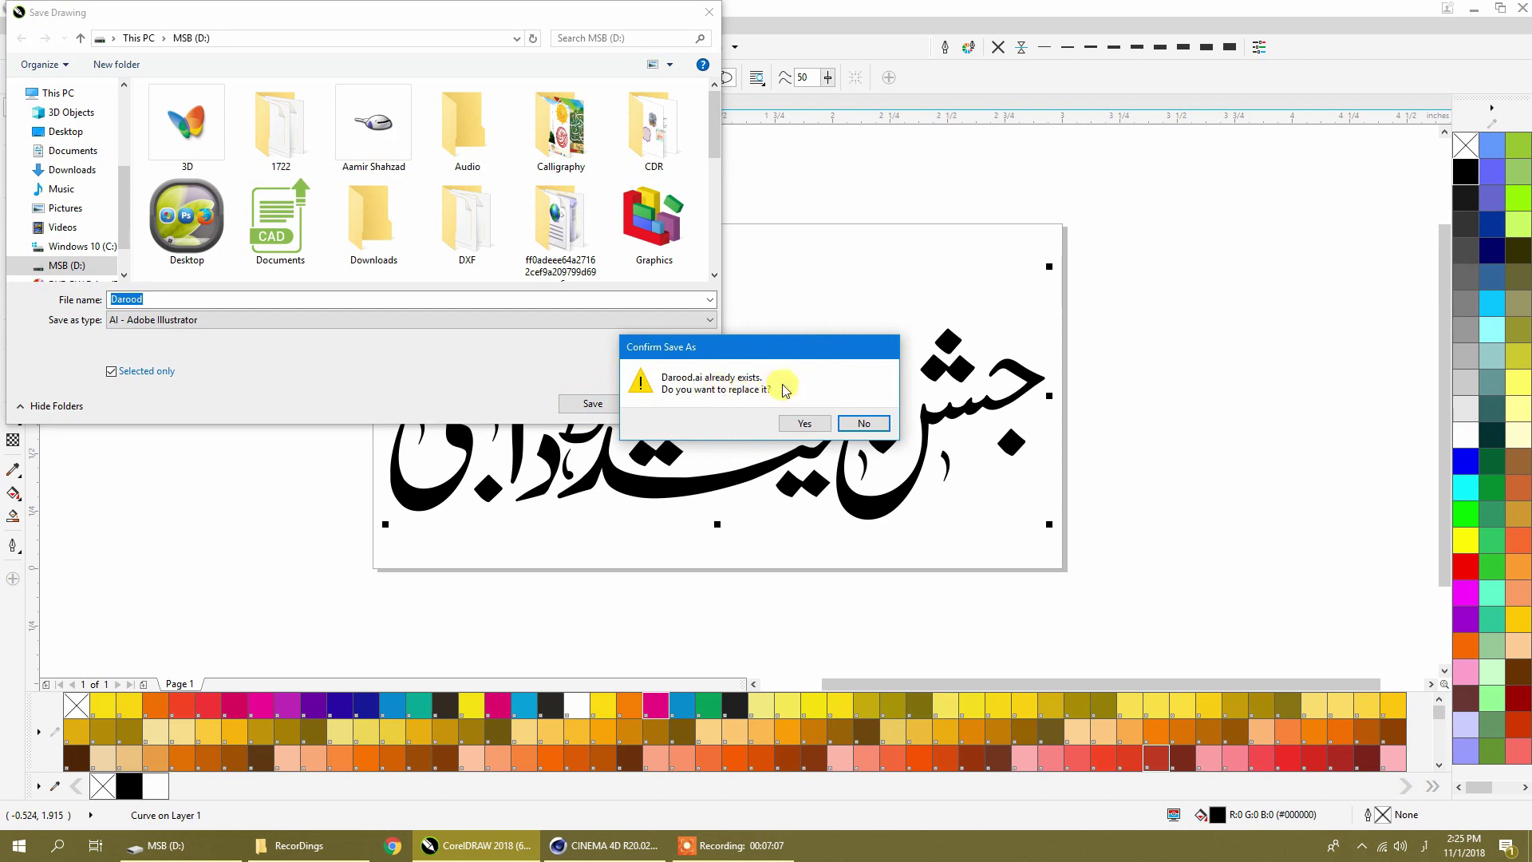
pyautogui.click(839, 422)
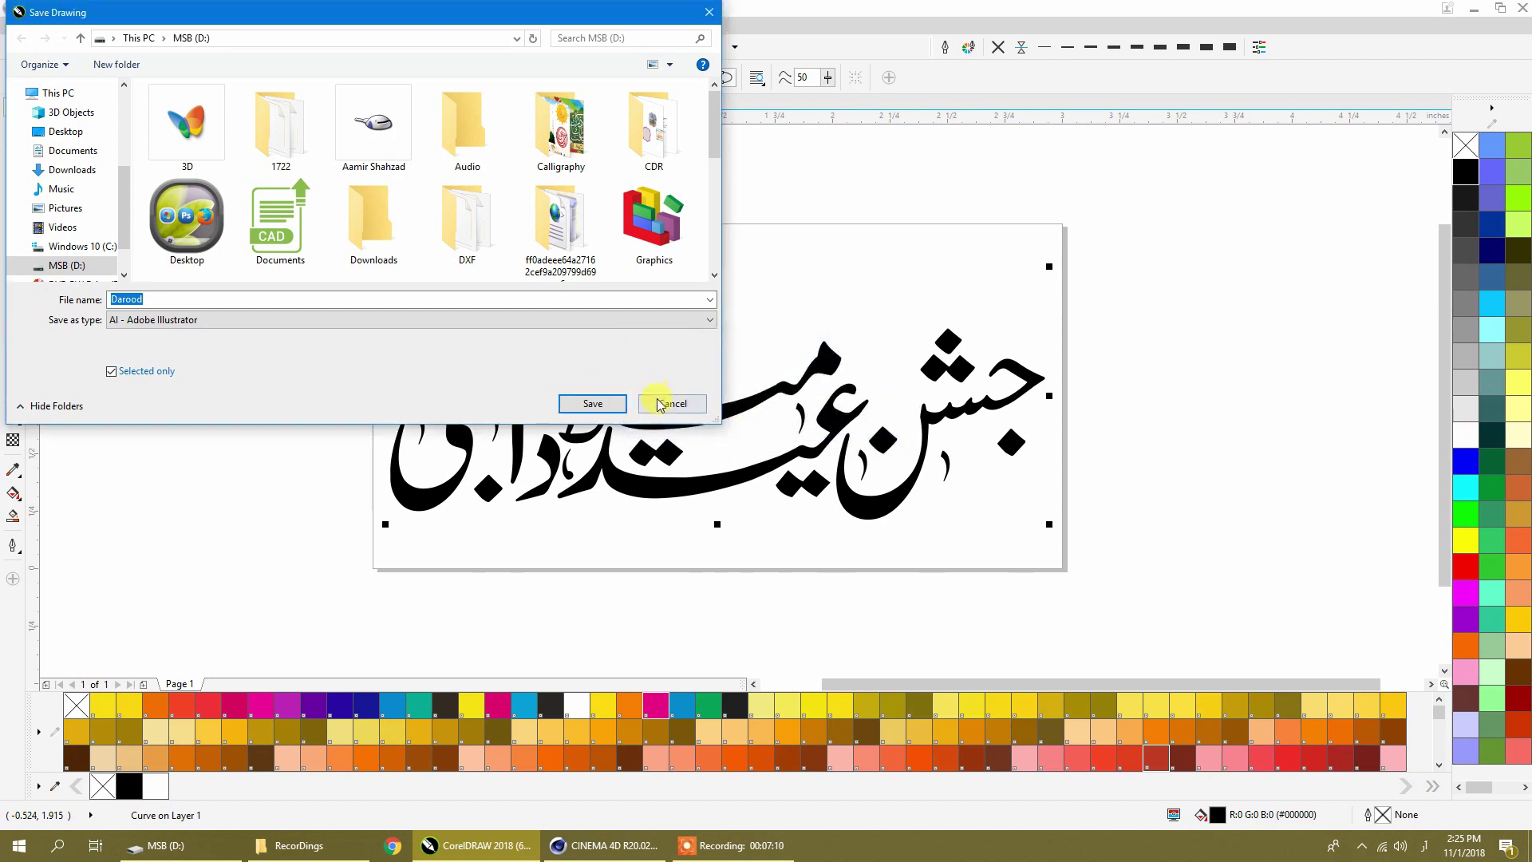
pyautogui.click(662, 405)
# Switch to Cinema 4D and save the open eid.c4d project
pyautogui.click(1146, 267)
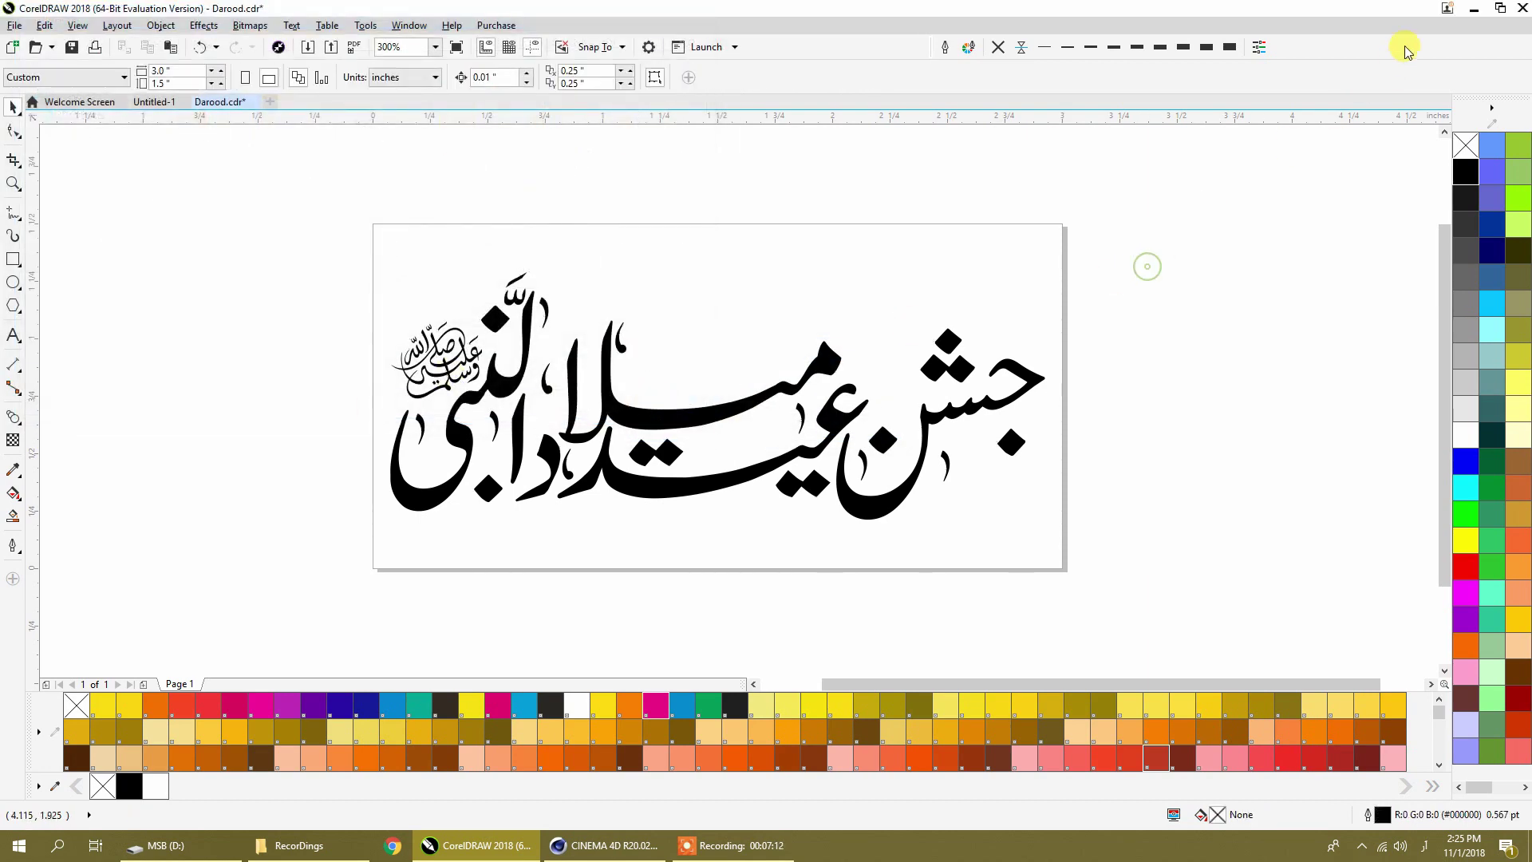
pyautogui.click(1477, 10)
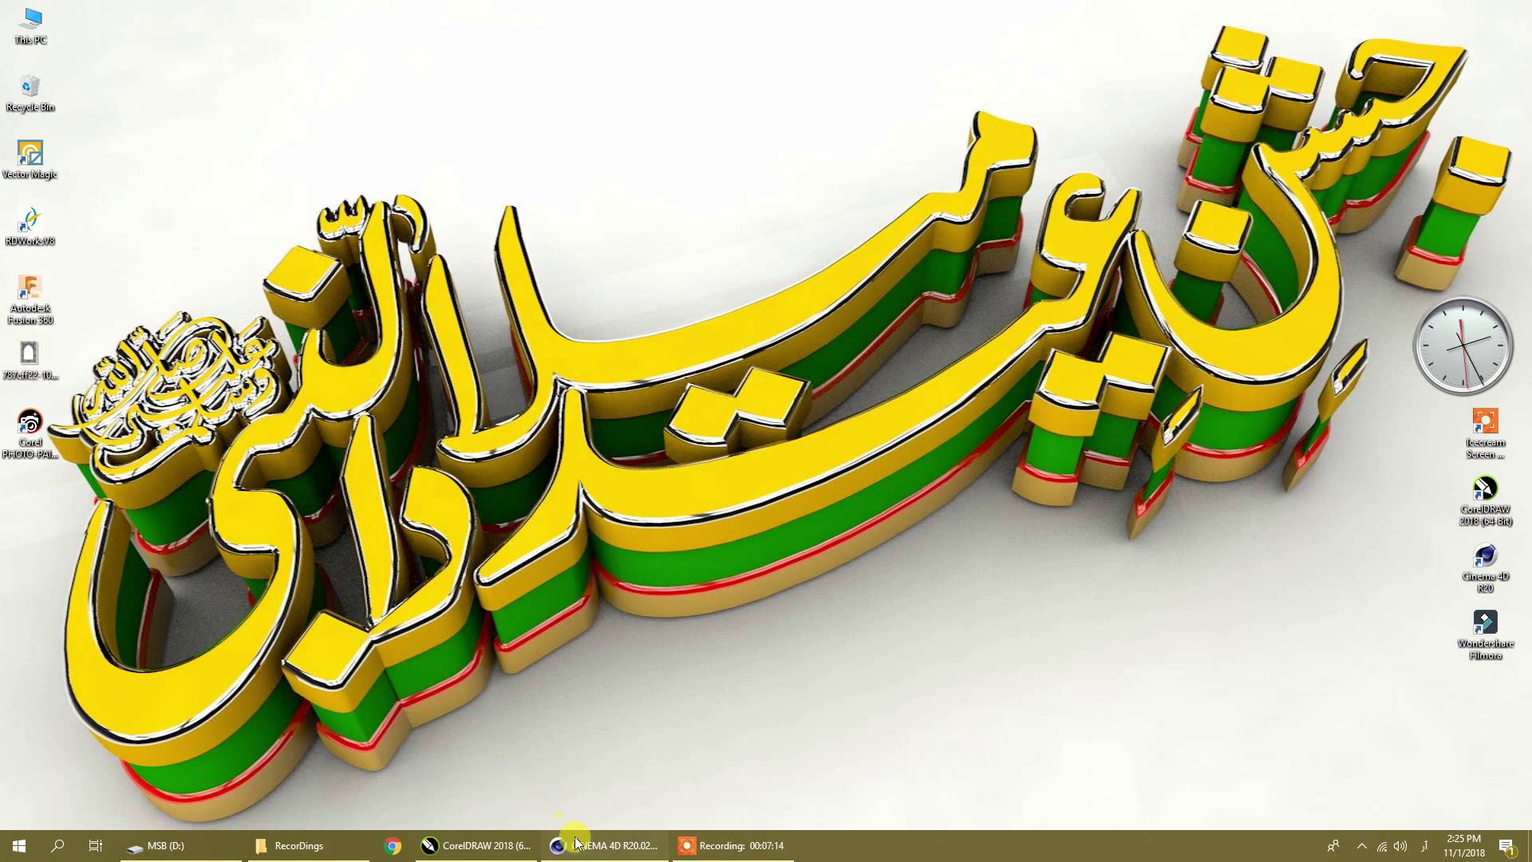
pyautogui.click(604, 845)
pyautogui.click(14, 28)
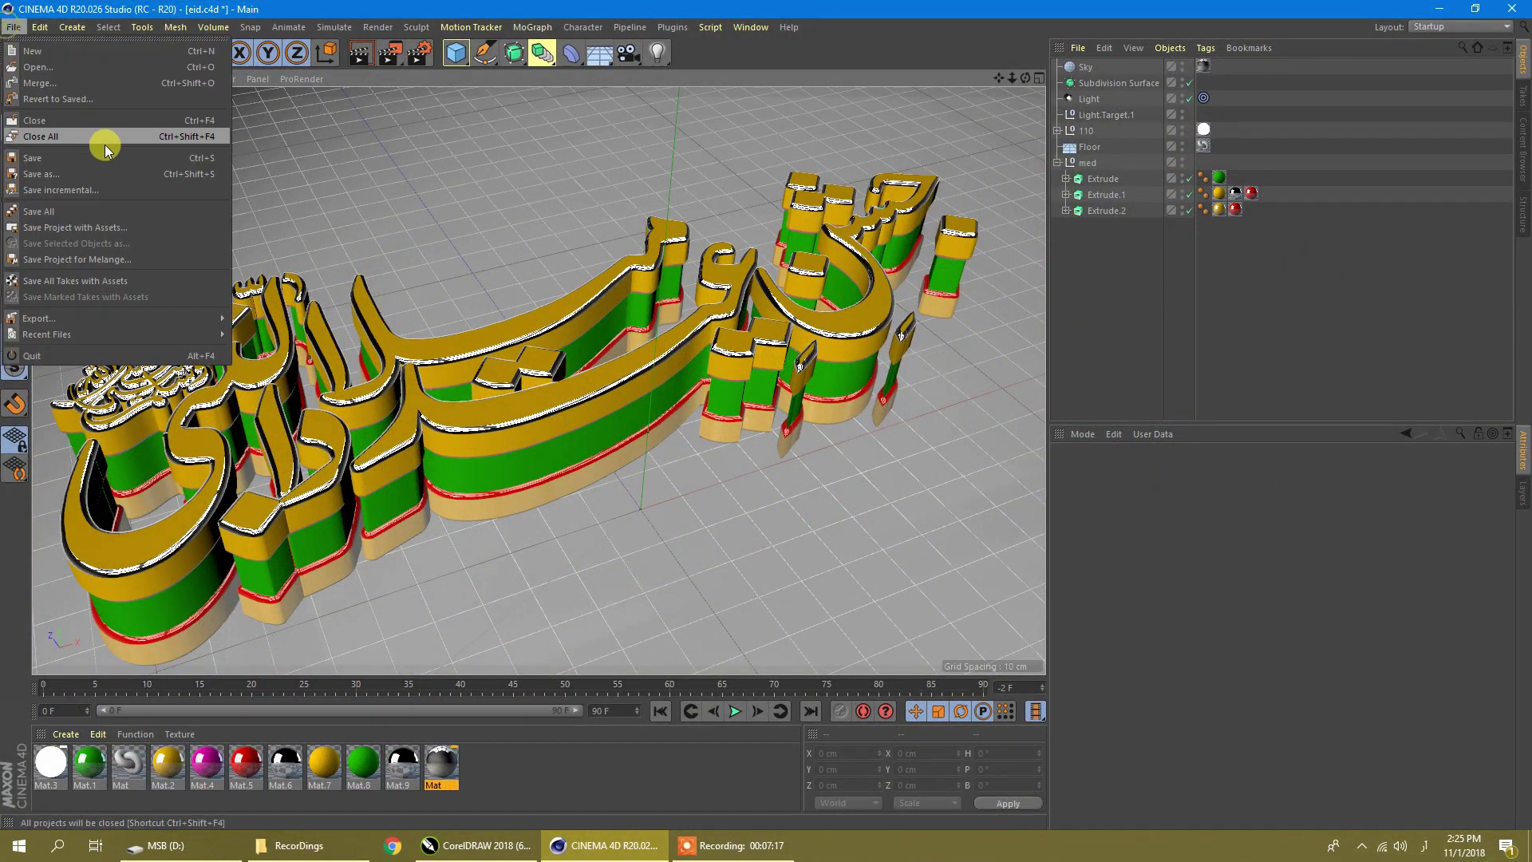
pyautogui.click(53, 162)
# Create a new project and merge Darood.ai from the MSB (D:) drive into it
pyautogui.click(14, 27)
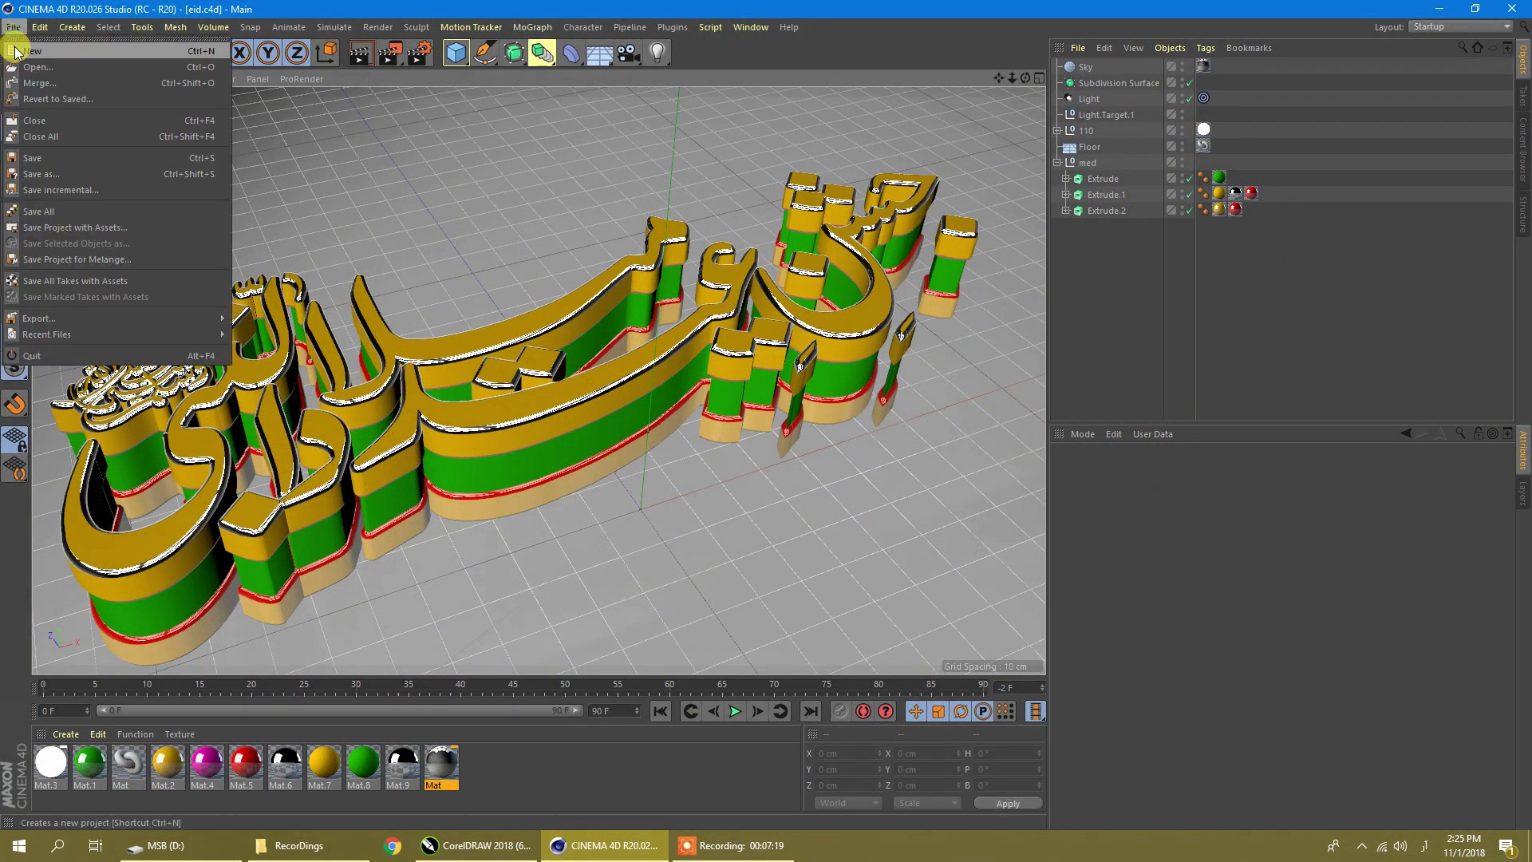
pyautogui.click(36, 37)
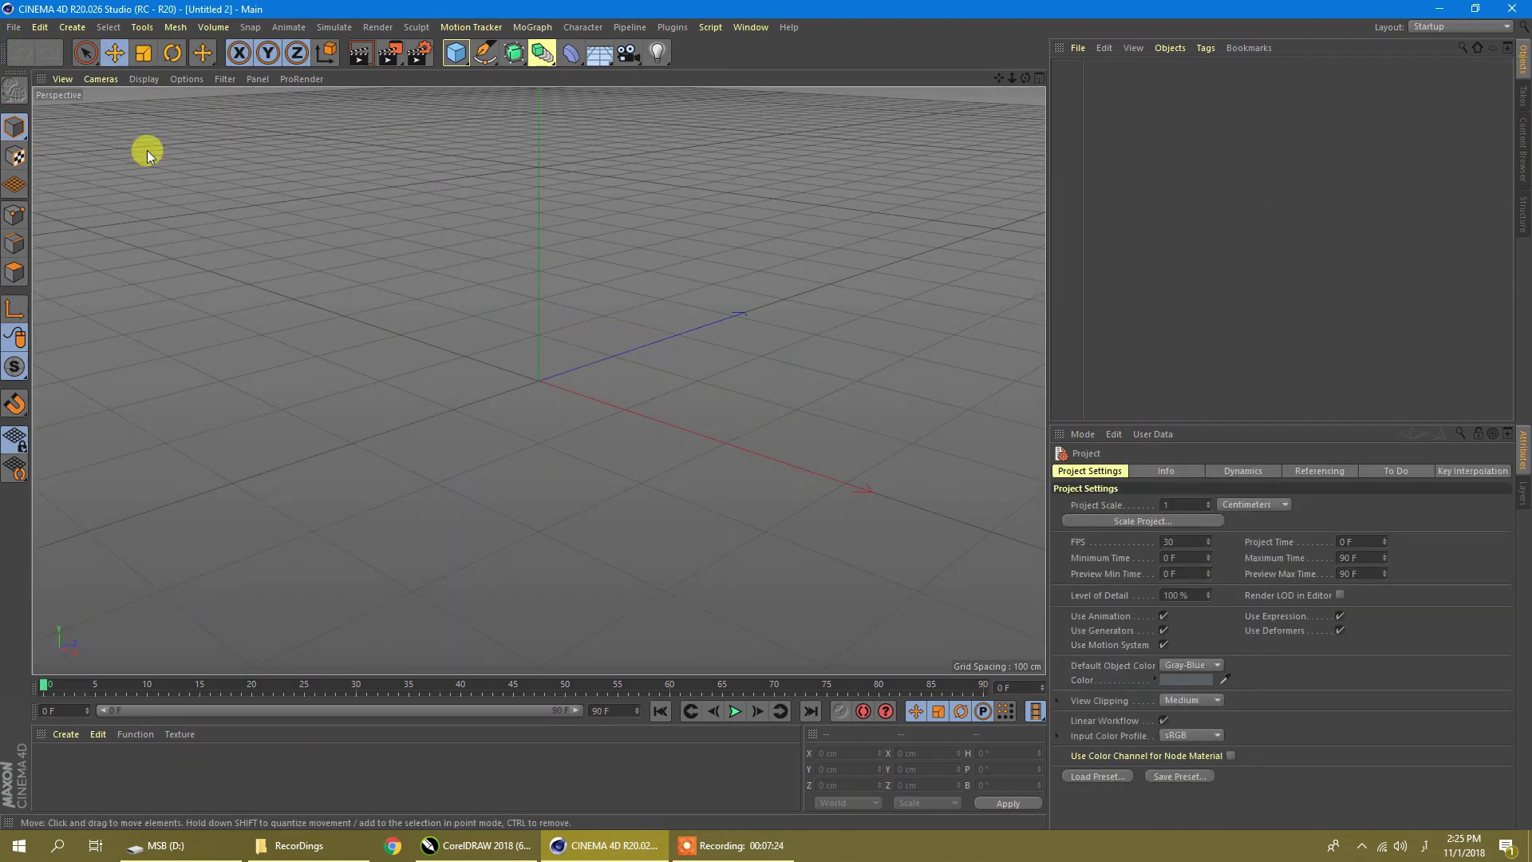
pyautogui.click(14, 27)
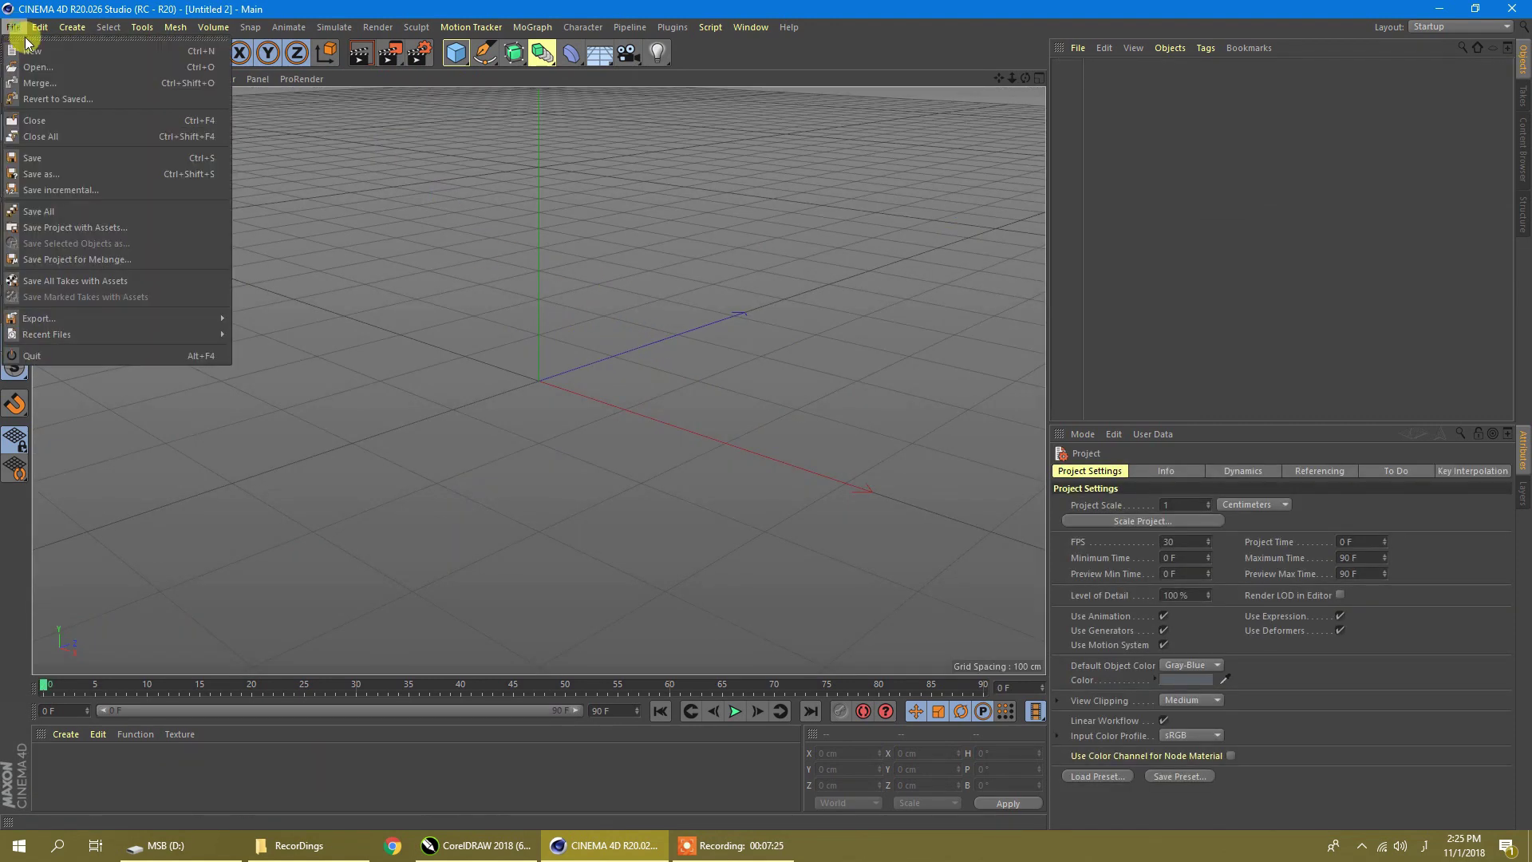
pyautogui.click(48, 85)
pyautogui.scroll(-2, 489, 259)
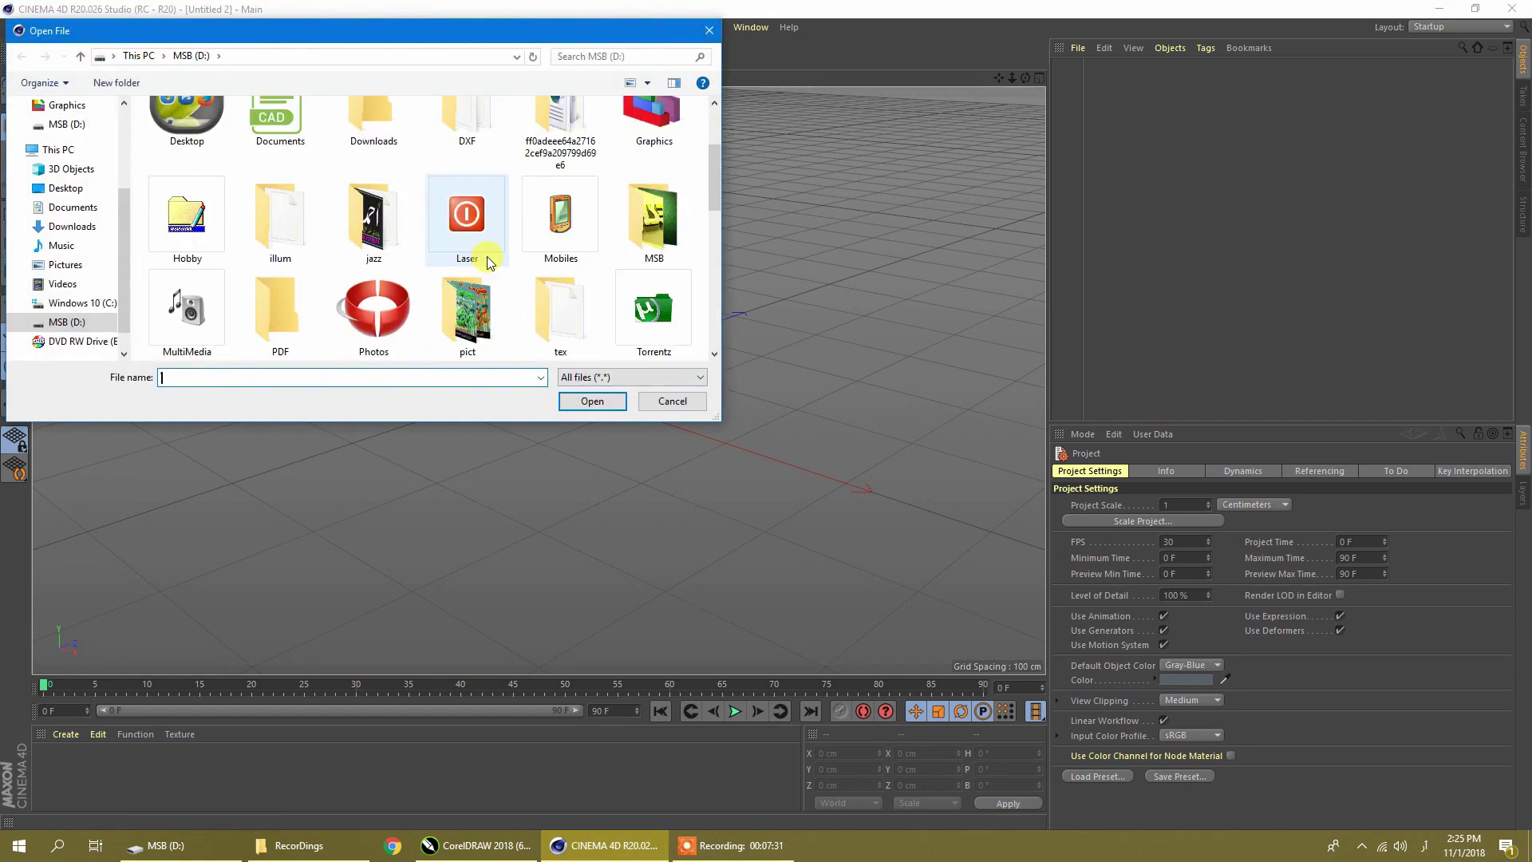
pyautogui.click(294, 348)
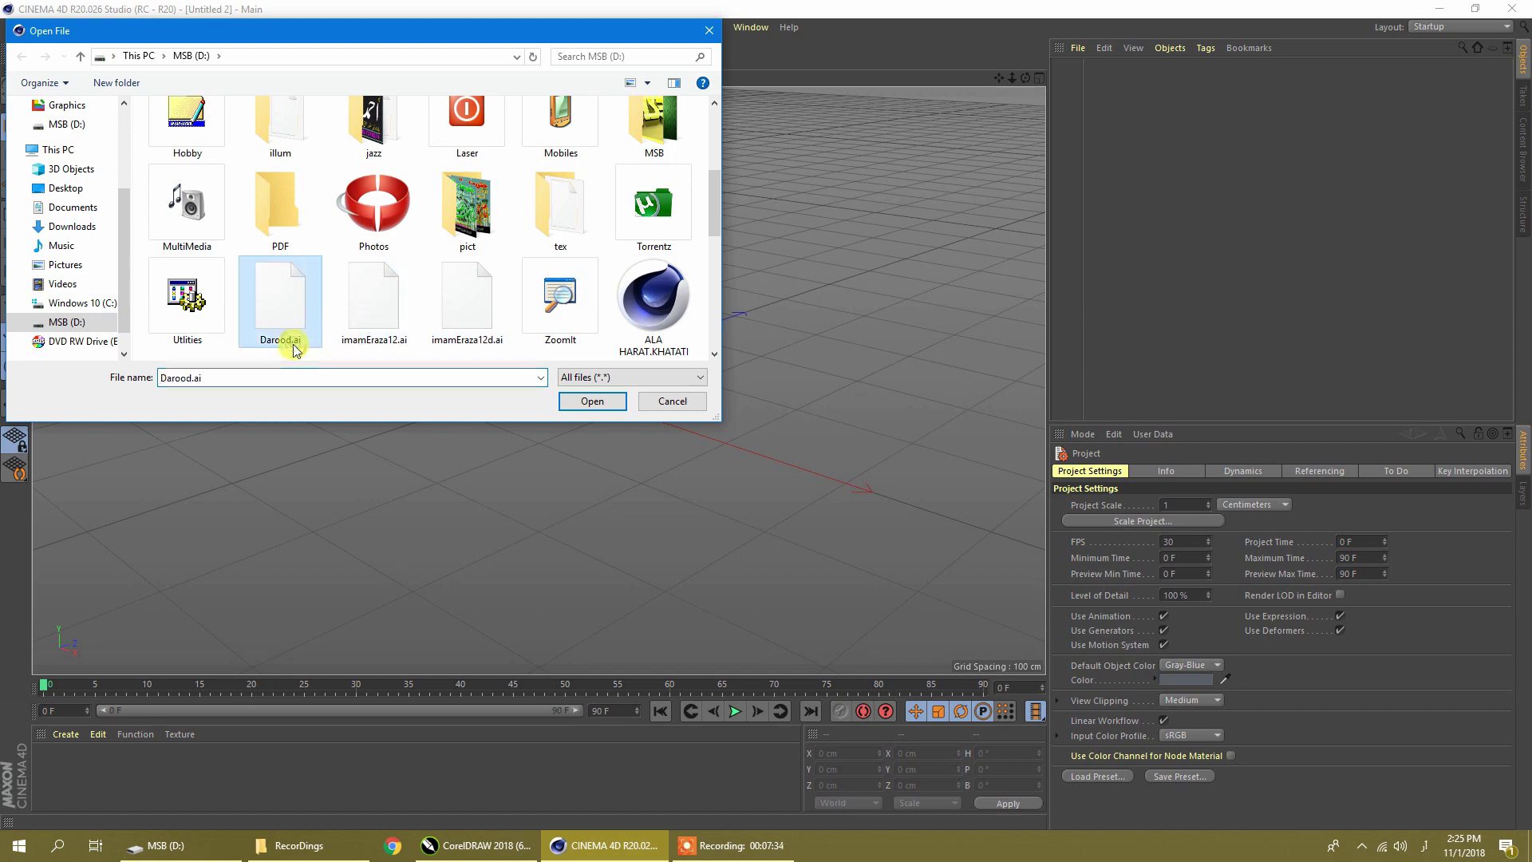
pyautogui.click(590, 401)
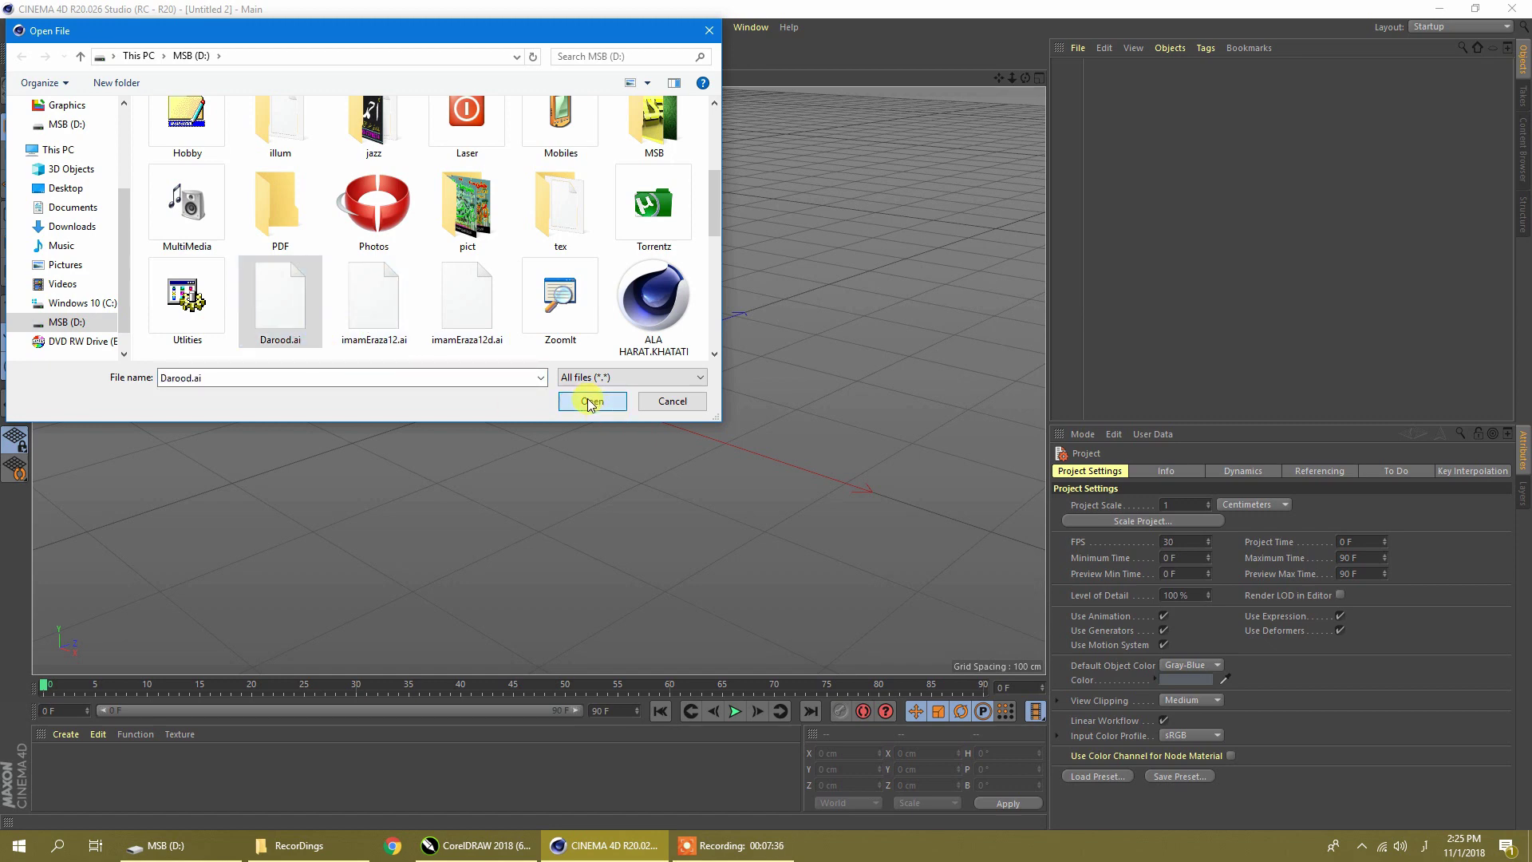
pyautogui.click(560, 571)
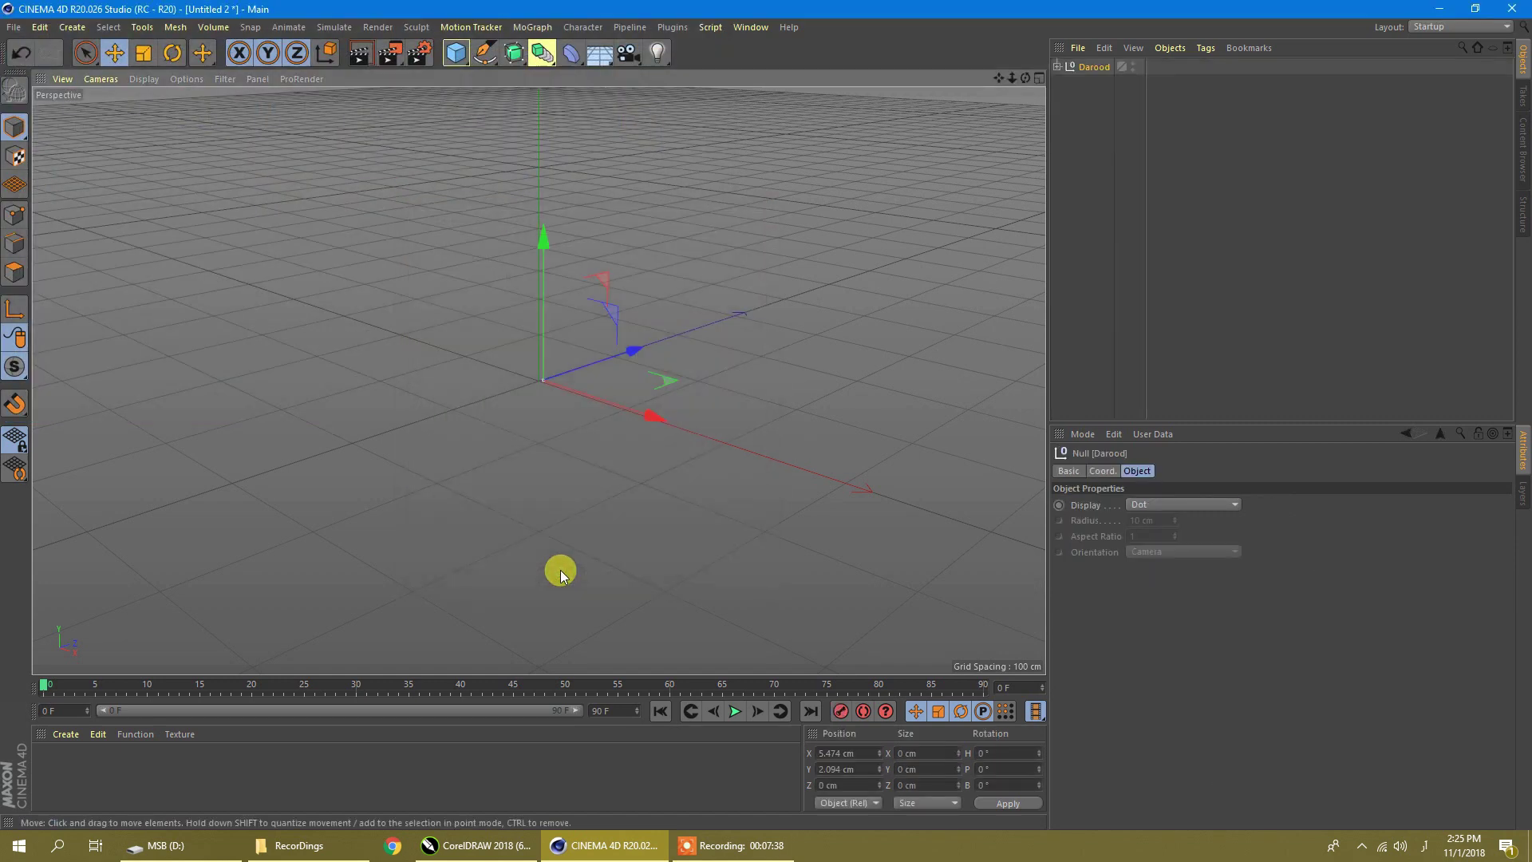
# Enlarge the imported Darood group many times over in its X and Y directions with the Scale tool
pyautogui.scroll(7, 539, 383)
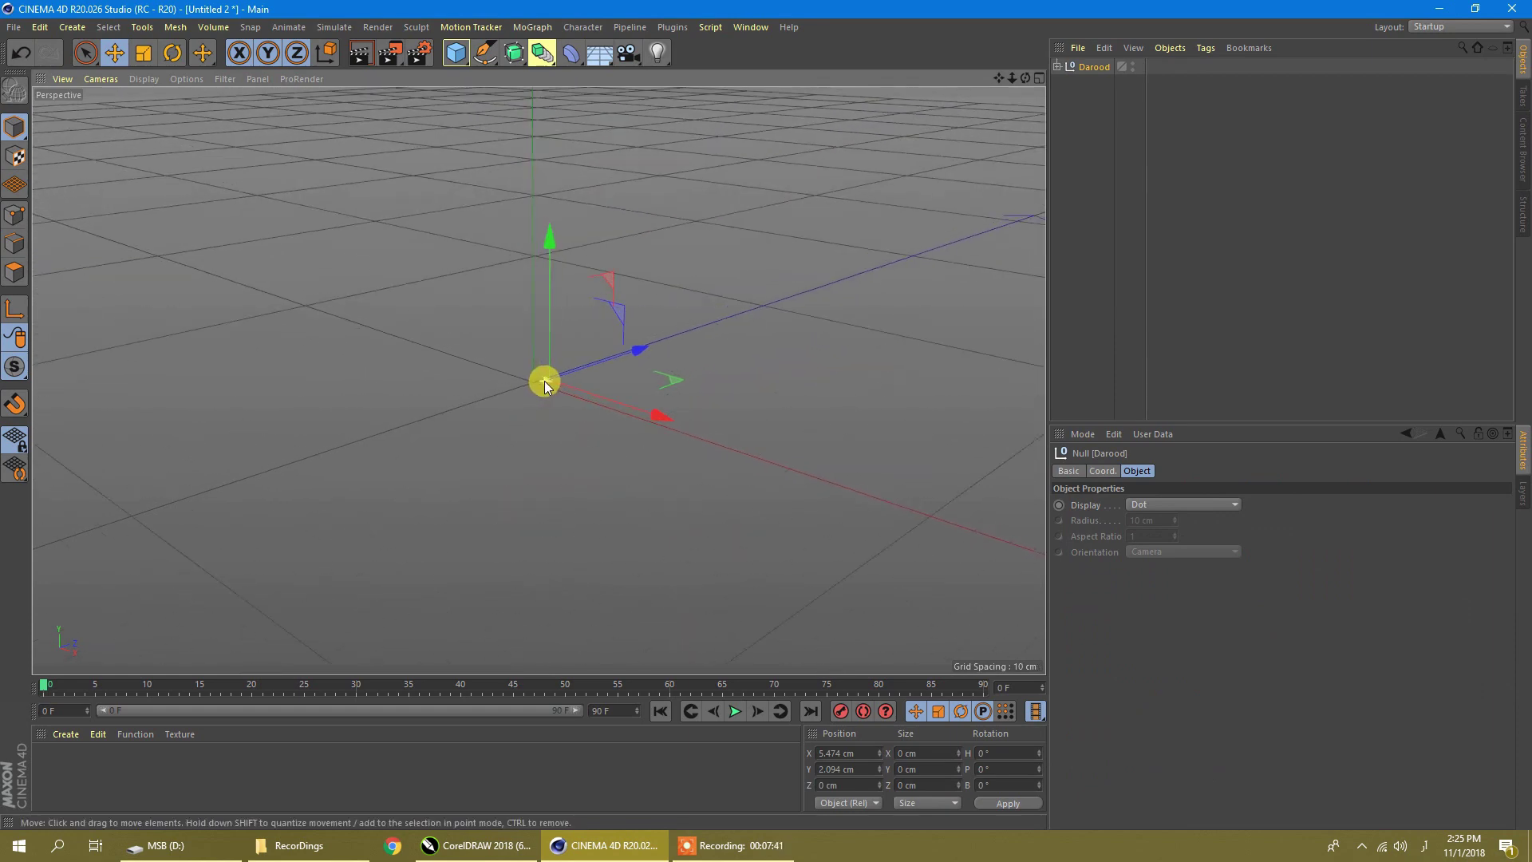
pyautogui.scroll(-2, 538, 403)
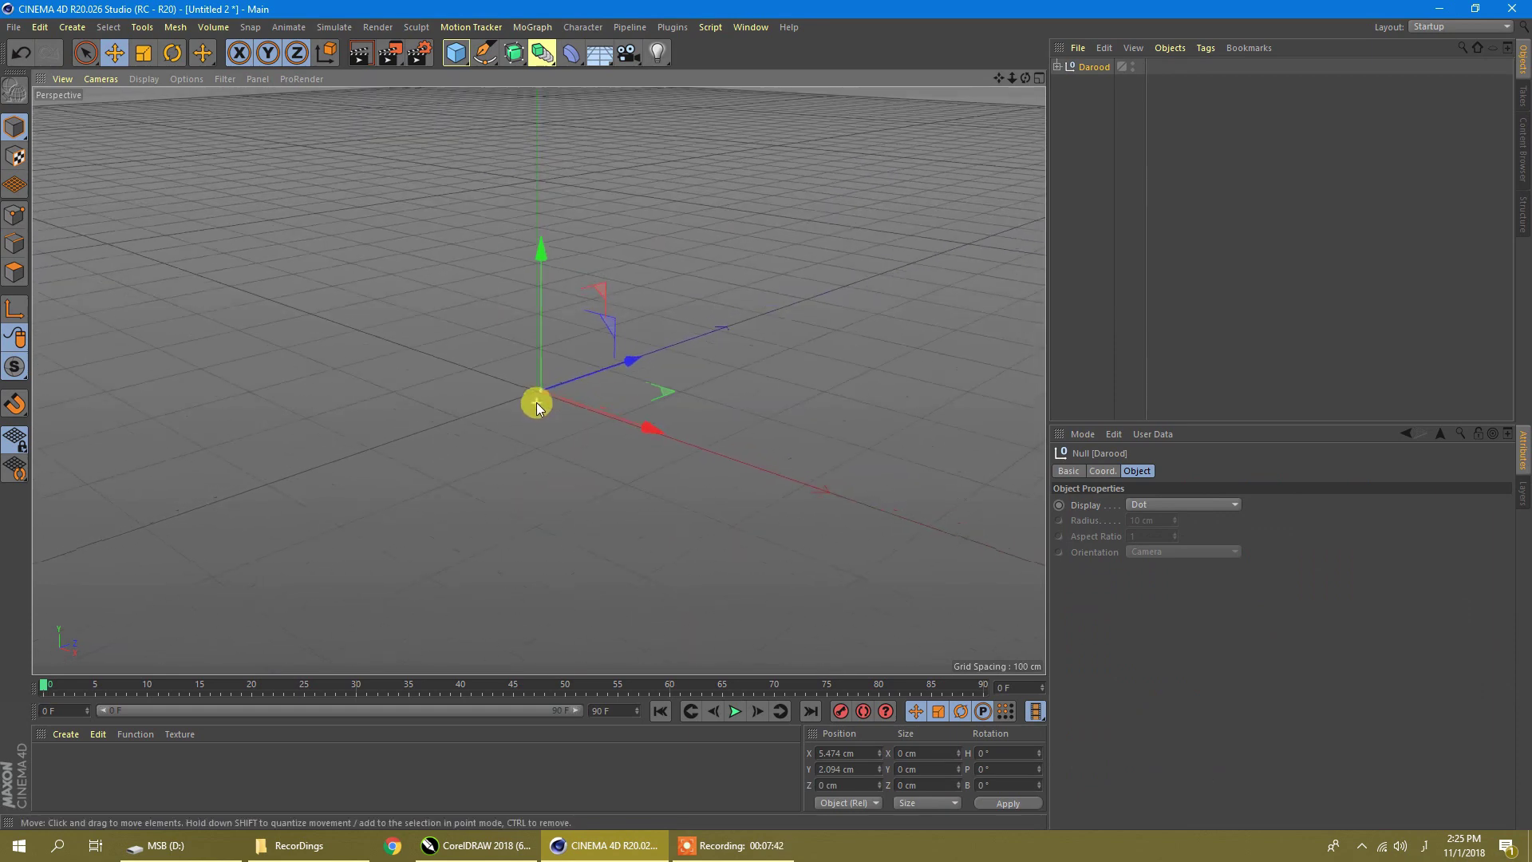
pyautogui.click(141, 54)
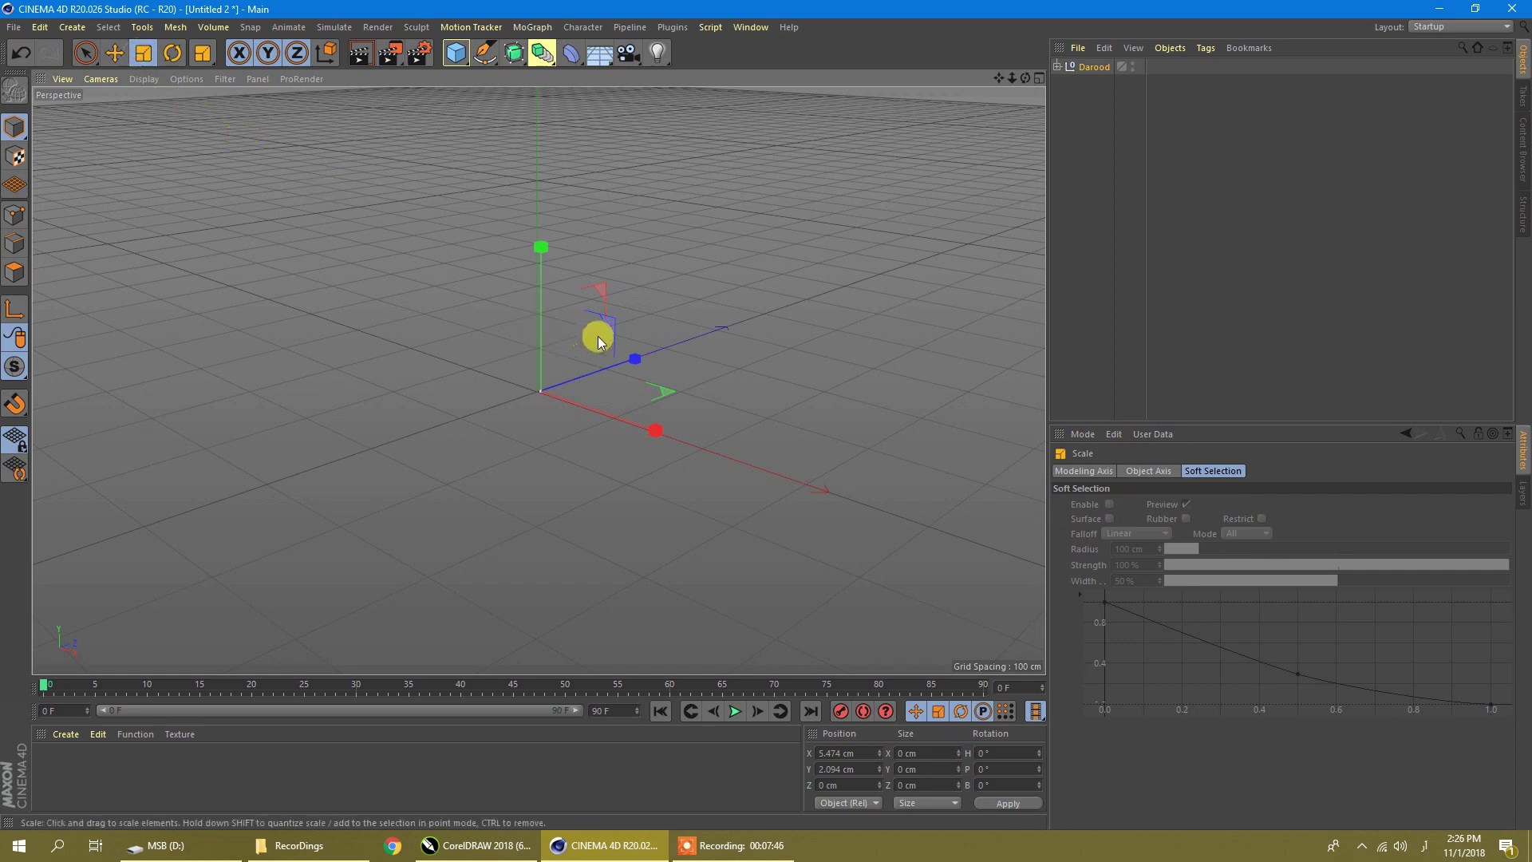
pyautogui.moveTo(610, 325); pyautogui.dragTo(884, 141)
pyautogui.moveTo(630, 318); pyautogui.dragTo(937, 136)
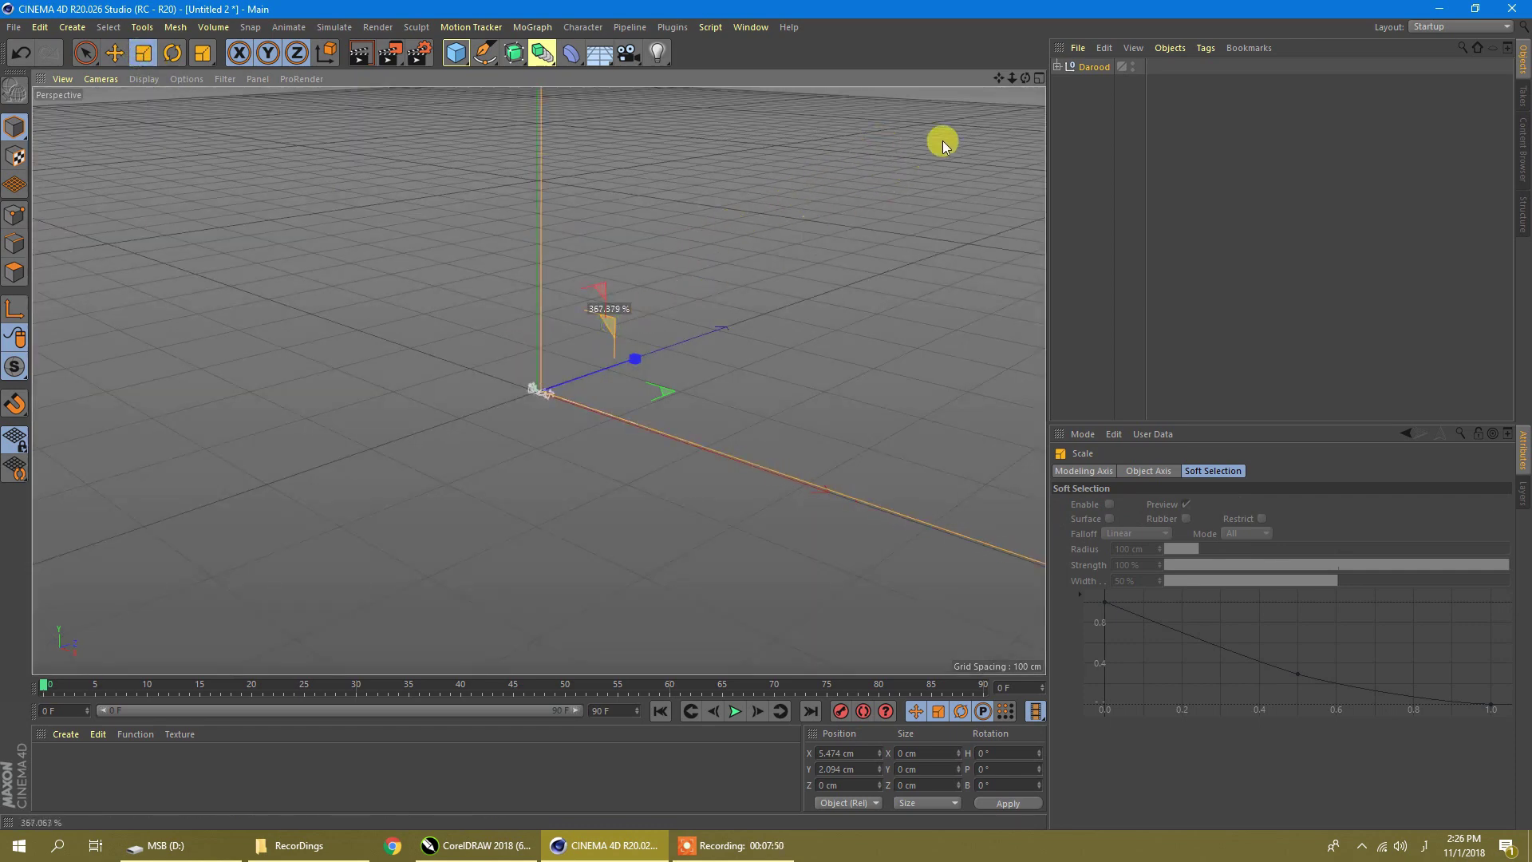
pyautogui.moveTo(625, 304); pyautogui.dragTo(877, 160)
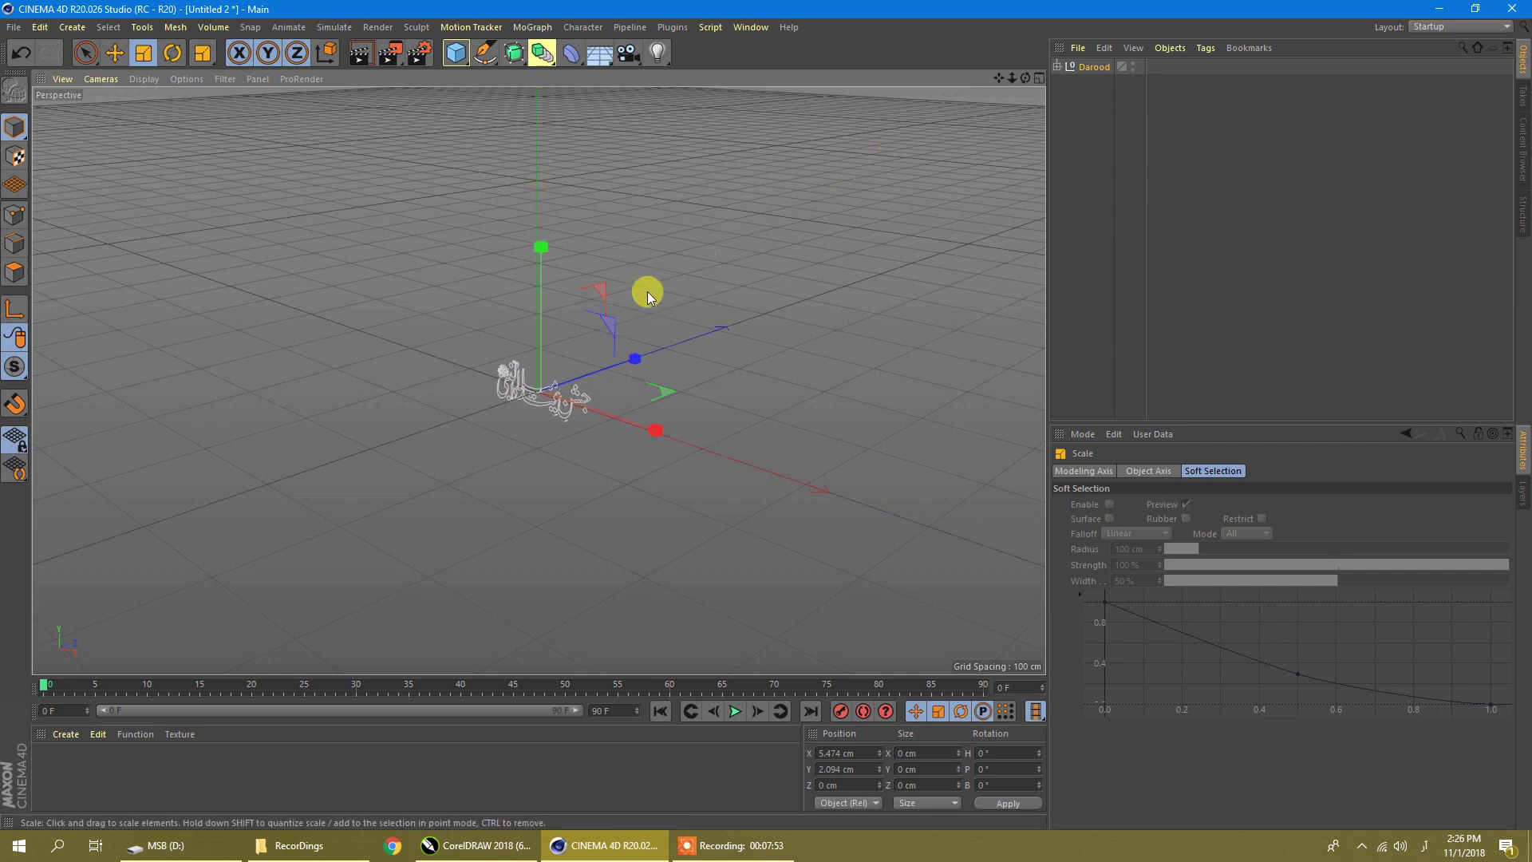
pyautogui.moveTo(608, 332); pyautogui.dragTo(673, 271)
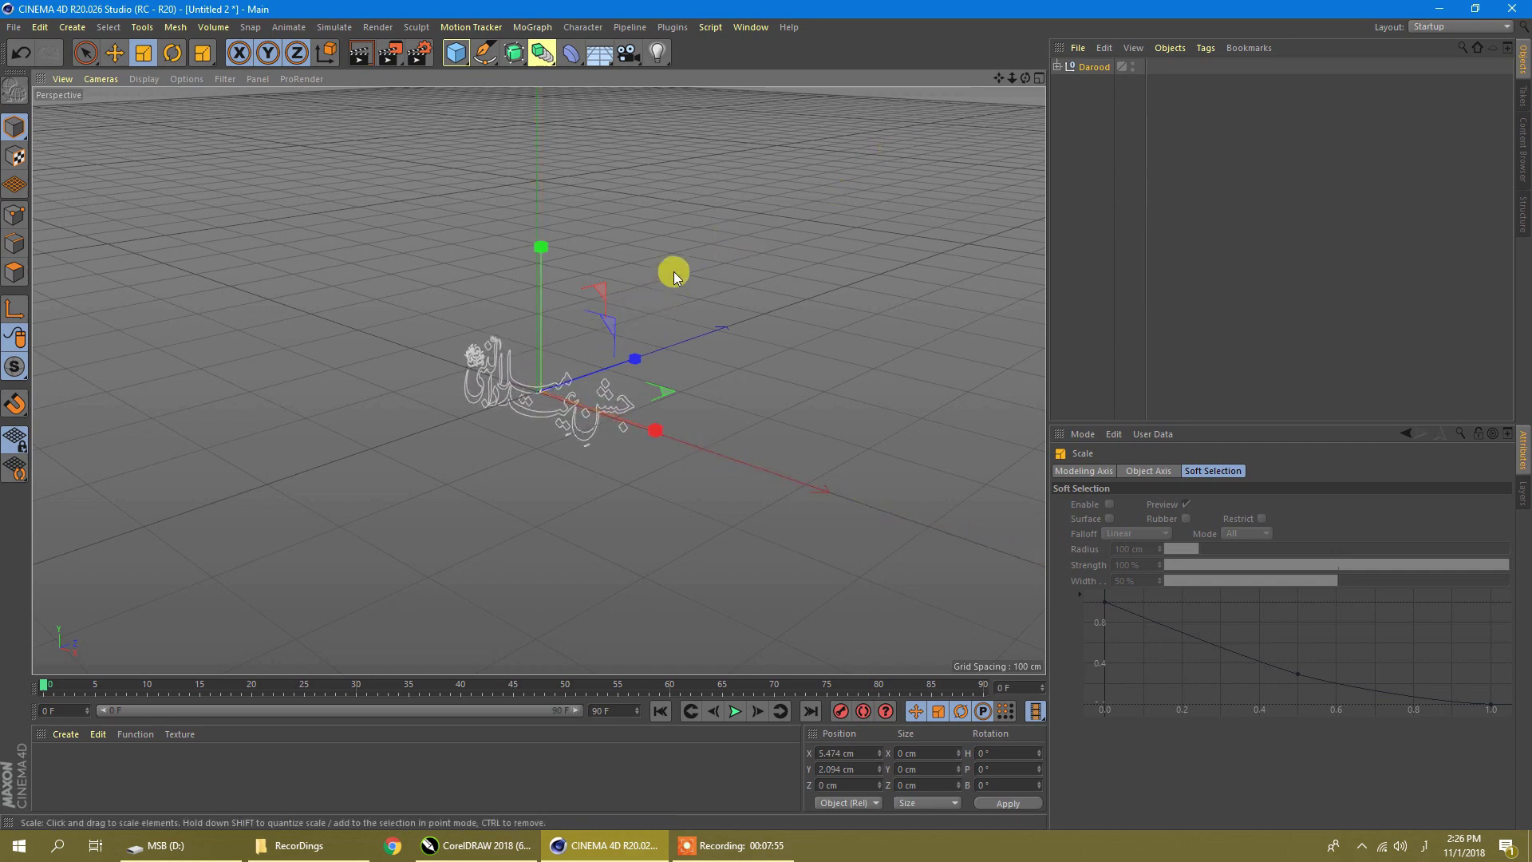
# Move the Darood group up in the front view to about Y 40 cm so the lettering rests on the horizontal axis
pyautogui.middleClick(375, 299)
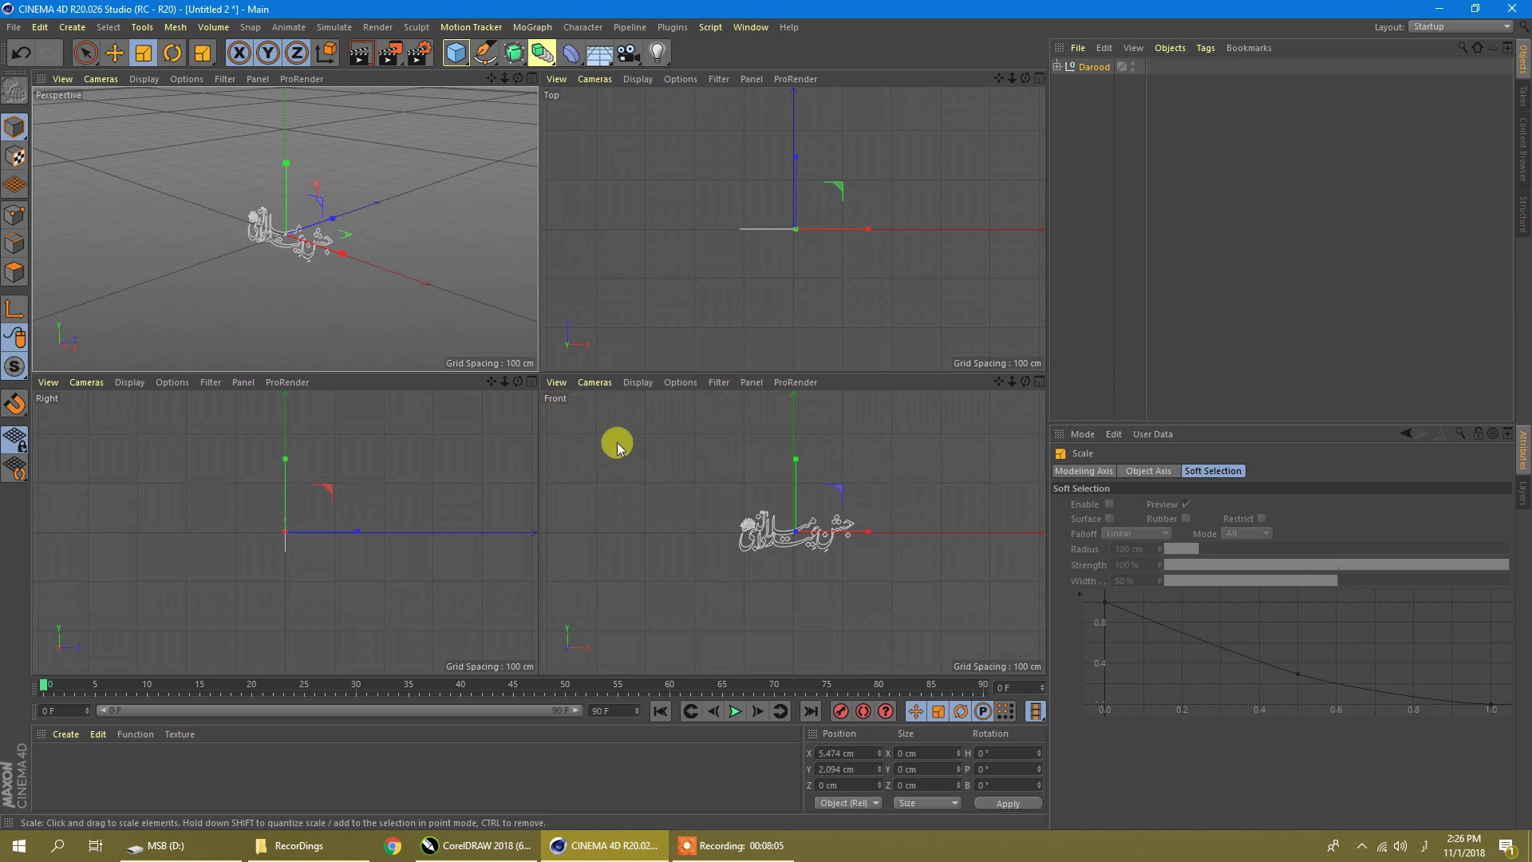
pyautogui.middleClick(681, 503)
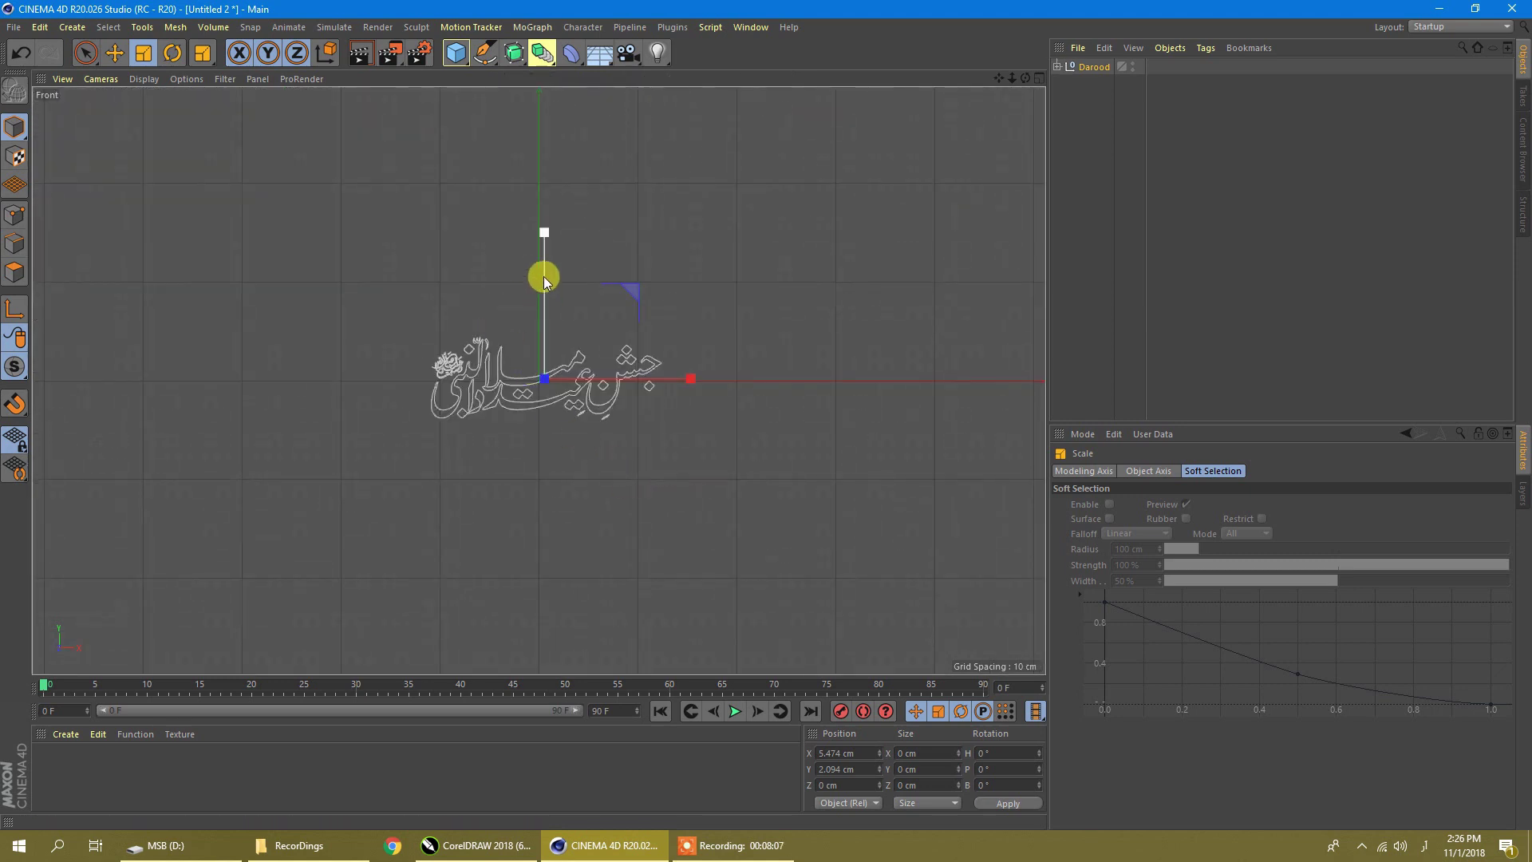
pyautogui.click(113, 54)
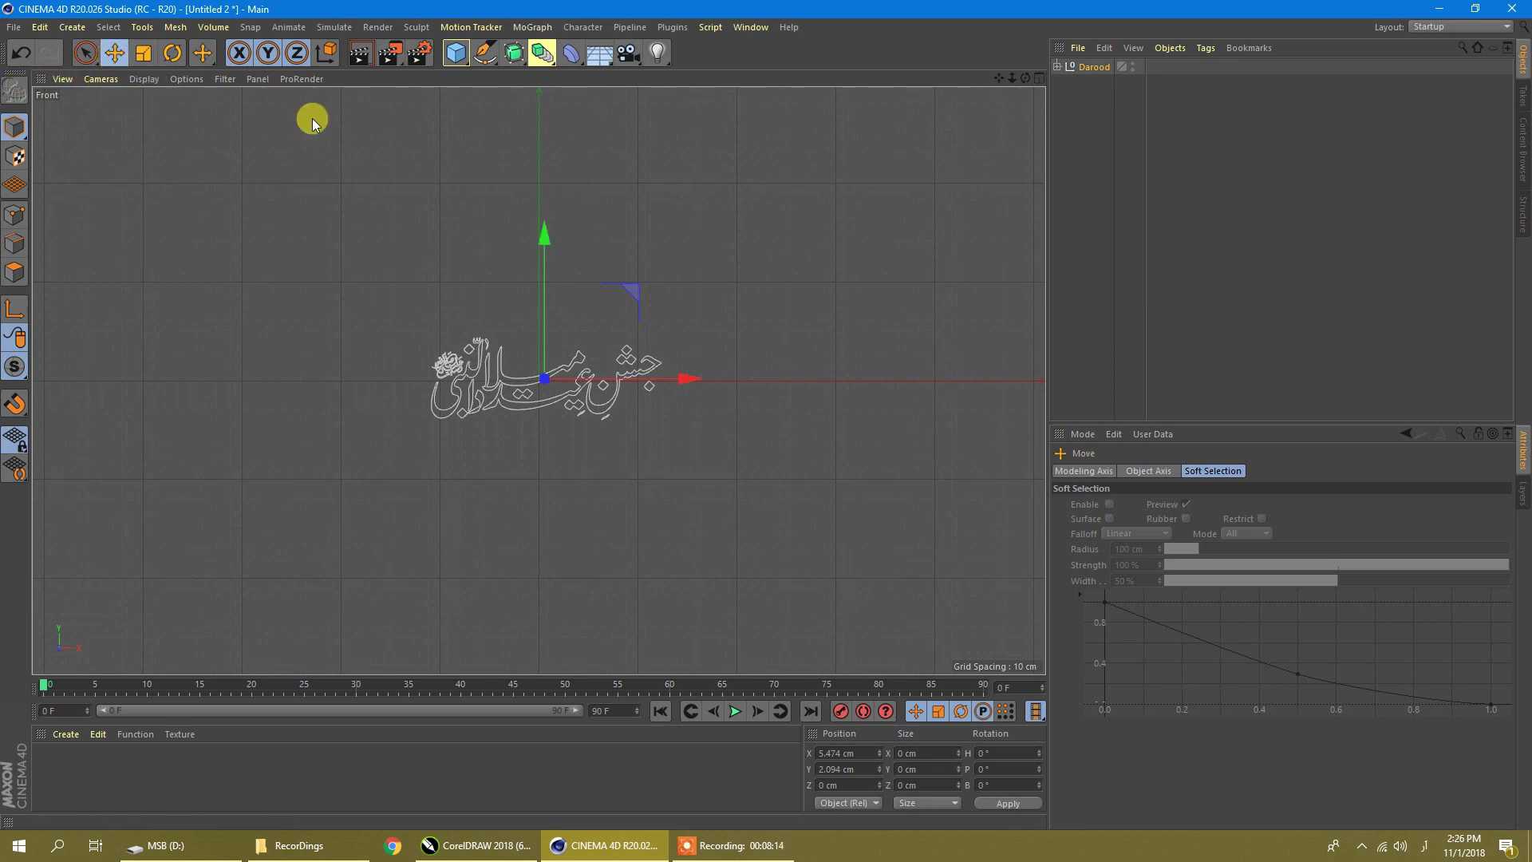
pyautogui.scroll(6, 527, 351)
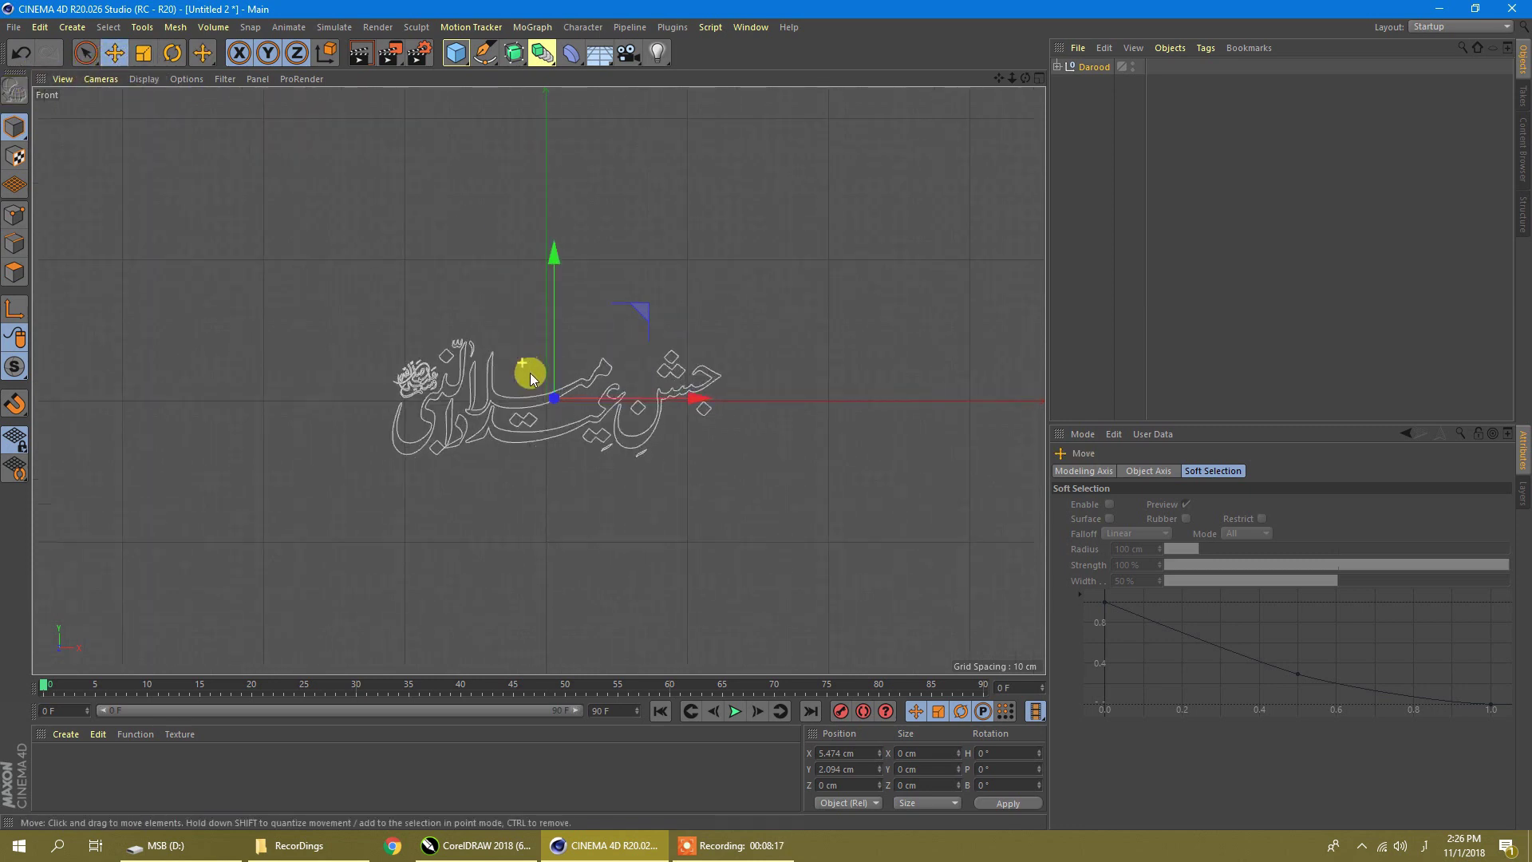
pyautogui.scroll(2, 533, 379)
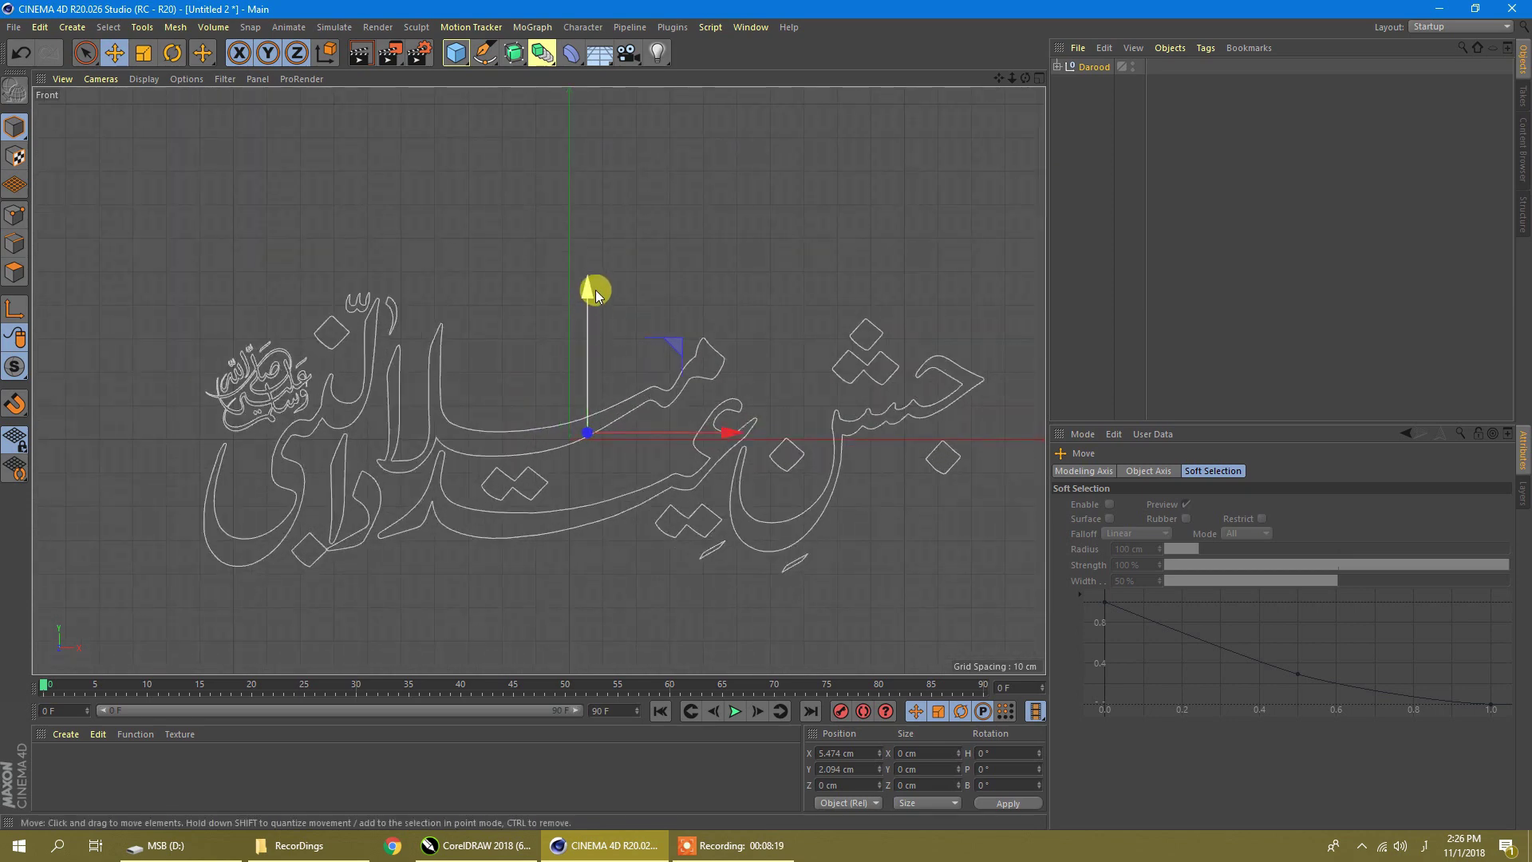
pyautogui.moveTo(595, 290); pyautogui.dragTo(597, 158)
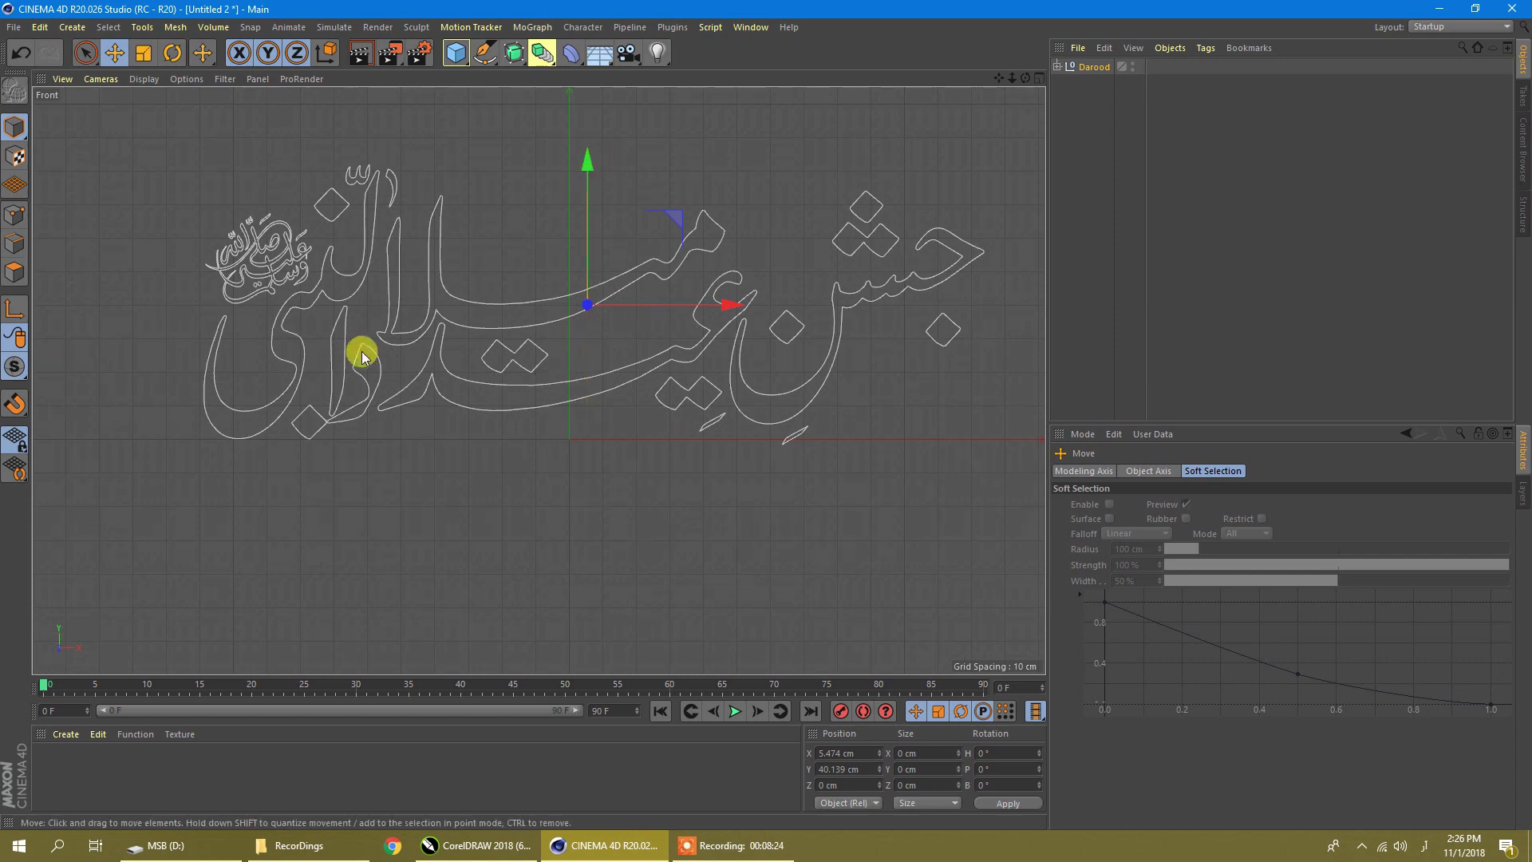
pyautogui.scroll(1, 303, 454)
pyautogui.scroll(1, 302, 455)
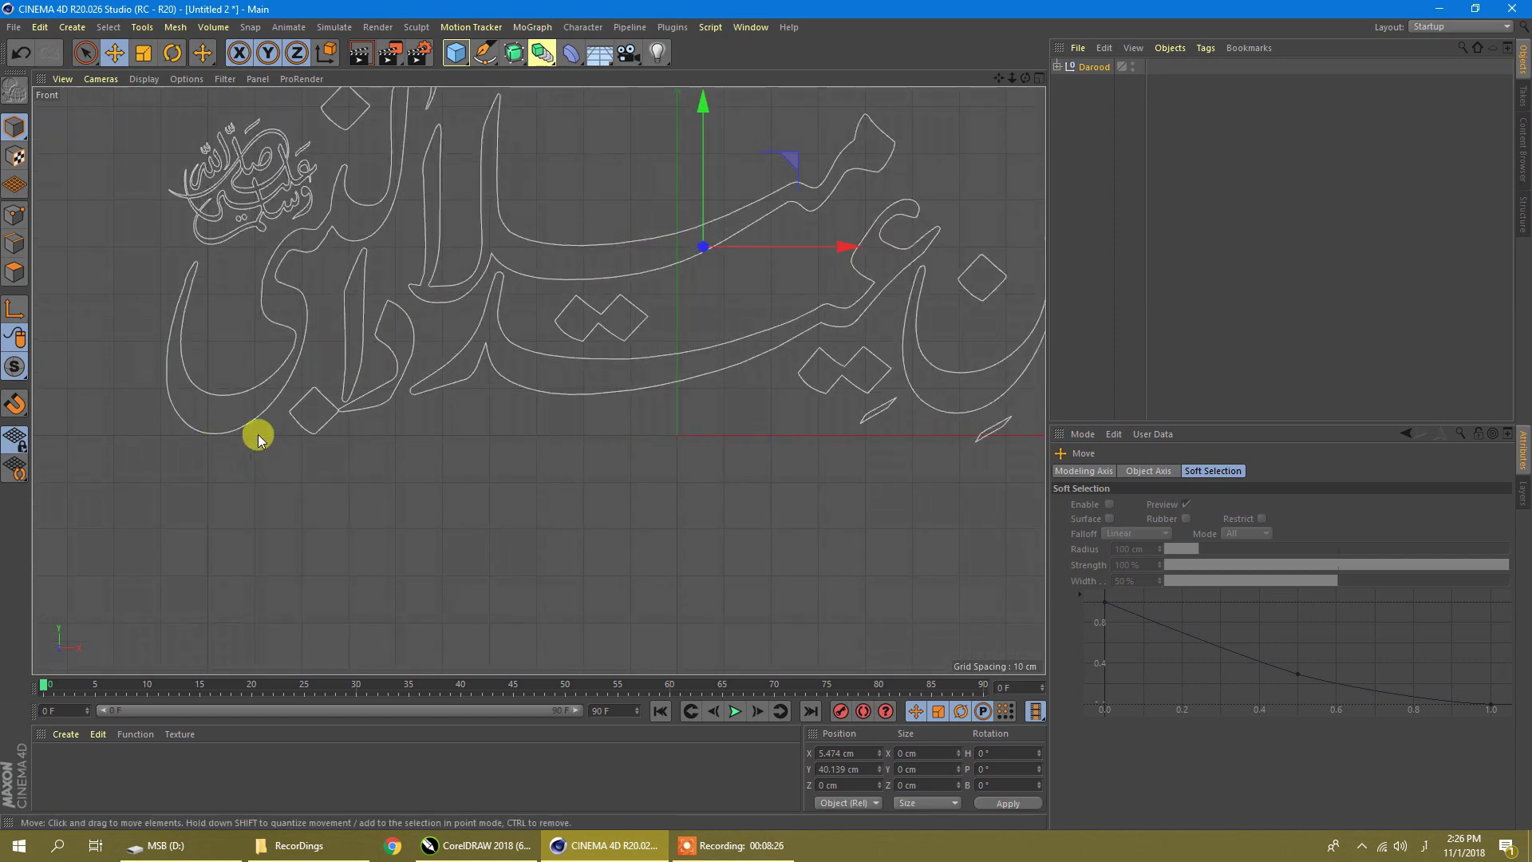
pyautogui.scroll(4, 247, 428)
pyautogui.scroll(-3, 289, 447)
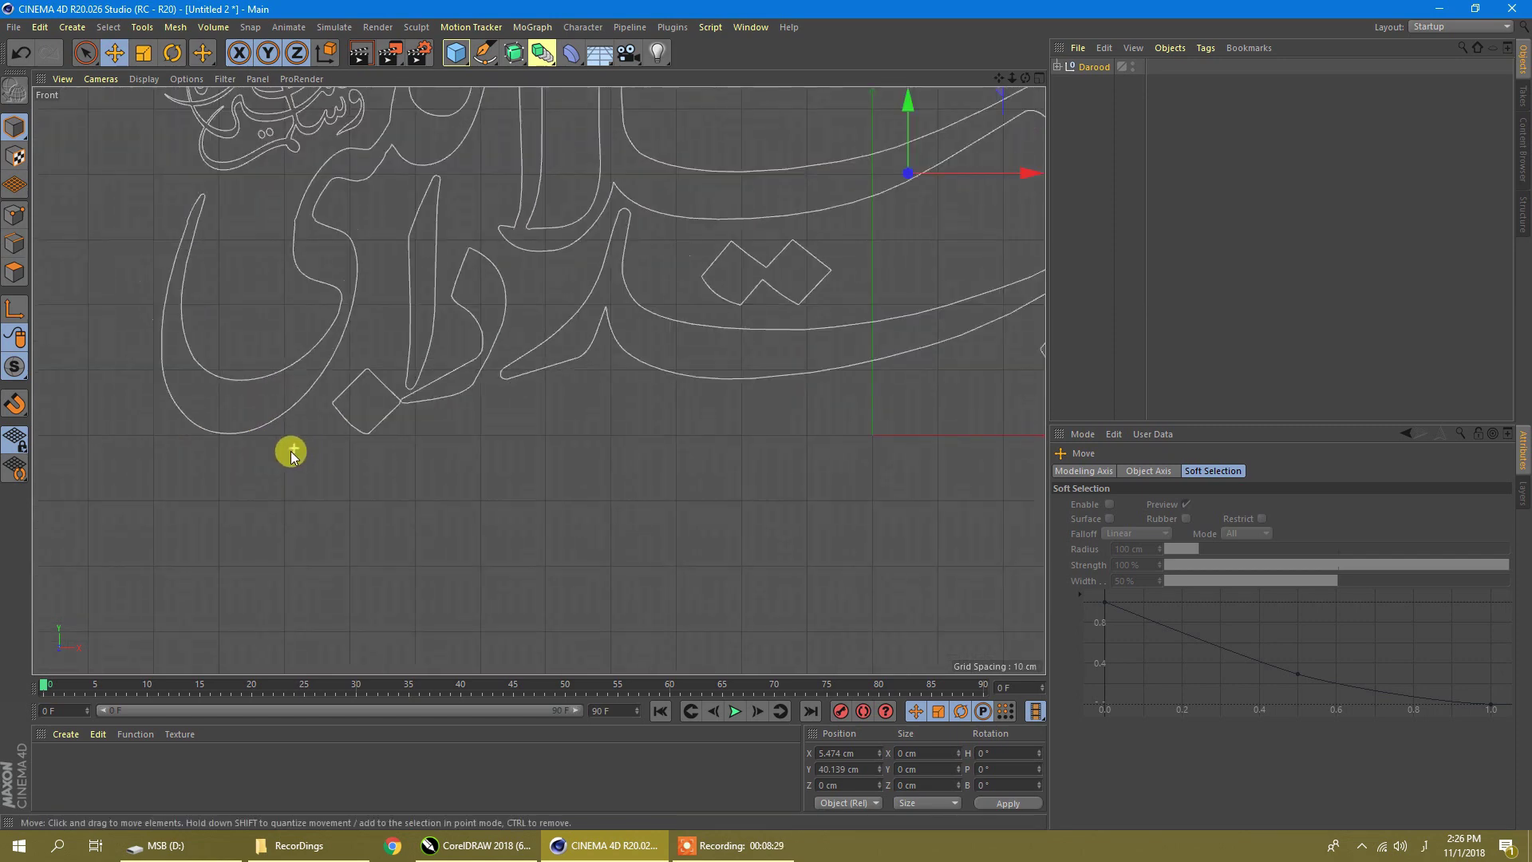
pyautogui.moveTo(825, 107); pyautogui.dragTo(813, 103)
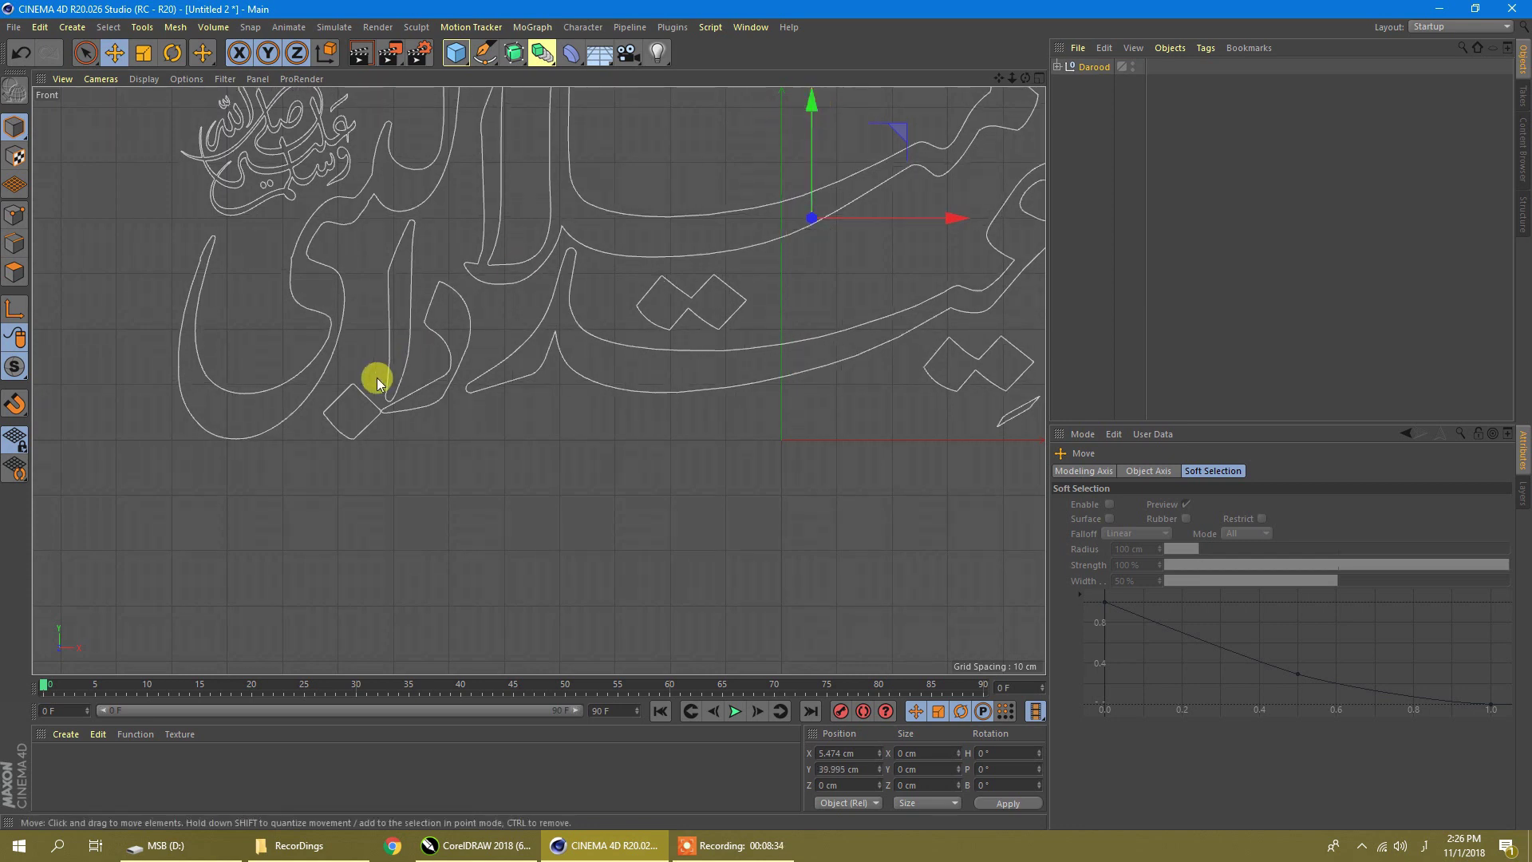
# Move the diamond dot beside the د outline to about X -84 cm, Y -34 cm
pyautogui.click(369, 407)
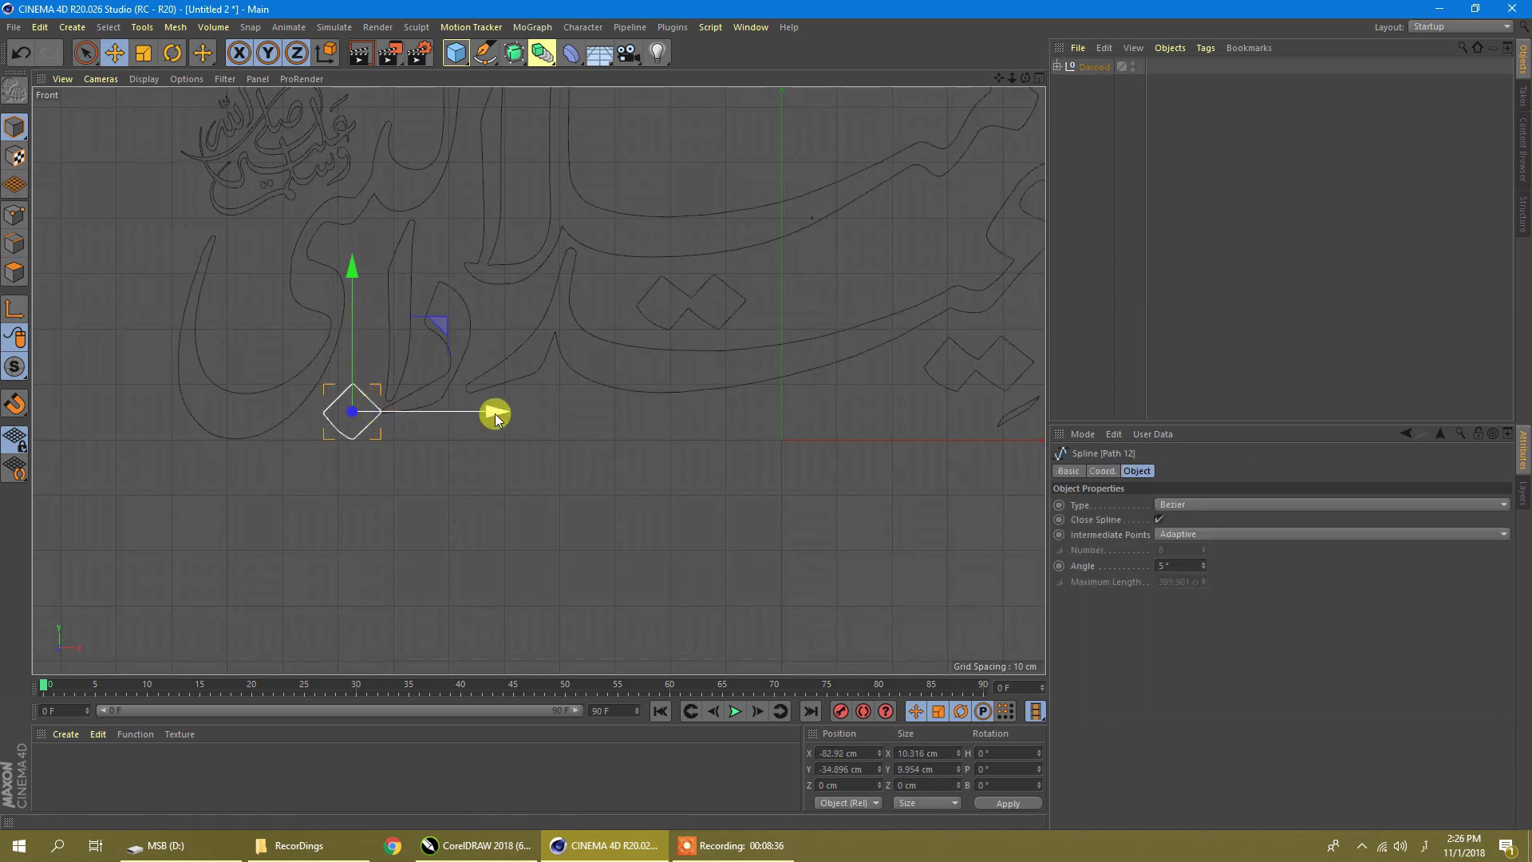
pyautogui.moveTo(495, 413); pyautogui.dragTo(489, 413)
pyautogui.moveTo(343, 270); pyautogui.dragTo(344, 275)
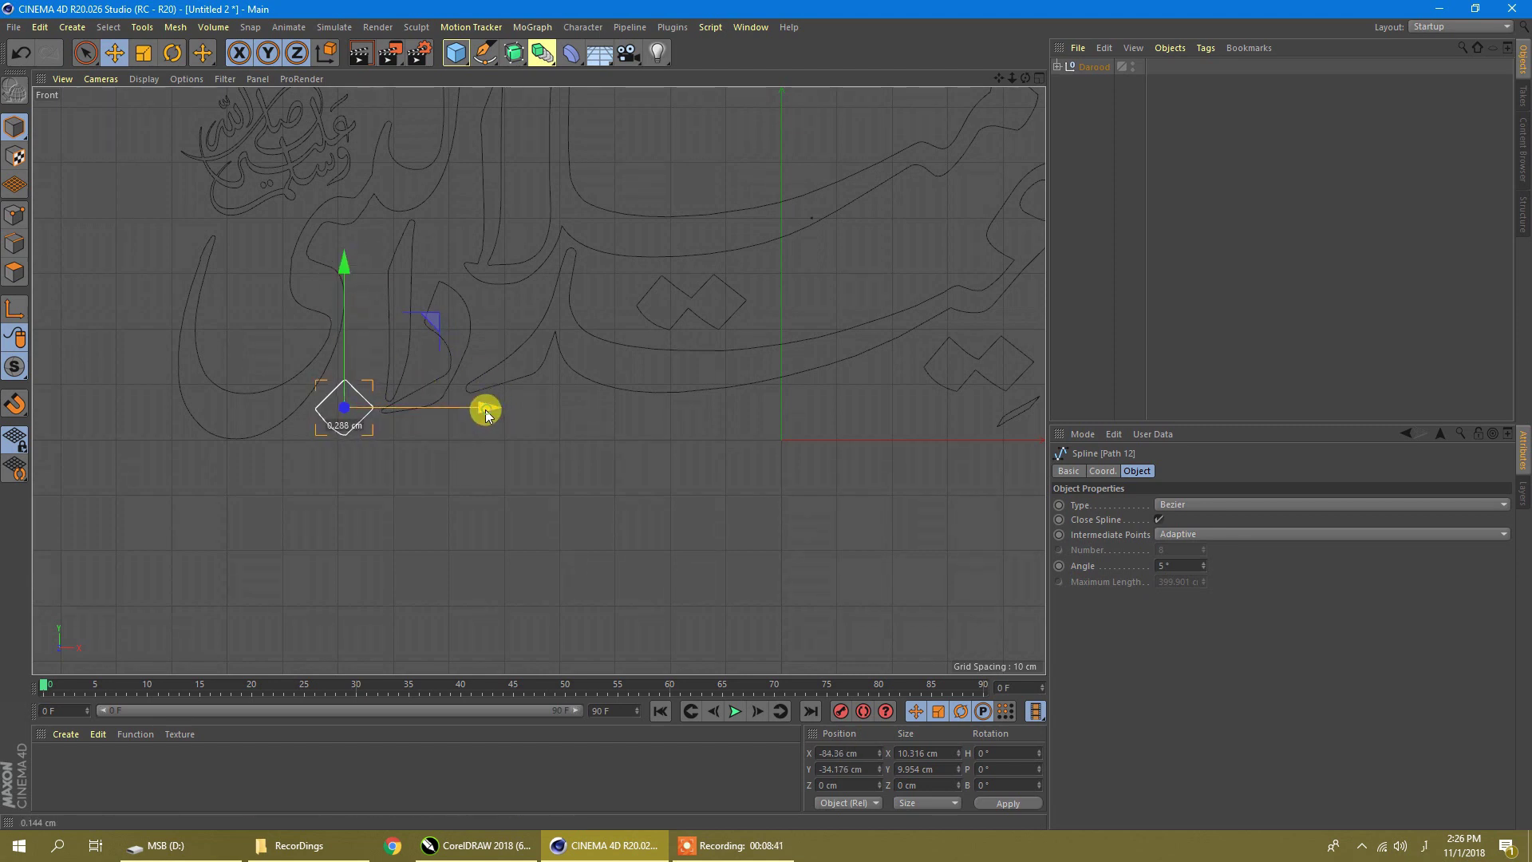
# Shift the د outline slightly away from the diamond dot and nudge the neighbouring alif outline up a little
pyautogui.click(469, 359)
pyautogui.click(465, 355)
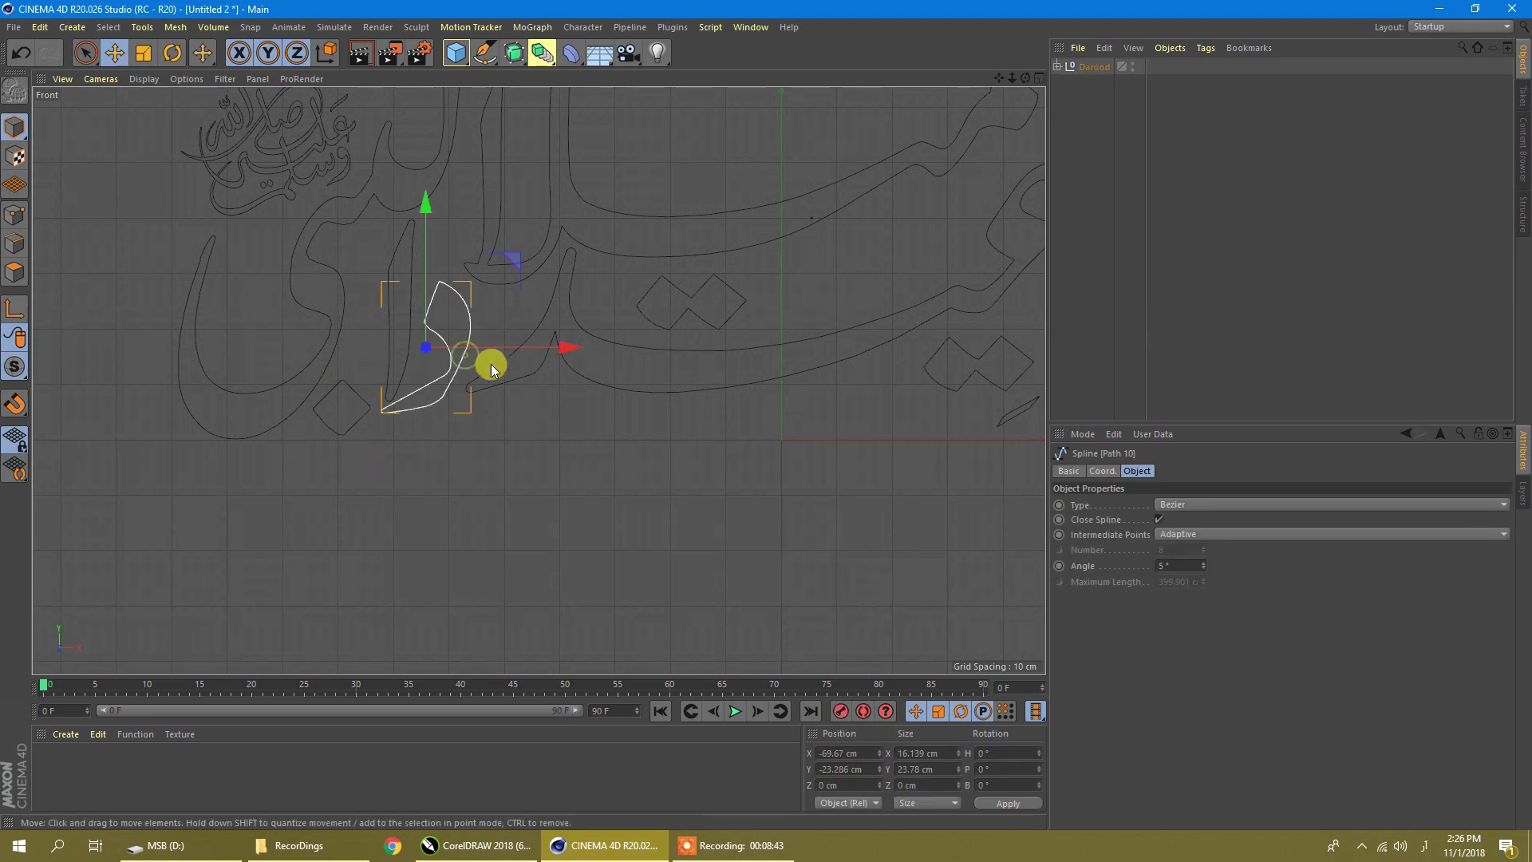
pyautogui.moveTo(561, 349); pyautogui.dragTo(541, 310)
pyautogui.click(391, 257)
pyautogui.moveTo(400, 172); pyautogui.dragTo(400, 169)
pyautogui.click(444, 210)
# Raise the rightmost slanted kasra stroke under the lettering so it rests on the horizontal axis
pyautogui.scroll(-7, 495, 412)
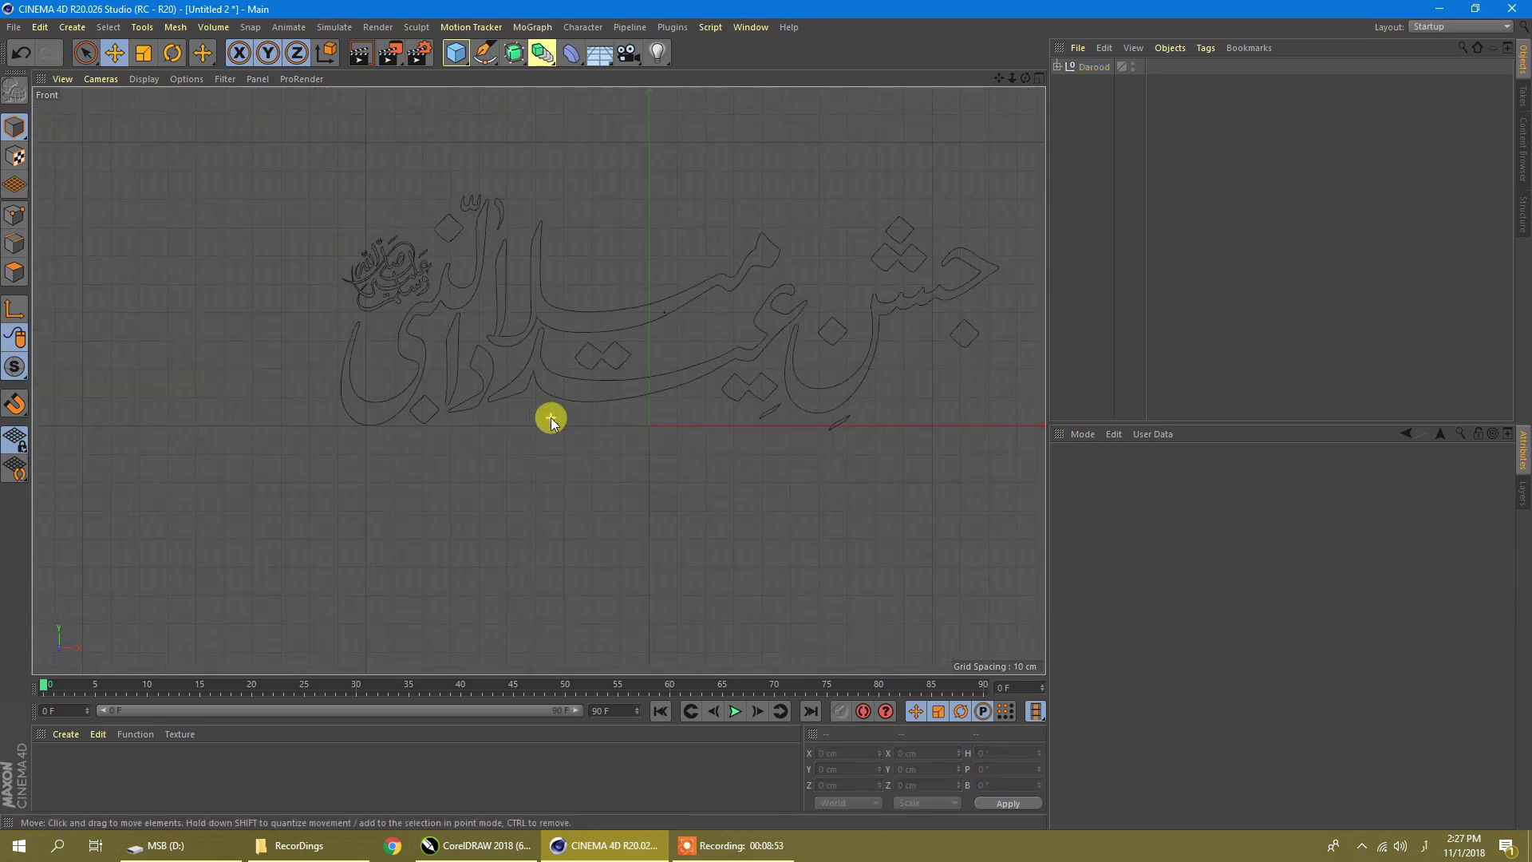
pyautogui.scroll(8, 854, 411)
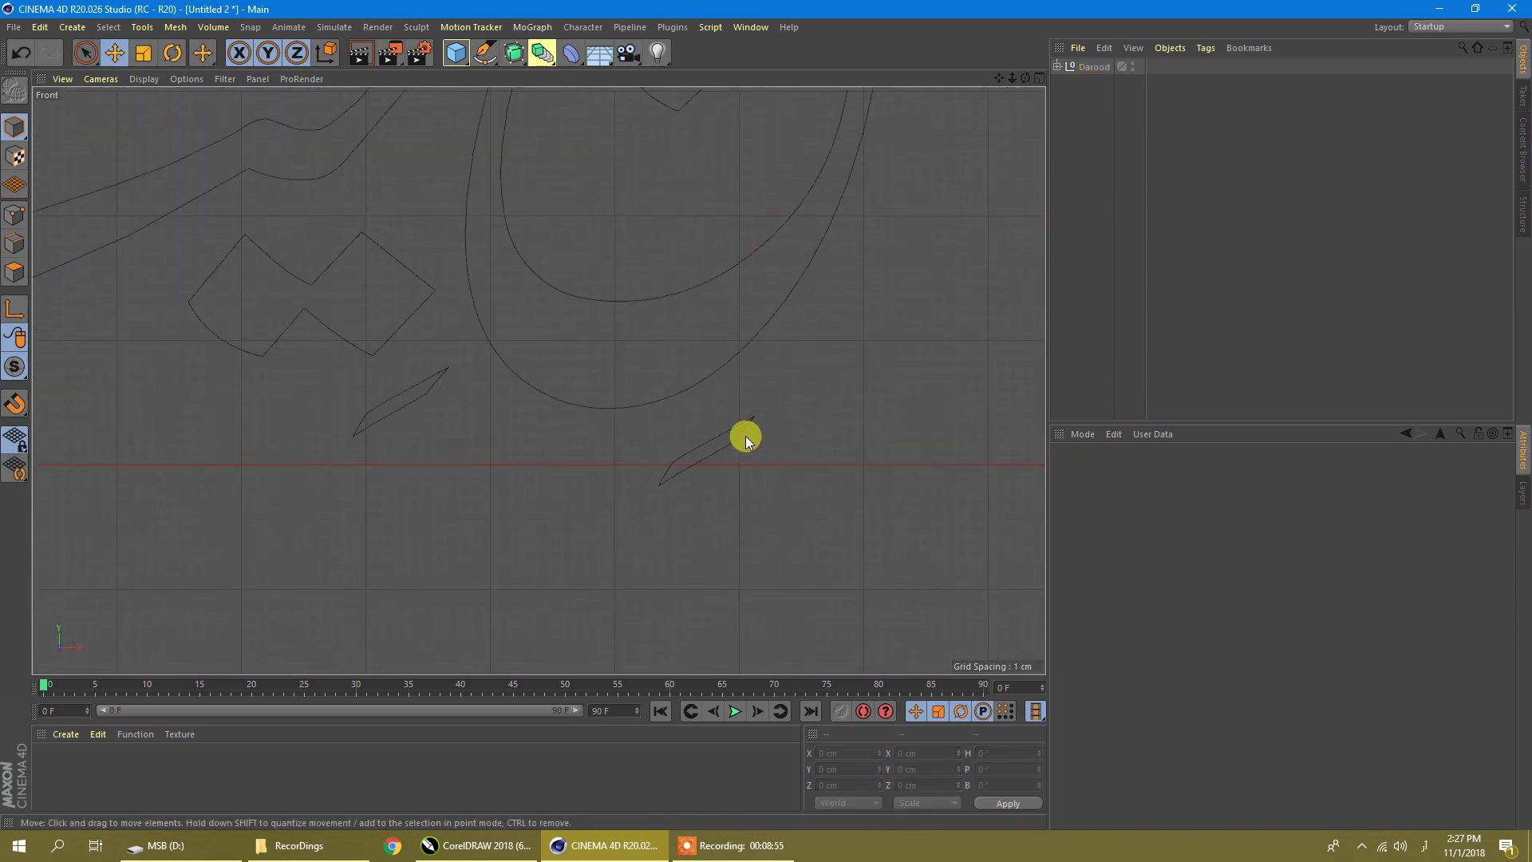
pyautogui.click(736, 434)
pyautogui.moveTo(702, 309); pyautogui.dragTo(702, 285)
# Move the other kasra stroke to about X 34.6 cm, Y -37.1 cm, and fine-tune the rightmost stroke's height to match
pyautogui.click(407, 387)
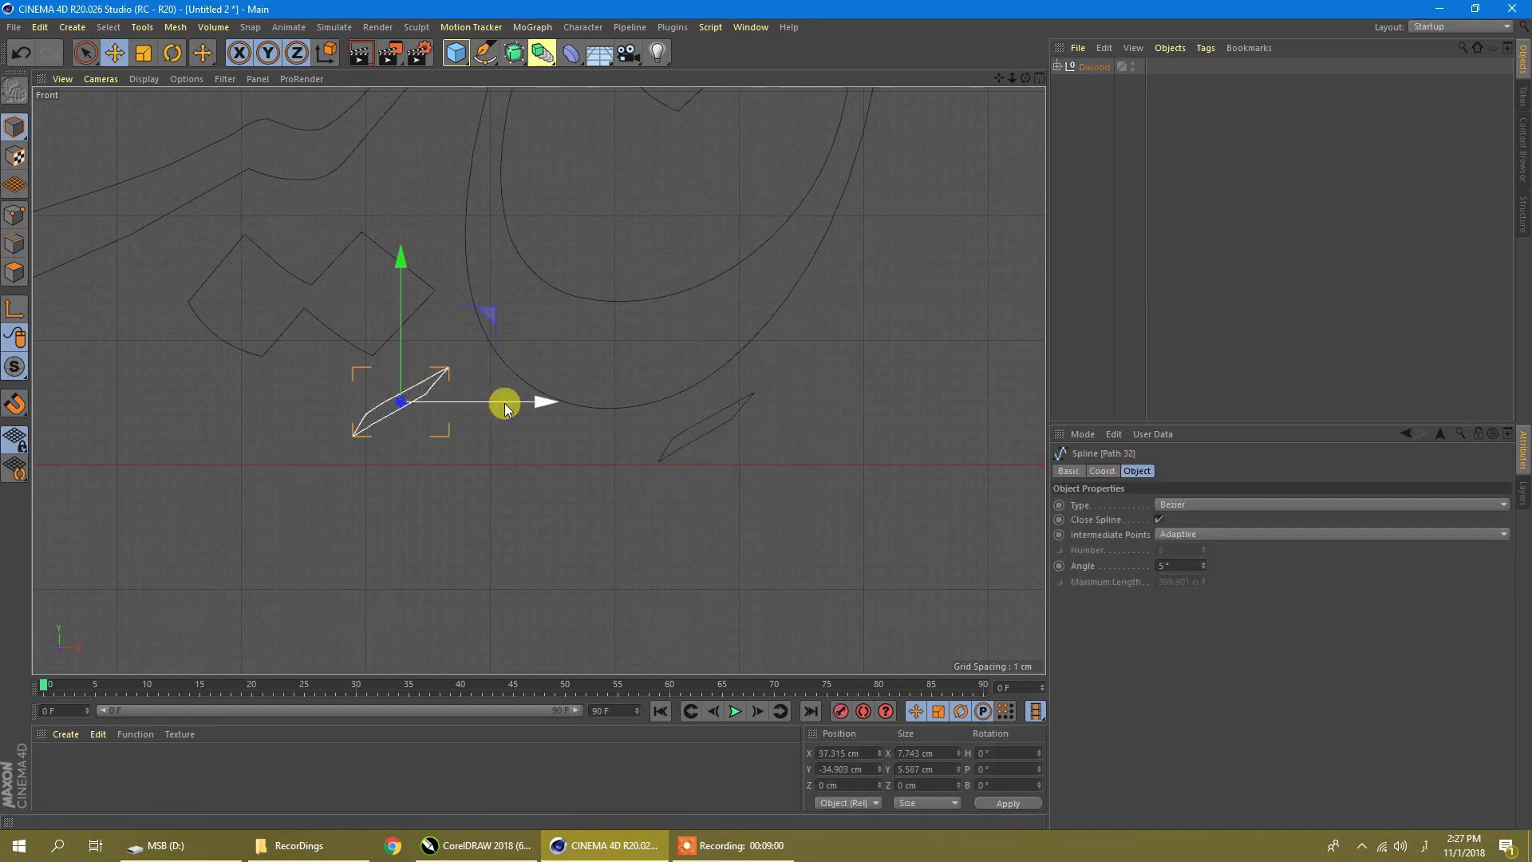
pyautogui.moveTo(548, 401); pyautogui.dragTo(511, 405)
pyautogui.moveTo(367, 258); pyautogui.dragTo(372, 287)
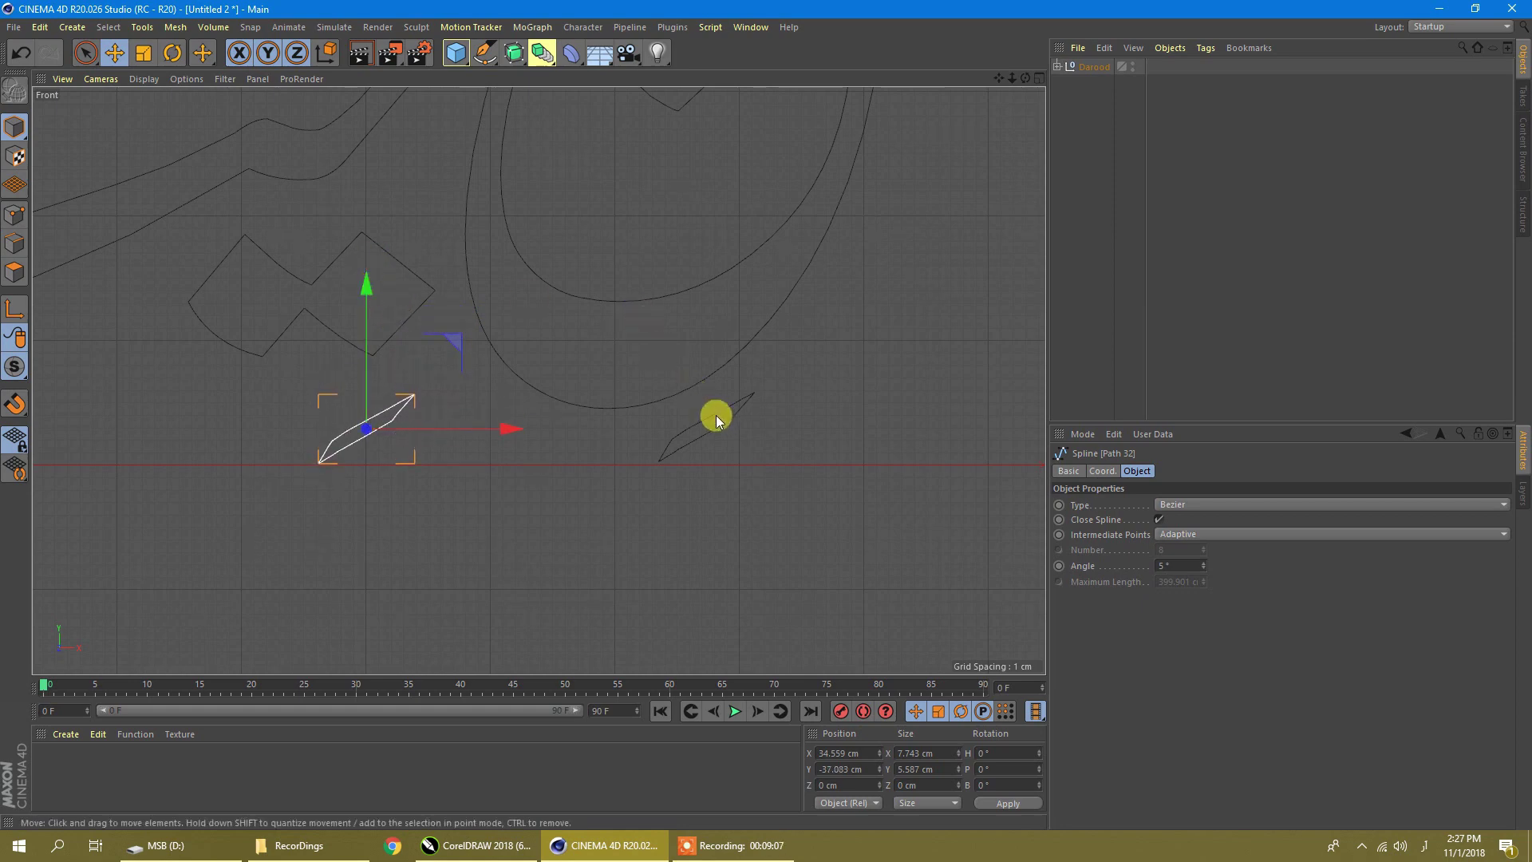
pyautogui.click(714, 415)
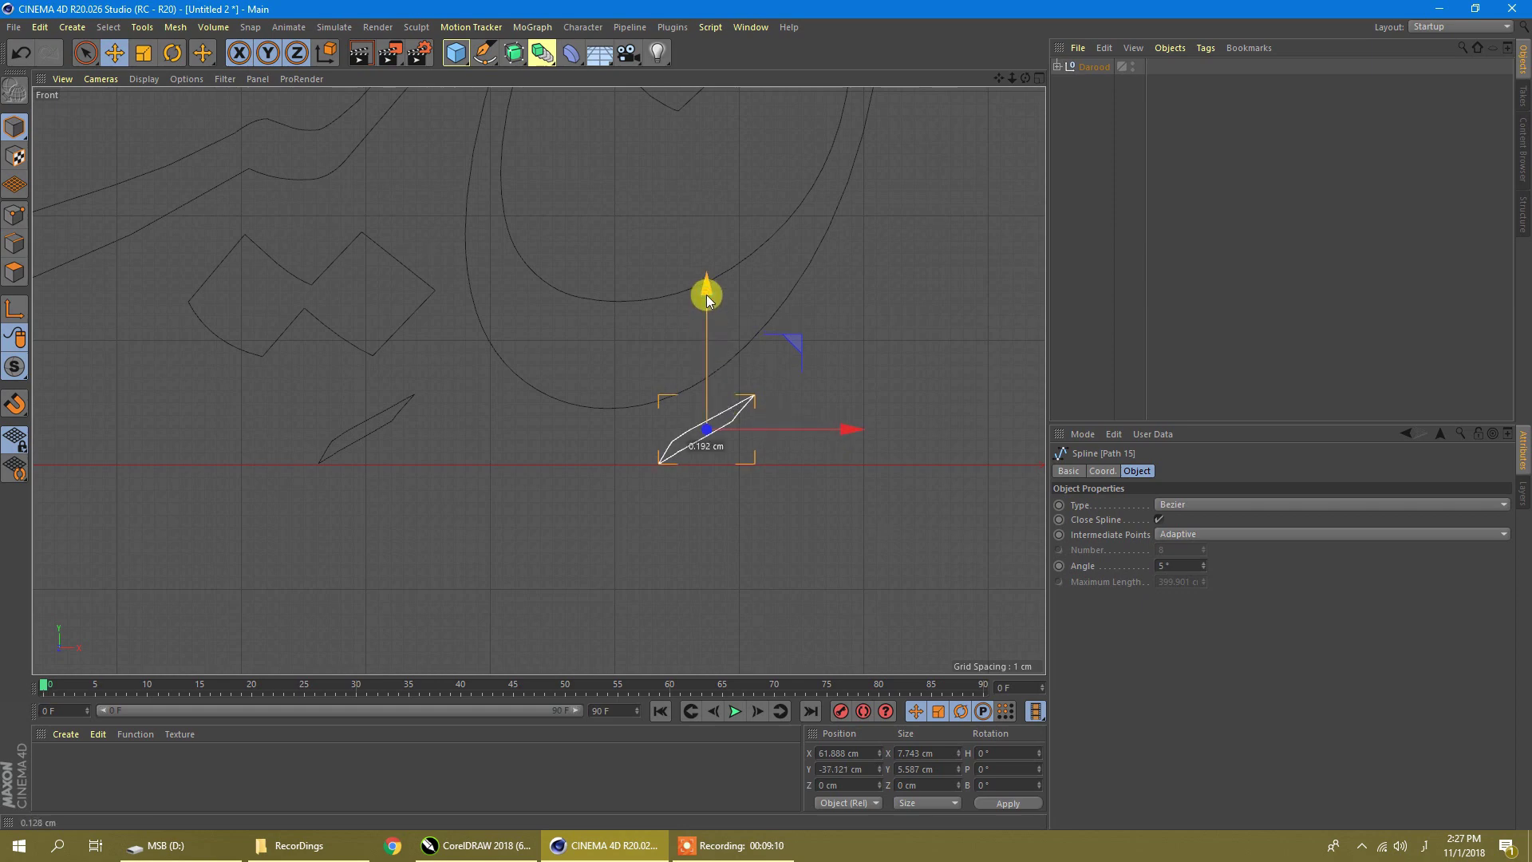
pyautogui.click(530, 457)
pyautogui.scroll(-8, 622, 523)
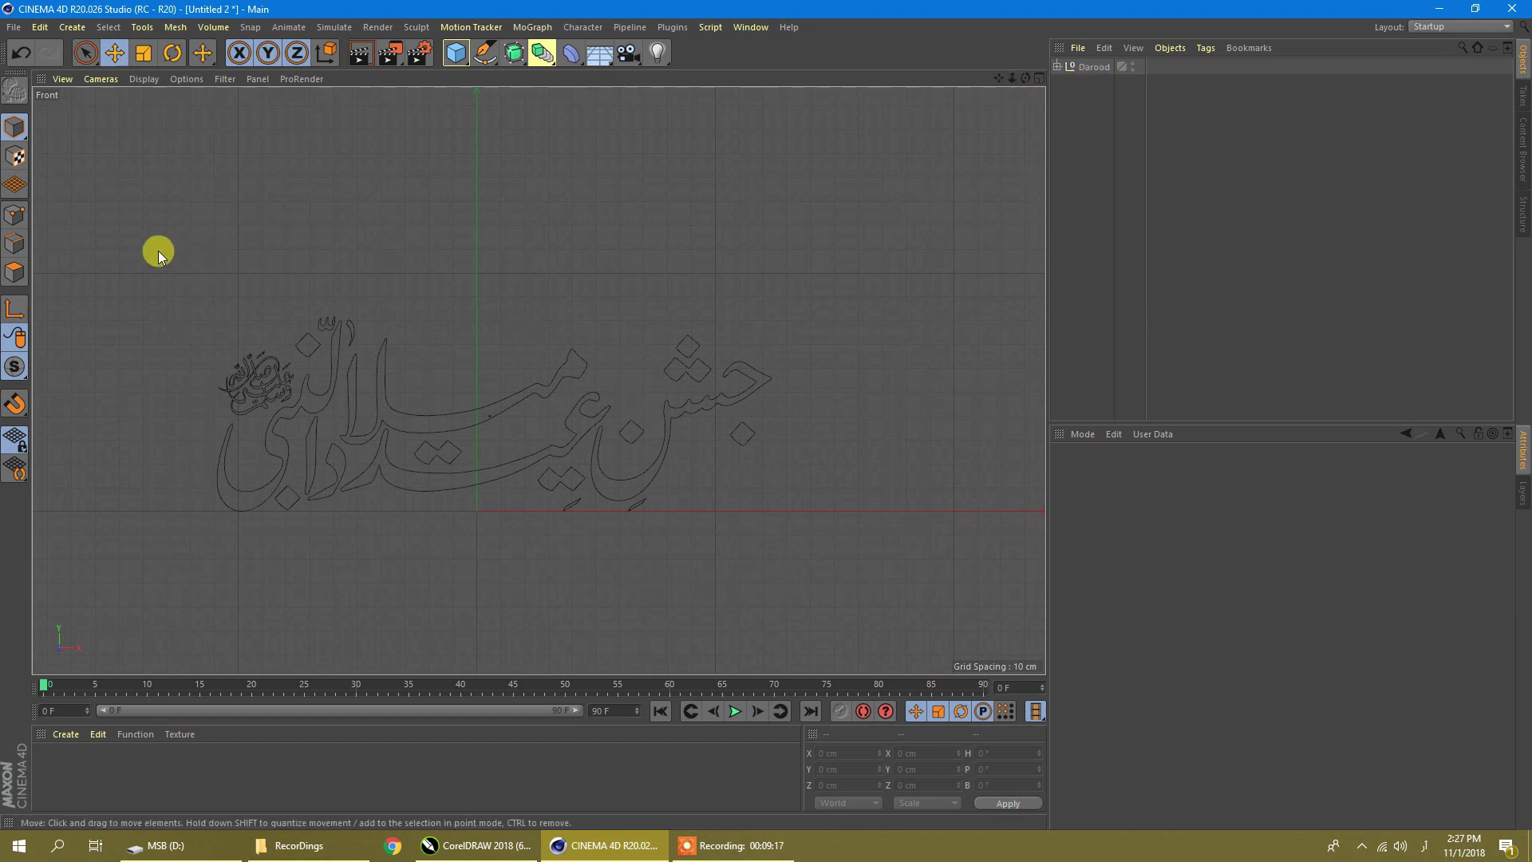
# Select the Darood group with all its children and merge them into one spline with Connect Objects + Delete
pyautogui.click(1094, 67)
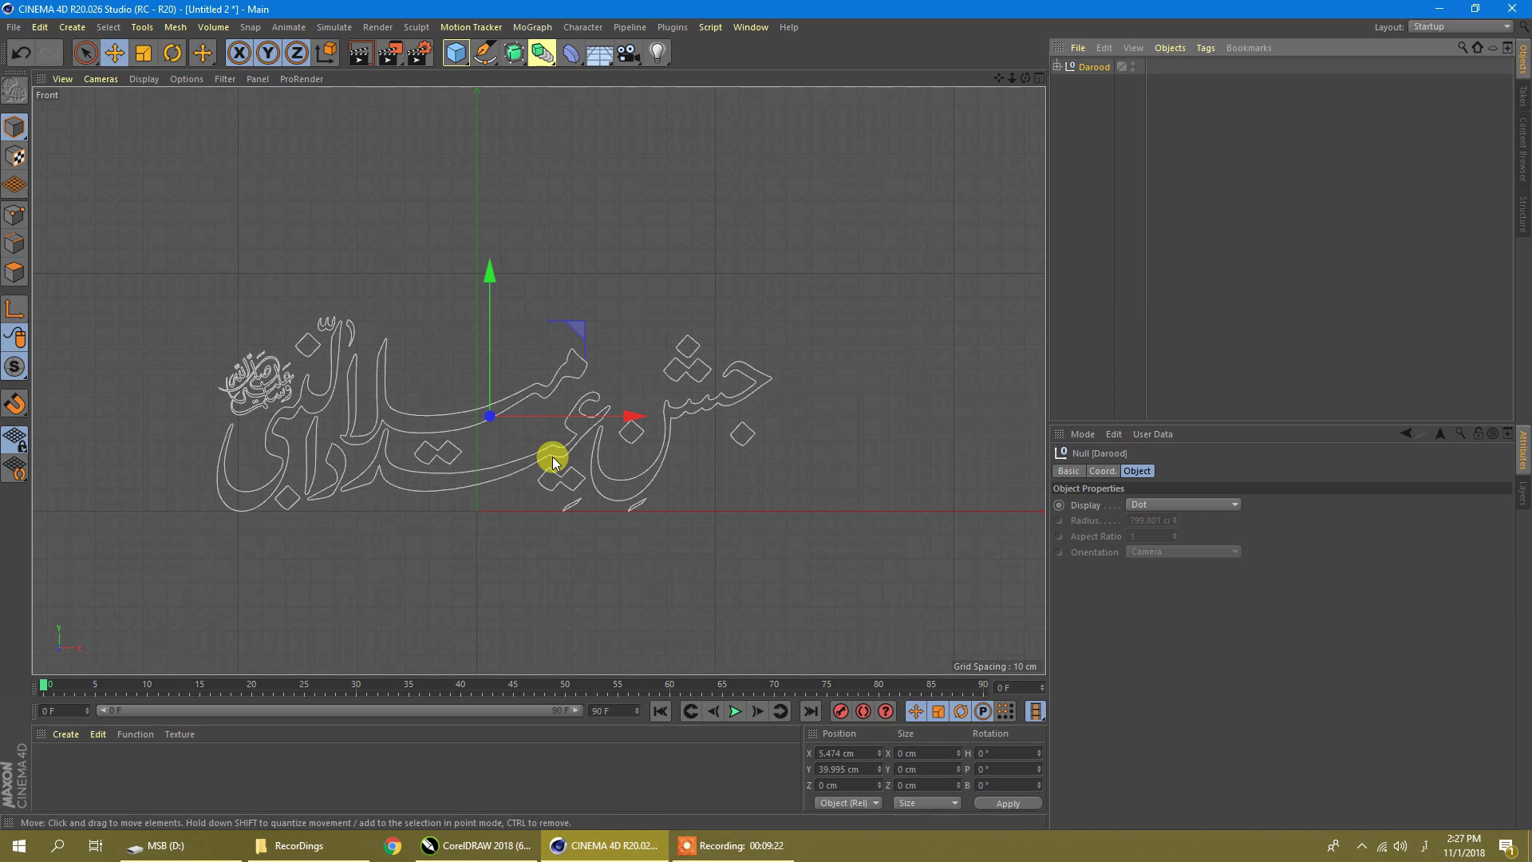
pyautogui.scroll(4, 386, 529)
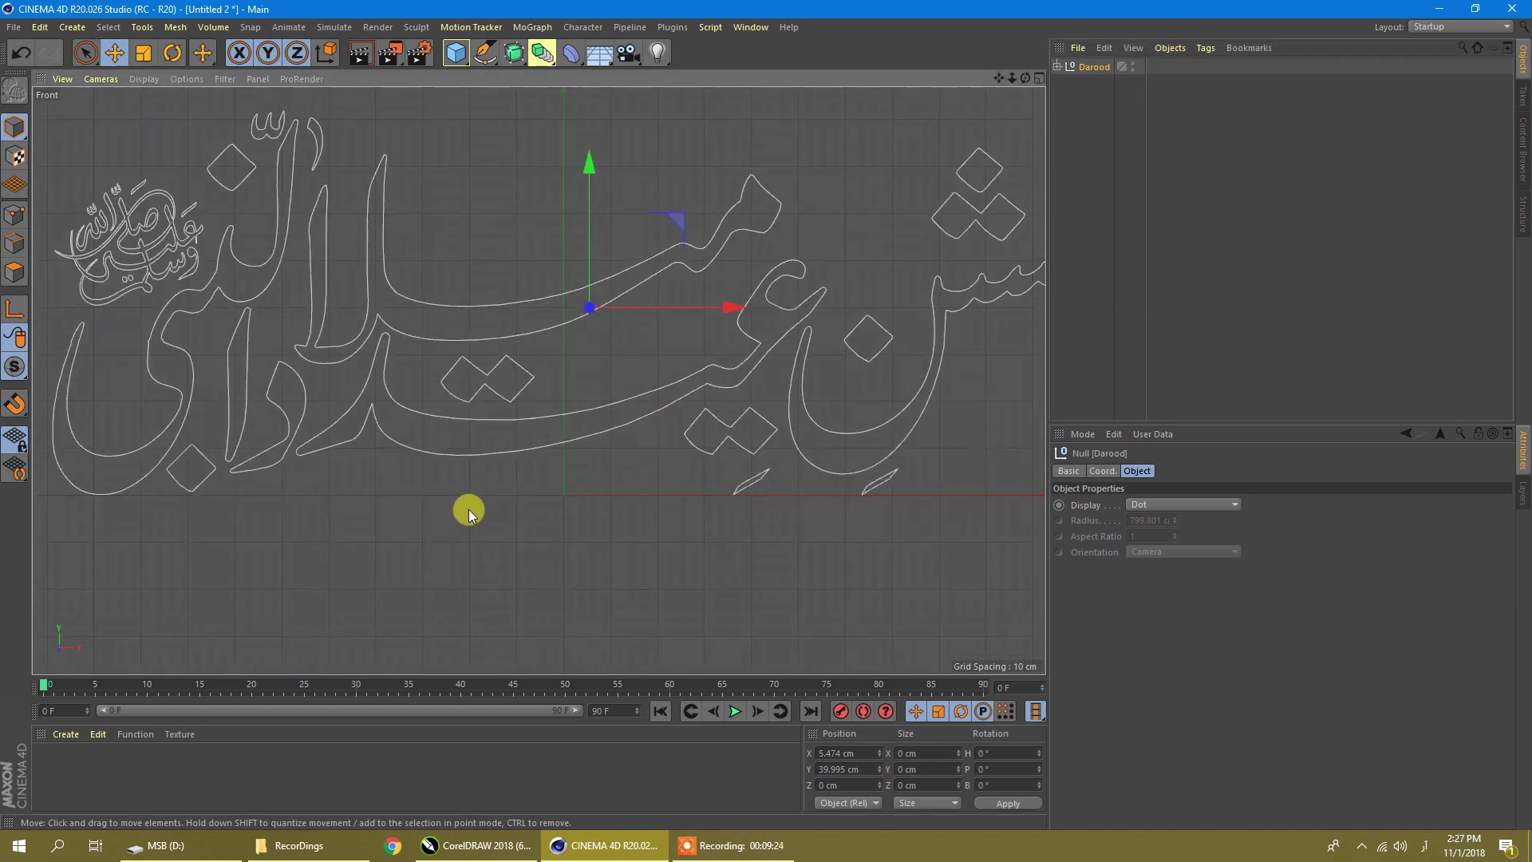
pyautogui.scroll(-4, 468, 509)
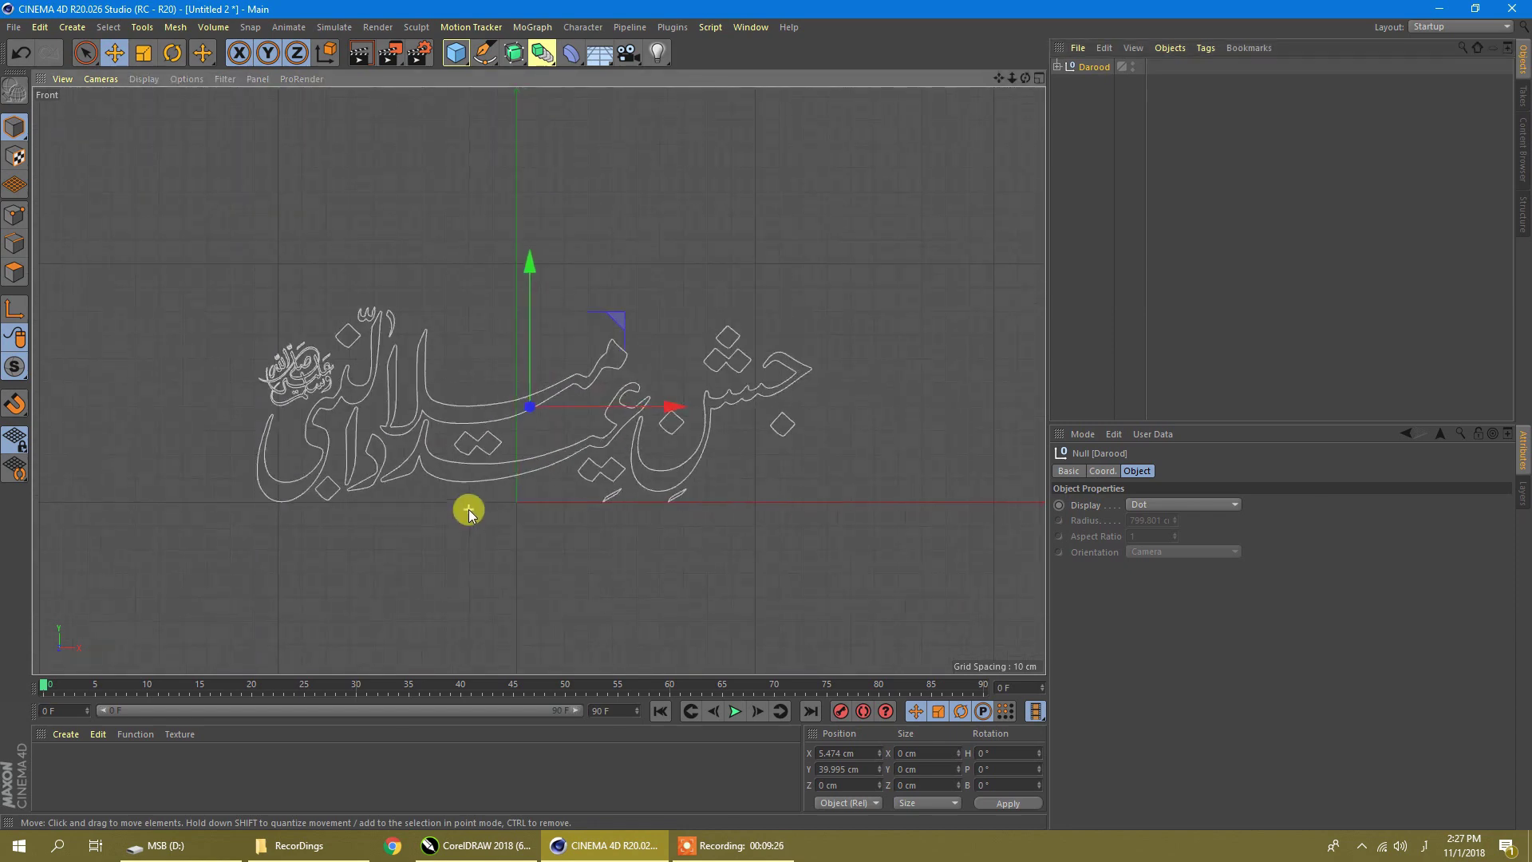
pyautogui.rightClick(1101, 67)
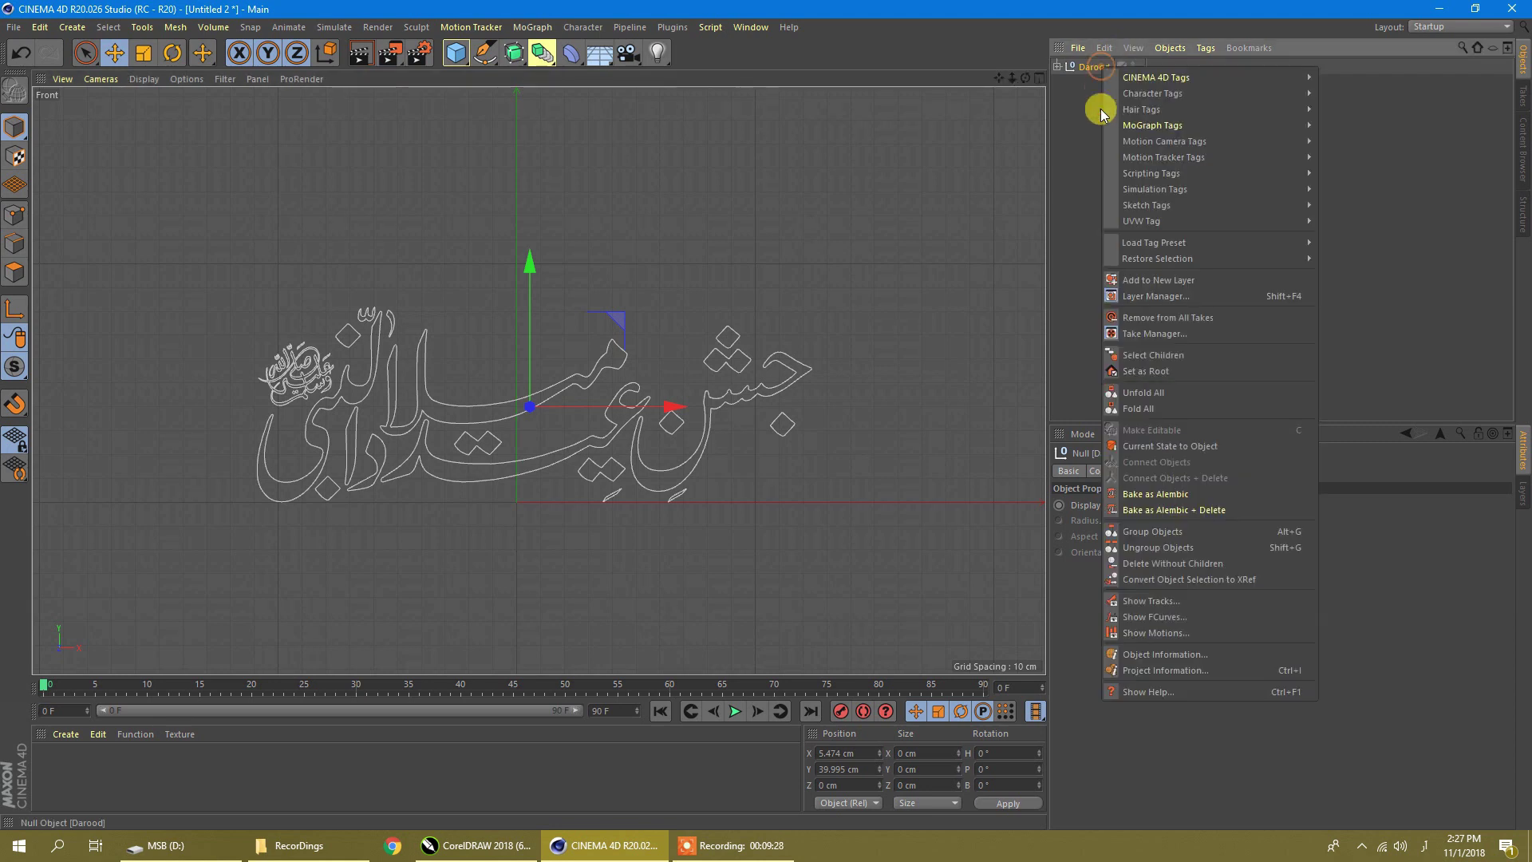
pyautogui.click(1142, 356)
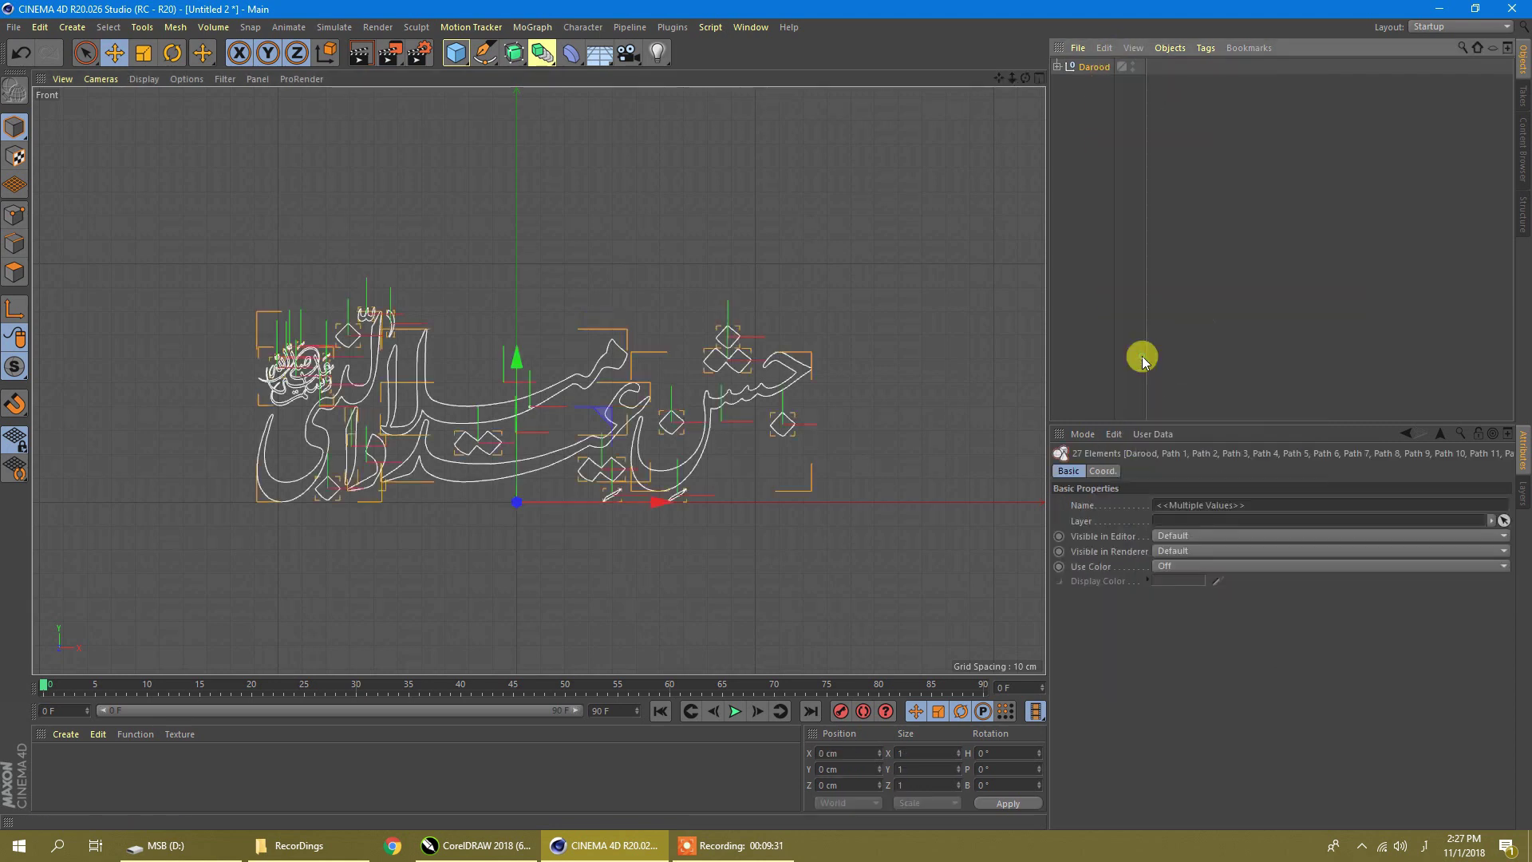
pyautogui.rightClick(1078, 69)
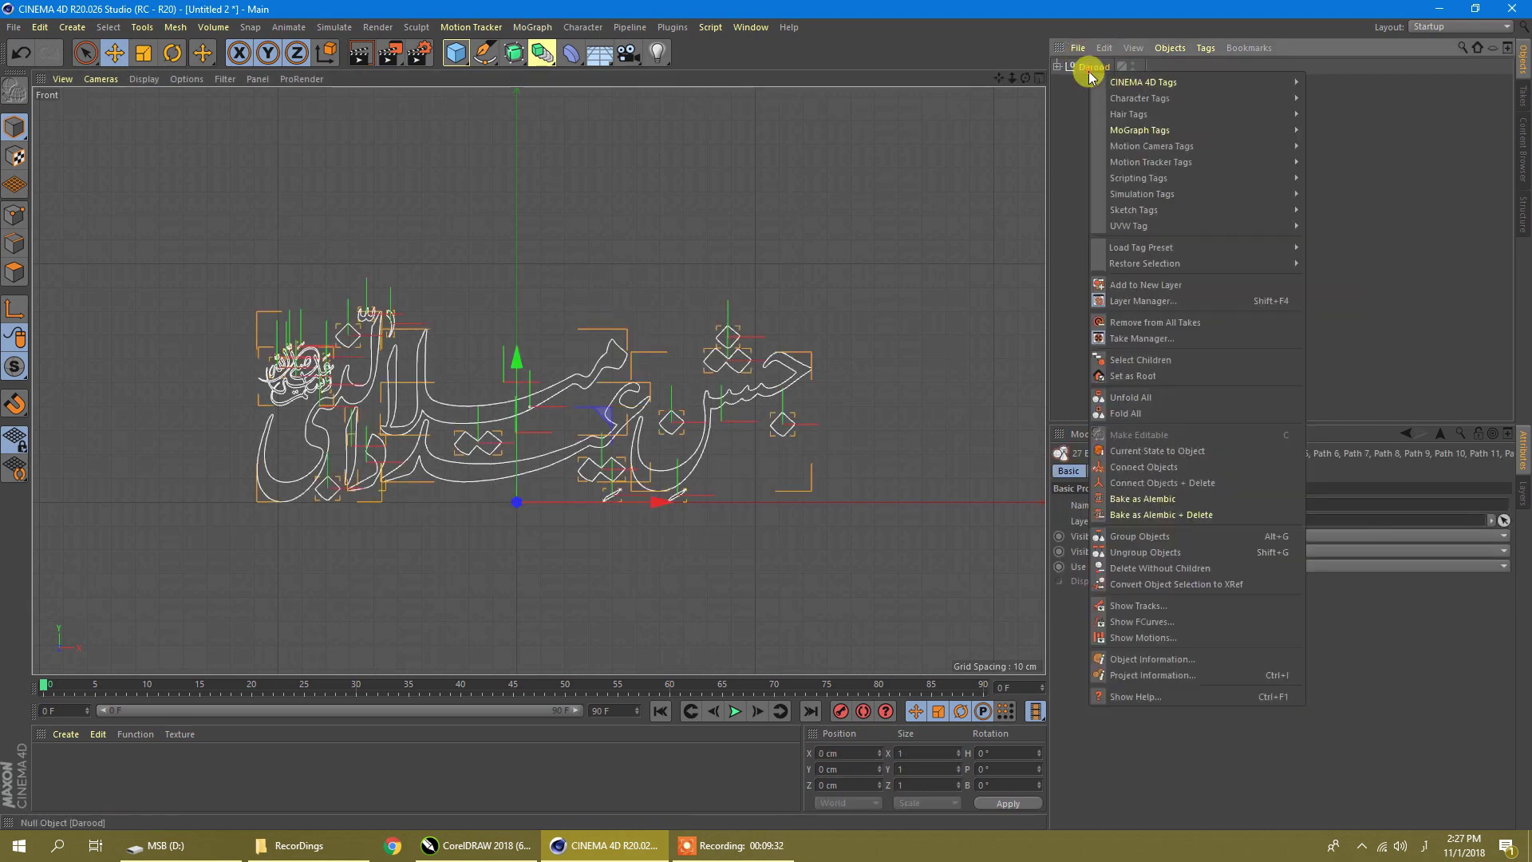
pyautogui.click(1199, 483)
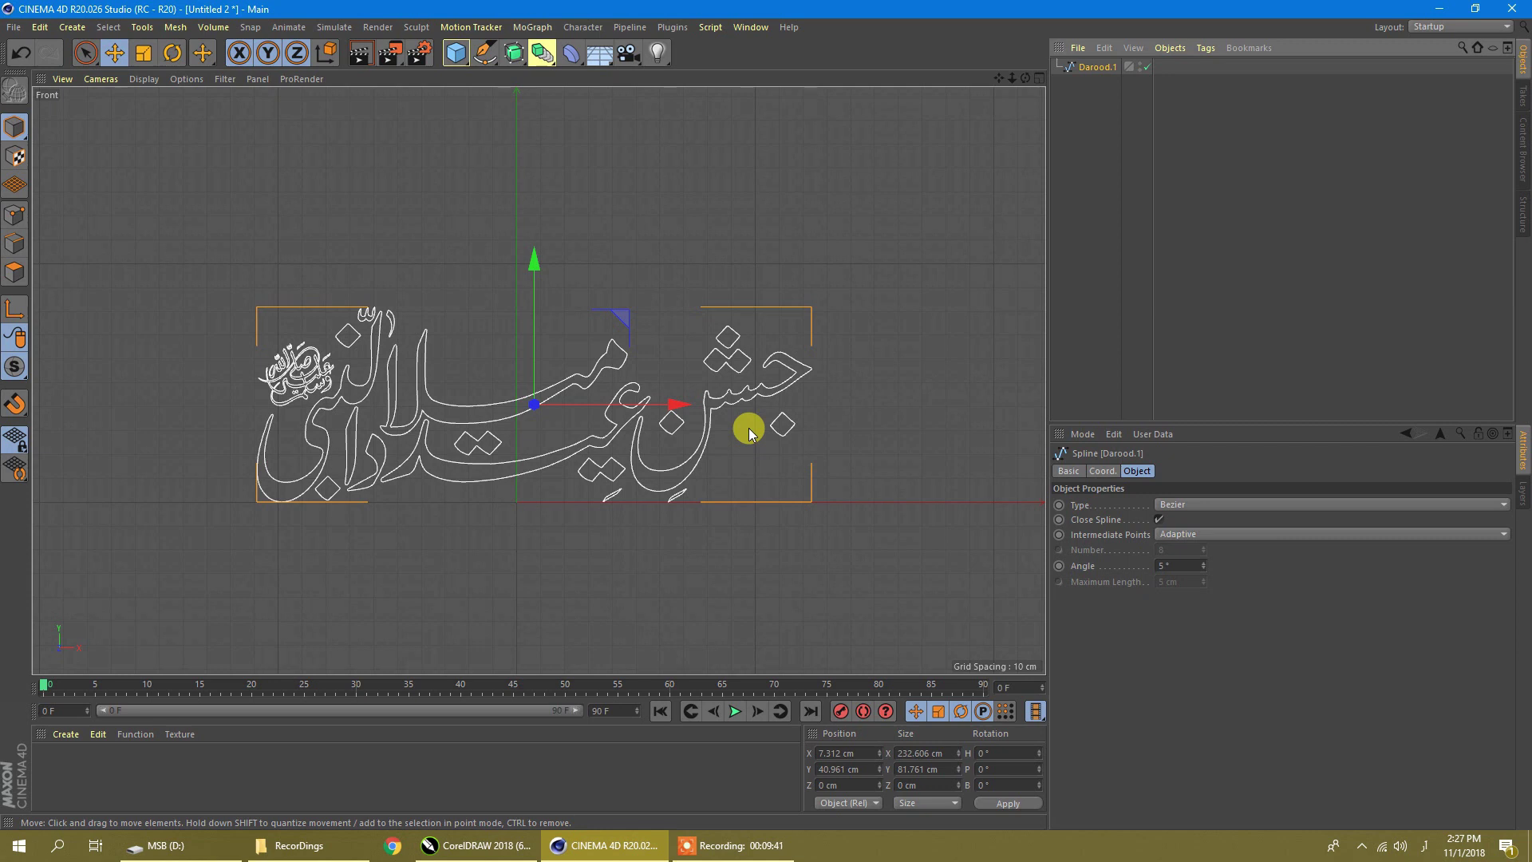
# Show the Perspective view alone and frame the whole lettering at an angle from above
pyautogui.click(1039, 80)
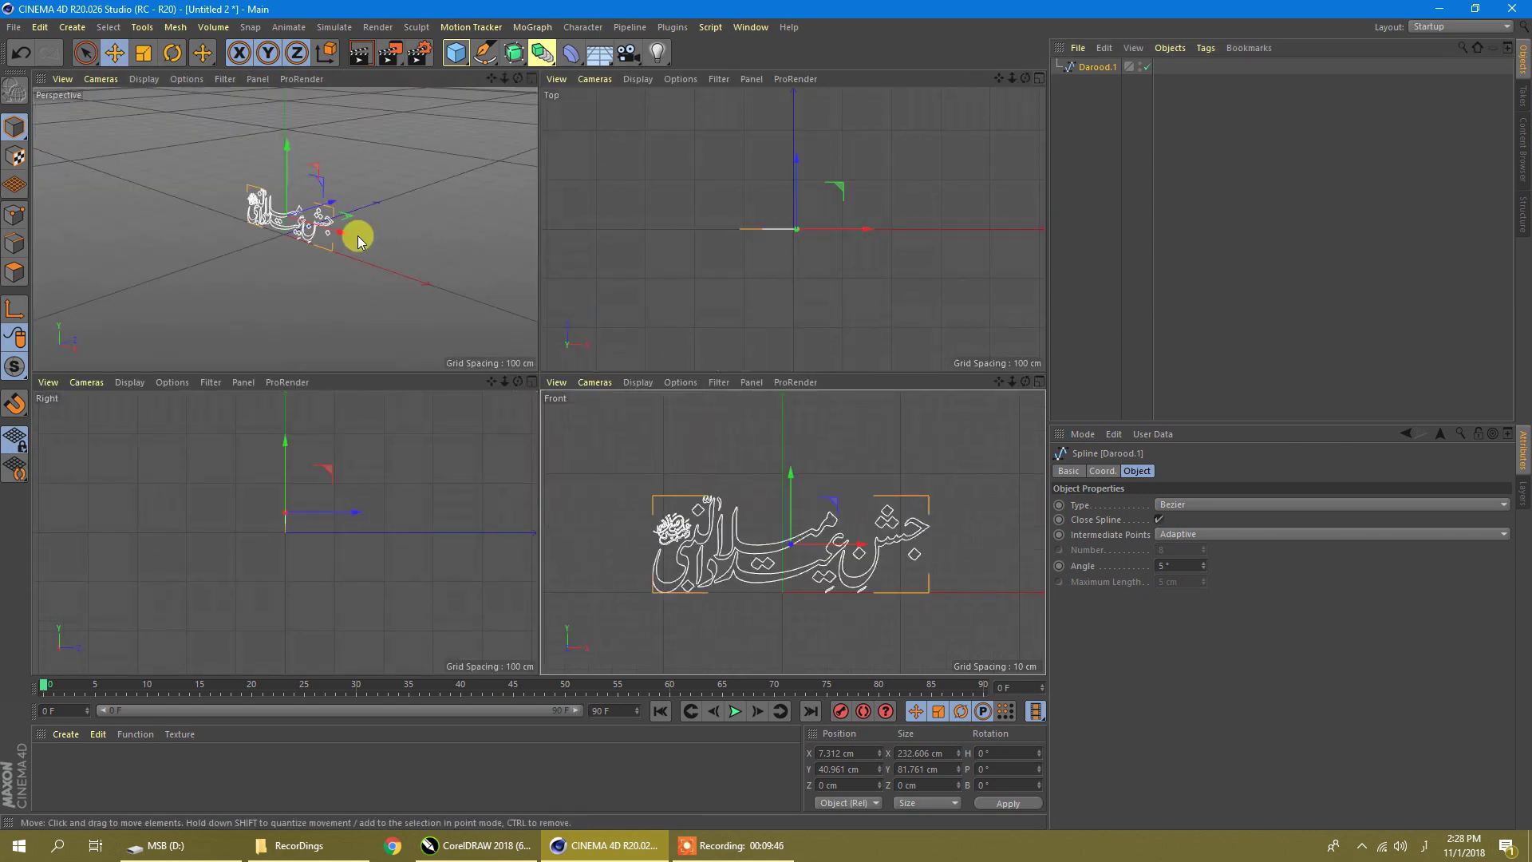
pyautogui.click(286, 247)
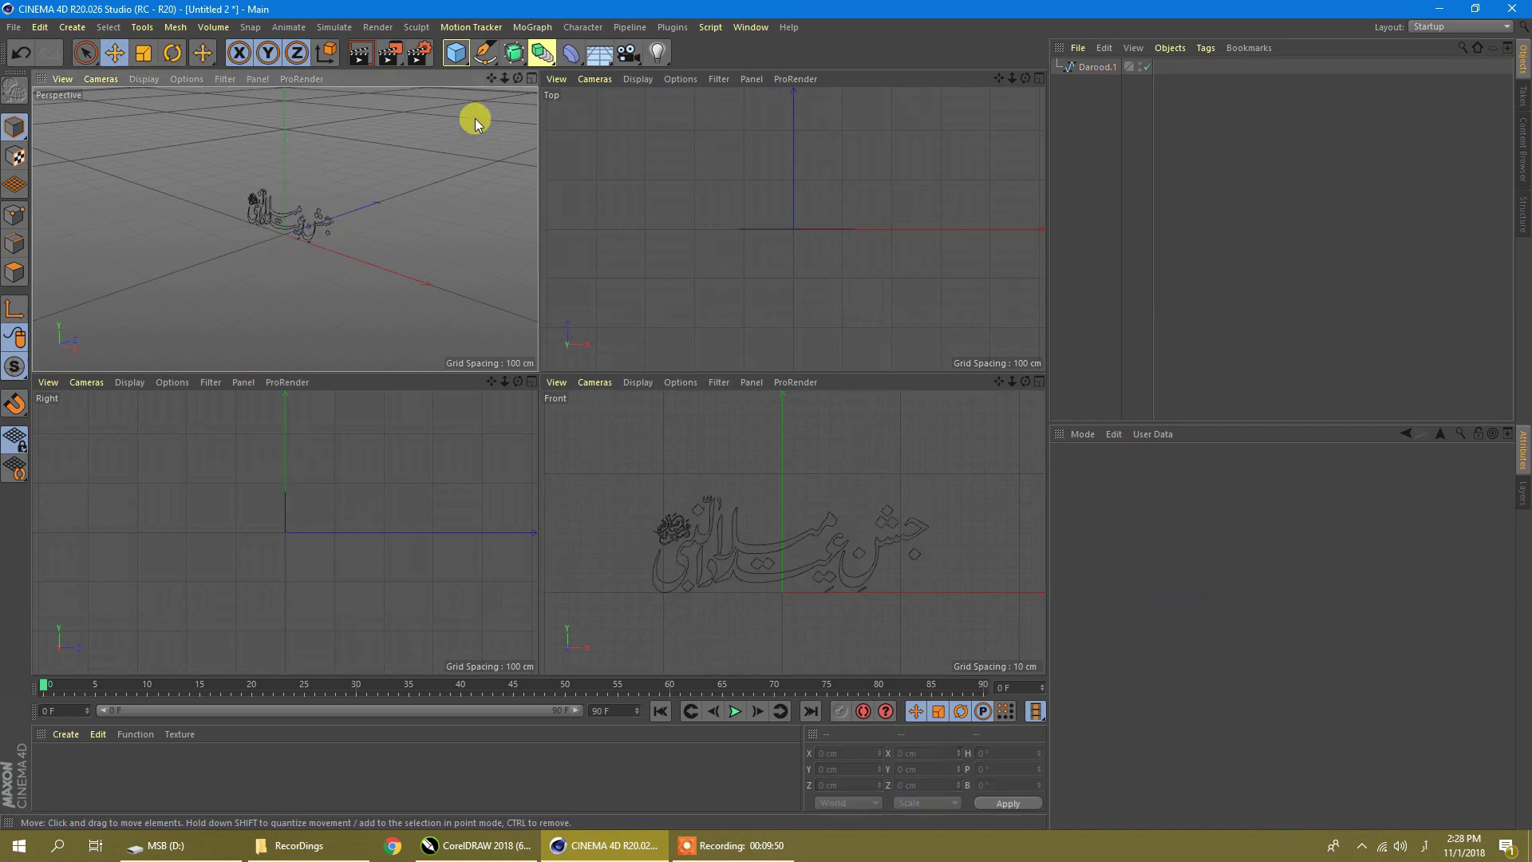
pyautogui.click(532, 79)
pyautogui.scroll(6, 563, 360)
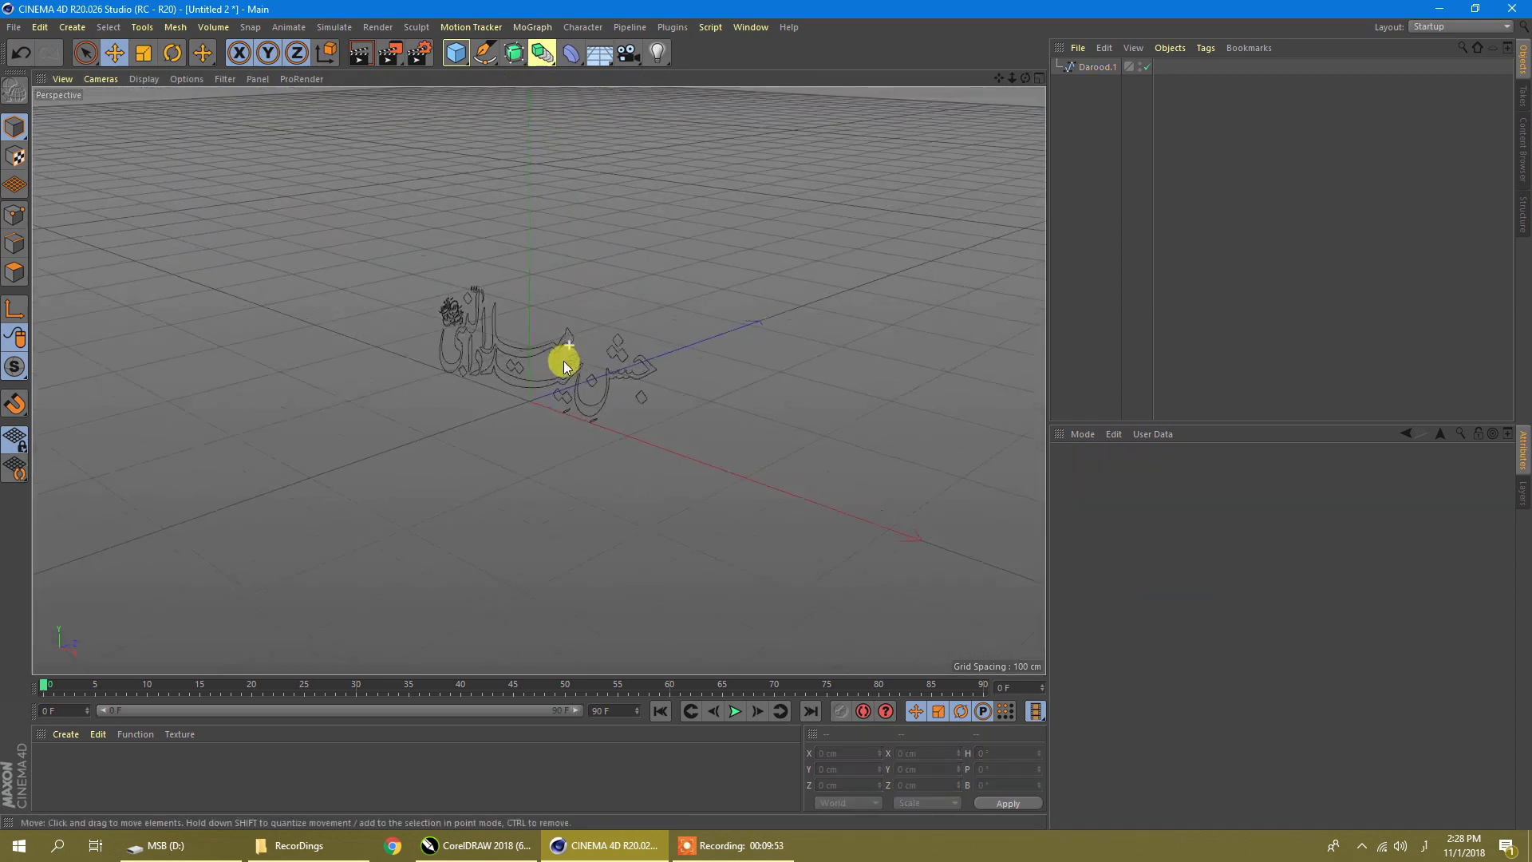
pyautogui.scroll(1, 604, 327)
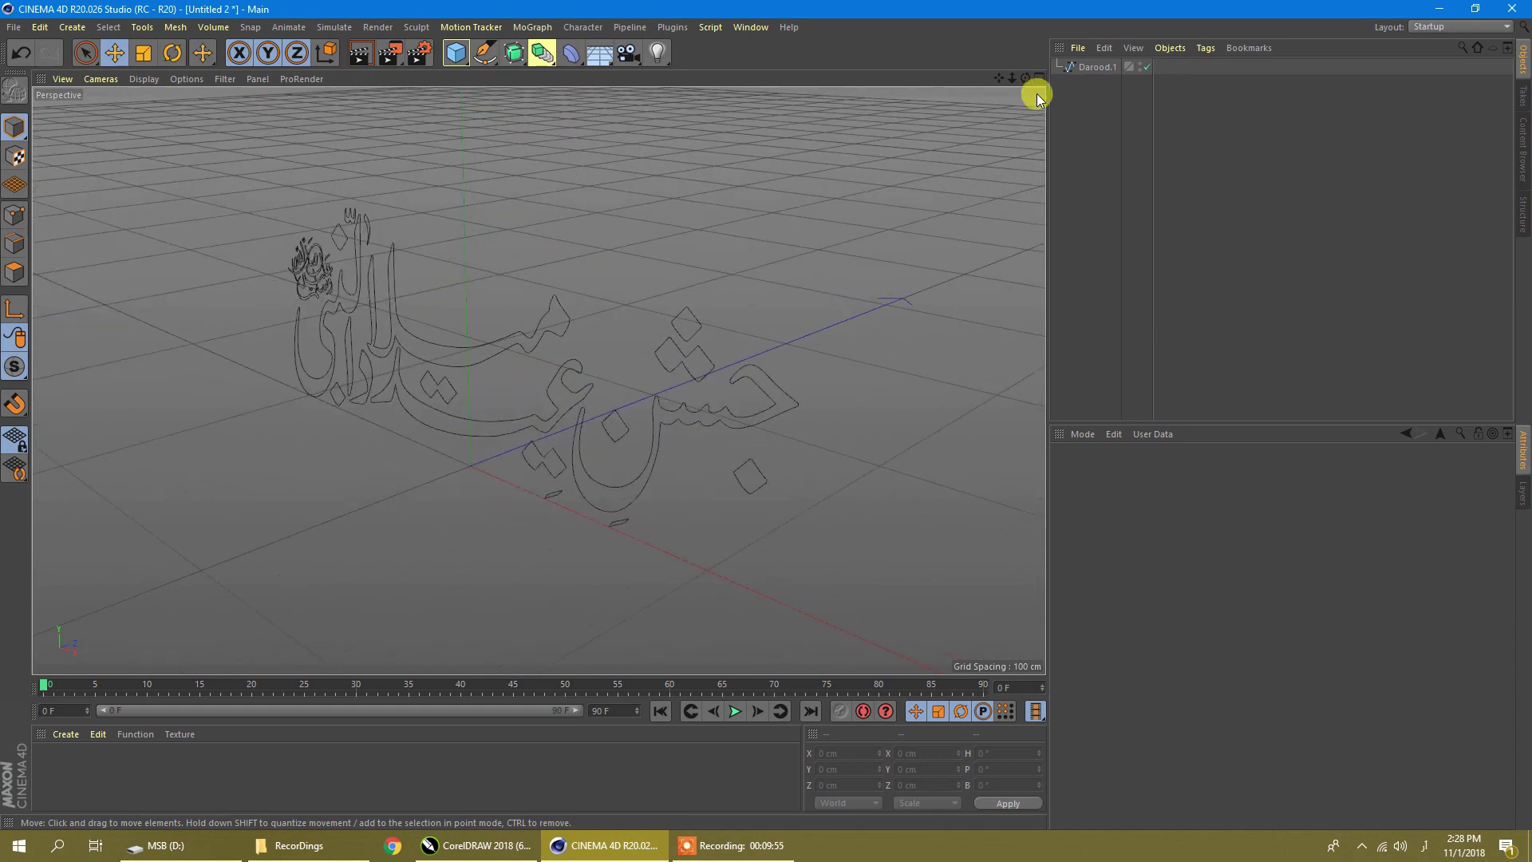
pyautogui.moveTo(1026, 78); pyautogui.dragTo(1121, 69)
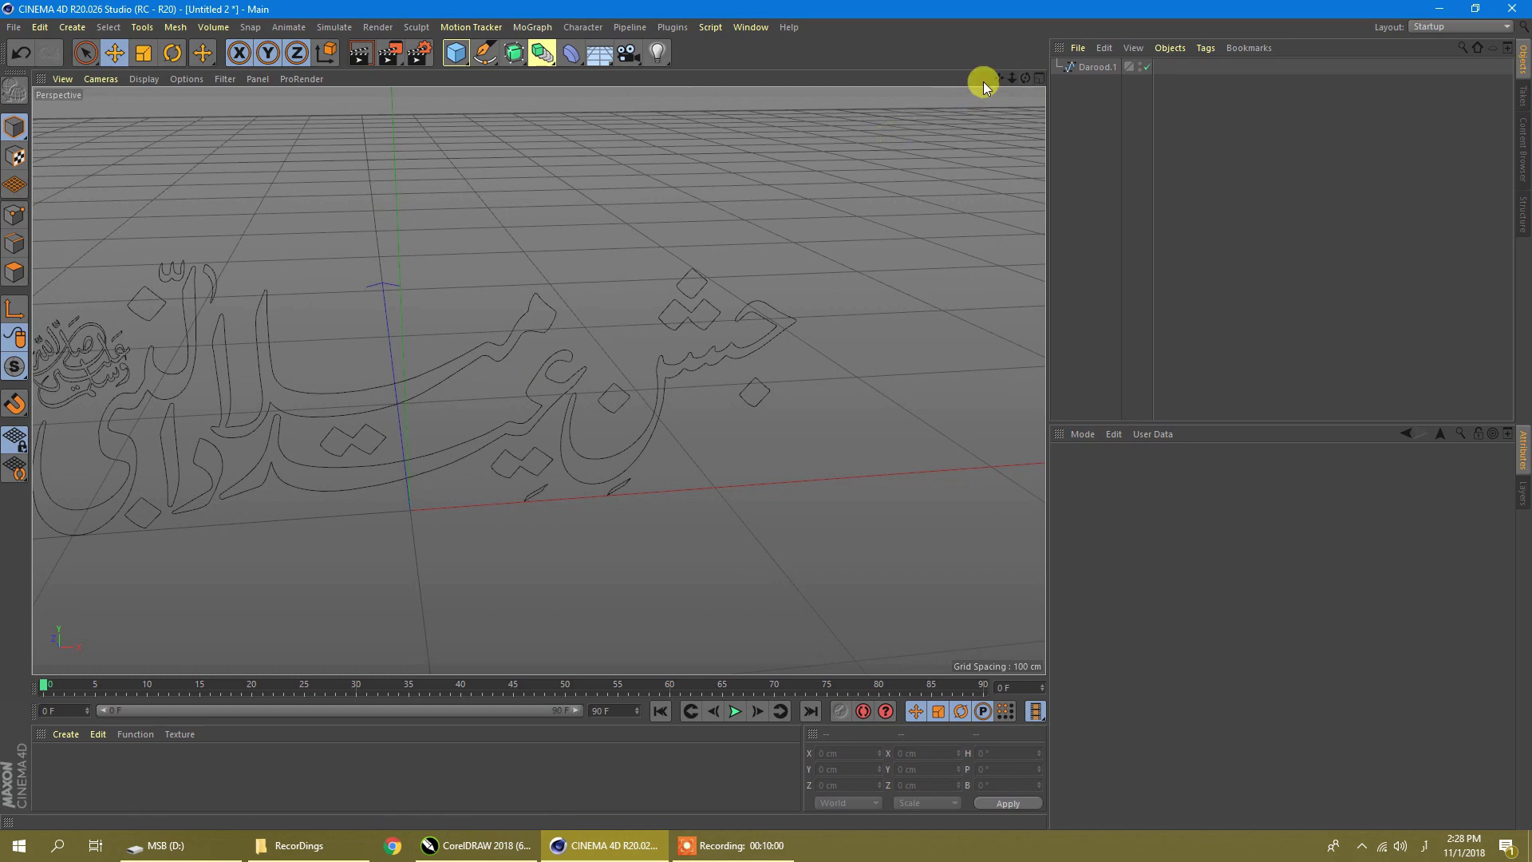
pyautogui.moveTo(999, 78); pyautogui.dragTo(1152, 52)
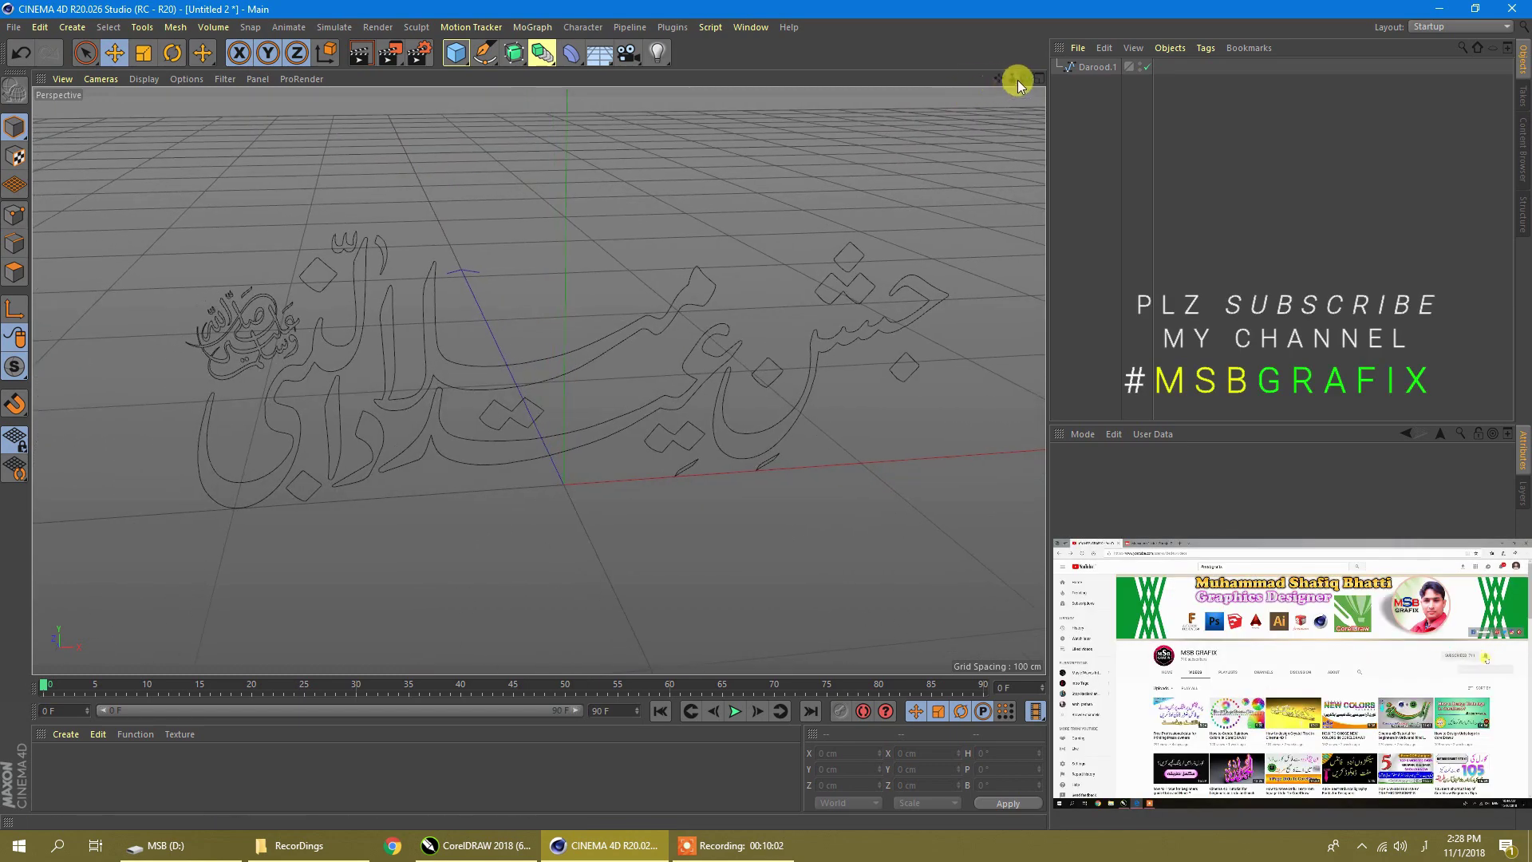
pyautogui.moveTo(1024, 79)
pyautogui.mouseDown()
pyautogui.moveTo(1026, 41)
pyautogui.moveTo(1028, 112)
pyautogui.moveTo(1019, 79)
pyautogui.mouseUp()
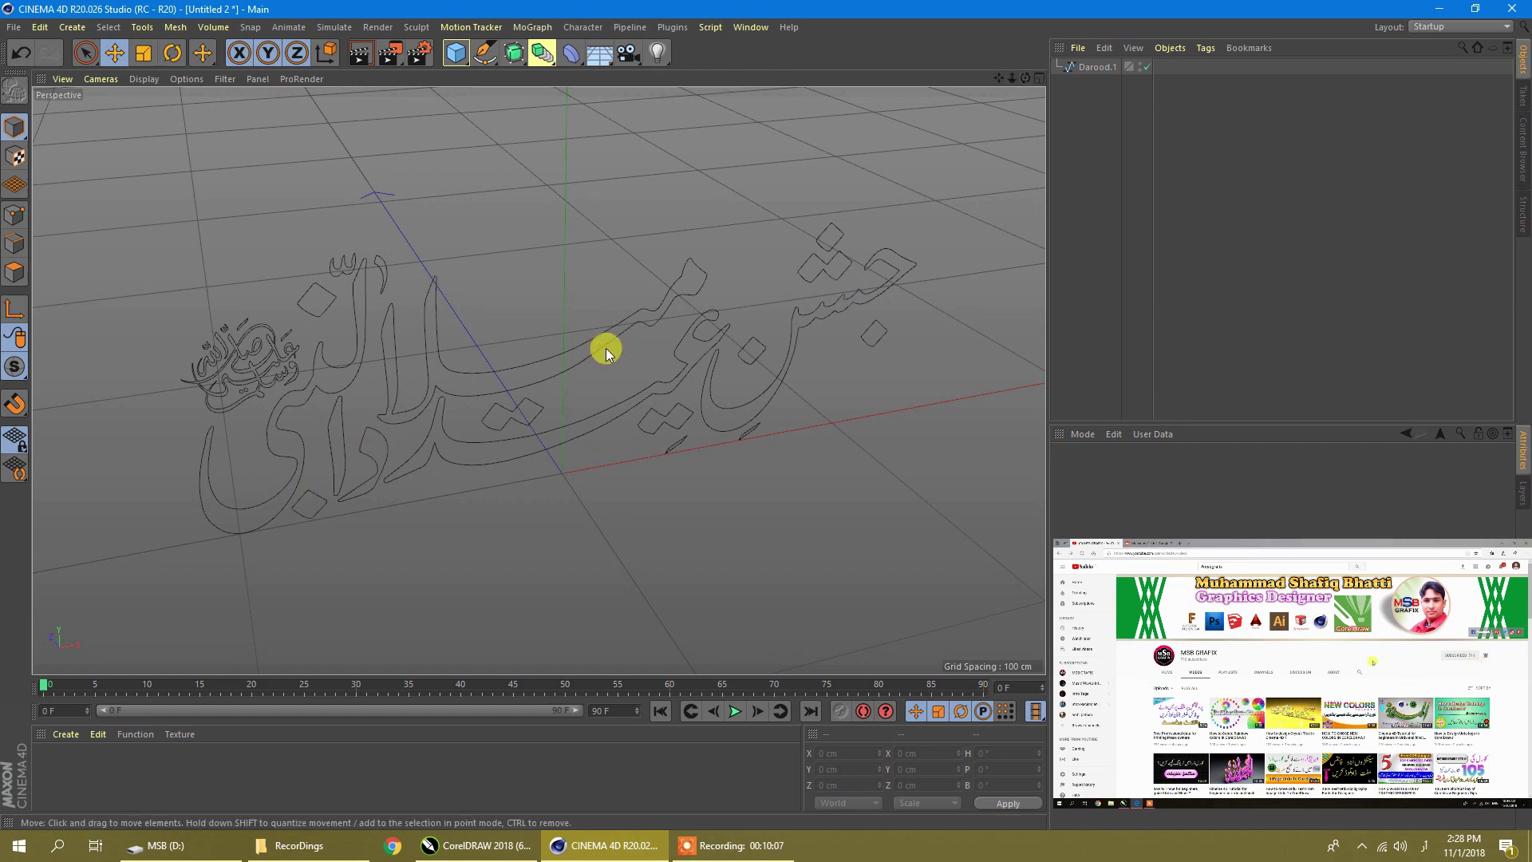
# Add an Extrude object and make the Darood.1 spline its child
pyautogui.click(522, 61)
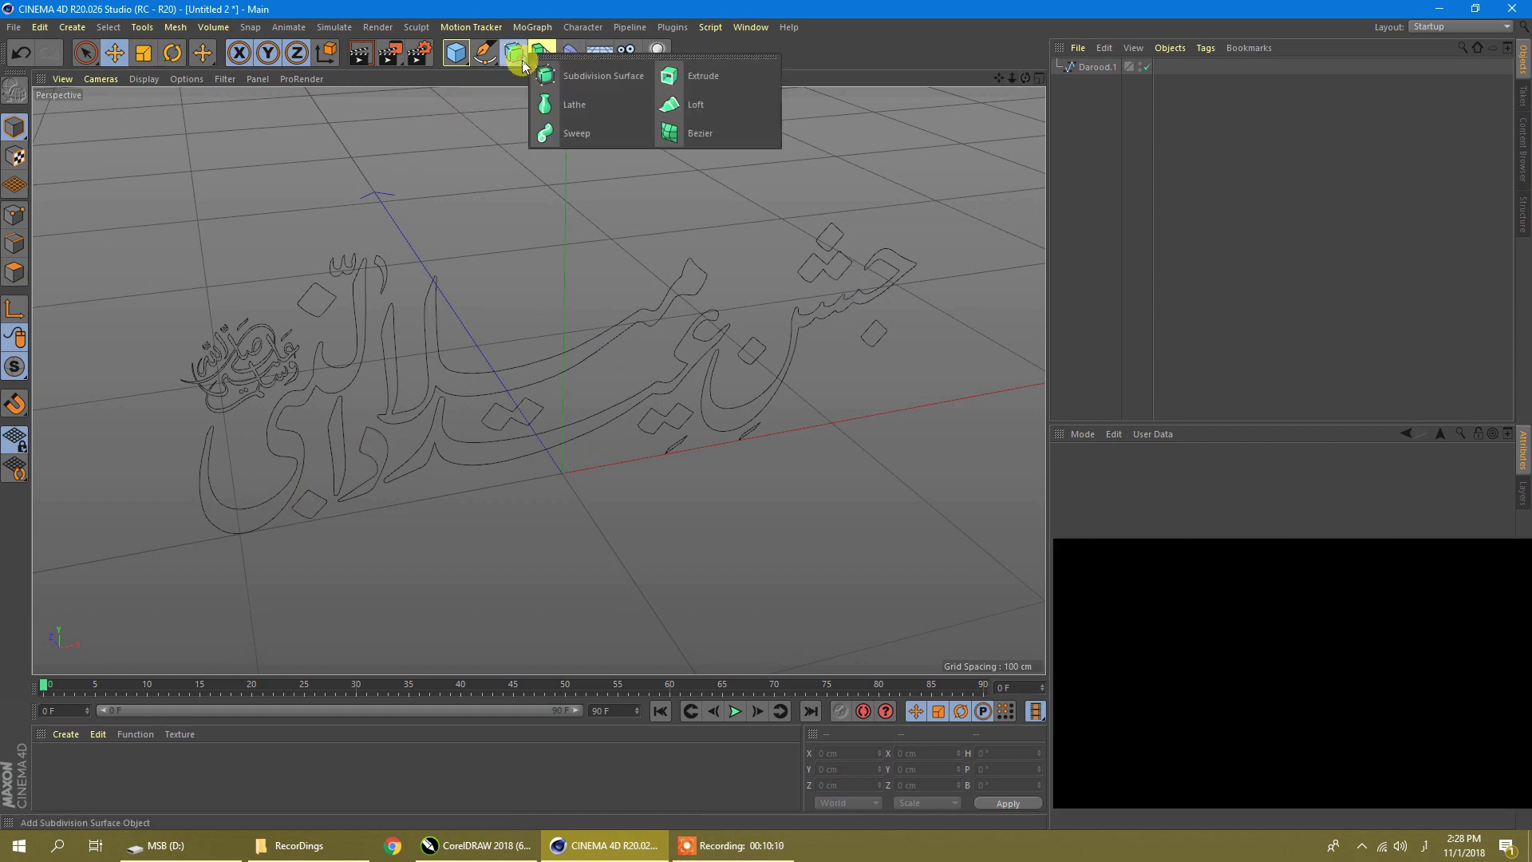
pyautogui.click(691, 79)
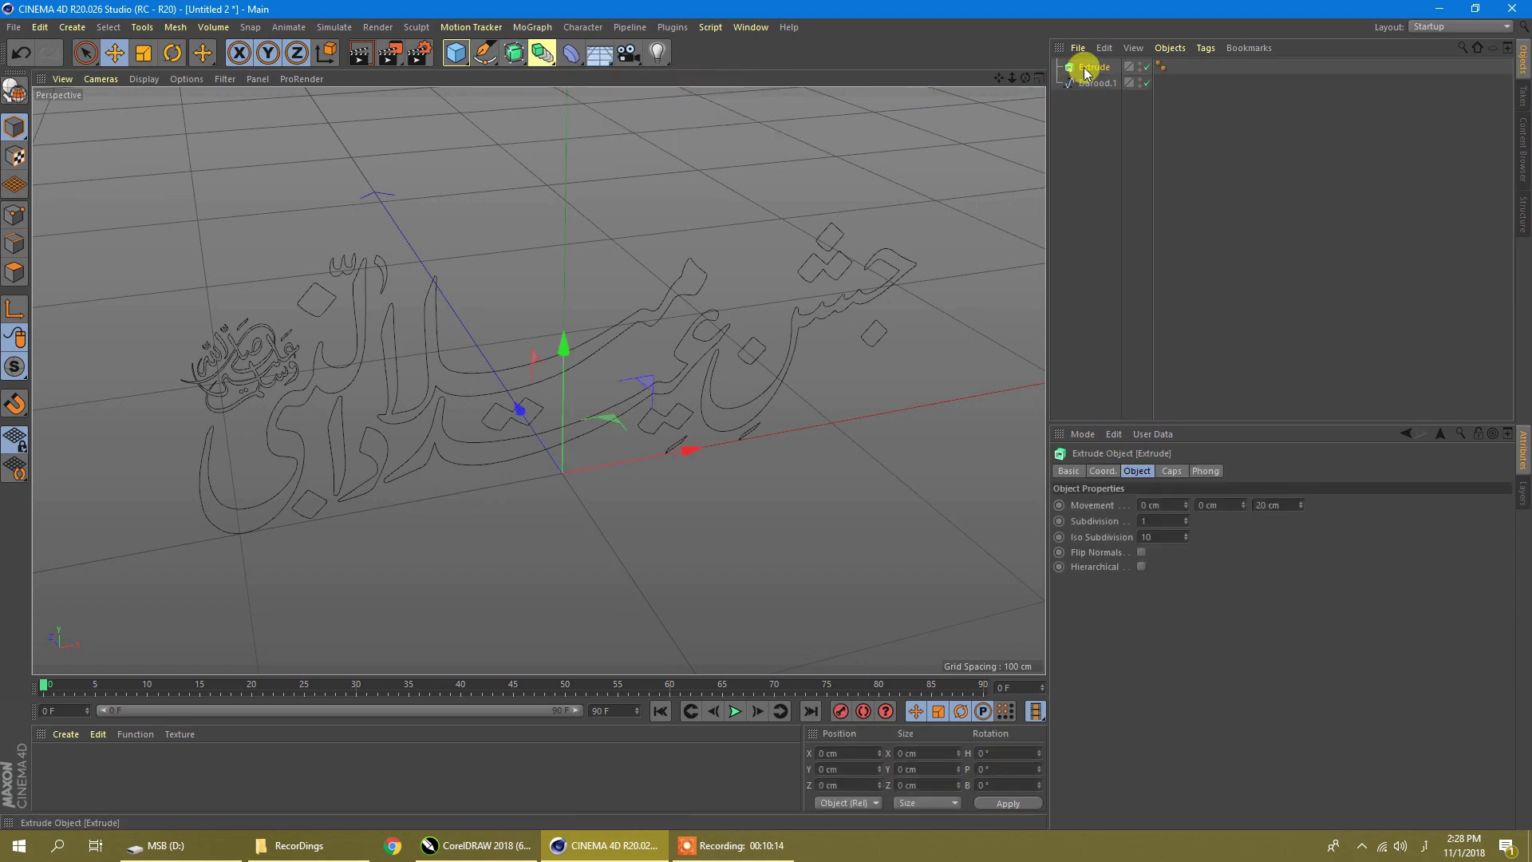
pyautogui.moveTo(1084, 85); pyautogui.dragTo(1099, 78)
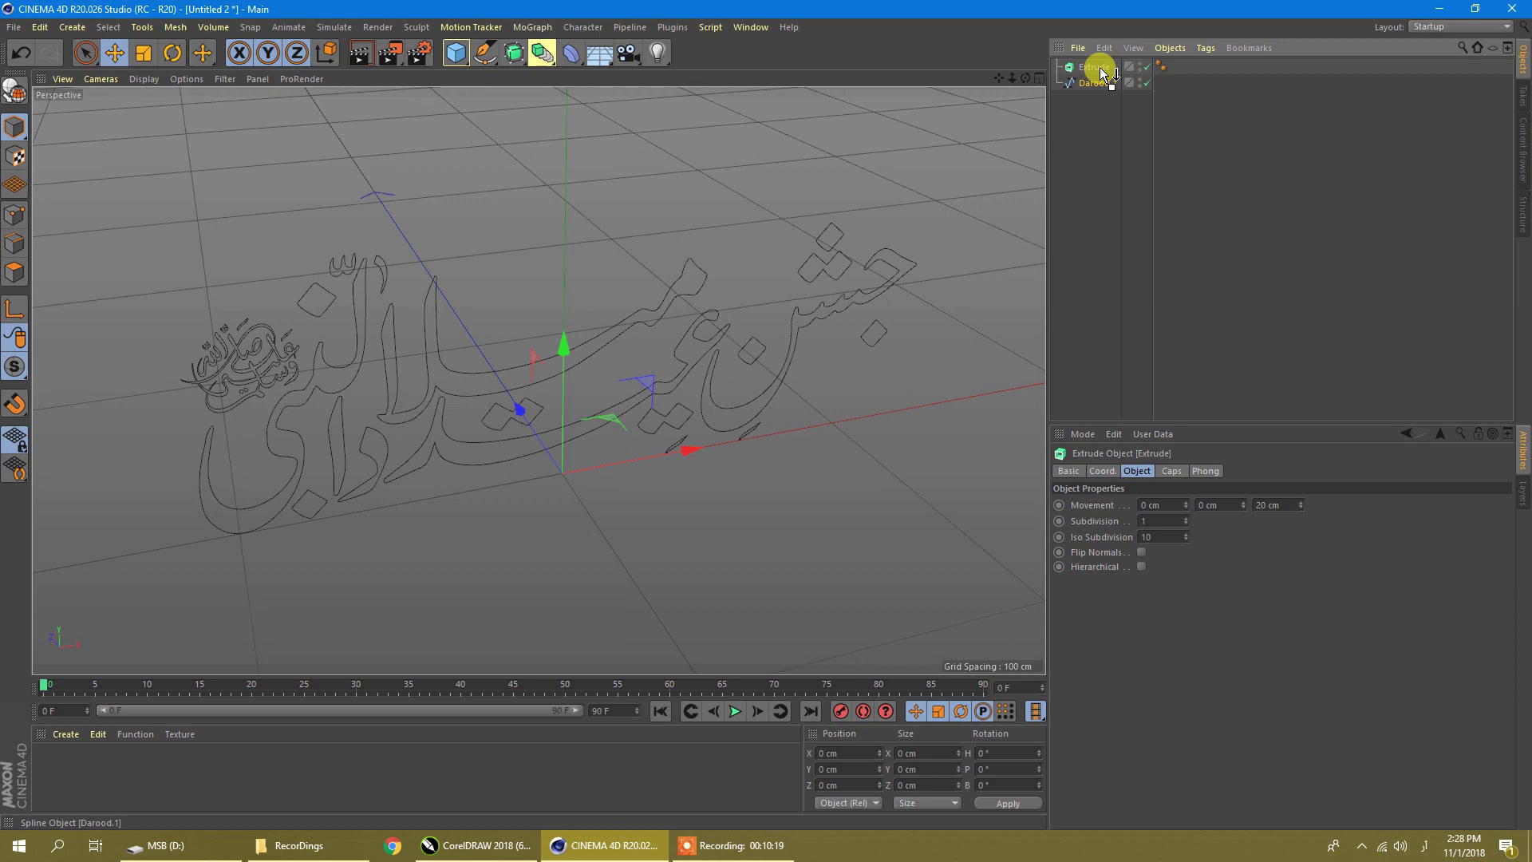
pyautogui.moveTo(1099, 67); pyautogui.dragTo(1100, 69)
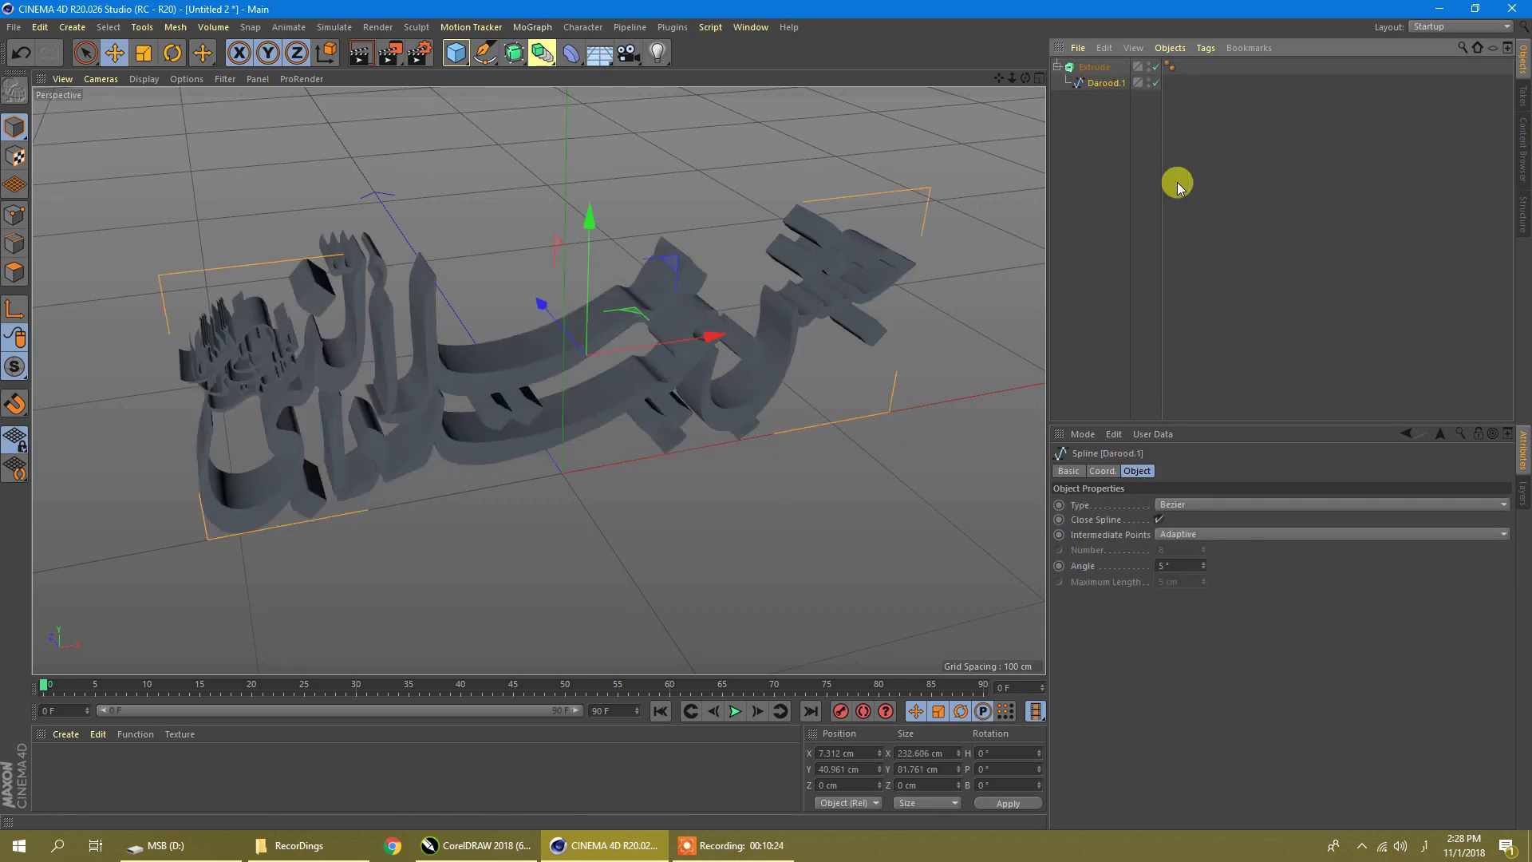
# Set the Extrude object's Z movement to 18 cm and inspect the lettering's depth from another angle
pyautogui.click(1092, 67)
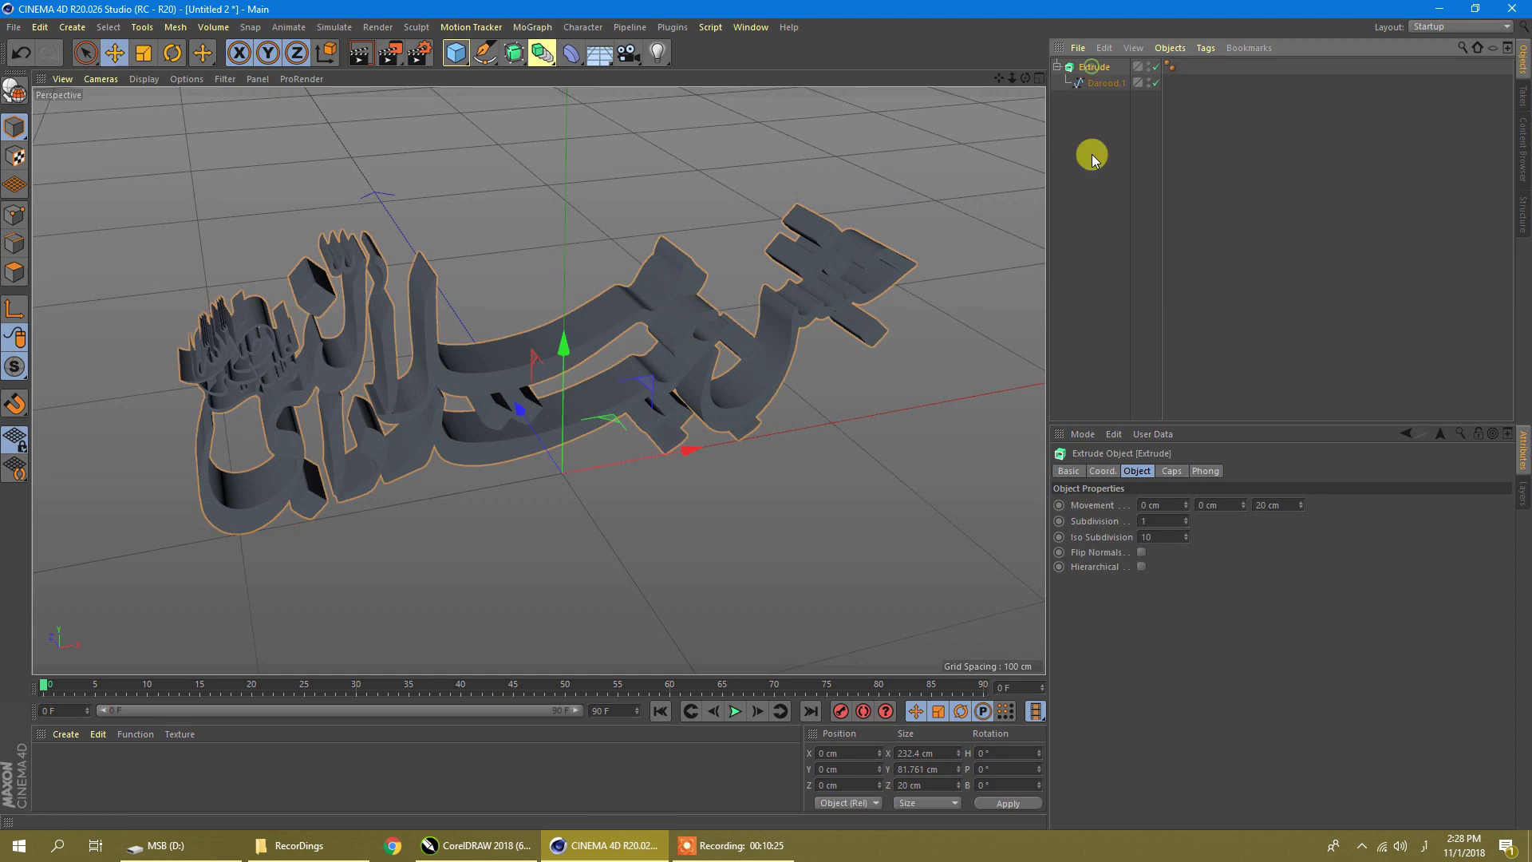
pyautogui.click(1275, 505)
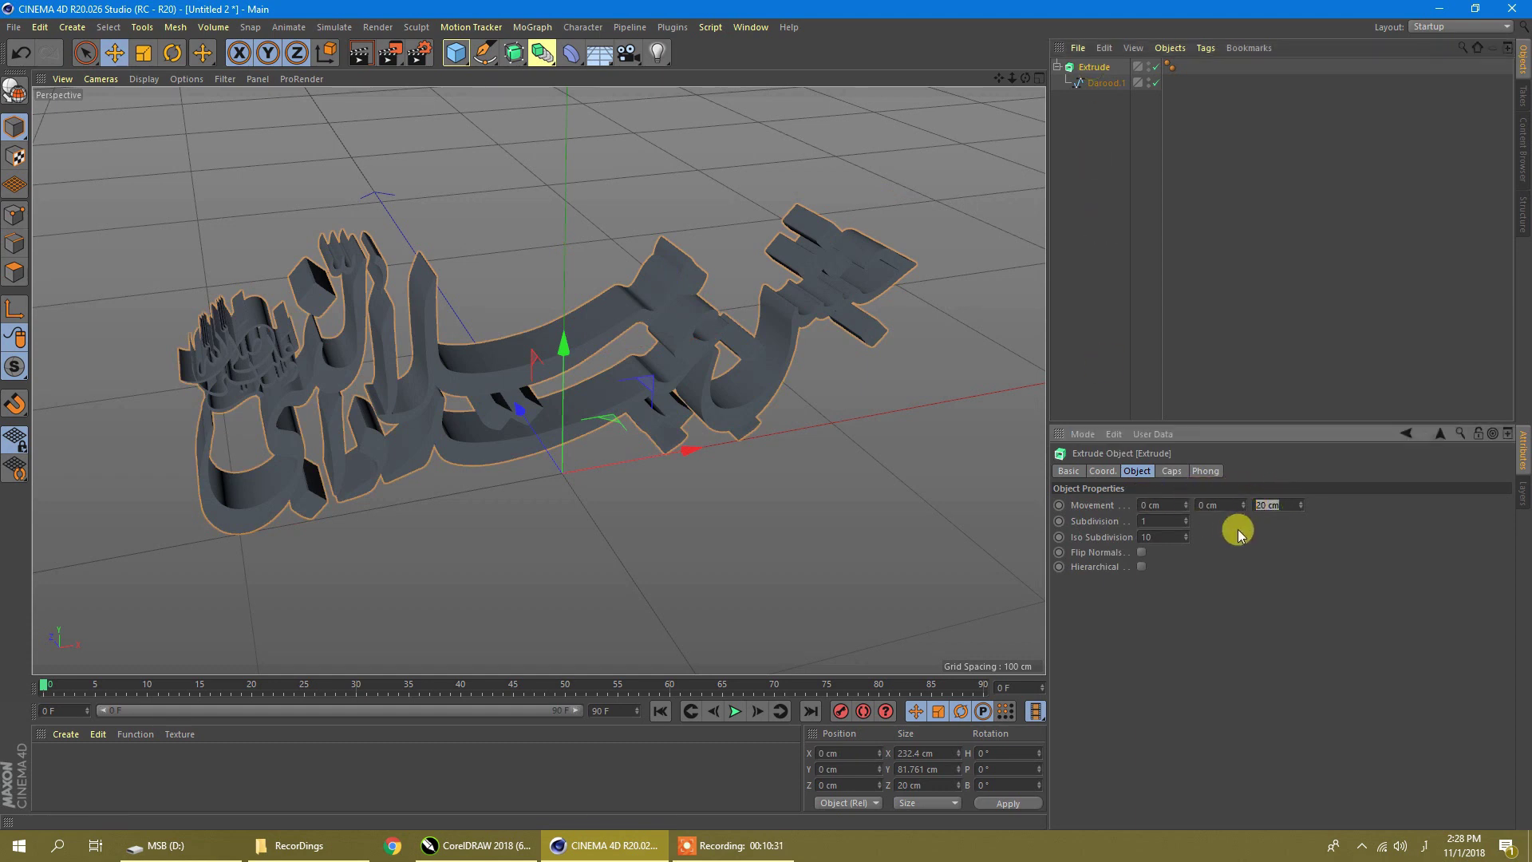
pyautogui.press('Return')
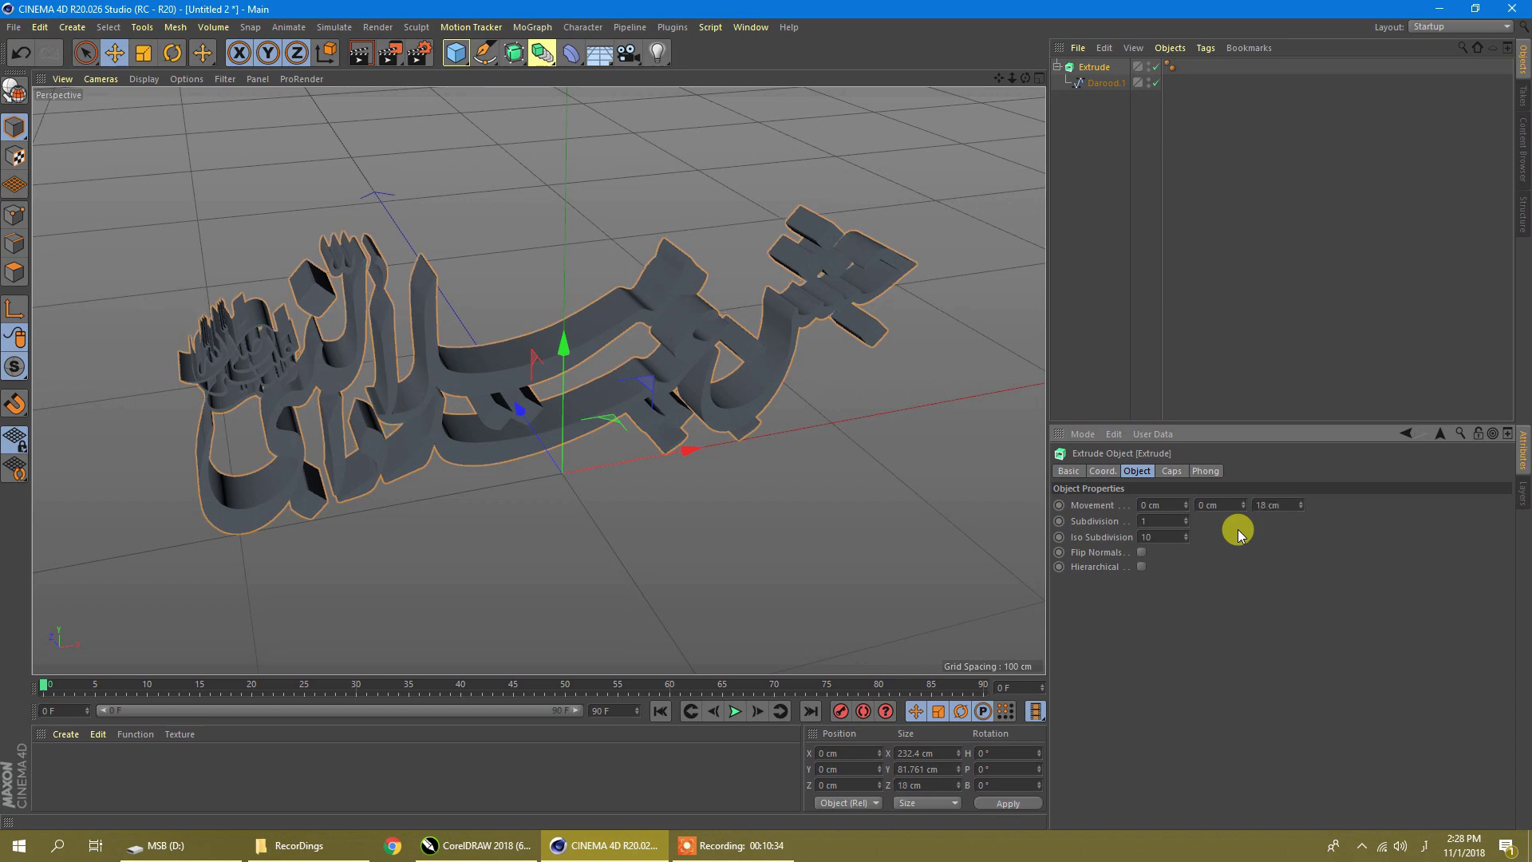
pyautogui.moveTo(1026, 78); pyautogui.dragTo(1093, 188)
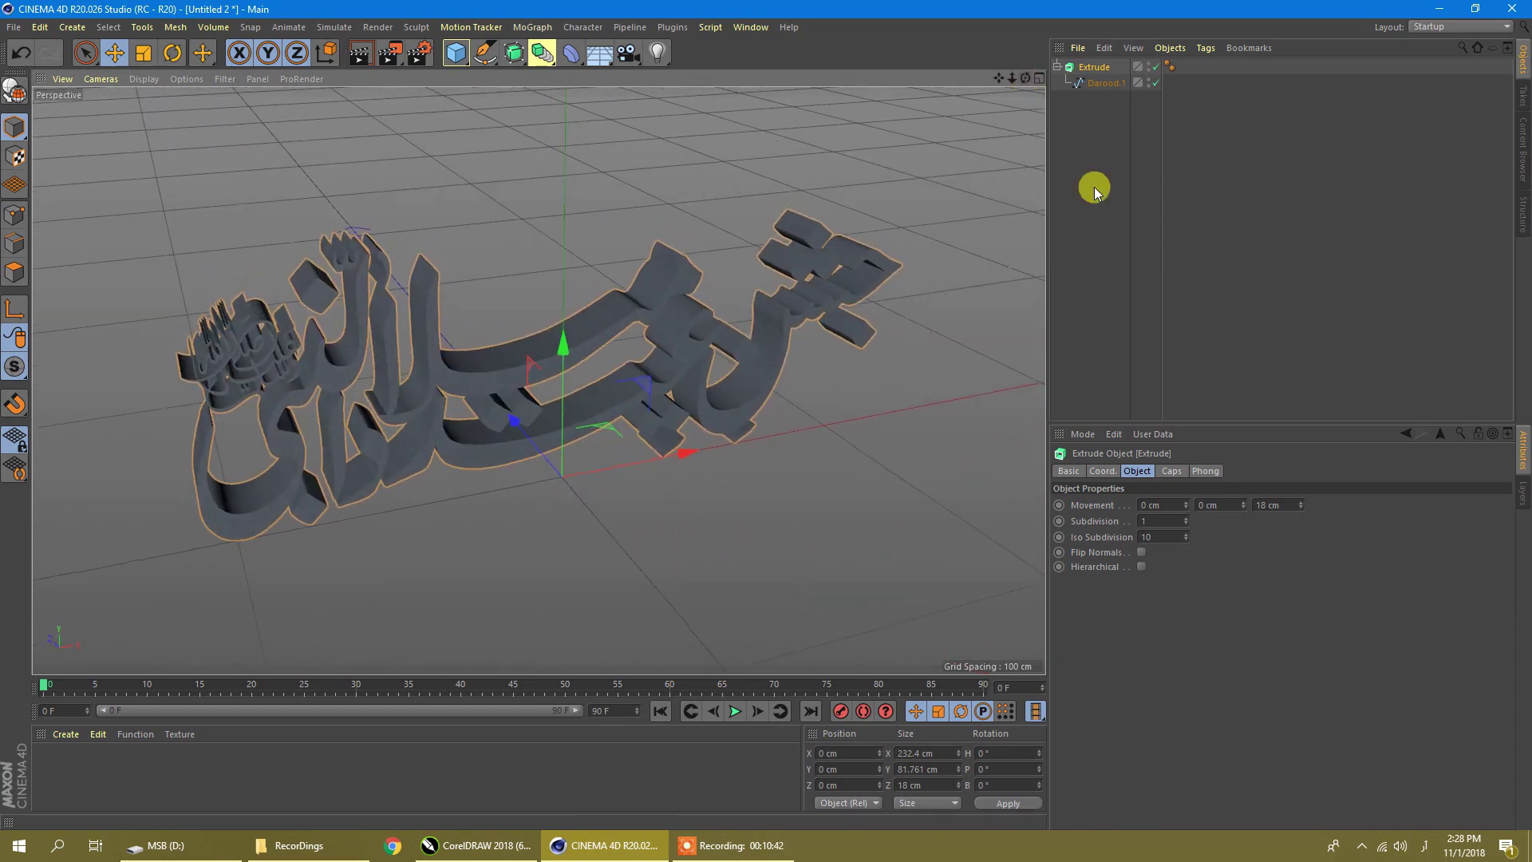
pyautogui.click(981, 199)
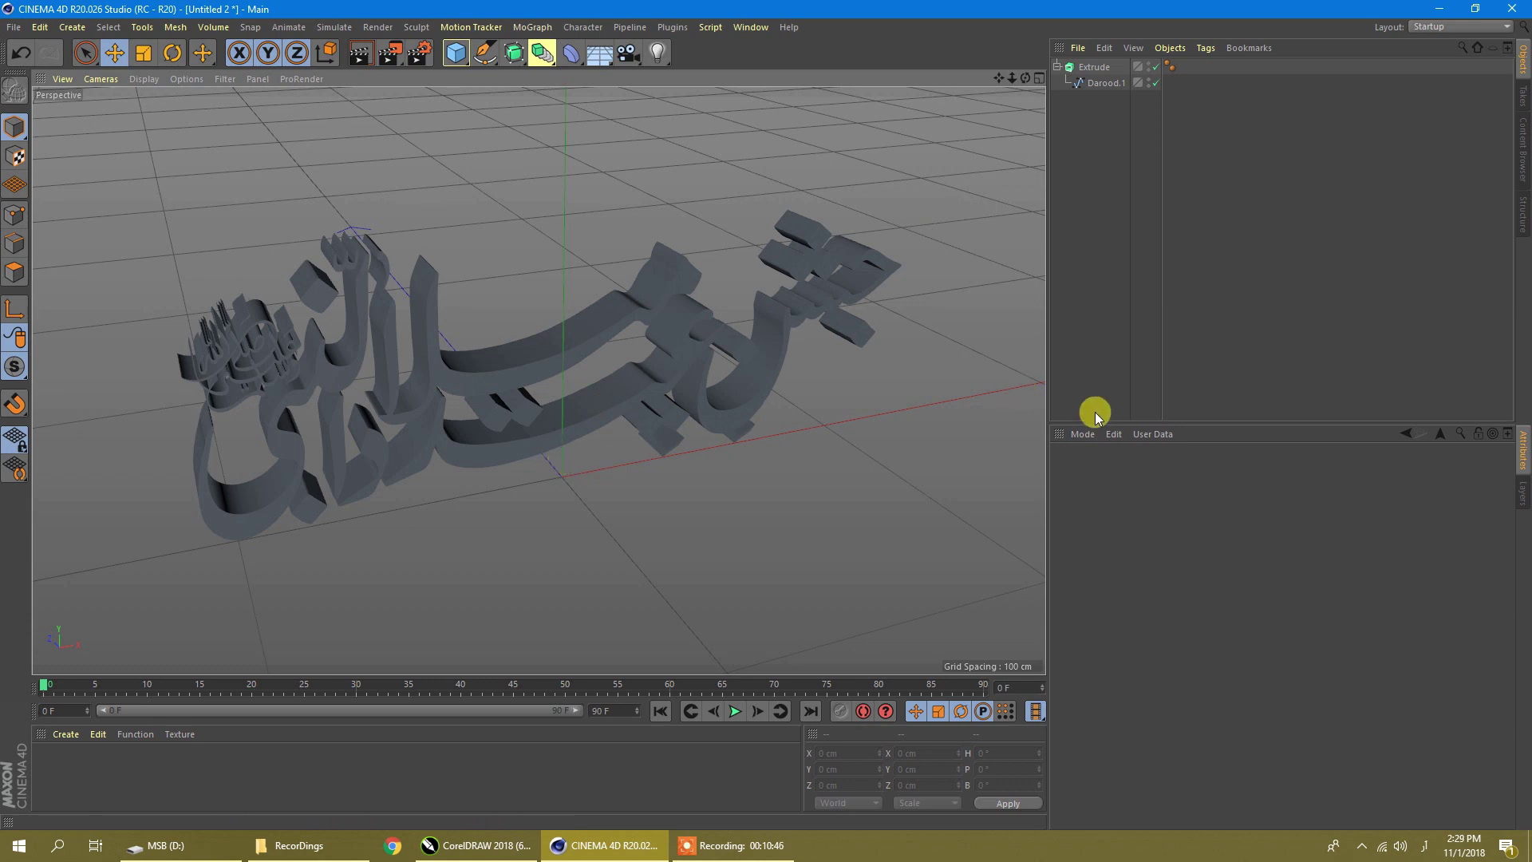
# Set the Extrude object's Z movement to 10 cm
pyautogui.click(635, 317)
pyautogui.doubleClick(1254, 504)
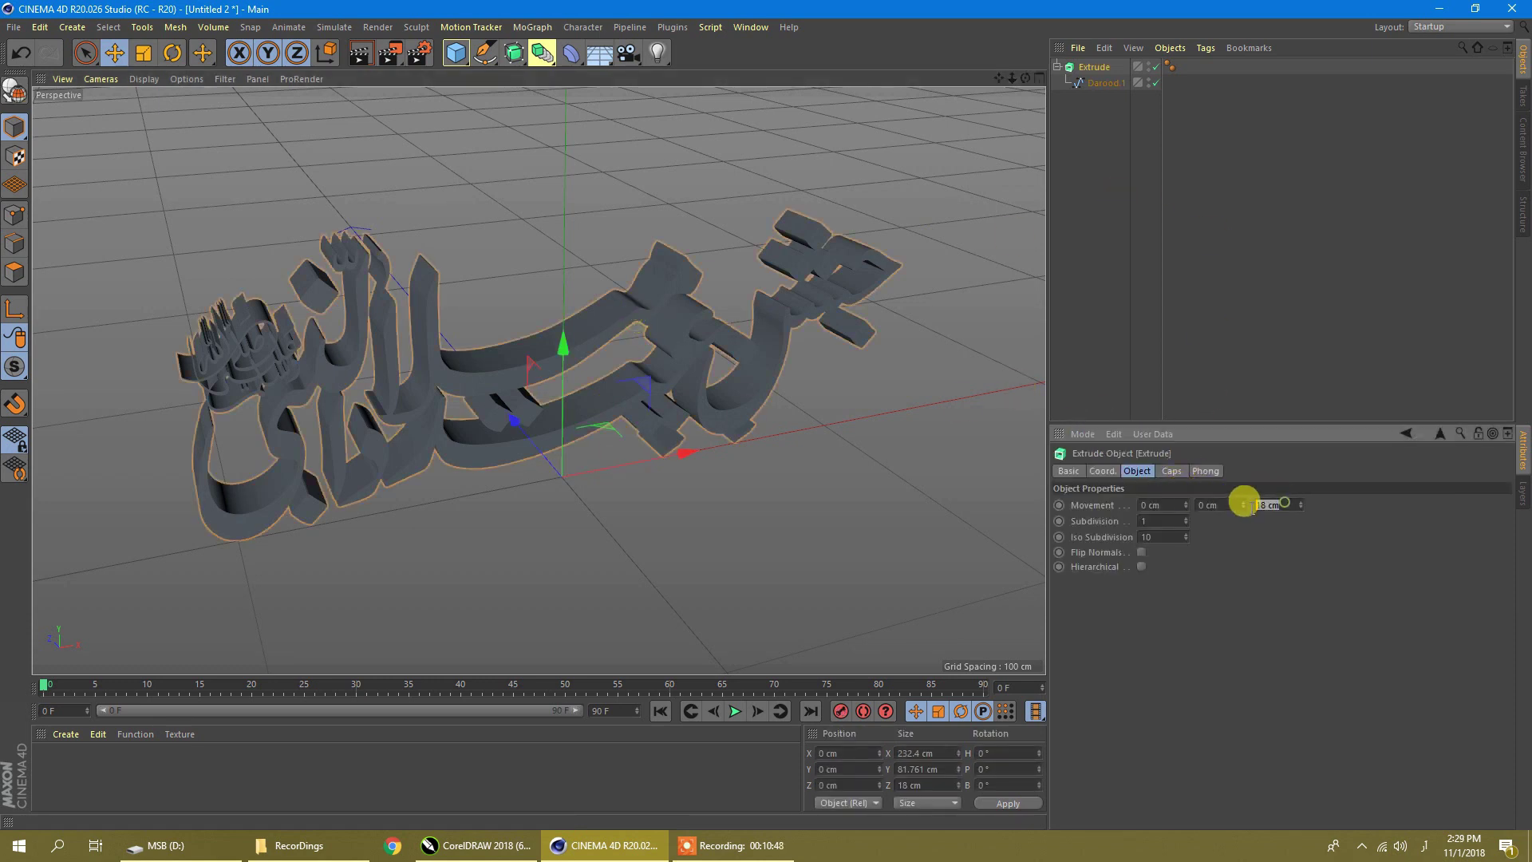
pyautogui.press('Return')
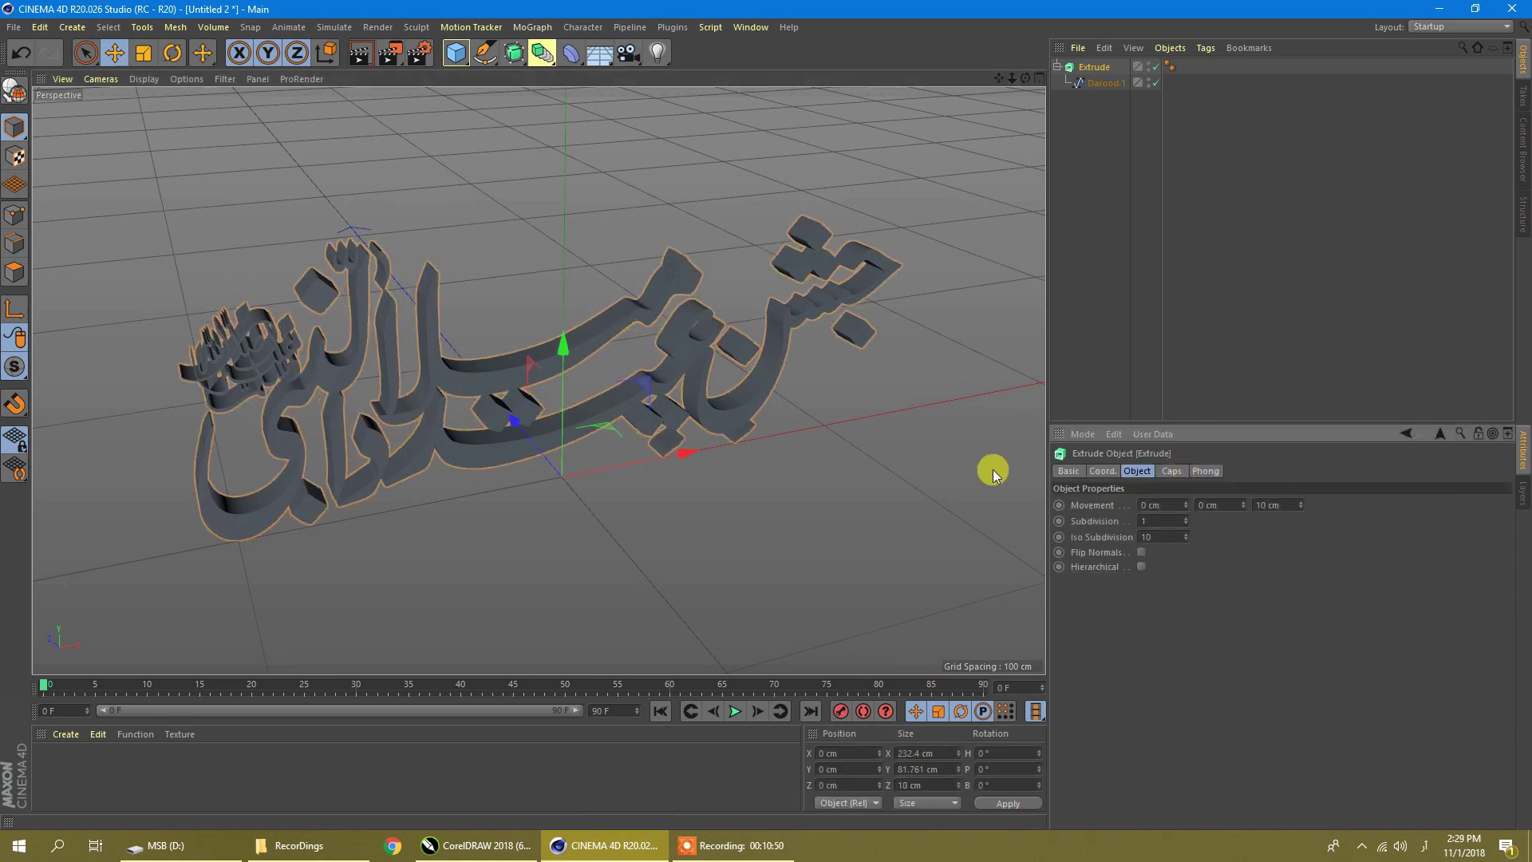
pyautogui.click(961, 456)
pyautogui.click(388, 392)
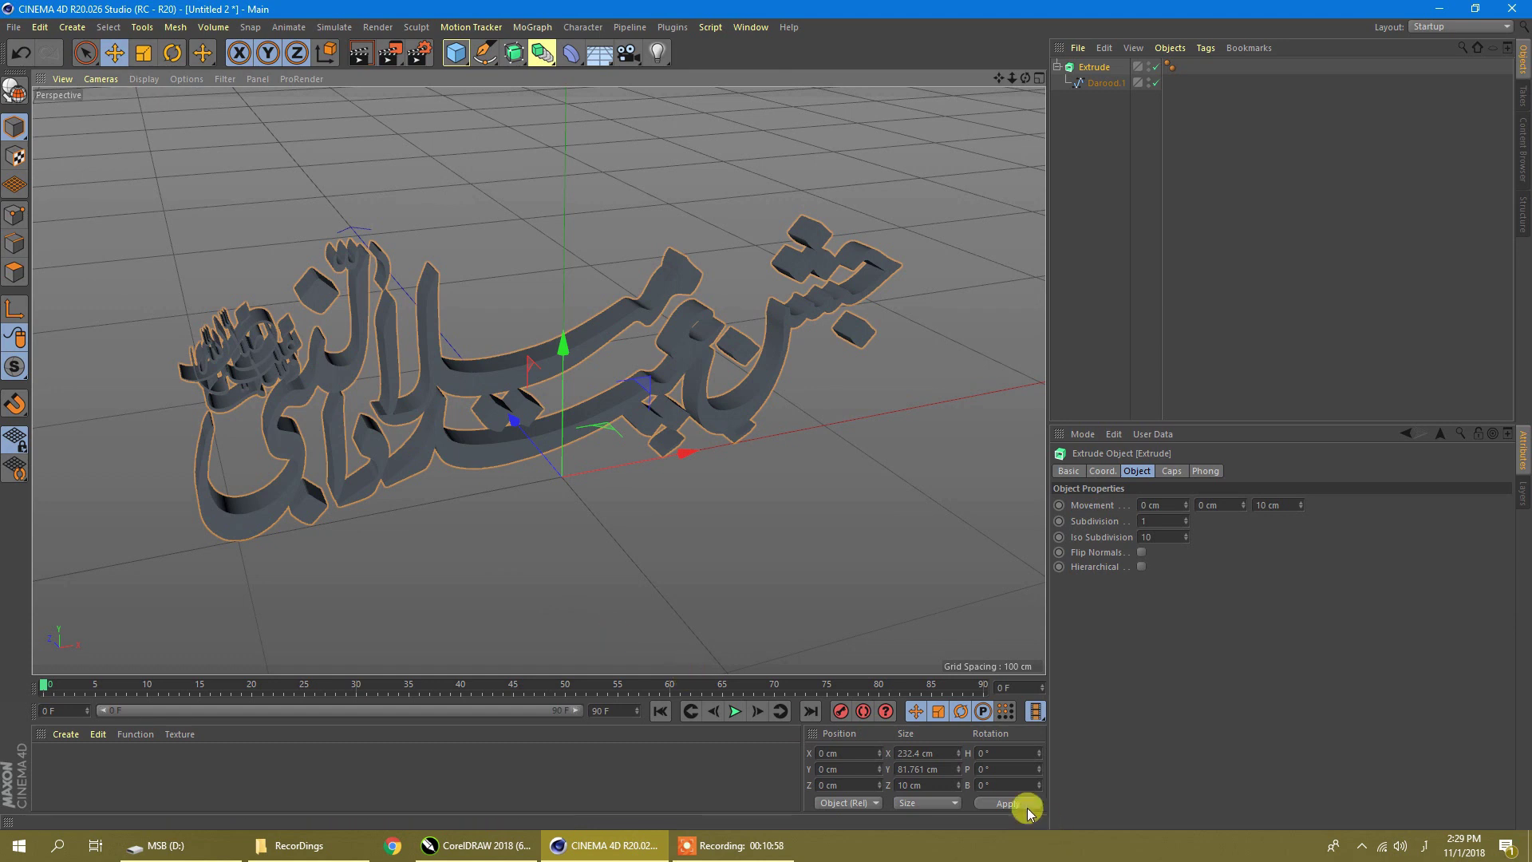
# Set the Extrude object's P rotation to -90° so the lettering lies flat
pyautogui.doubleClick(983, 768)
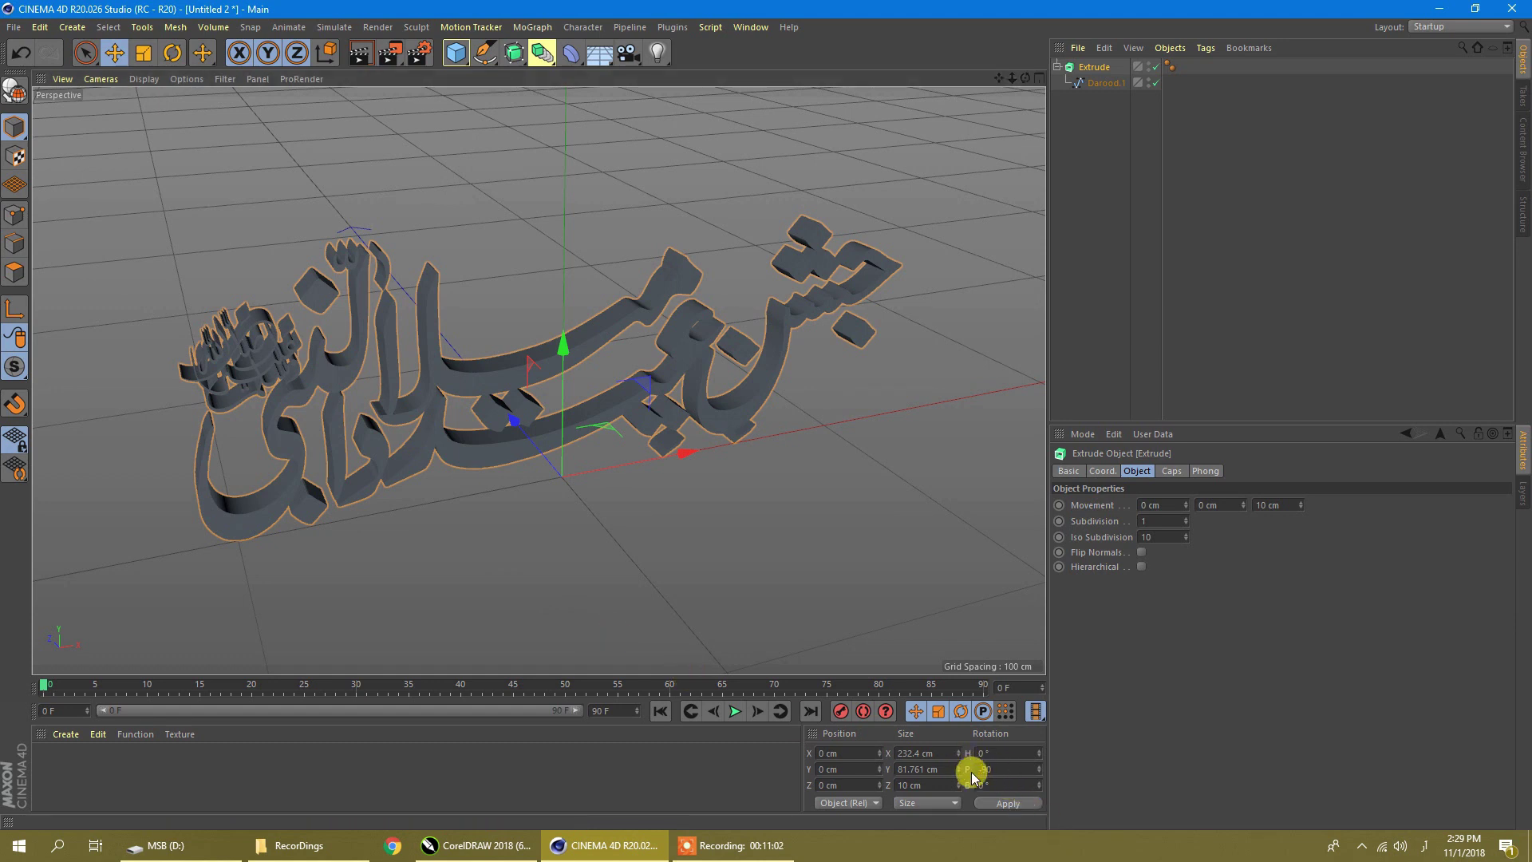
pyautogui.write('90')
pyautogui.press('Return')
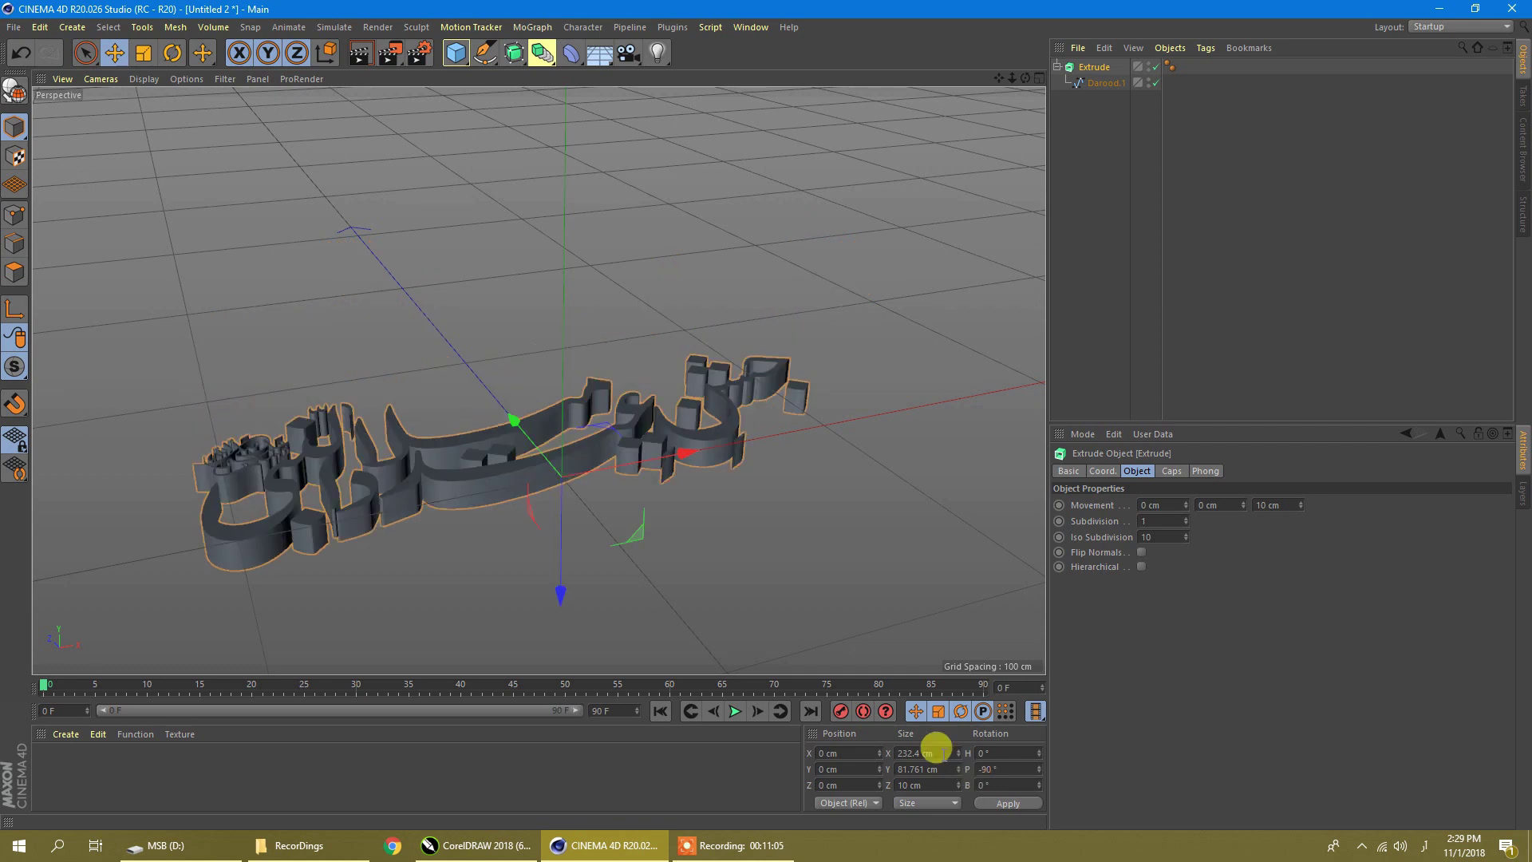
# In the Right view, raise the lettering so its underside sits on the ground line, at a Y position of about 10.06 cm
pyautogui.middleClick(706, 563)
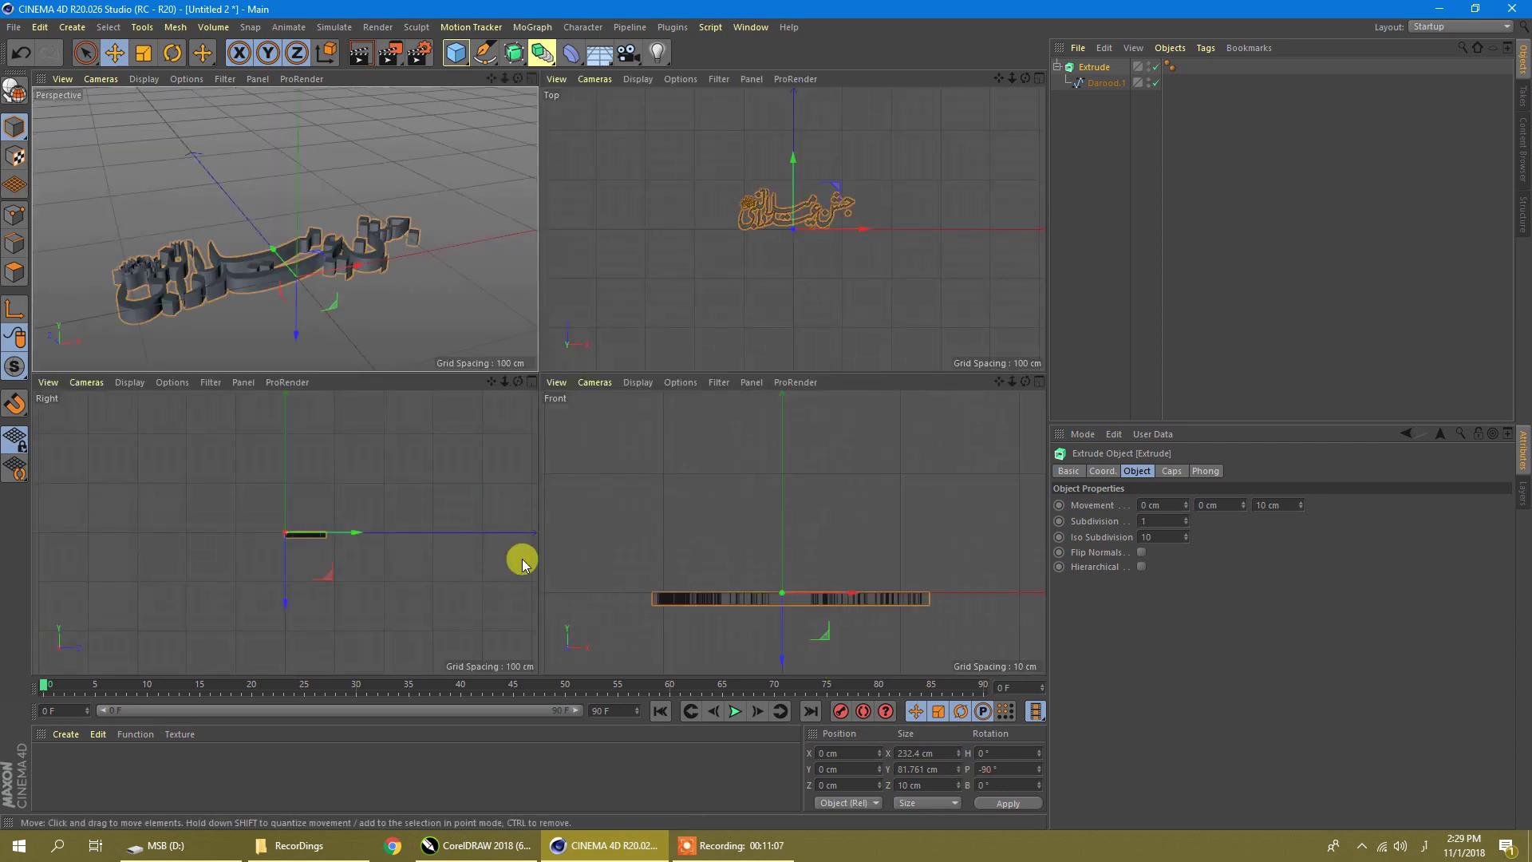
pyautogui.middleClick(308, 548)
pyautogui.scroll(5, 492, 437)
pyautogui.scroll(2, 511, 447)
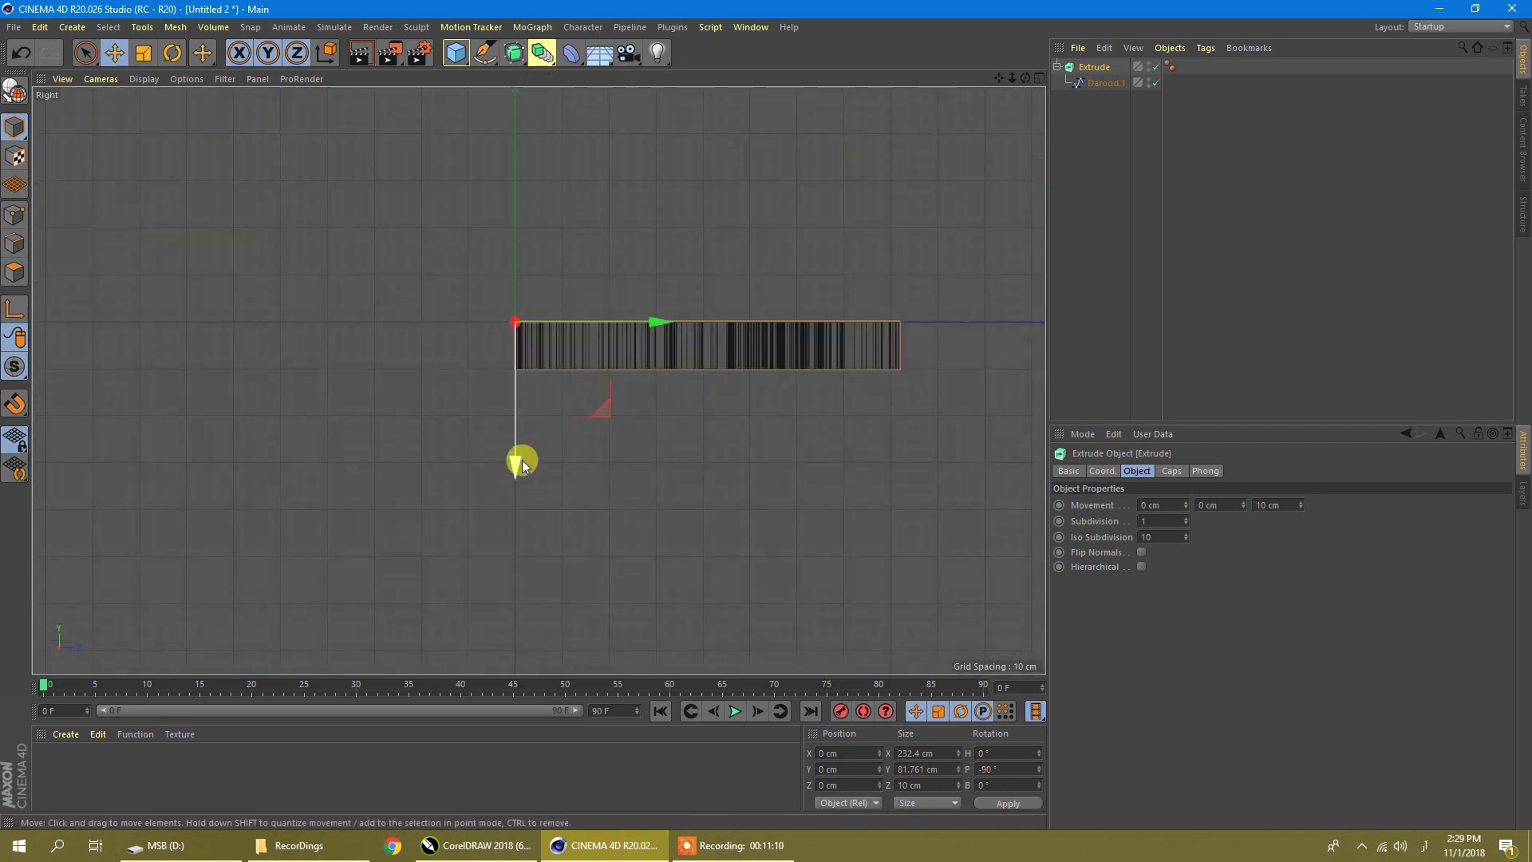
pyautogui.moveTo(513, 458); pyautogui.dragTo(515, 417)
pyautogui.scroll(8, 530, 295)
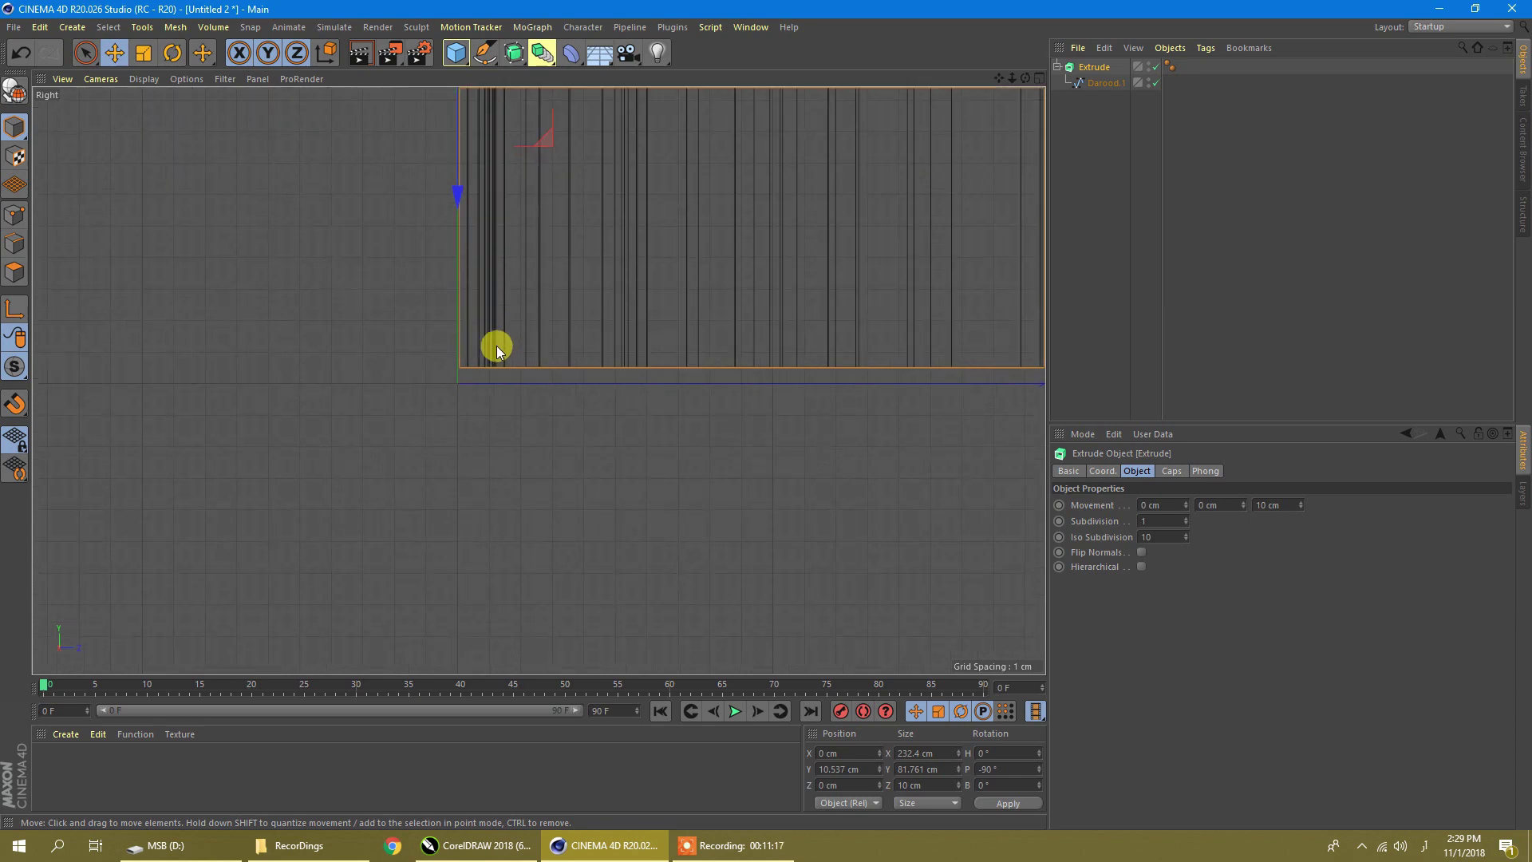
pyautogui.scroll(2, 496, 346)
pyautogui.scroll(-1, 458, 244)
pyautogui.moveTo(444, 136); pyautogui.dragTo(446, 155)
pyautogui.scroll(-2, 446, 367)
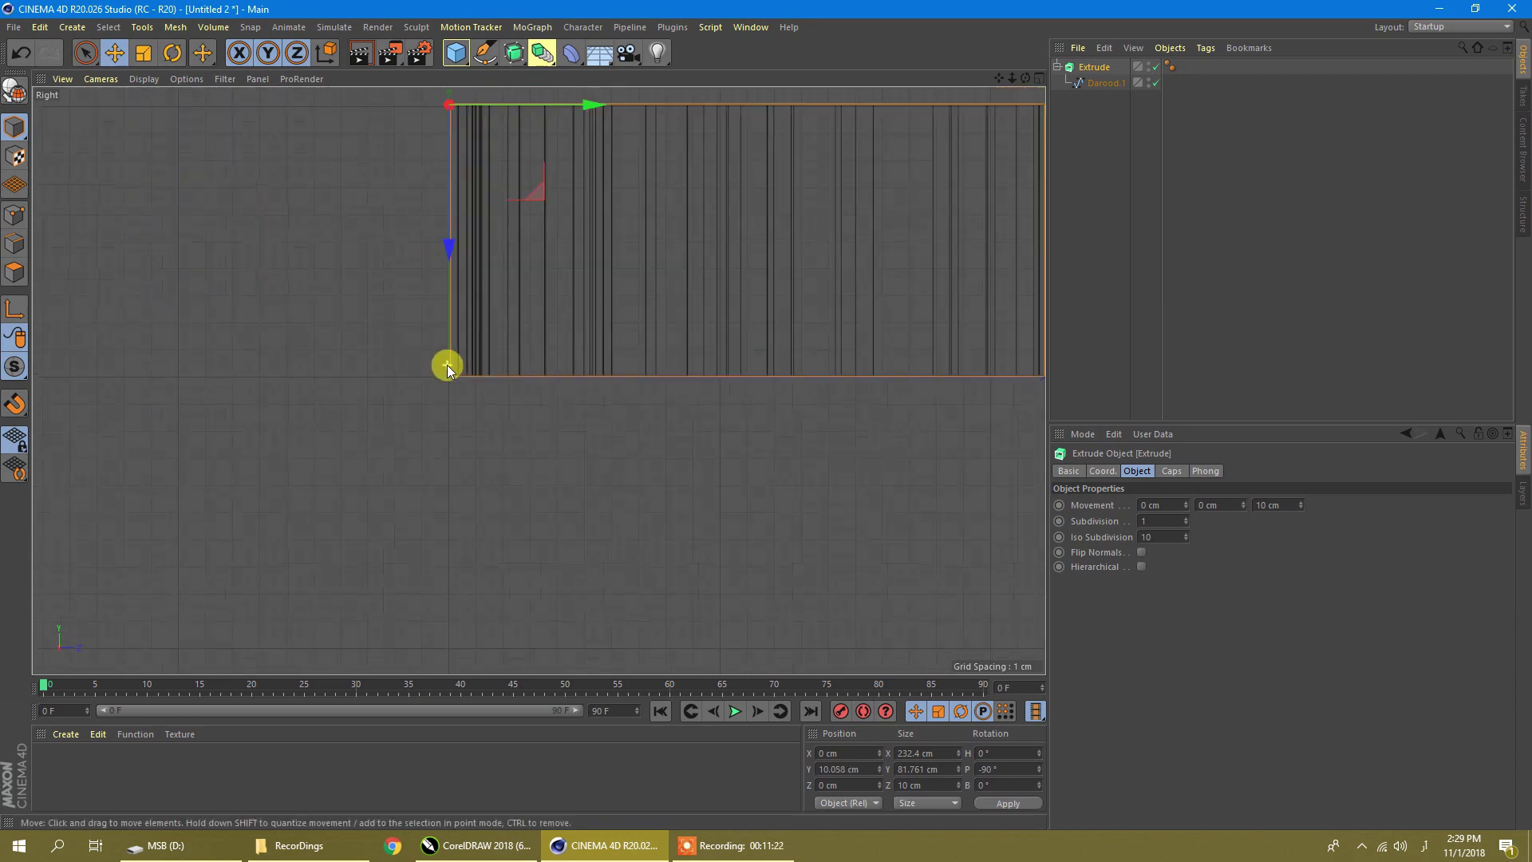
# Return to the Perspective view and duplicate the Extrude object together with its spline
pyautogui.middleClick(489, 428)
pyautogui.middleClick(277, 304)
pyautogui.scroll(3, 428, 540)
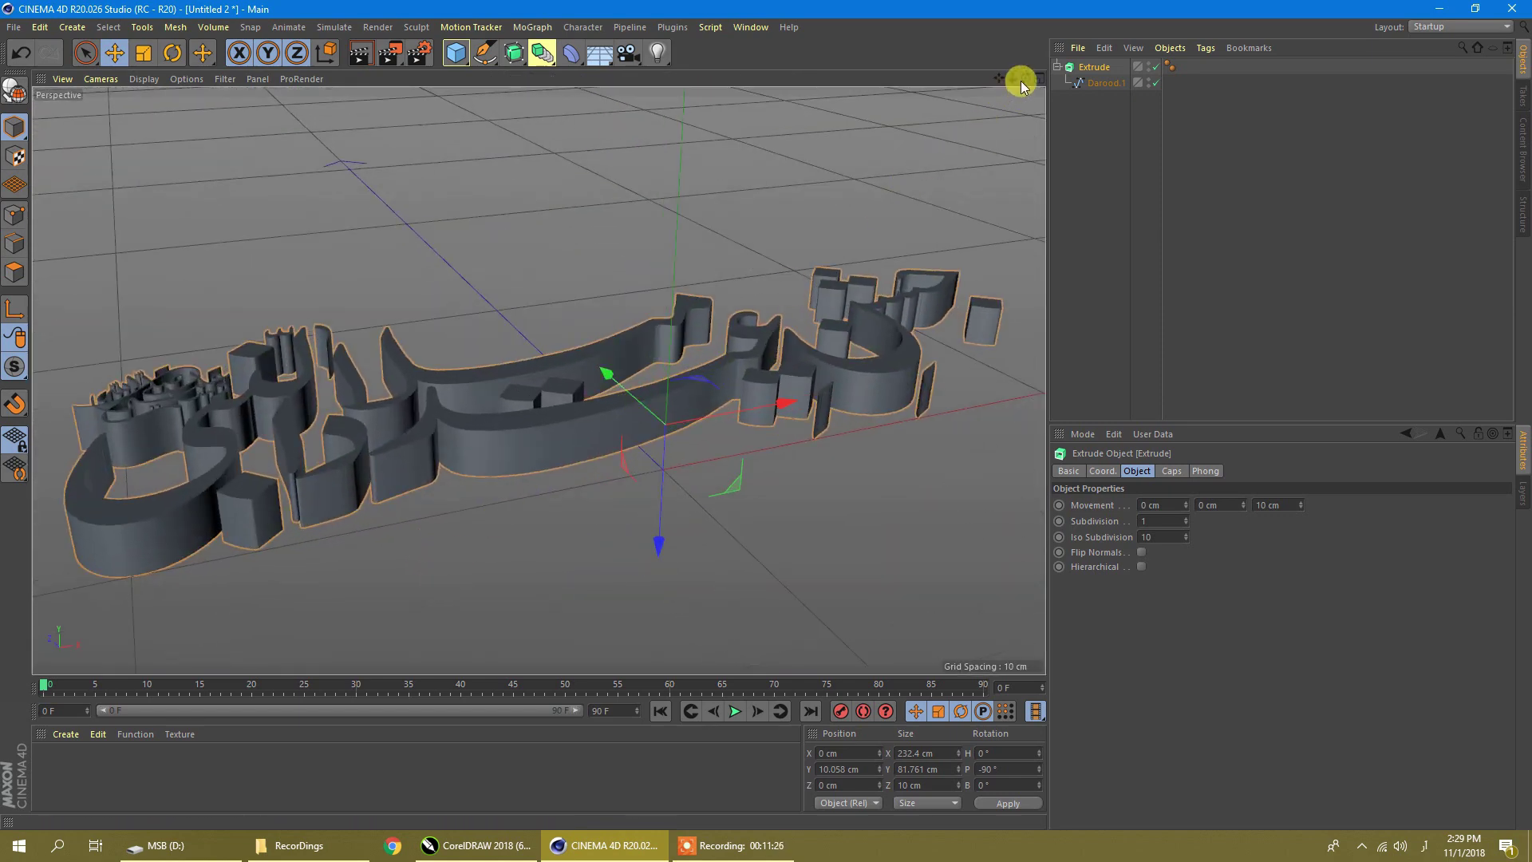
pyautogui.moveTo(1022, 81); pyautogui.dragTo(1003, 131)
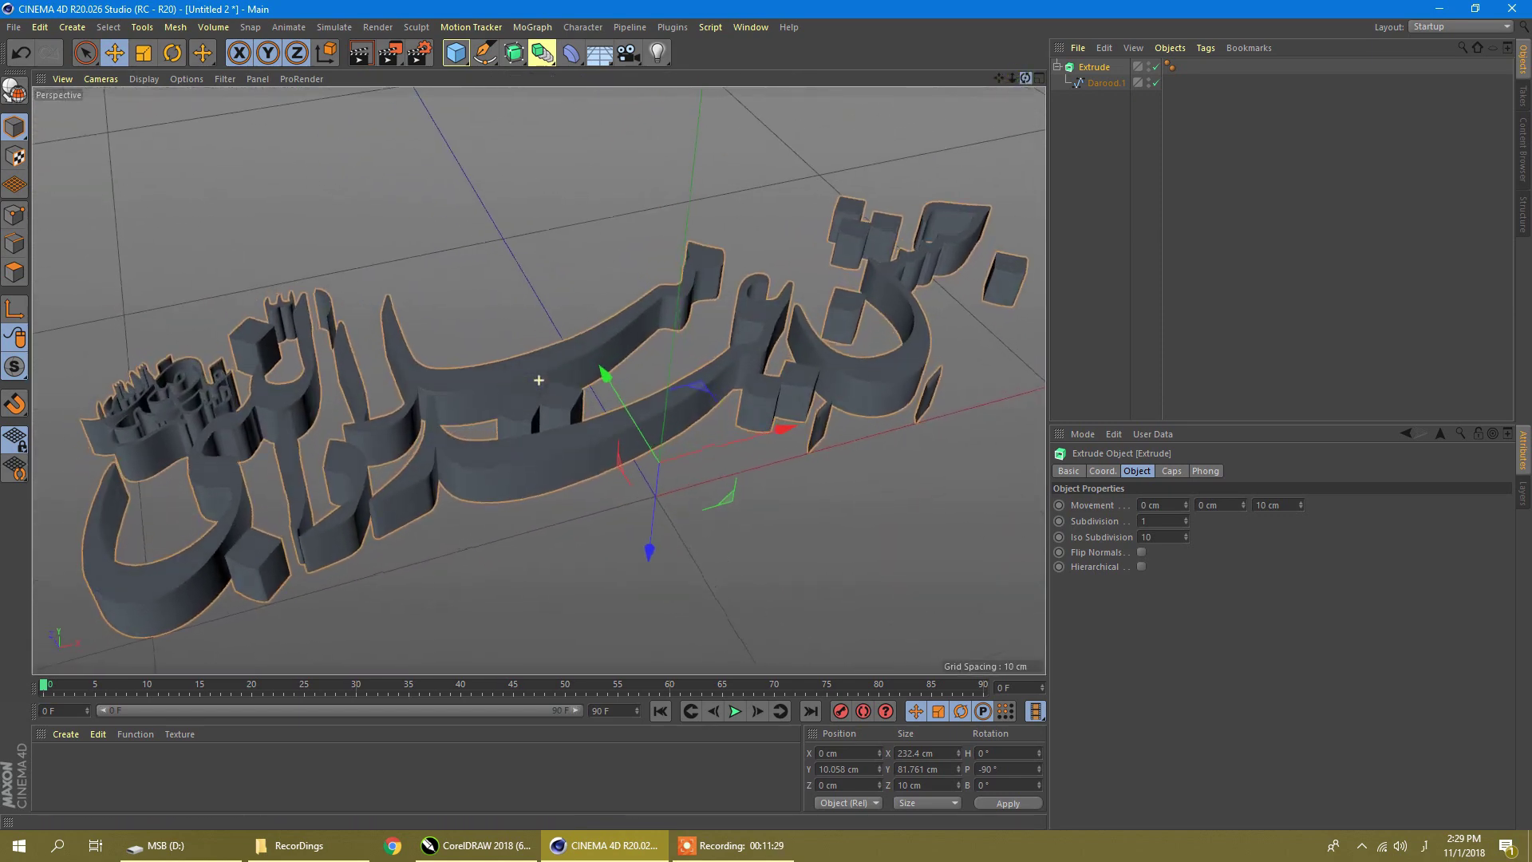
pyautogui.scroll(-2, 830, 262)
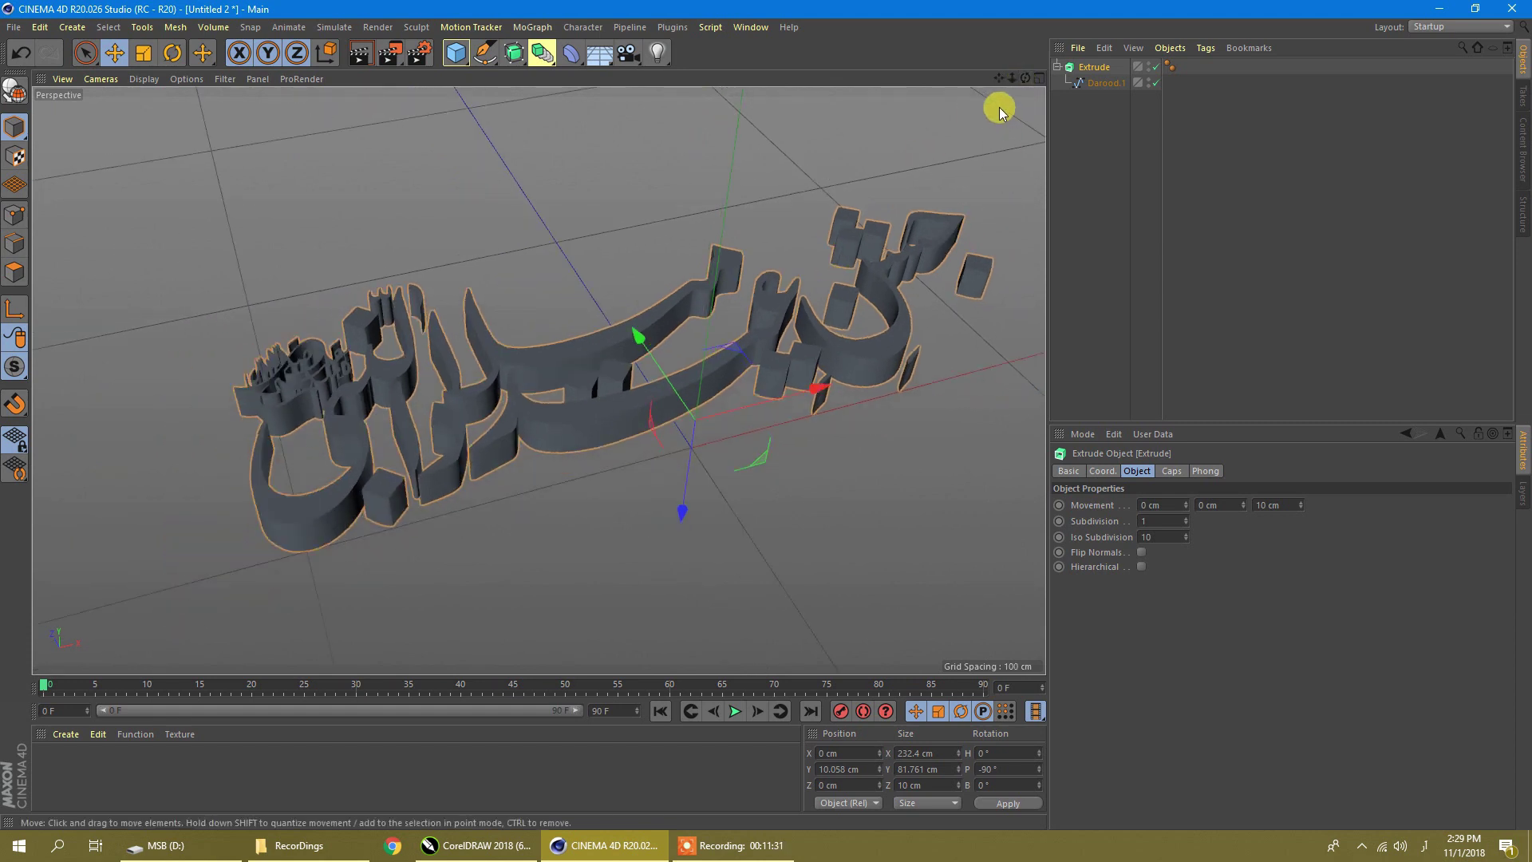
pyautogui.moveTo(1020, 80)
pyautogui.mouseDown()
pyautogui.moveTo(964, 88)
pyautogui.moveTo(1031, 78)
pyautogui.mouseUp()
pyautogui.scroll(1, 538, 381)
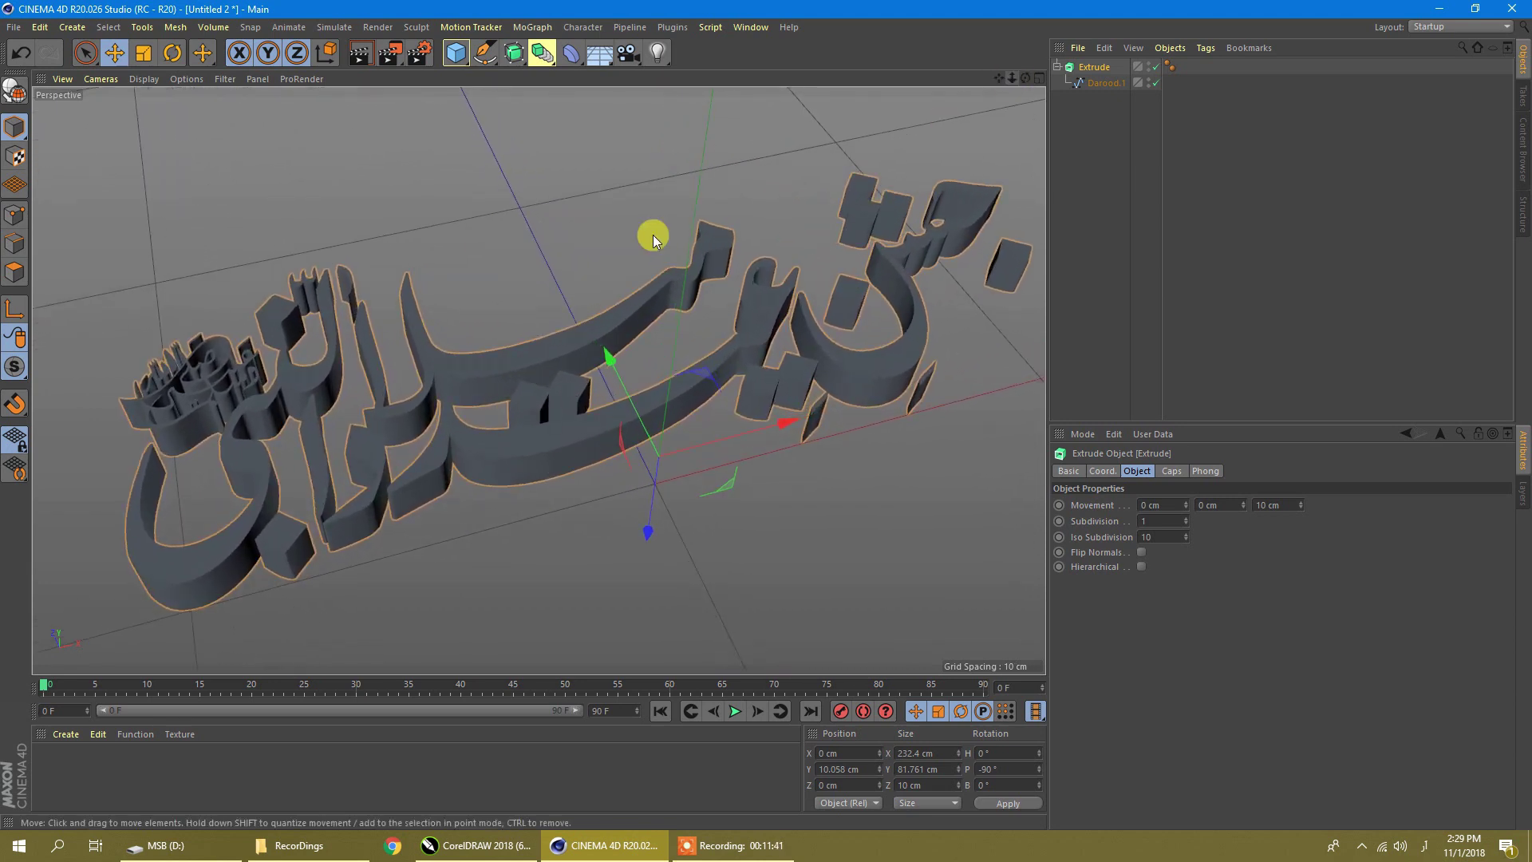
pyautogui.click(1058, 68)
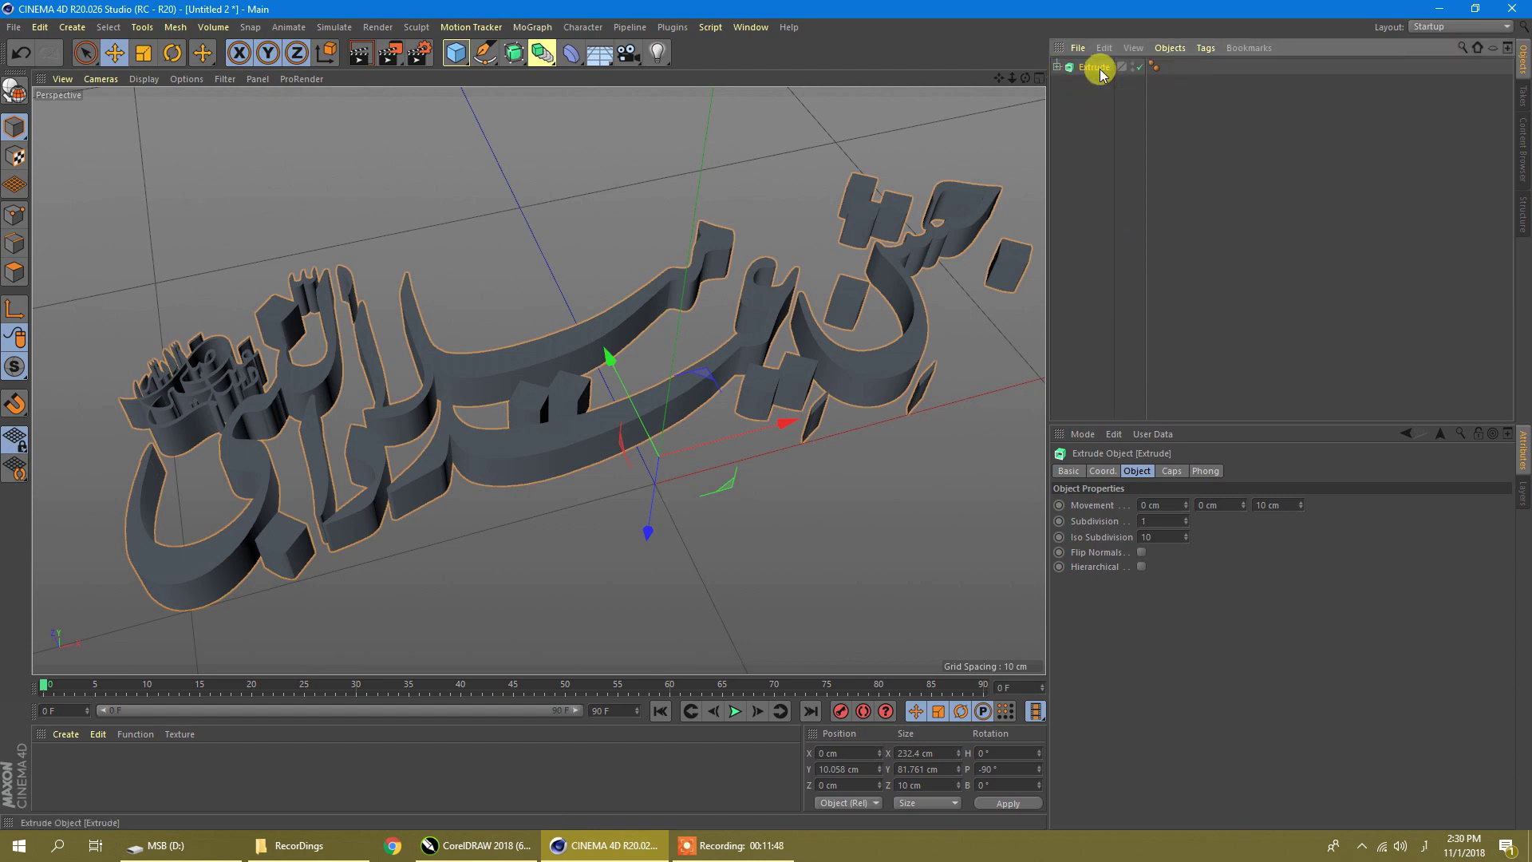
pyautogui.moveTo(1101, 74); pyautogui.dragTo(1096, 87)
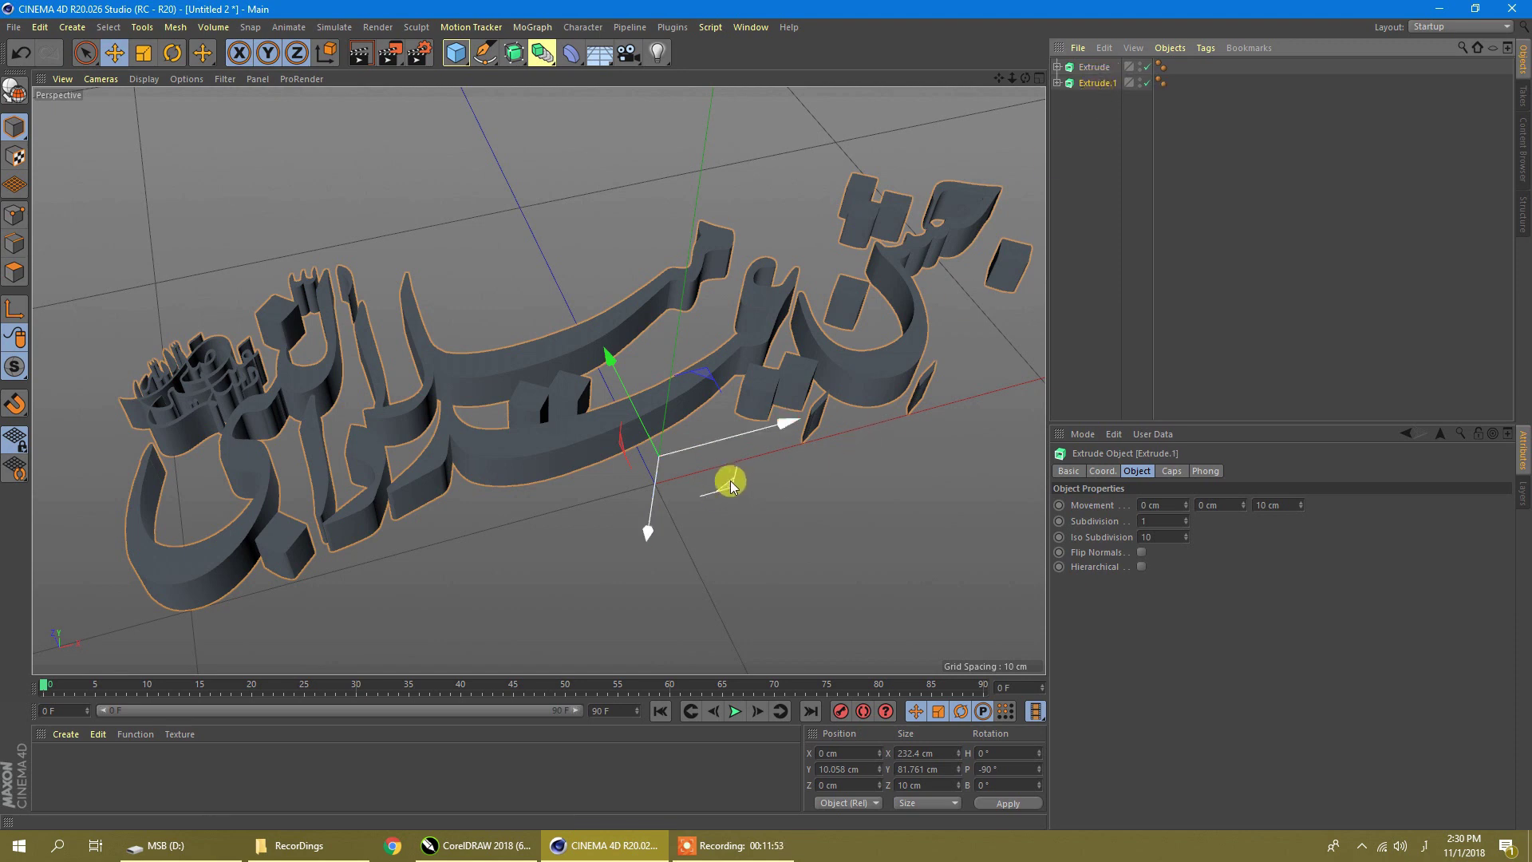
# Set both the start and end caps of the original Extrude object to Fillet Cap
pyautogui.click(1092, 70)
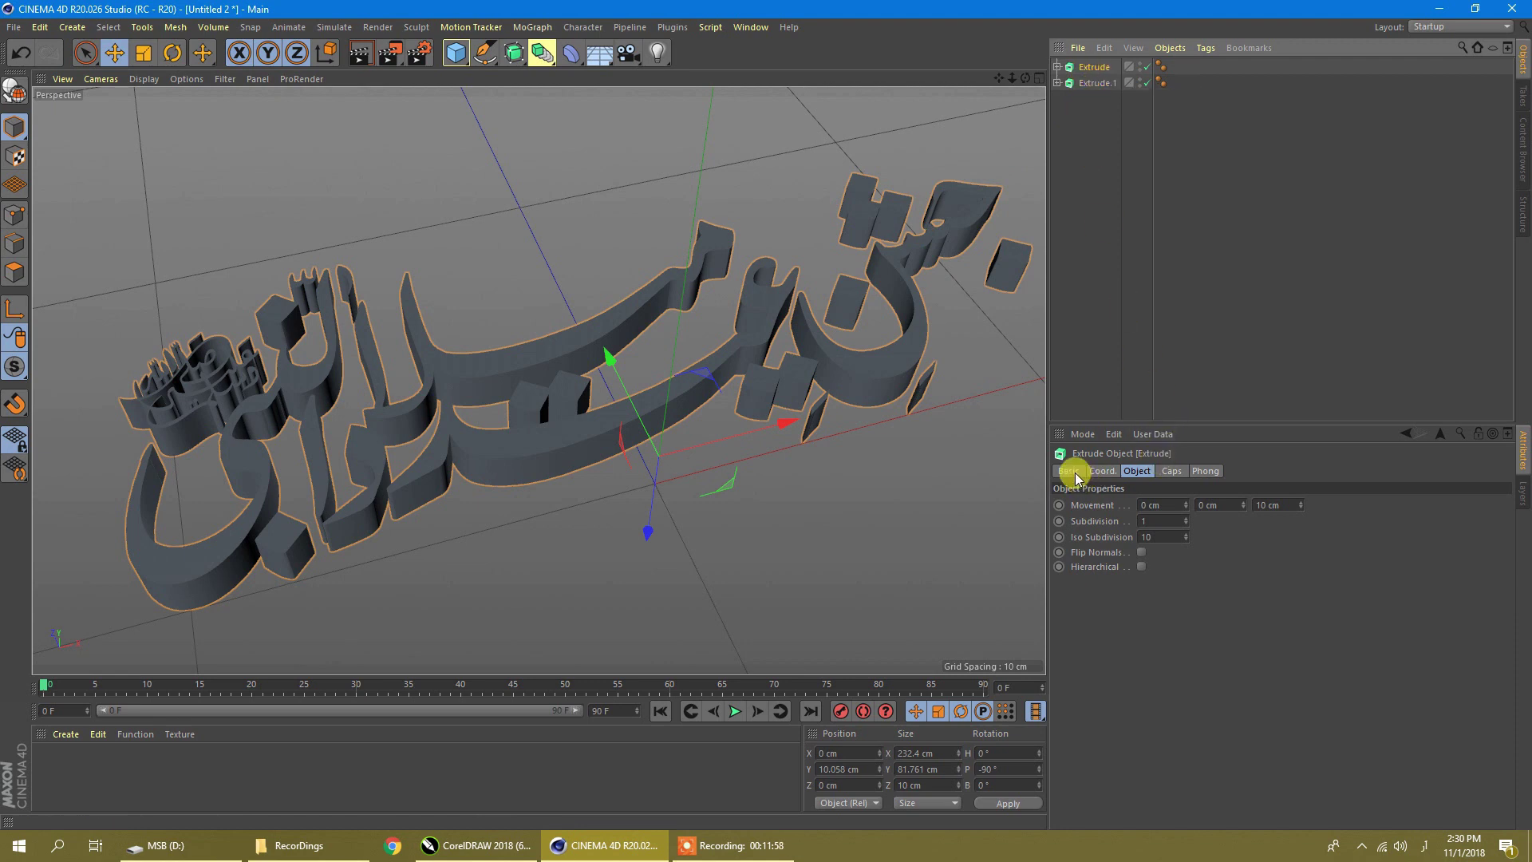
pyautogui.click(1169, 472)
pyautogui.click(1211, 505)
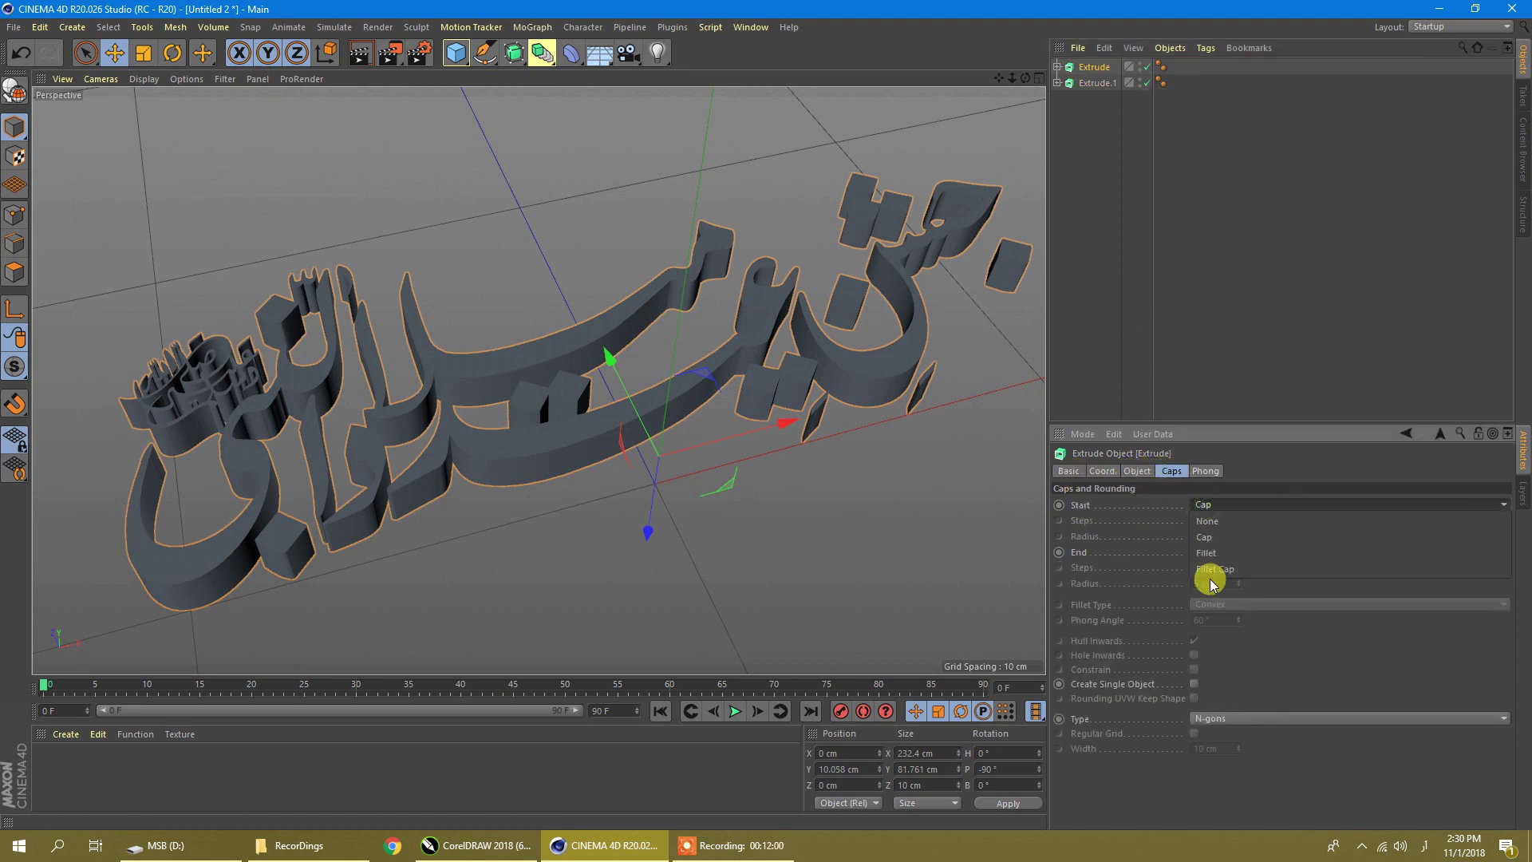
pyautogui.click(1214, 574)
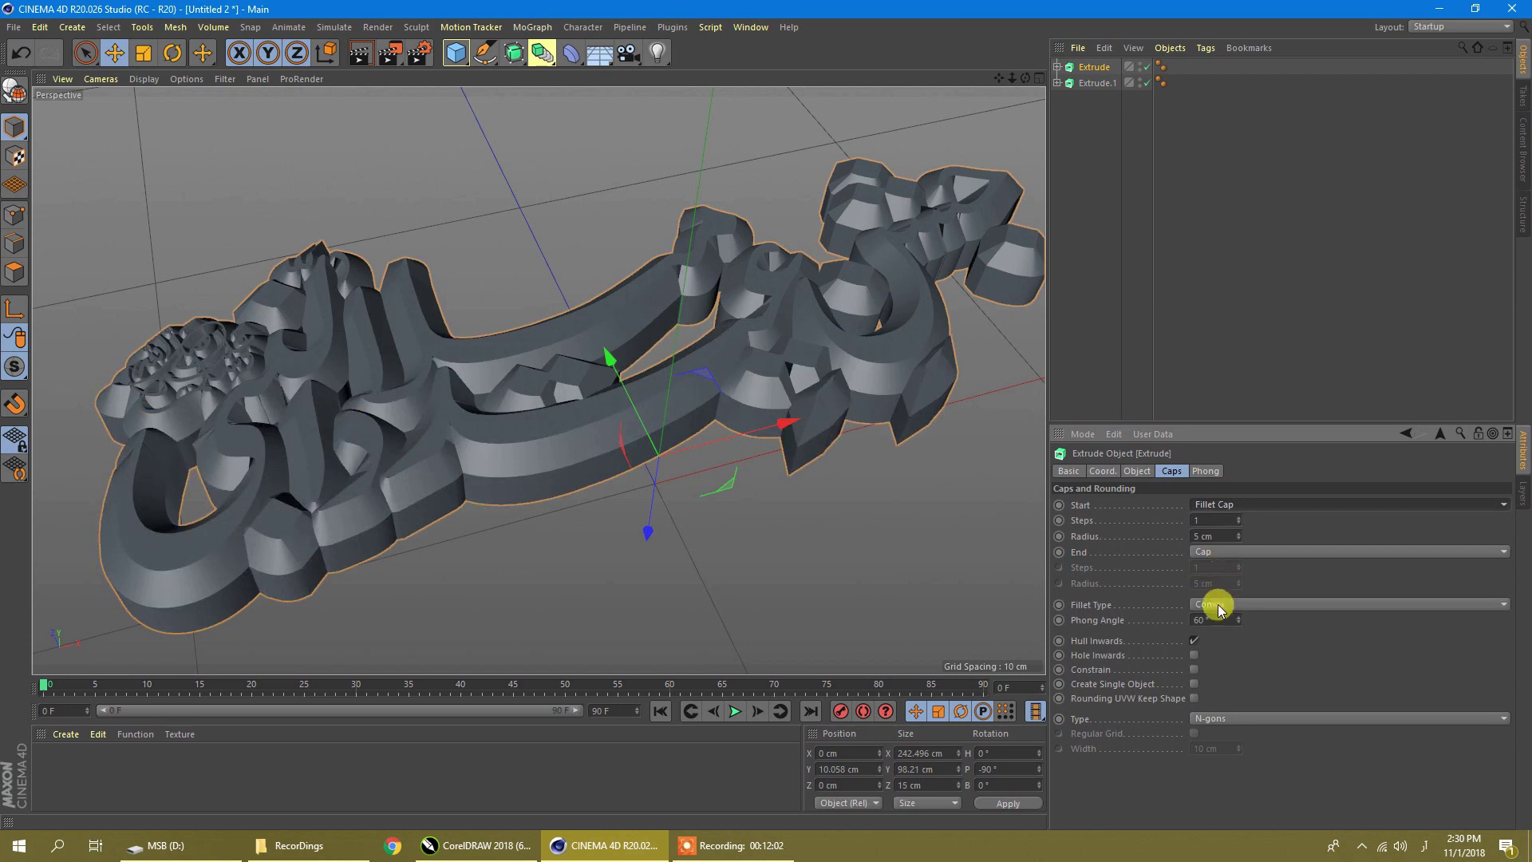
pyautogui.click(1207, 552)
pyautogui.click(1215, 616)
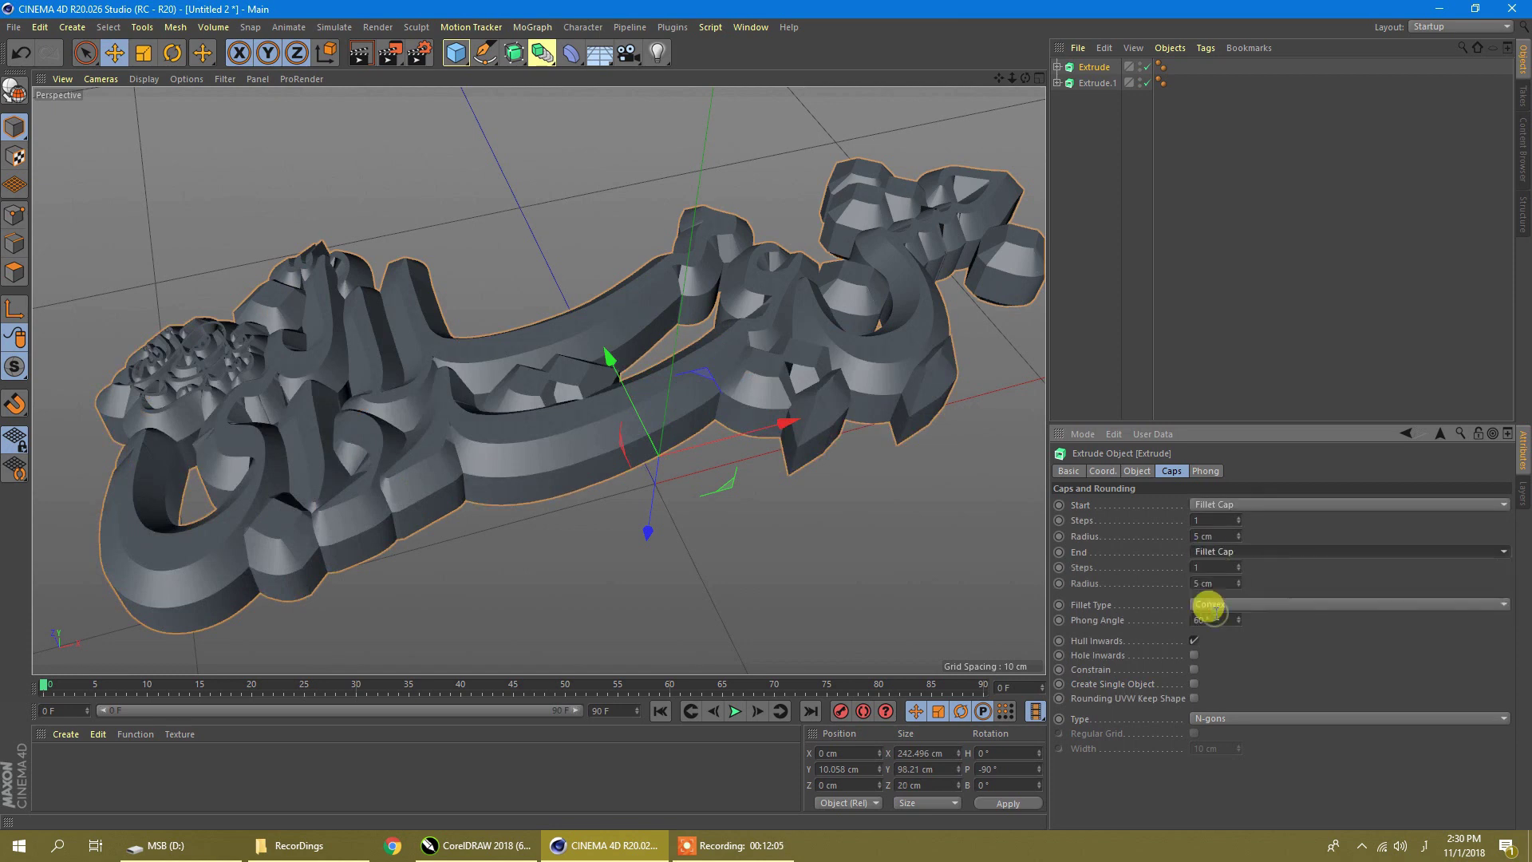
# Set the start and end fillets of the original Extrude object to 3 steps and a 2 cm radius
pyautogui.click(1220, 535)
pyautogui.write('2')
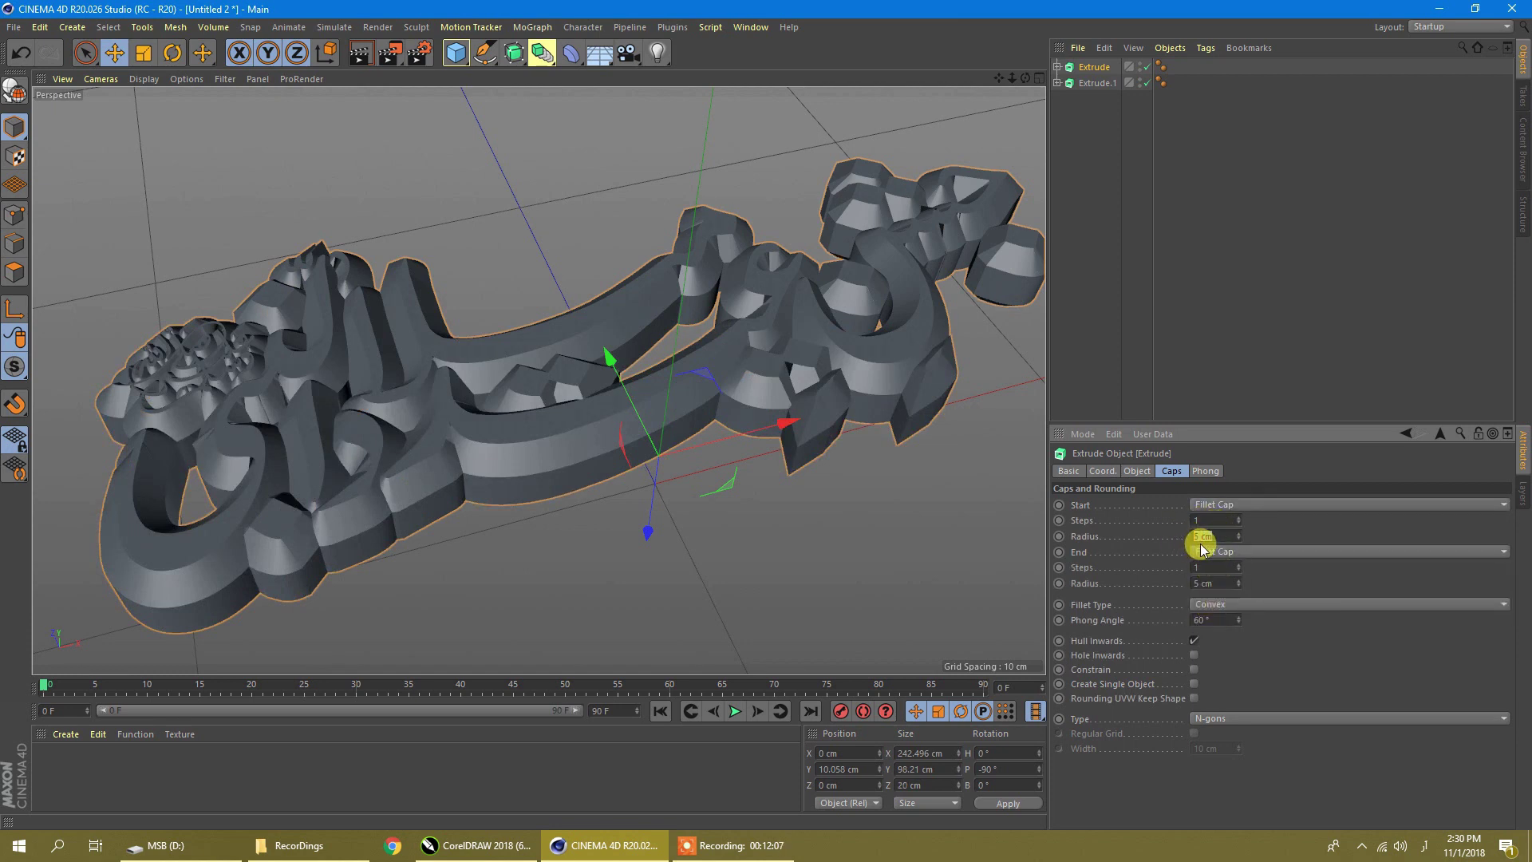
pyautogui.click(1203, 518)
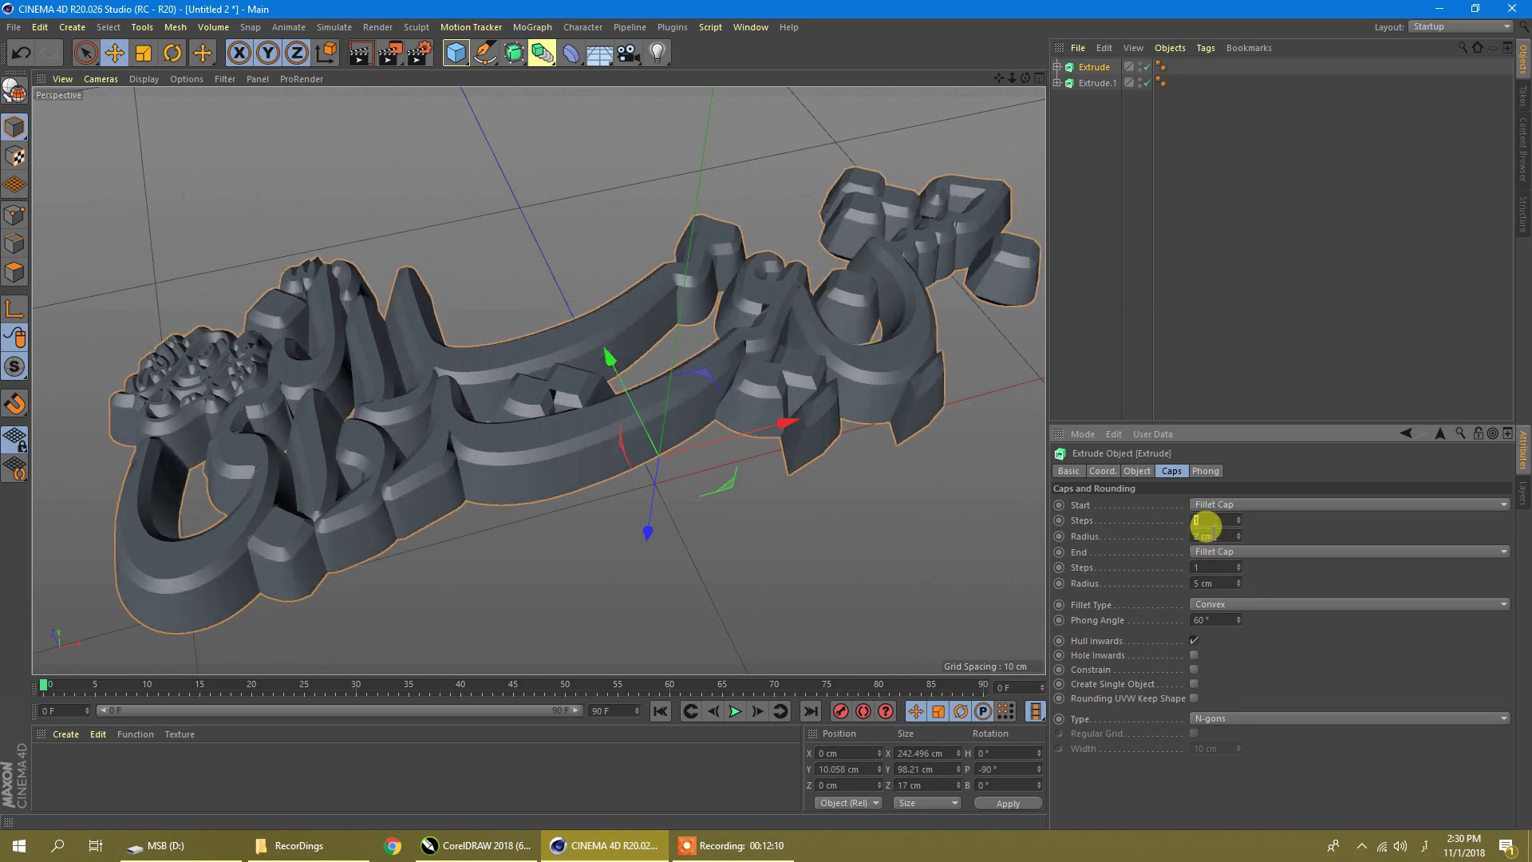
pyautogui.write('3')
pyautogui.click(1214, 568)
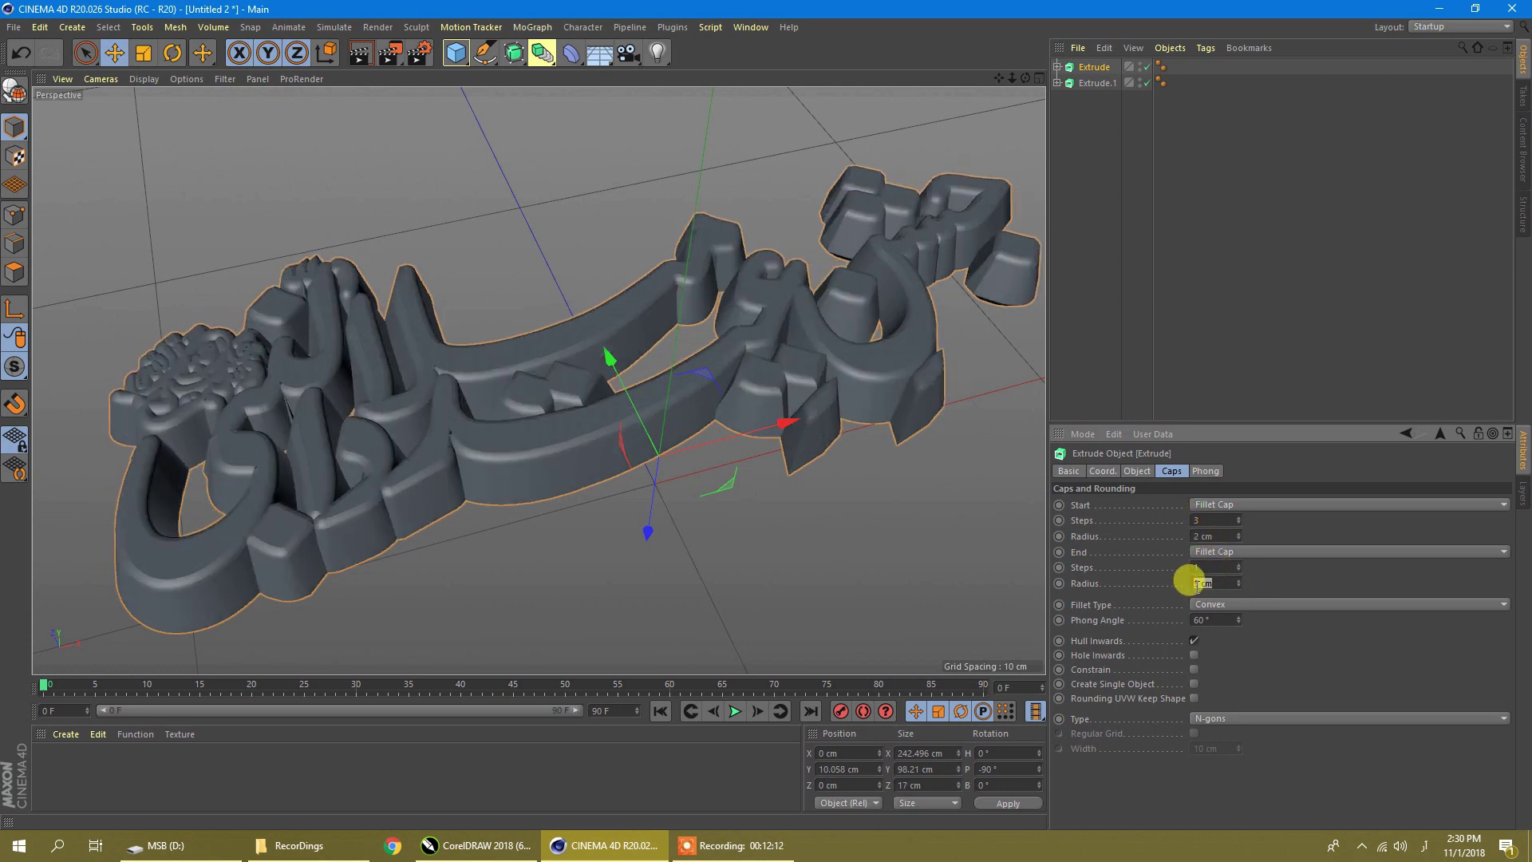
pyautogui.moveTo(1199, 570); pyautogui.dragTo(1175, 569)
pyautogui.write('3')
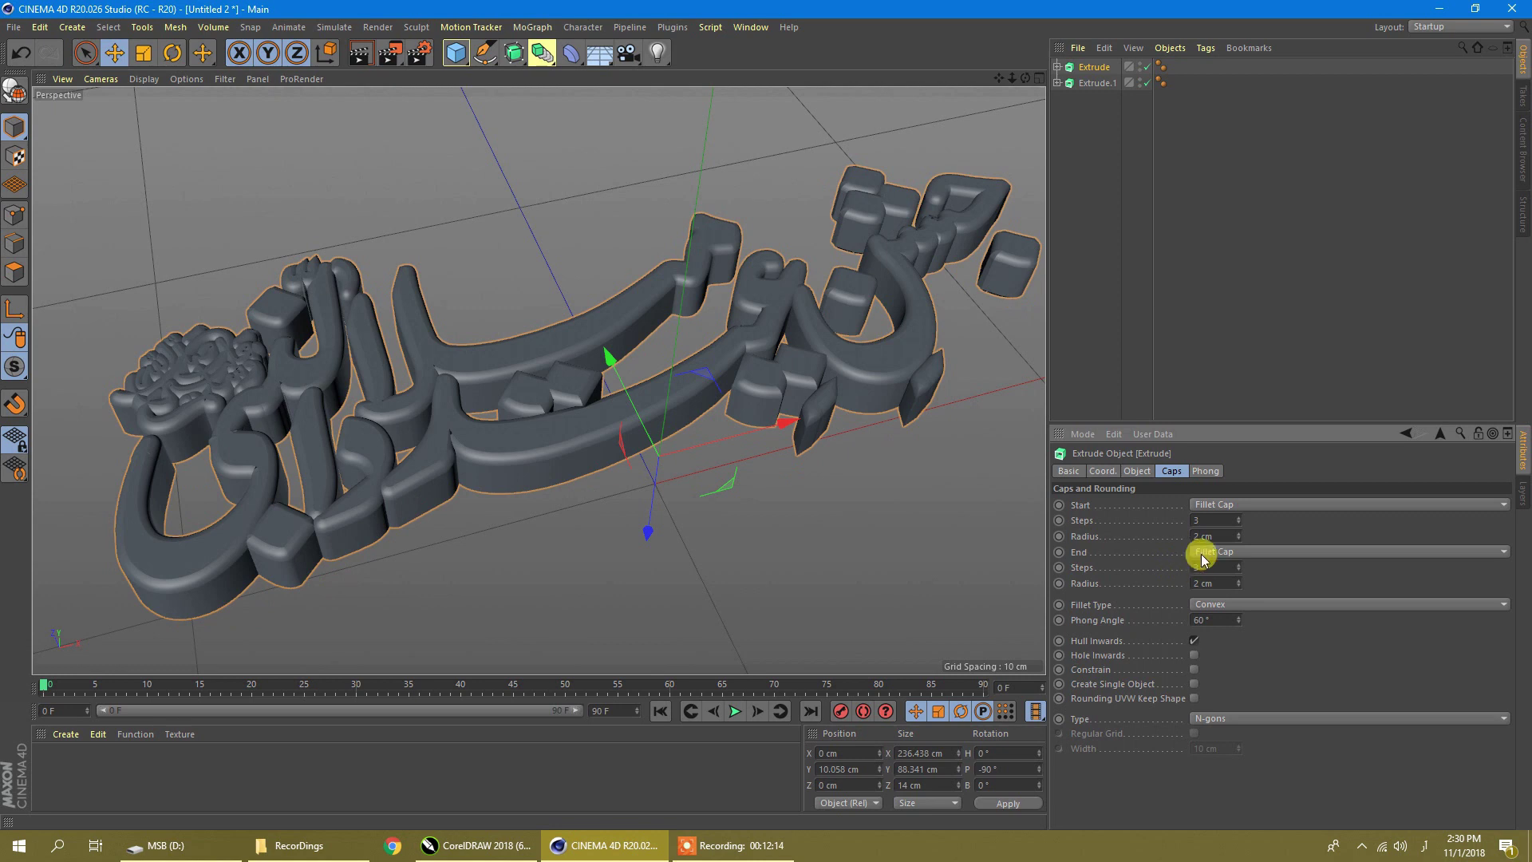
pyautogui.click(1205, 519)
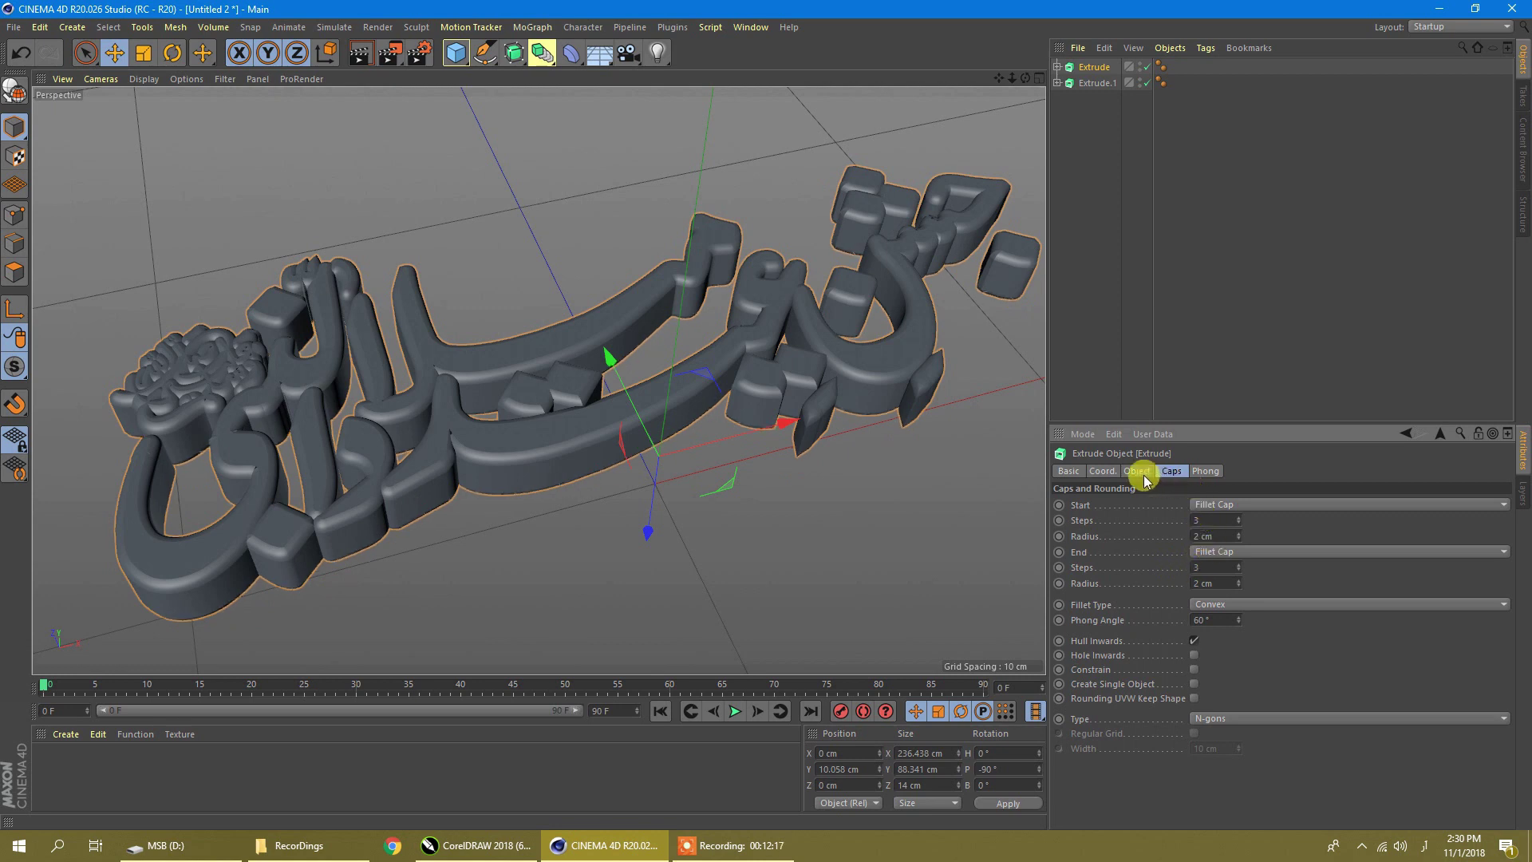
pyautogui.click(1078, 471)
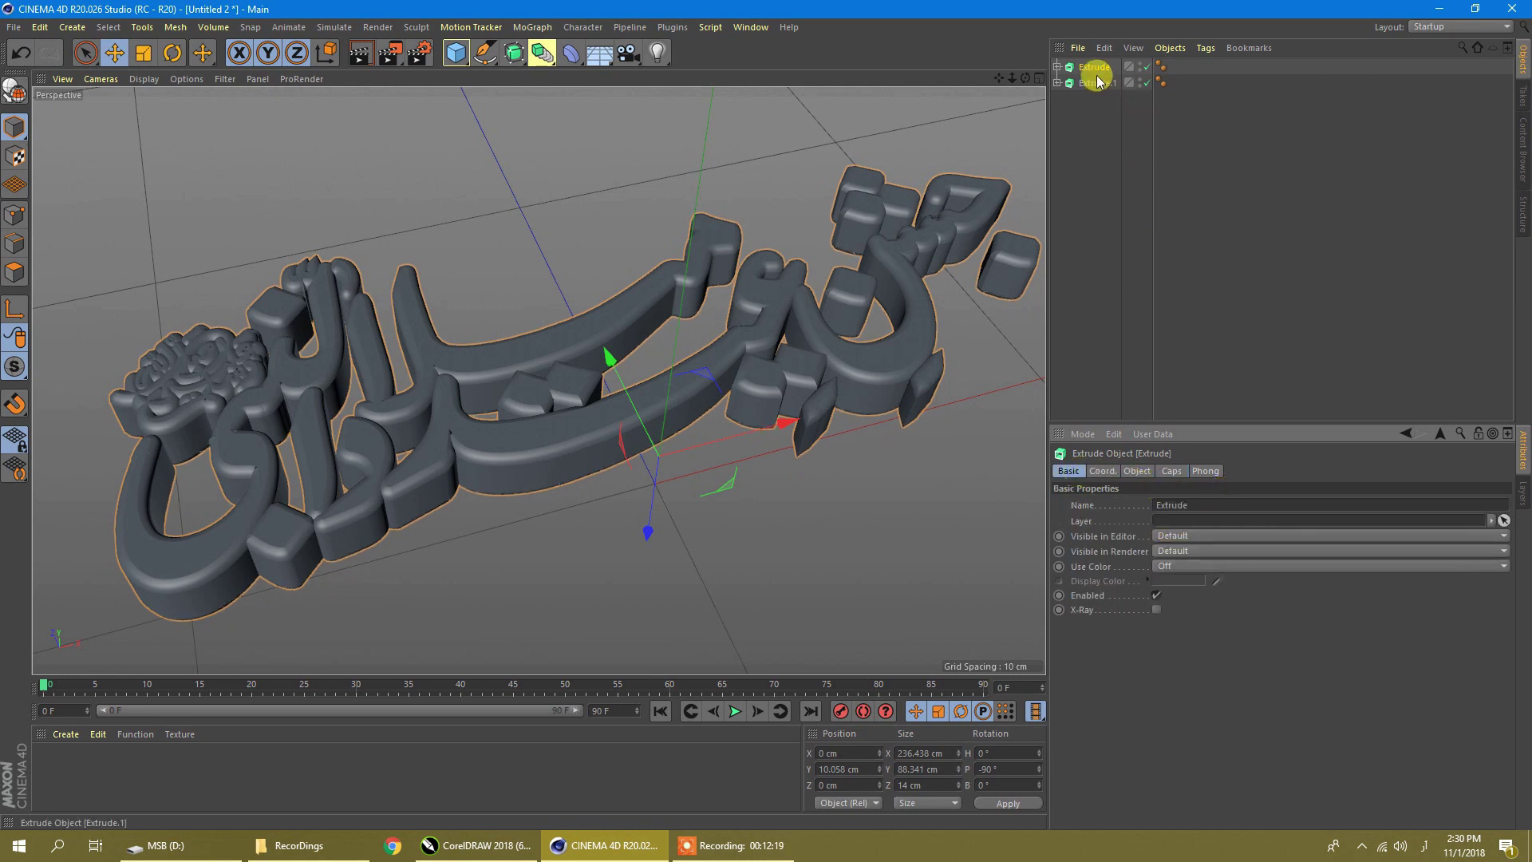
pyautogui.click(1057, 67)
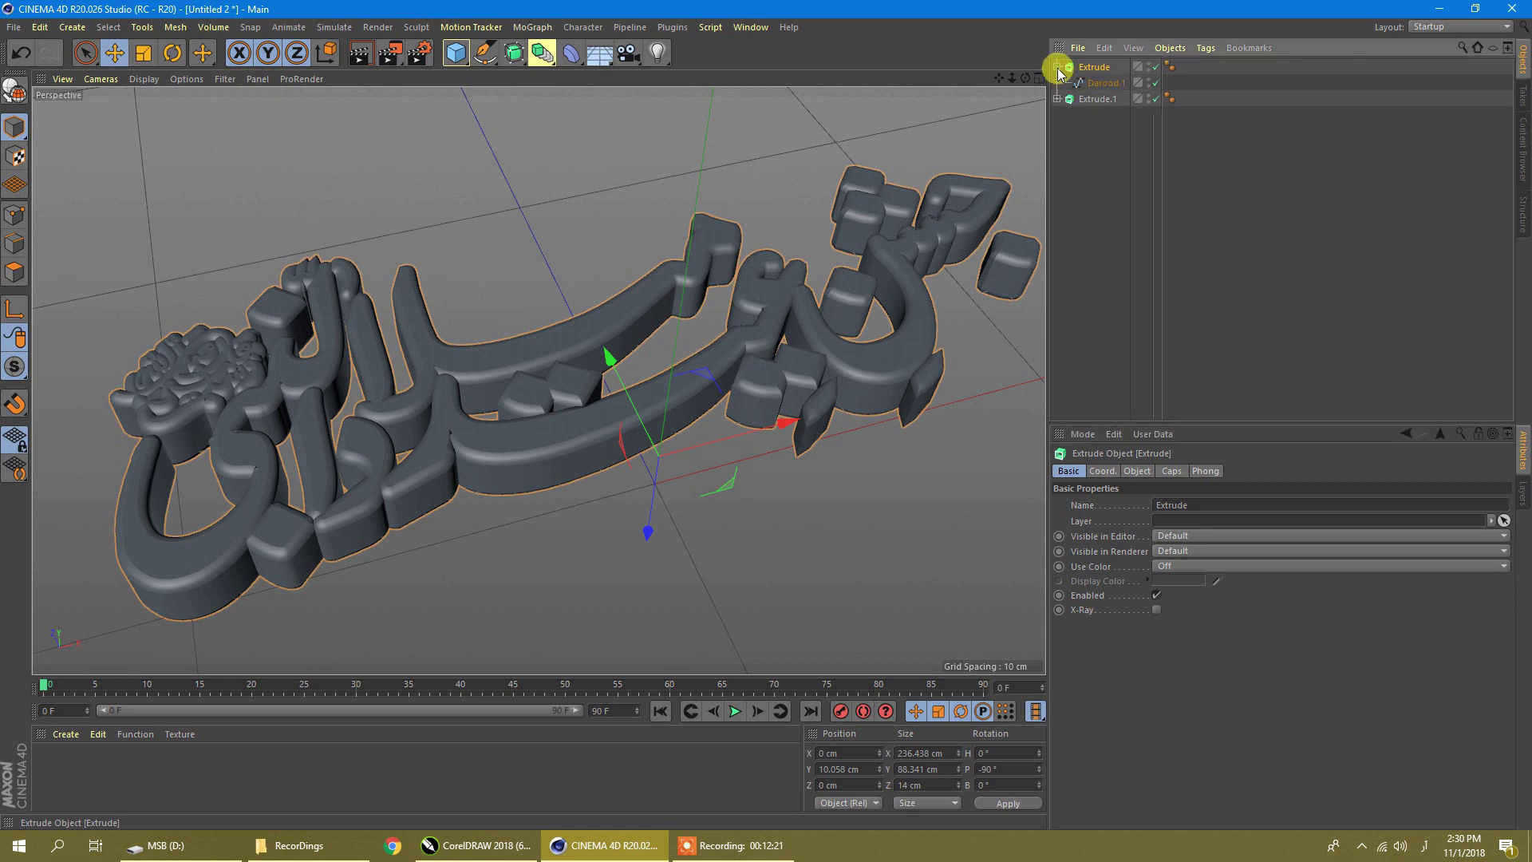
pyautogui.click(1104, 83)
pyautogui.click(1137, 470)
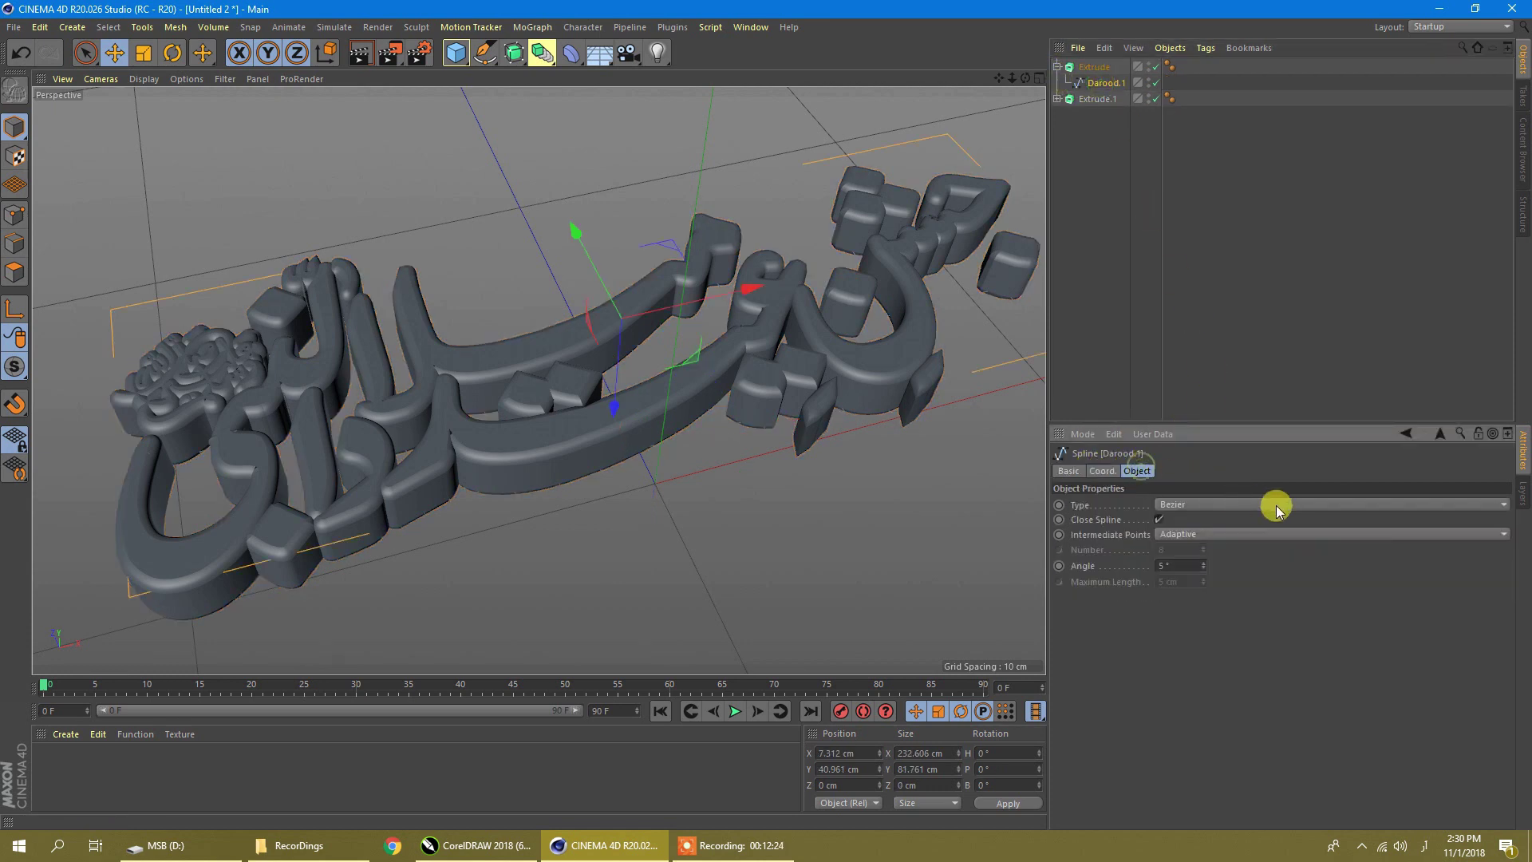
pyautogui.click(1073, 471)
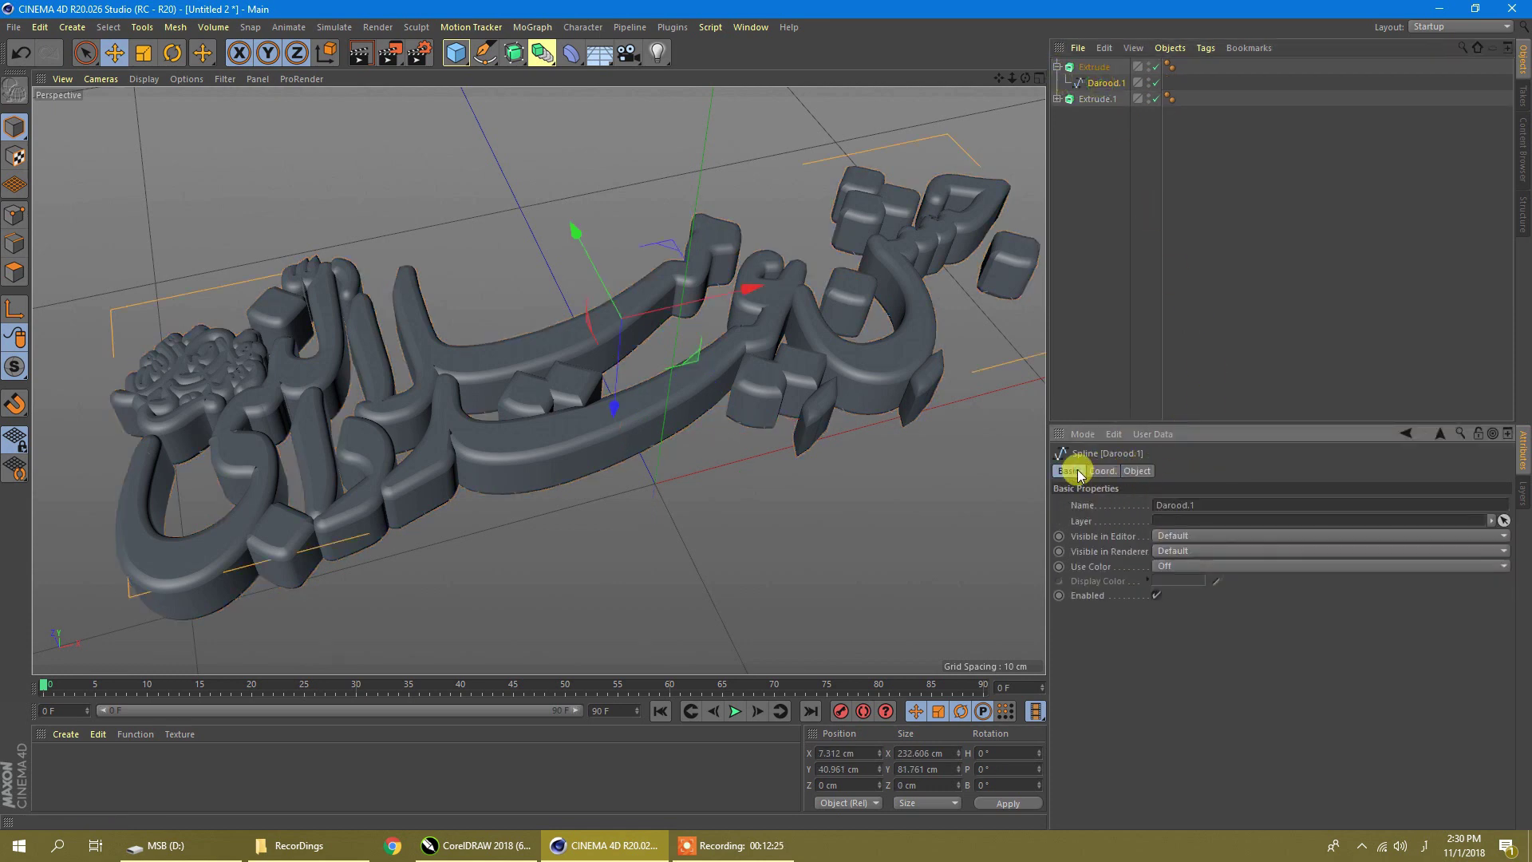
pyautogui.click(1095, 70)
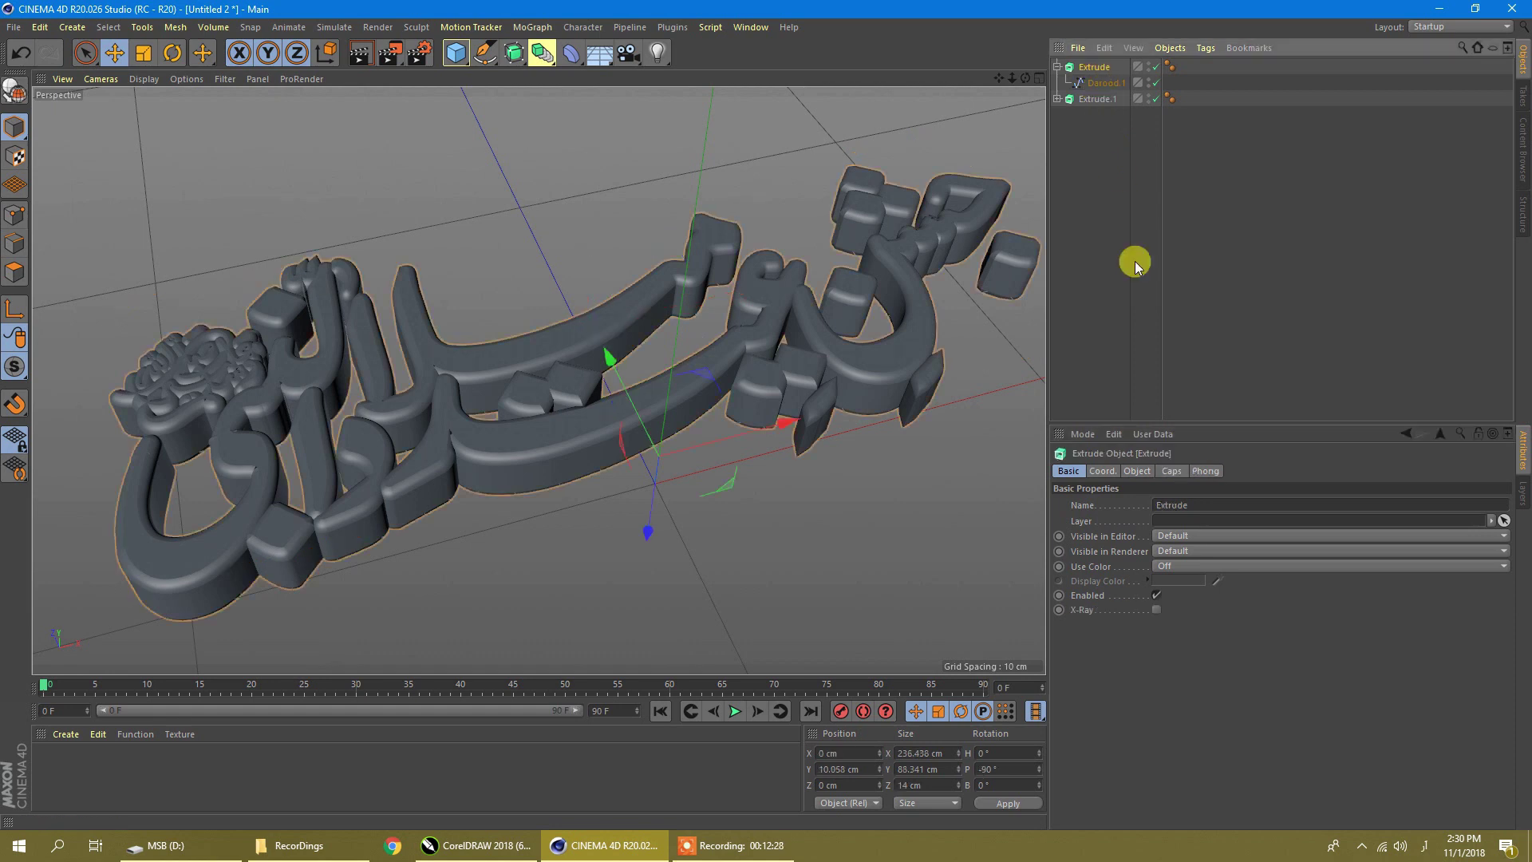
# Set the filleted Extrude object's Z movement to 5 cm
pyautogui.click(1099, 470)
pyautogui.click(1170, 470)
pyautogui.click(1137, 471)
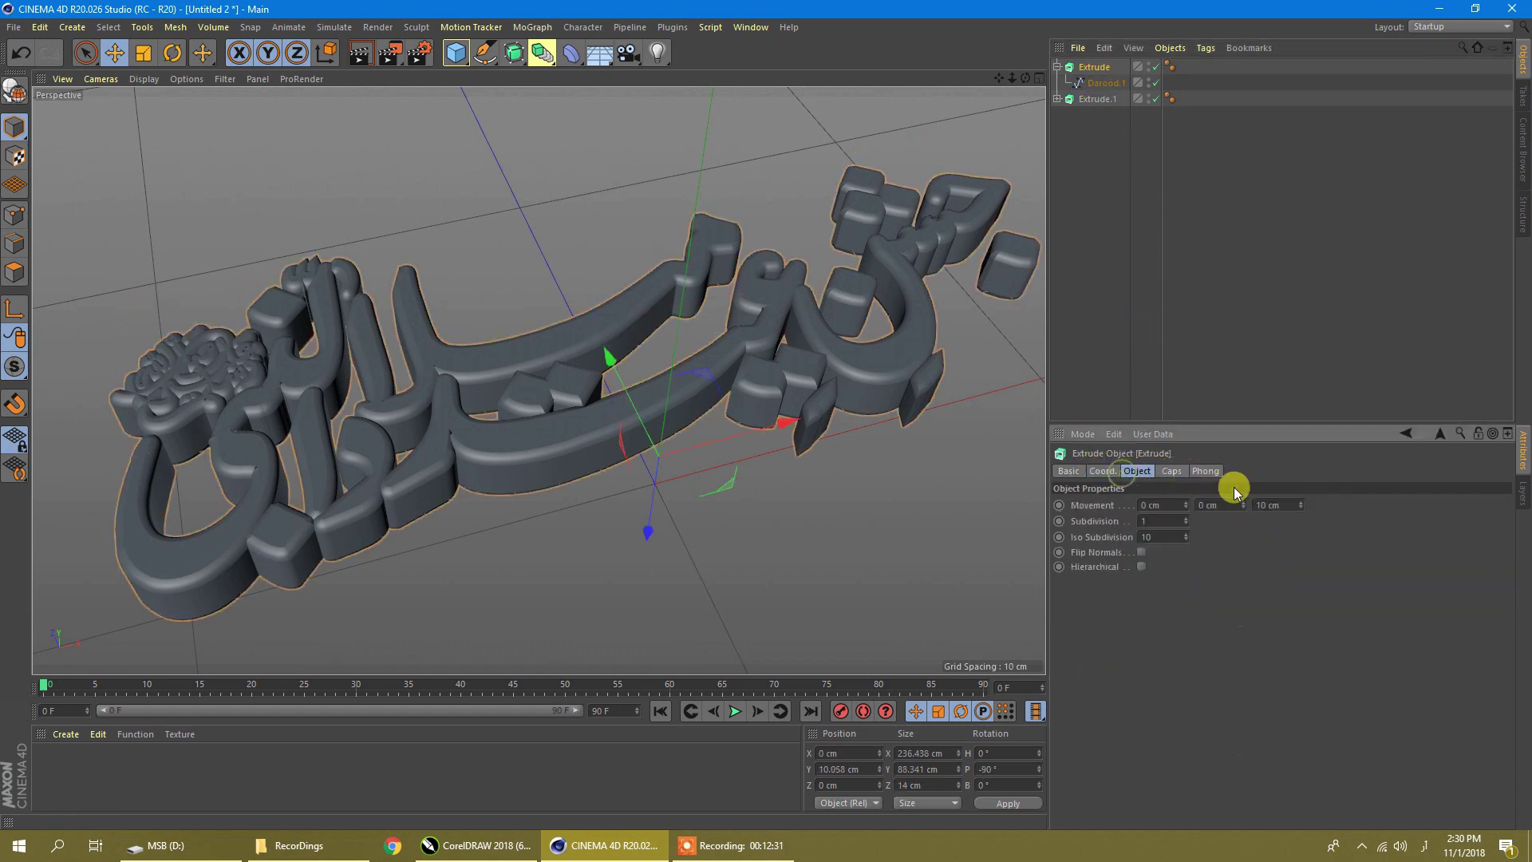
pyautogui.click(1275, 504)
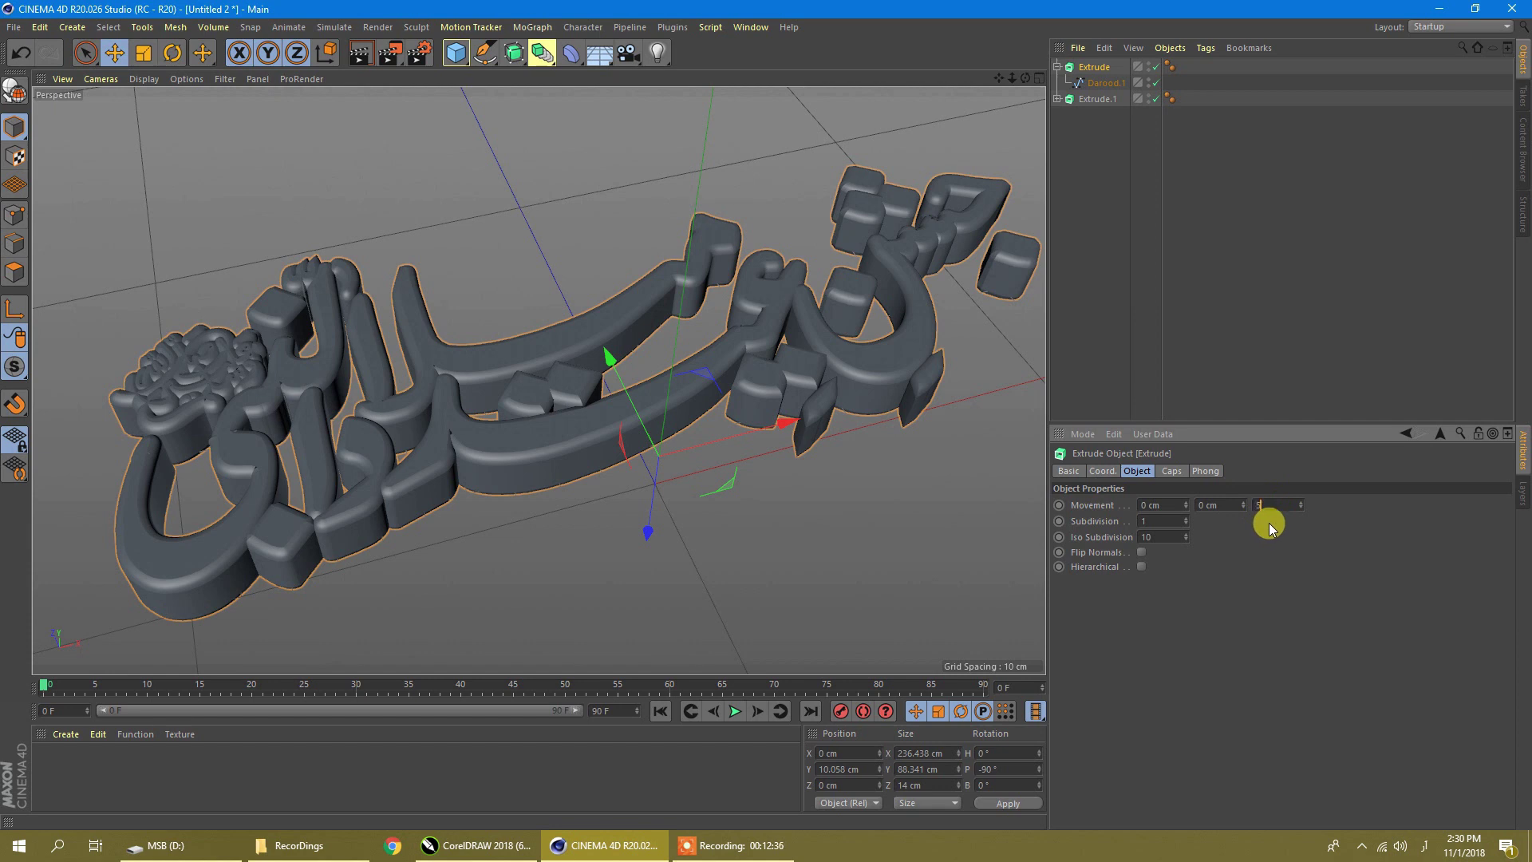
pyautogui.write('5 cm')
pyautogui.press('Return')
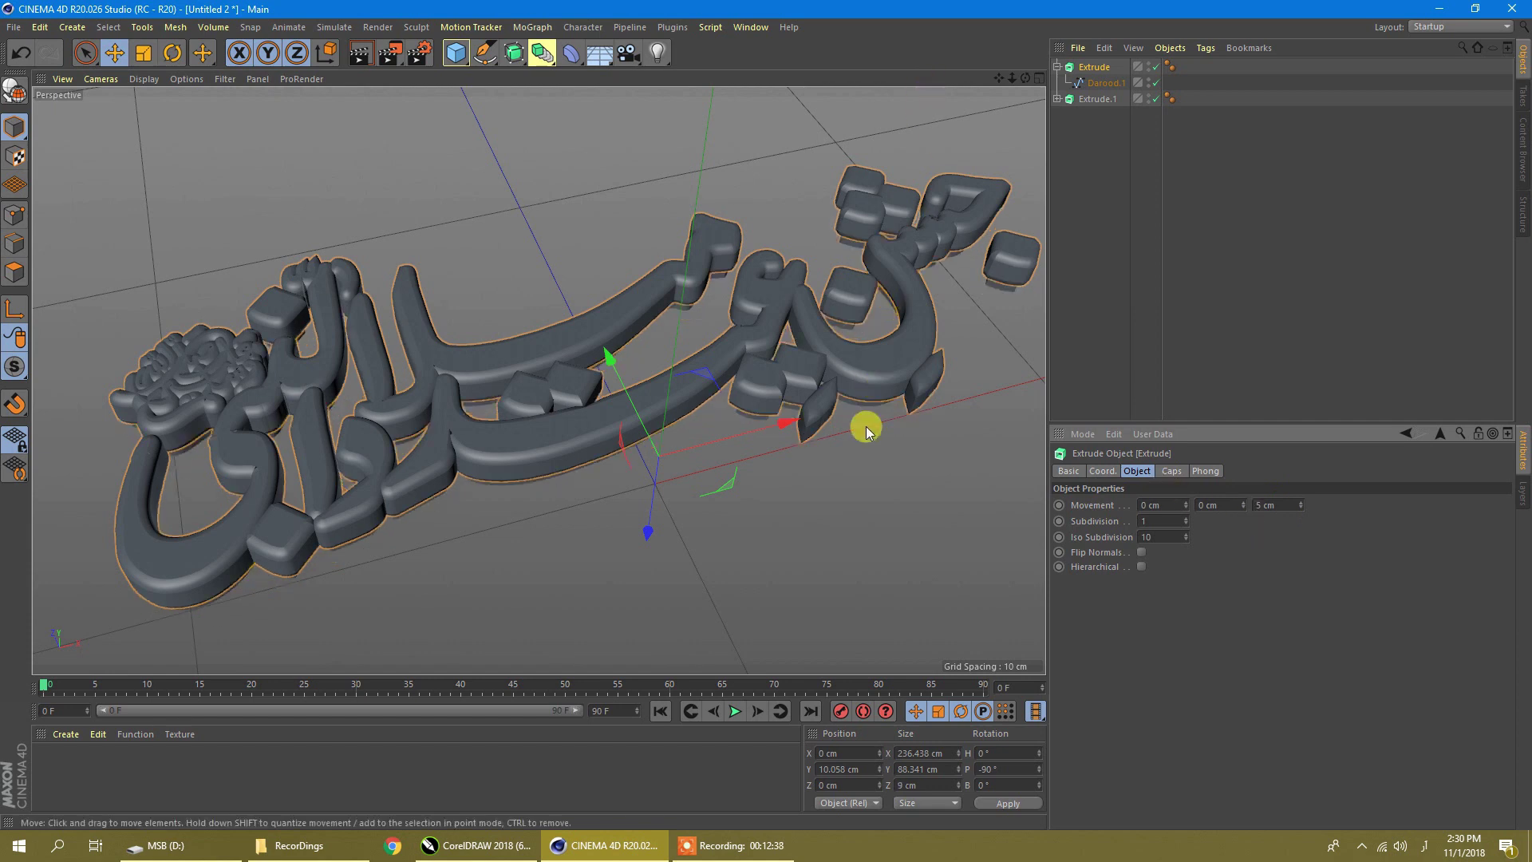
# View the lettering from a low side angle and lower the filleted Extrude object to a Y position of about 7.7 cm
pyautogui.moveTo(1027, 80); pyautogui.dragTo(998, 159)
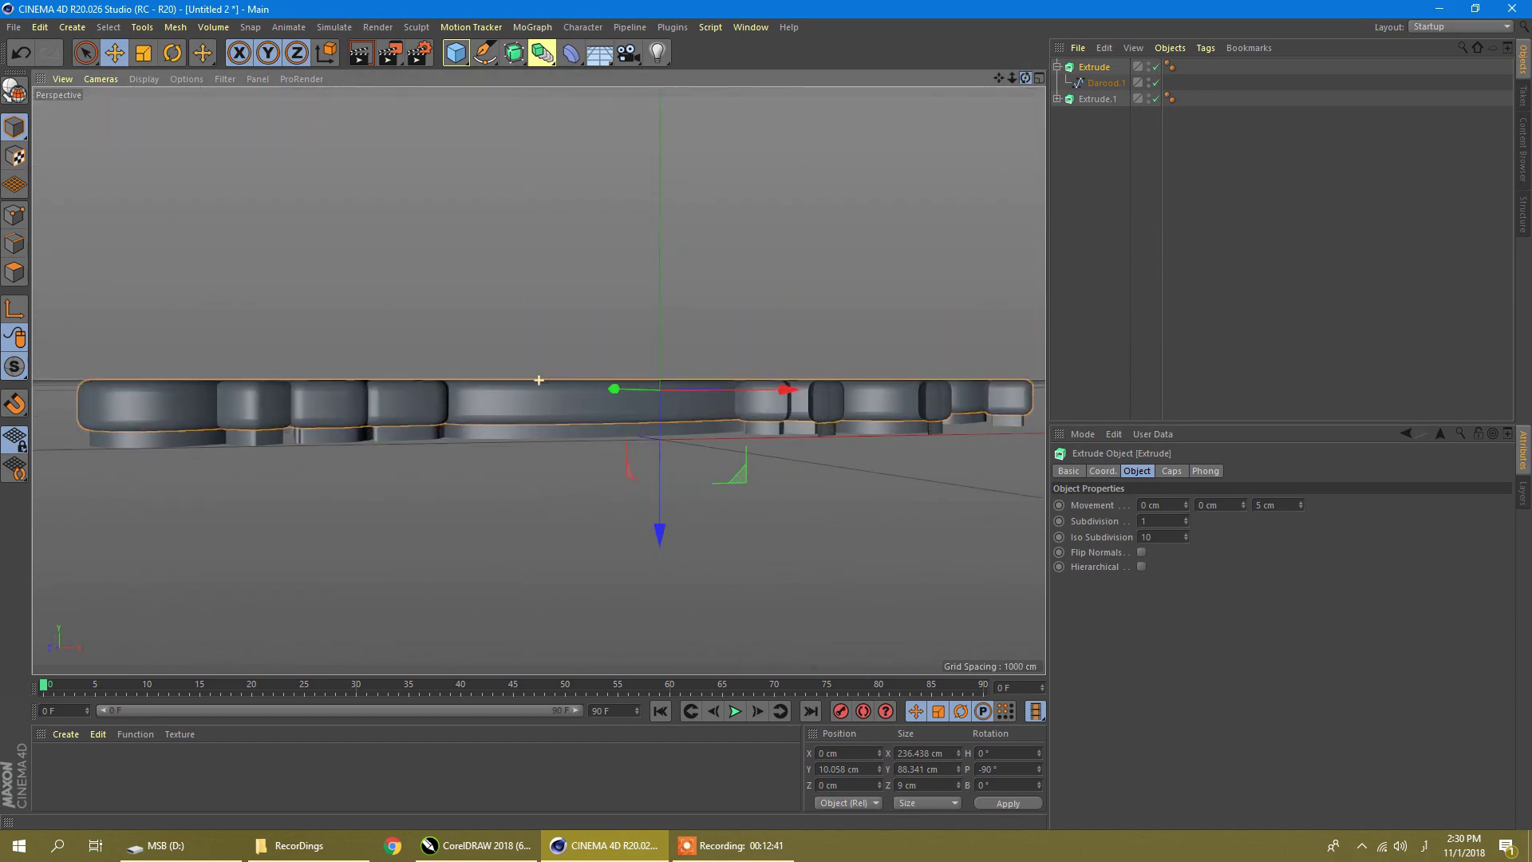
pyautogui.moveTo(1025, 79); pyautogui.dragTo(930, 232)
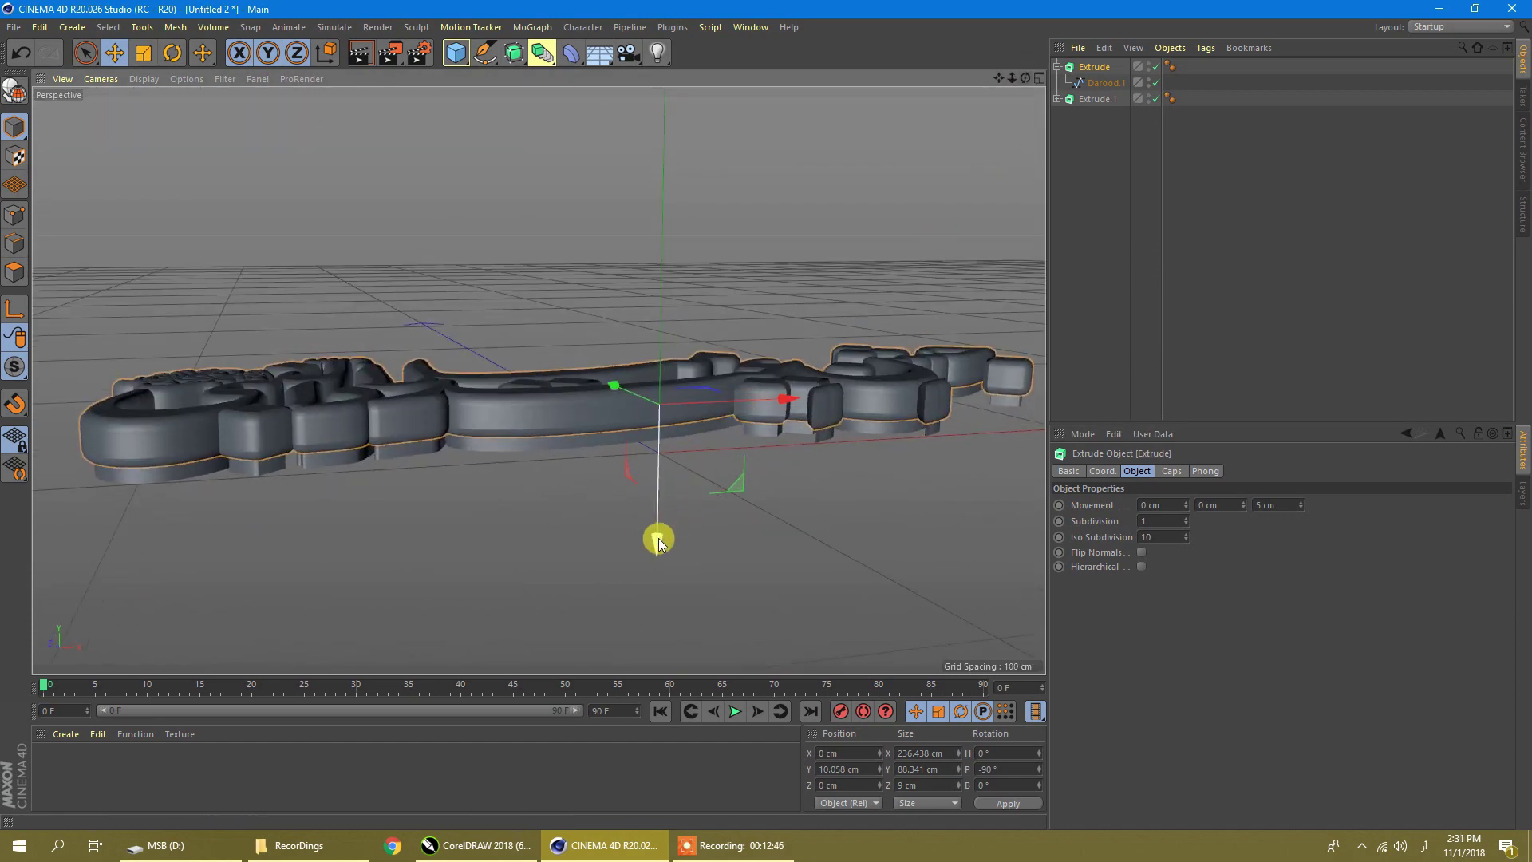
pyautogui.moveTo(658, 542); pyautogui.dragTo(662, 549)
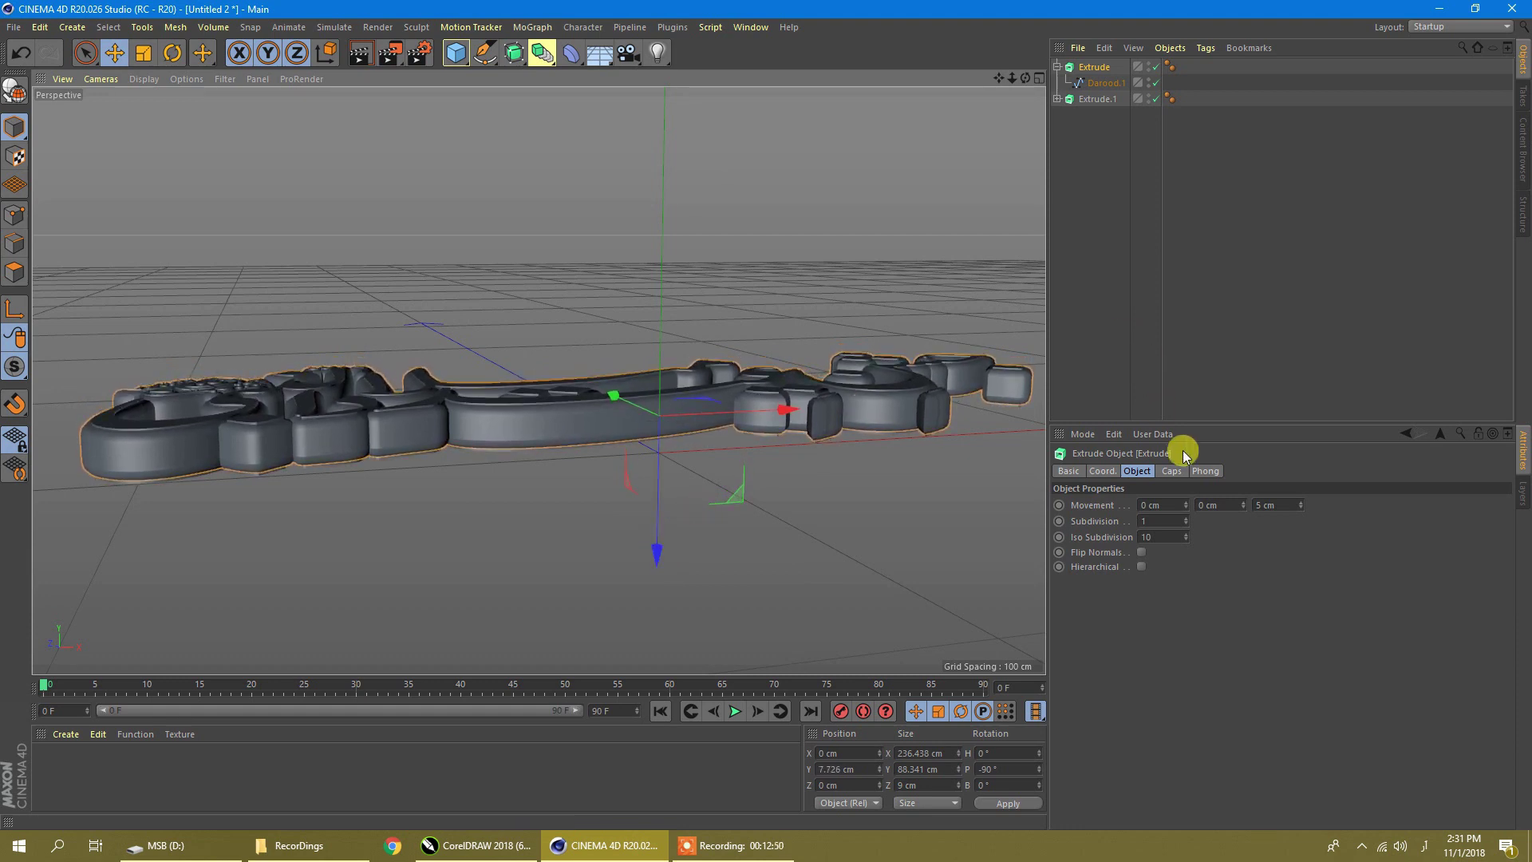
# Set the filleted Extrude object's Z movement to 2 cm
pyautogui.click(1275, 503)
pyautogui.write('2')
pyautogui.press('Return')
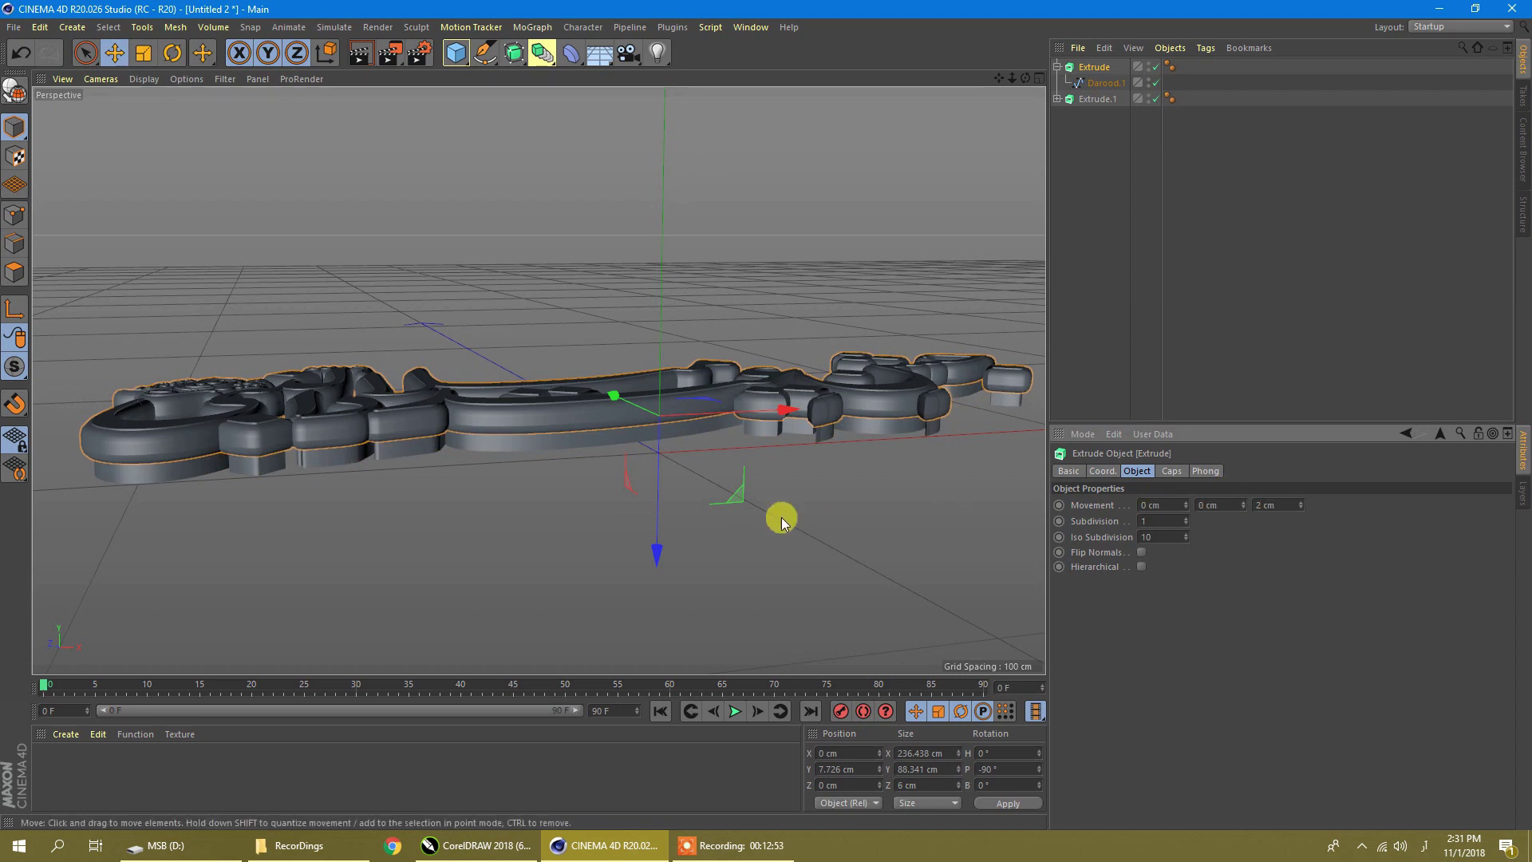
# Lower the filleted Extrude object to a Y position of about 6.1 cm and show the Right view alone
pyautogui.moveTo(660, 547); pyautogui.dragTo(663, 557)
pyautogui.middleClick(663, 556)
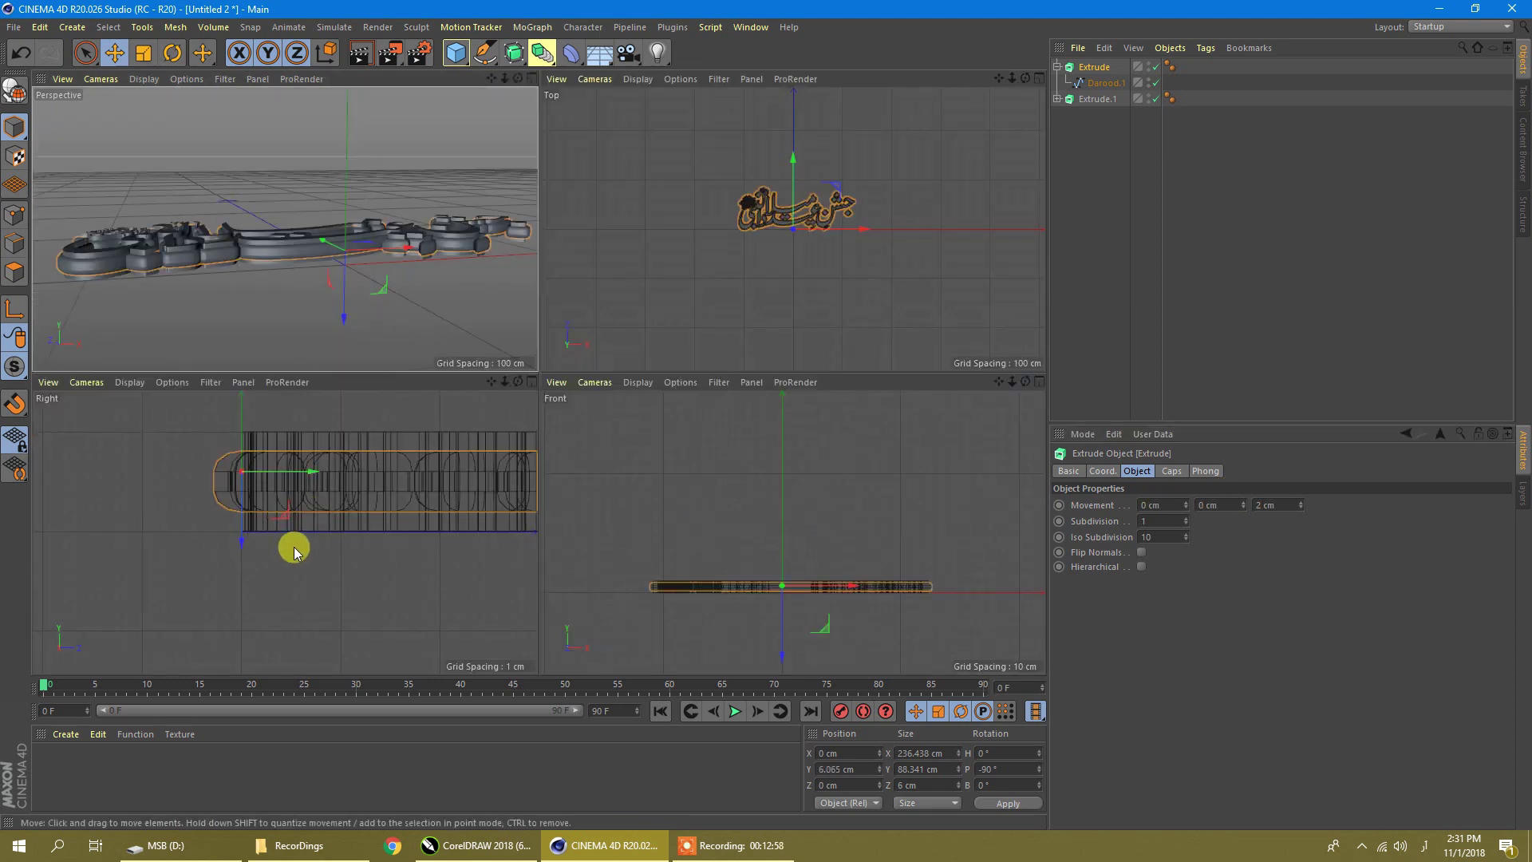
pyautogui.middleClick(298, 547)
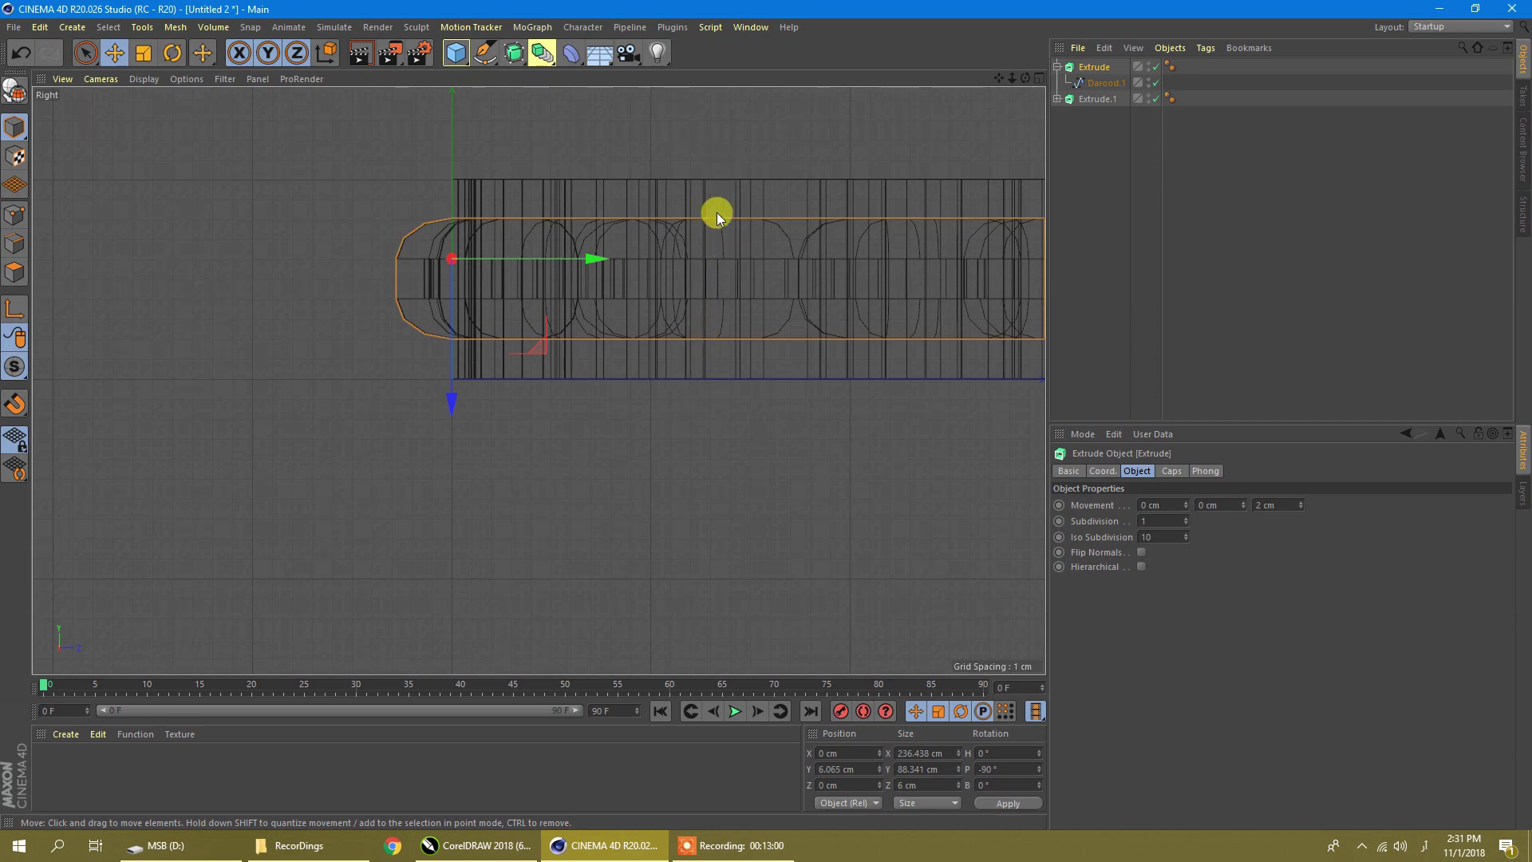
# Lower the filleted Extrude object slightly to a Y position of about 5.9 cm in the Right view
pyautogui.scroll(-2, 633, 295)
pyautogui.scroll(-1, 564, 347)
pyautogui.scroll(-2, 848, 256)
pyautogui.scroll(3, 814, 307)
pyautogui.keyDown('alt'); pyautogui.moveTo(728, 225); pyautogui.dragTo(247, 376, button='middle'); pyautogui.keyUp('alt')
pyautogui.scroll(3, 180, 408)
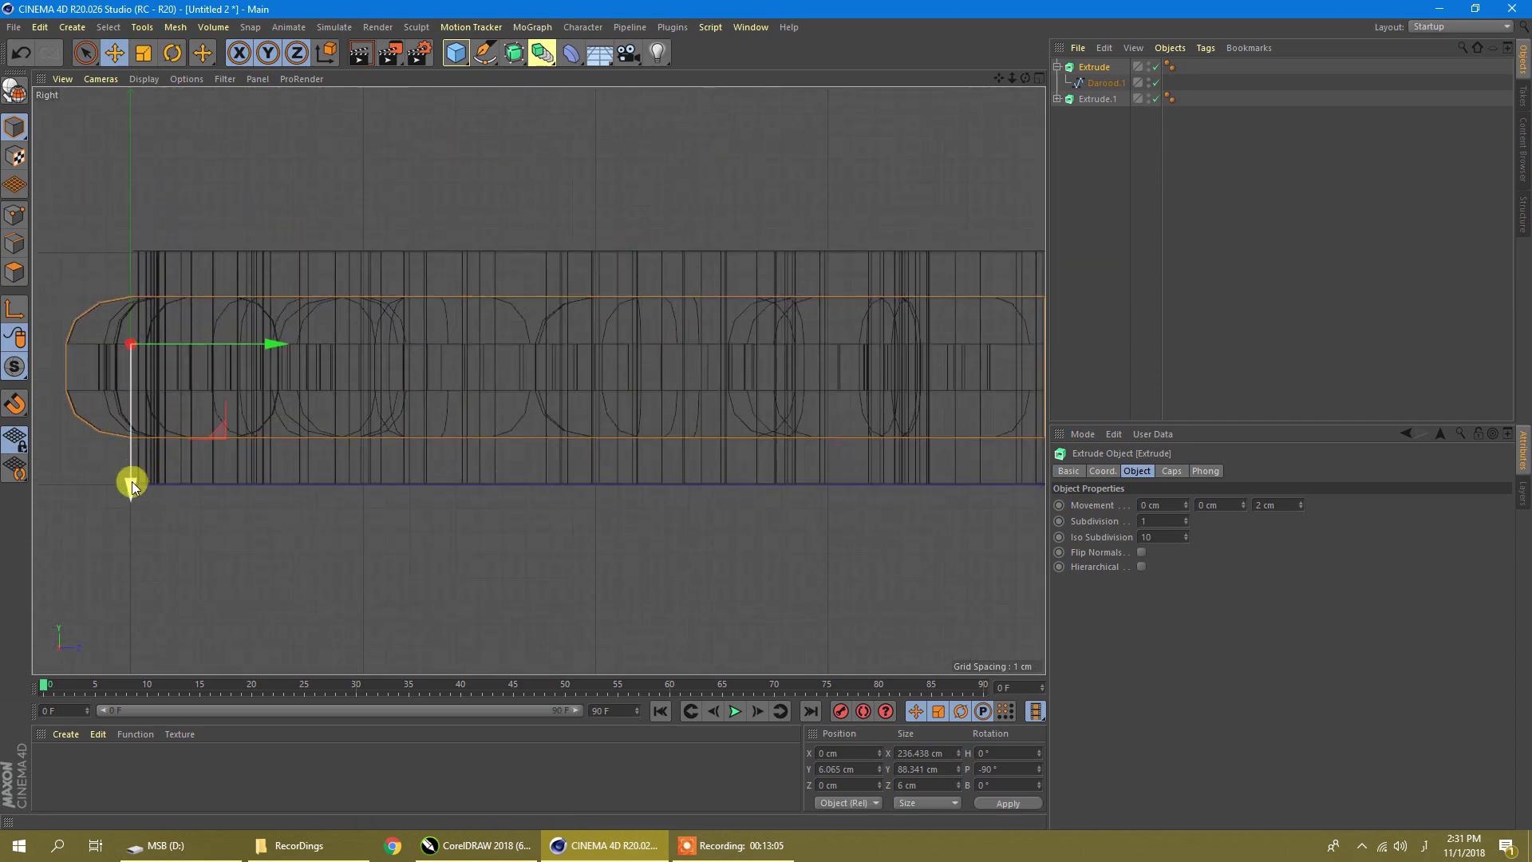
pyautogui.moveTo(132, 485); pyautogui.dragTo(132, 491)
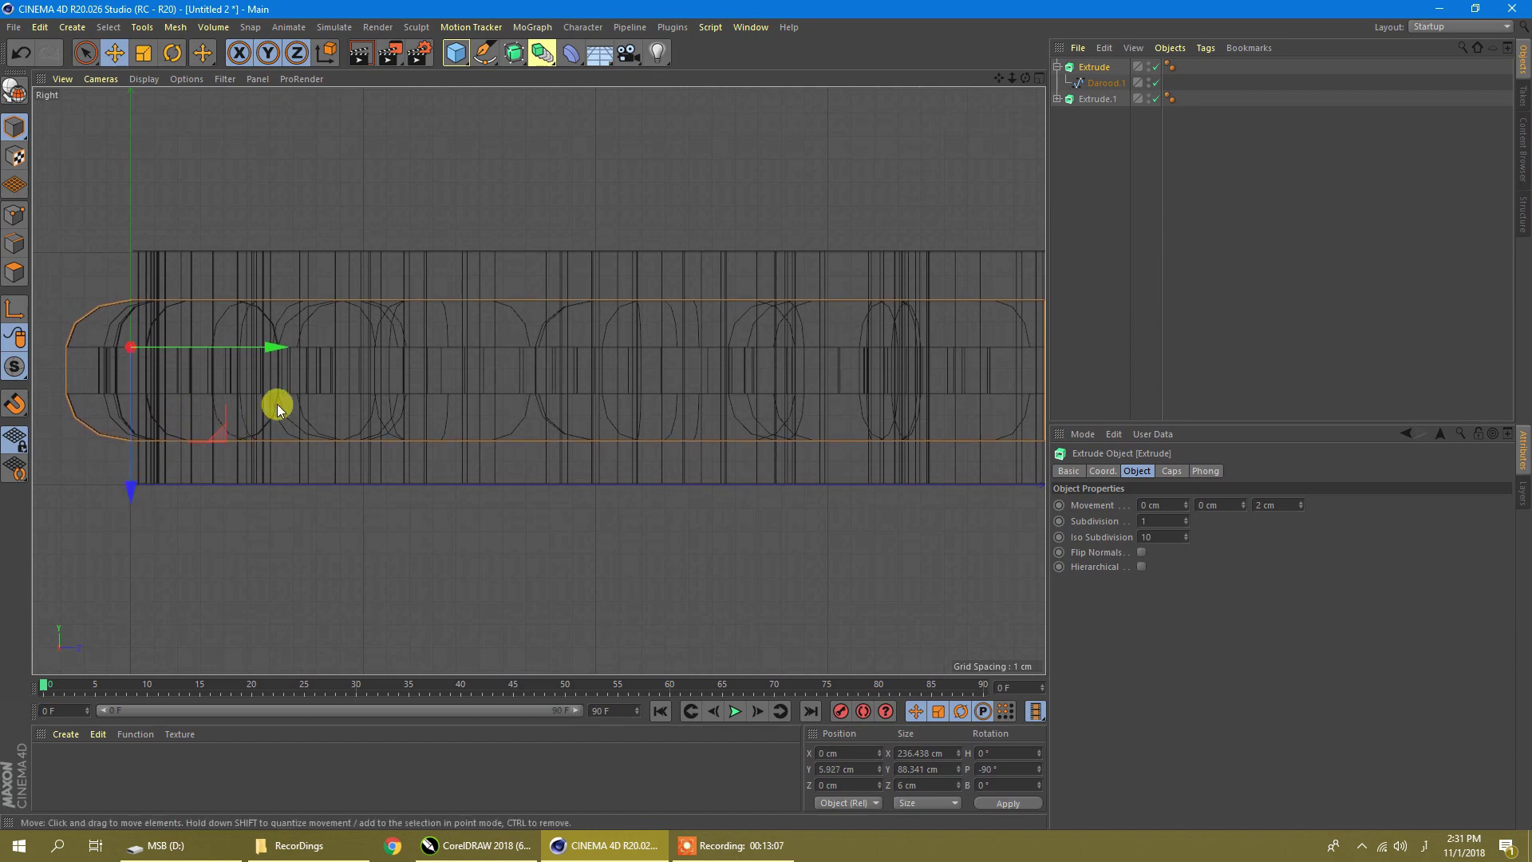
# View the lettering from a higher perspective angle and set the Extrude.1 object's Z movement to 15 cm
pyautogui.click(428, 510)
pyautogui.middleClick(428, 510)
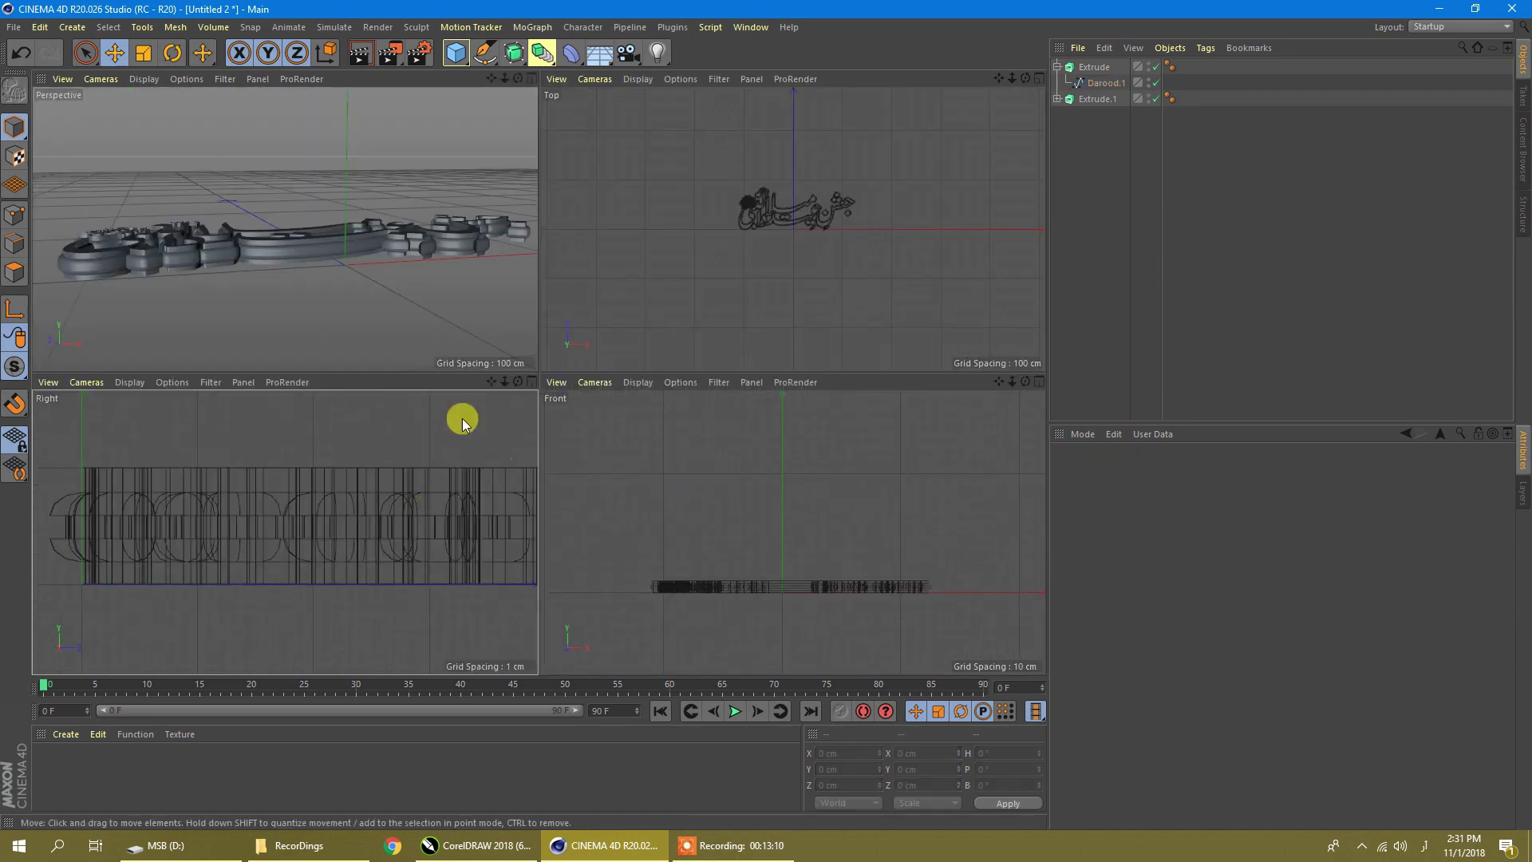
pyautogui.middleClick(280, 266)
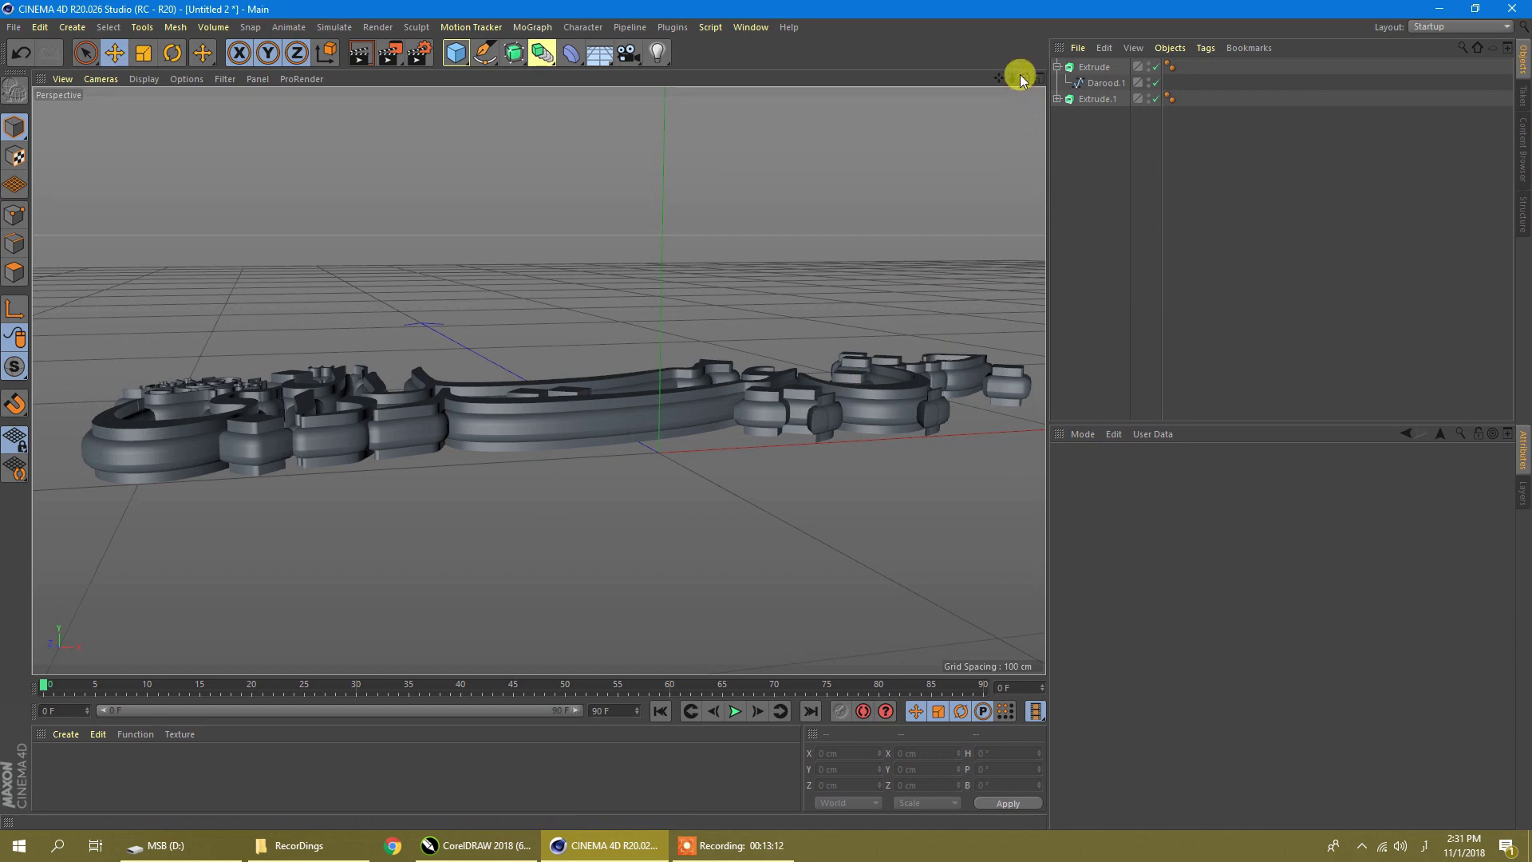
pyautogui.moveTo(1025, 77); pyautogui.dragTo(1025, 136)
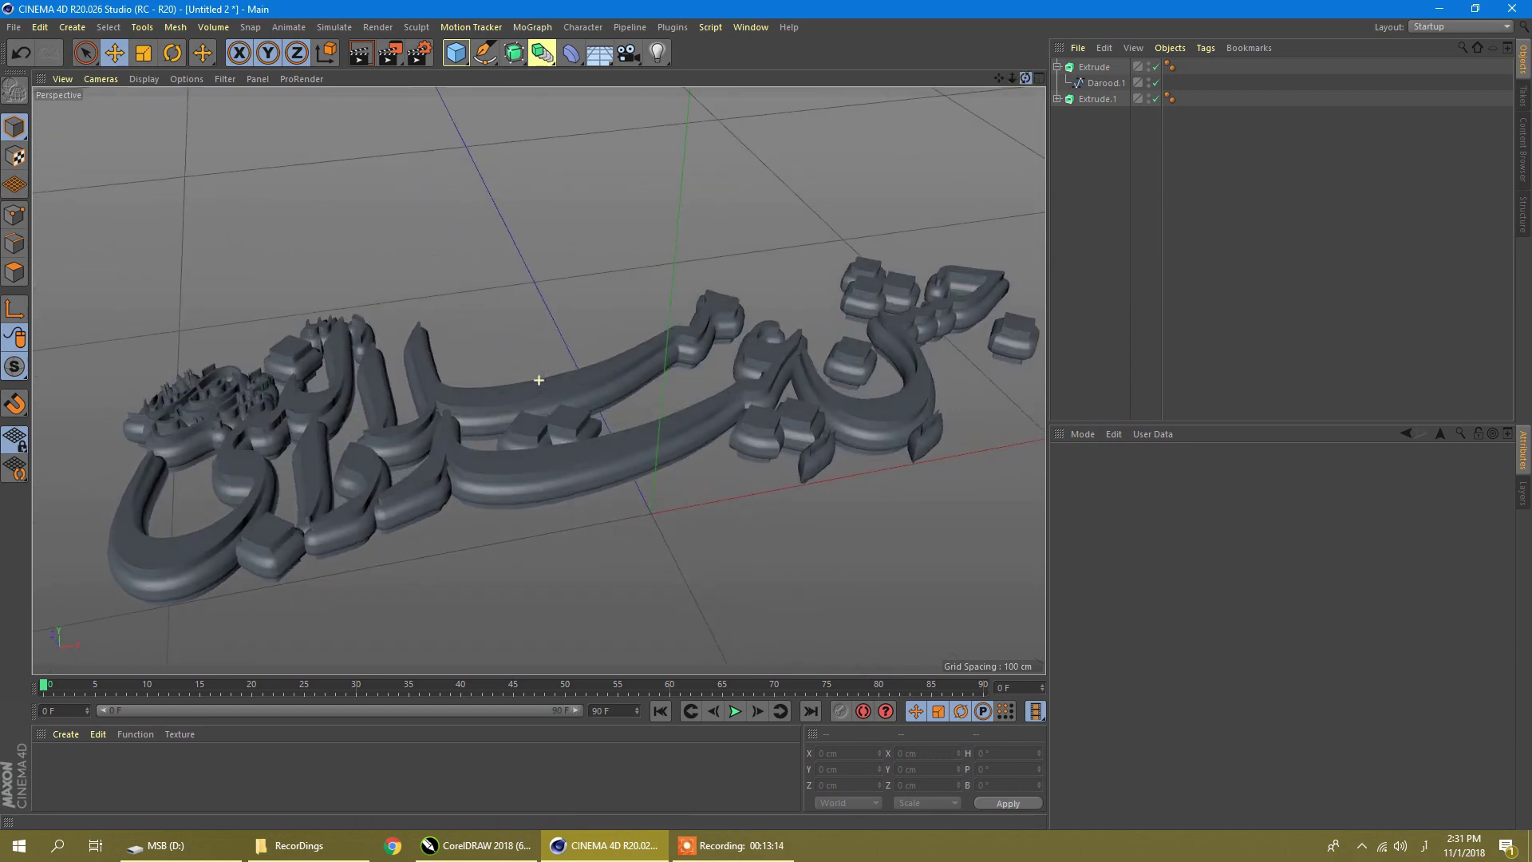
pyautogui.click(1090, 99)
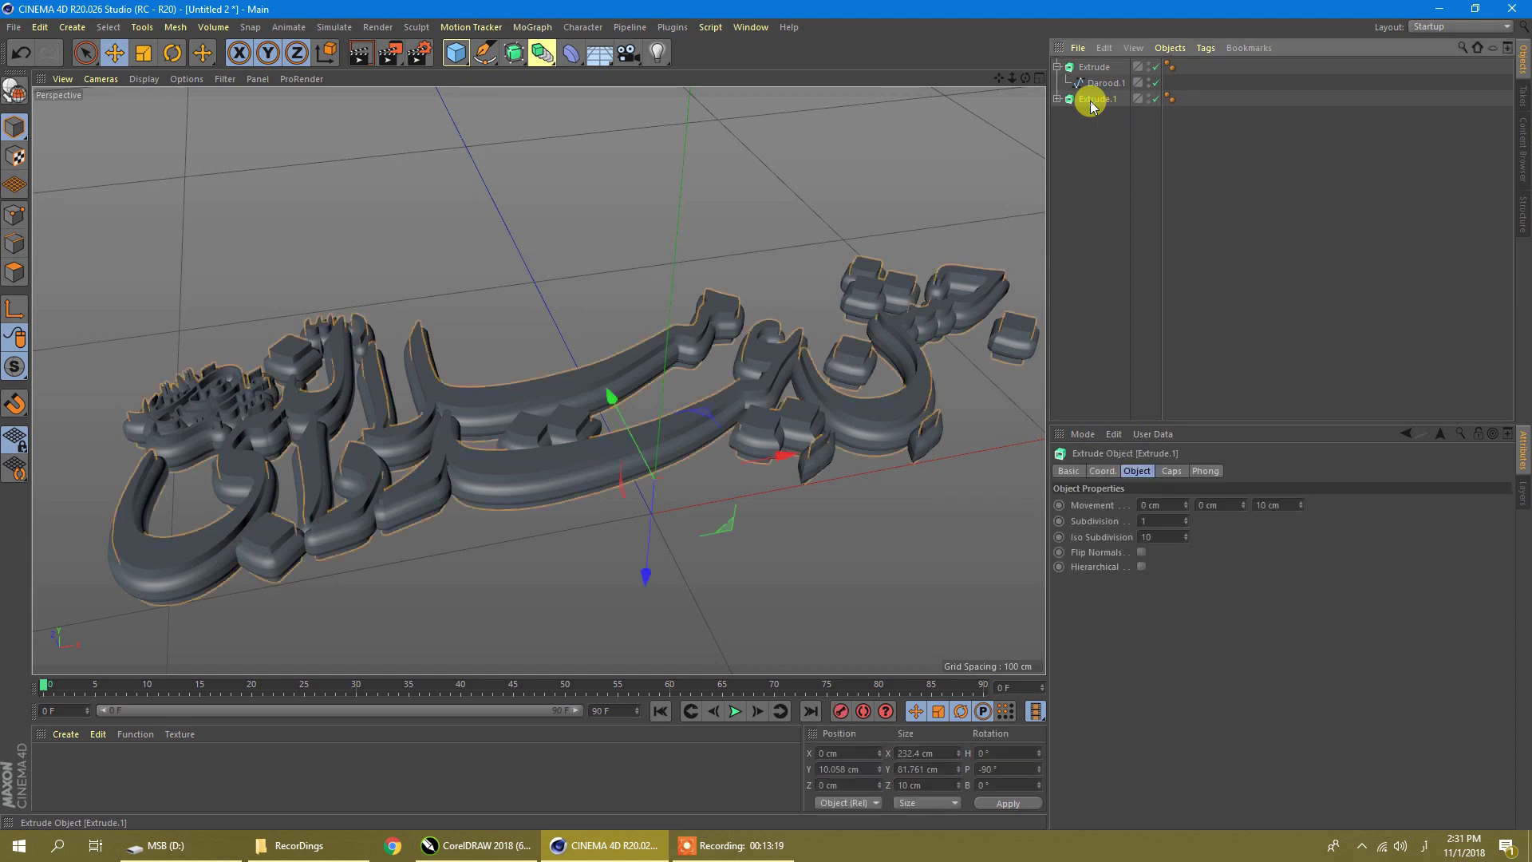
pyautogui.moveTo(1263, 505); pyautogui.dragTo(1253, 498)
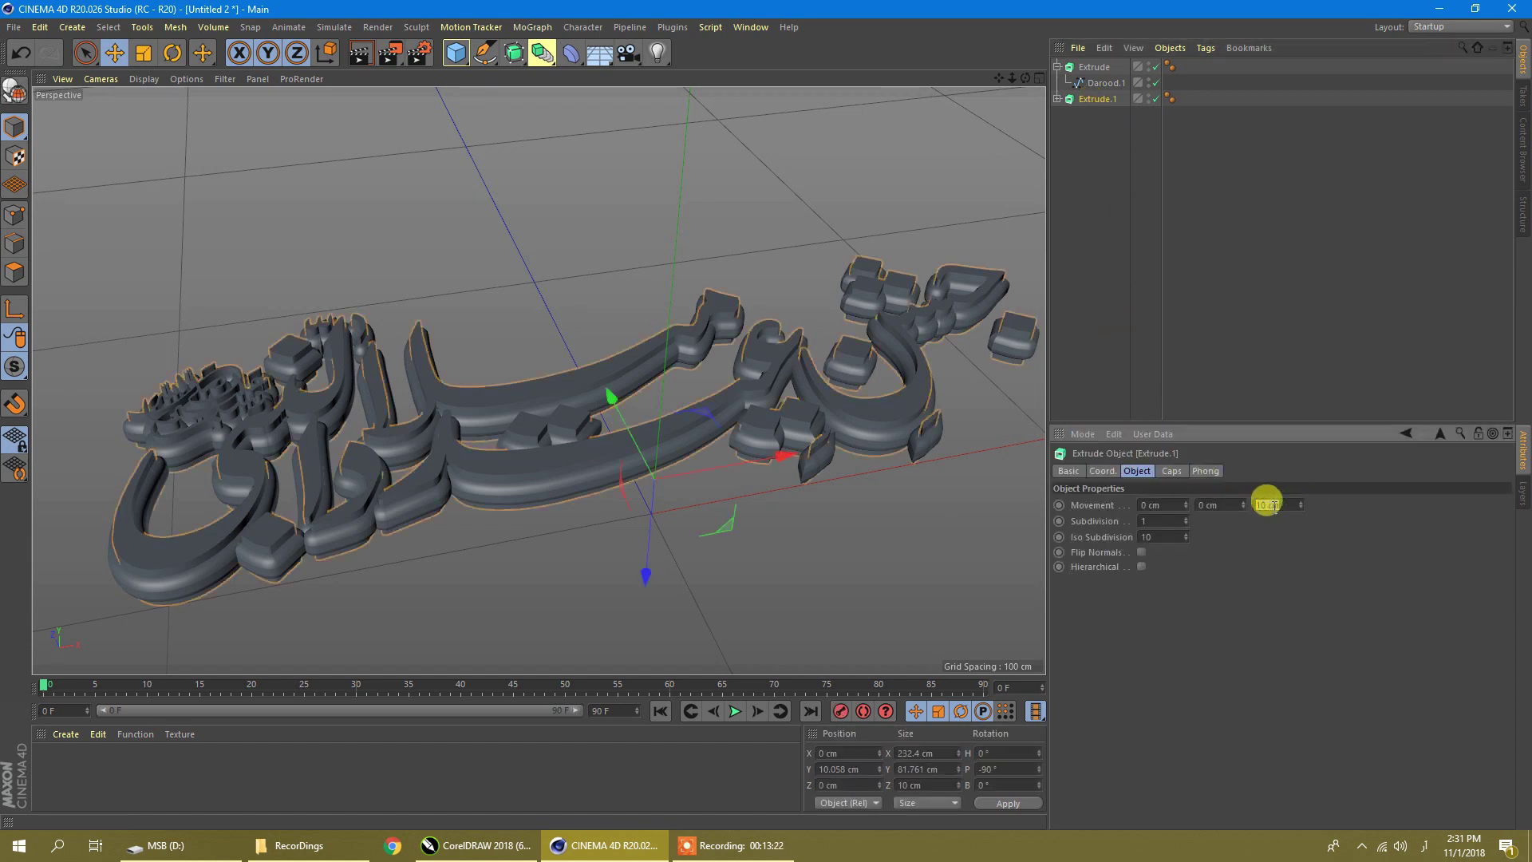
pyautogui.write('15')
pyautogui.press('Return')
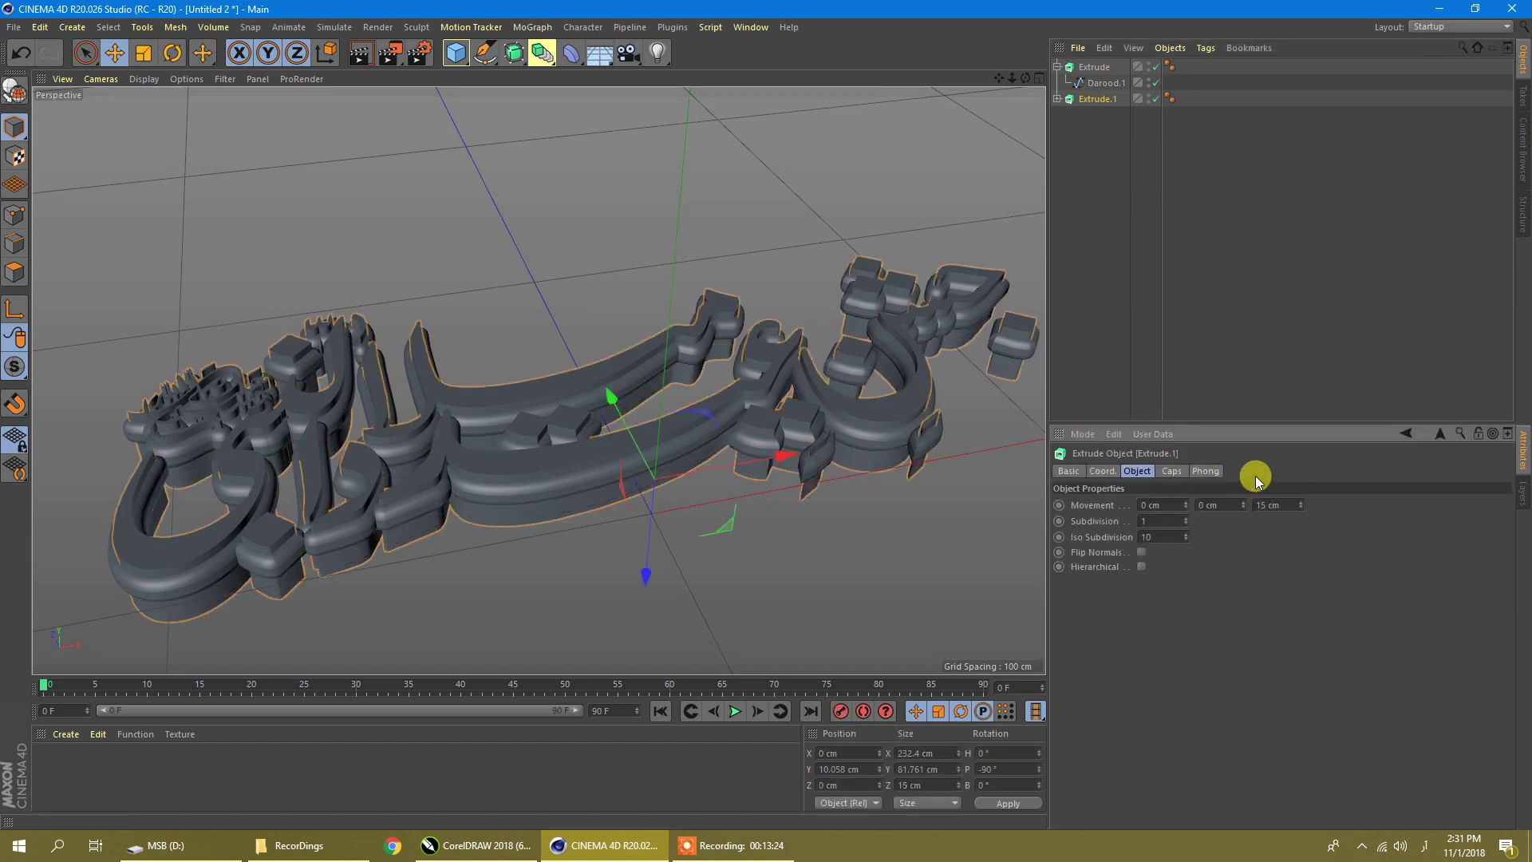
# In the Right view, lower the filleted Extrude object to a Y position of about 3.7 cm
pyautogui.middleClick(912, 499)
pyautogui.middleClick(342, 525)
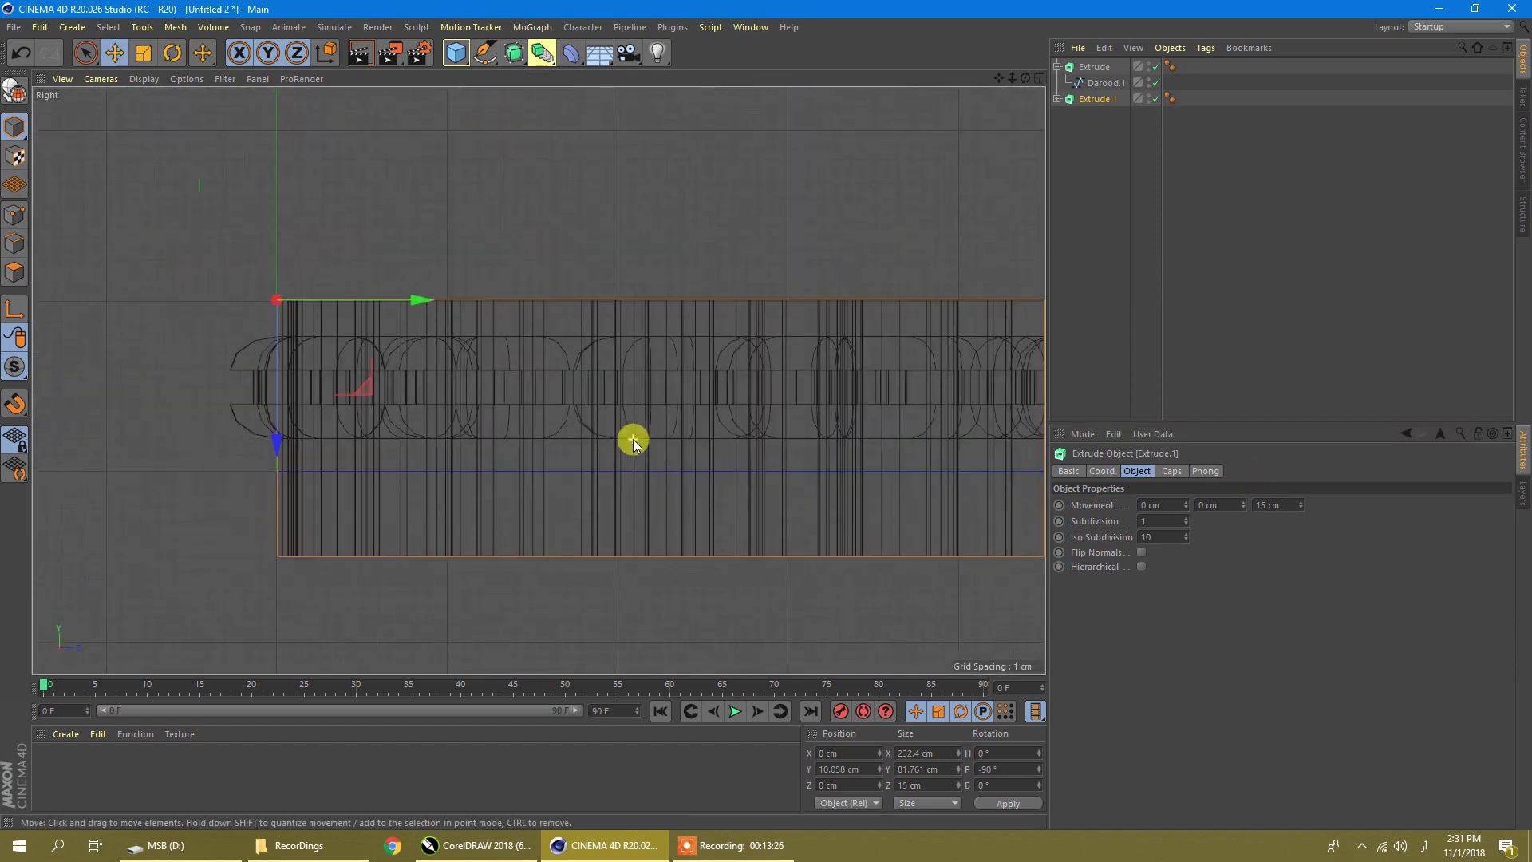
pyautogui.scroll(-2, 633, 438)
pyautogui.click(372, 414)
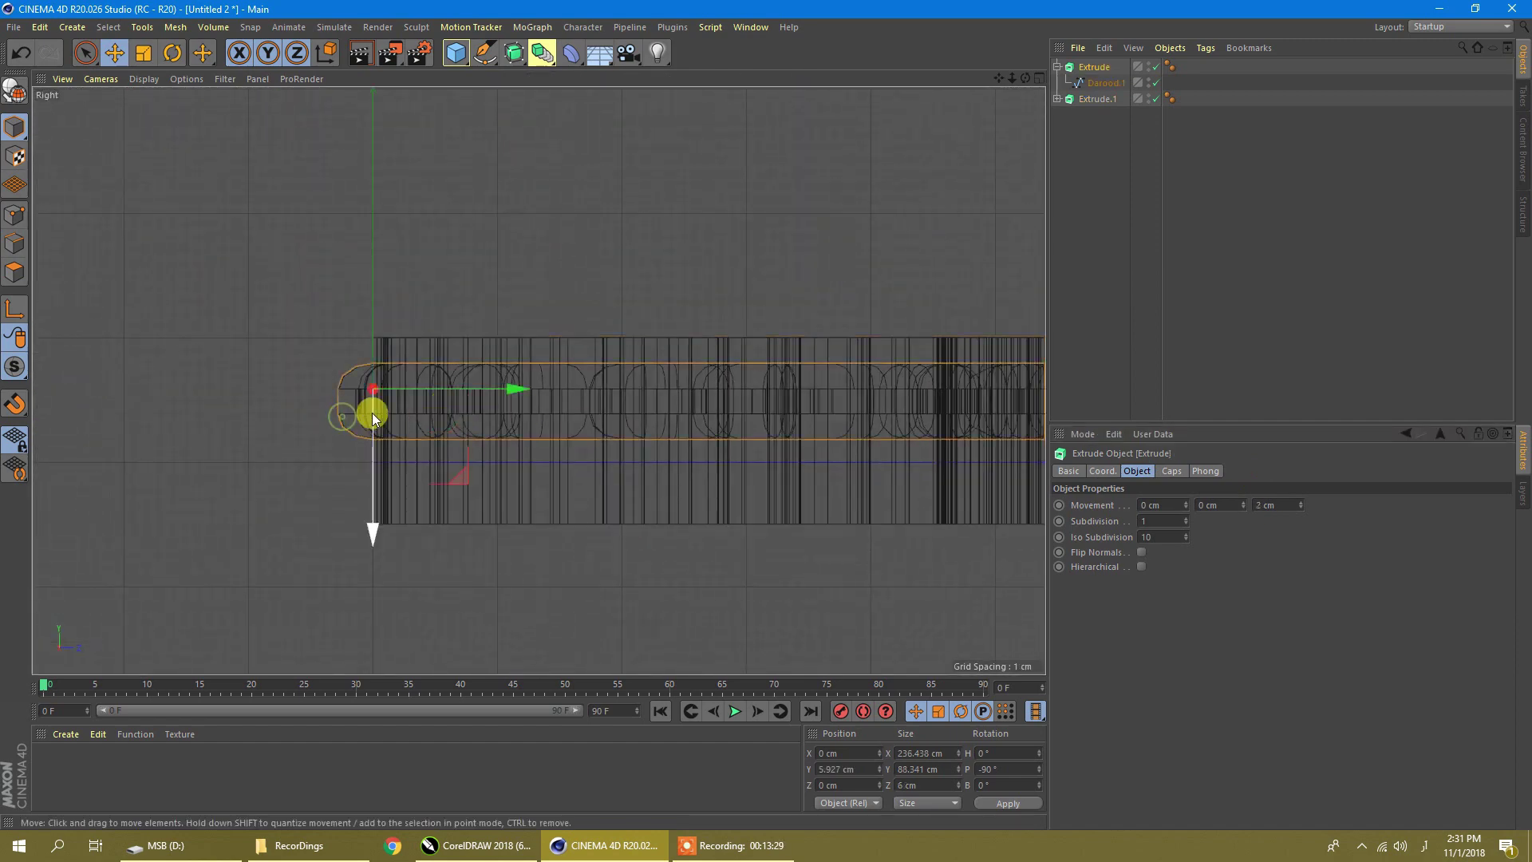
pyautogui.moveTo(376, 523); pyautogui.dragTo(376, 549)
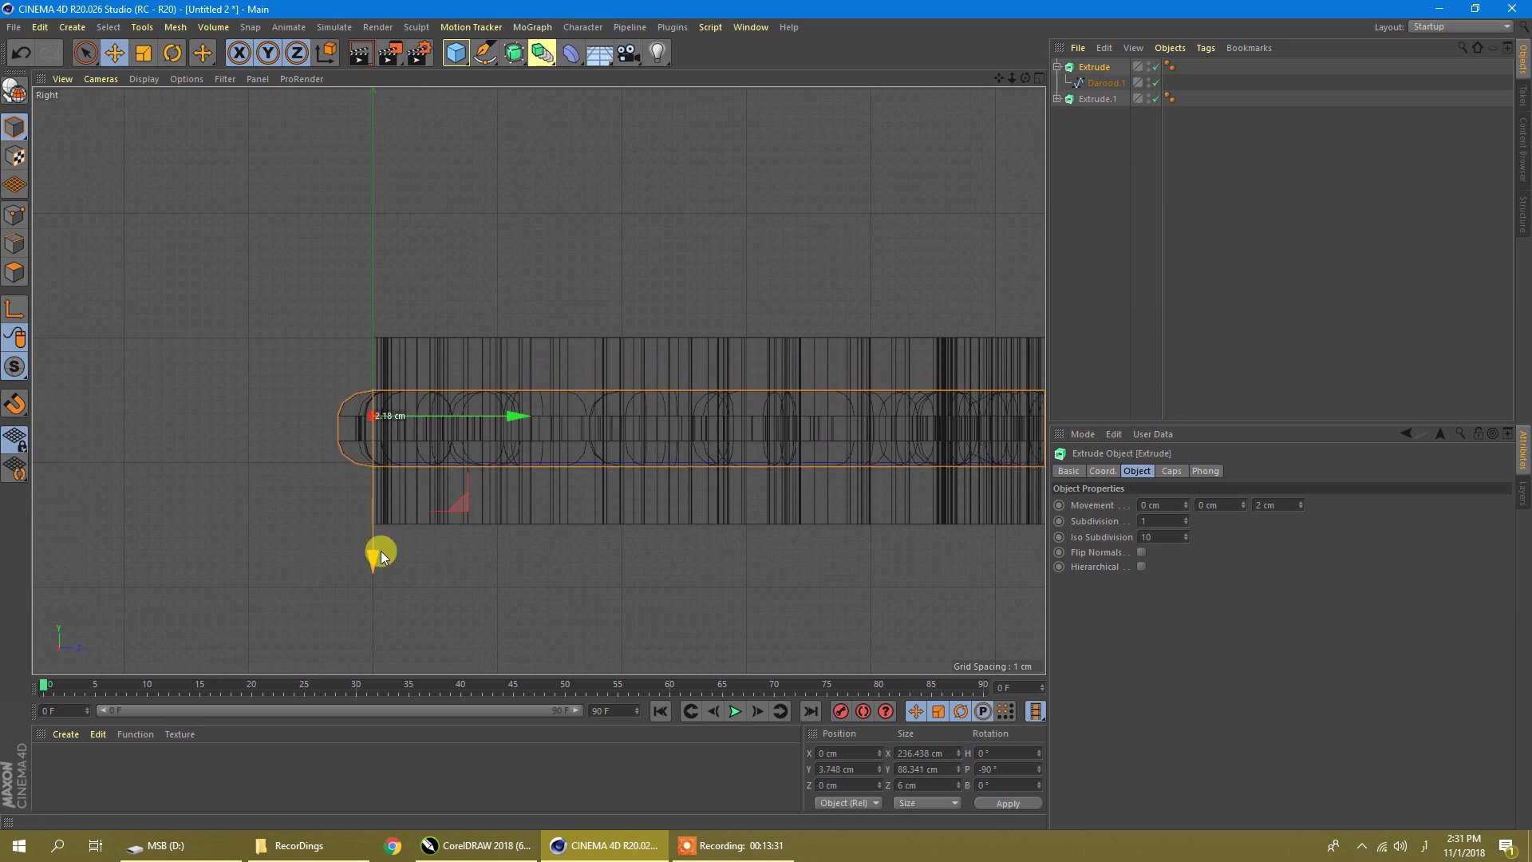
# Set the filleted Extrude object's Z movement to 5 cm and adjust its Y position to about 4.9 cm
pyautogui.doubleClick(1261, 505)
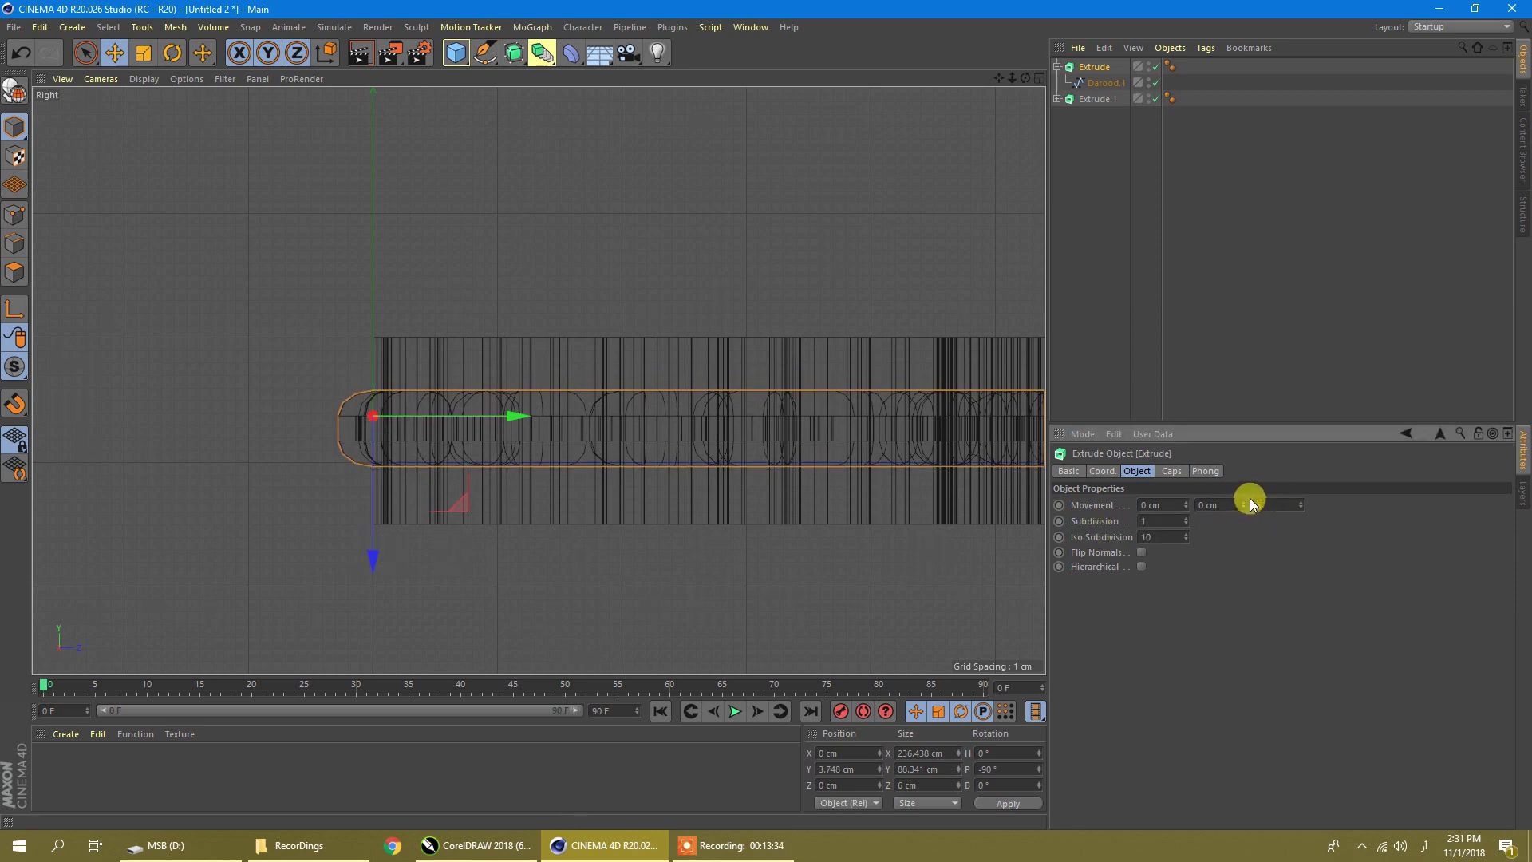
pyautogui.write('5')
pyautogui.press('Return')
pyautogui.moveTo(369, 533); pyautogui.dragTo(375, 541)
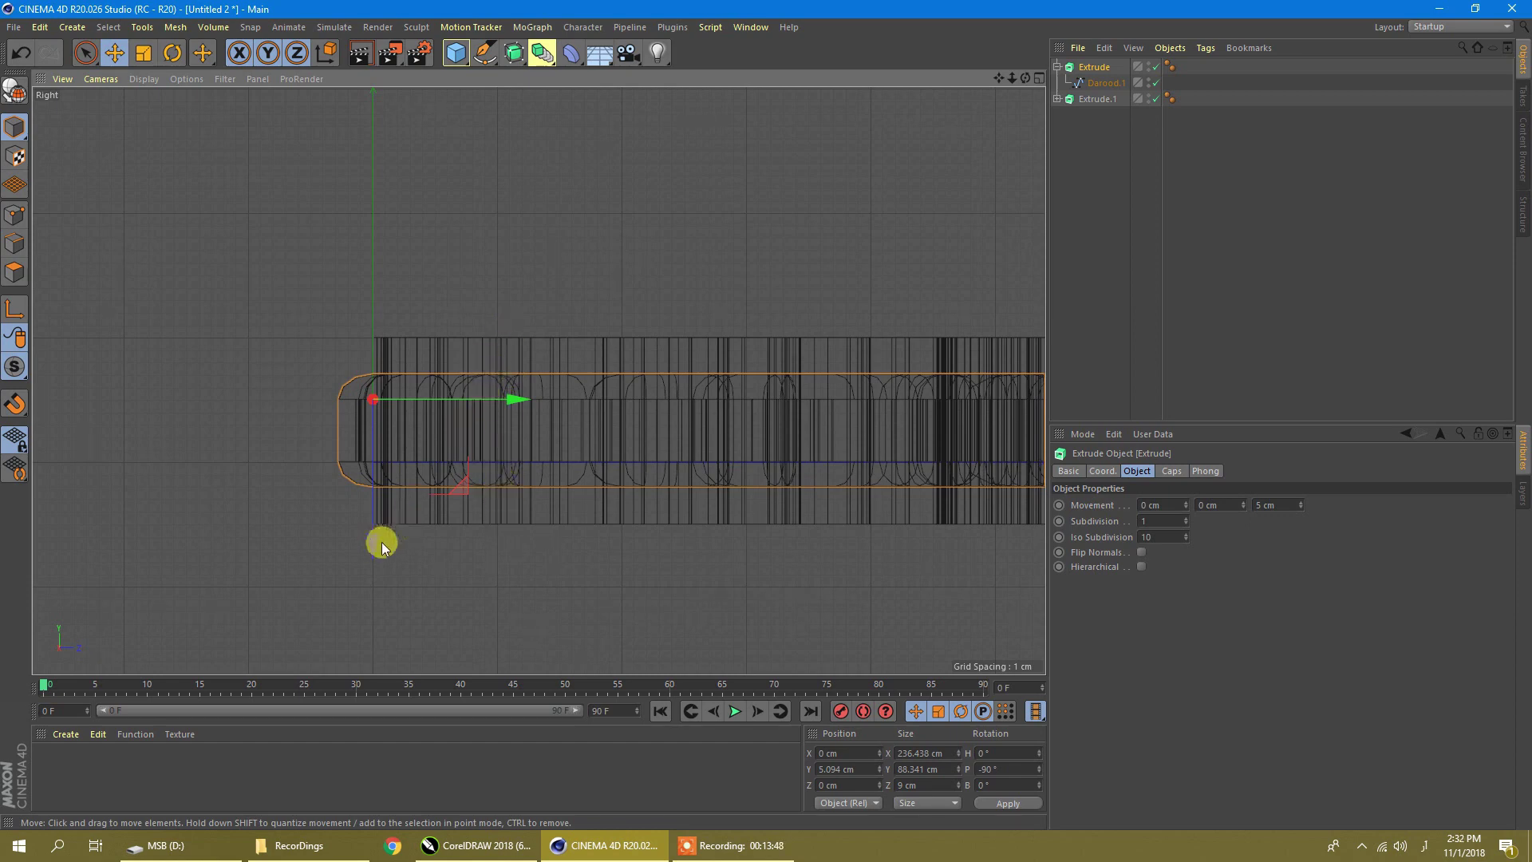
pyautogui.moveTo(377, 542); pyautogui.dragTo(377, 544)
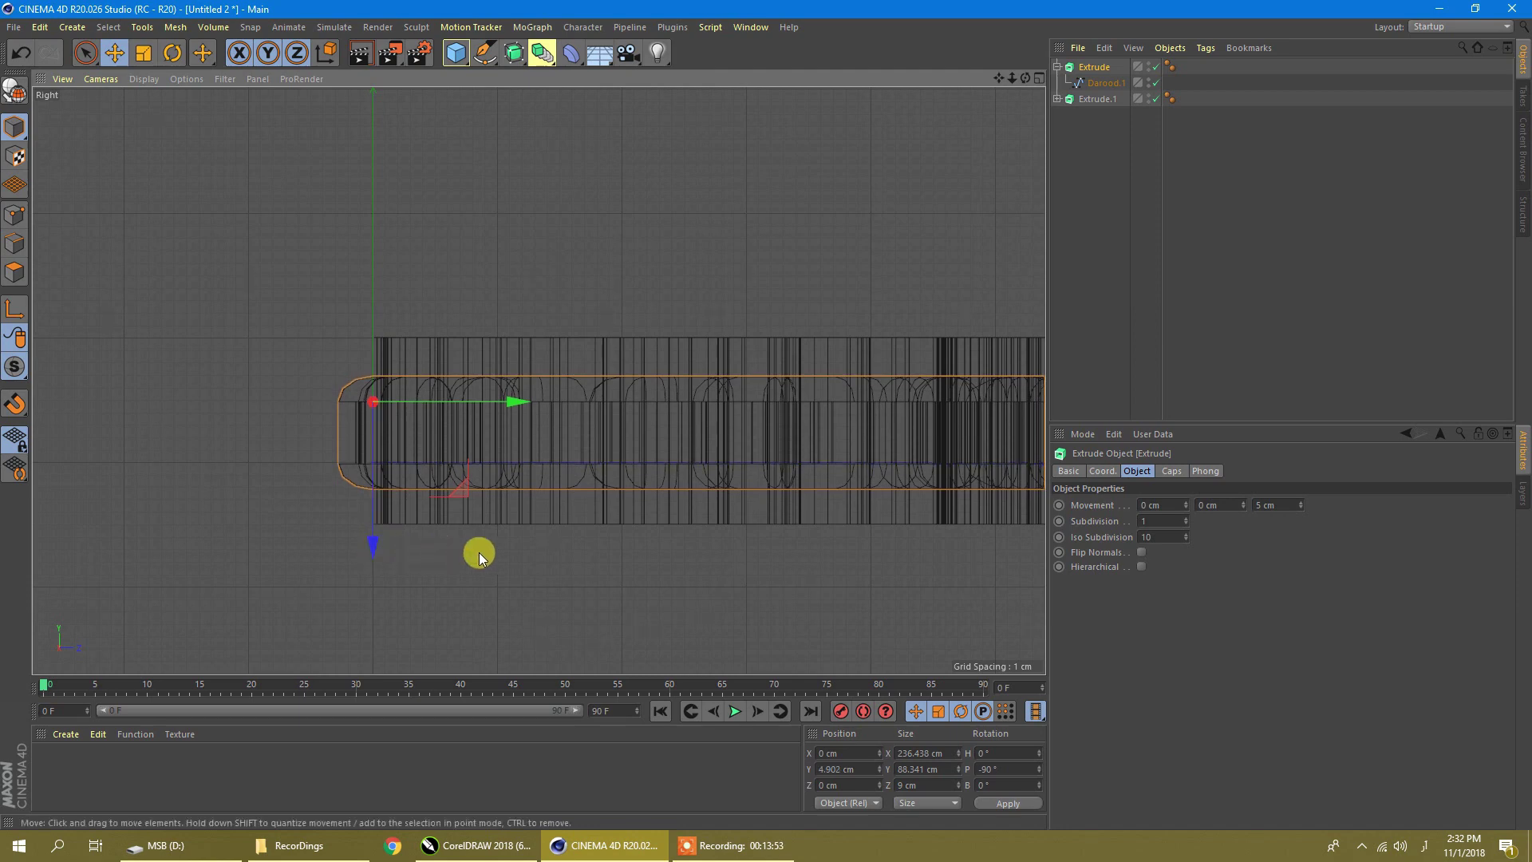
# Apply Fillet Cap to both the start and end of the Extrude.1 object
pyautogui.click(479, 556)
pyautogui.middleClick(480, 557)
pyautogui.middleClick(390, 316)
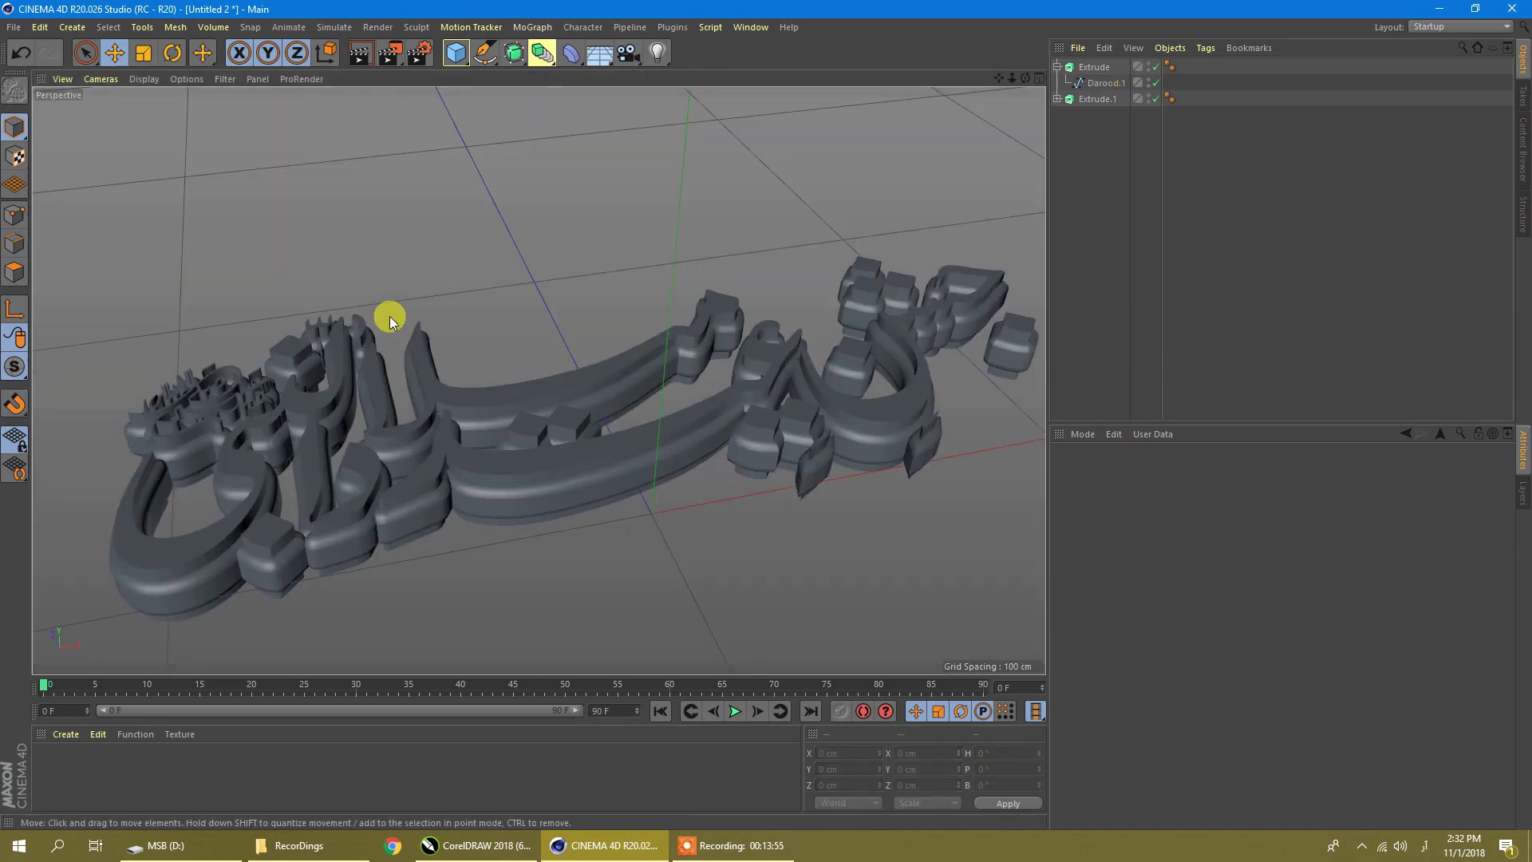
pyautogui.click(1095, 99)
pyautogui.click(1057, 98)
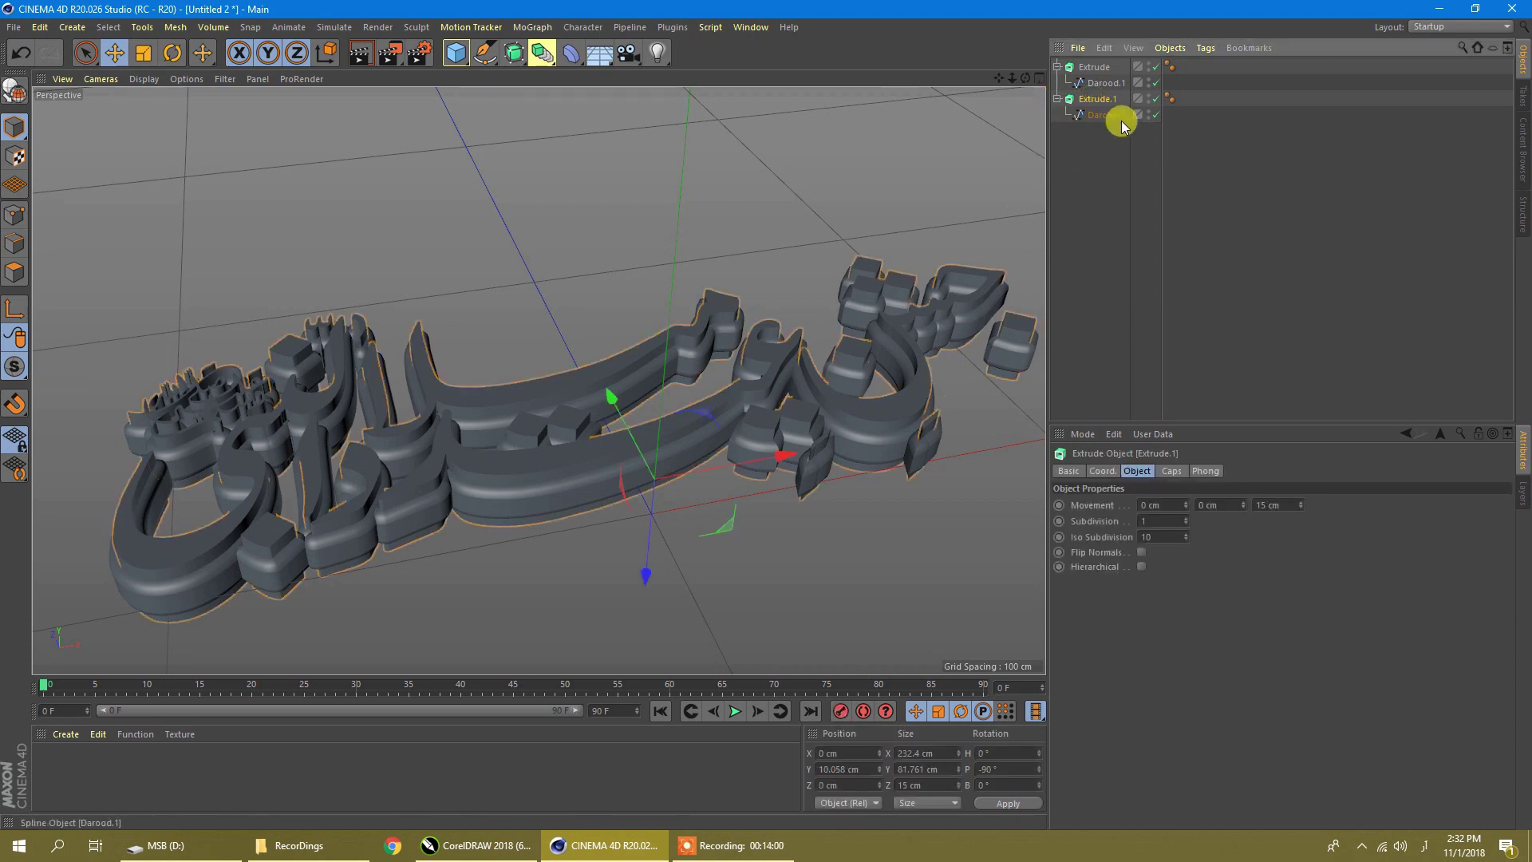
pyautogui.click(1170, 470)
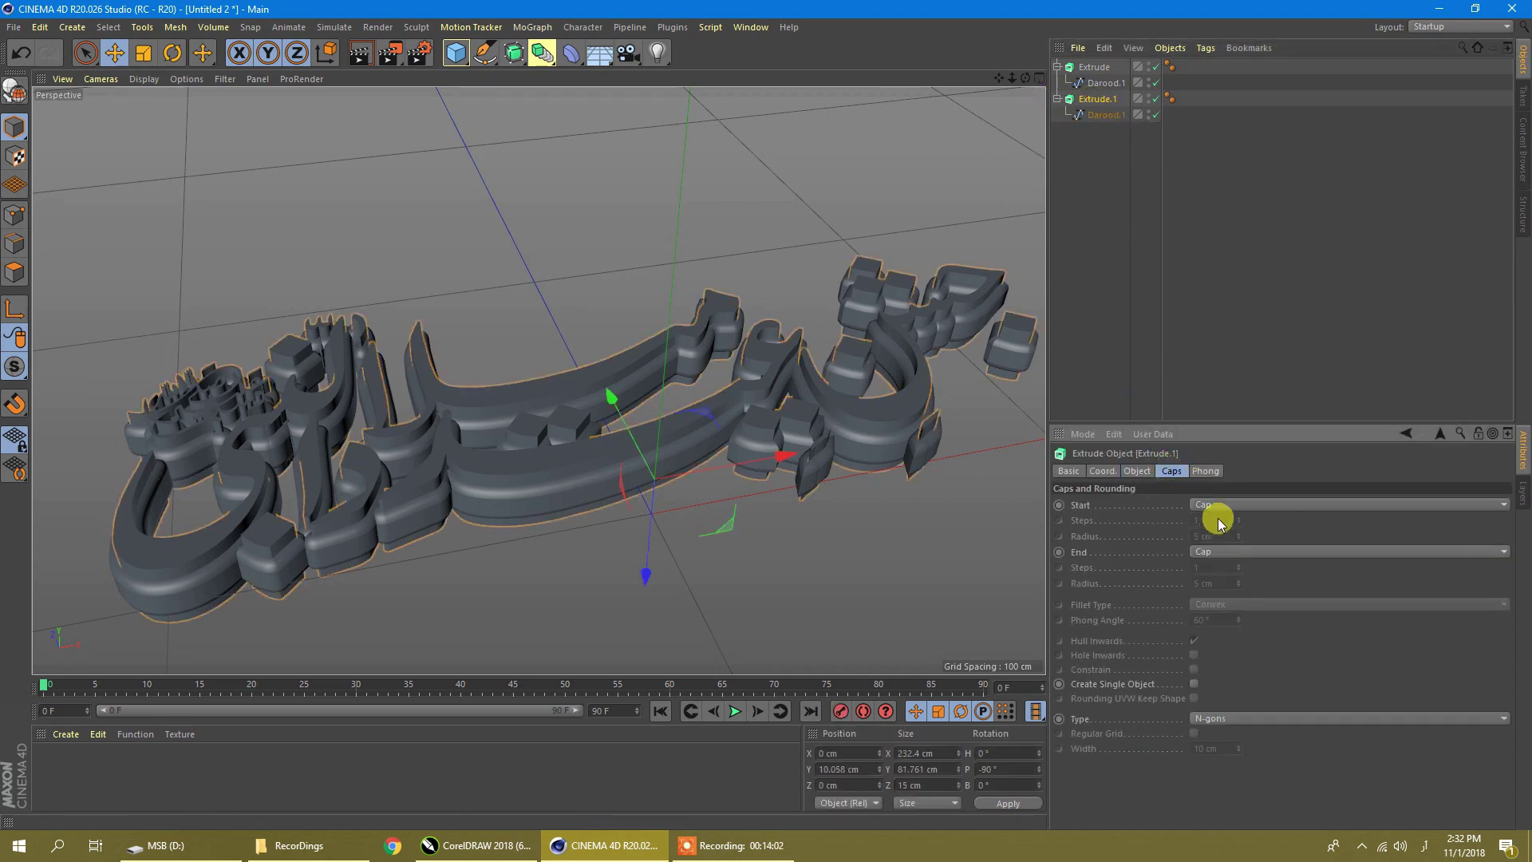
pyautogui.click(1217, 505)
pyautogui.click(1221, 569)
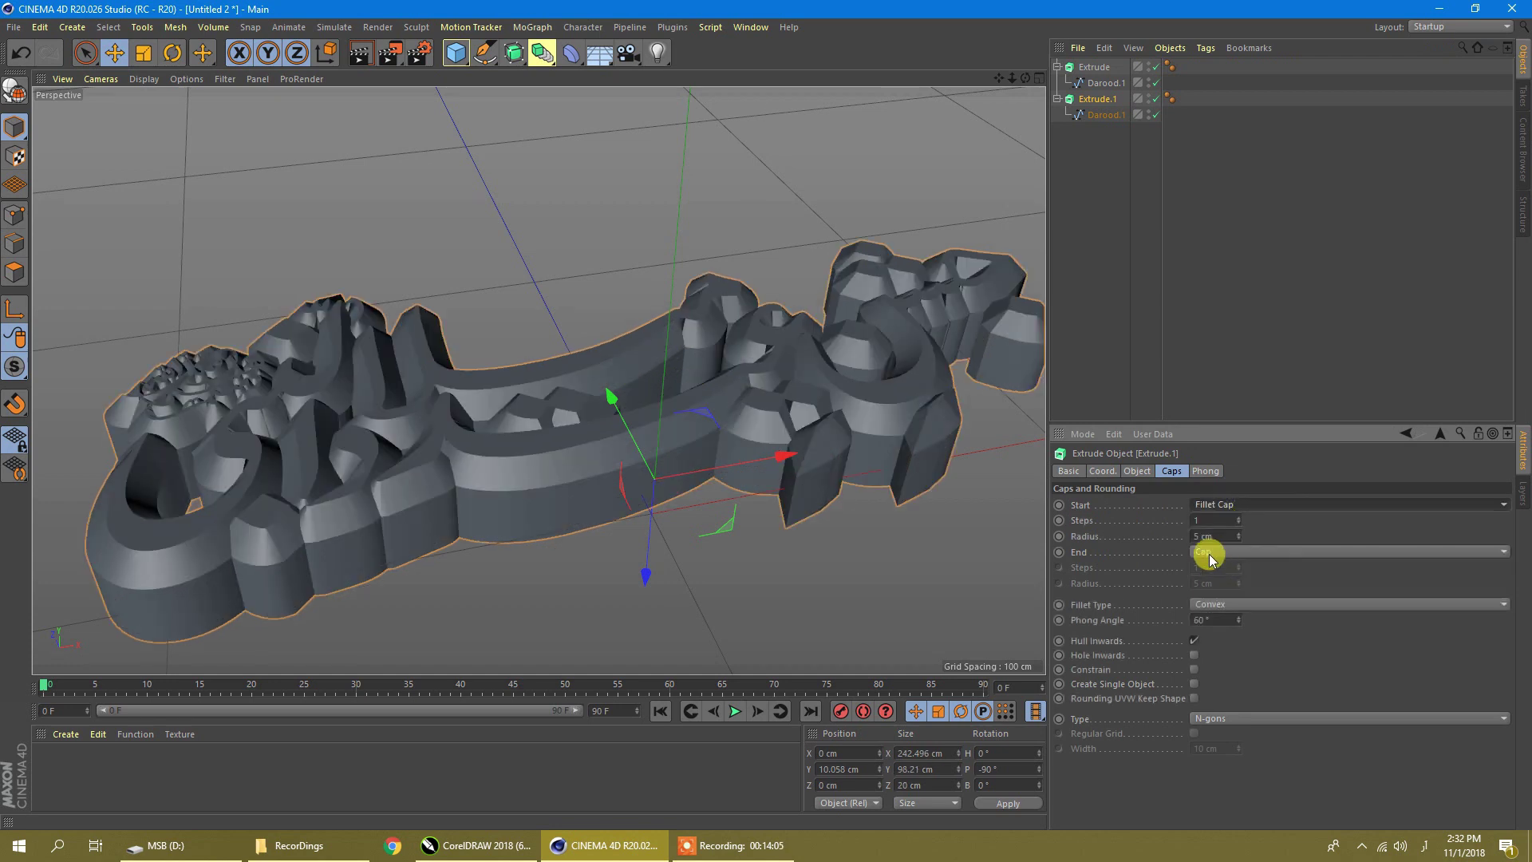
pyautogui.click(1213, 552)
pyautogui.click(1214, 615)
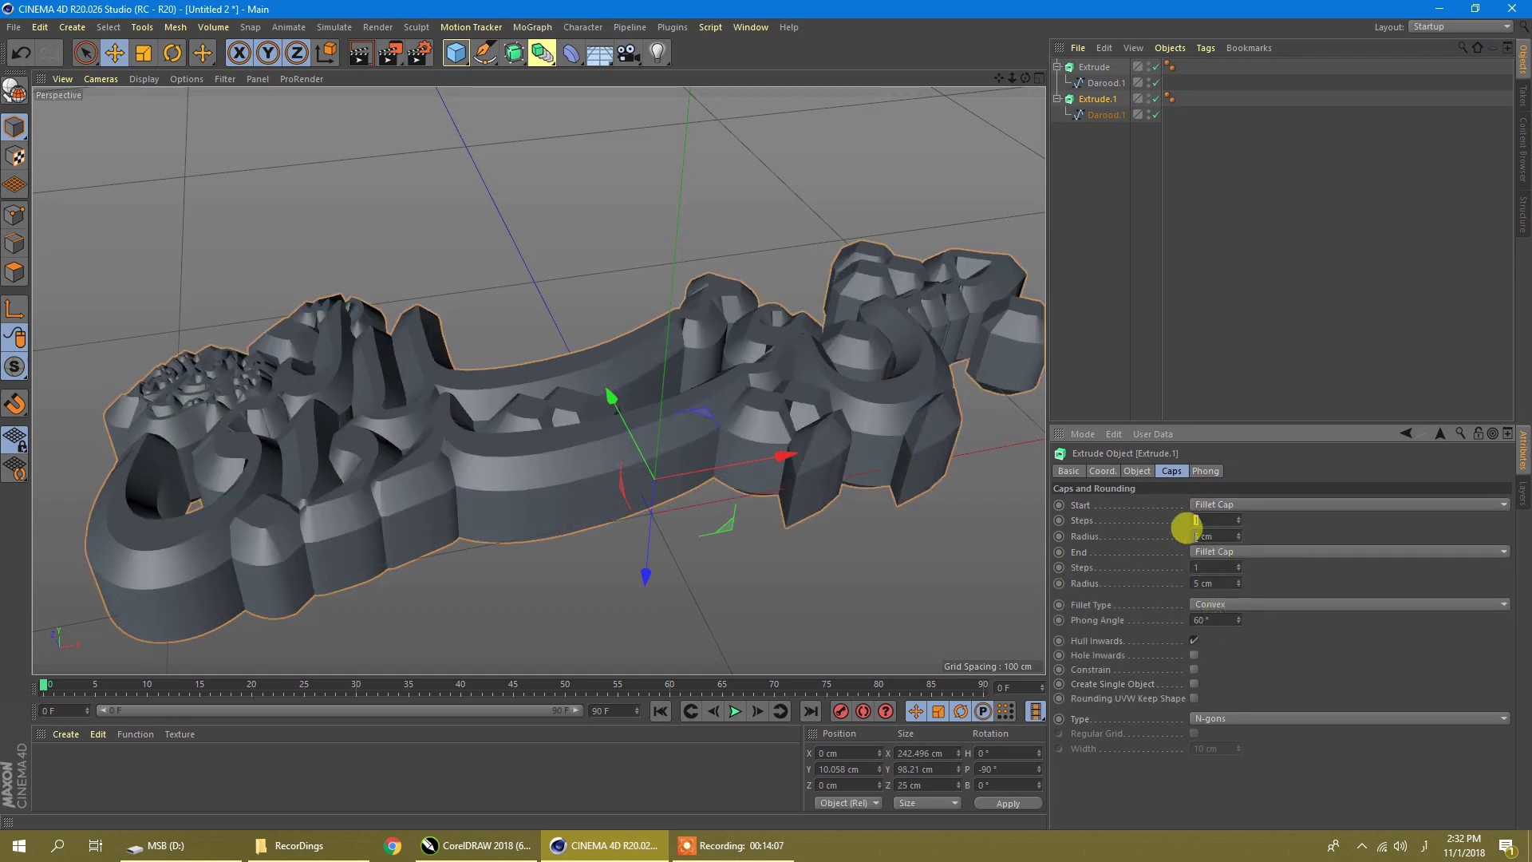
# Set the start and end fillet radius of the Extrude.1 object to 2 cm
pyautogui.press('Tab')
pyautogui.write('2')
pyautogui.moveTo(1216, 584); pyautogui.dragTo(1178, 584)
pyautogui.write('2')
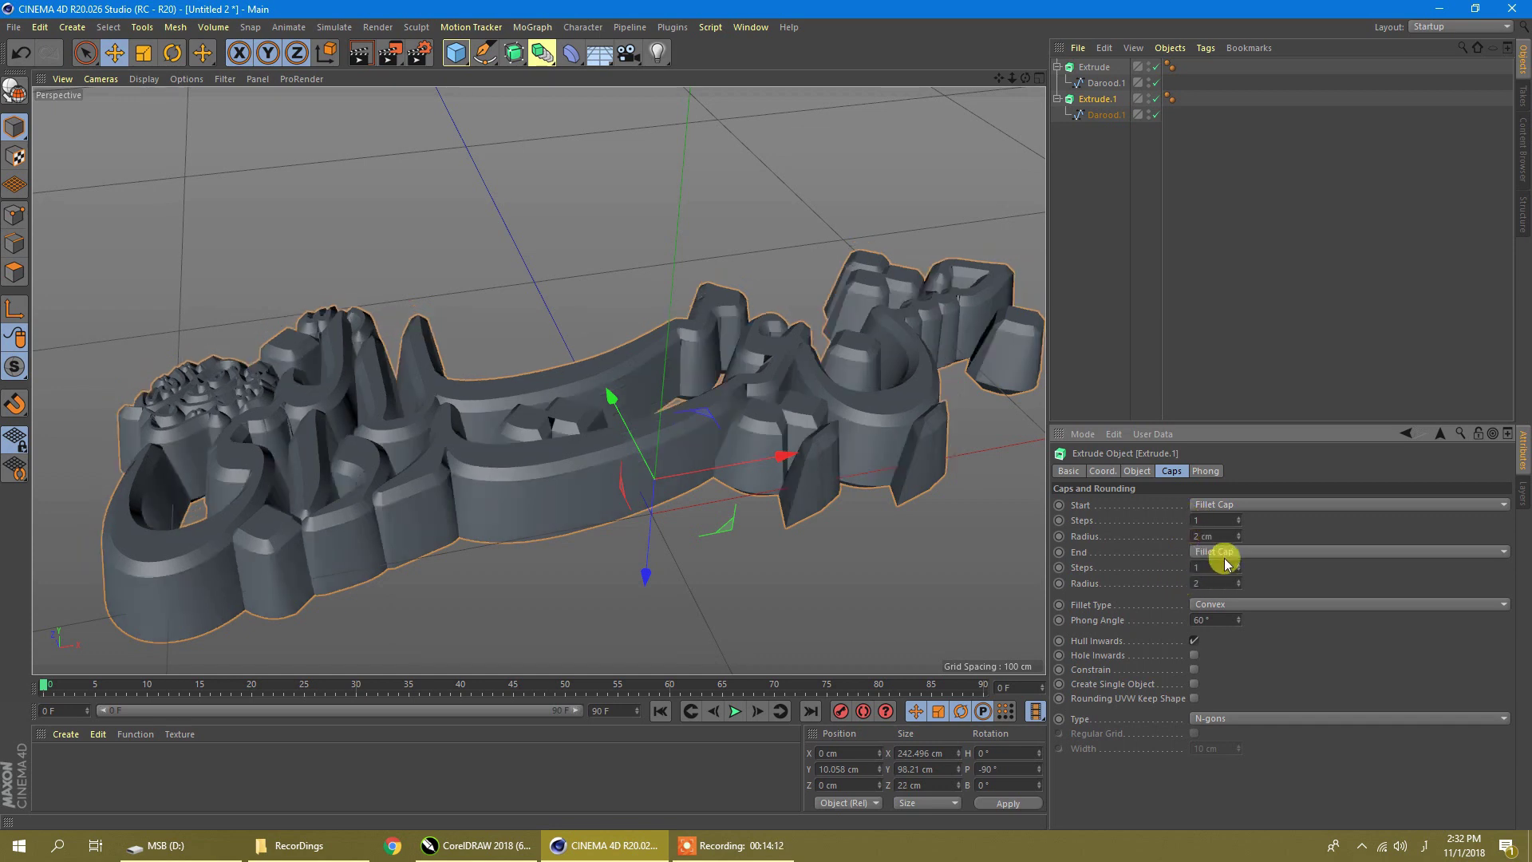
pyautogui.press('Return')
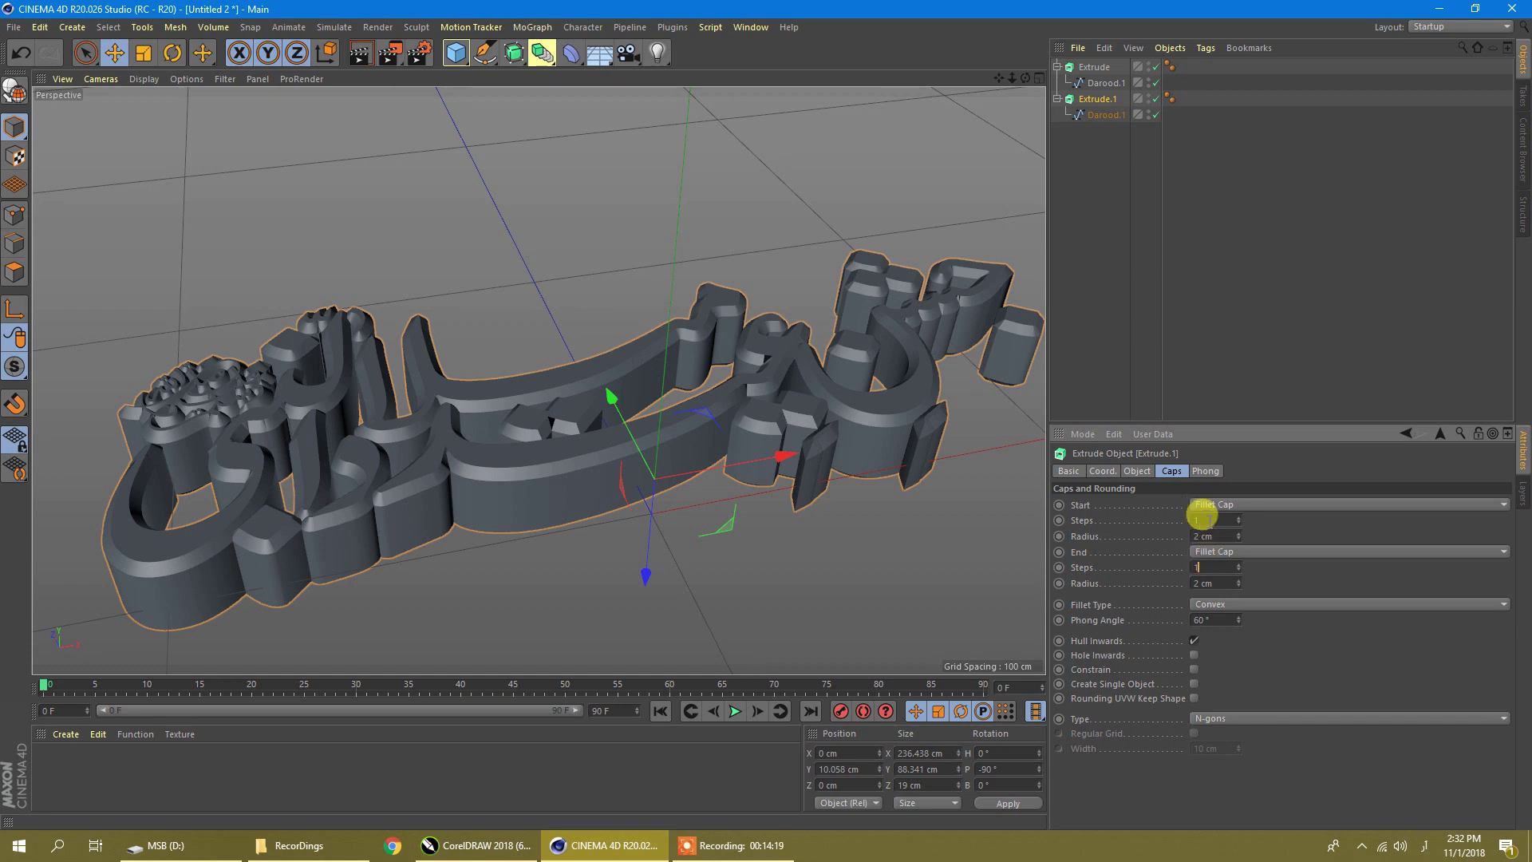
# Set the start and end fillet radius of the Extrude.1 object to 1 cm and deselect it
pyautogui.moveTo(1215, 534); pyautogui.dragTo(1160, 532)
pyautogui.write('1')
pyautogui.moveTo(1218, 584); pyautogui.dragTo(1178, 584)
pyautogui.write('1')
pyautogui.press('Return')
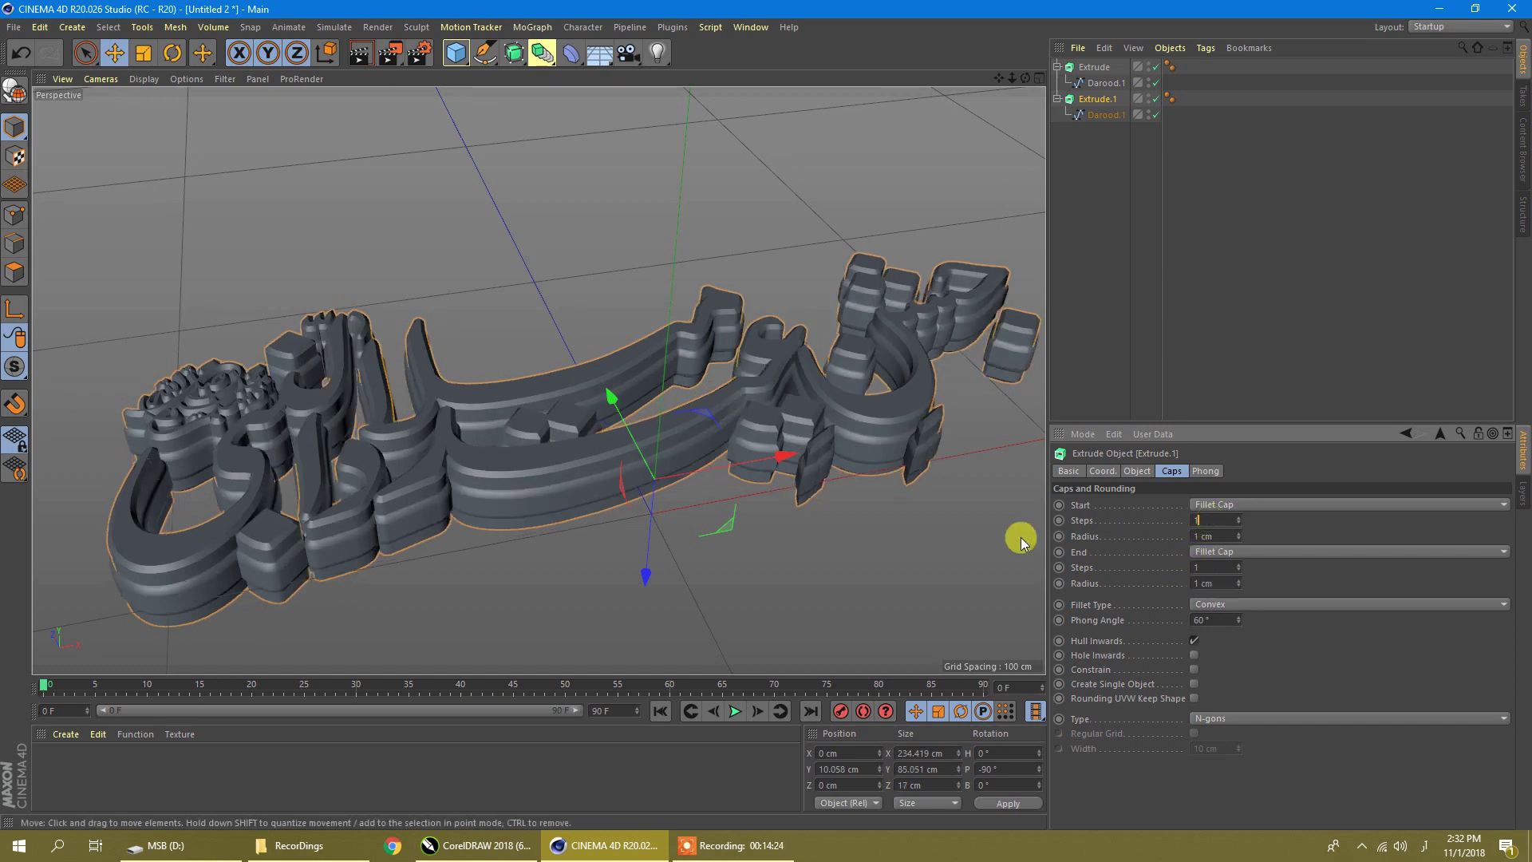
pyautogui.click(946, 526)
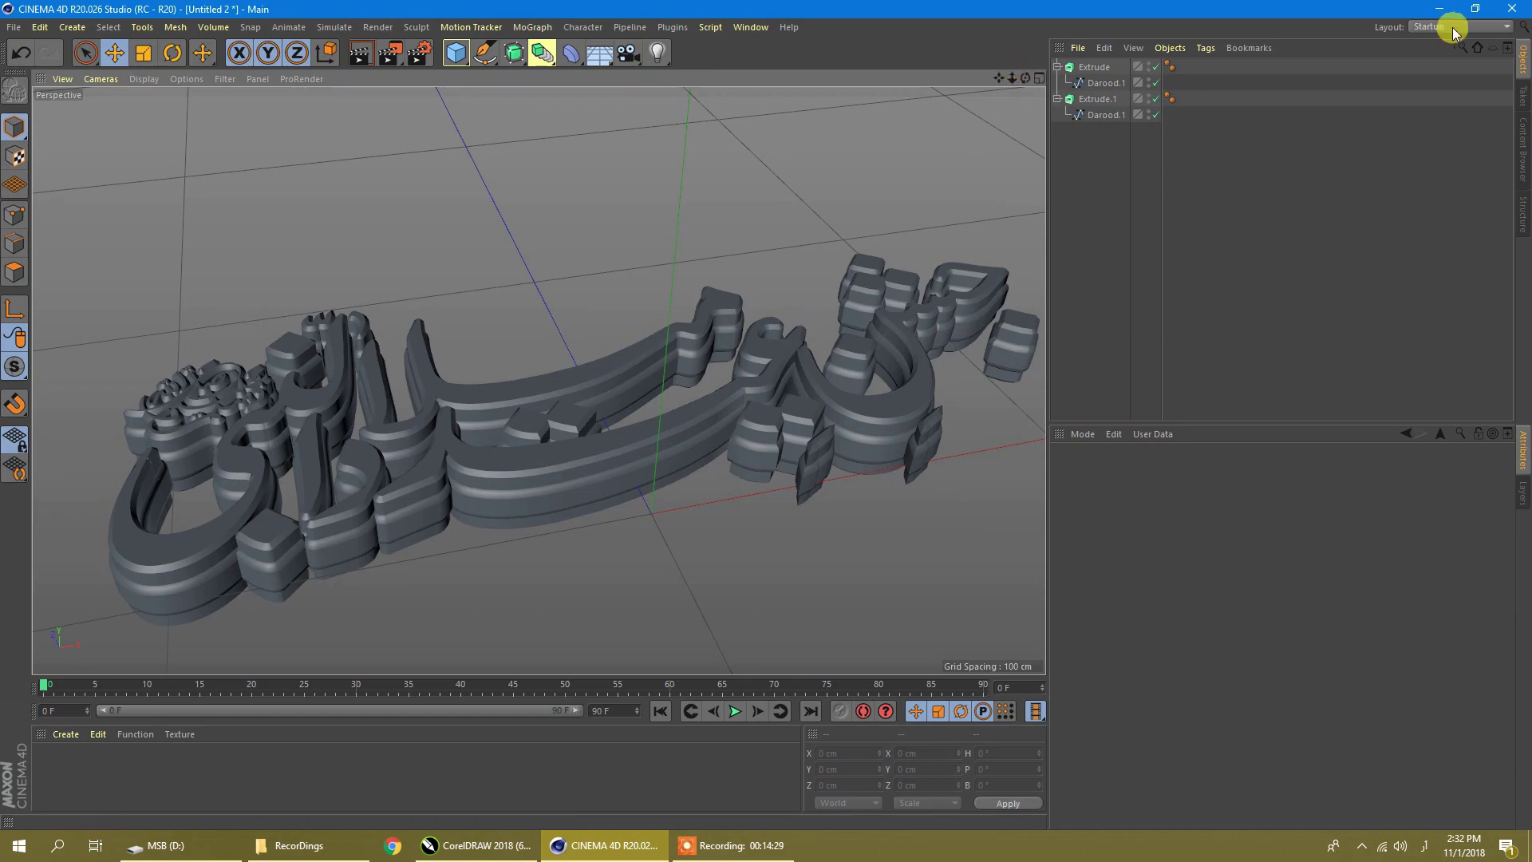
# Examine the coloured reference lettering on the desktop and return to the Cinema 4D scene
pyautogui.click(1425, 14)
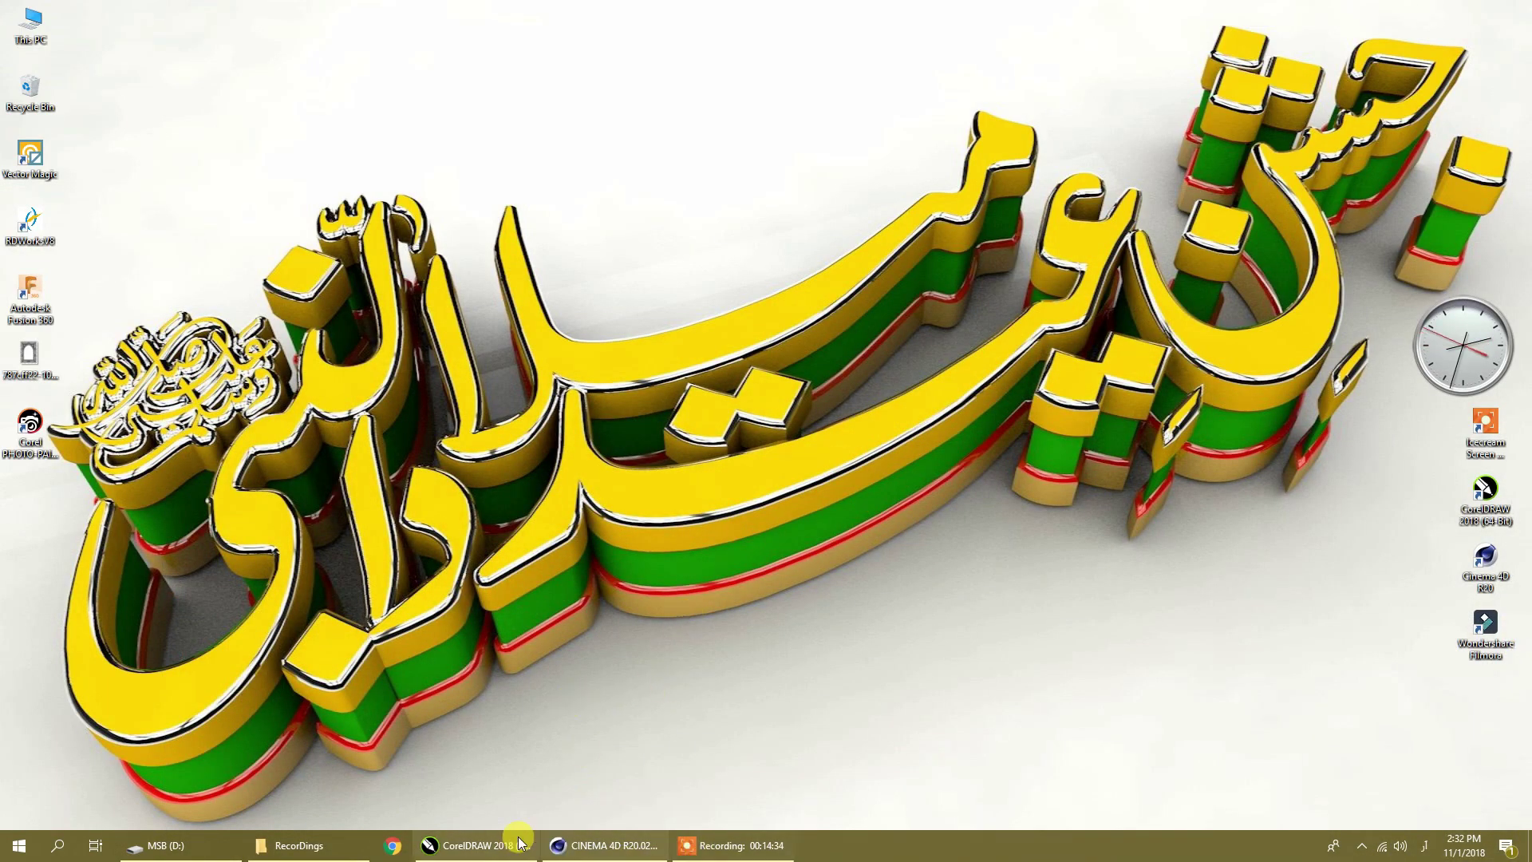
pyautogui.click(469, 850)
pyautogui.click(469, 852)
pyautogui.click(600, 850)
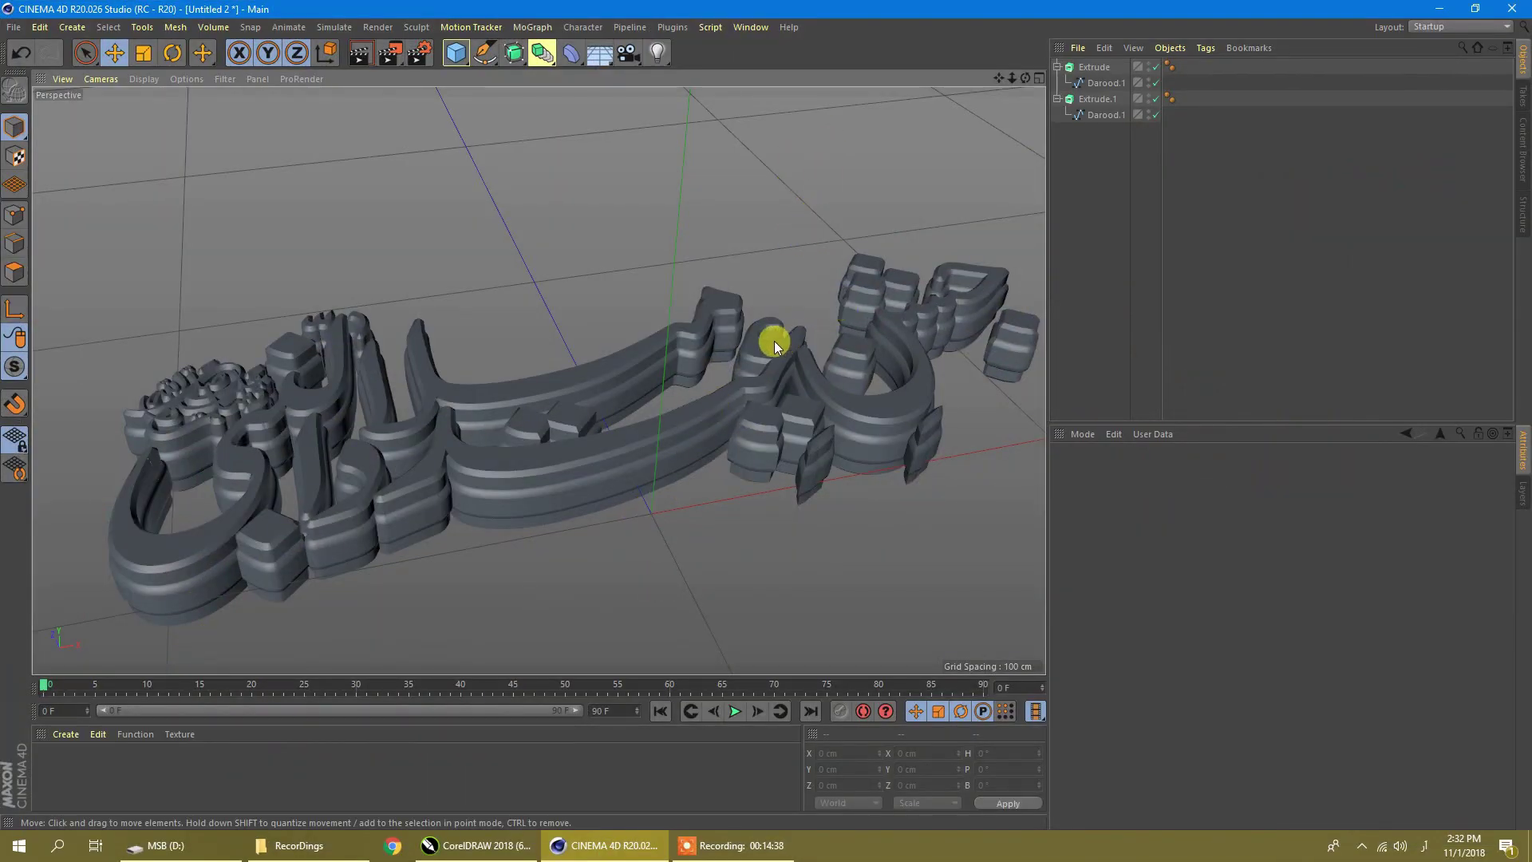
pyautogui.click(589, 448)
pyautogui.click(407, 584)
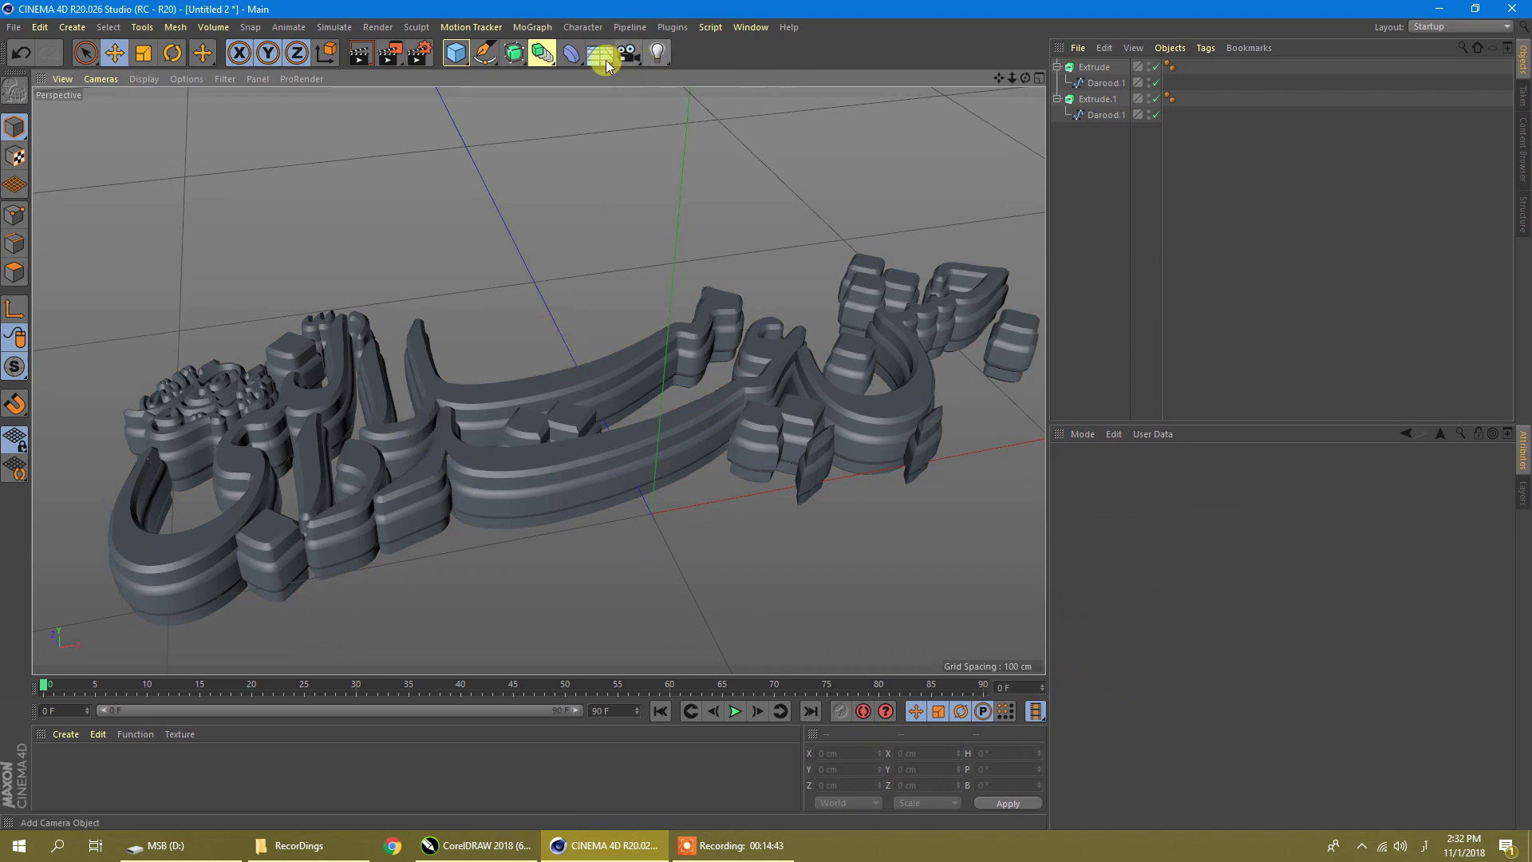
# Add a Floor object and lower it to a Y position of about -6.6 cm beneath the lettering
pyautogui.click(596, 61)
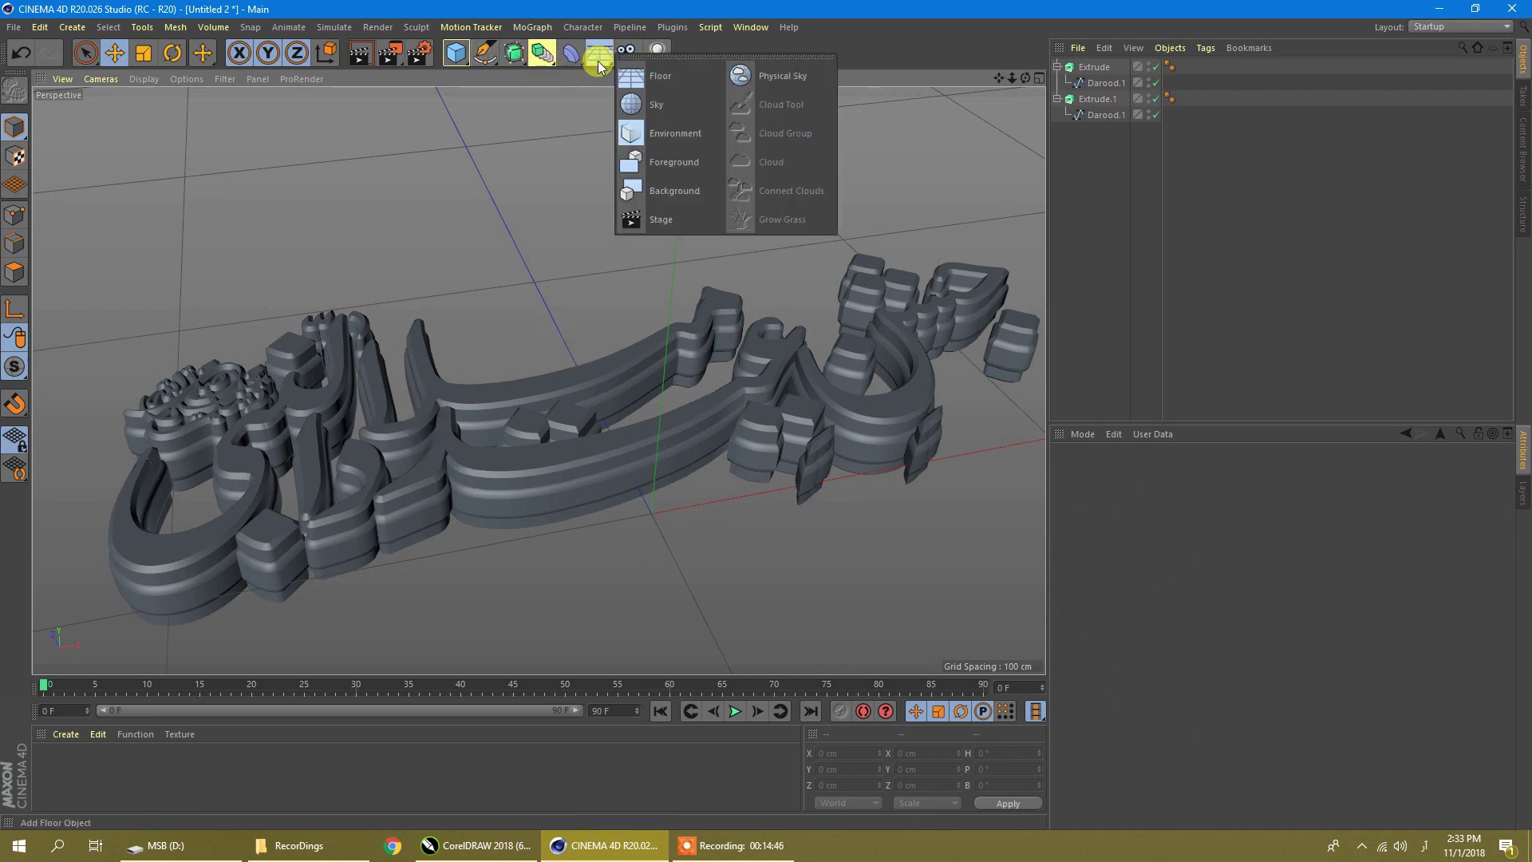
pyautogui.click(657, 81)
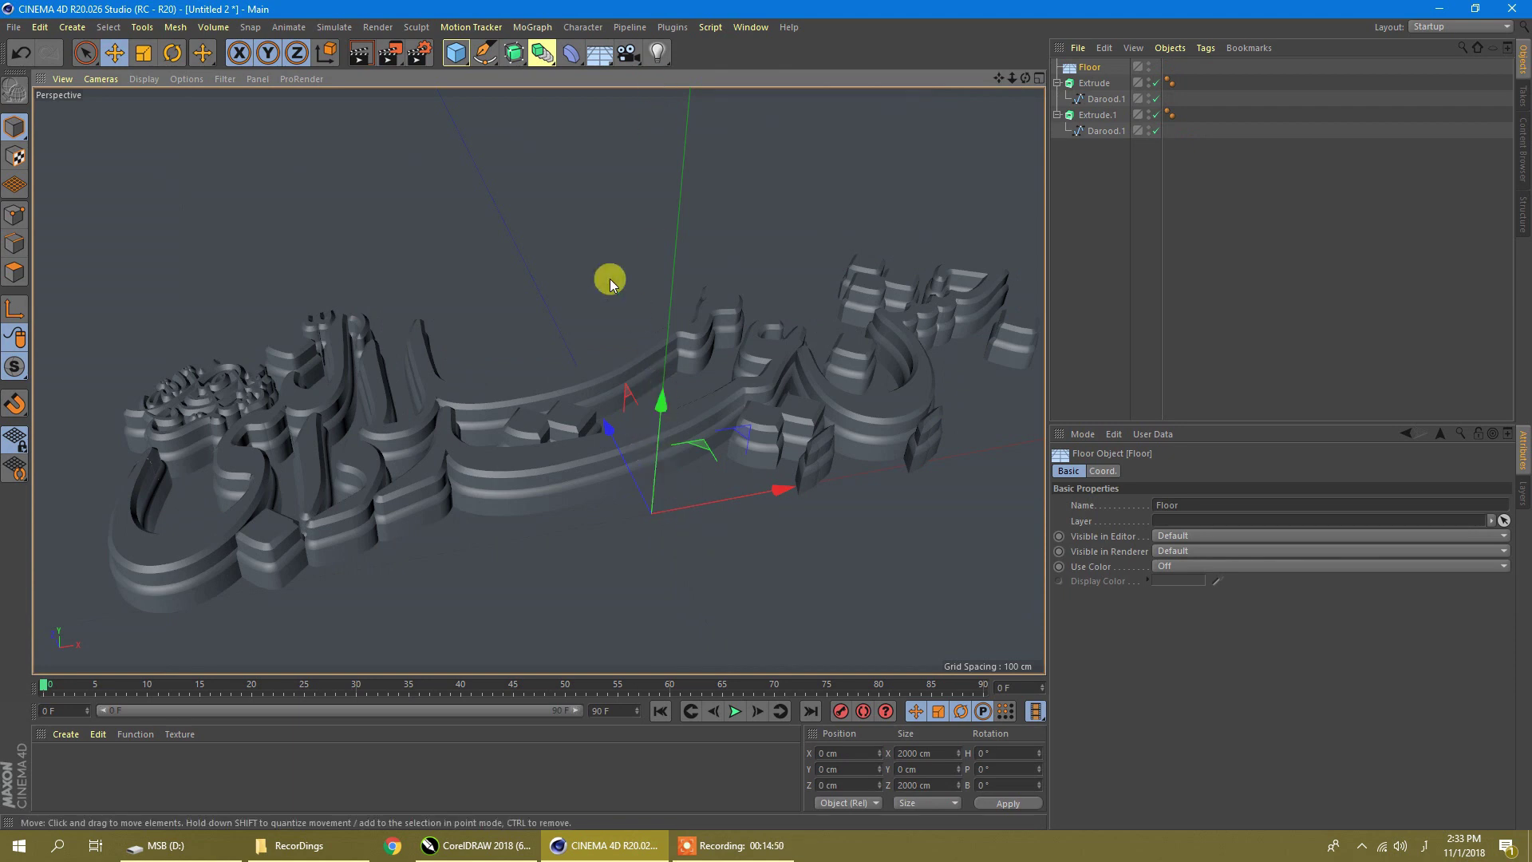
pyautogui.middleClick(978, 161)
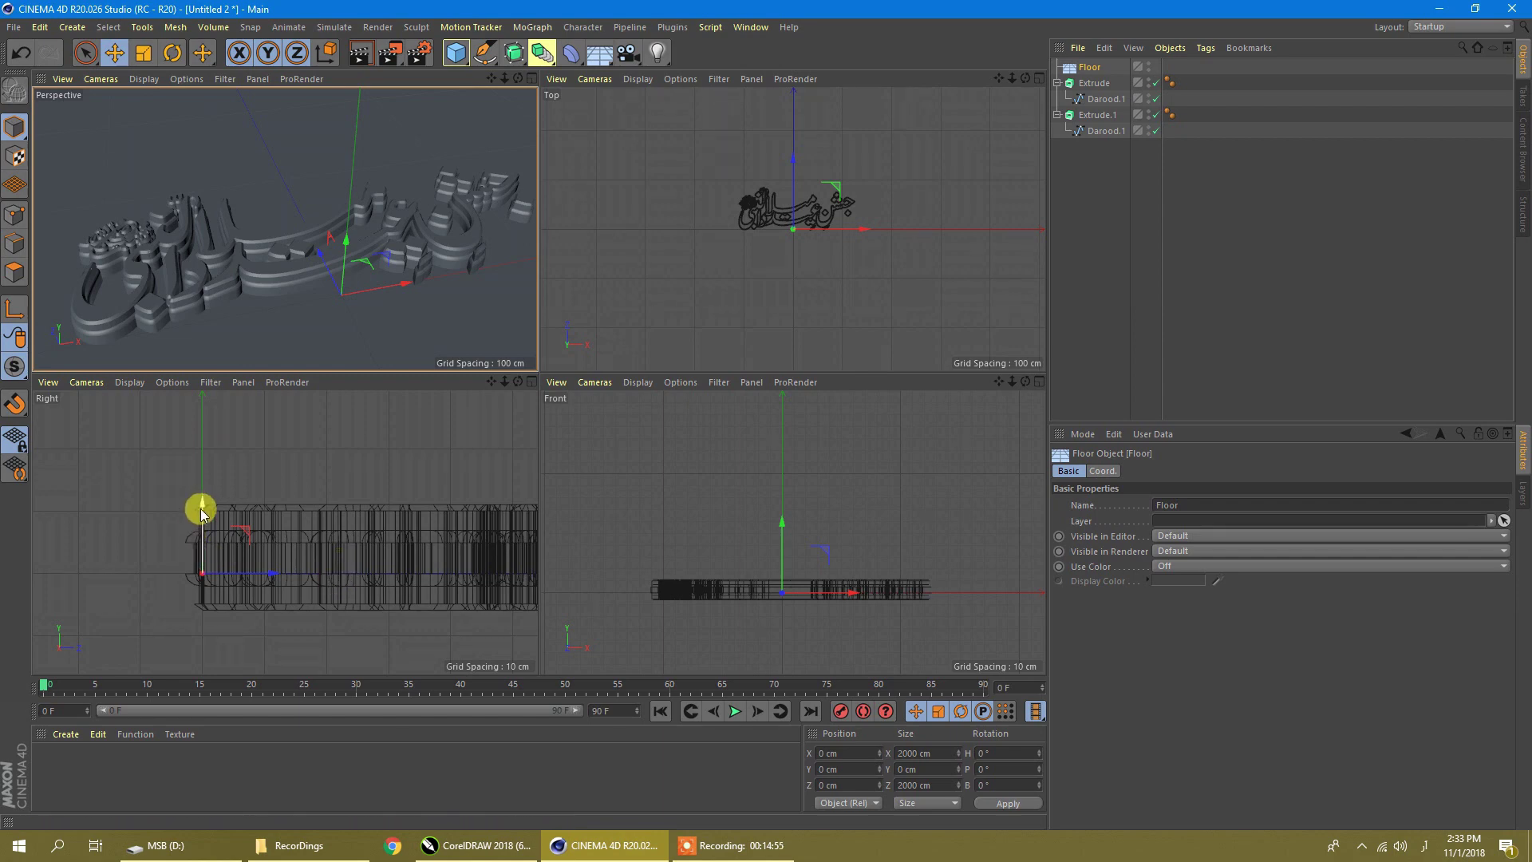
pyautogui.moveTo(203, 507); pyautogui.dragTo(203, 548)
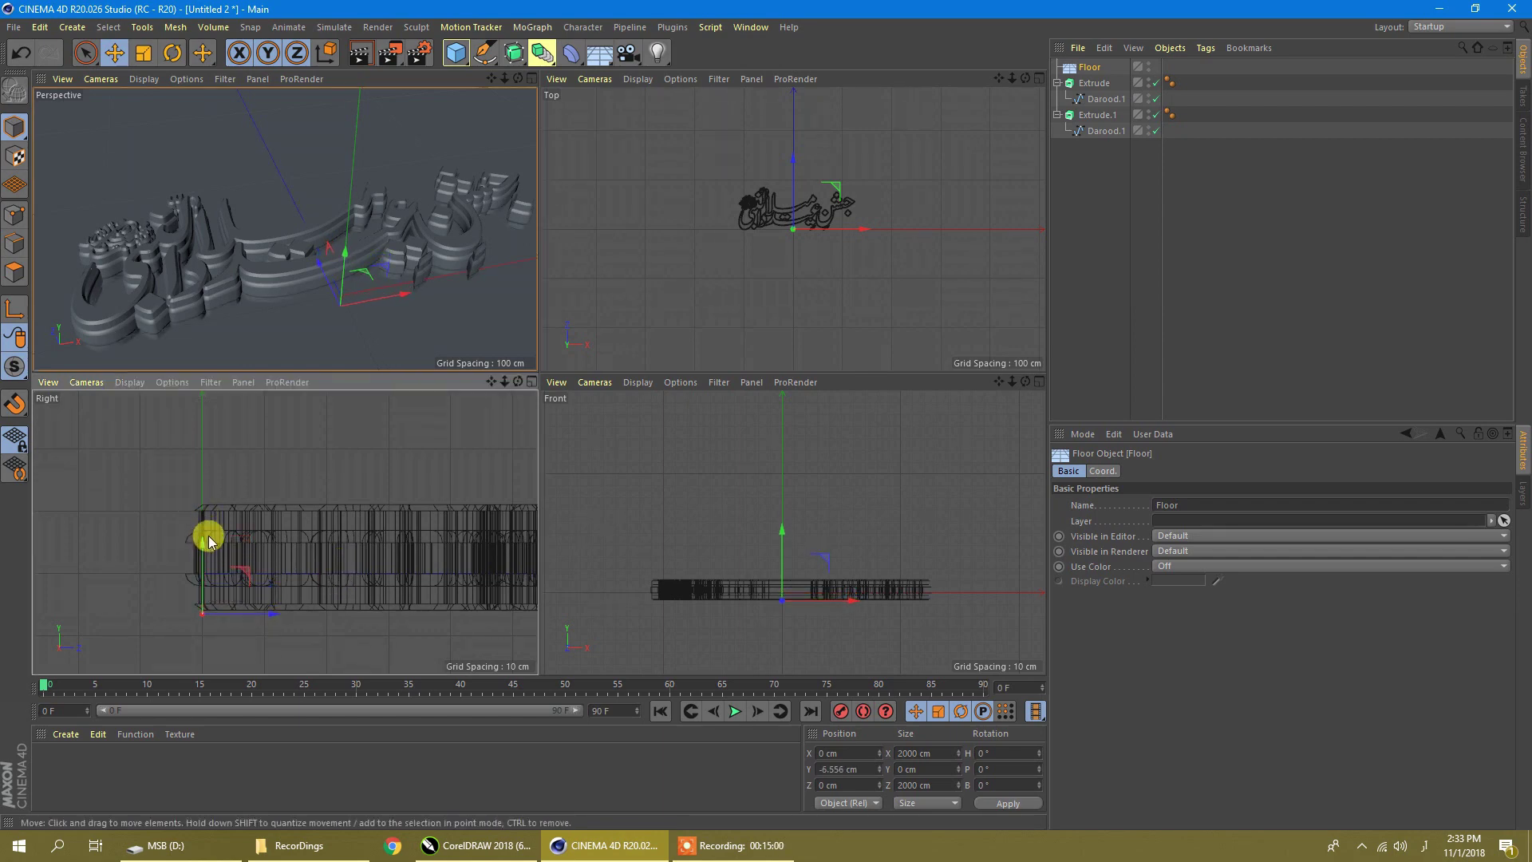
# Fine-tune the Floor's height to meet the lettering's bottom edge, check it in the Right view, and restore the four-view layout
pyautogui.moveTo(347, 264)
pyautogui.mouseDown()
pyautogui.moveTo(345, 233)
pyautogui.moveTo(342, 290)
pyautogui.moveTo(342, 222)
pyautogui.moveTo(339, 261)
pyautogui.mouseUp()
pyautogui.scroll(10, 205, 619)
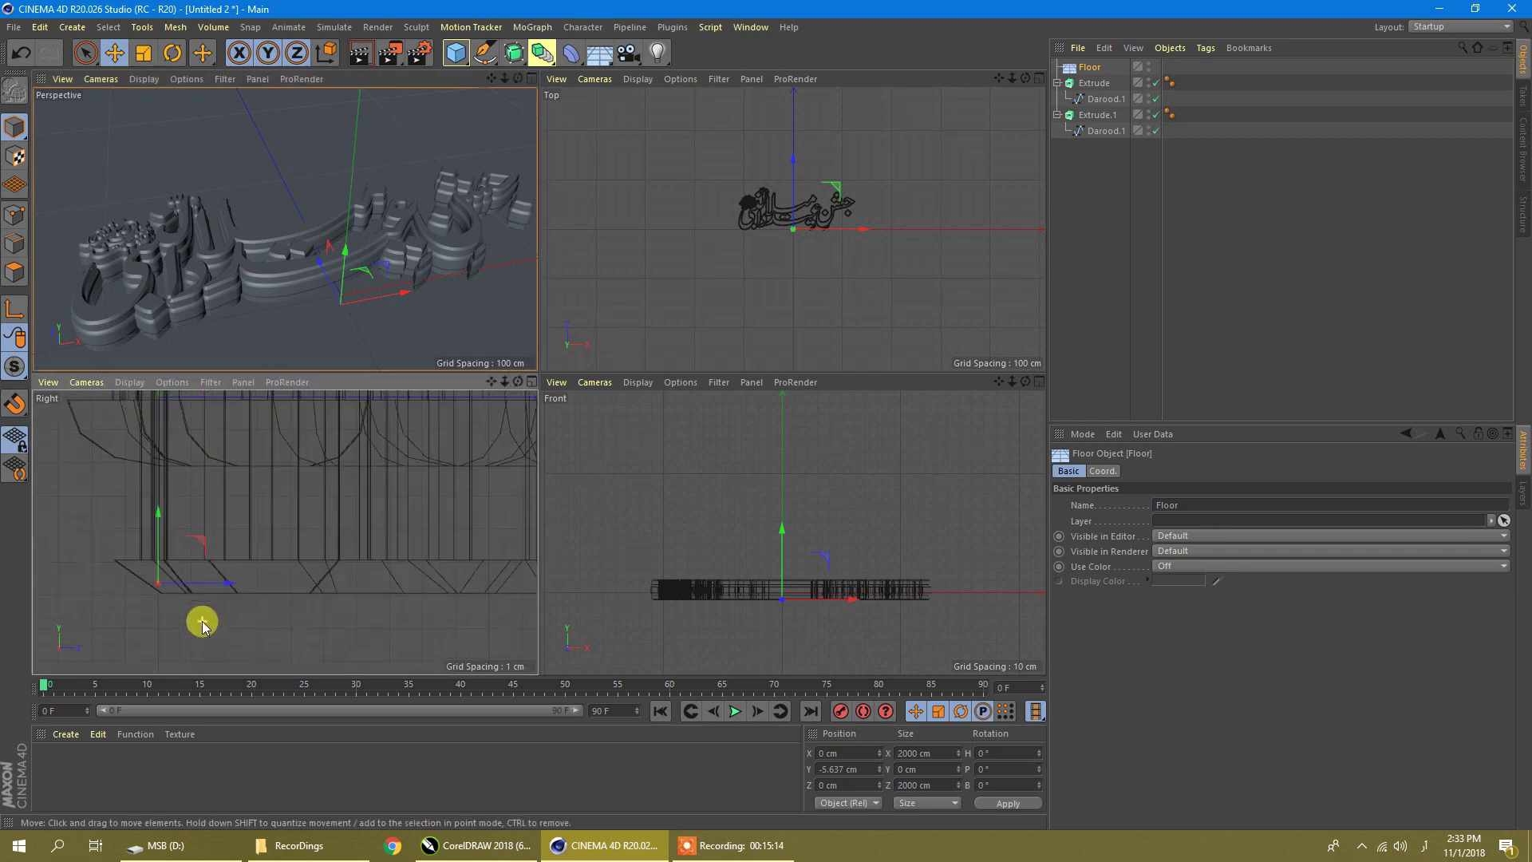
pyautogui.scroll(4, 163, 591)
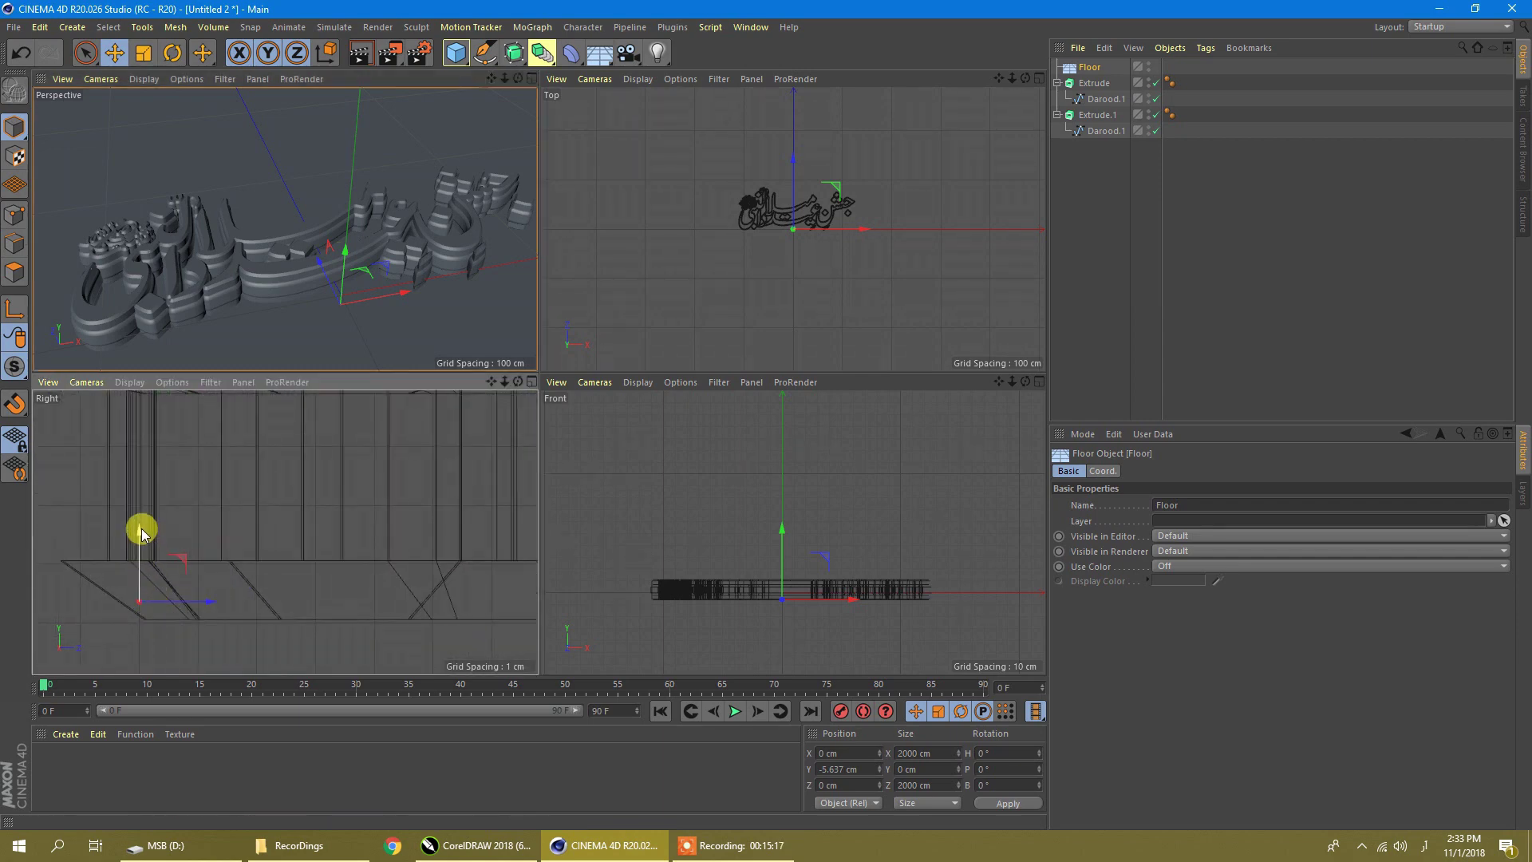
pyautogui.moveTo(141, 528); pyautogui.dragTo(146, 549)
pyautogui.click(213, 639)
pyautogui.middleClick(213, 639)
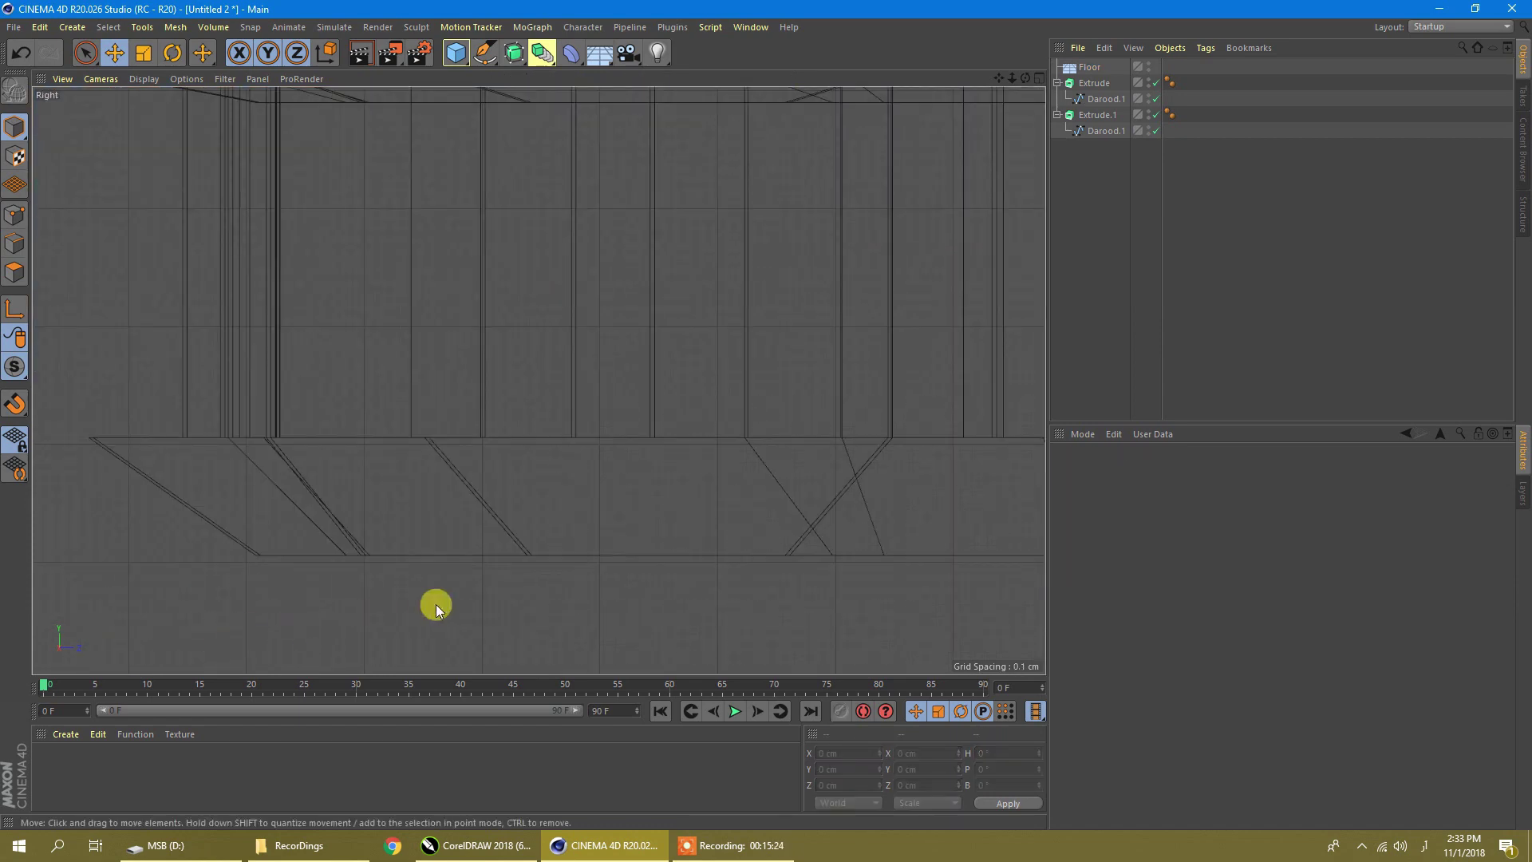
pyautogui.click(406, 445)
pyautogui.scroll(-8, 410, 444)
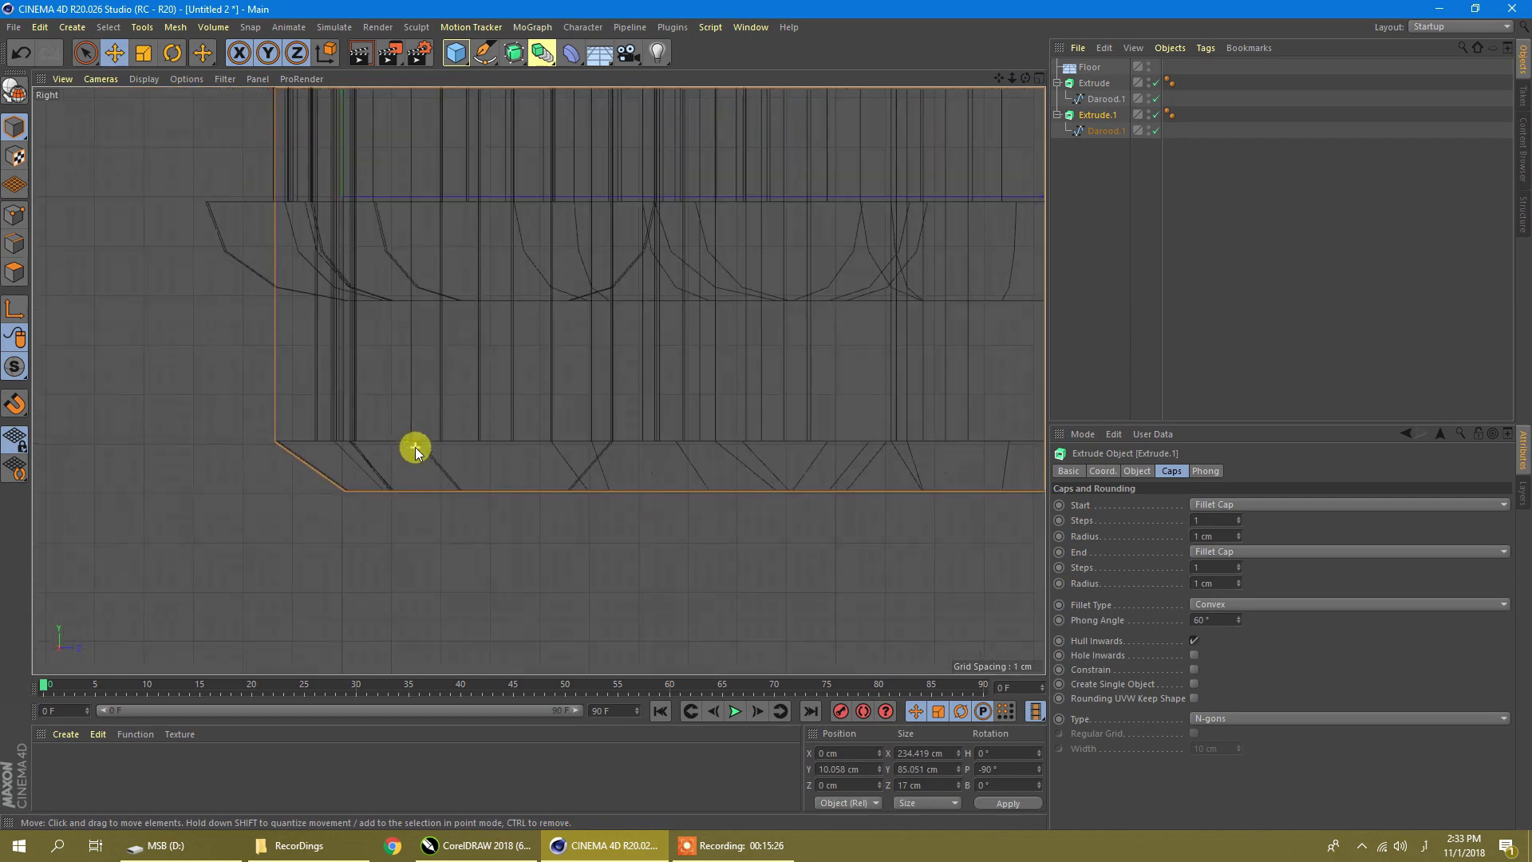
pyautogui.click(293, 404)
pyautogui.middleClick(444, 543)
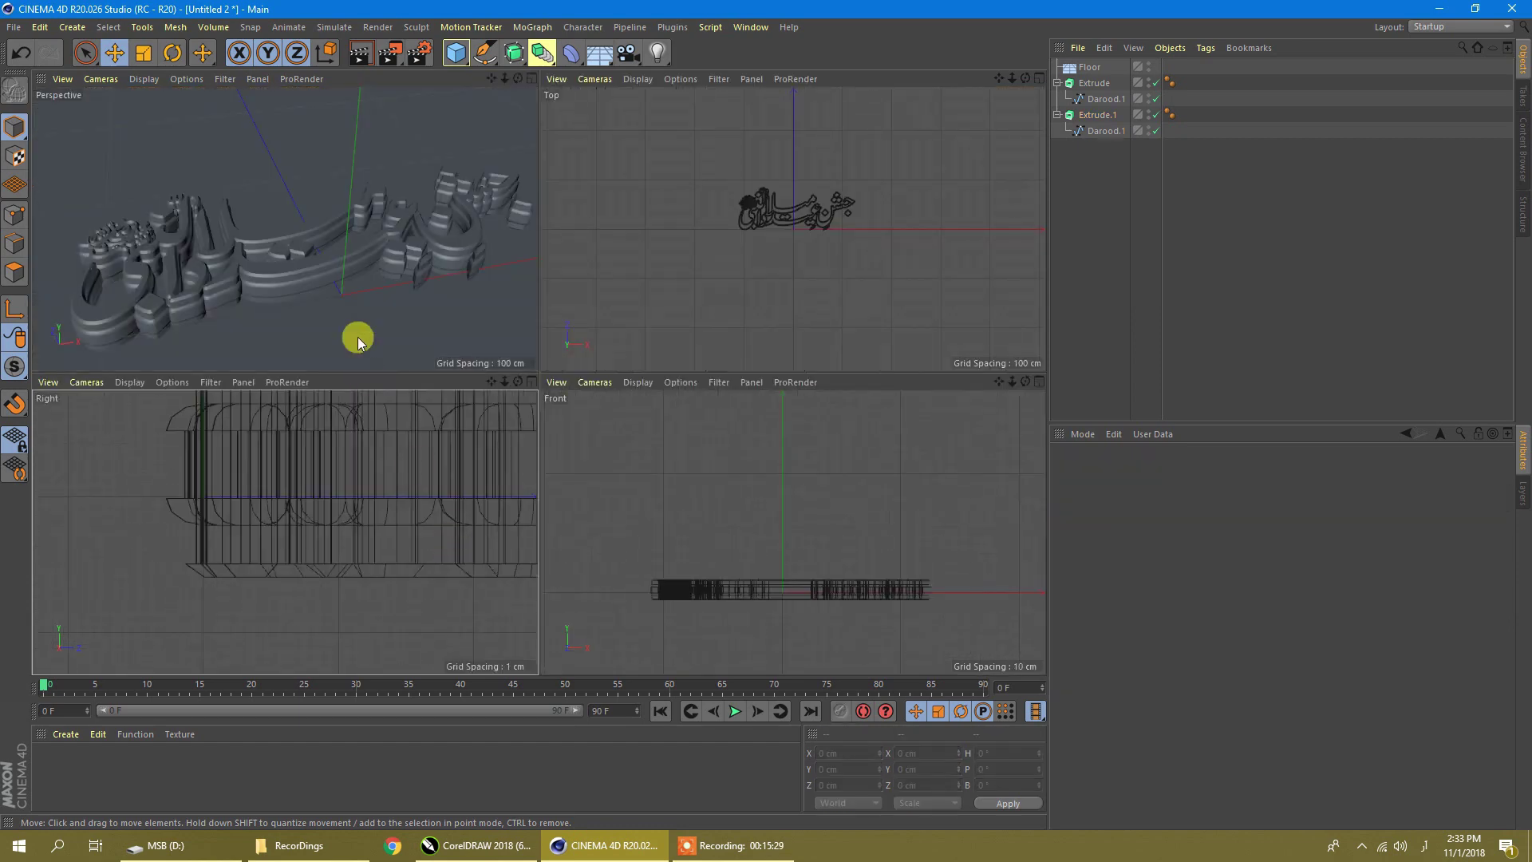
# Enlarge the Perspective view and add a Sky object to the scene
pyautogui.middleClick(359, 327)
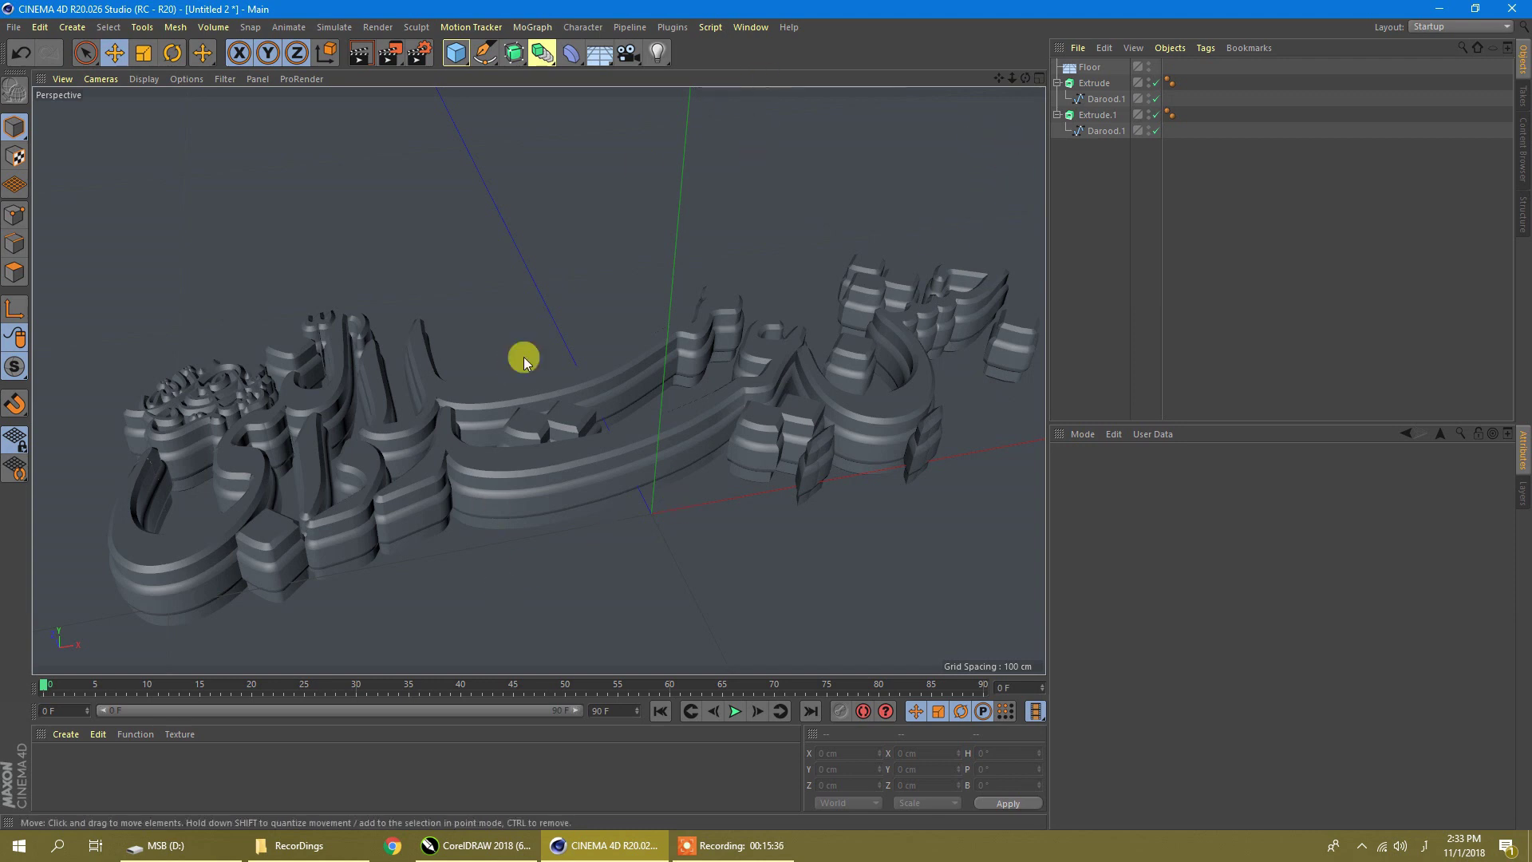
pyautogui.click(599, 53)
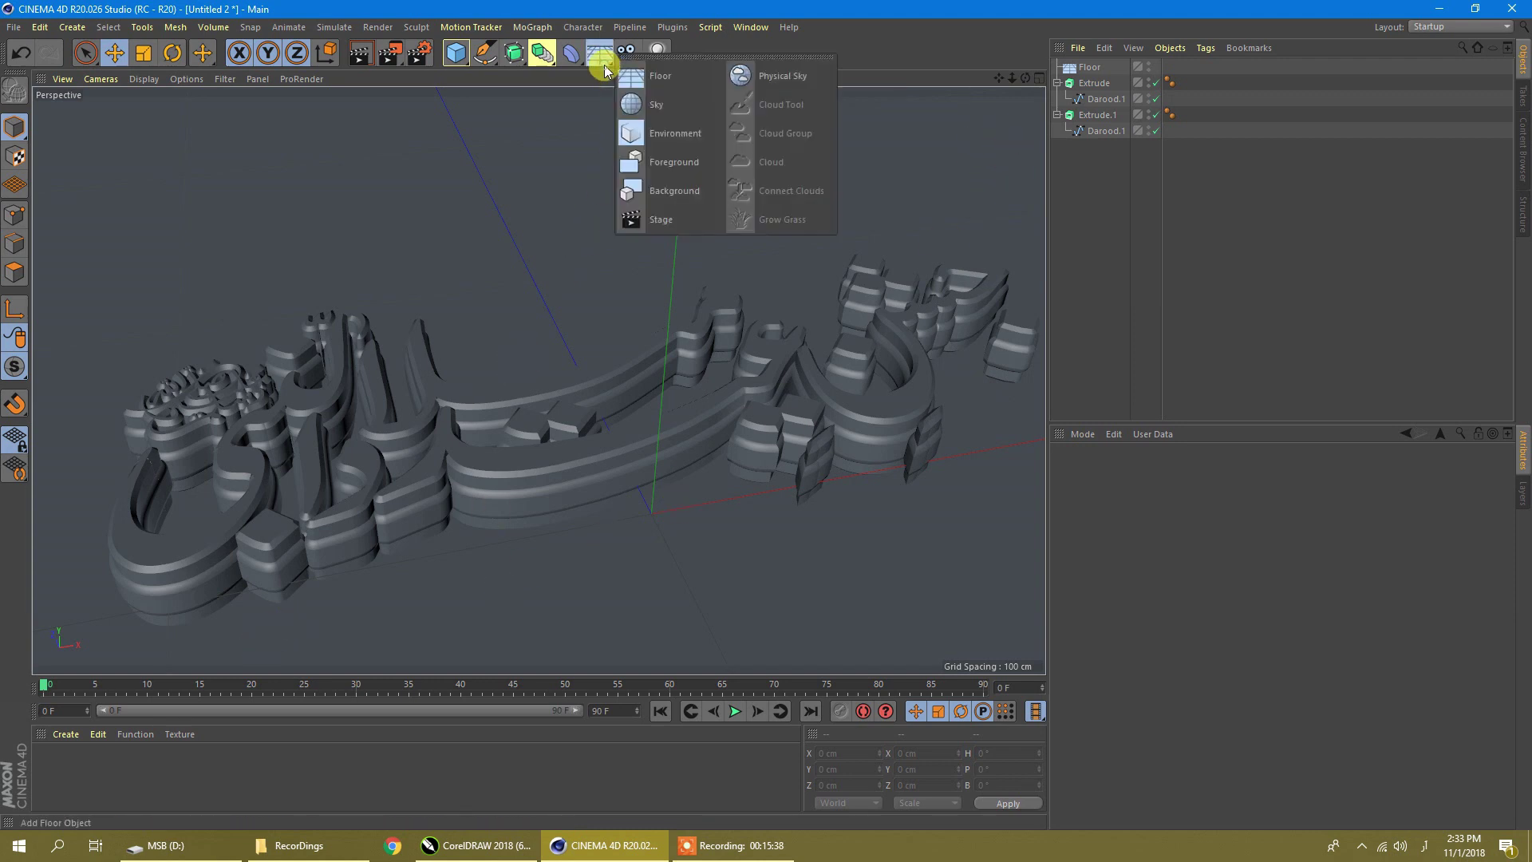
pyautogui.click(659, 103)
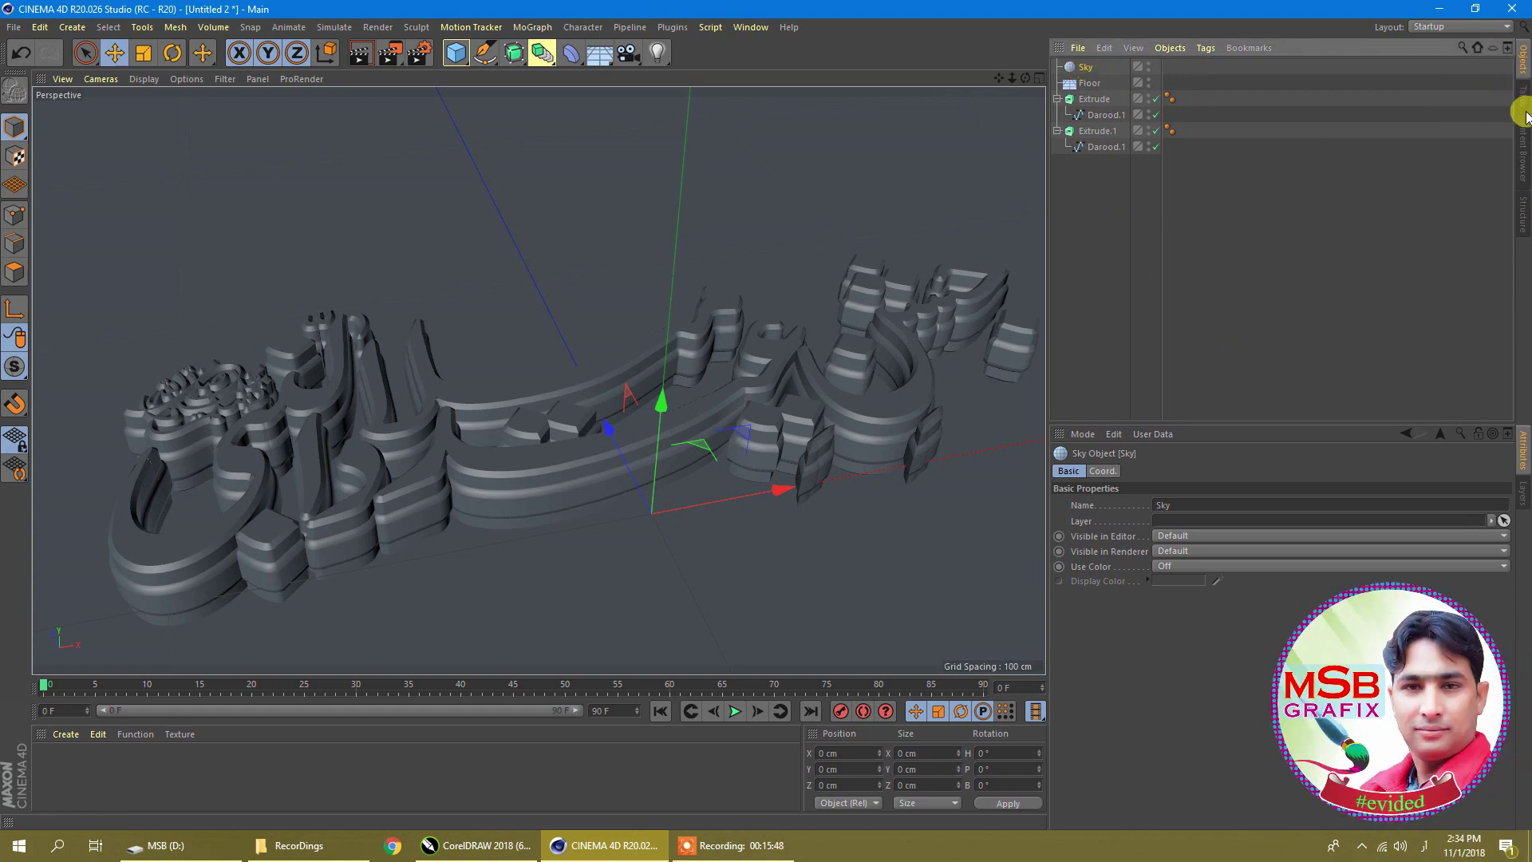
# Create a material from the night_free_Env2_0001.hdr image in the Content Browser
pyautogui.click(1522, 150)
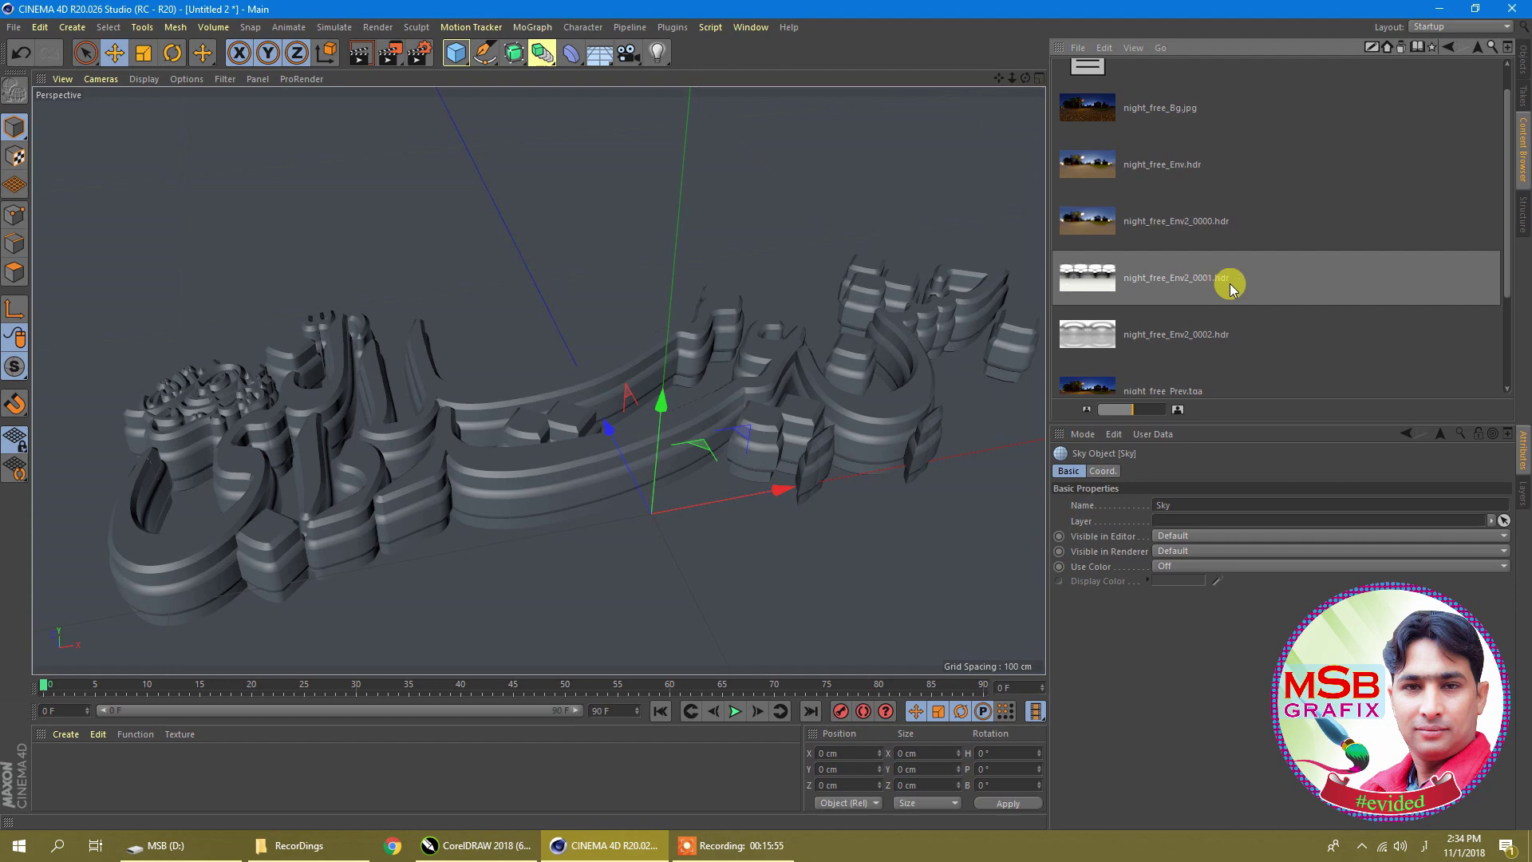
pyautogui.scroll(2, 1145, 339)
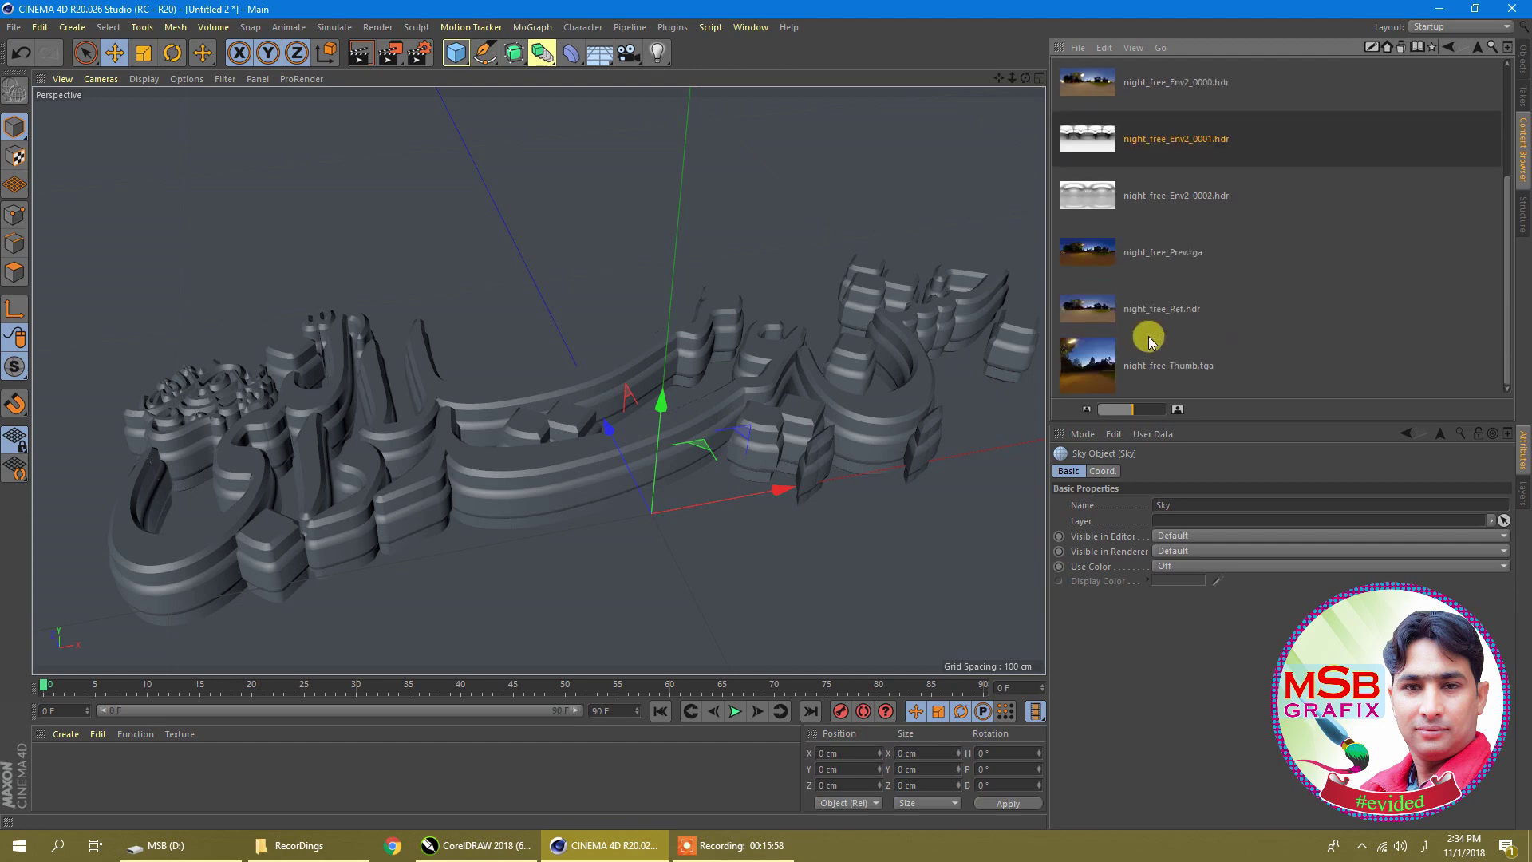
pyautogui.scroll(-3, 1149, 336)
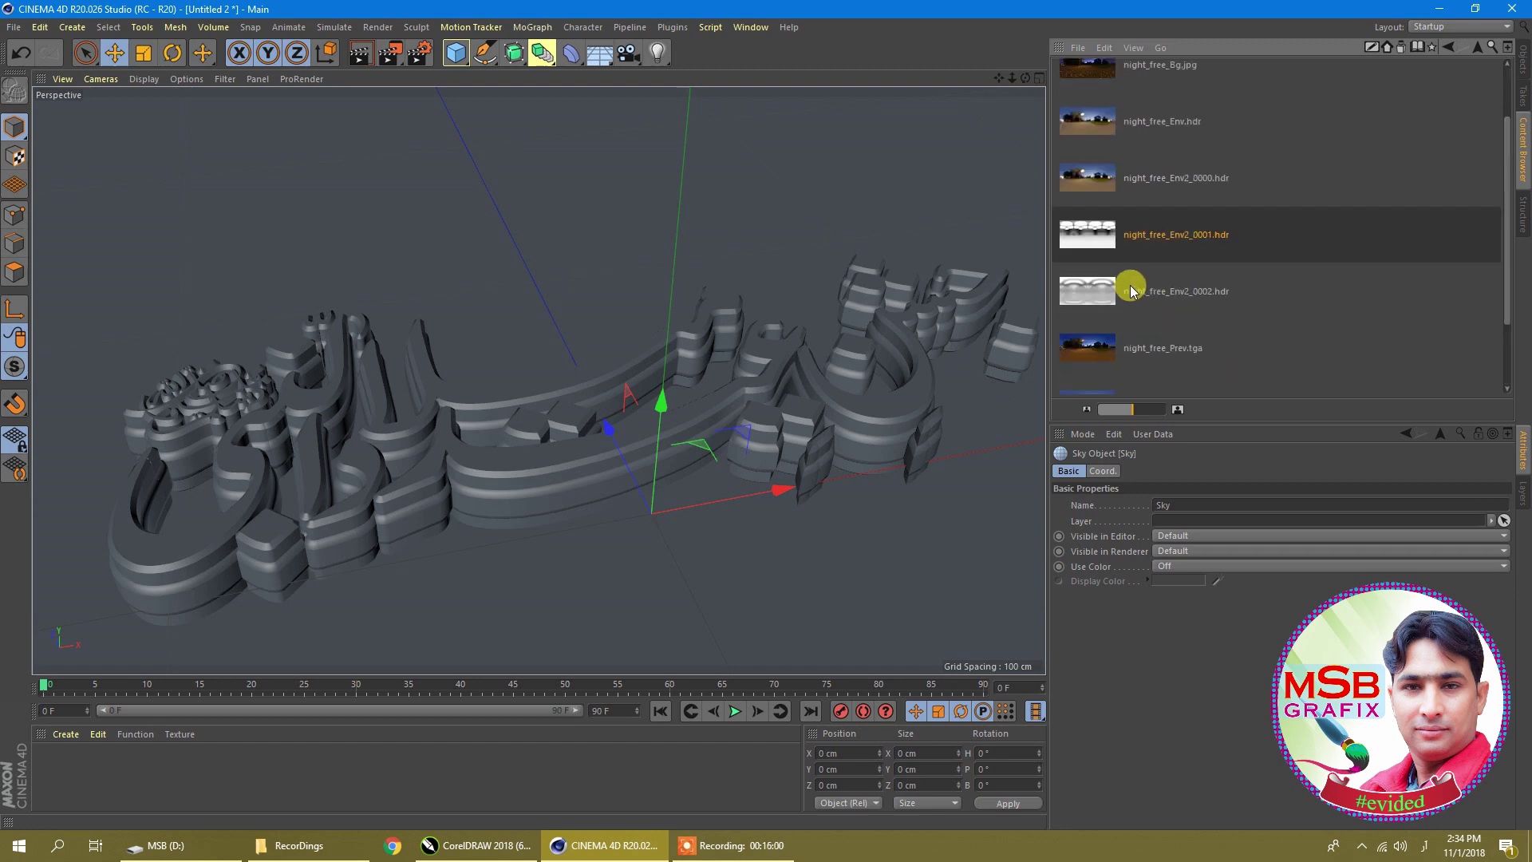
pyautogui.moveTo(1093, 240); pyautogui.dragTo(511, 738)
pyautogui.moveTo(509, 767); pyautogui.dragTo(508, 766)
pyautogui.click(809, 477)
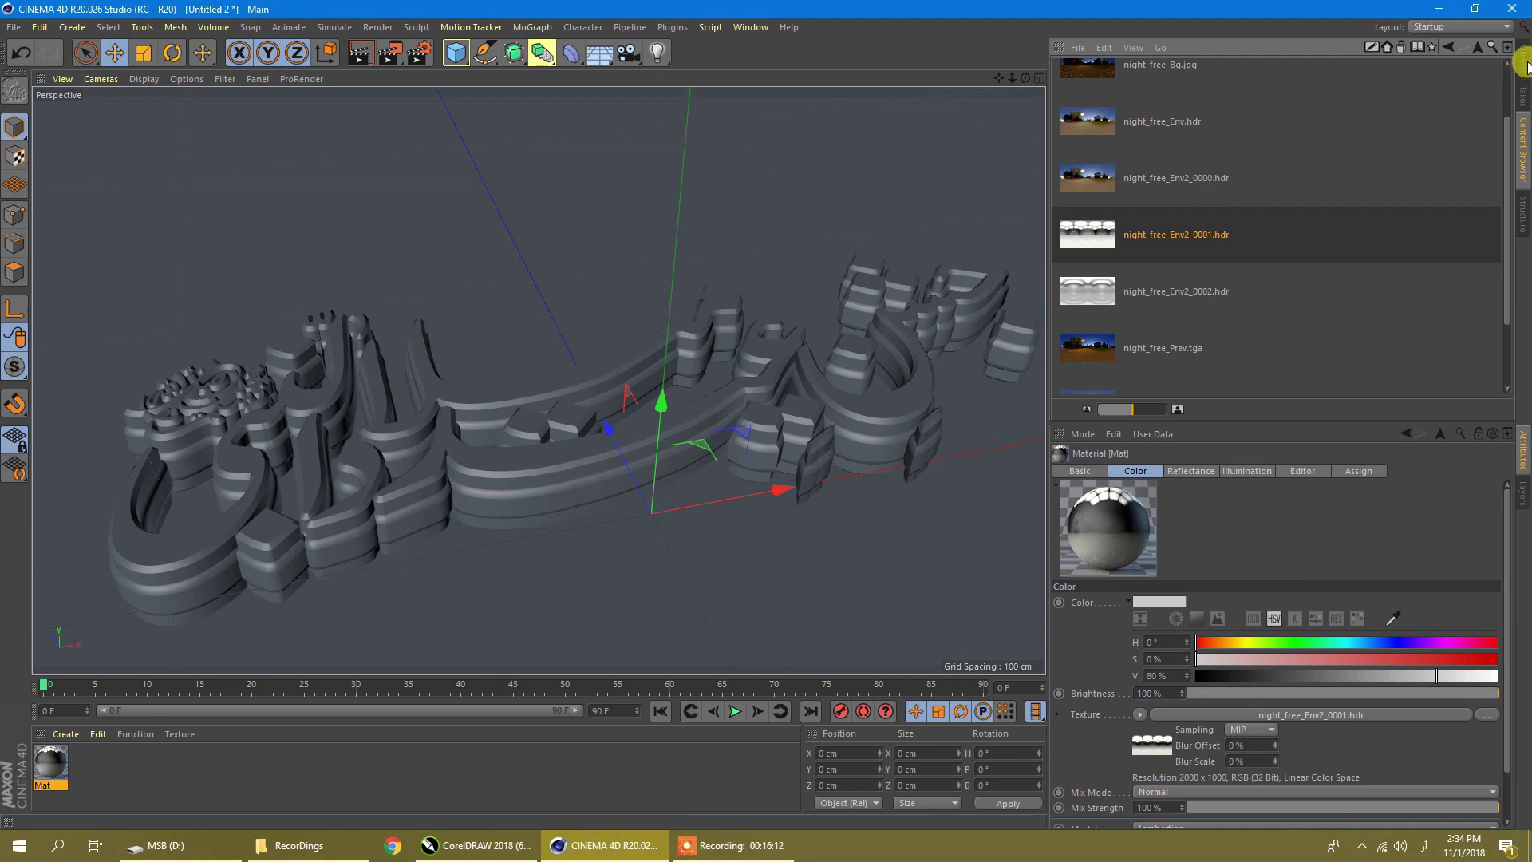
# Apply the HDR material to the Sky object and set its texture projection to Cubic
pyautogui.click(1524, 64)
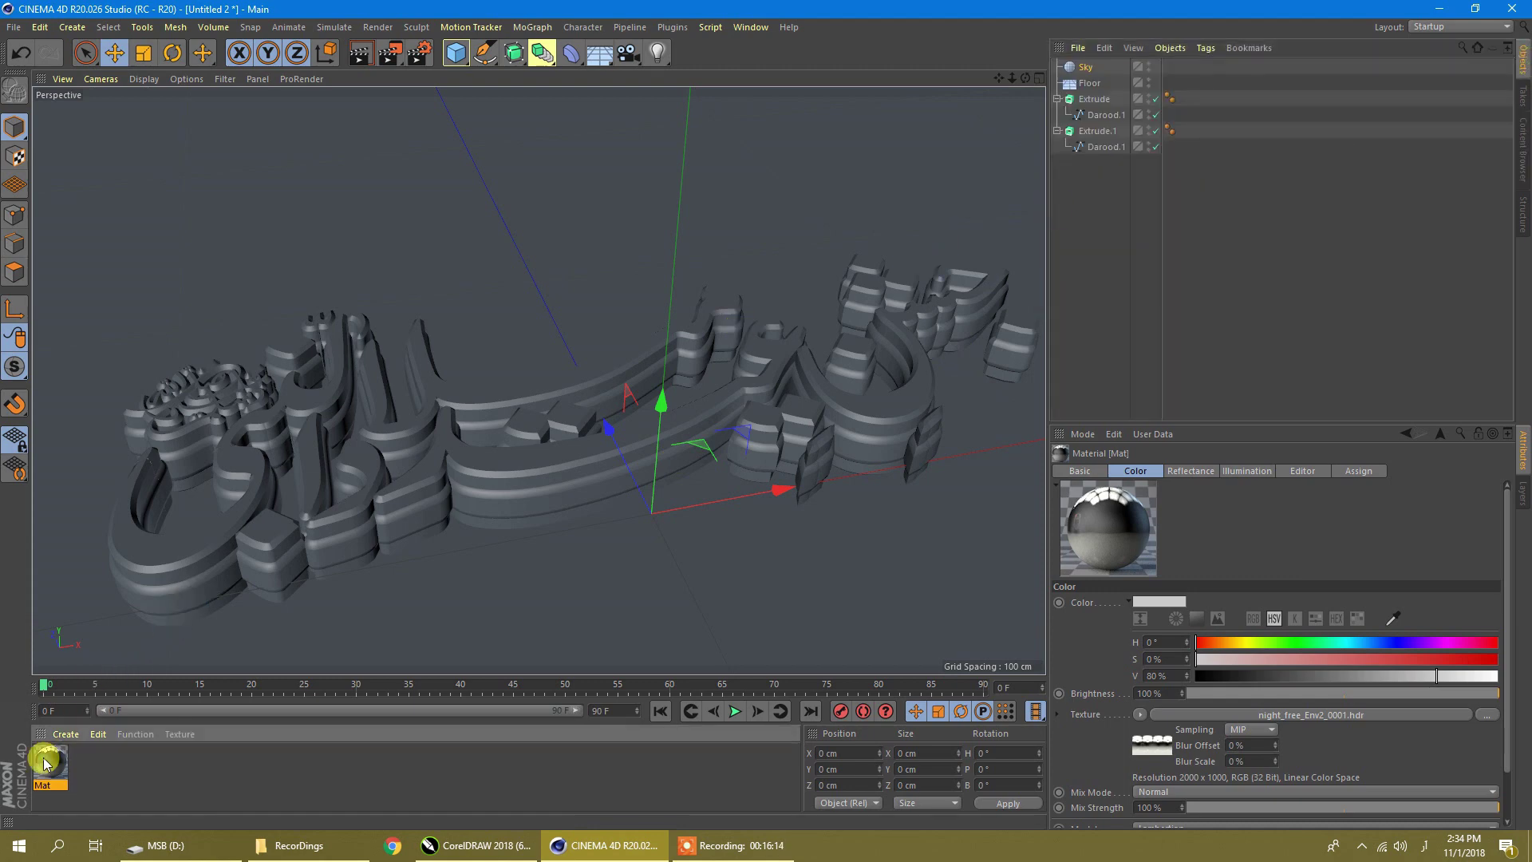
pyautogui.moveTo(45, 763); pyautogui.dragTo(1086, 70)
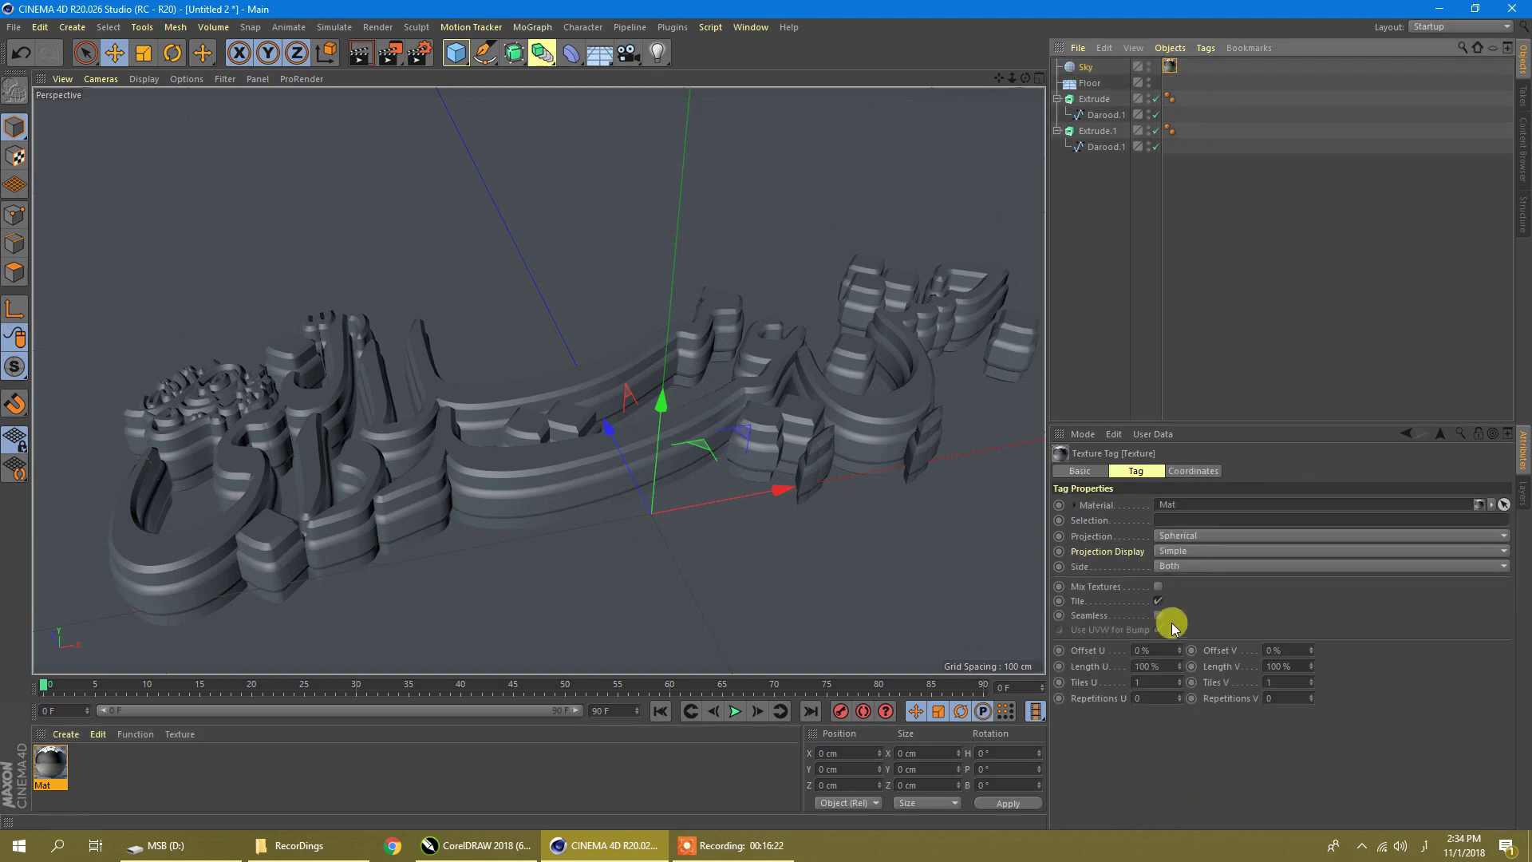
pyautogui.click(1194, 473)
pyautogui.click(1137, 472)
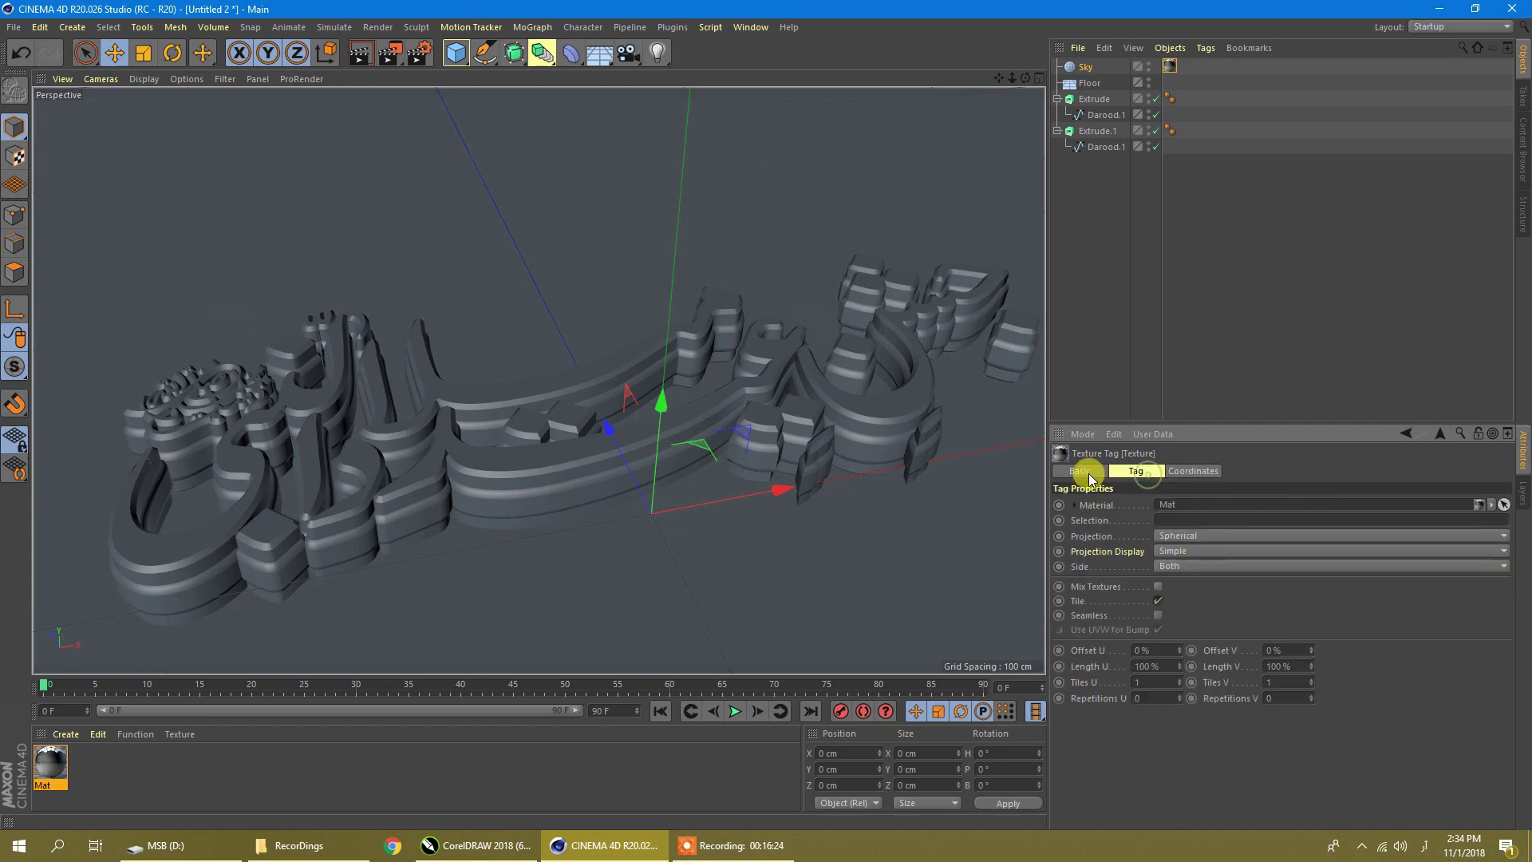
pyautogui.click(1085, 472)
pyautogui.click(1141, 471)
pyautogui.click(1179, 535)
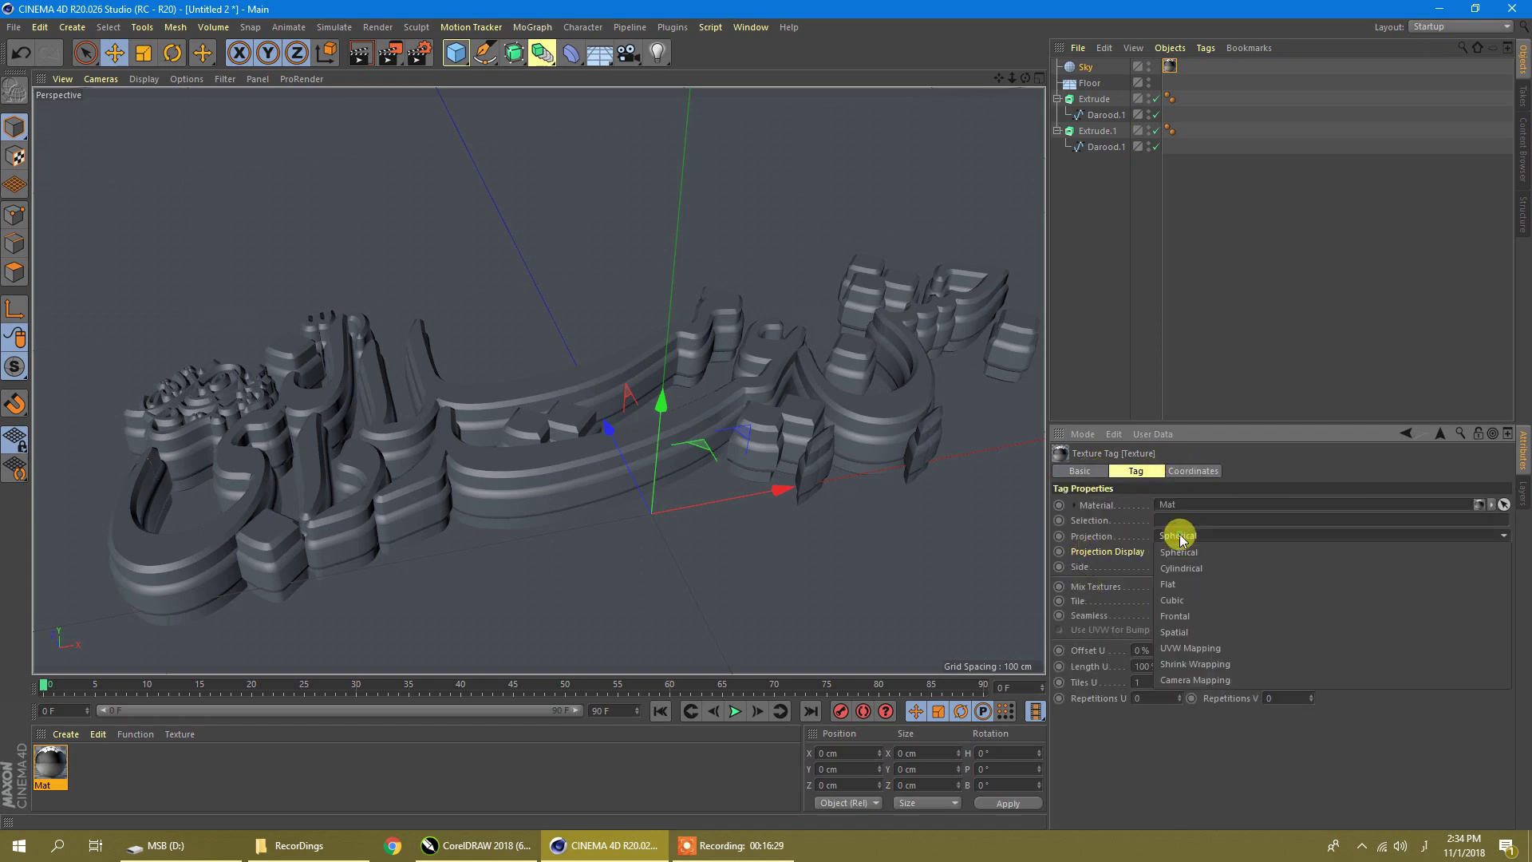
pyautogui.click(1184, 599)
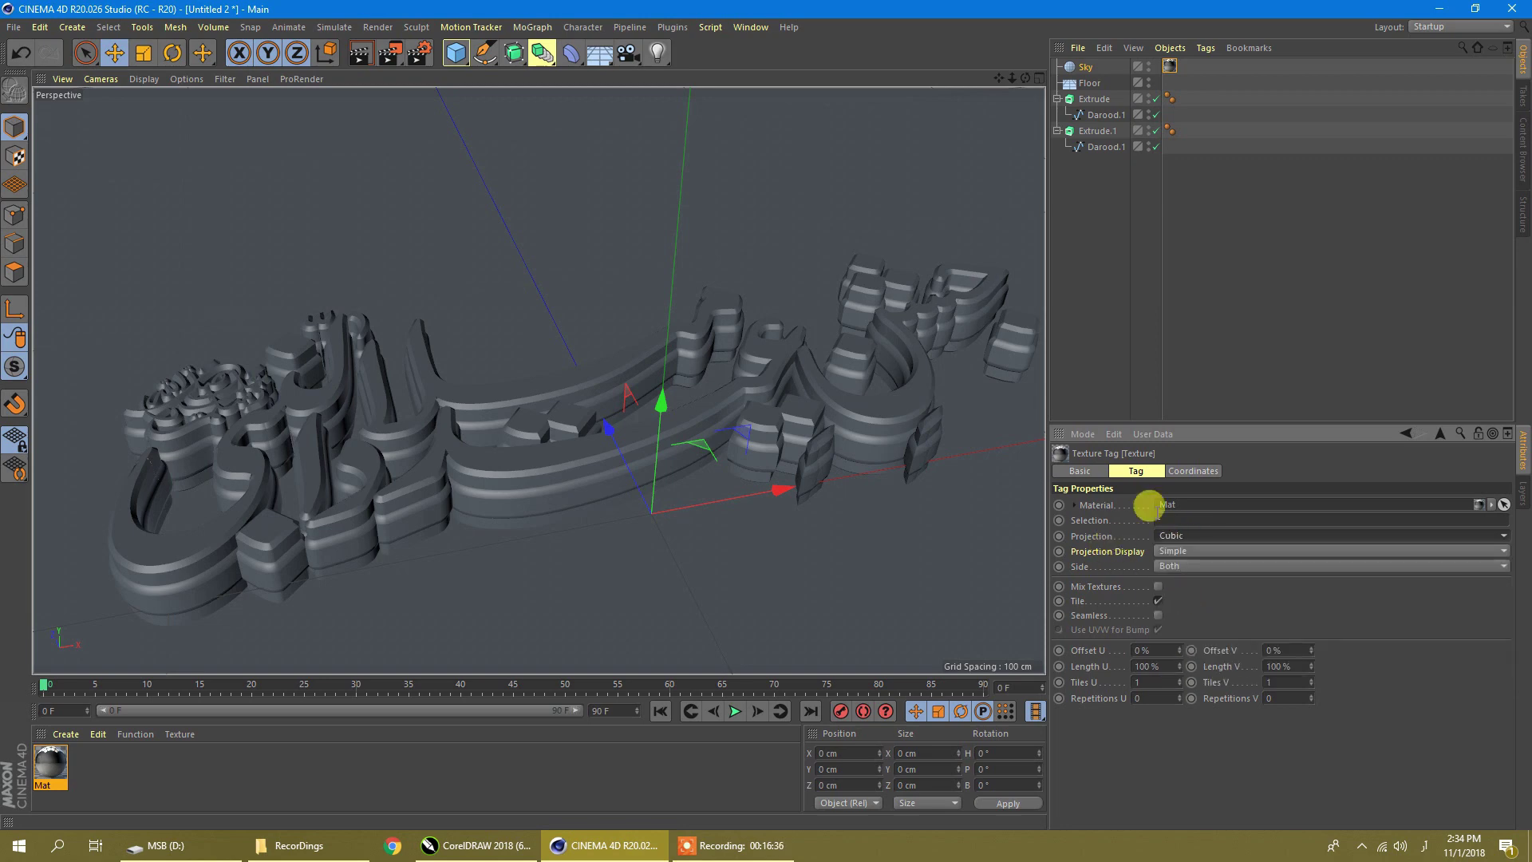
pyautogui.click(573, 760)
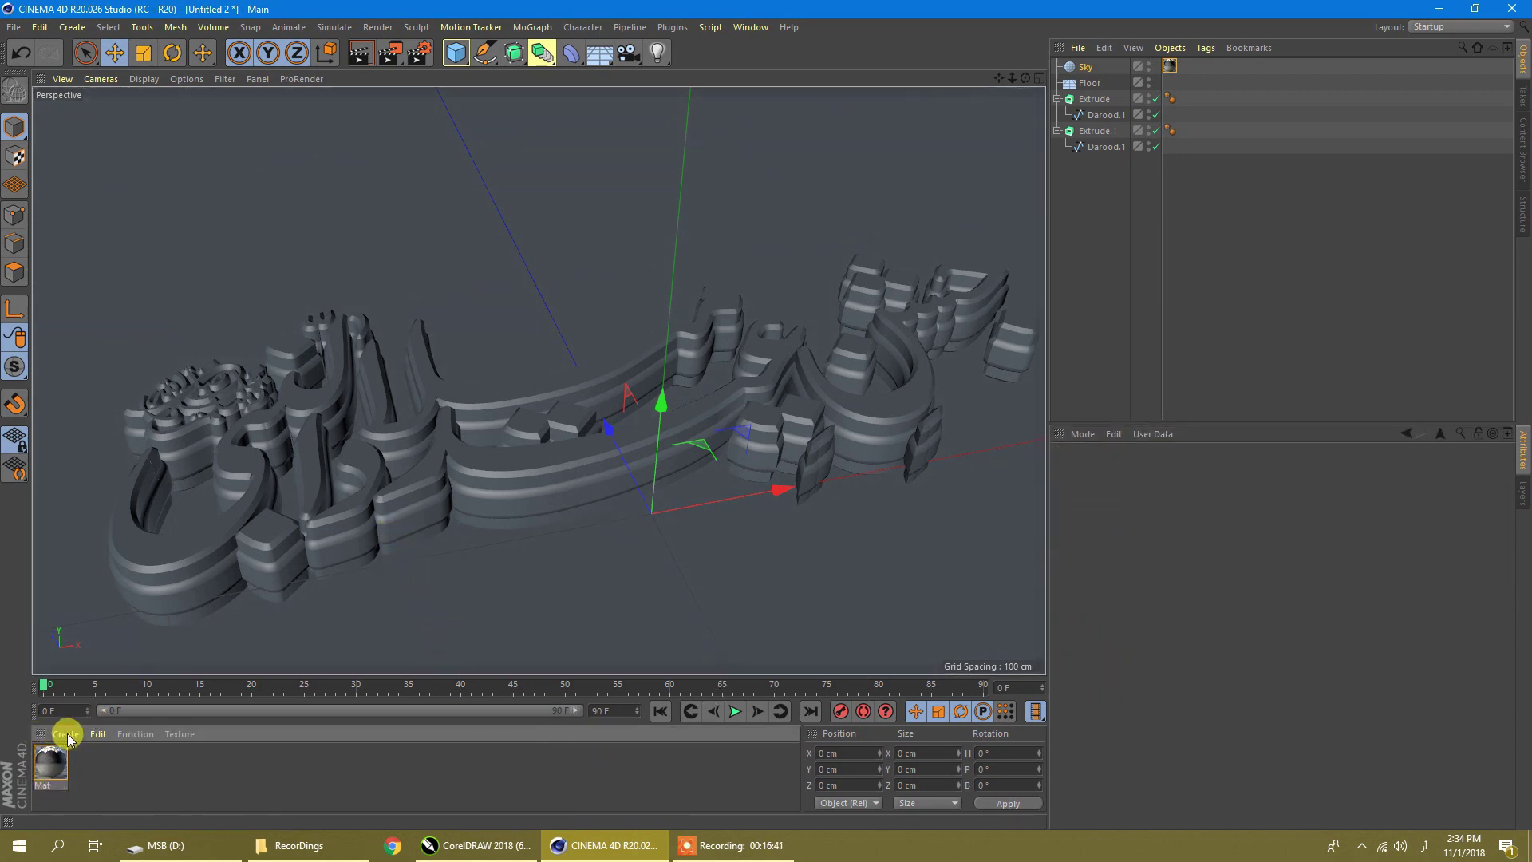
# Create a new material and make its colour pure white with a V value of 100%
pyautogui.doubleClick(132, 782)
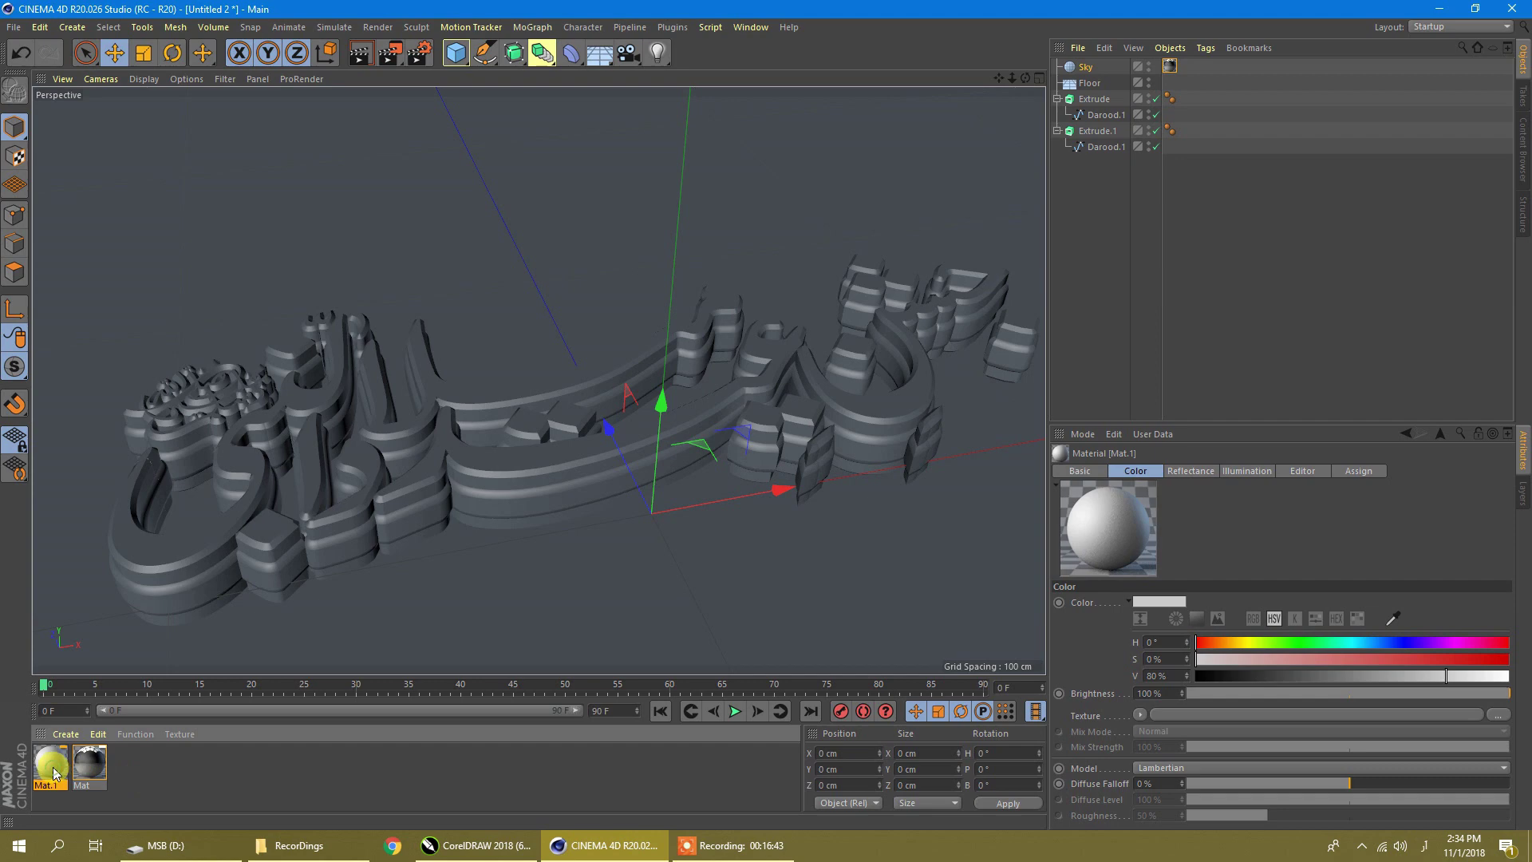
pyautogui.doubleClick(52, 763)
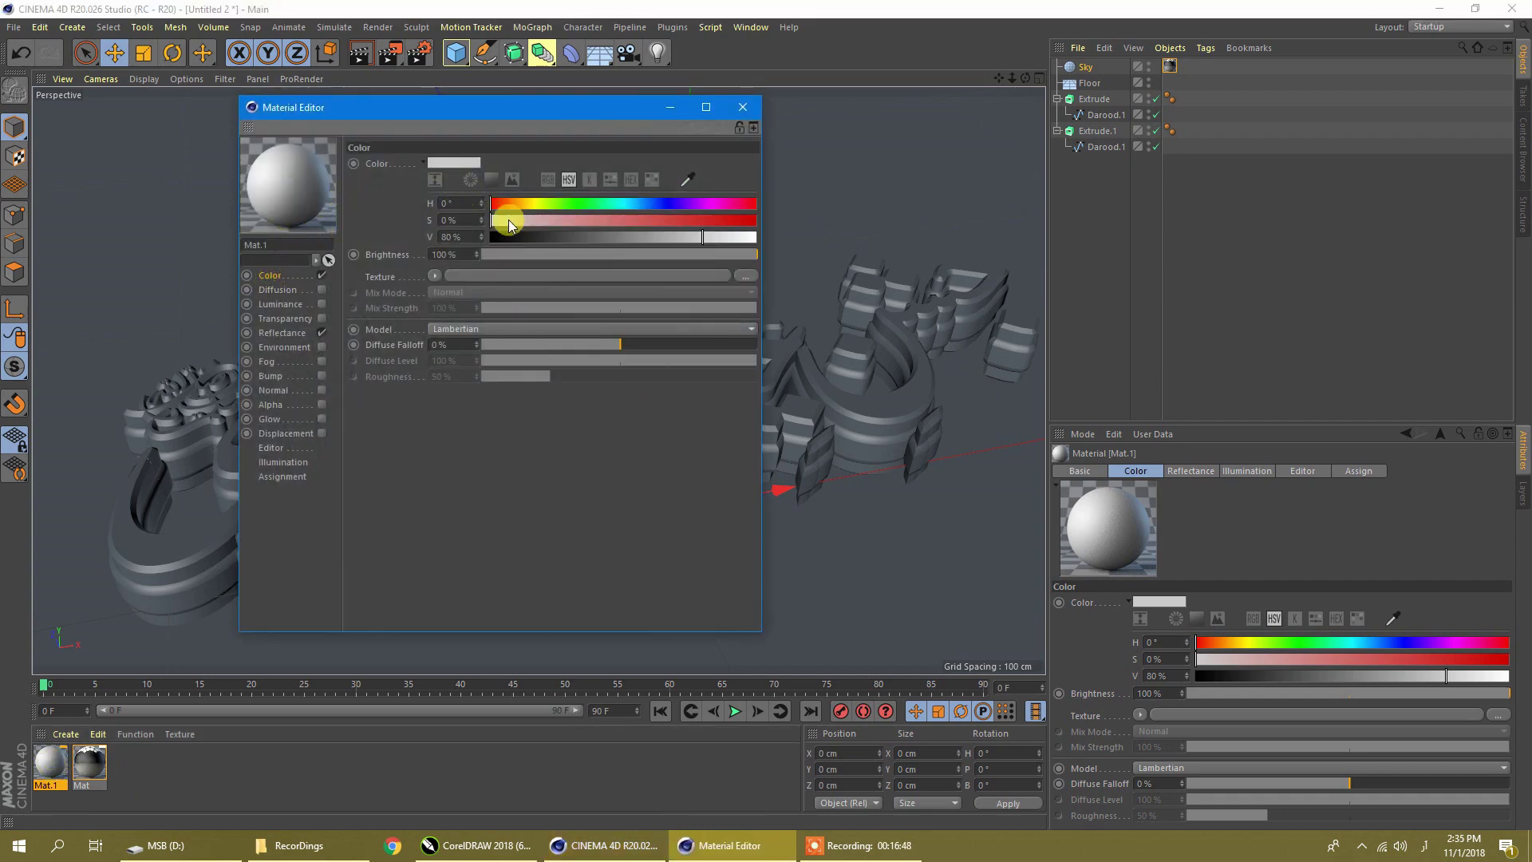
pyautogui.moveTo(723, 239); pyautogui.dragTo(763, 238)
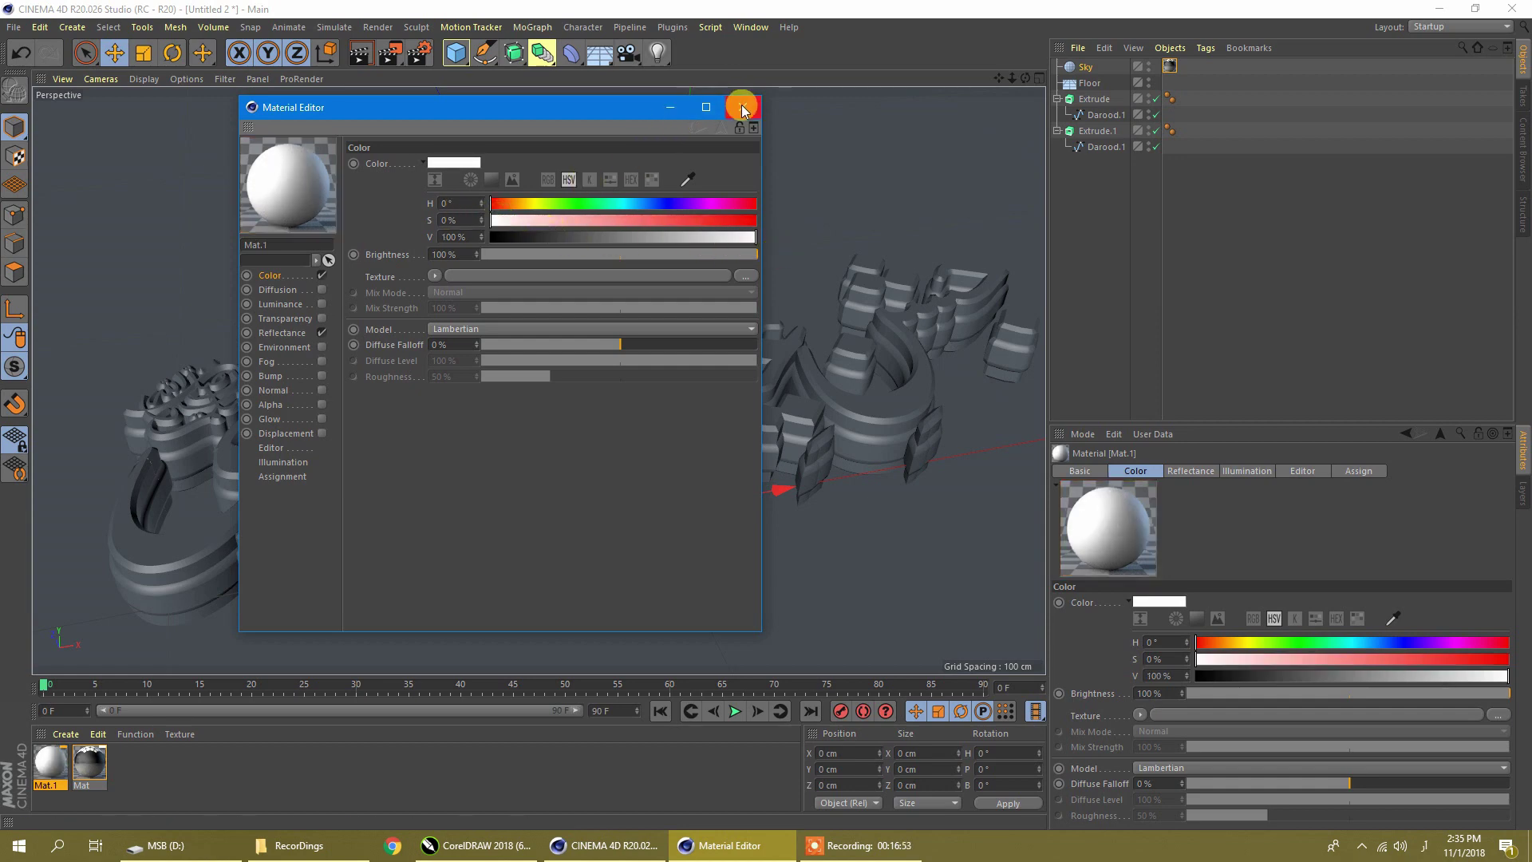
# Replace the white material's default specular with a Beckmann reflectance layer at 4% layer colour brightness and close the editor
pyautogui.click(283, 332)
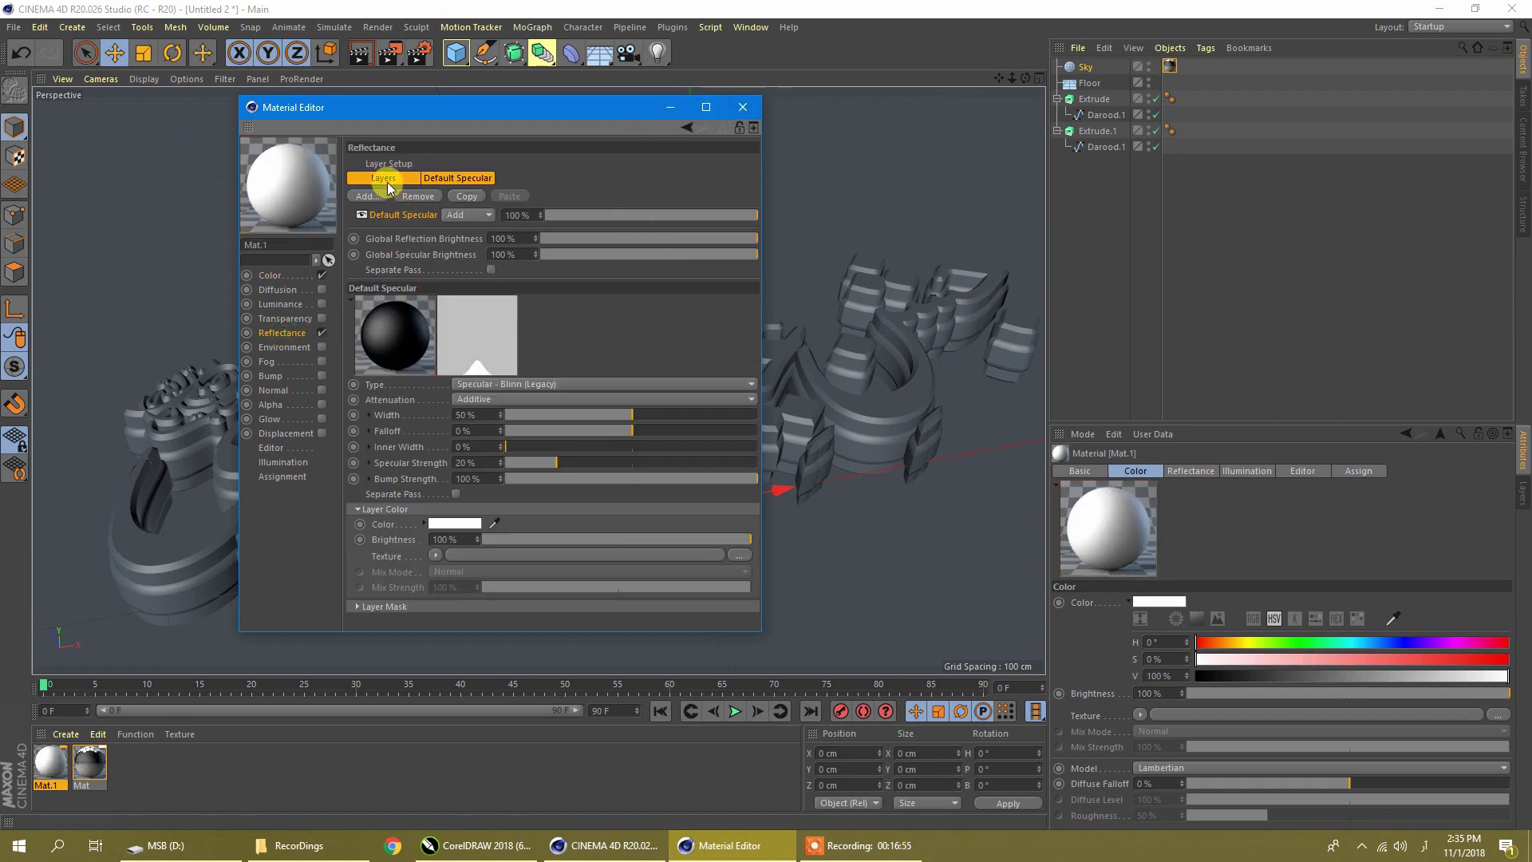
pyautogui.click(408, 197)
pyautogui.click(366, 196)
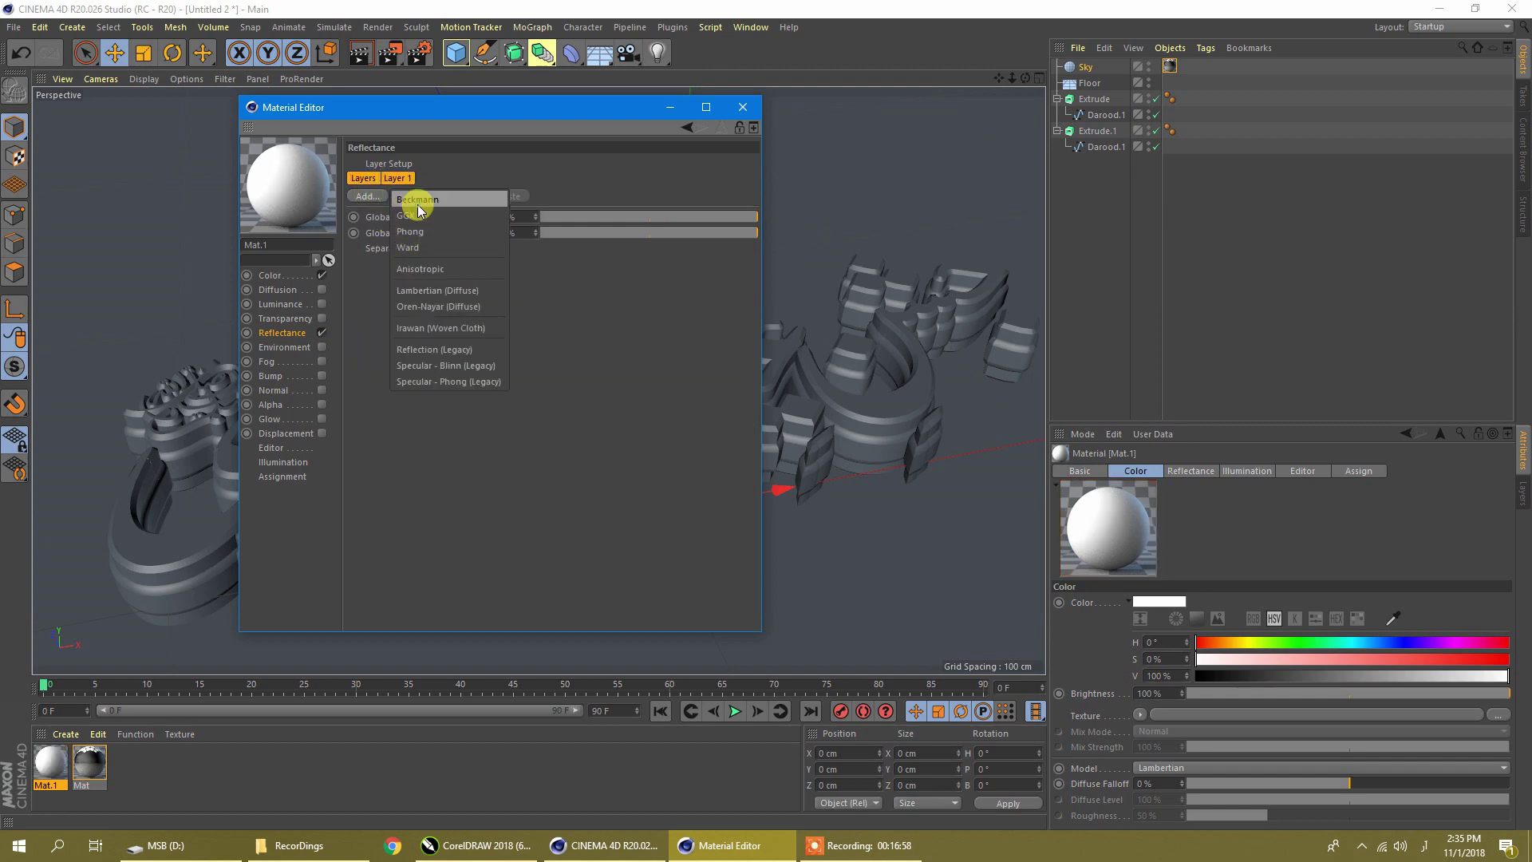
pyautogui.click(417, 203)
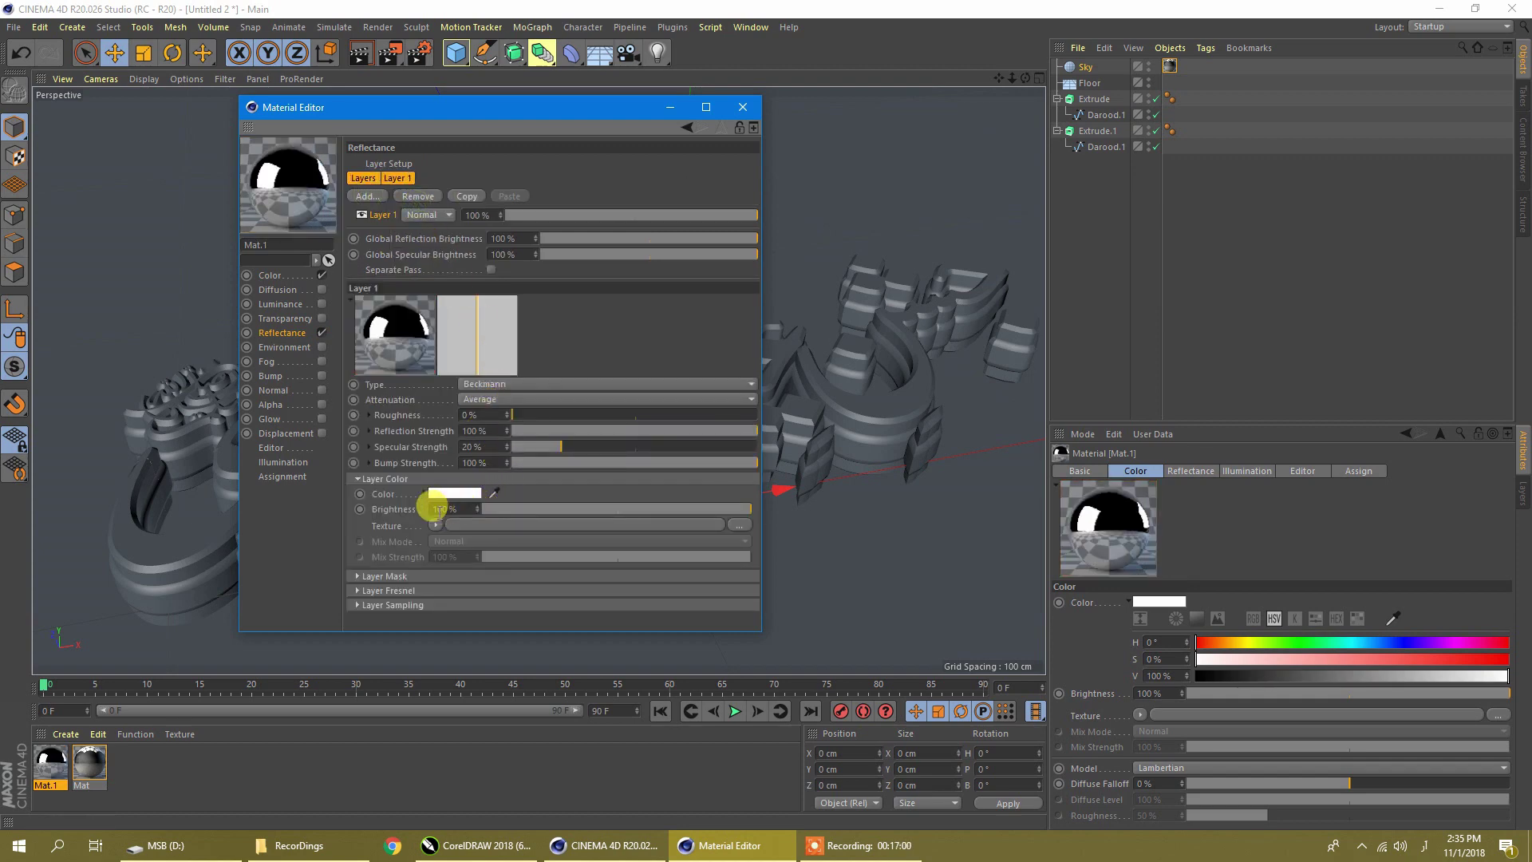
pyautogui.click(440, 509)
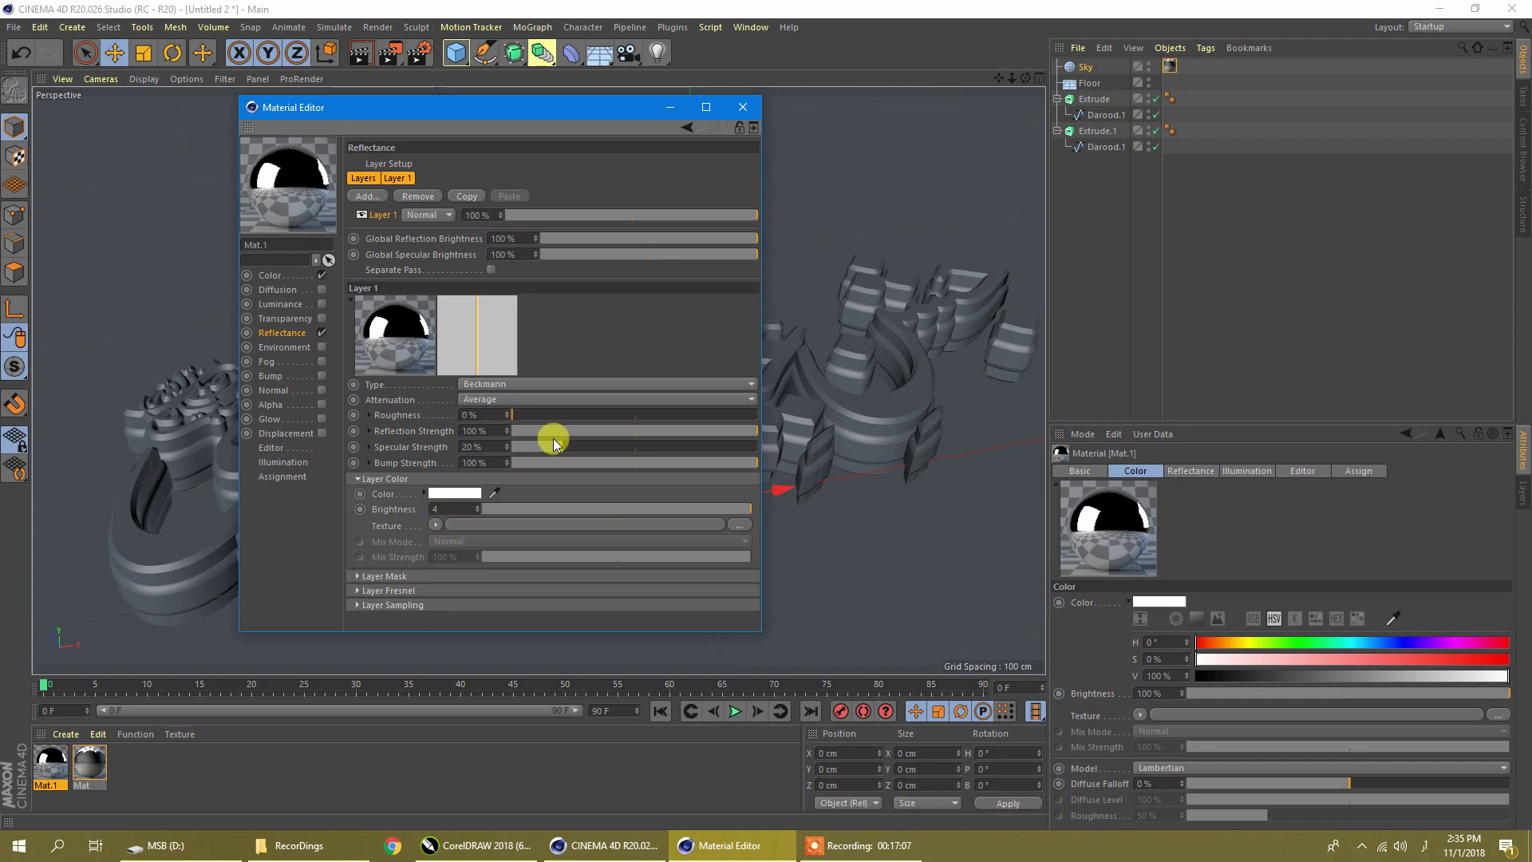
pyautogui.click(747, 108)
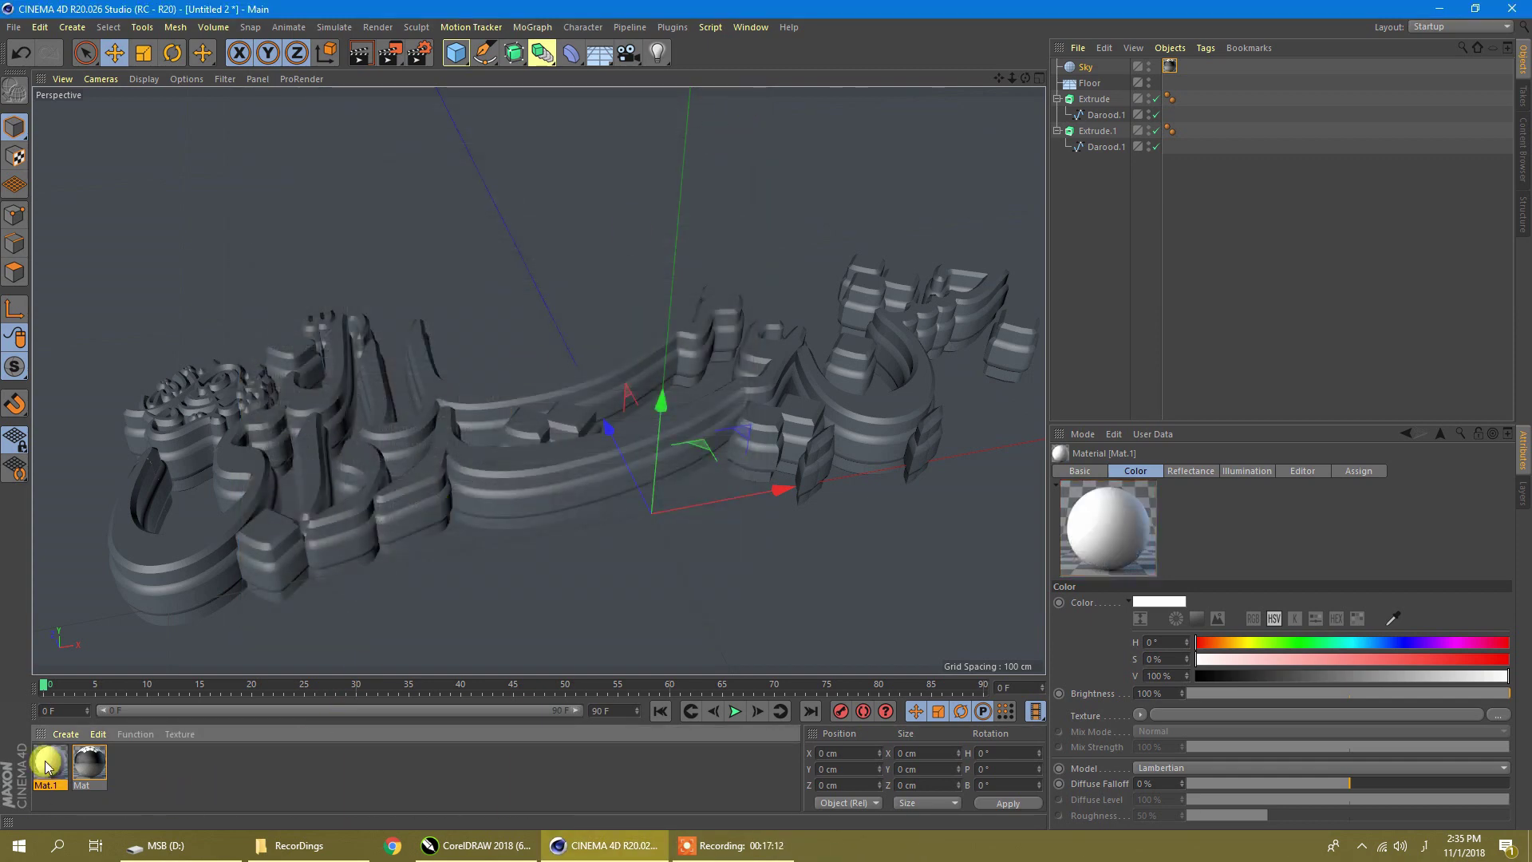
# Apply the white material to the Floor and add a Compositing tag to the Floor
pyautogui.moveTo(50, 763); pyautogui.dragTo(385, 648)
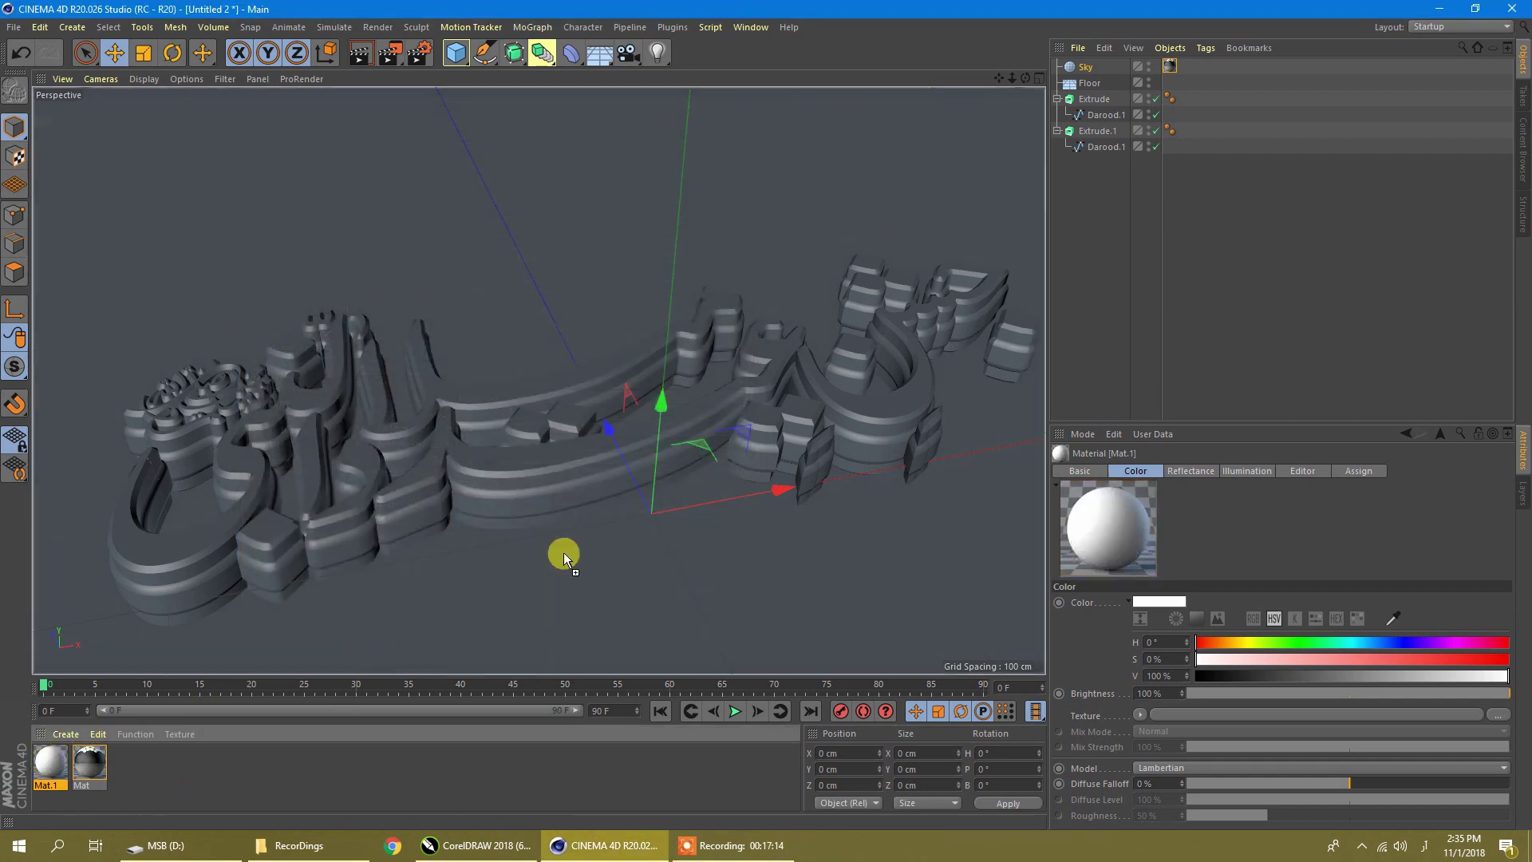
pyautogui.moveTo(1084, 86); pyautogui.dragTo(1083, 88)
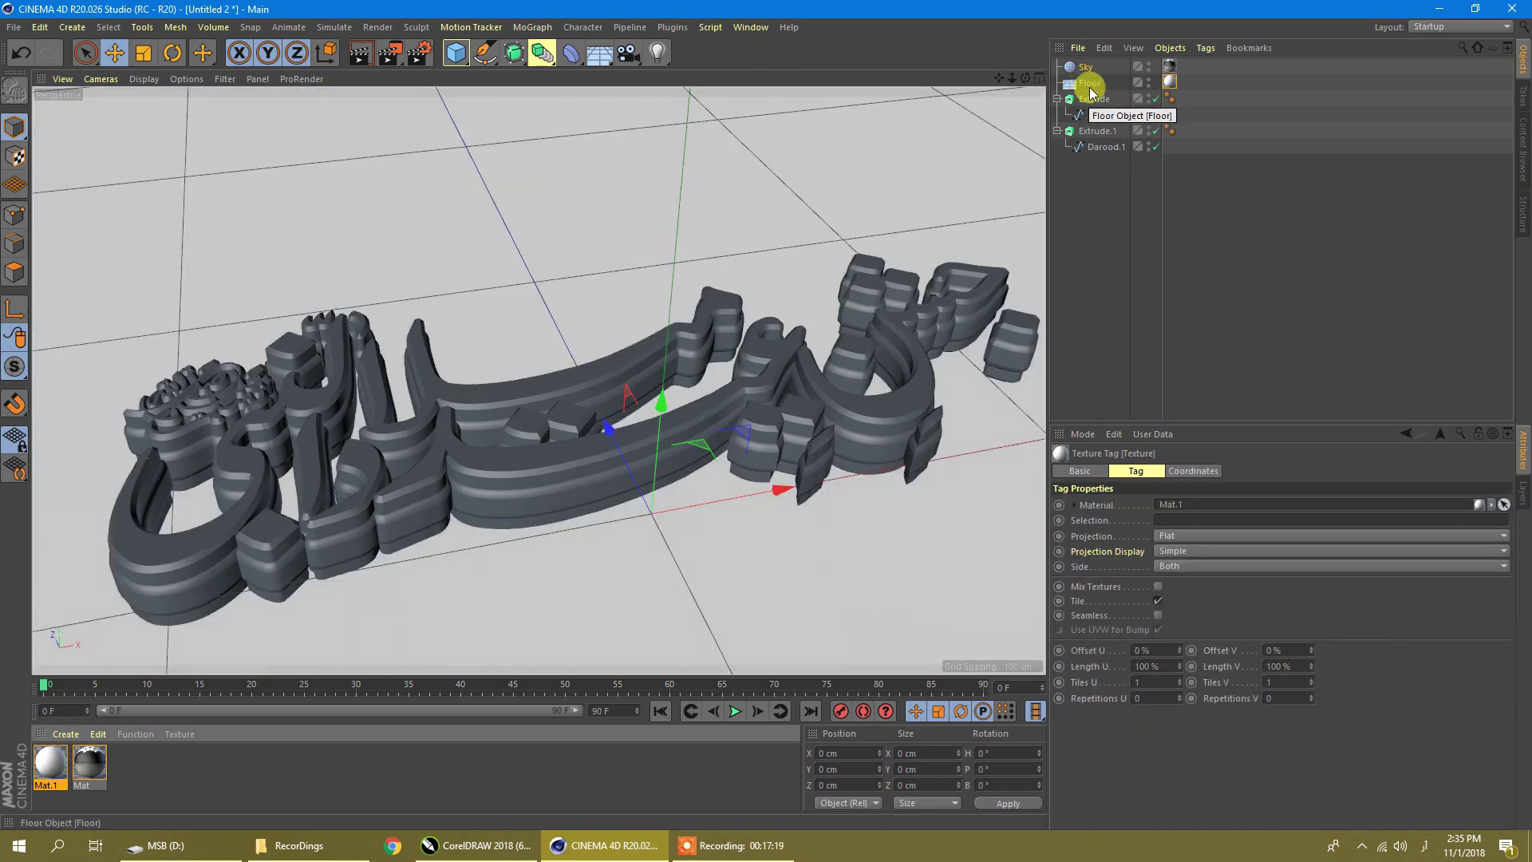
pyautogui.rightClick(1091, 89)
pyautogui.moveTo(1133, 94)
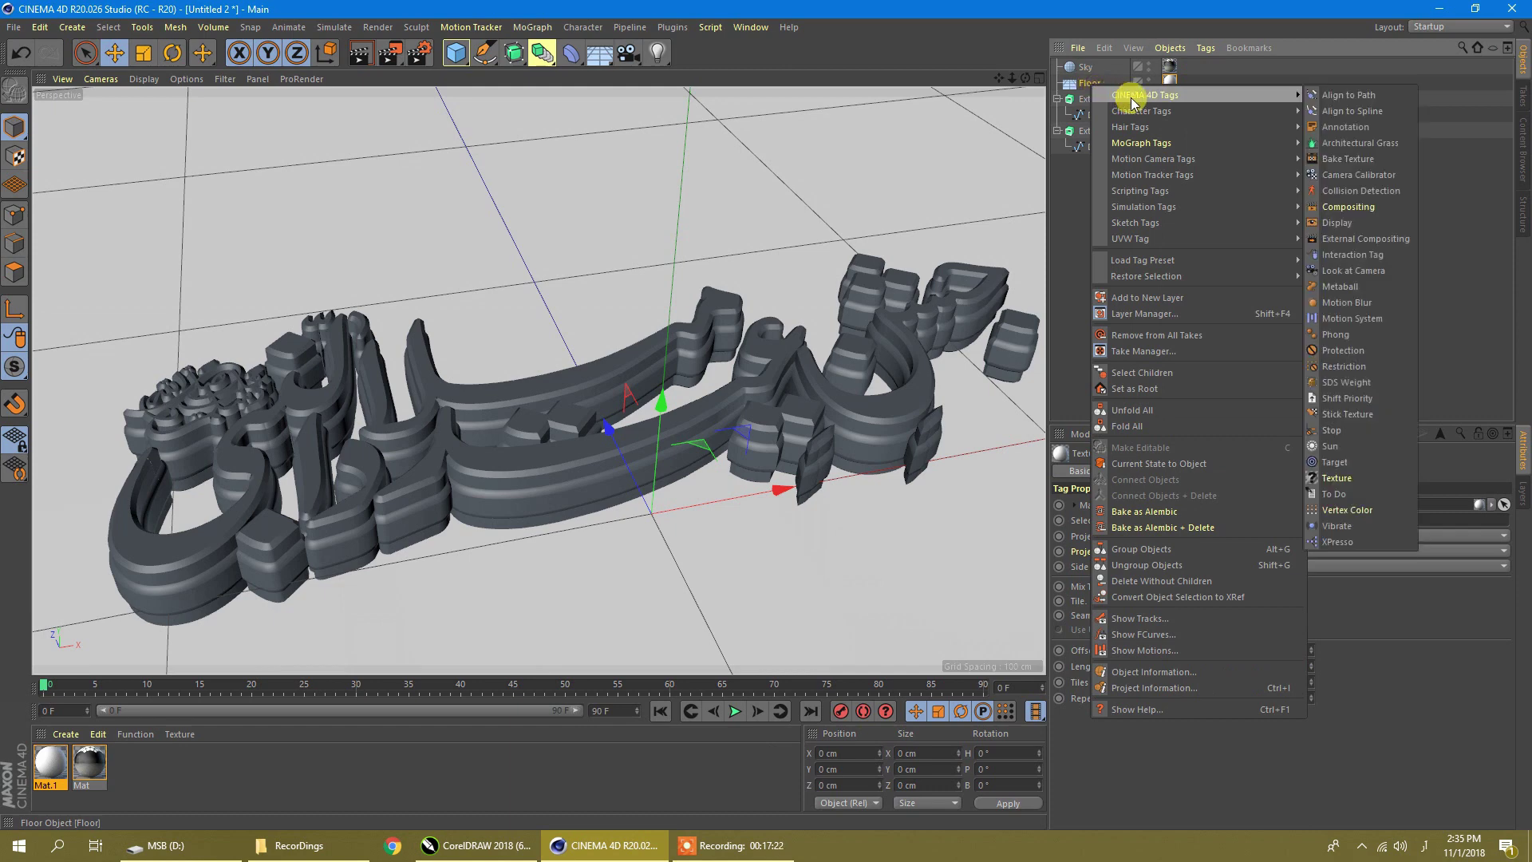
pyautogui.click(1347, 209)
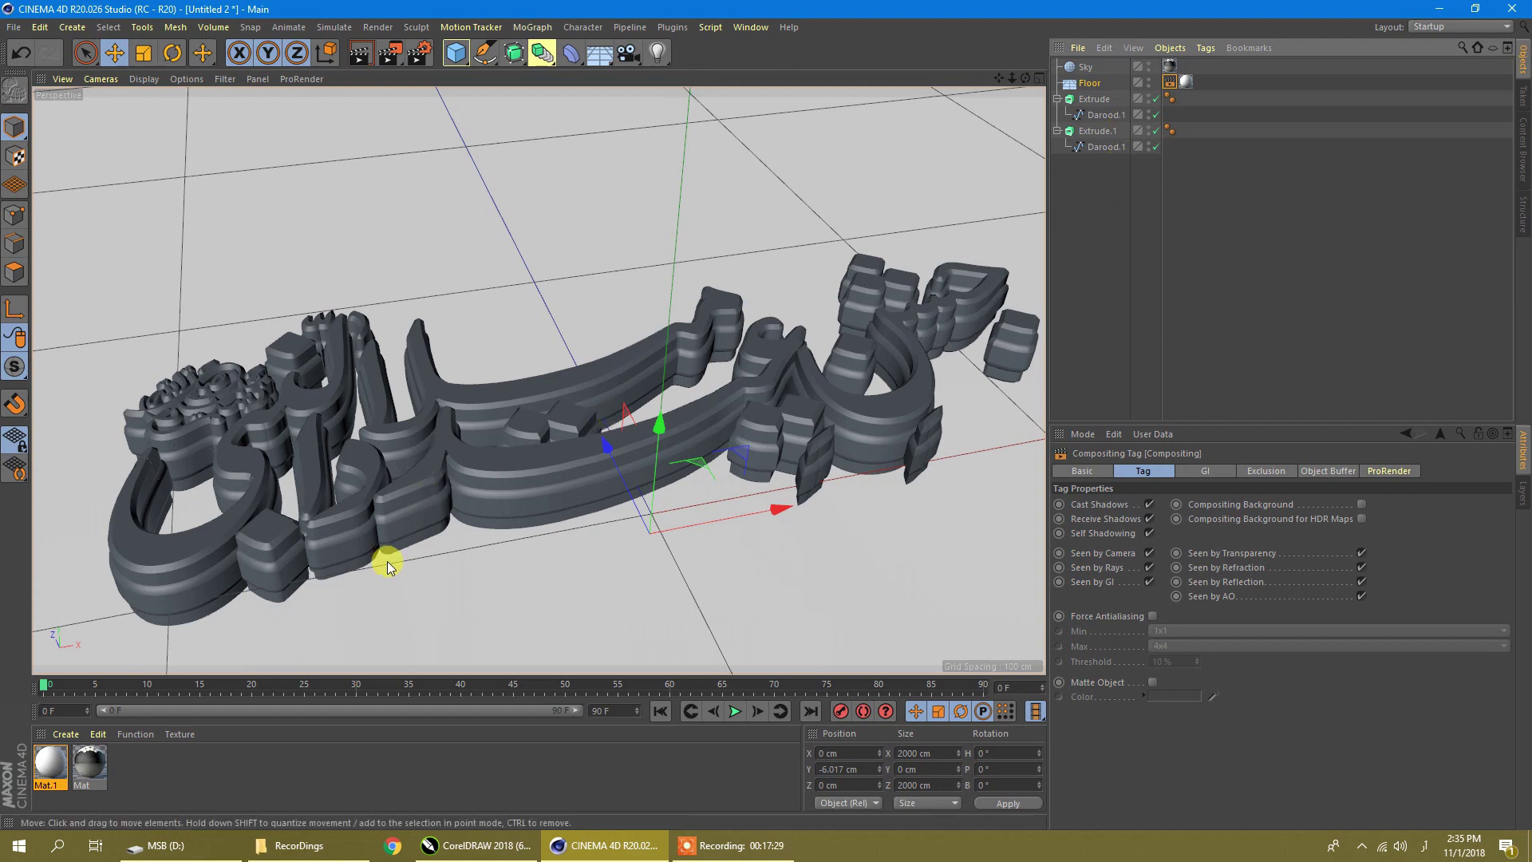
# Create another material and set its colour to green with H 110°, S 96% and V 75%
pyautogui.doubleClick(141, 759)
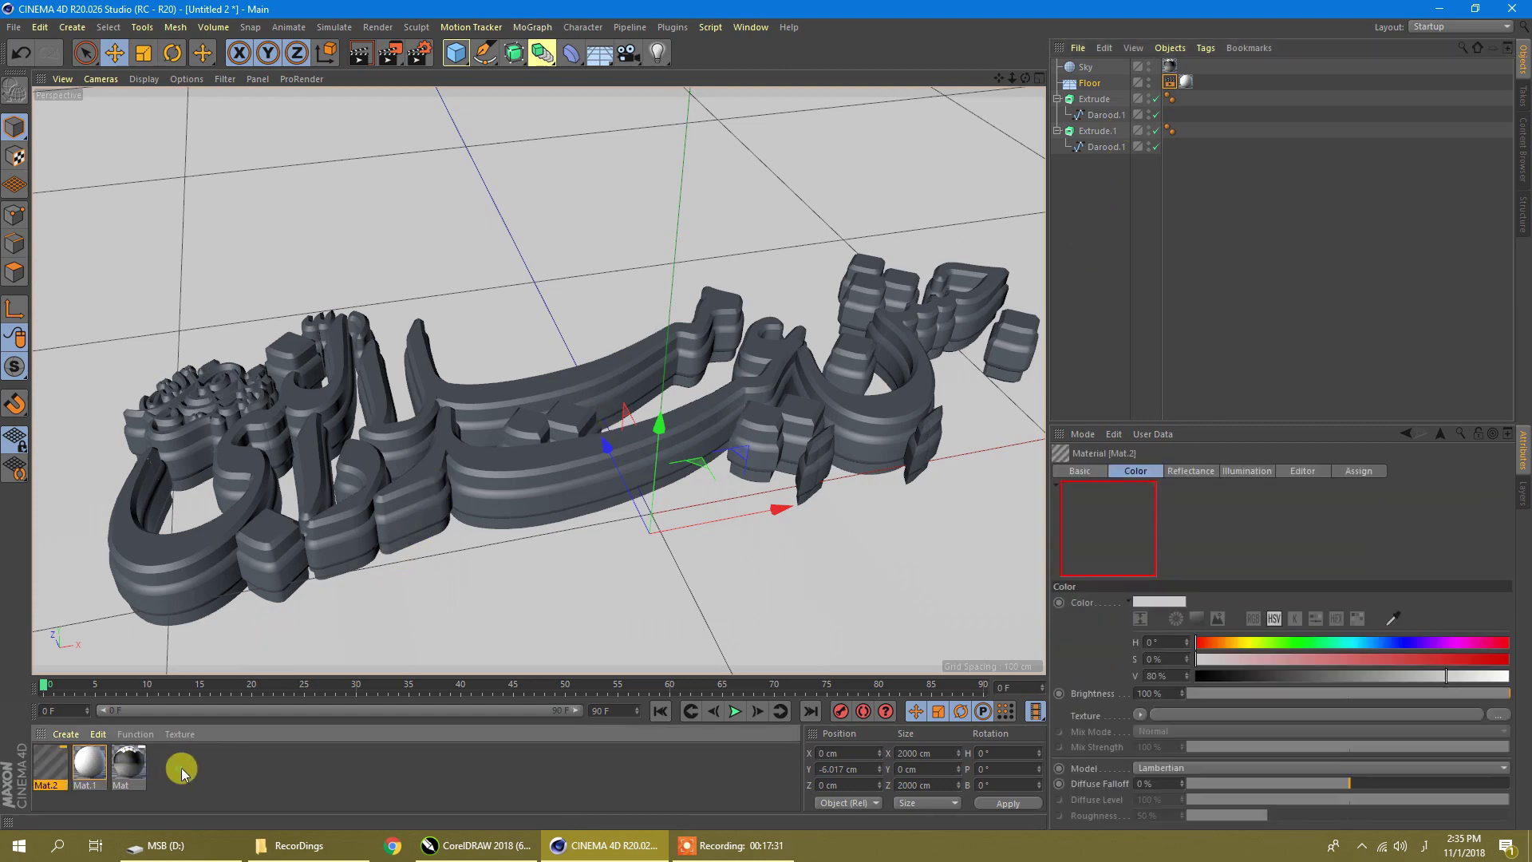
pyautogui.click(50, 768)
pyautogui.doubleClick(50, 767)
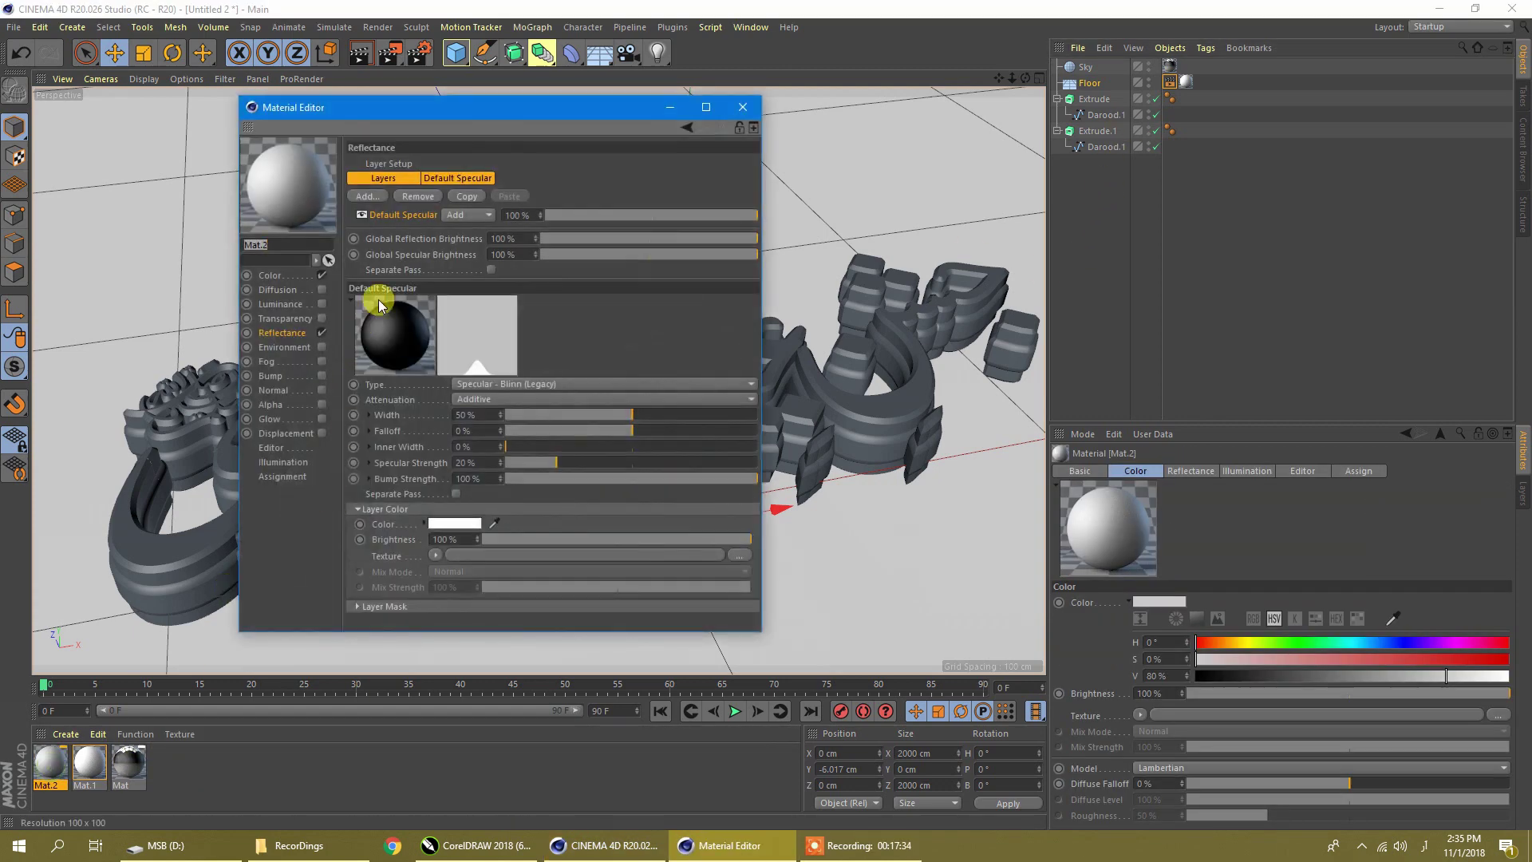
pyautogui.click(270, 276)
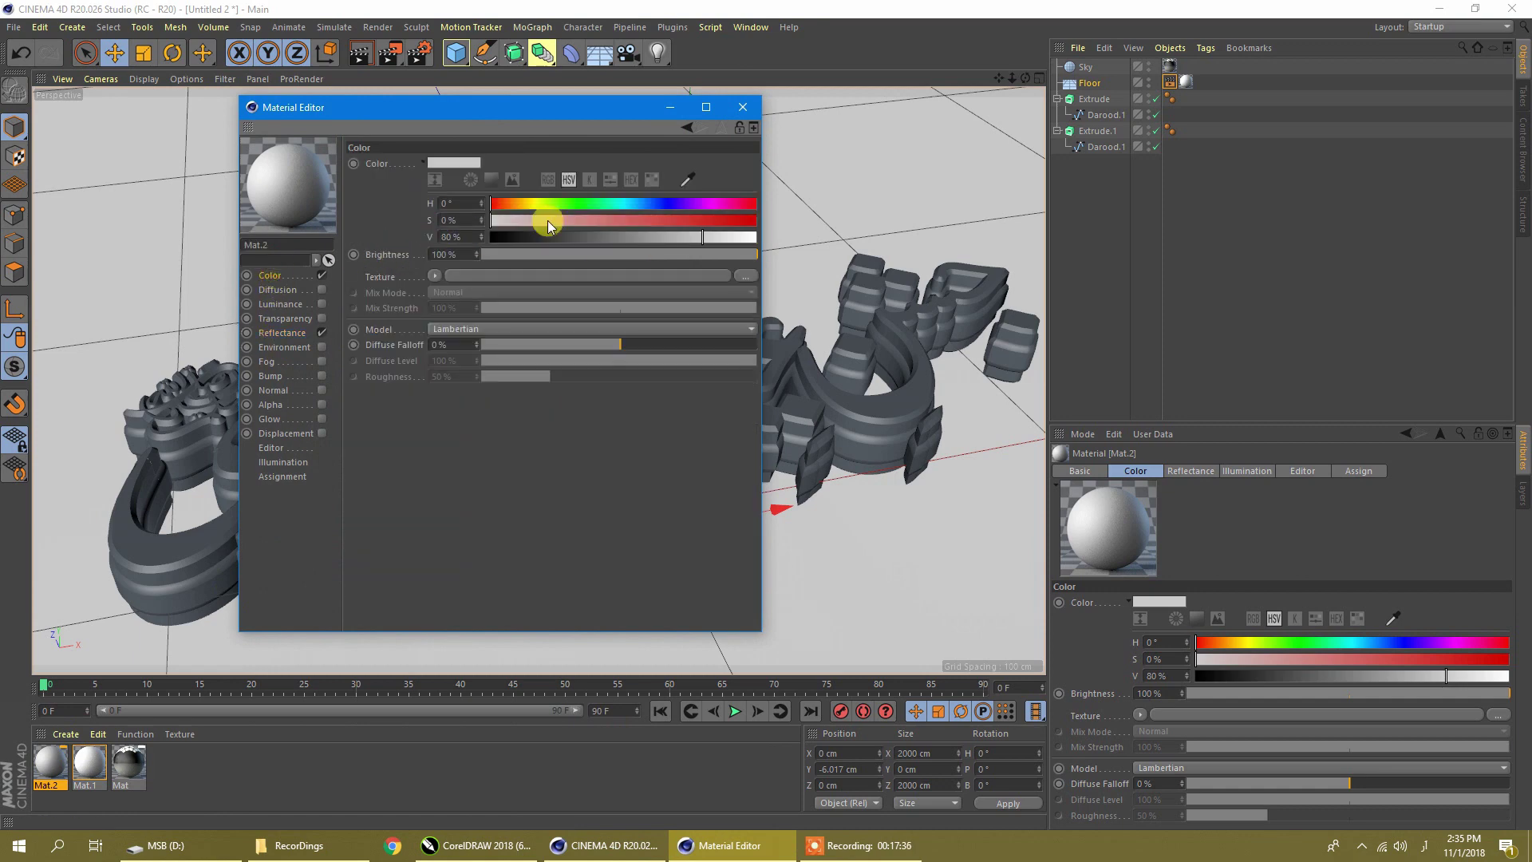
pyautogui.click(563, 205)
pyautogui.moveTo(568, 203); pyautogui.dragTo(571, 203)
pyautogui.click(719, 222)
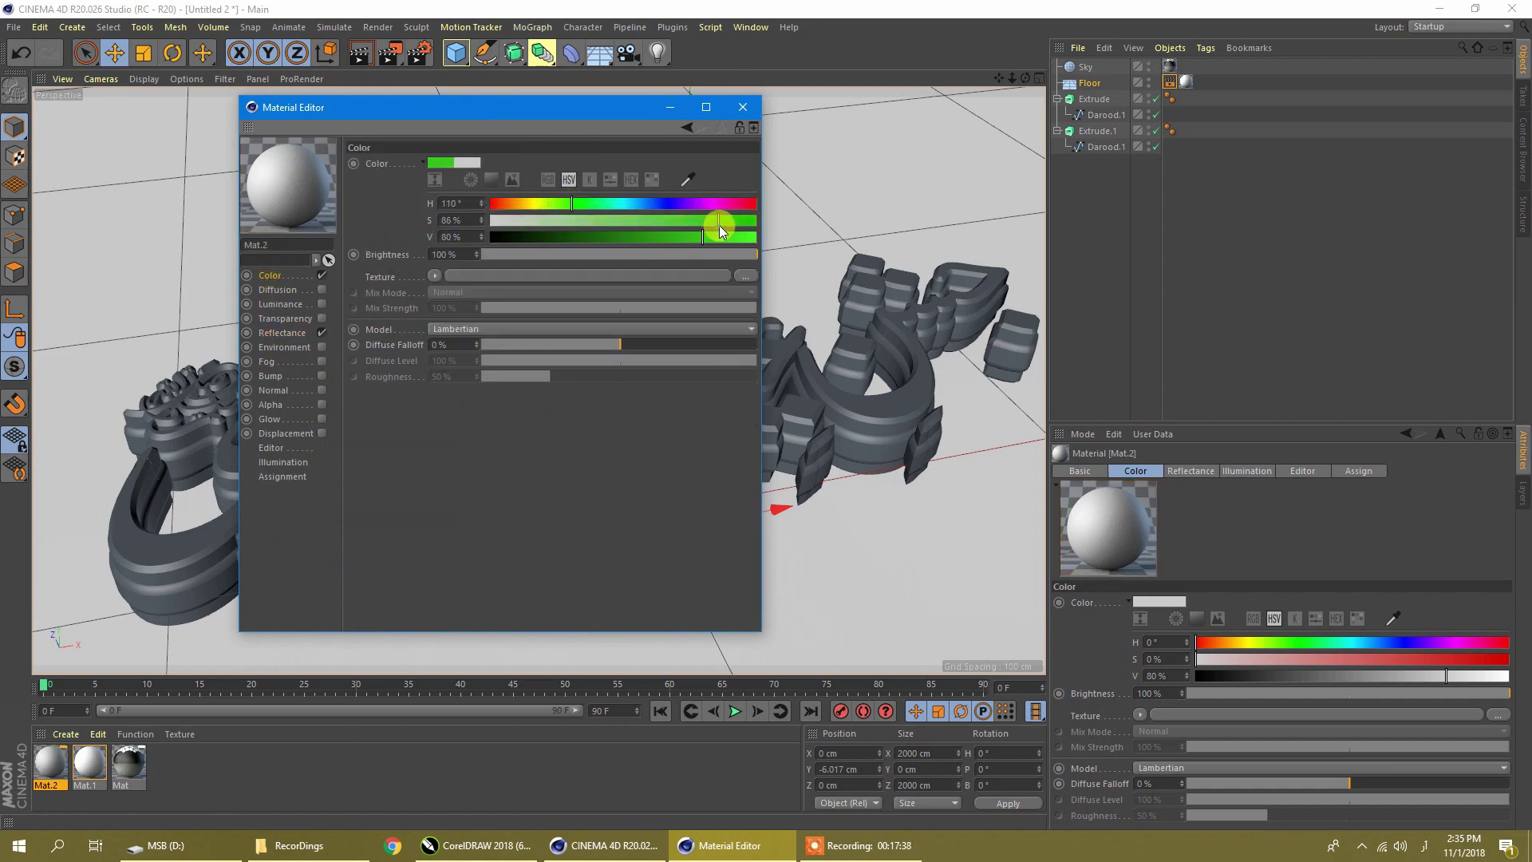
pyautogui.click(691, 237)
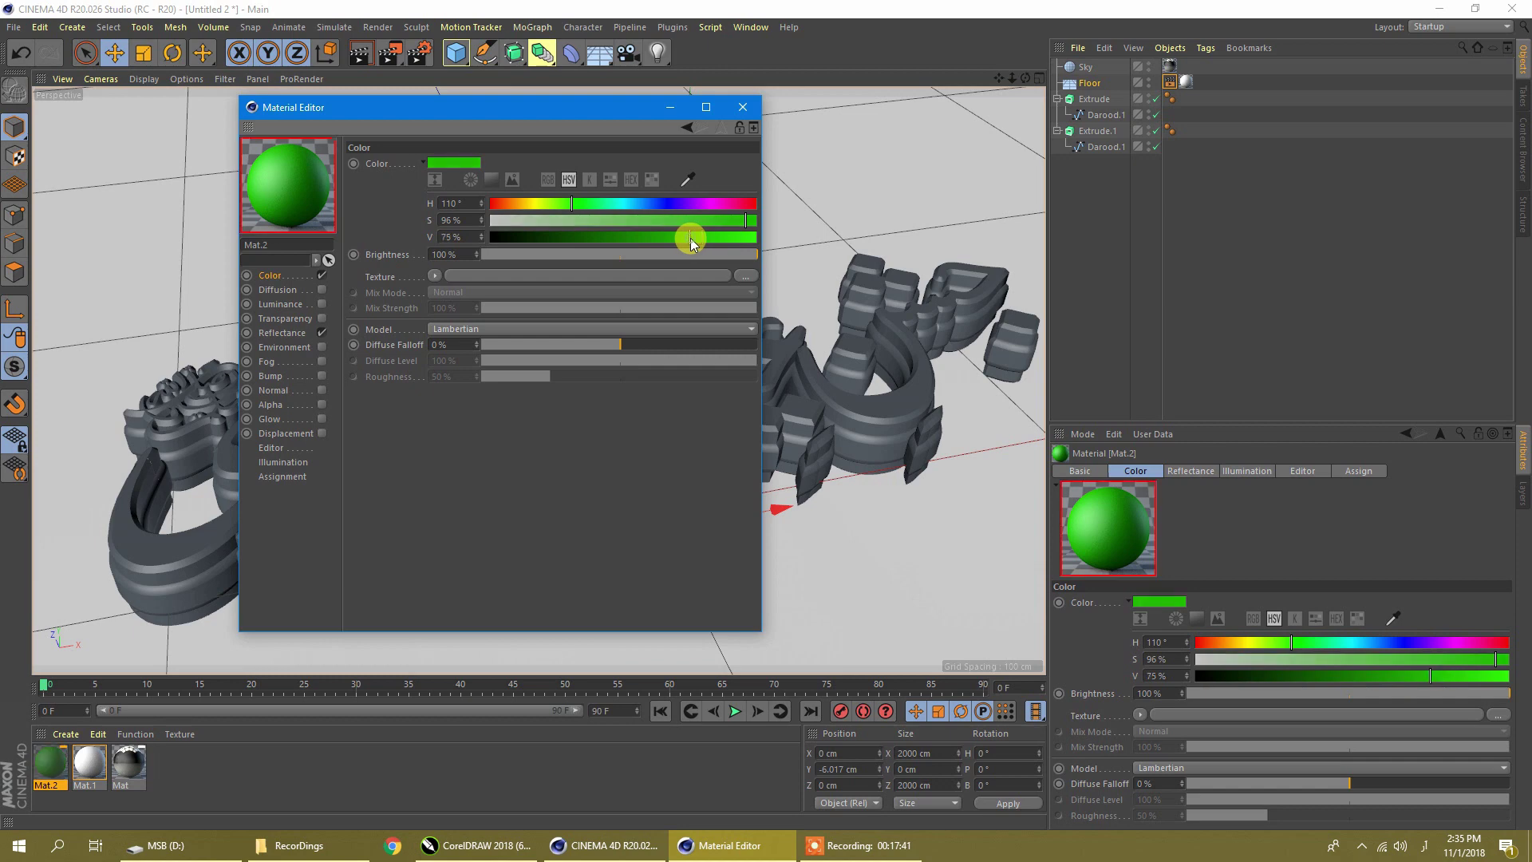
# Disable Reflectance and enable Luminance for the green material
pyautogui.click(322, 333)
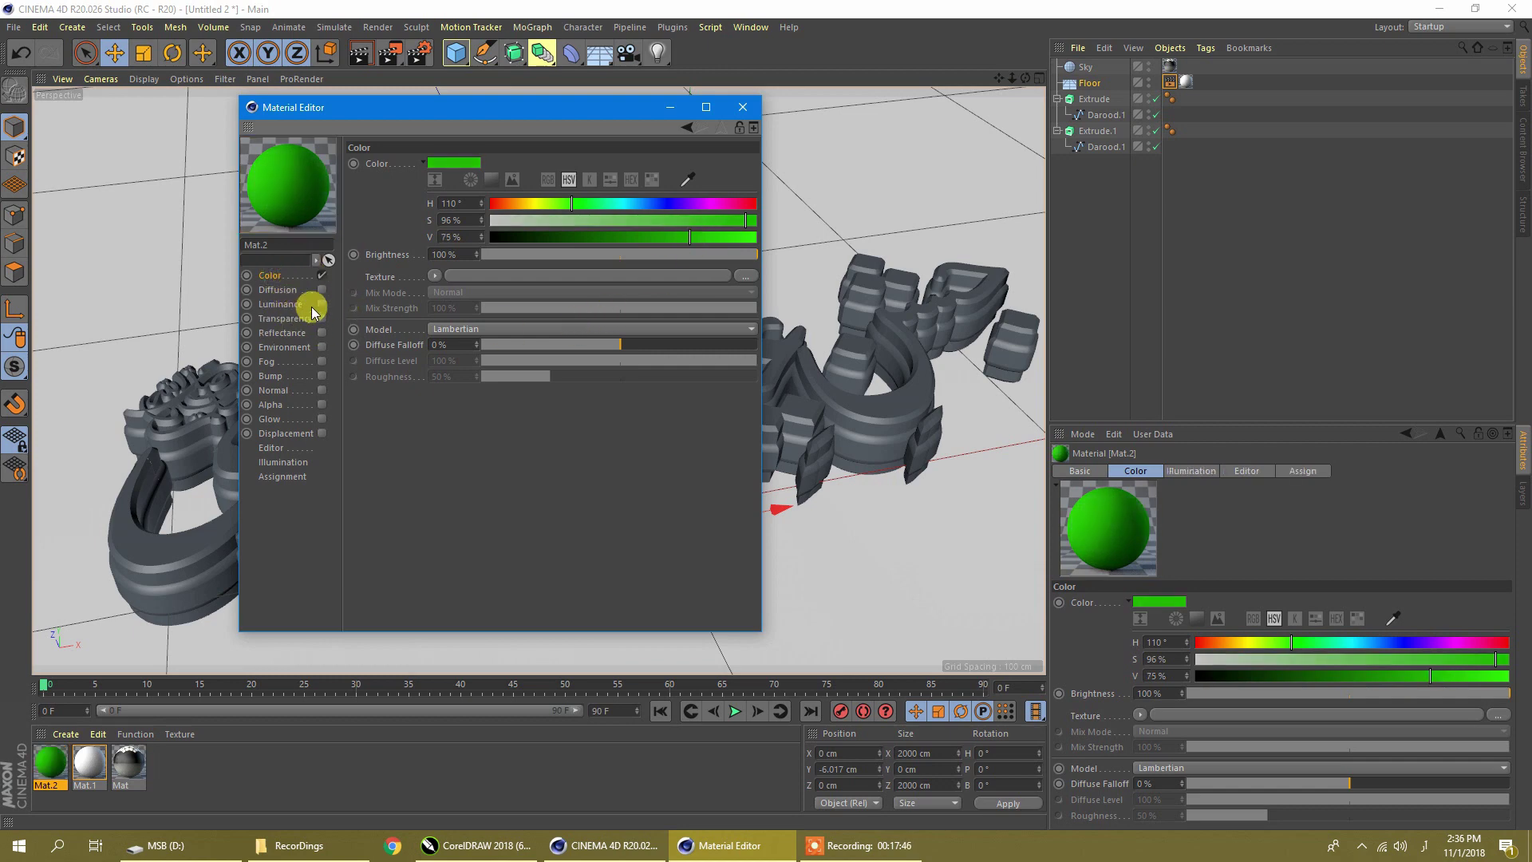
pyautogui.click(291, 305)
pyautogui.click(322, 304)
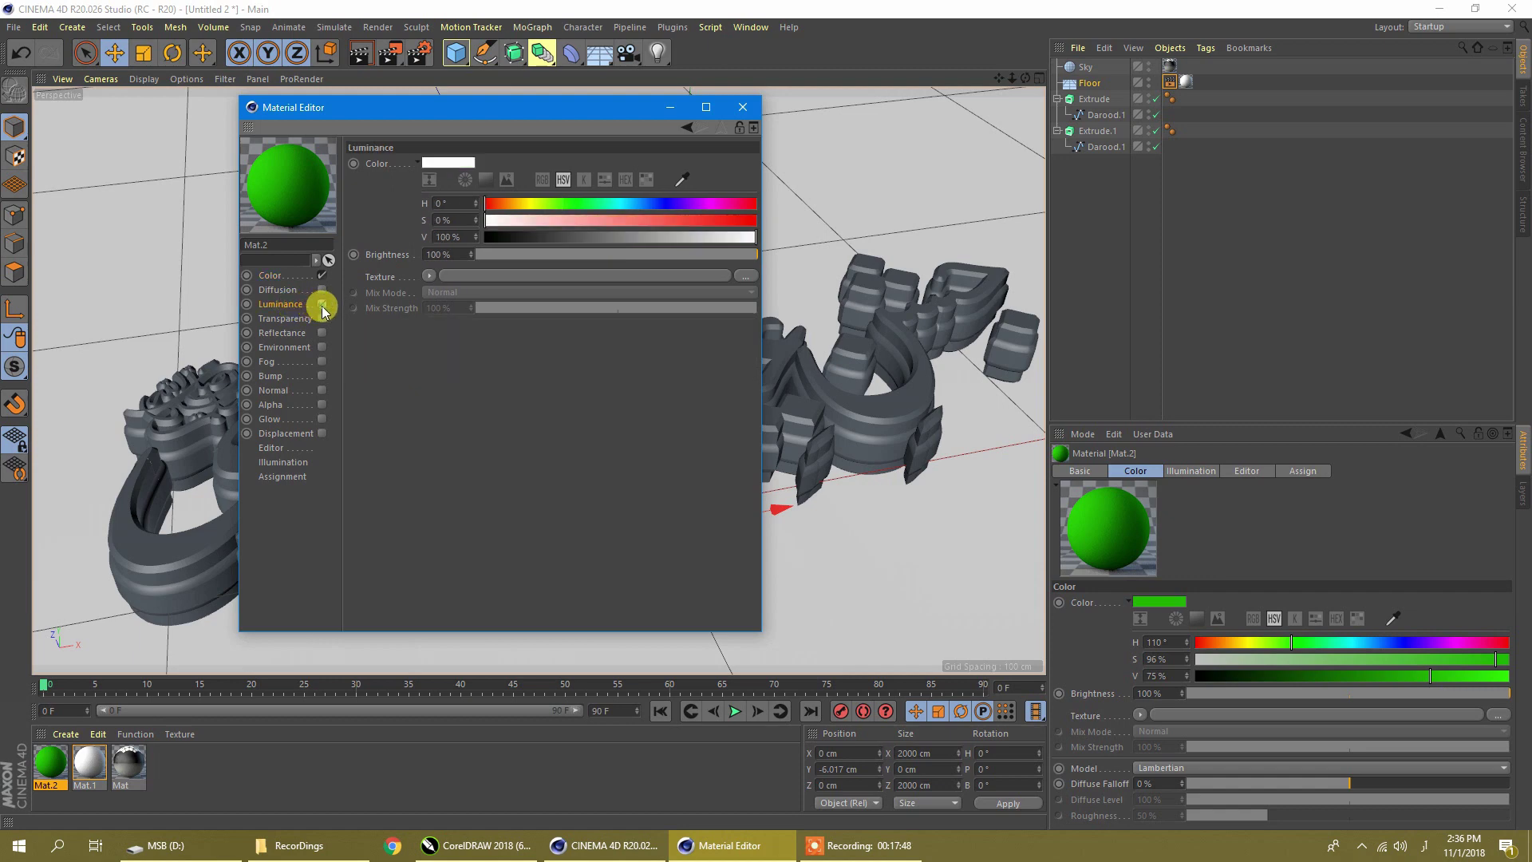
# Set the green material's luminance brightness to 30%, and raise it to 50%
pyautogui.doubleClick(431, 254)
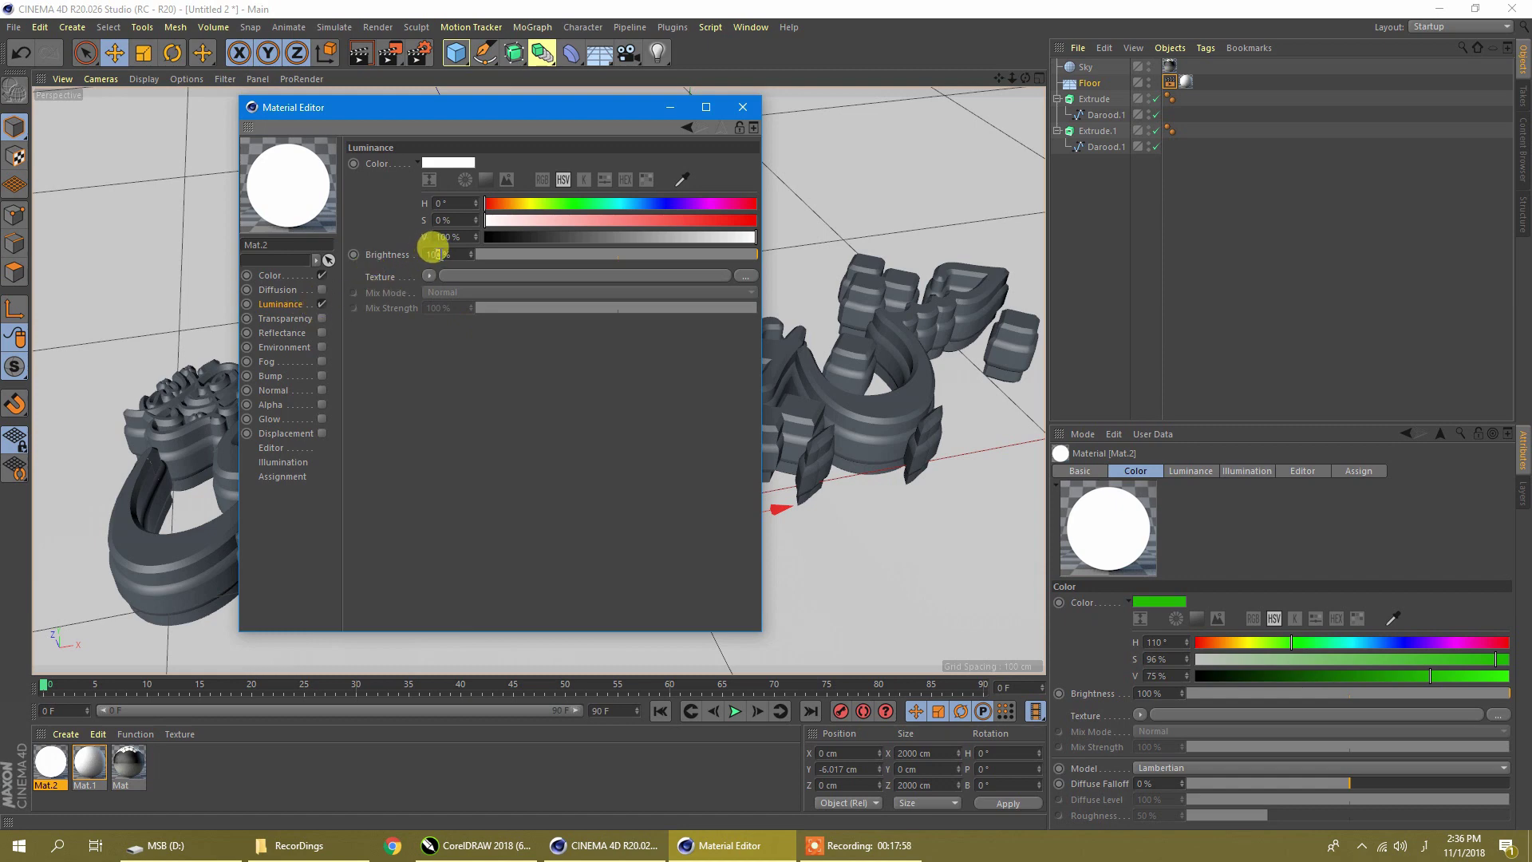
pyautogui.write('30')
pyautogui.press('Return')
pyautogui.moveTo(448, 254); pyautogui.dragTo(405, 251)
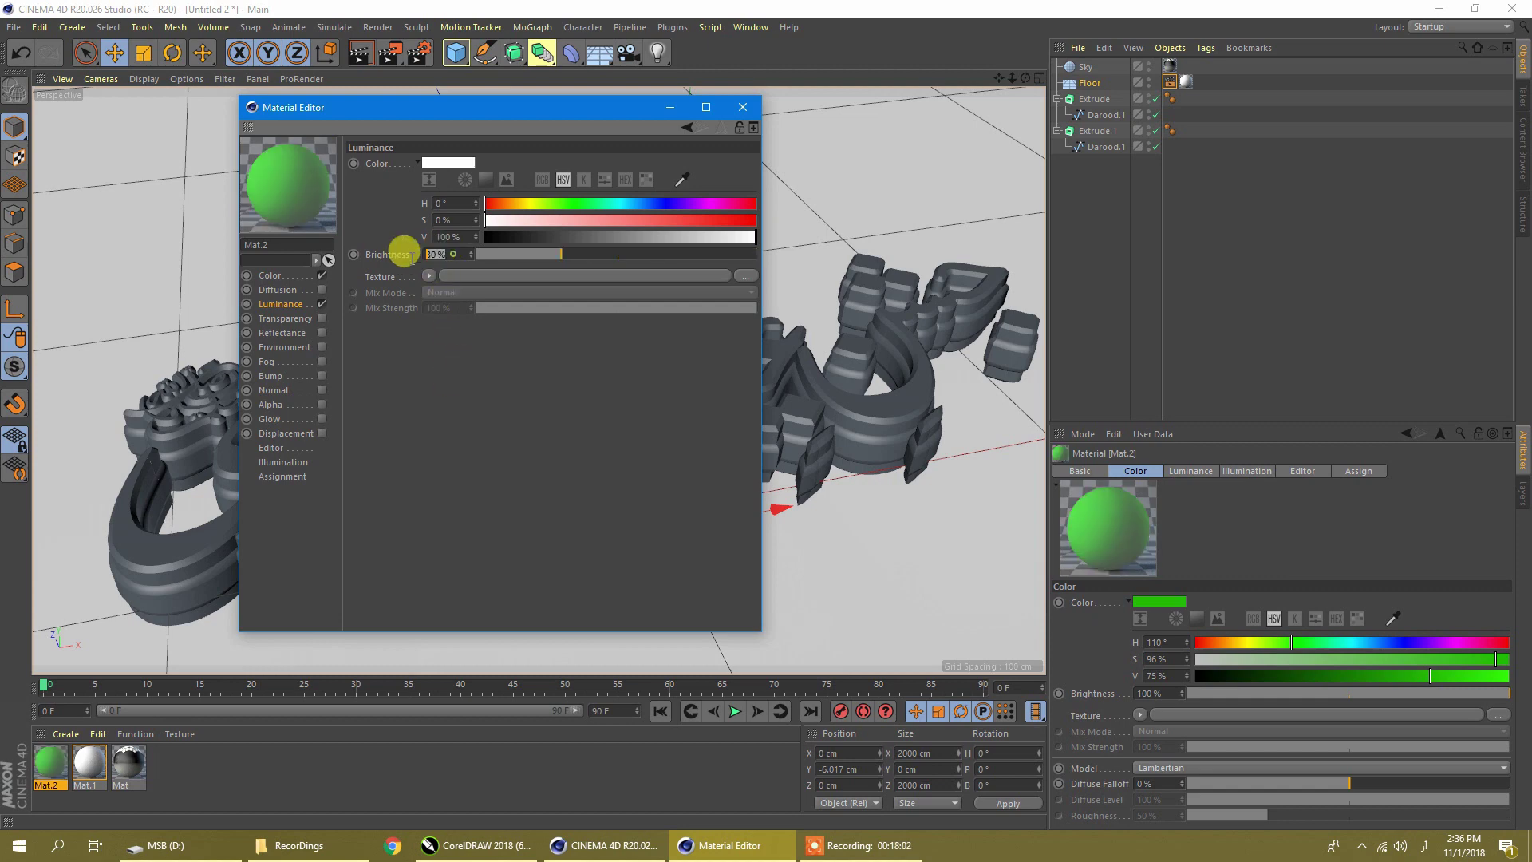
pyautogui.write('50')
pyautogui.press('Return')
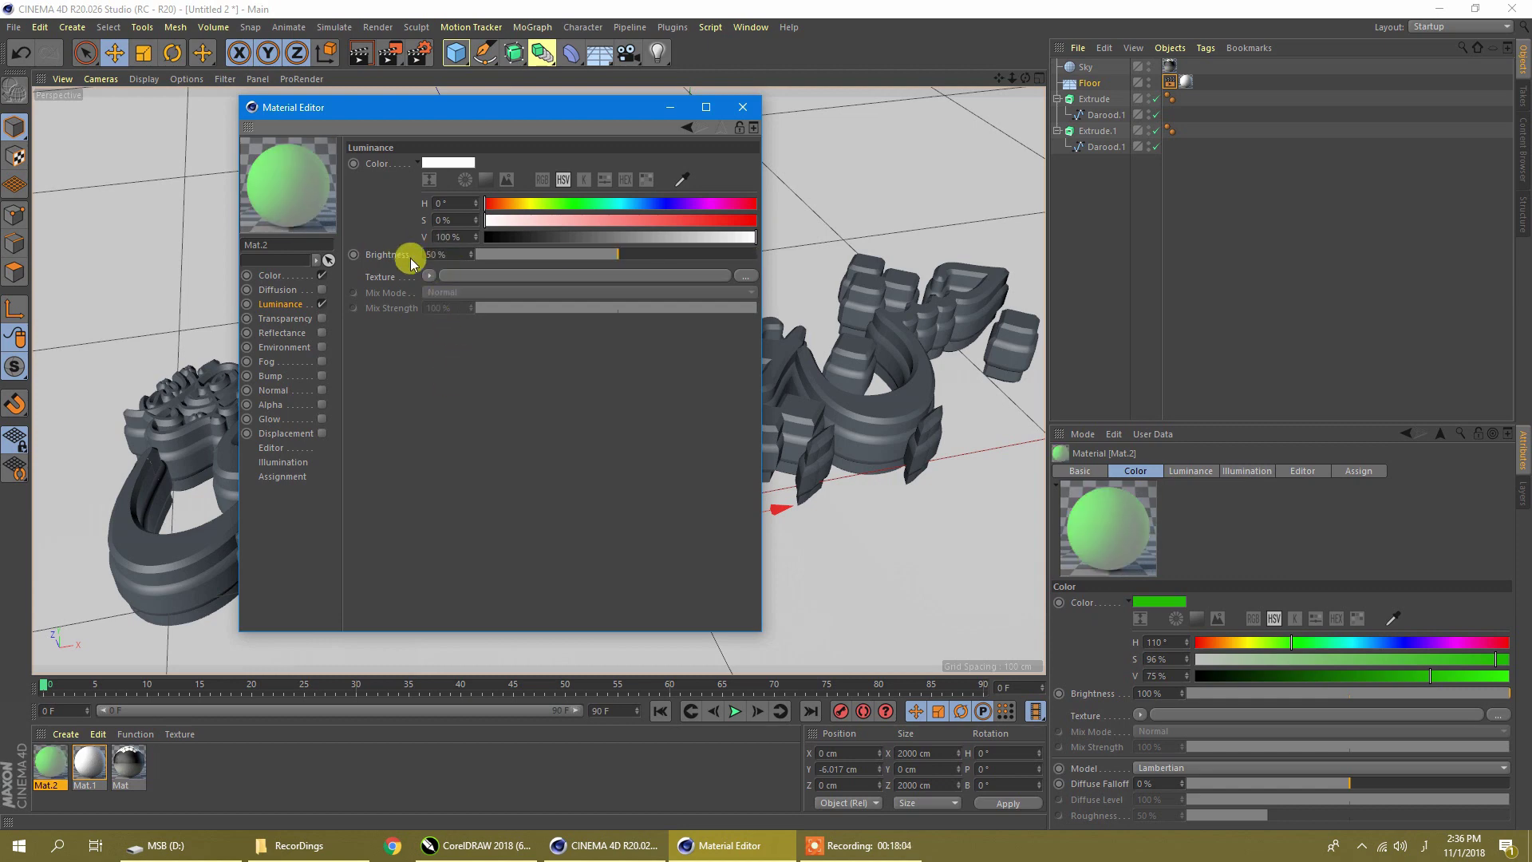
# Apply the green material to the lower calligraphy object, Extrude
pyautogui.click(736, 101)
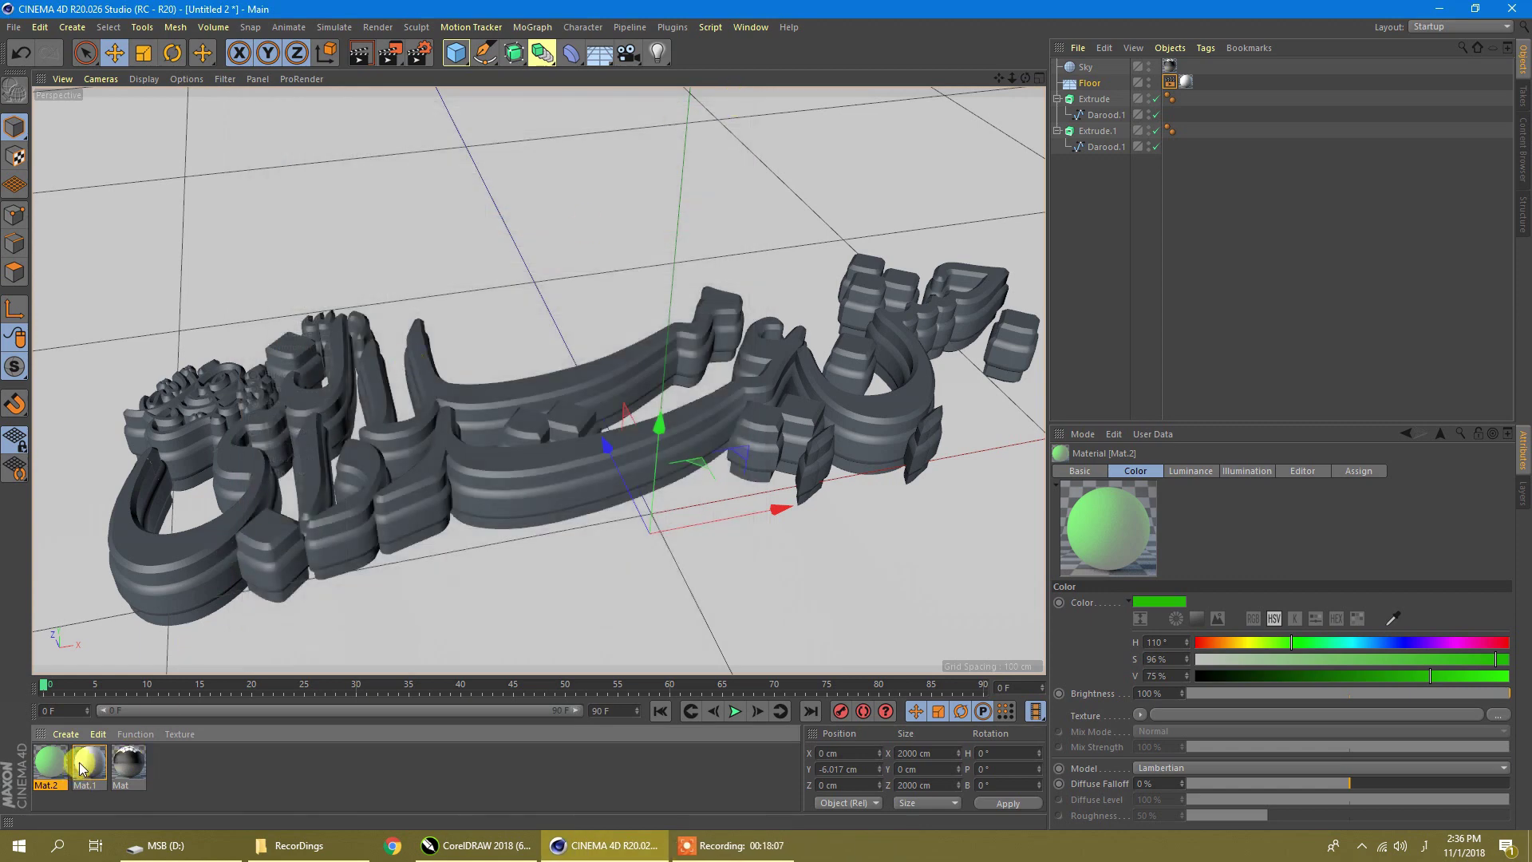
pyautogui.moveTo(56, 764); pyautogui.dragTo(170, 605)
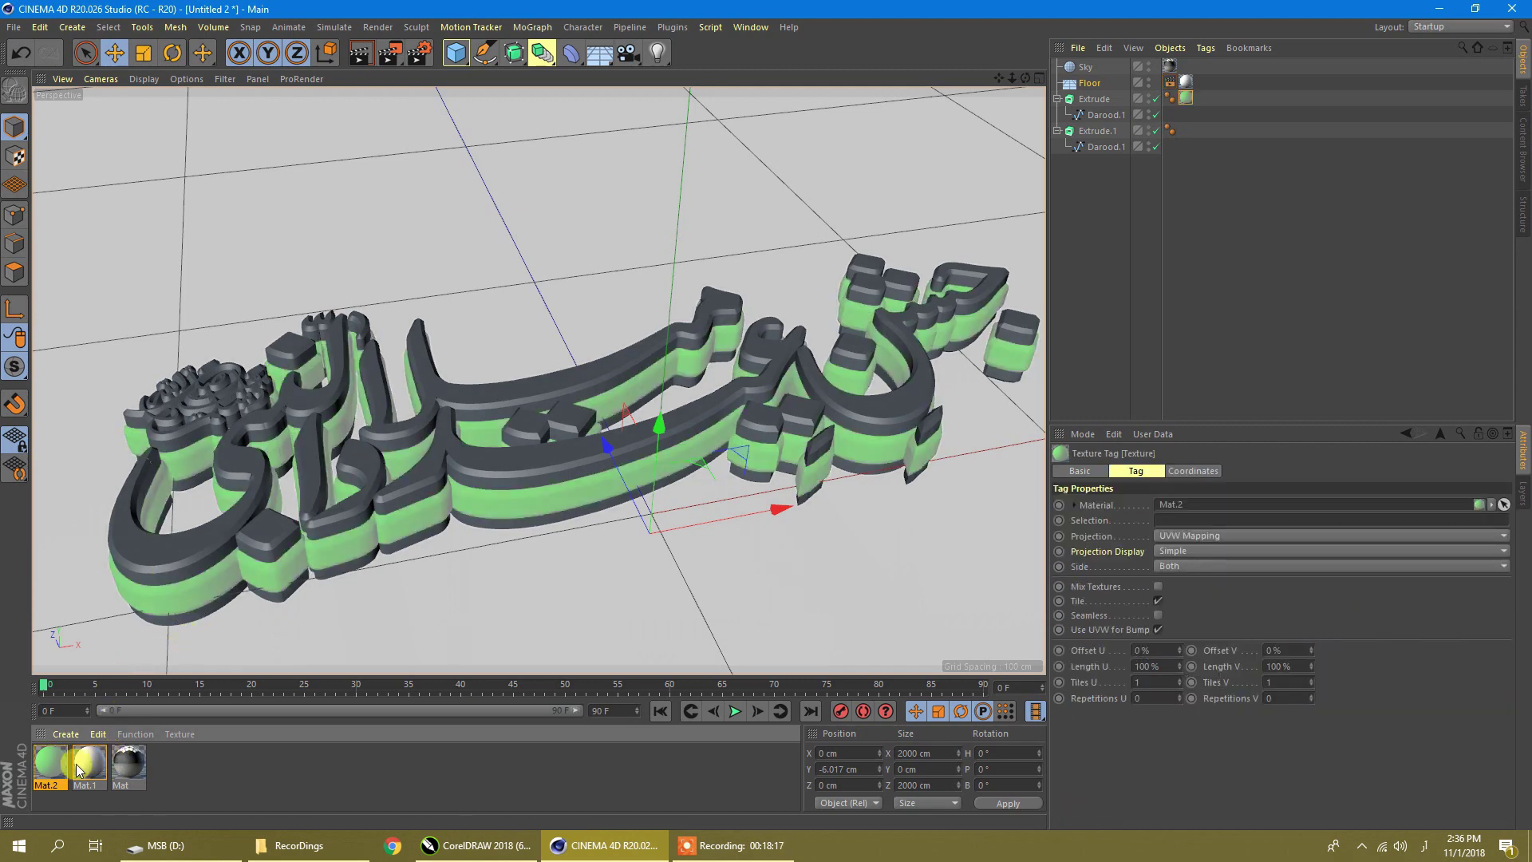
# Create a material with its colour set to red at H 360°, S 100% and V 100%, and apply it to Extrude.1
pyautogui.doubleClick(170, 763)
pyautogui.doubleClick(50, 762)
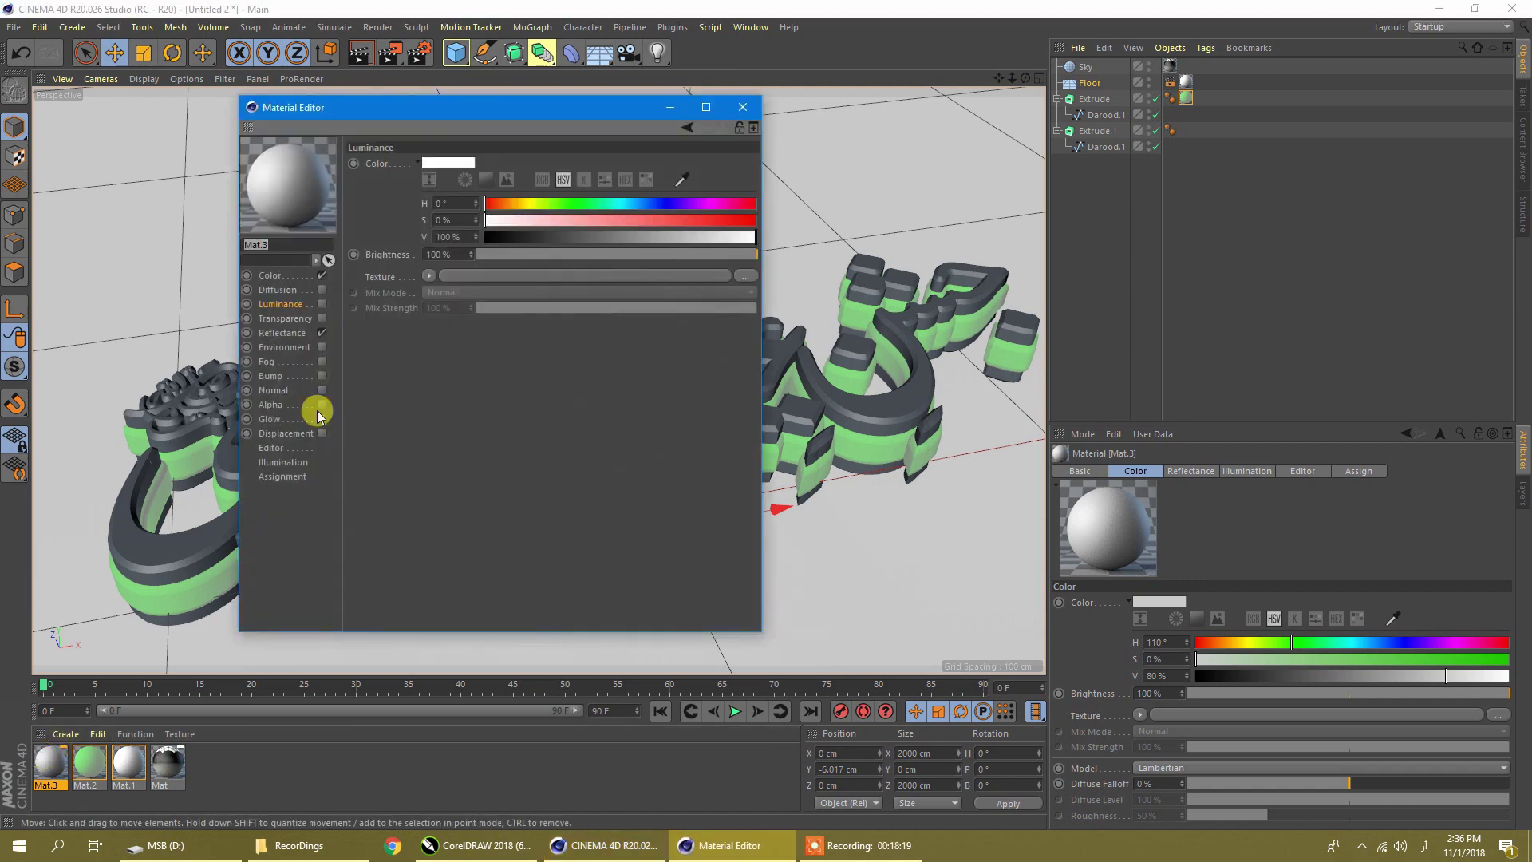
pyautogui.click(492, 208)
pyautogui.moveTo(727, 221); pyautogui.dragTo(768, 206)
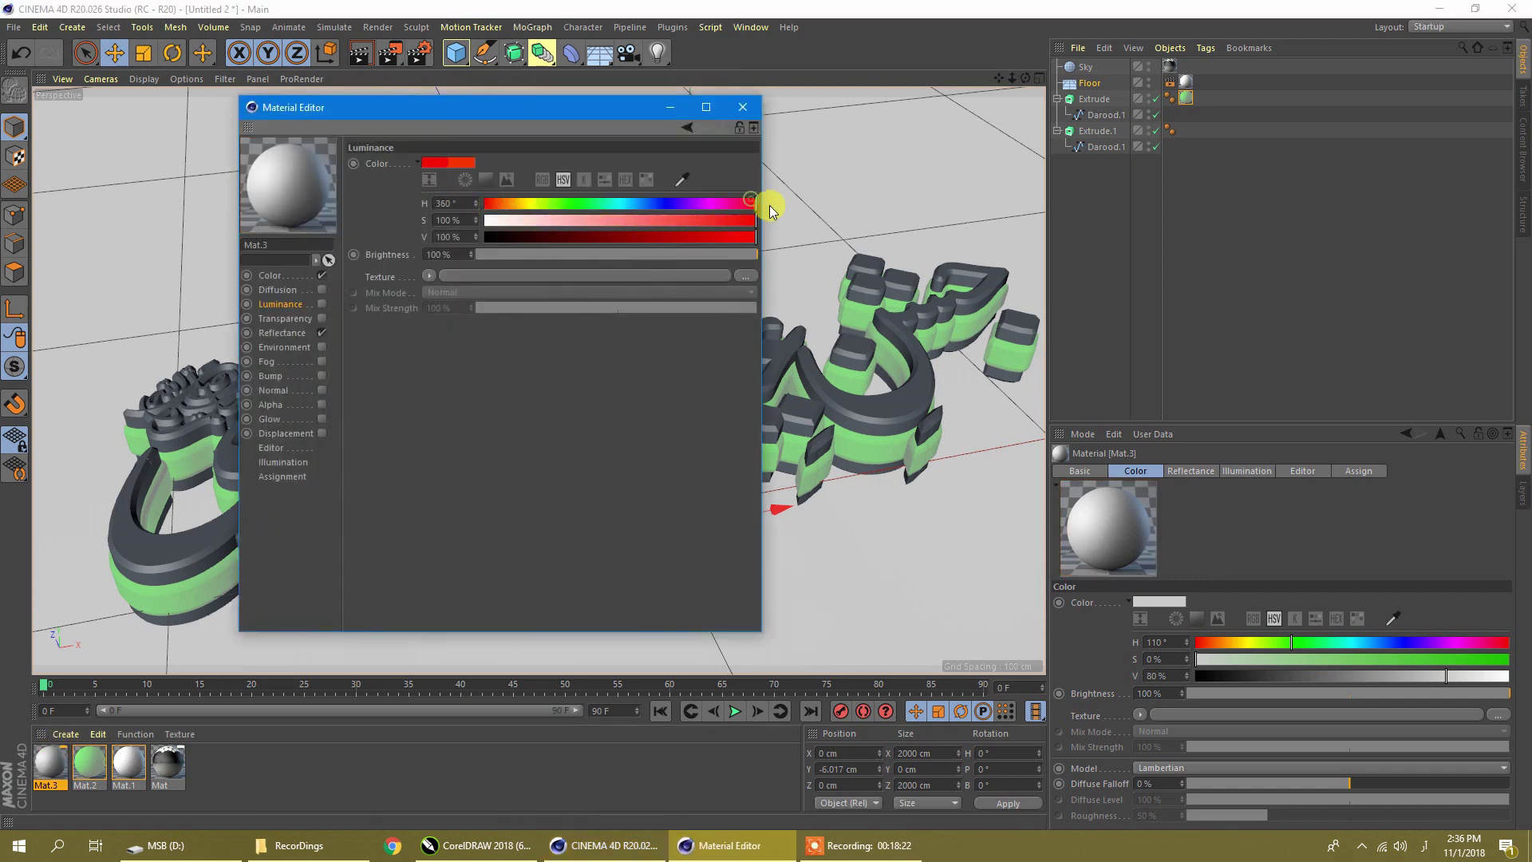
pyautogui.click(277, 277)
pyautogui.moveTo(722, 212); pyautogui.dragTo(802, 239)
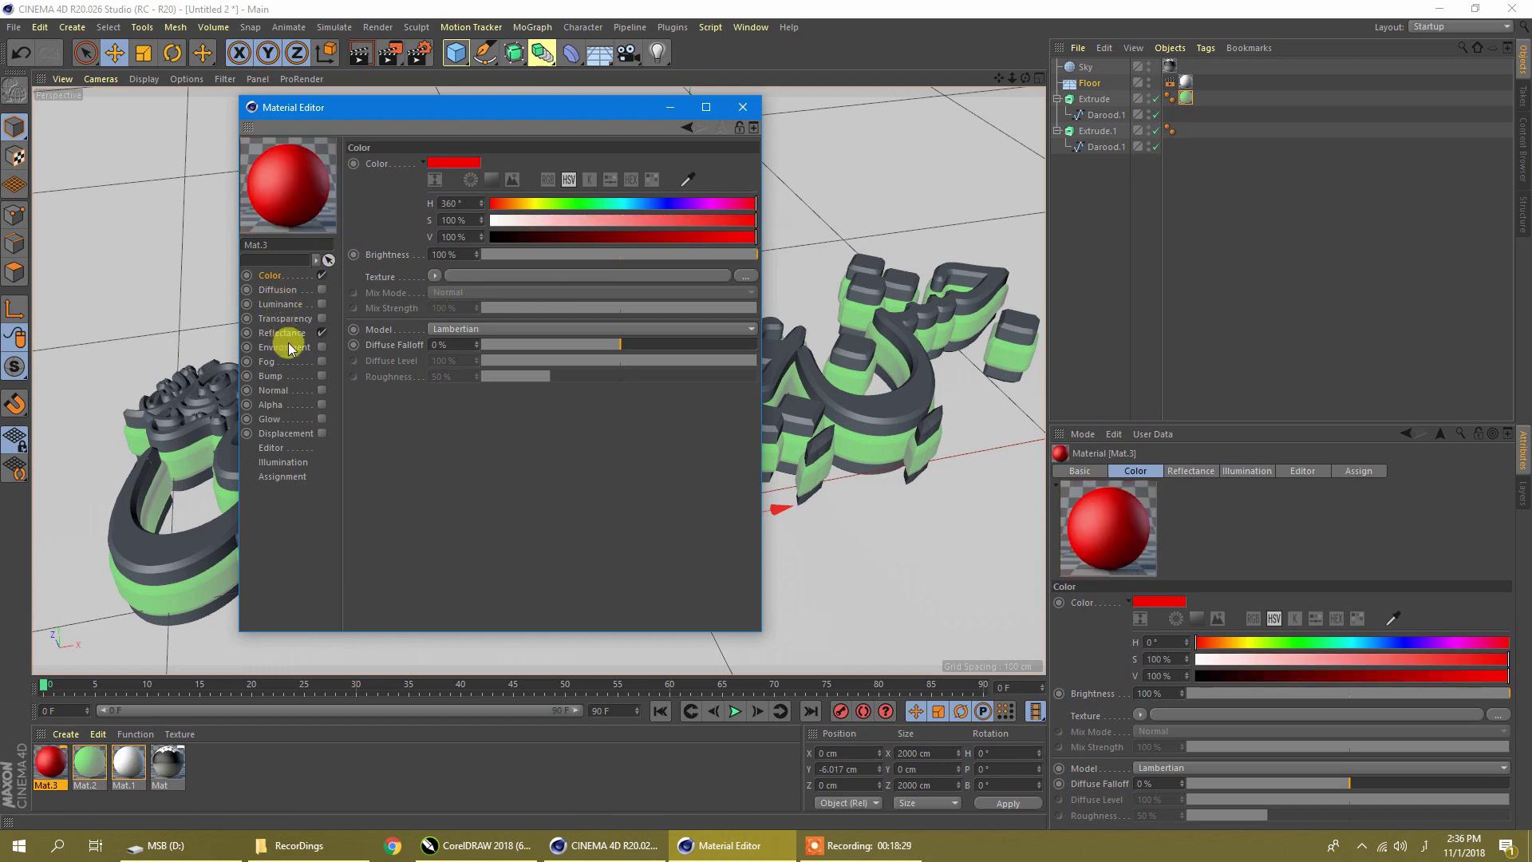
pyautogui.click(743, 107)
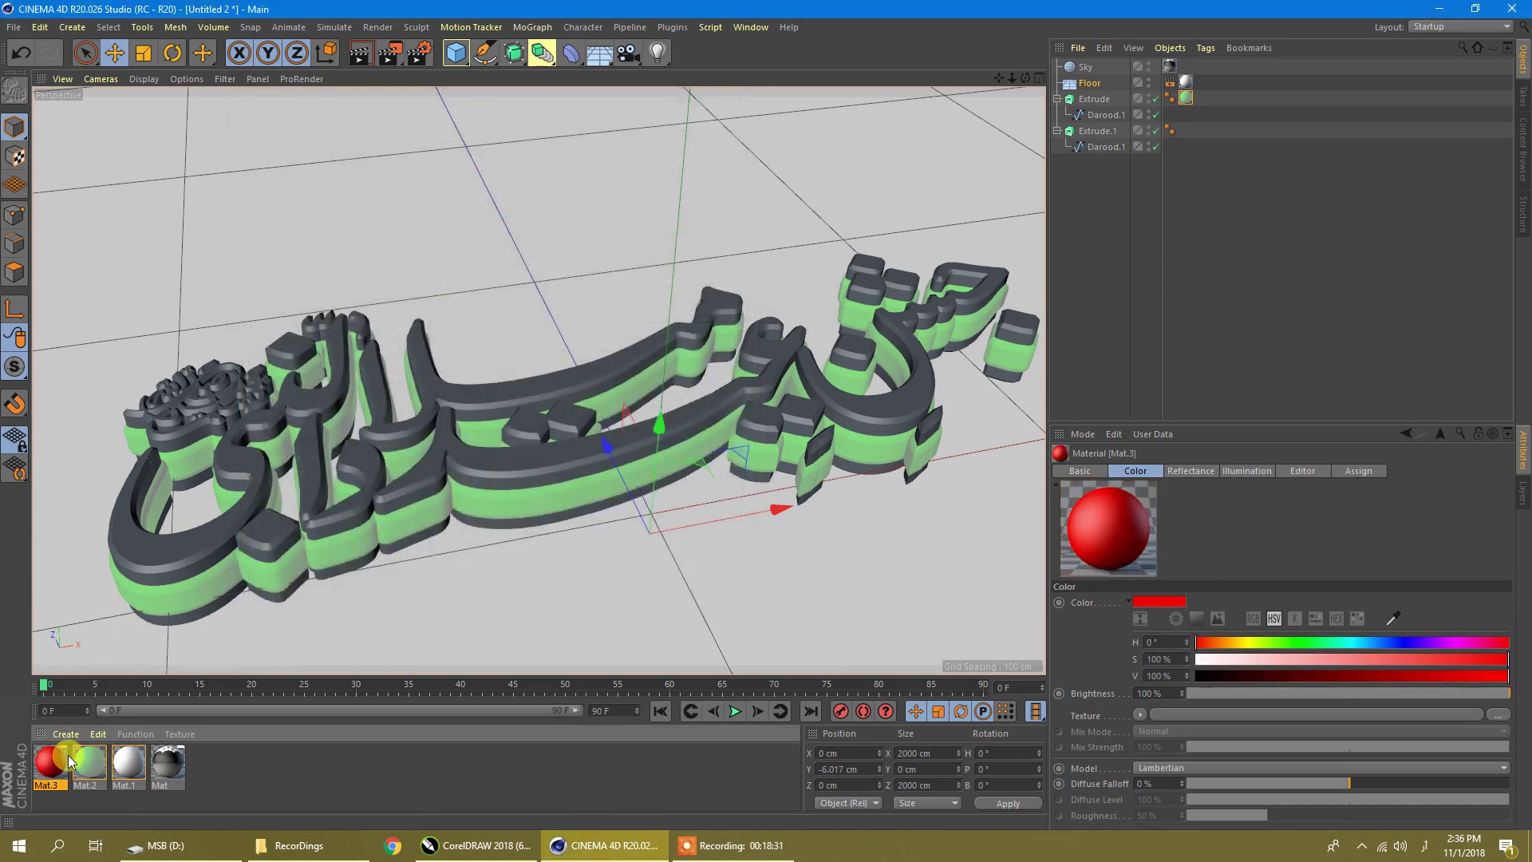
pyautogui.moveTo(58, 762); pyautogui.dragTo(349, 566)
pyautogui.moveTo(484, 464); pyautogui.dragTo(484, 464)
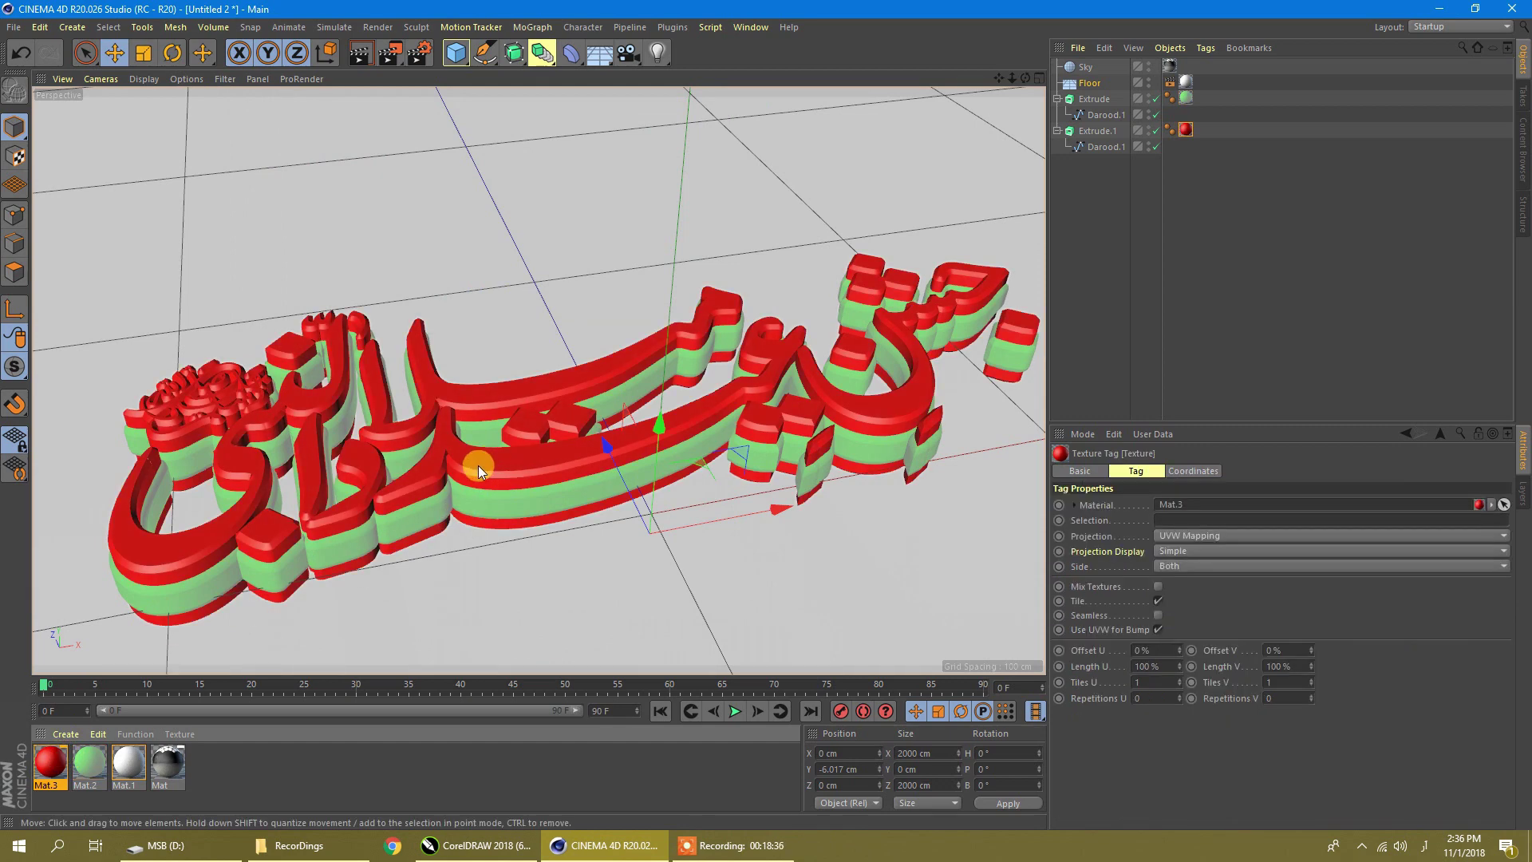
# Disable Luminance for the green material Mat.2
pyautogui.doubleClick(89, 762)
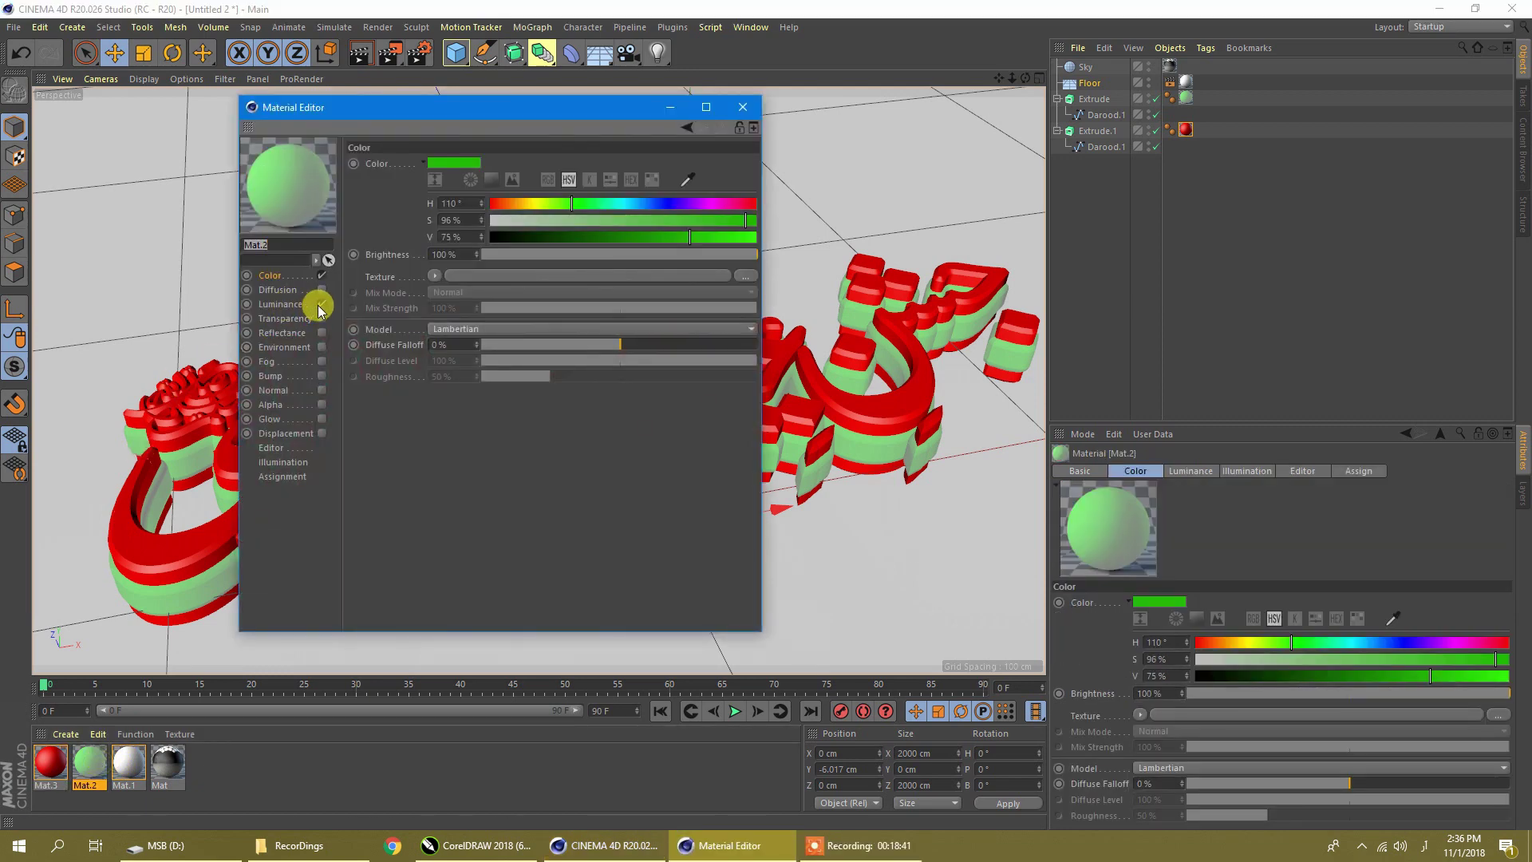
pyautogui.click(322, 304)
pyautogui.click(742, 107)
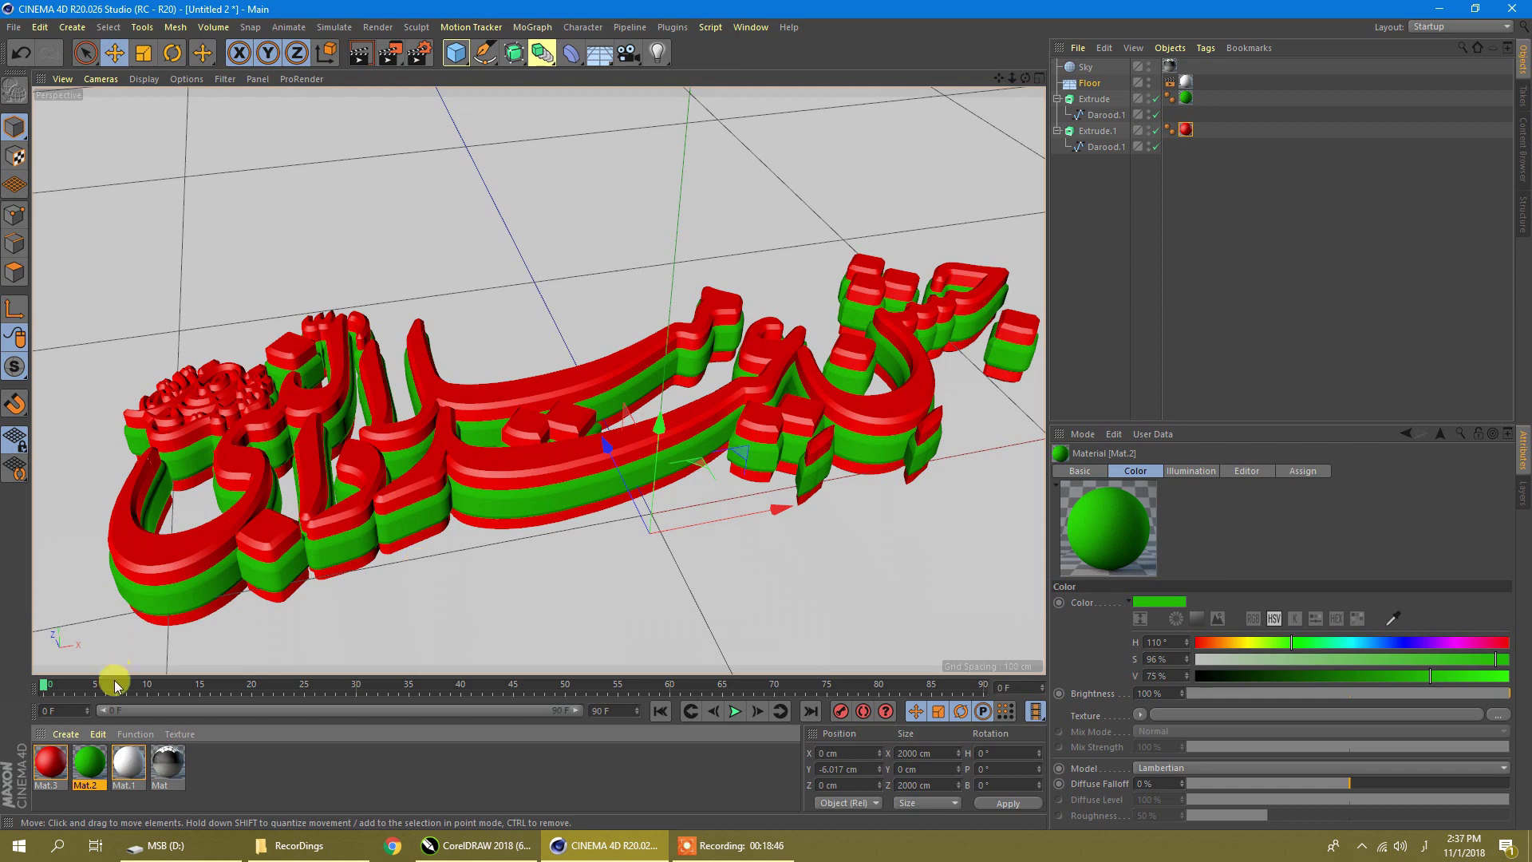
# Create a chrome material by replacing its default specular with a Beckmann reflectance layer at 89% layer colour brightness
pyautogui.doubleClick(214, 767)
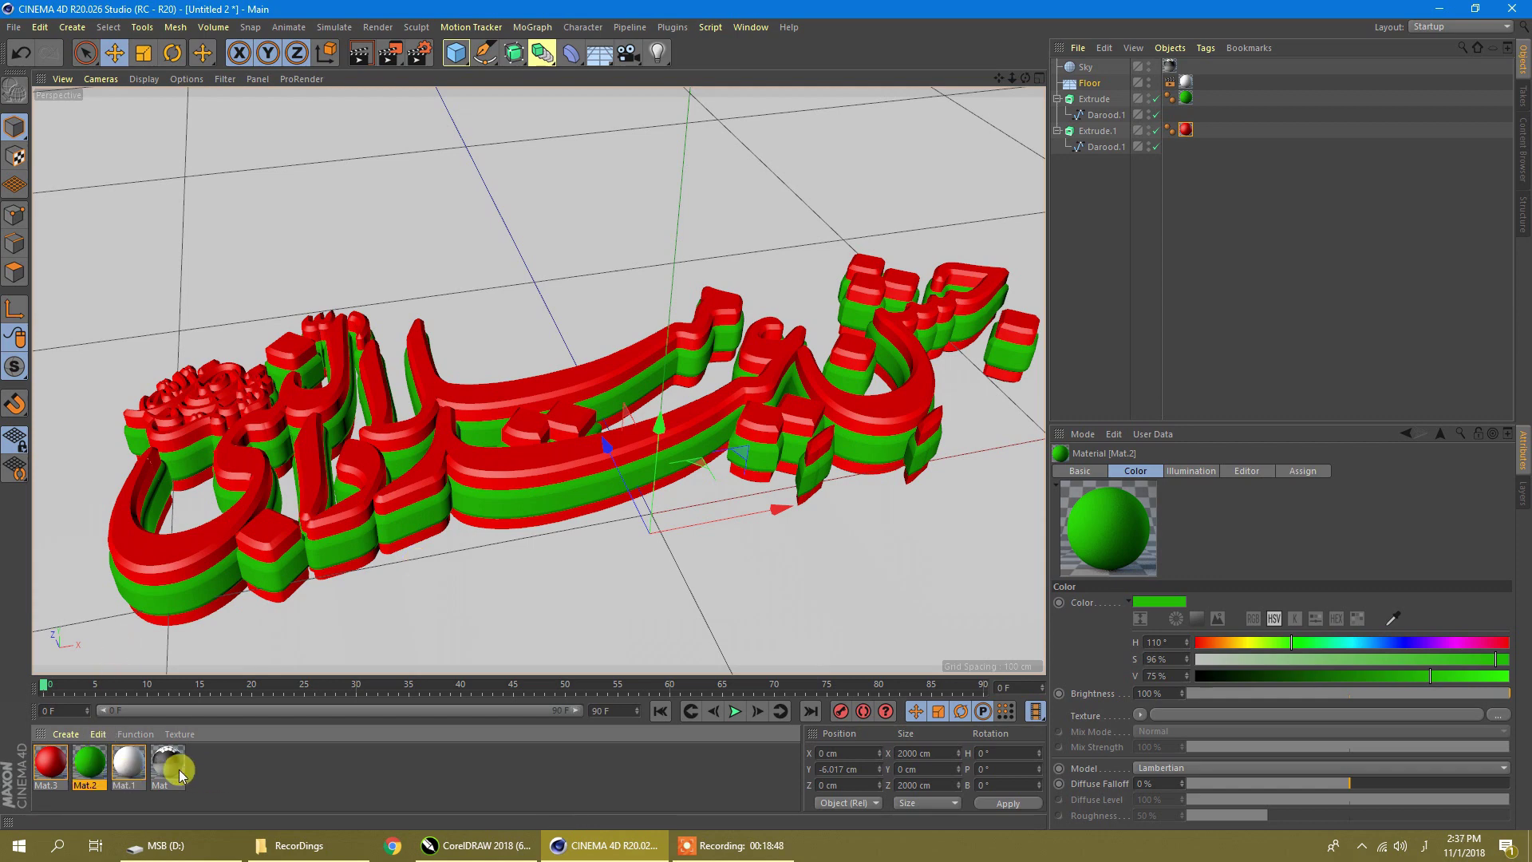
pyautogui.doubleClick(44, 758)
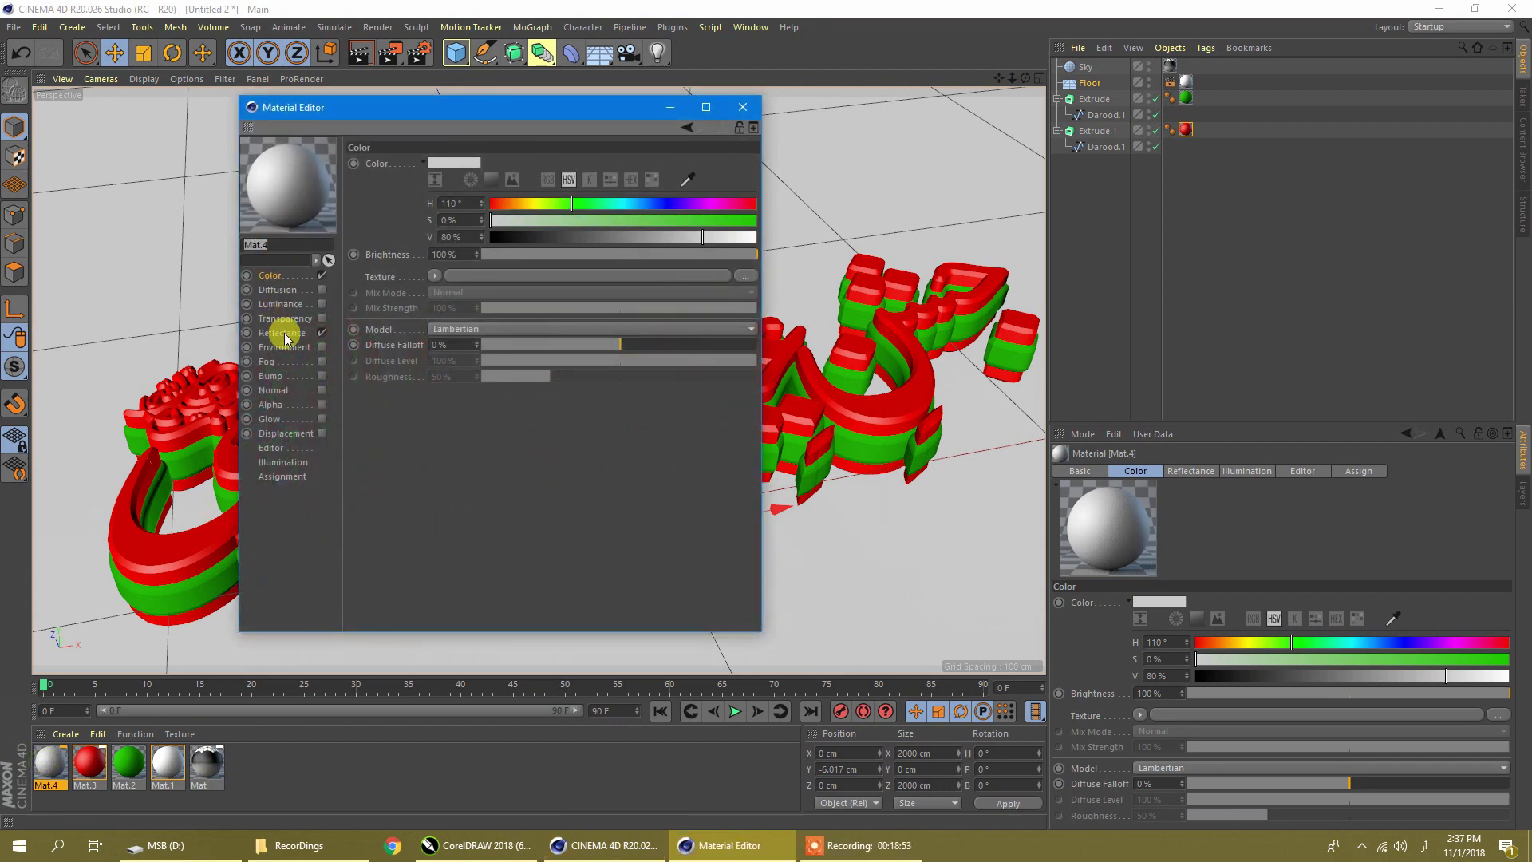
pyautogui.click(283, 334)
pyautogui.click(423, 196)
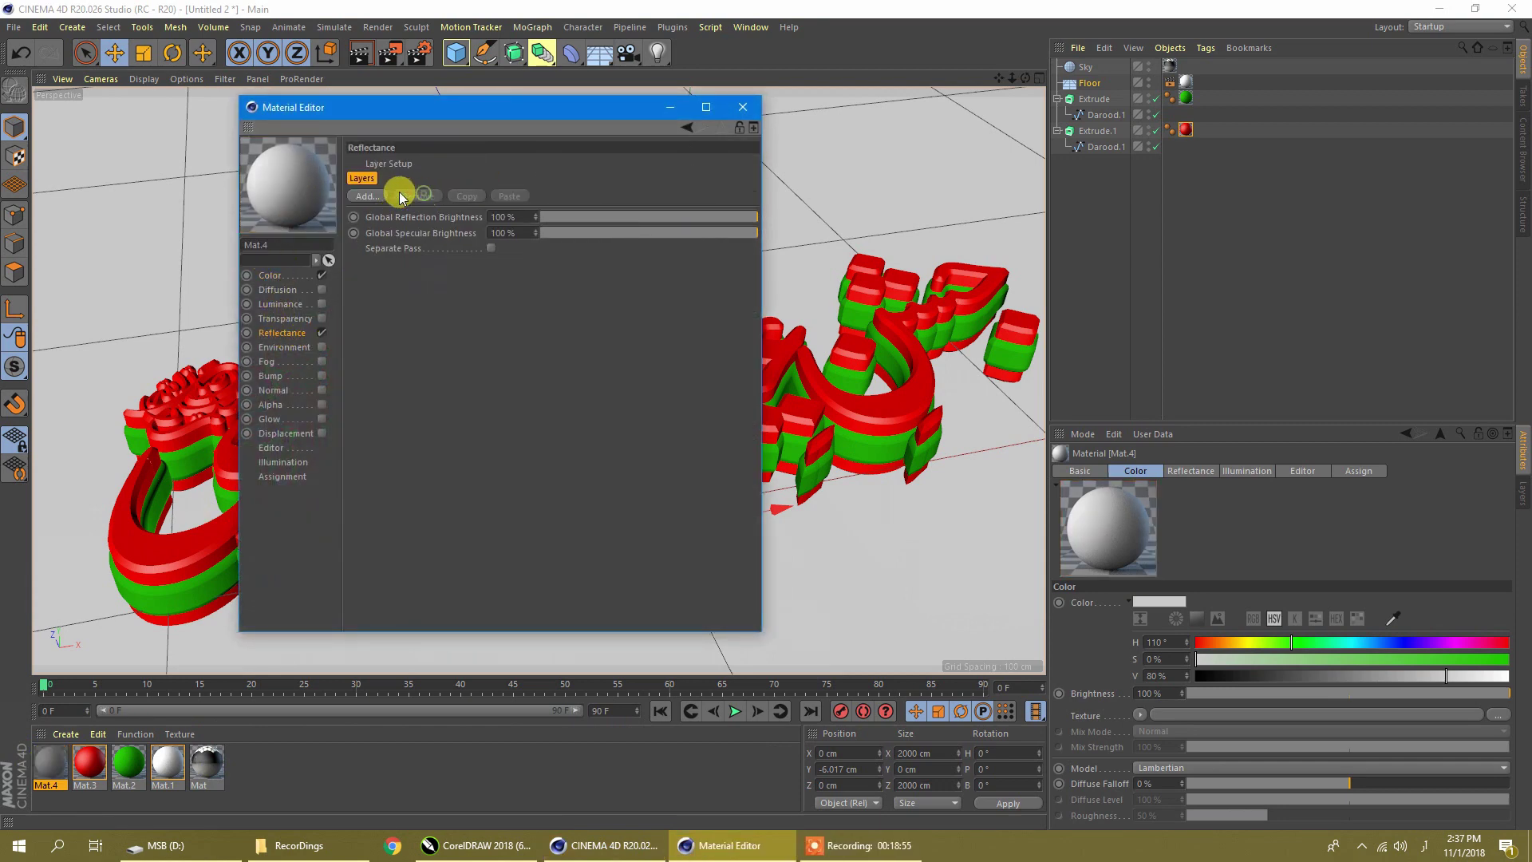
pyautogui.click(367, 196)
pyautogui.click(416, 200)
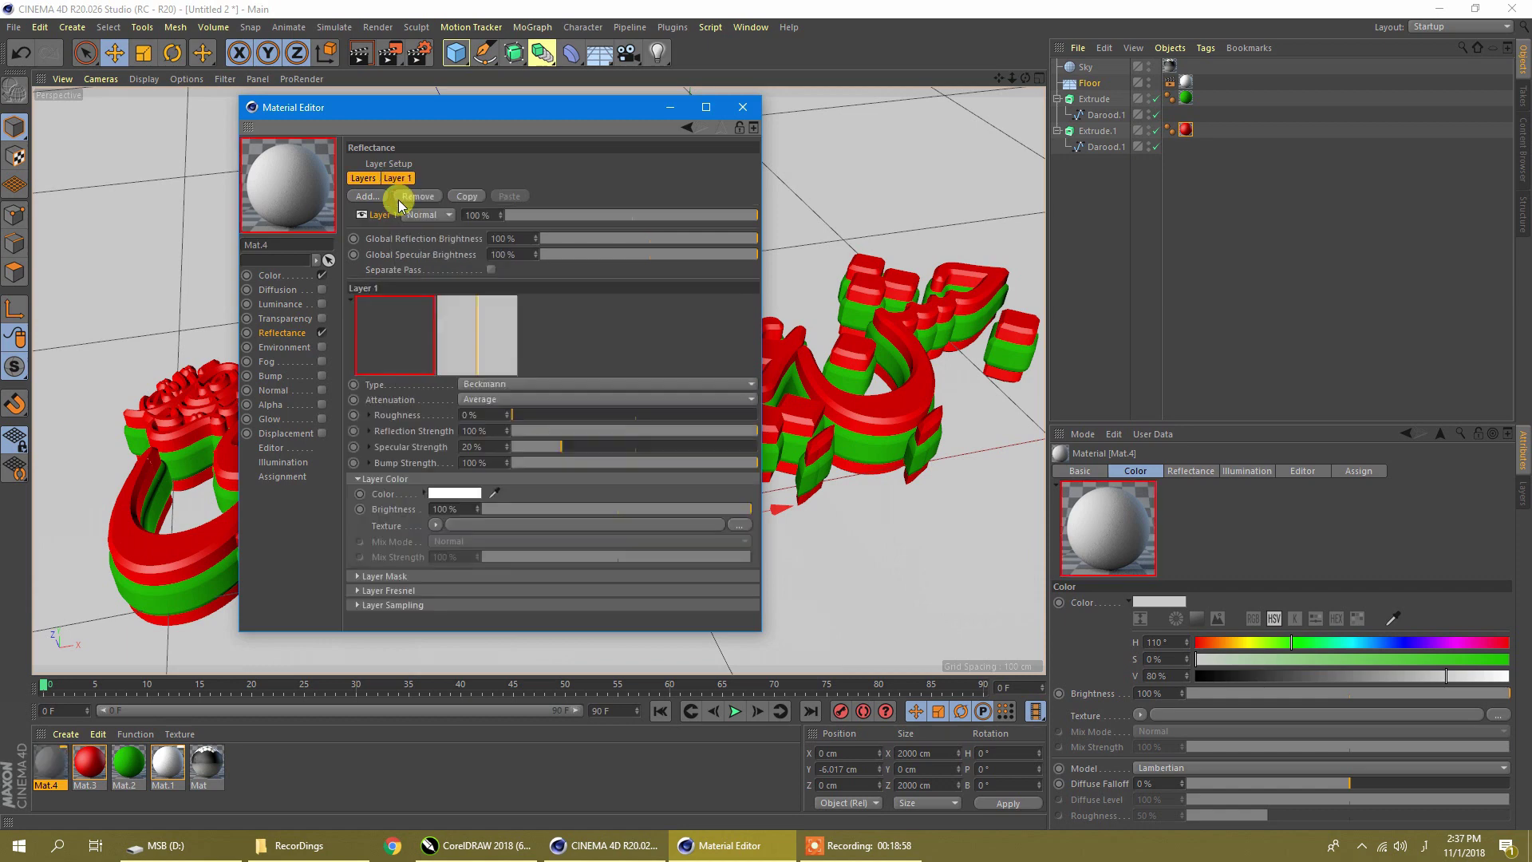
pyautogui.click(724, 509)
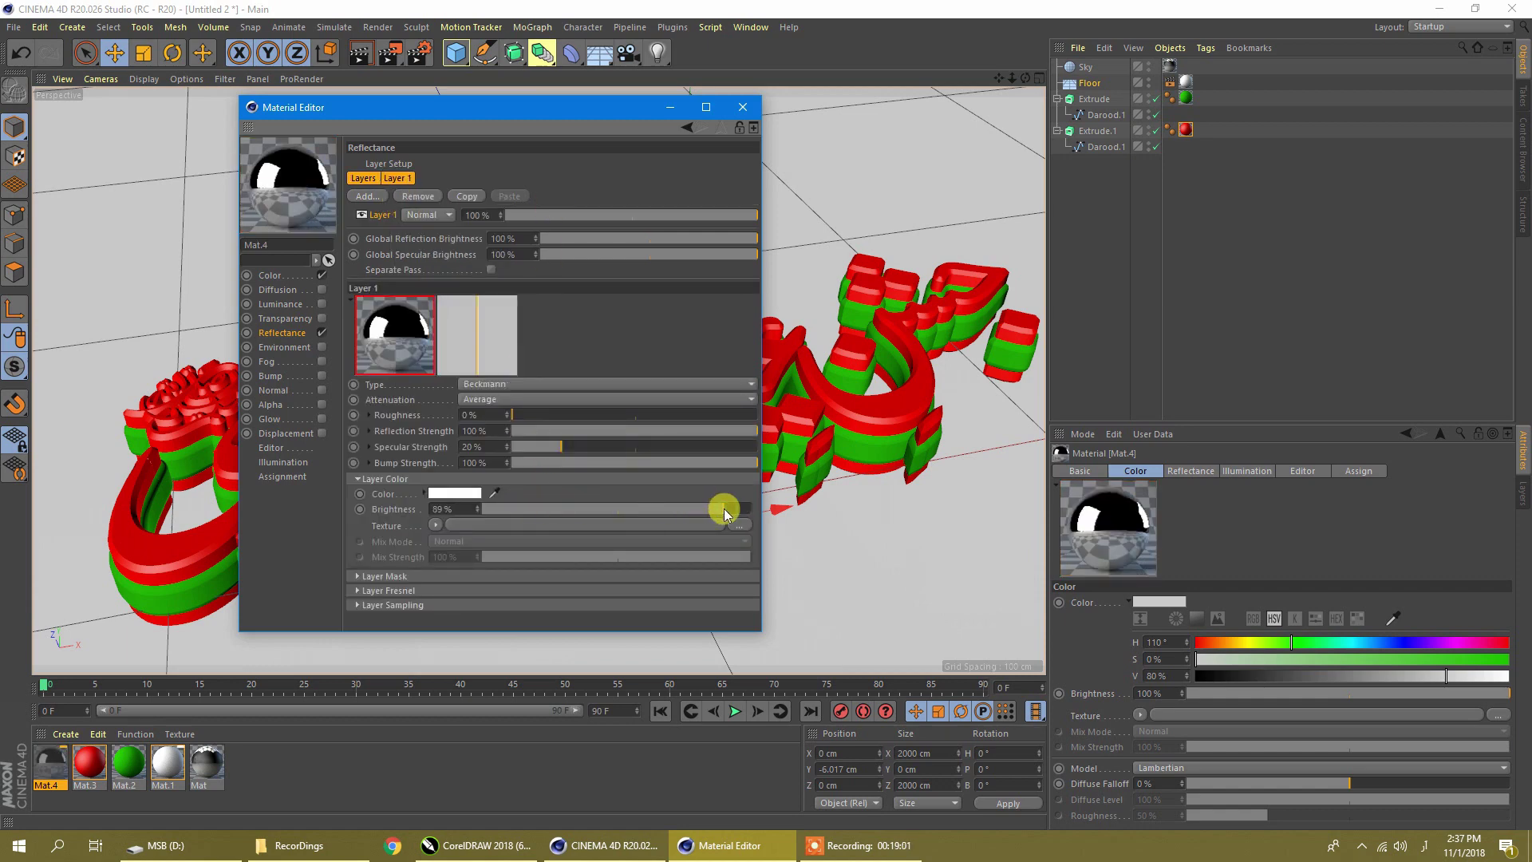
pyautogui.click(743, 108)
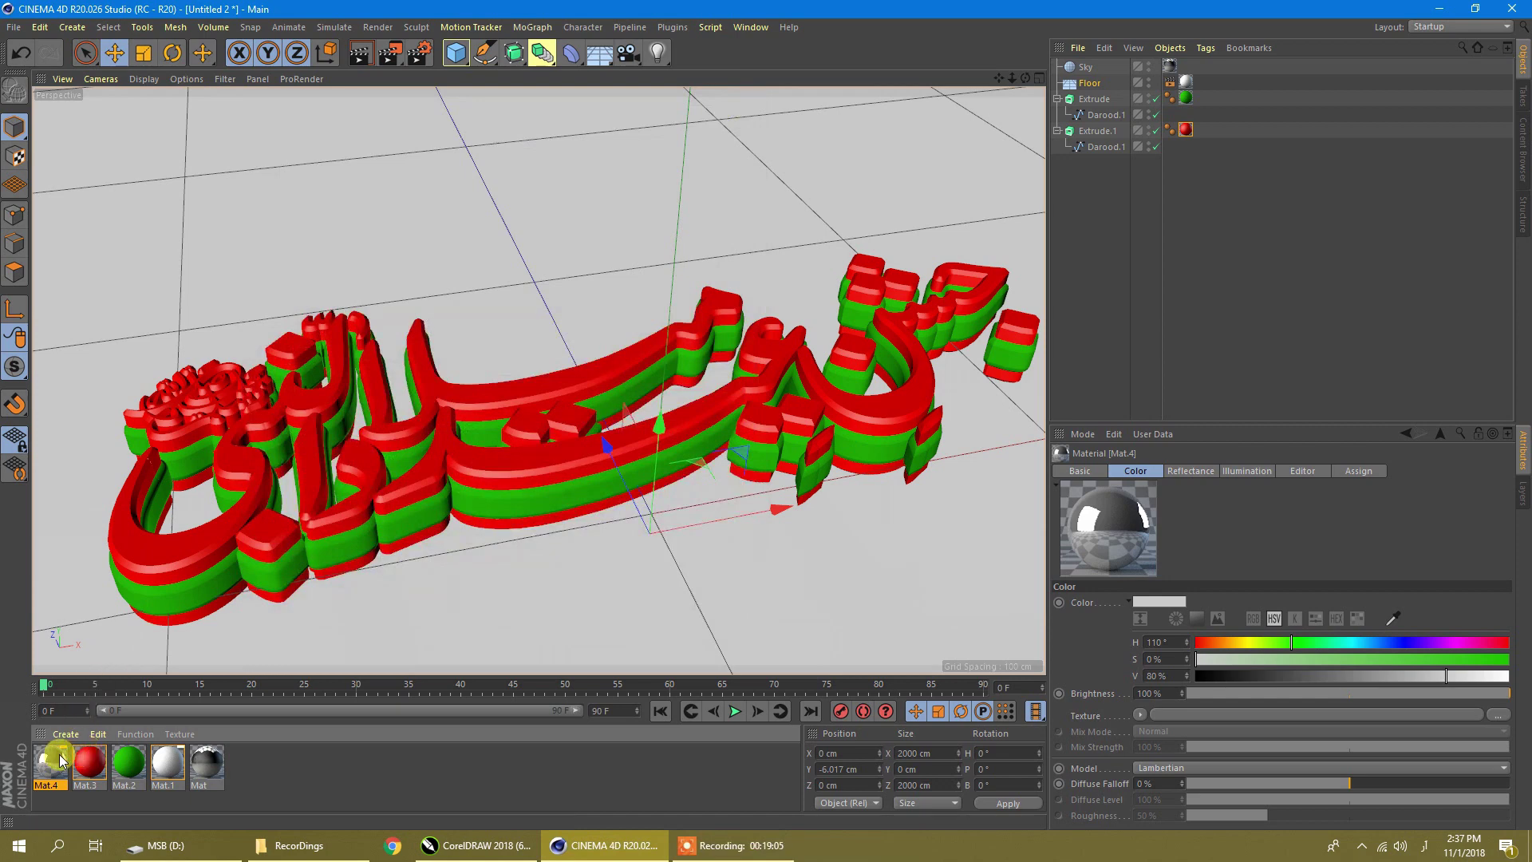
# Apply the reflective Mat.4 to Extrude.1 and restrict its texture tag to selection R1, using the English (United States) keyboard
pyautogui.moveTo(60, 760)
pyautogui.mouseDown()
pyautogui.moveTo(668, 479)
pyautogui.moveTo(1043, 151)
pyautogui.moveTo(1072, 163)
pyautogui.moveTo(1166, 143)
pyautogui.moveTo(1099, 138)
pyautogui.mouseUp()
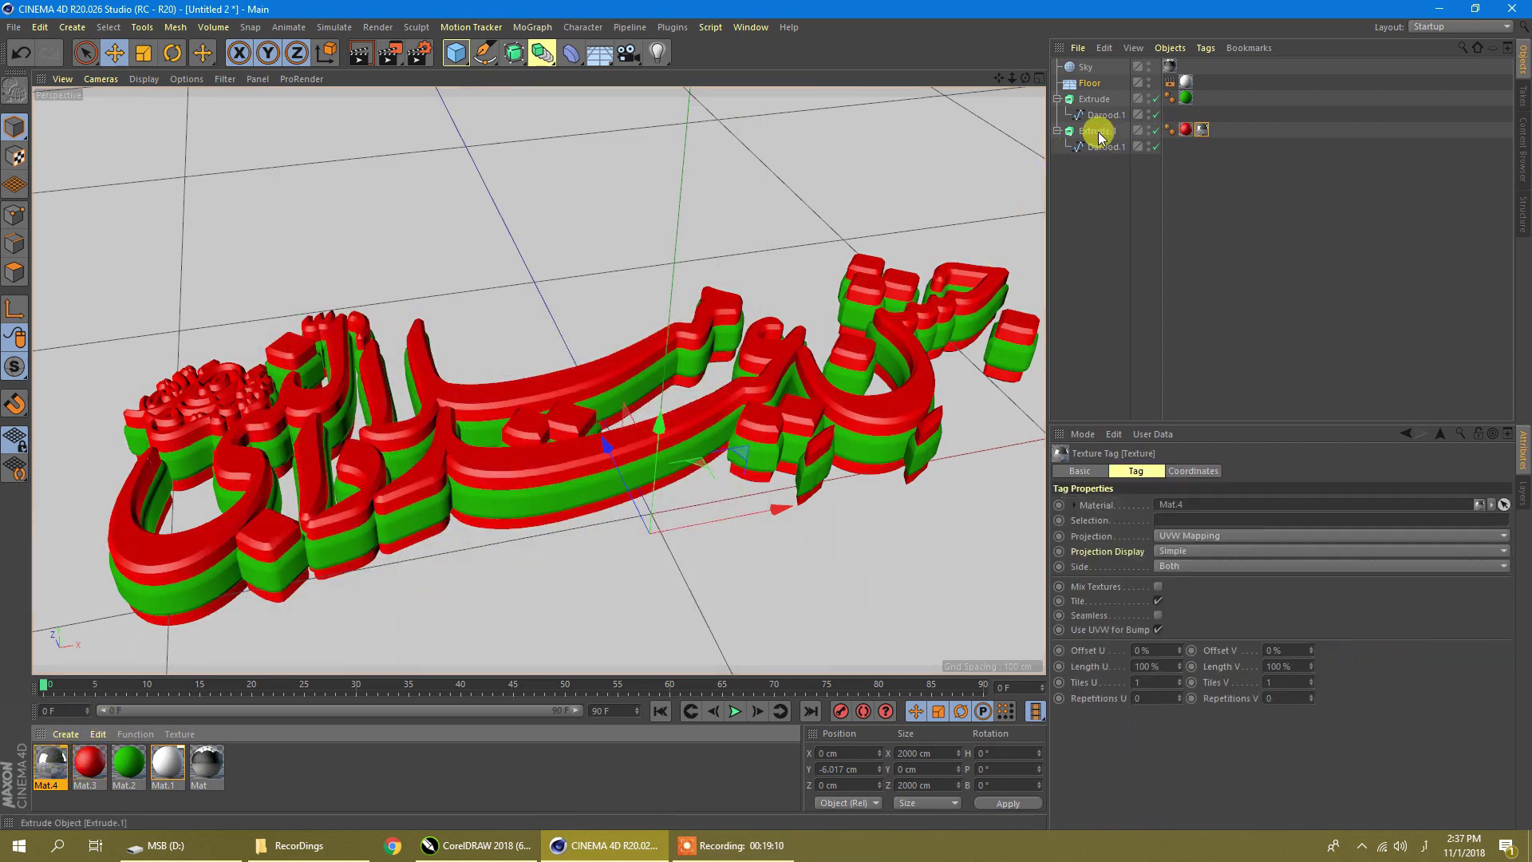
pyautogui.click(1203, 132)
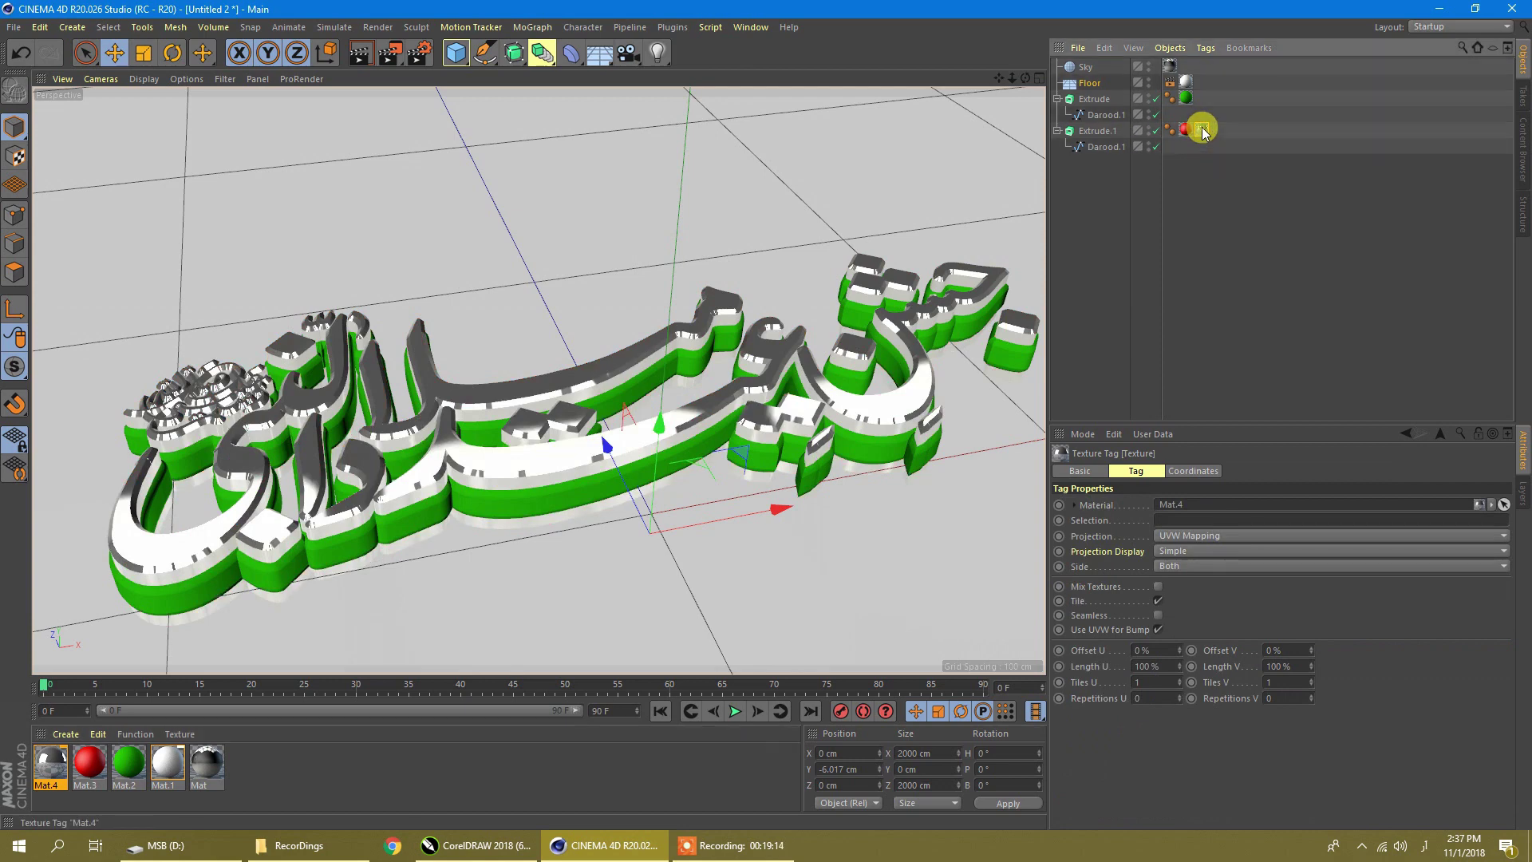
pyautogui.click(1167, 509)
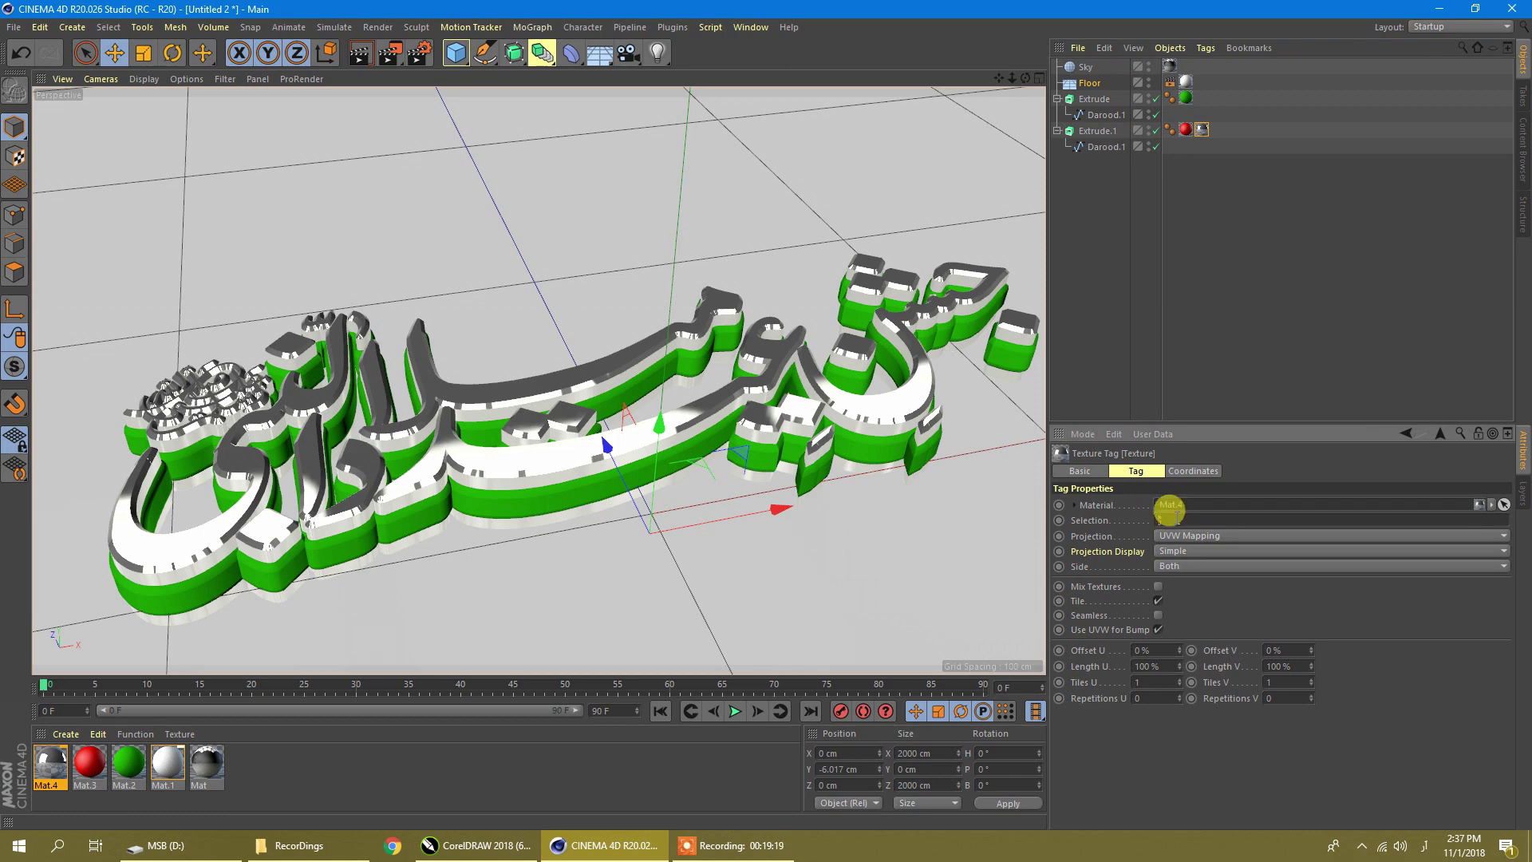
pyautogui.click(1418, 846)
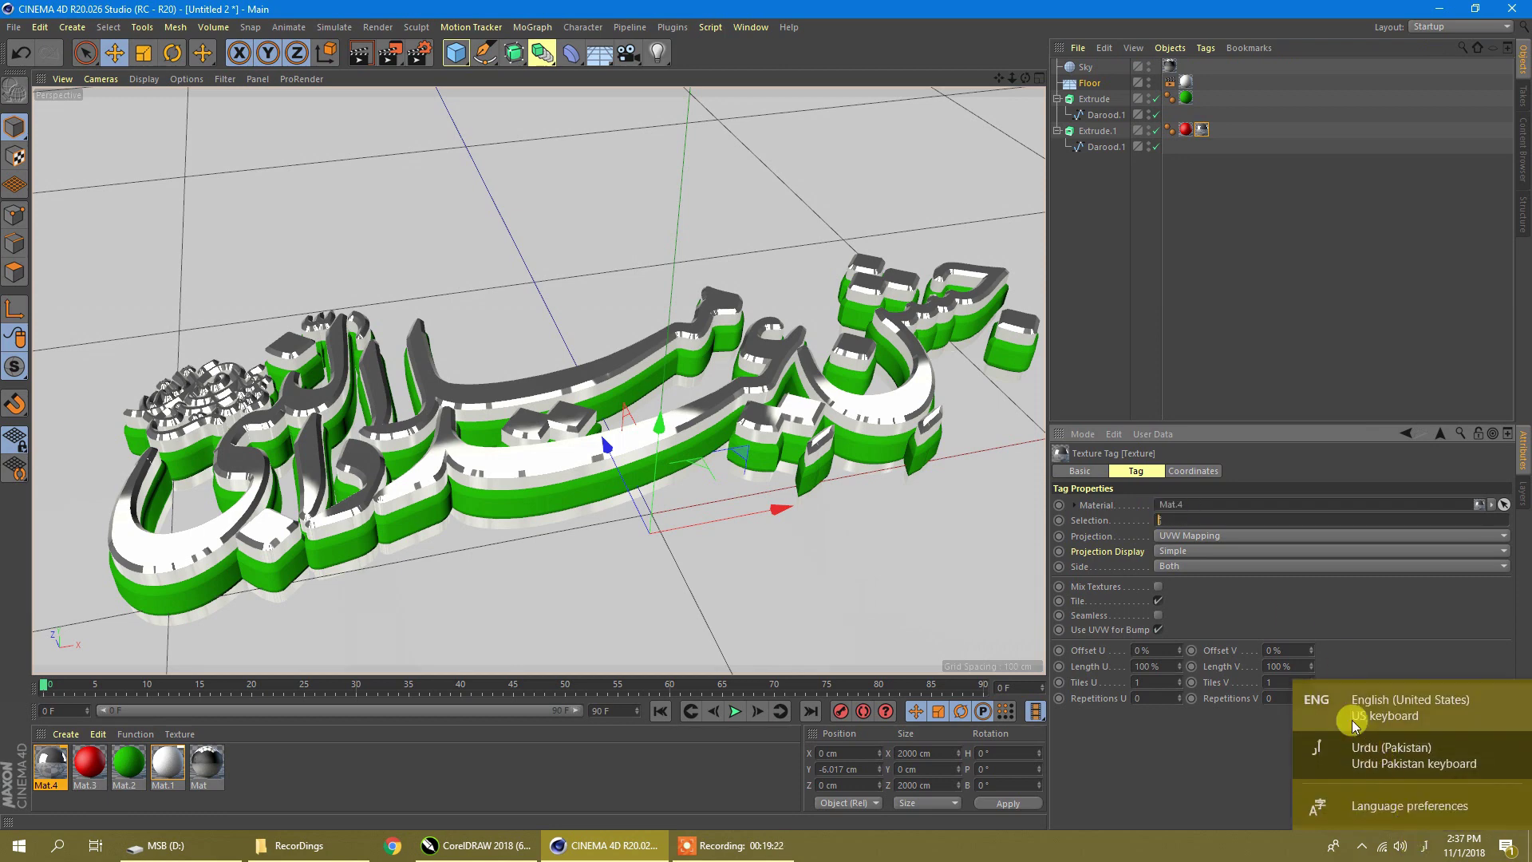
pyautogui.click(1309, 700)
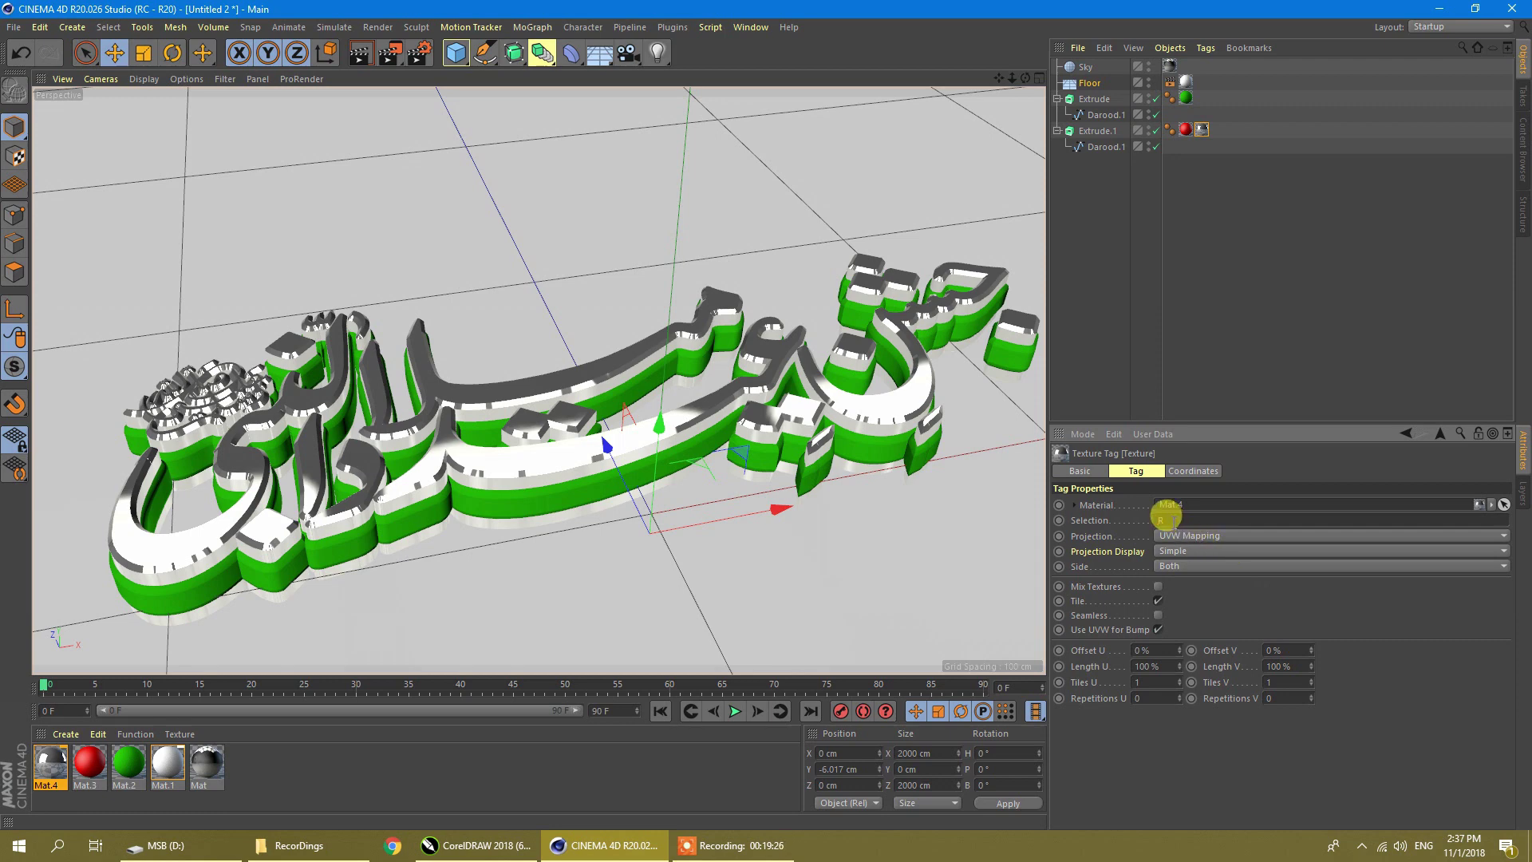
pyautogui.press('Return')
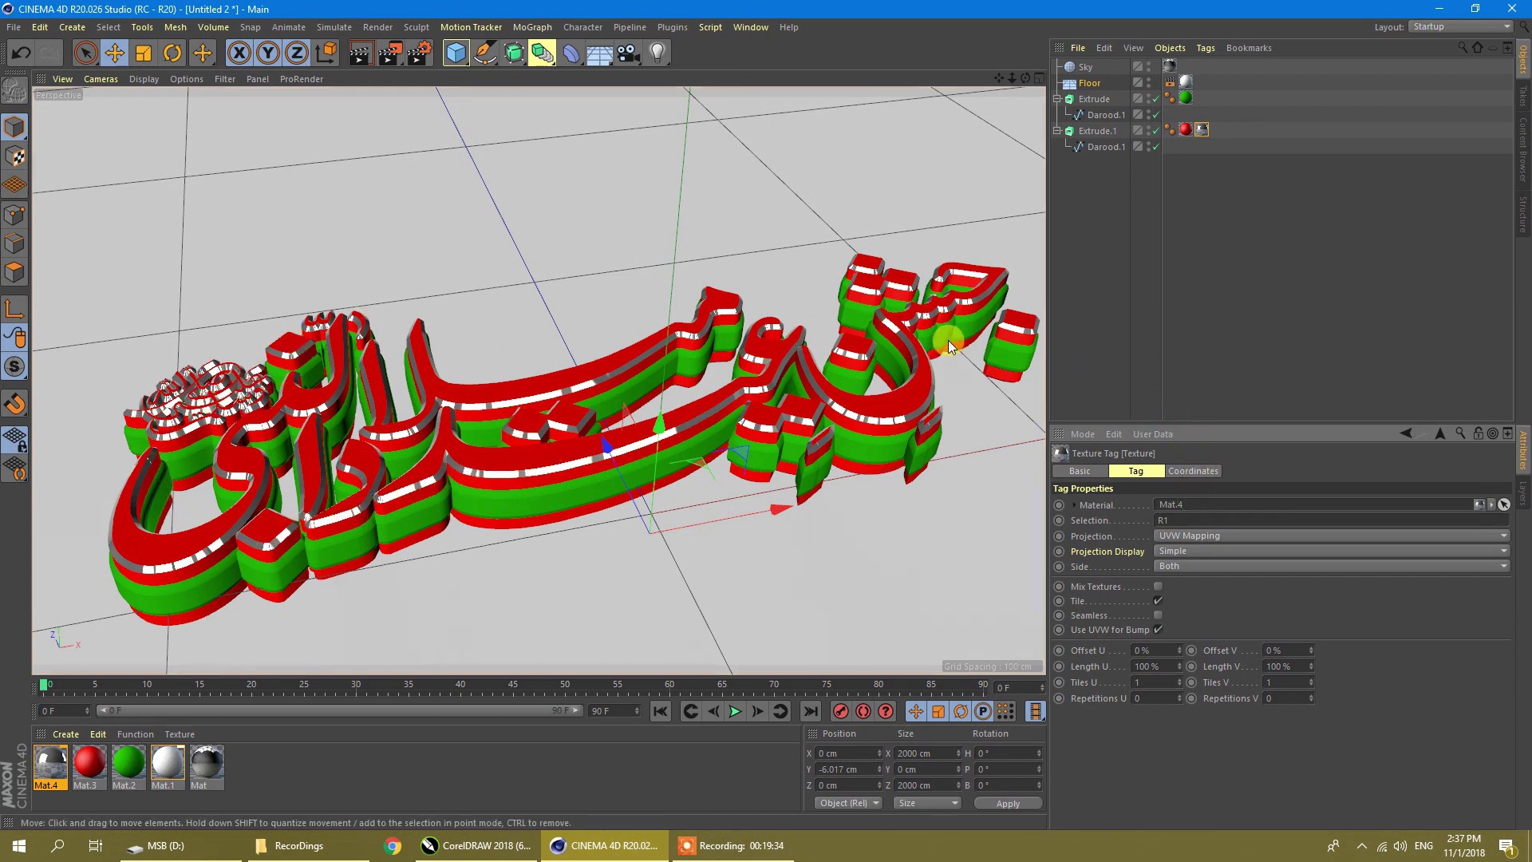
# Set the start and end fillet cap steps of Extrude.1 to 3
pyautogui.click(1091, 131)
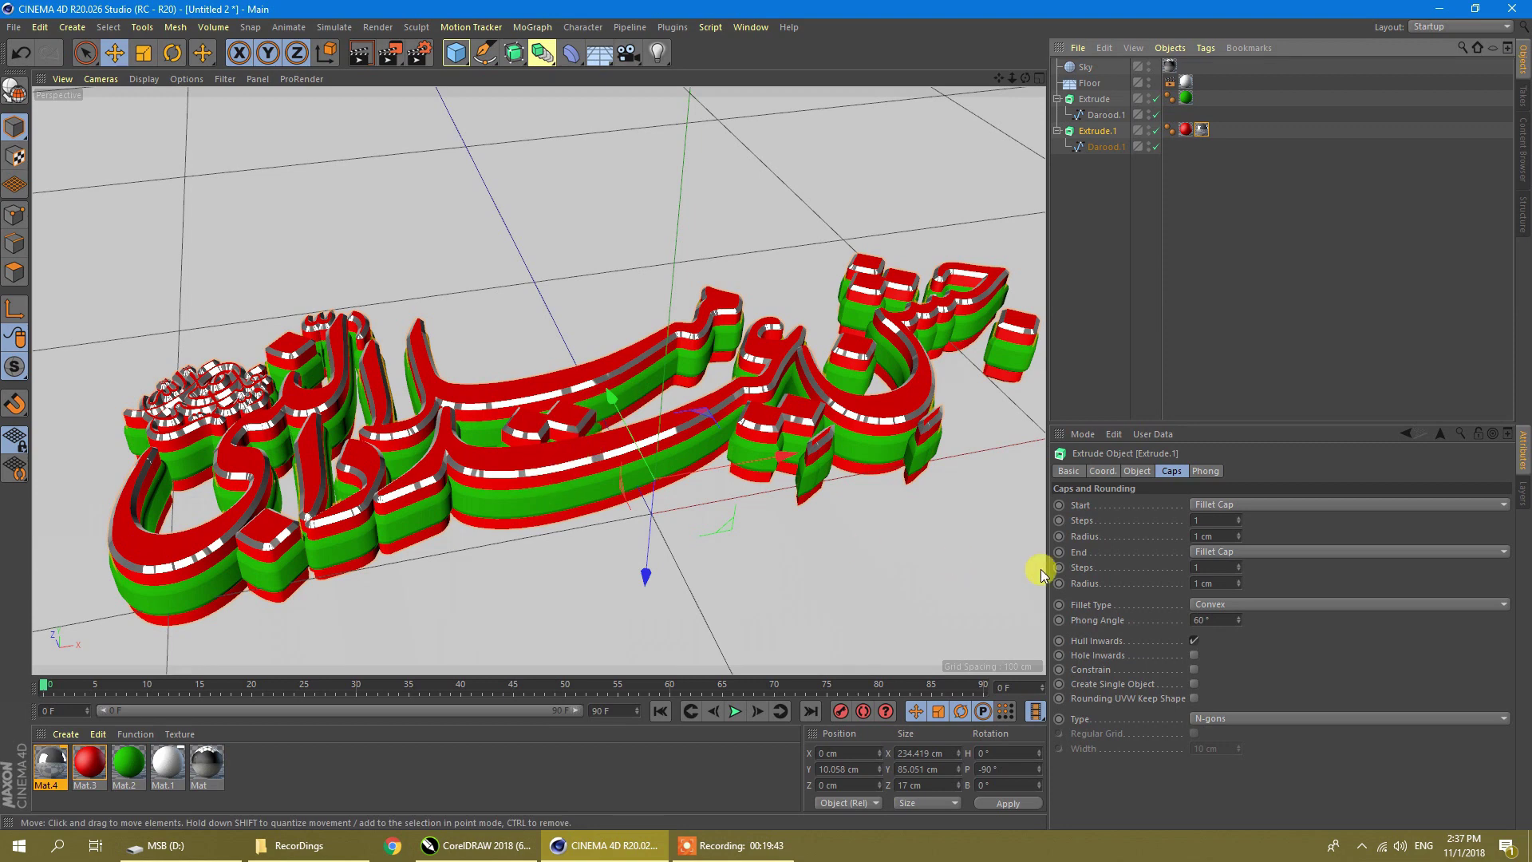
pyautogui.click(1202, 519)
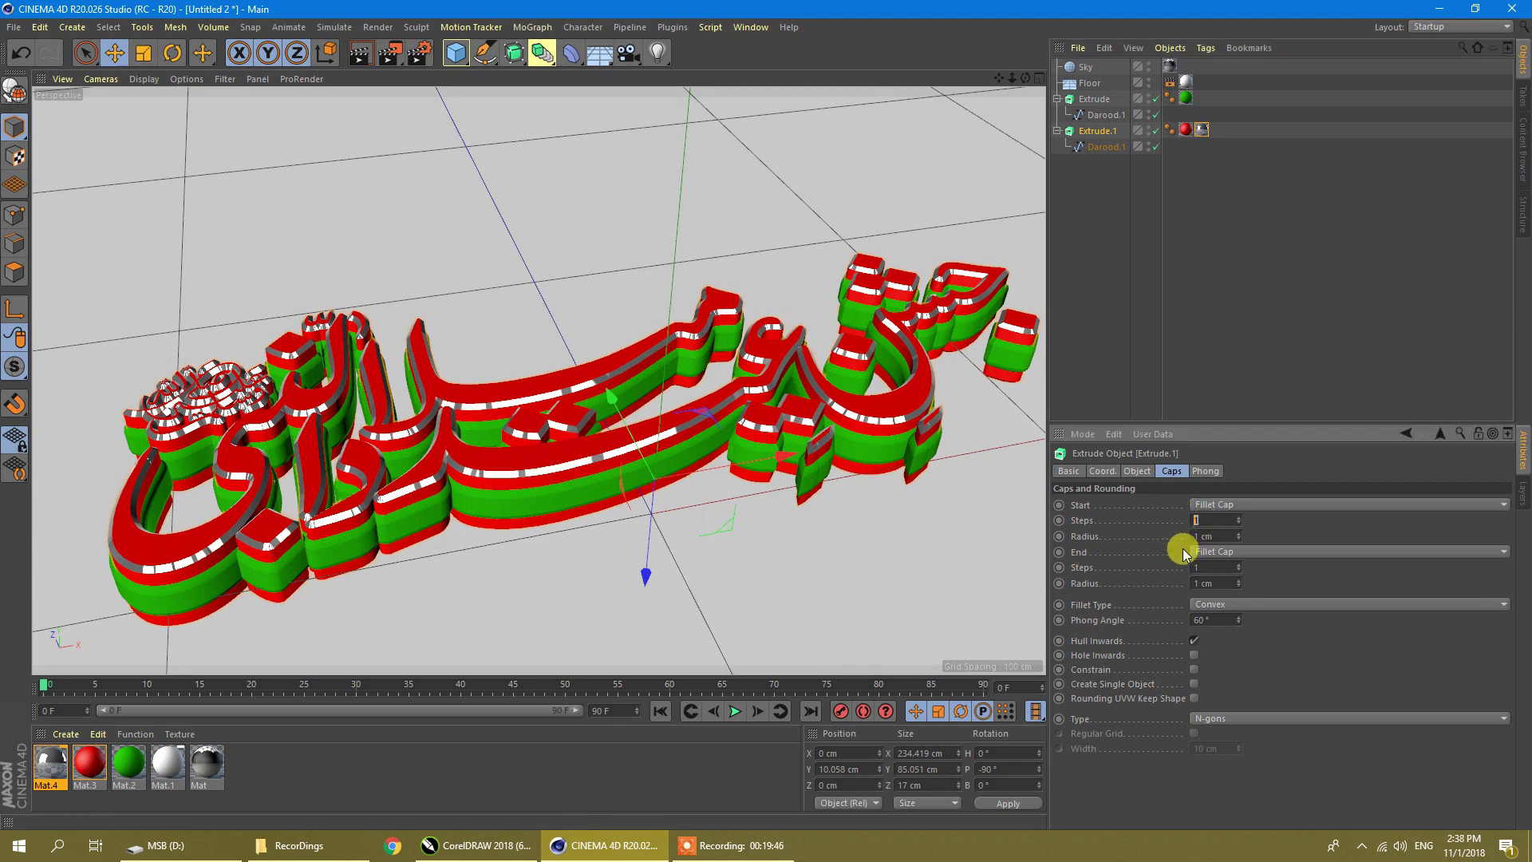
pyautogui.write('3')
pyautogui.moveTo(1200, 566); pyautogui.dragTo(1152, 572)
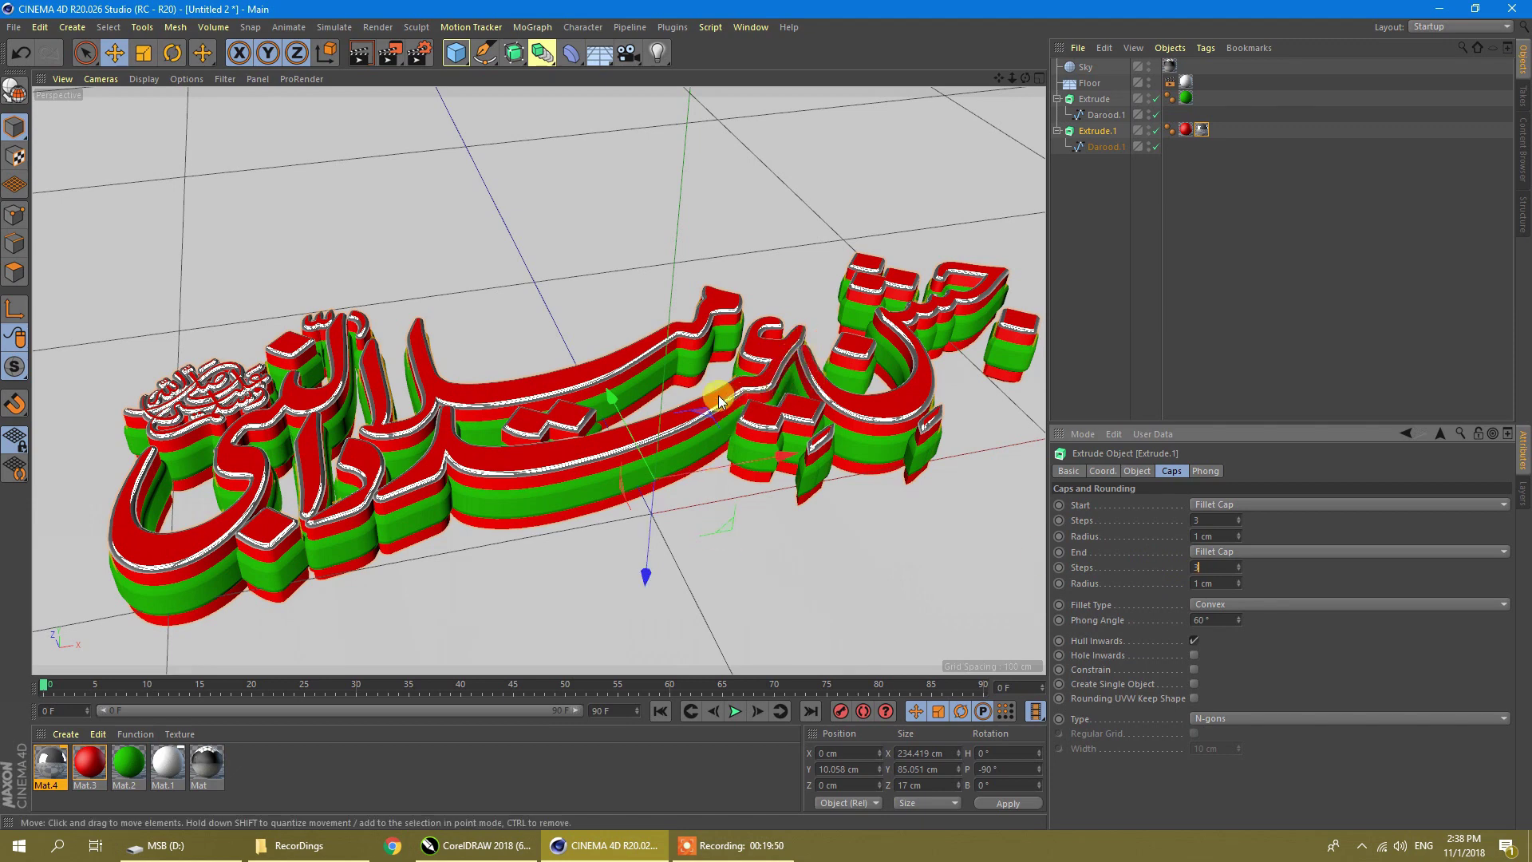
pyautogui.click(423, 572)
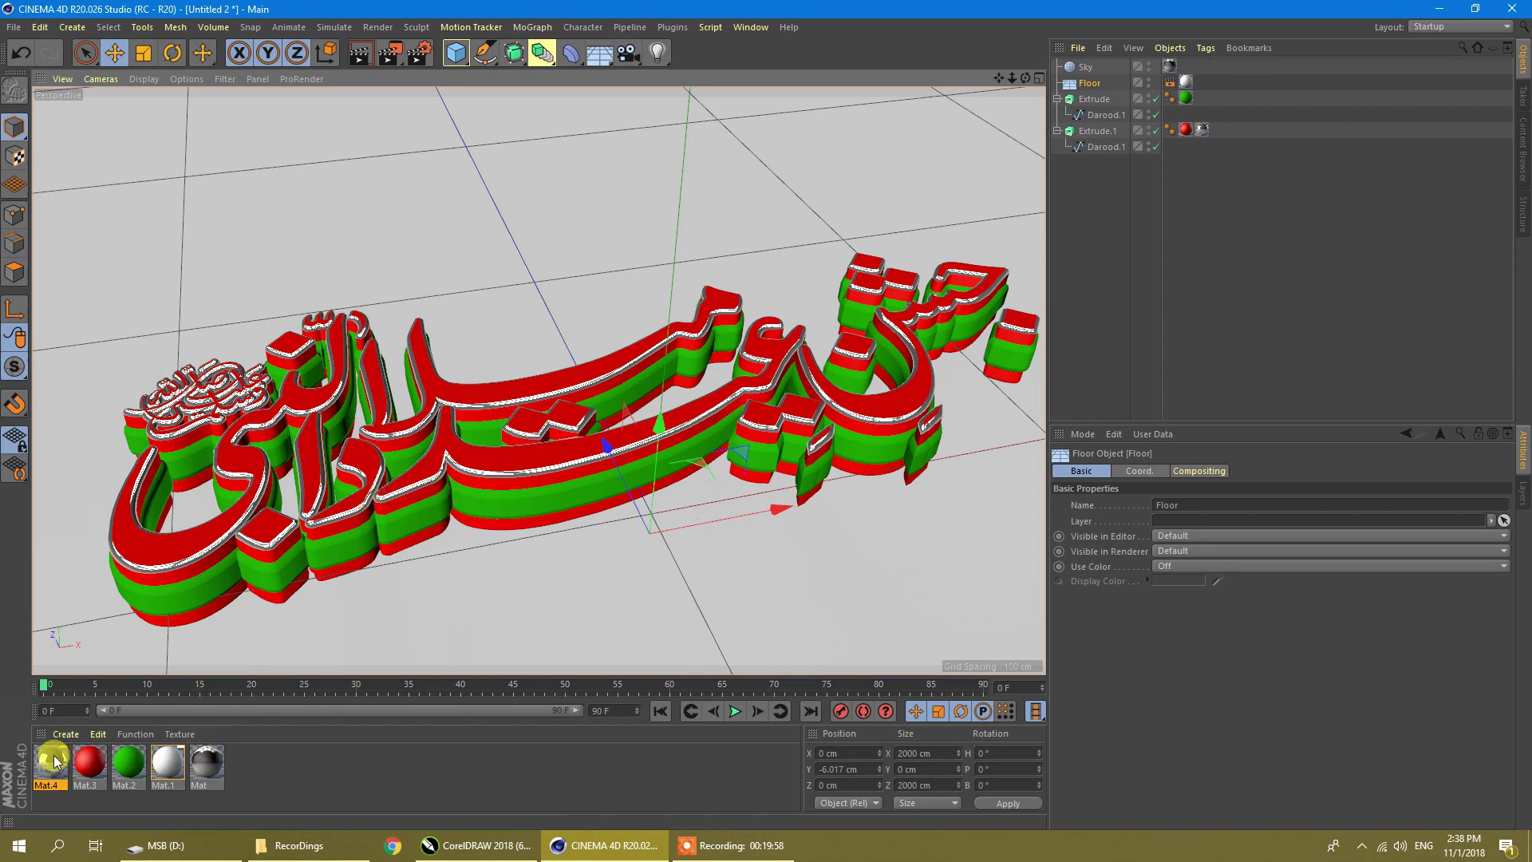
# Apply the reflective Mat.4 to Extrude and restrict its texture tag to selection R1
pyautogui.moveTo(54, 754); pyautogui.dragTo(1099, 104)
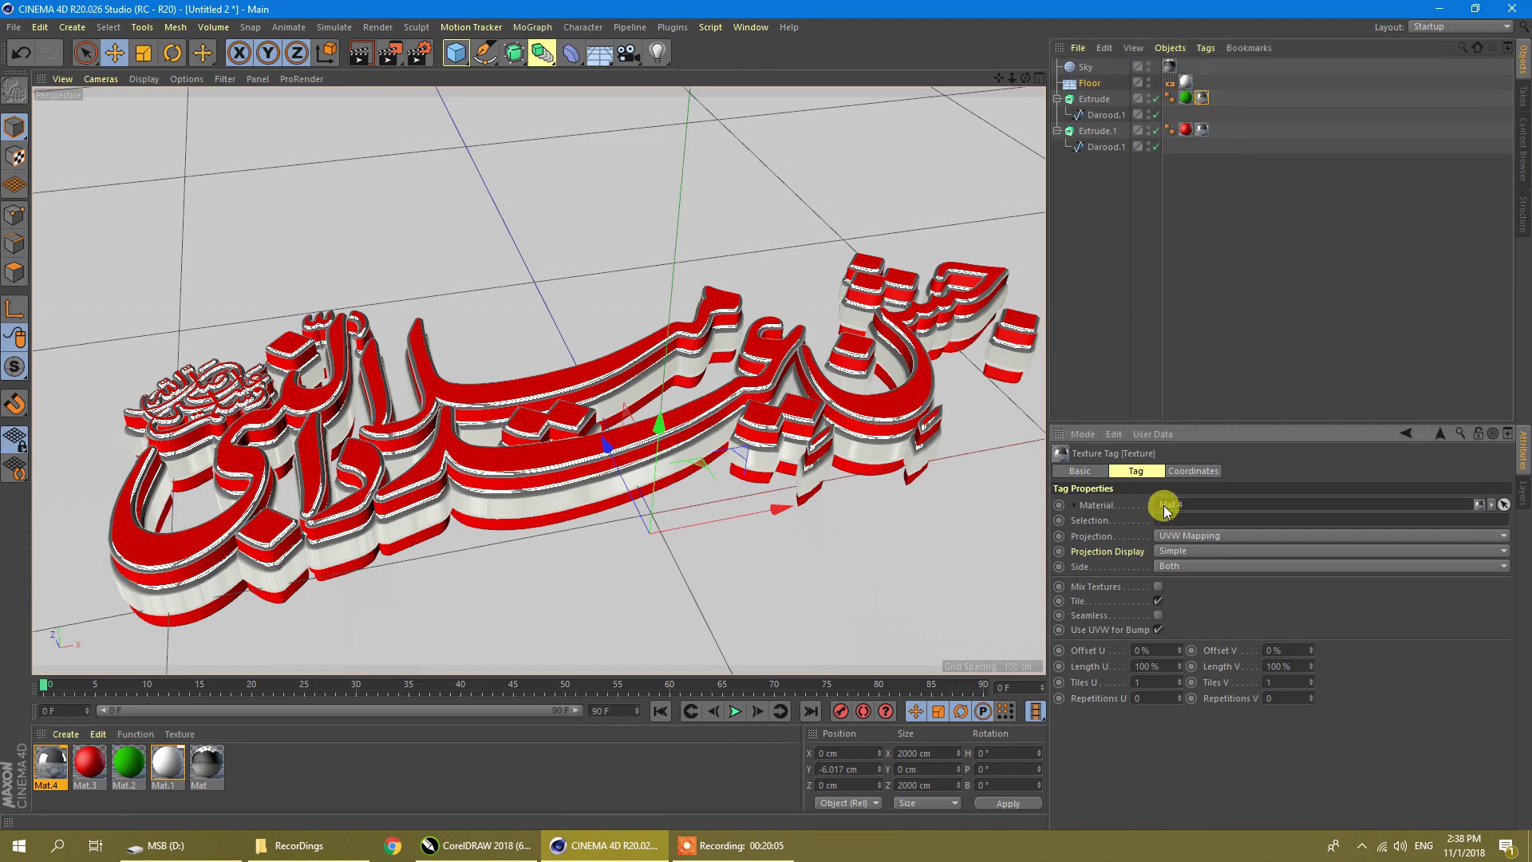
pyautogui.write('R1')
pyautogui.press('Return')
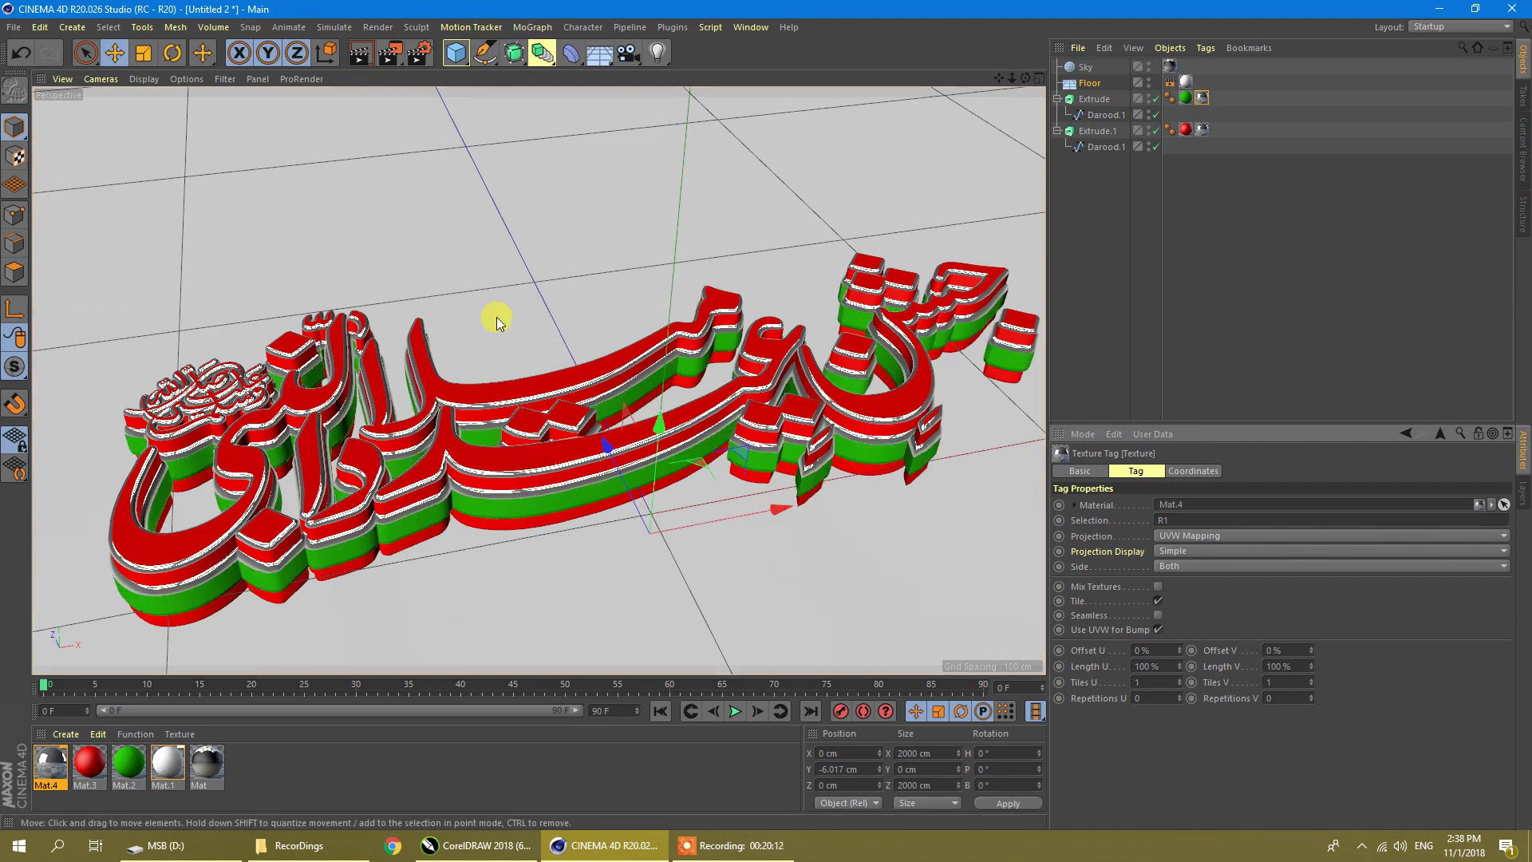
# Set the render's anti-aliasing to Best in the render settings
pyautogui.click(416, 58)
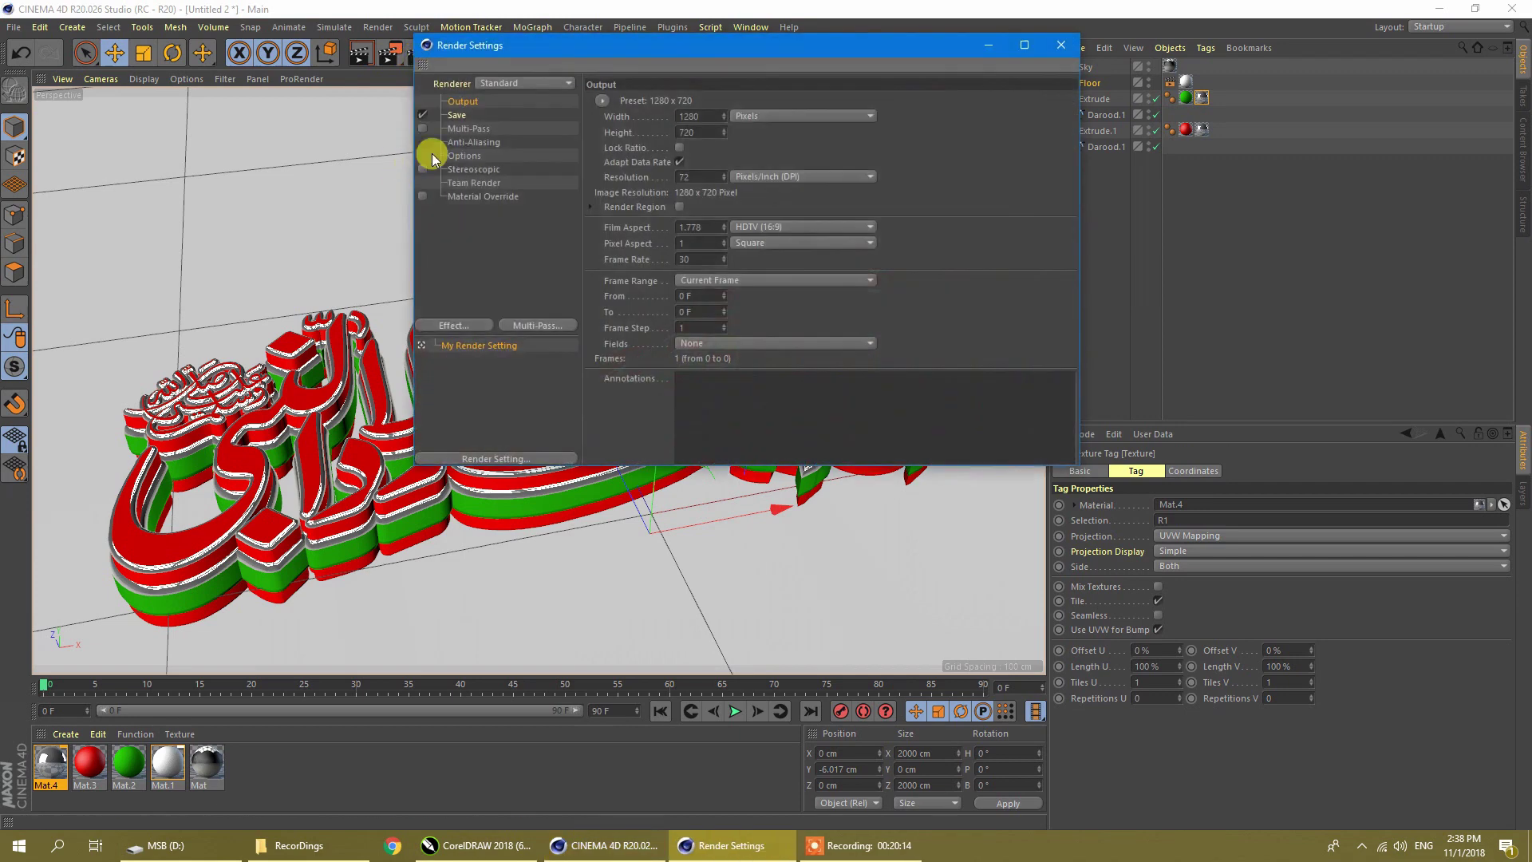
pyautogui.click(466, 115)
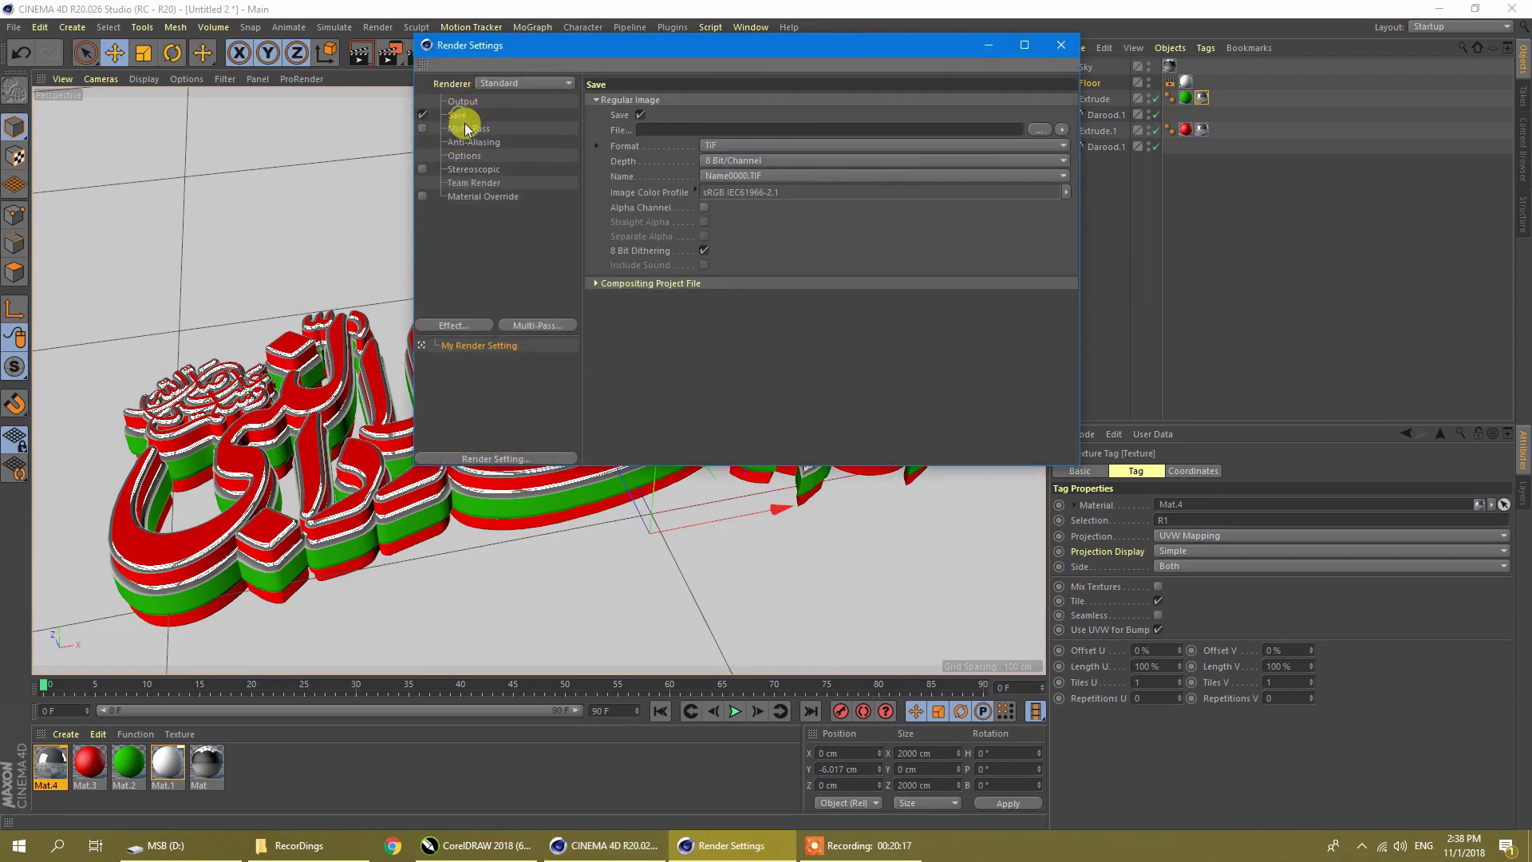
pyautogui.click(468, 128)
pyautogui.click(473, 143)
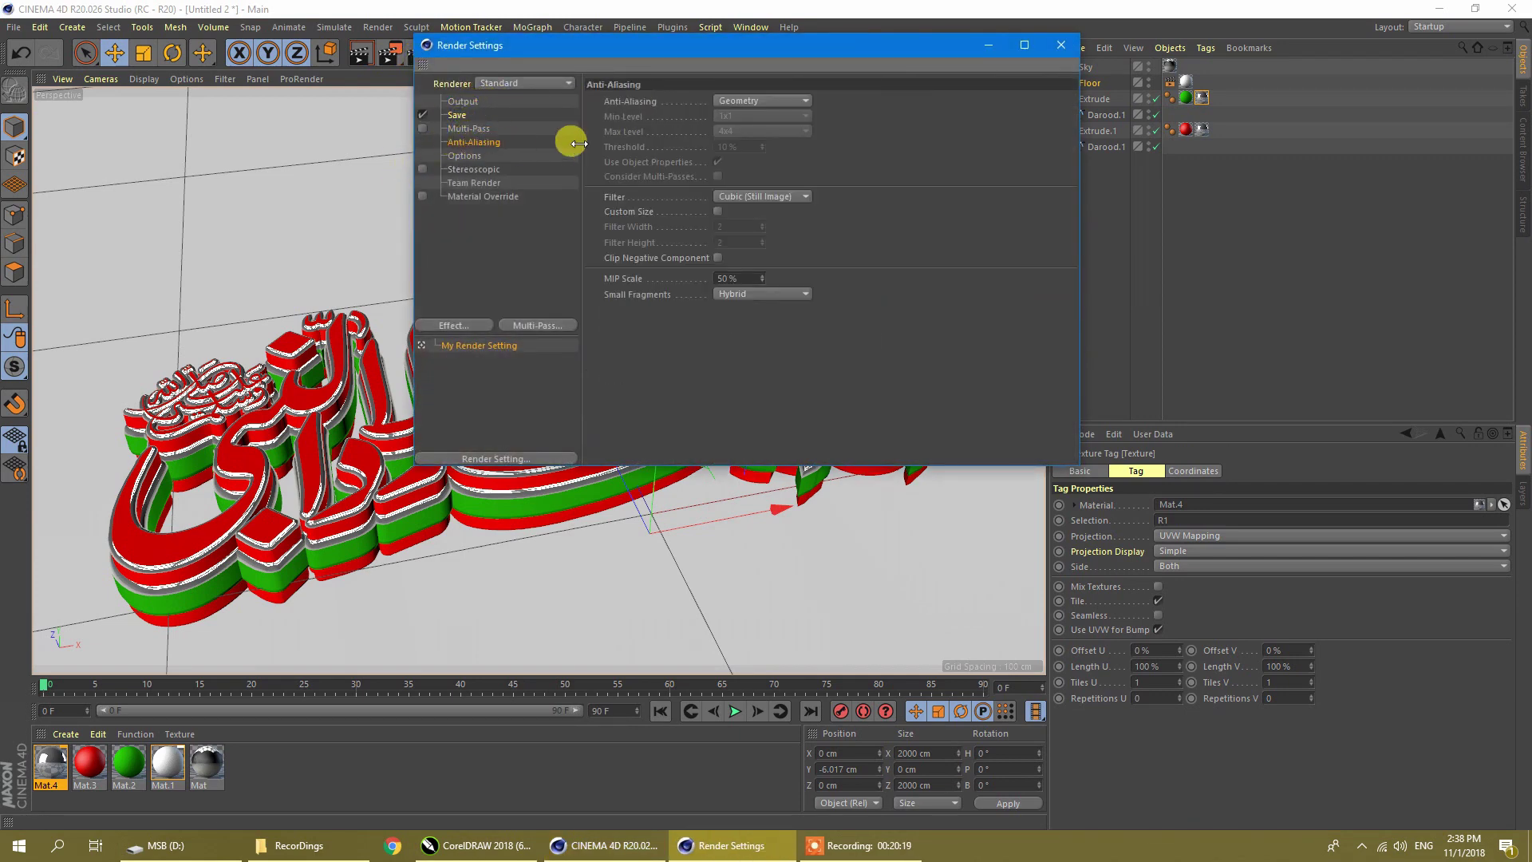
pyautogui.click(746, 101)
pyautogui.click(726, 148)
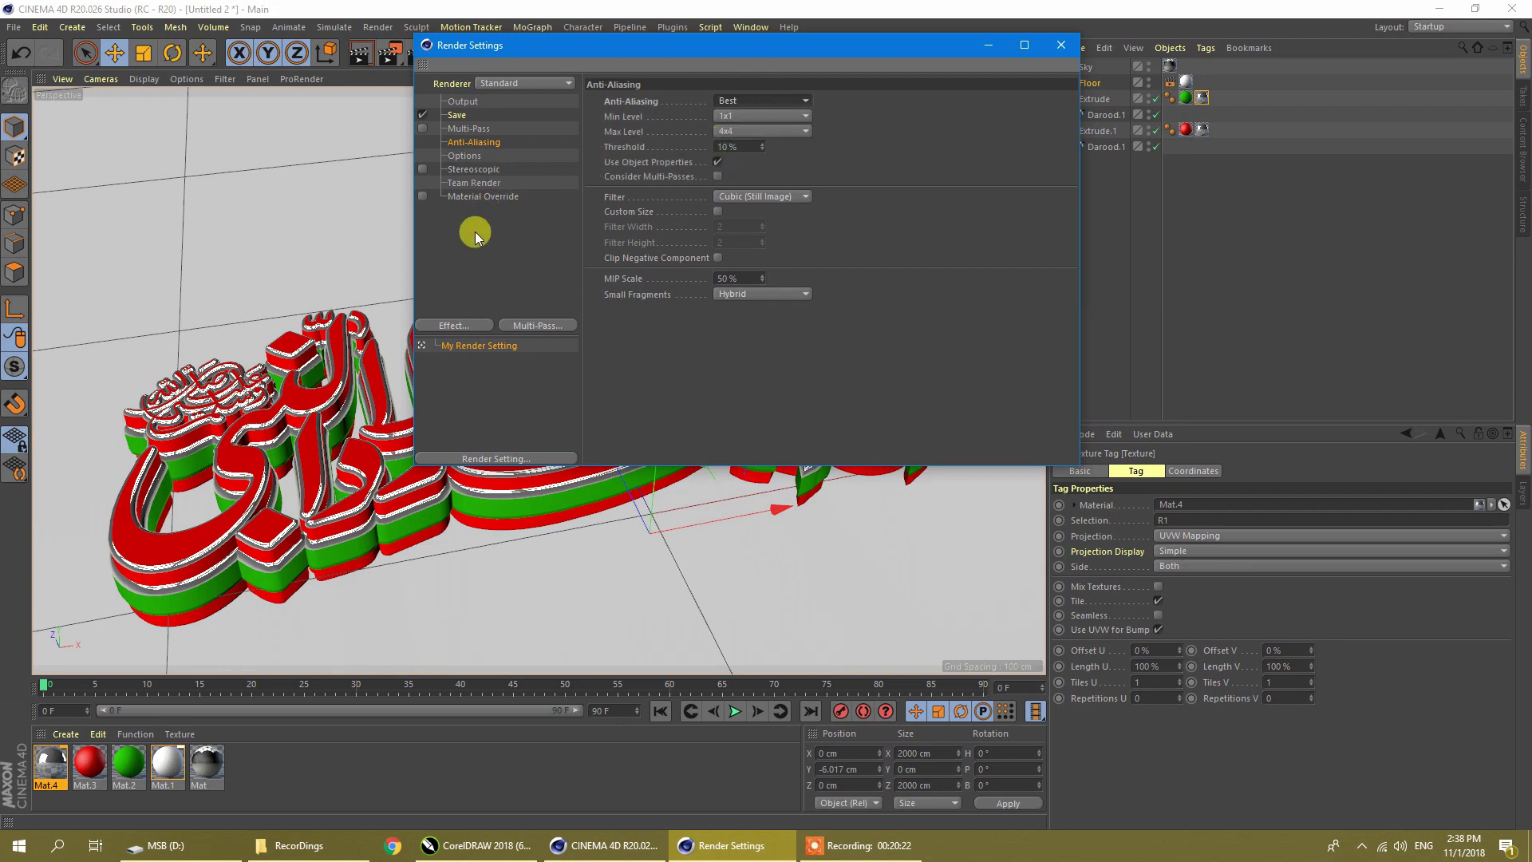
# Add the Ambient Occlusion and Global Illumination effects to the render settings
pyautogui.rightClick(477, 233)
pyautogui.click(500, 339)
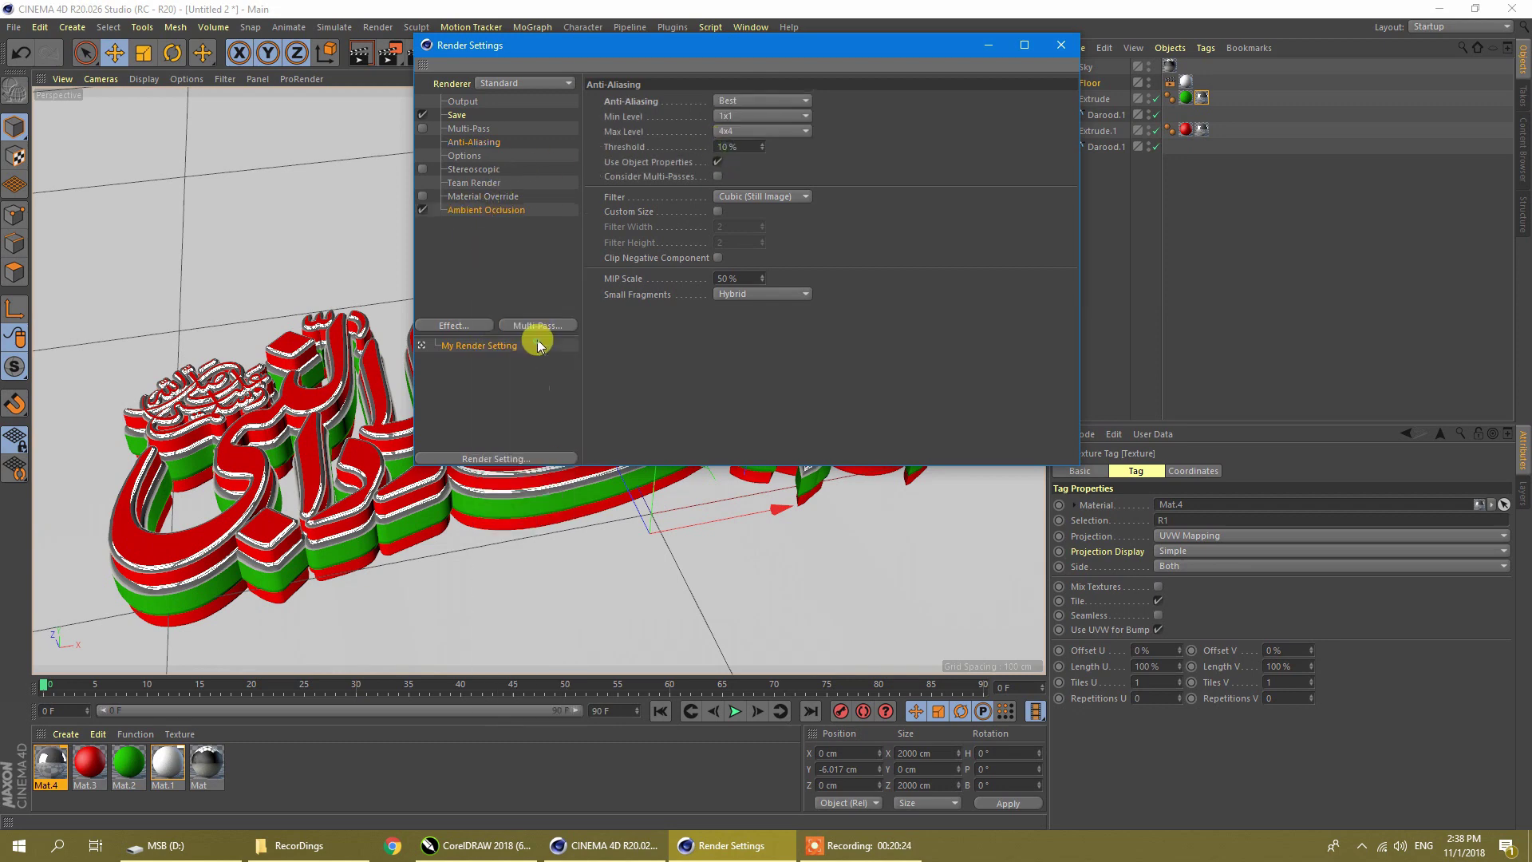
pyautogui.rightClick(472, 244)
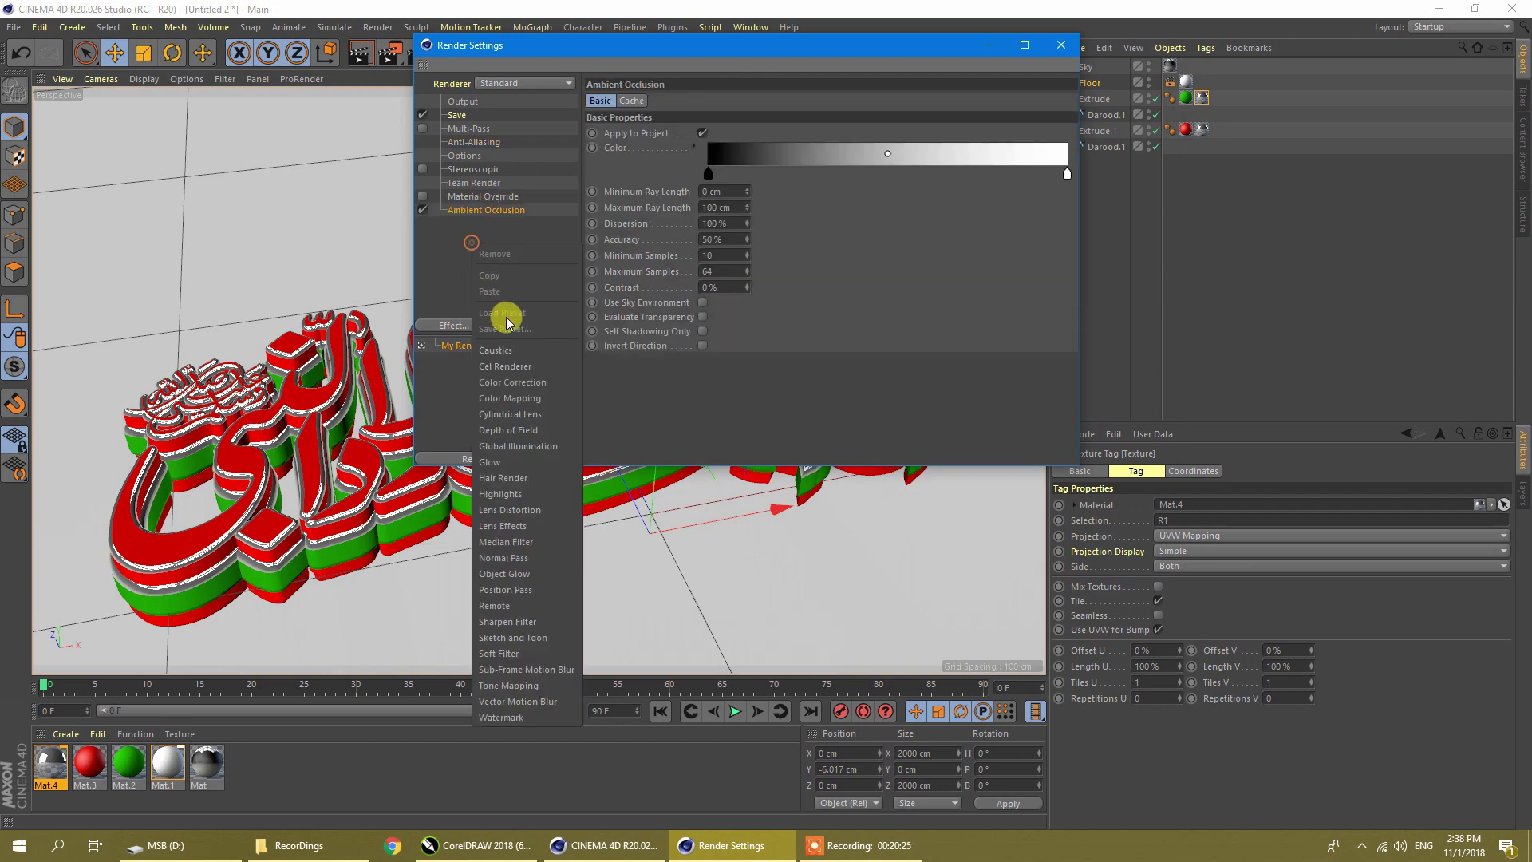
pyautogui.click(510, 446)
# Set the render output to the HDV/HDTV 720 29.97 film/video preset and close the render settings
pyautogui.click(461, 101)
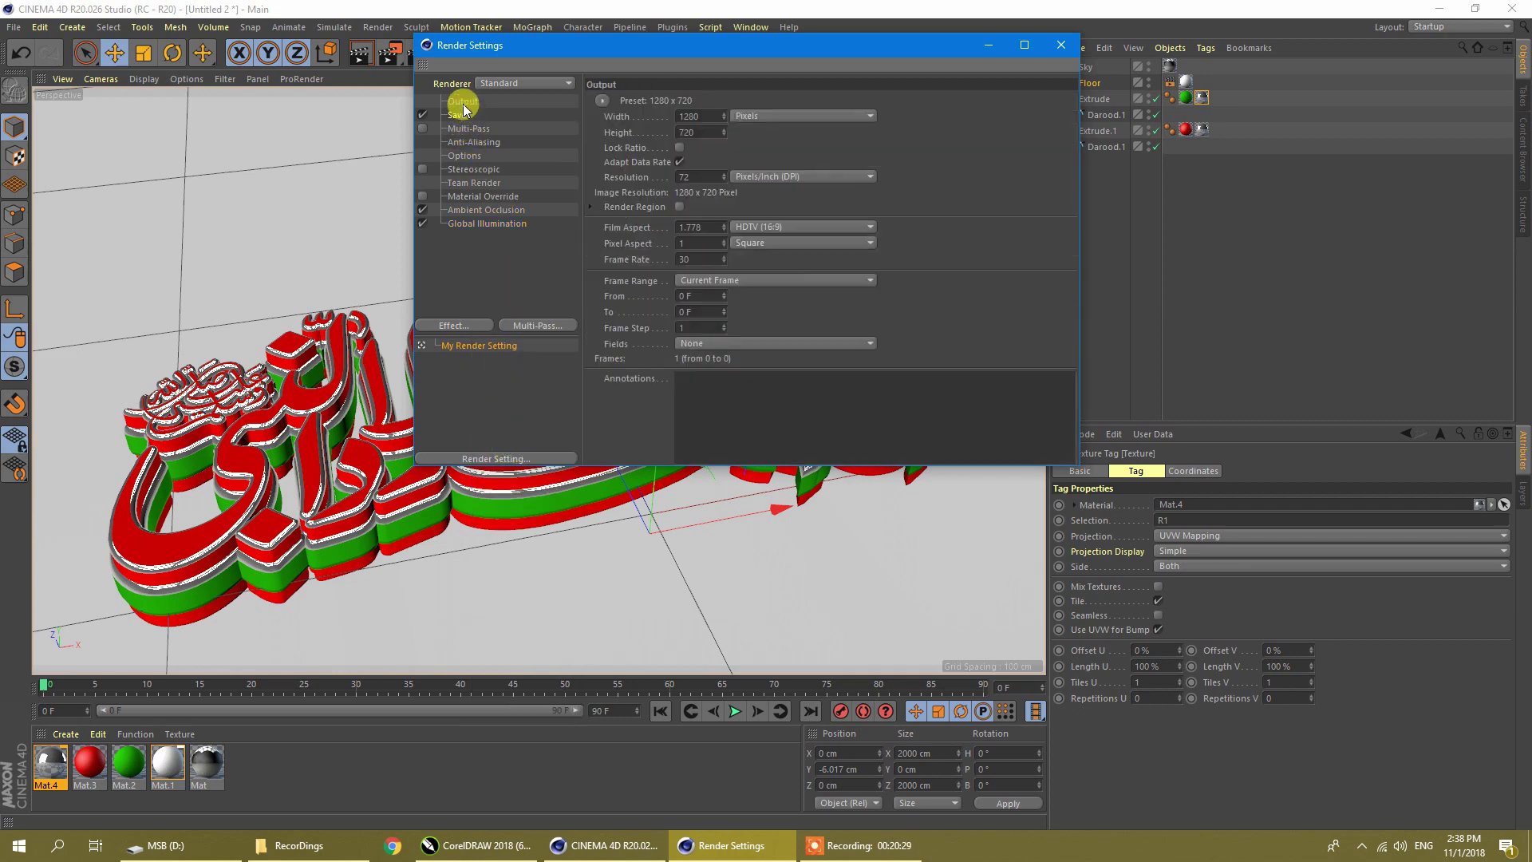
pyautogui.click(602, 100)
pyautogui.moveTo(638, 181)
pyautogui.moveTo(632, 148)
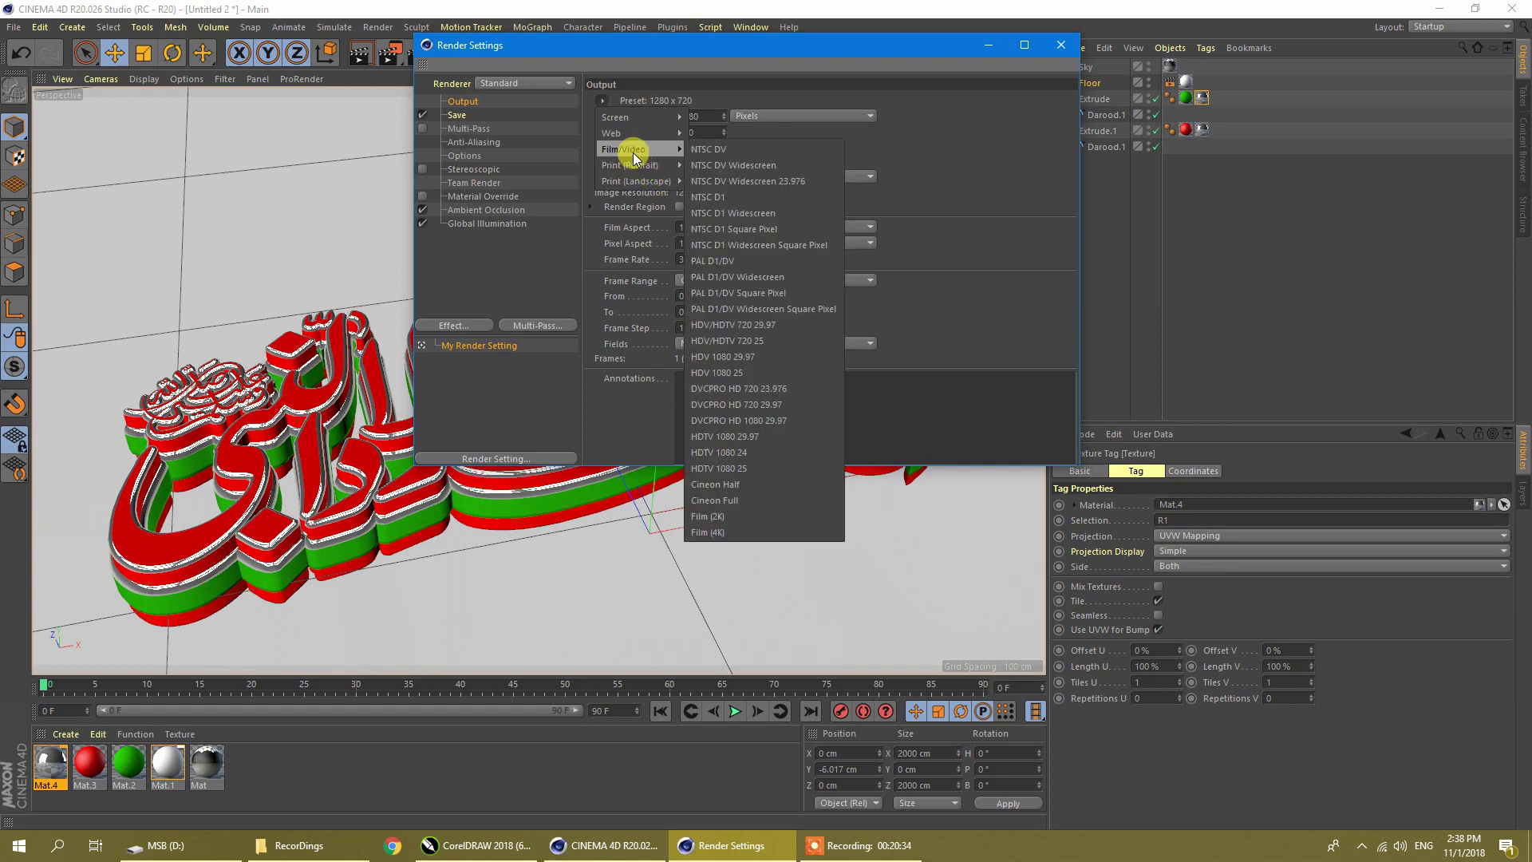
pyautogui.click(769, 327)
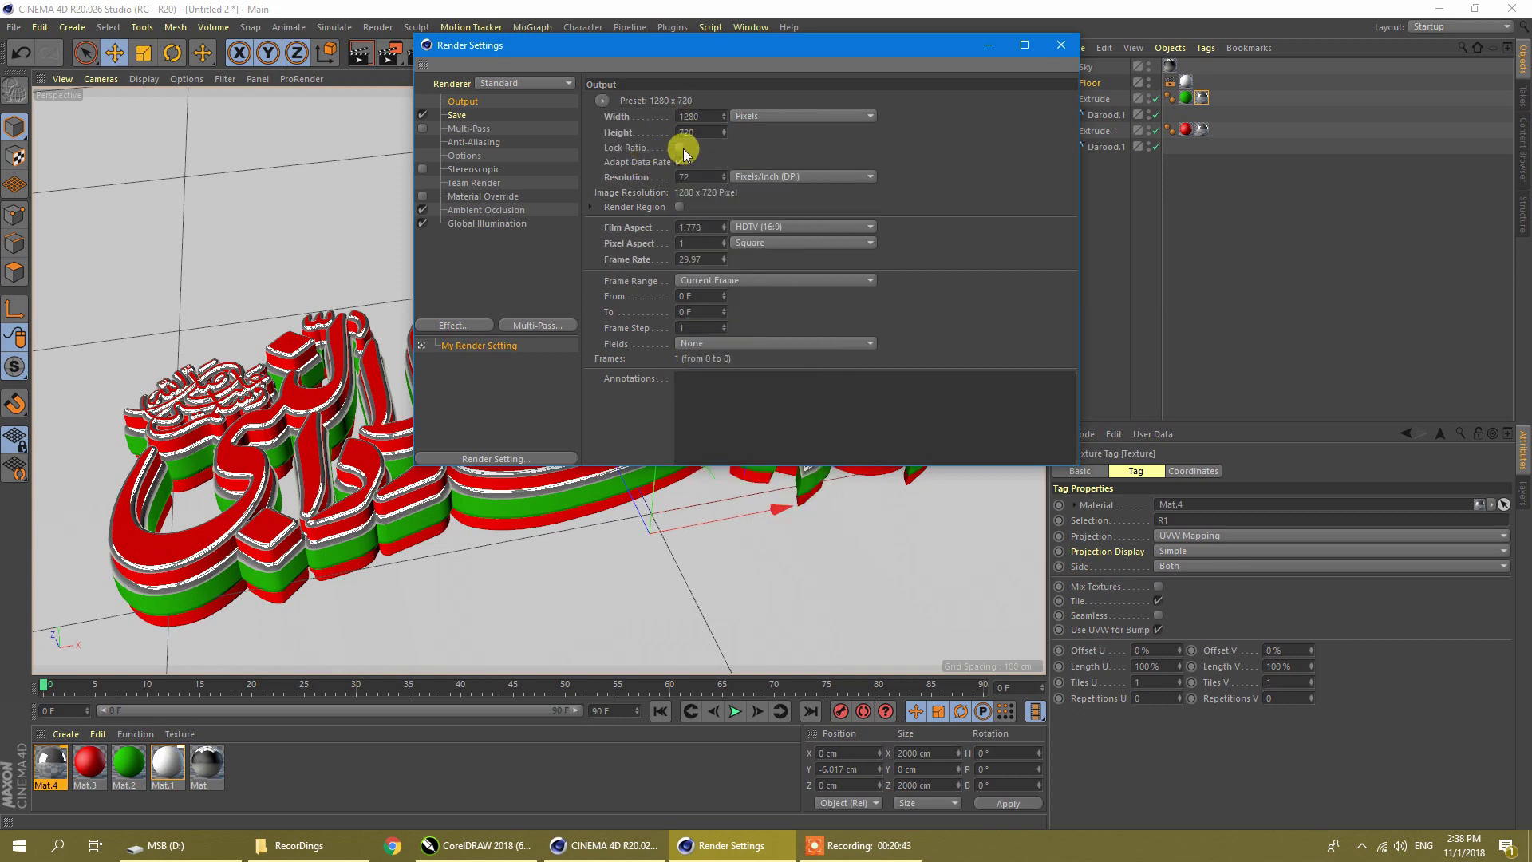
pyautogui.click(1060, 45)
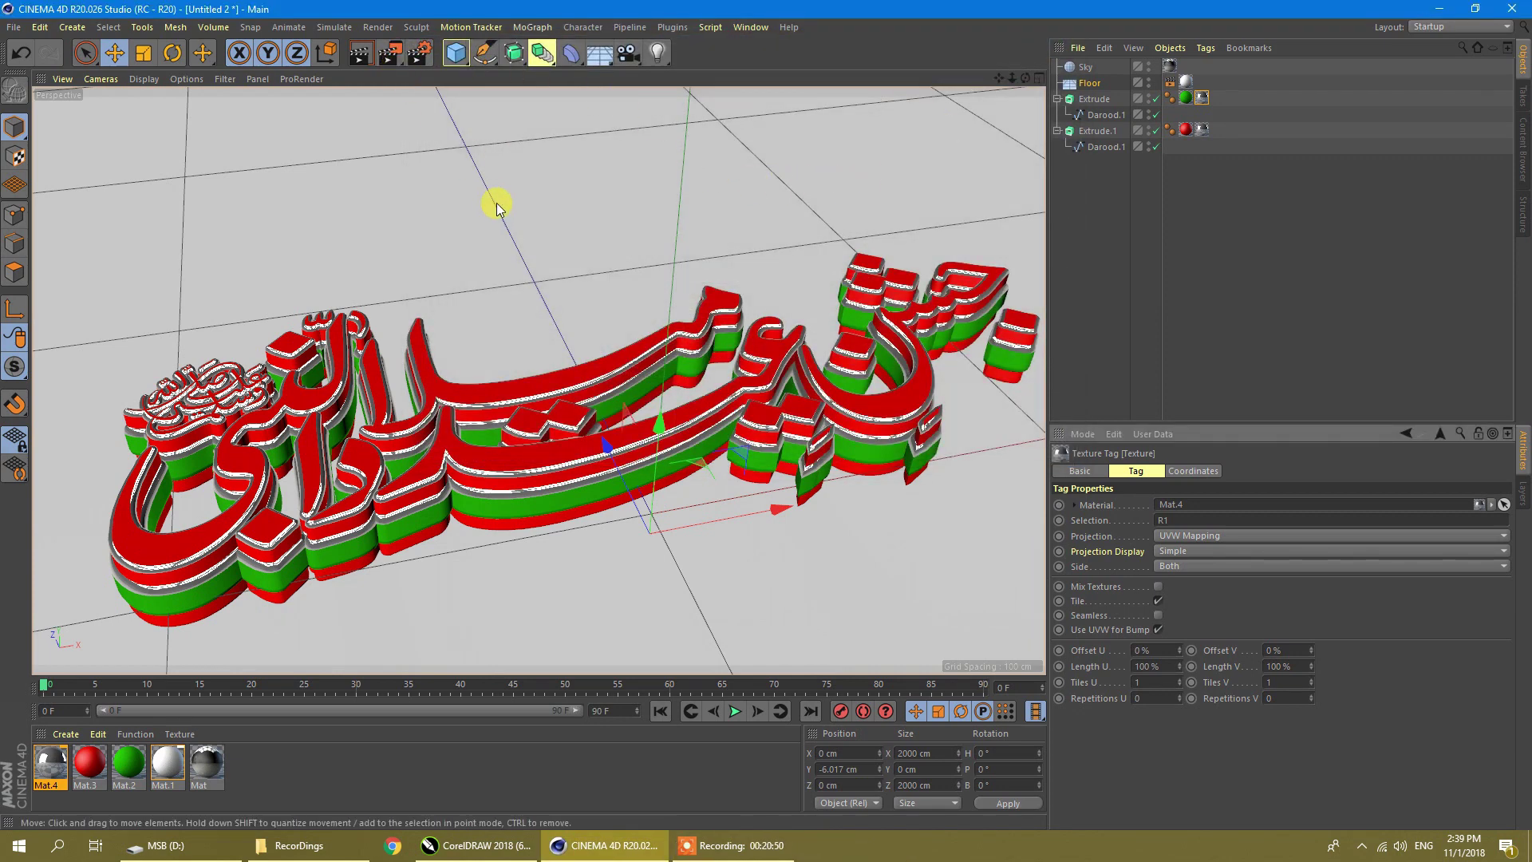
# Render the calligraphy to the Picture Viewer from a slightly adjusted angle and fit the image to the screen
pyautogui.moveTo(1025, 78)
pyautogui.mouseDown()
pyautogui.moveTo(1040, 102)
pyautogui.moveTo(1036, 87)
pyautogui.mouseUp()
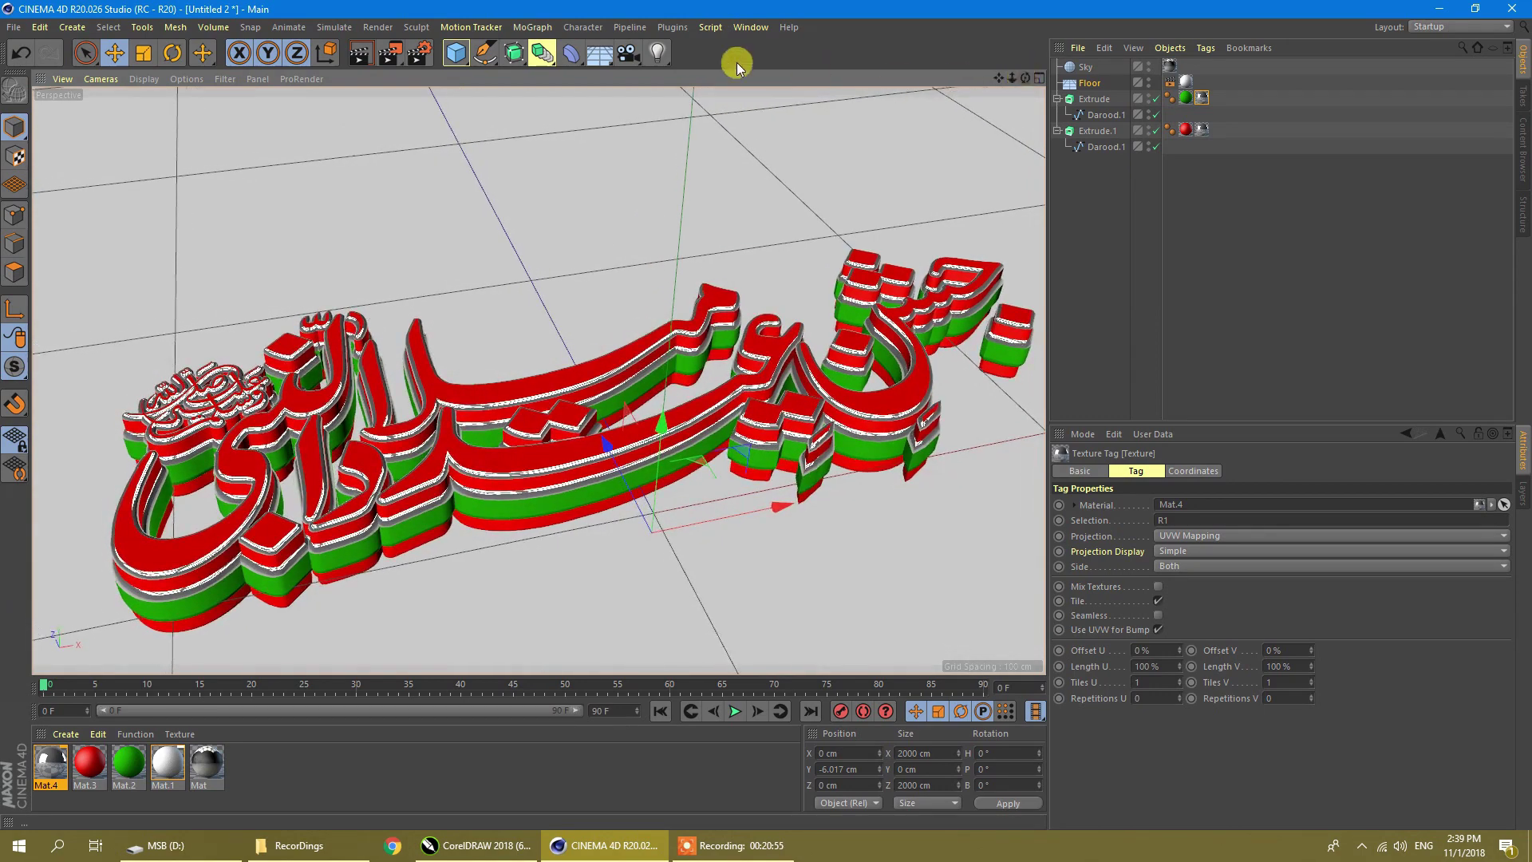
pyautogui.click(386, 61)
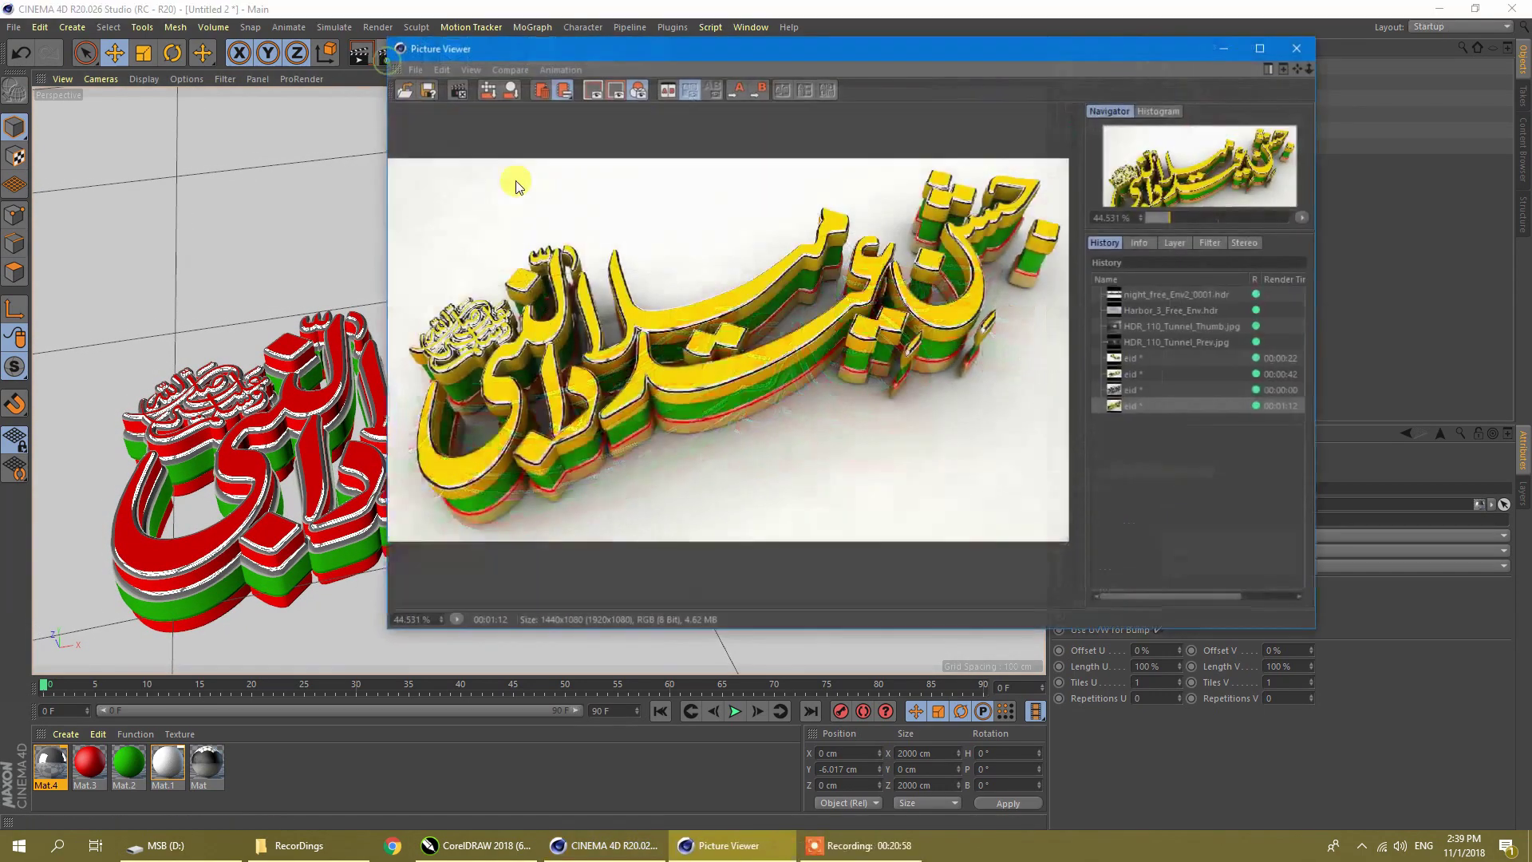
pyautogui.click(1303, 217)
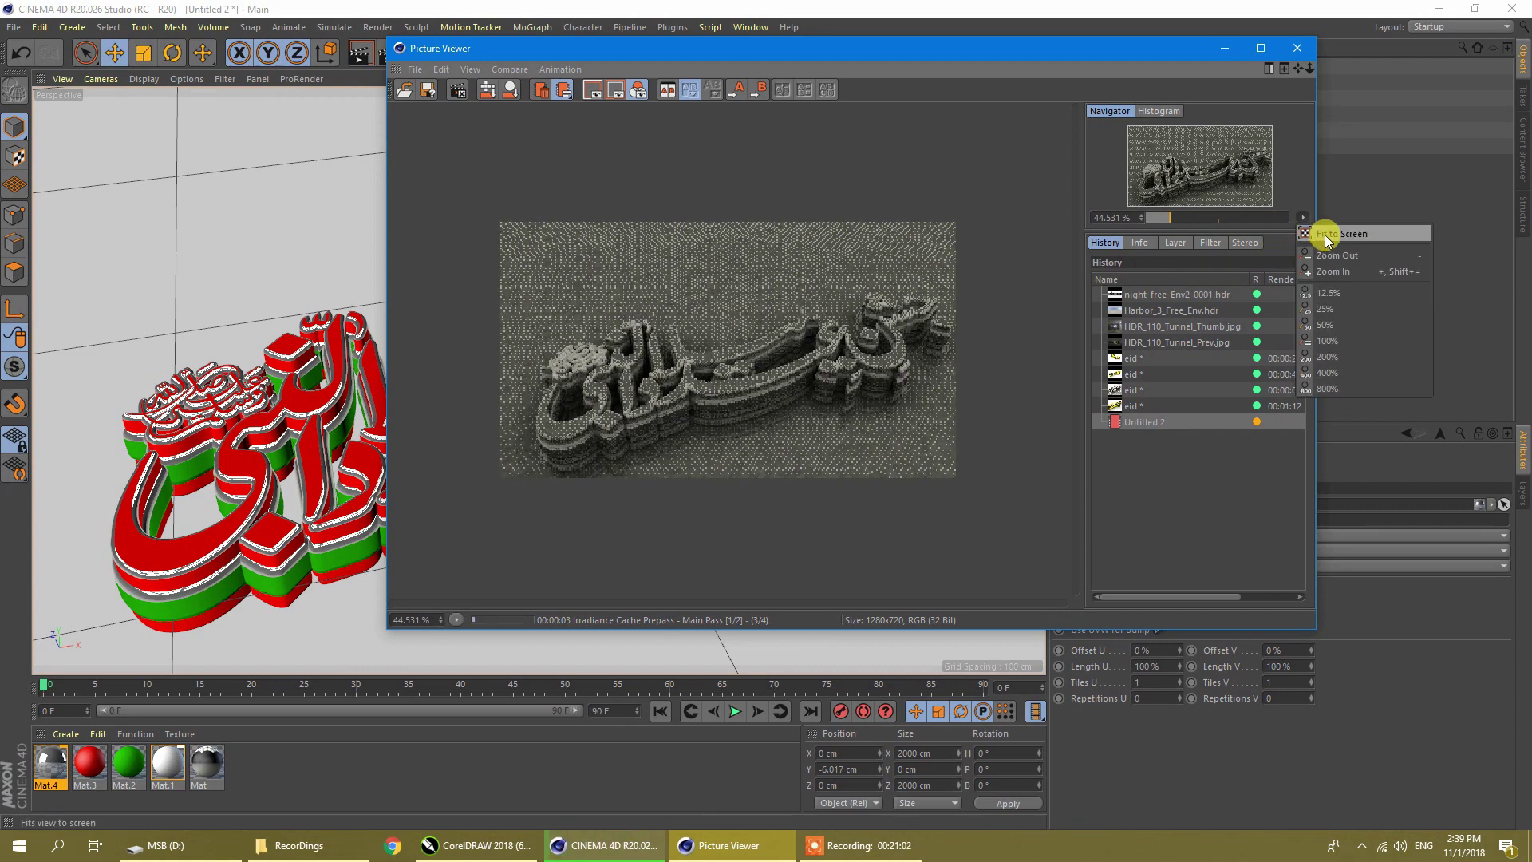
pyautogui.click(1327, 236)
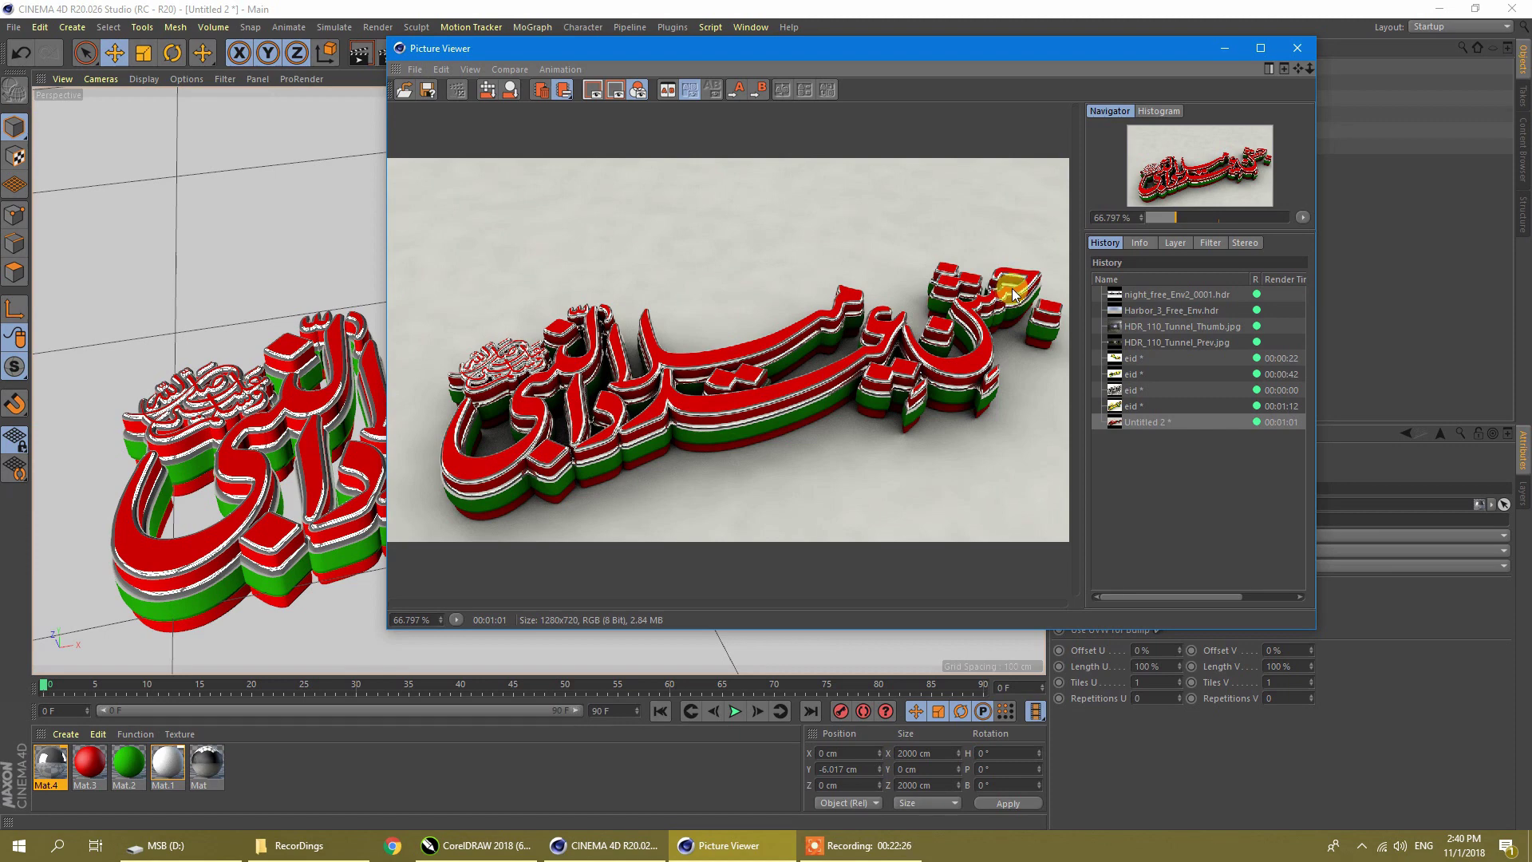
# Save the finished render as a JPG still image named Eid01 on the MSB (D:) drive
pyautogui.click(426, 93)
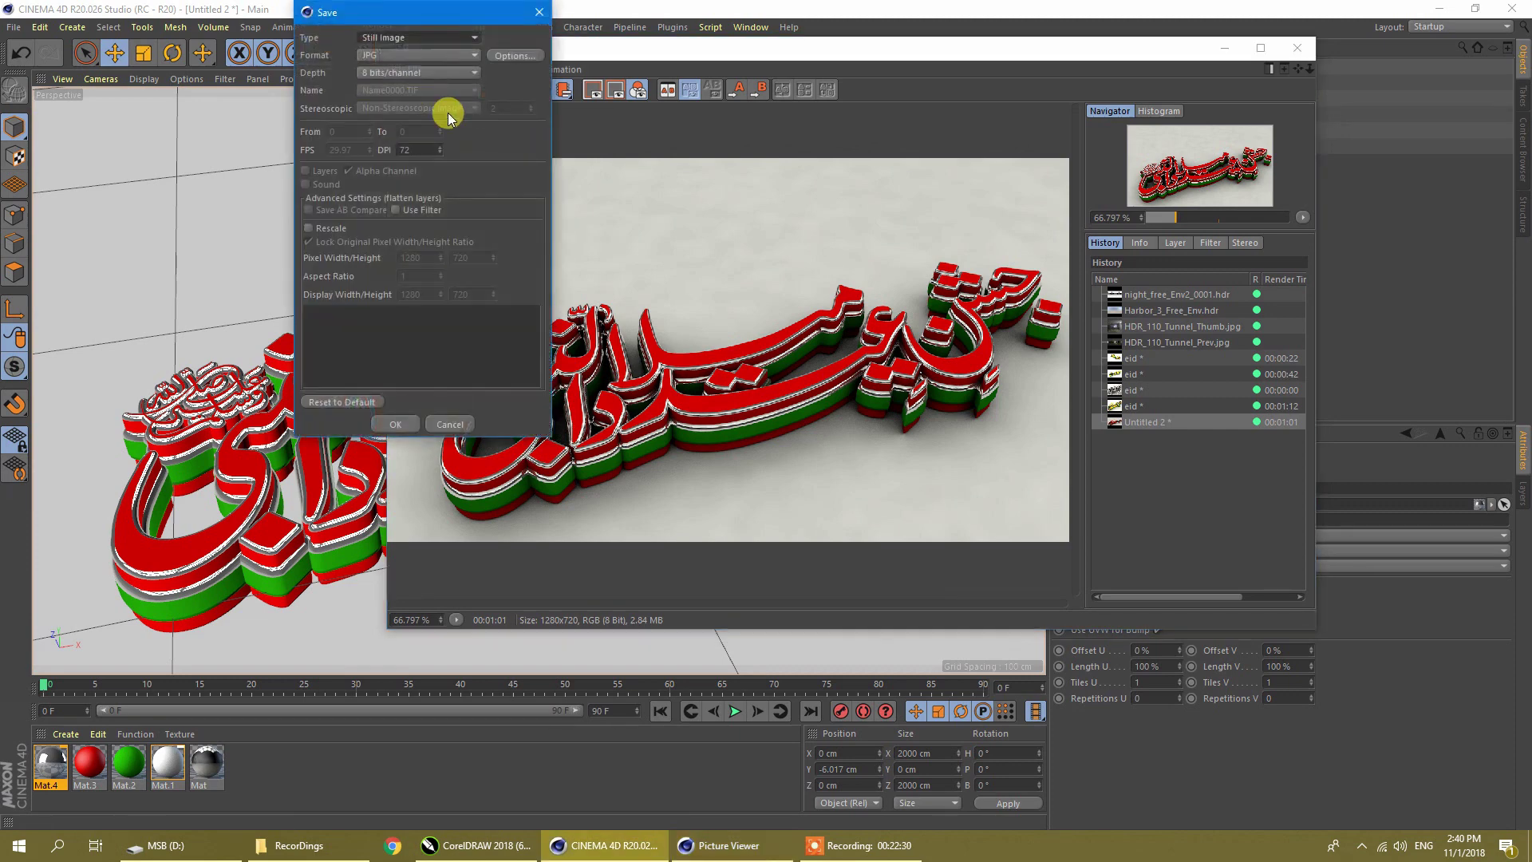
pyautogui.click(379, 56)
pyautogui.click(382, 169)
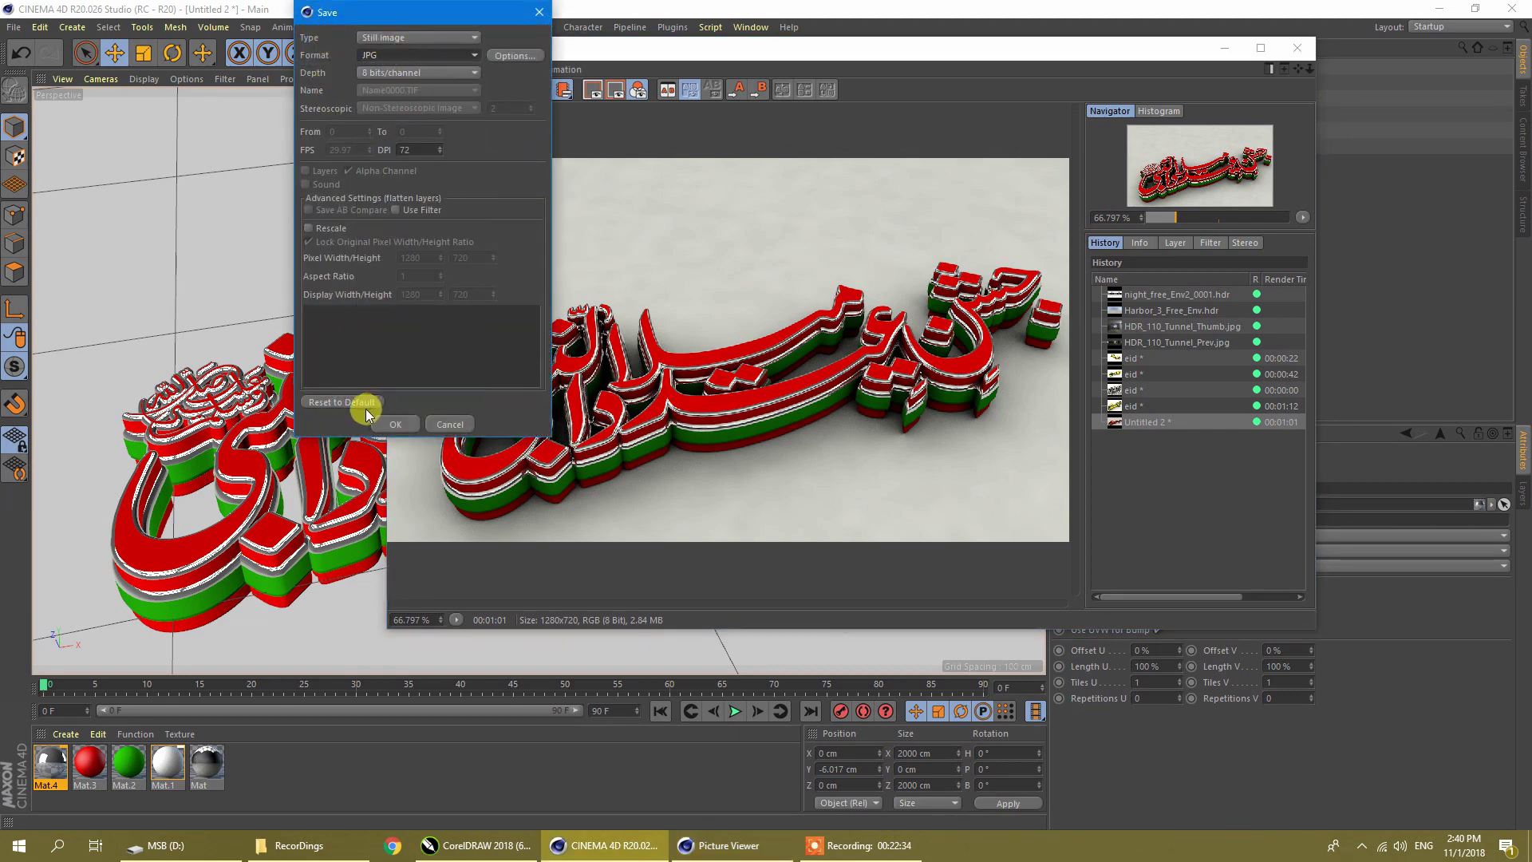
pyautogui.click(399, 423)
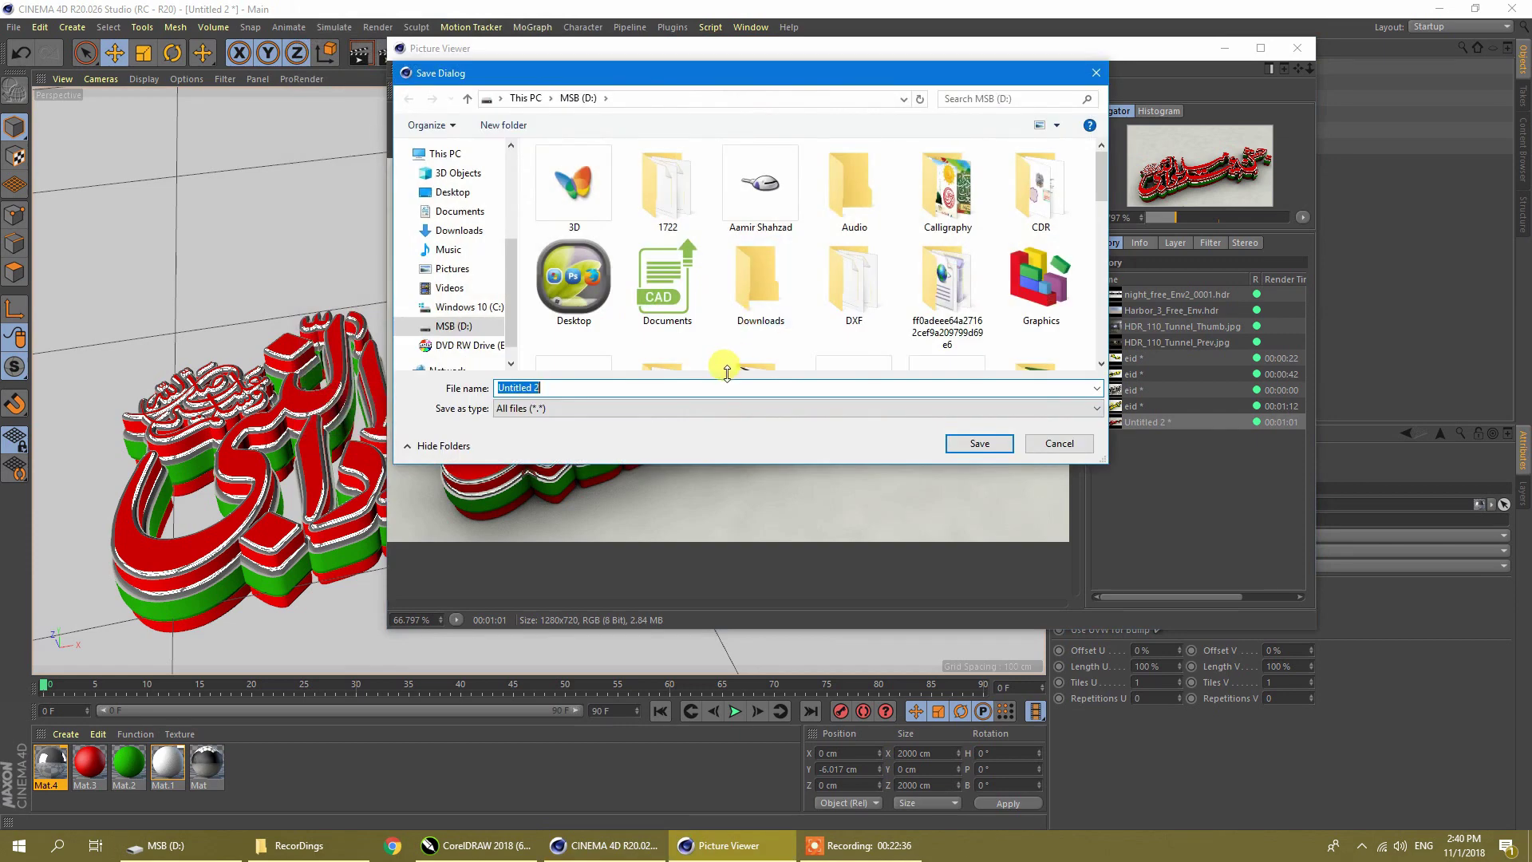
pyautogui.write('Eid')
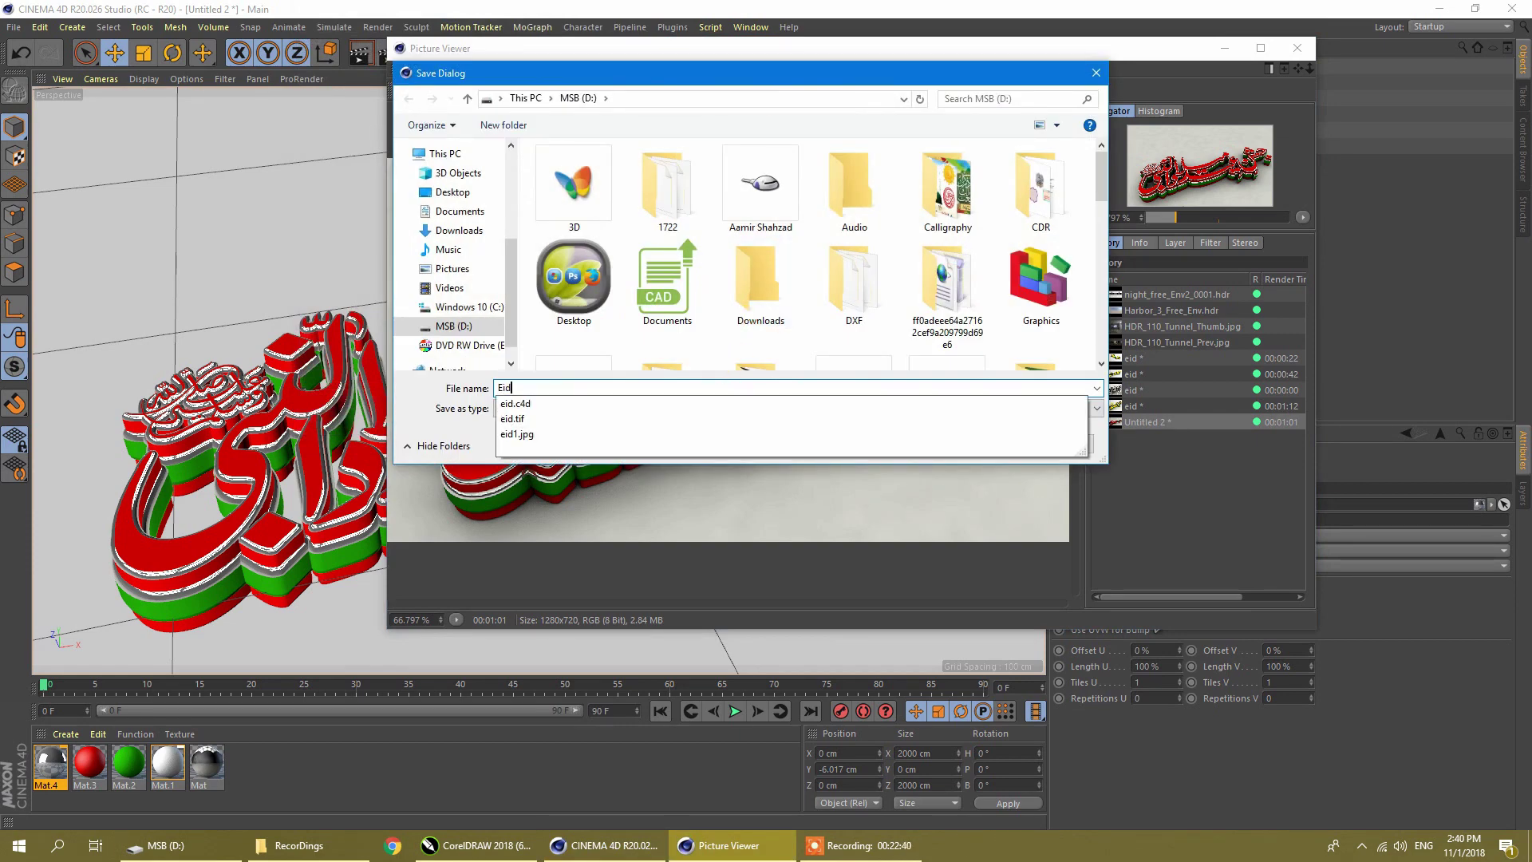
pyautogui.press('Return')
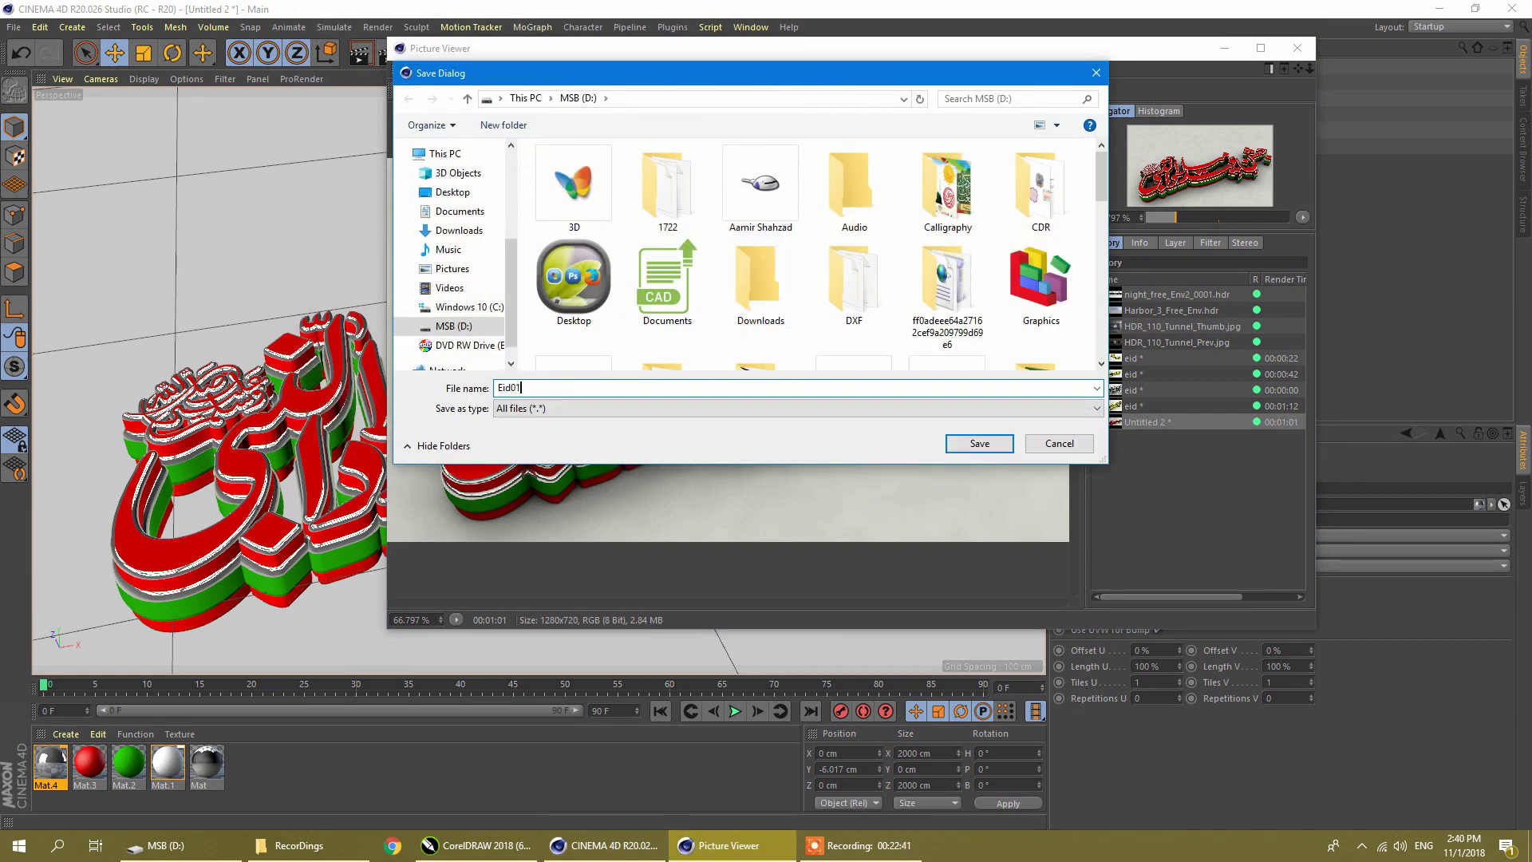
pyautogui.press('Return')
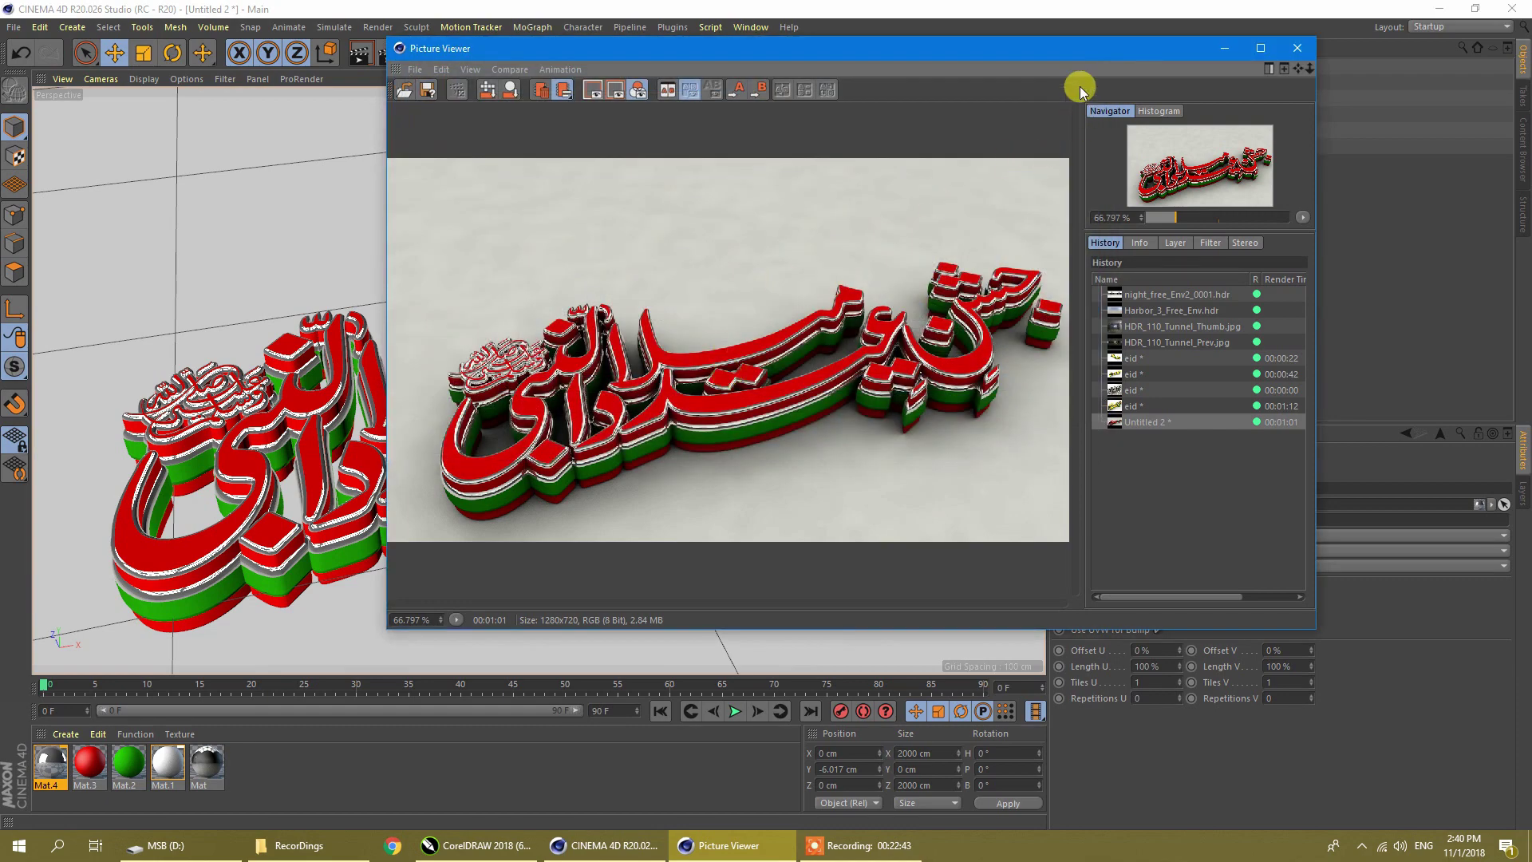
# Switch to File Explorer, set Eid01 from MSB (D:) as the desktop background, and move the desktop clock above the lettering
pyautogui.click(1298, 48)
pyautogui.click(1439, 9)
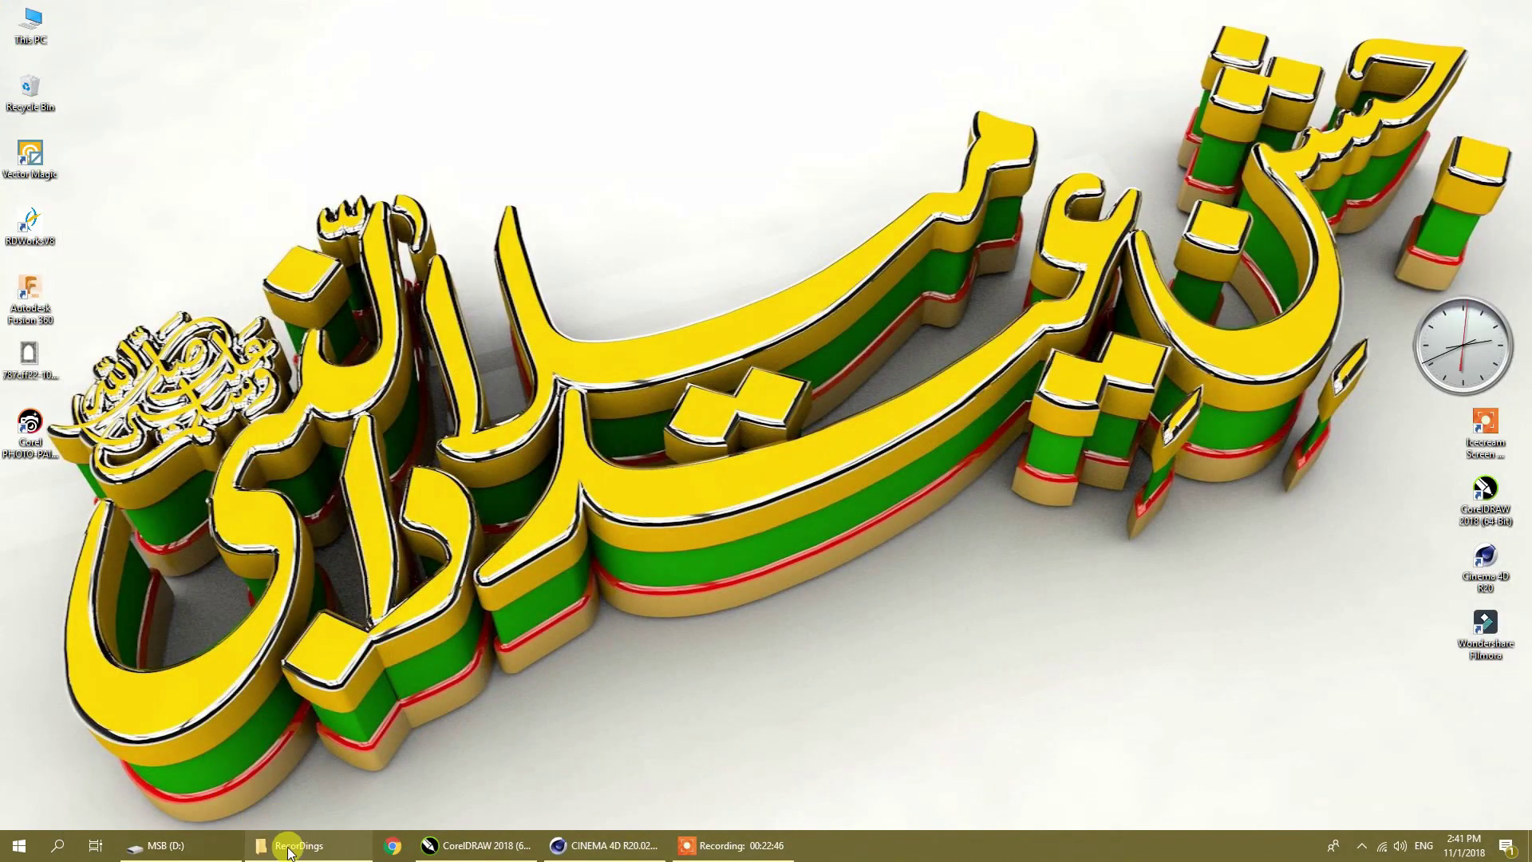
pyautogui.click(163, 845)
pyautogui.rightClick(358, 558)
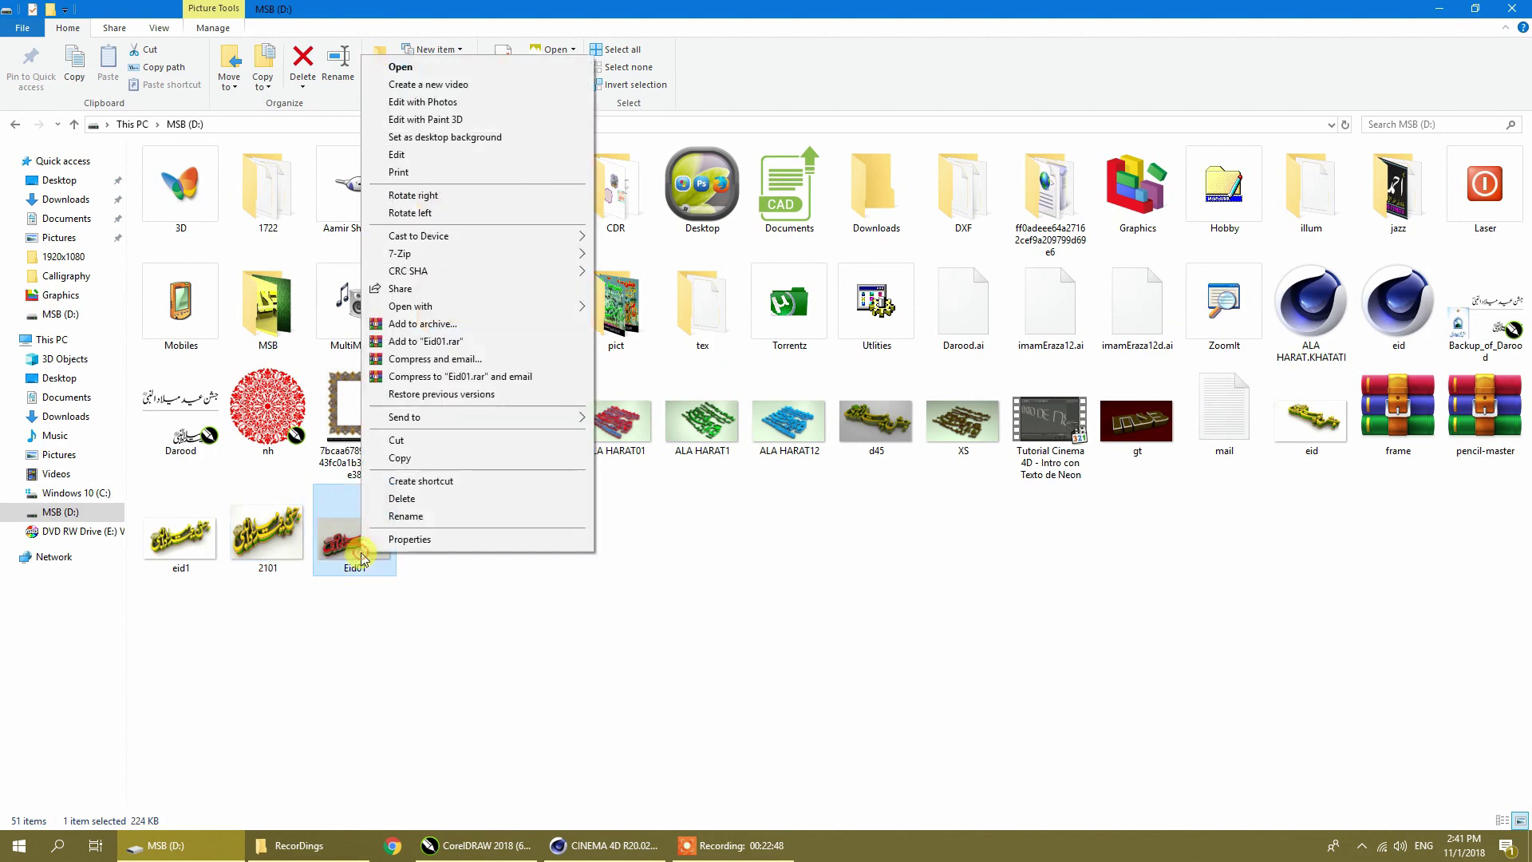
pyautogui.click(462, 136)
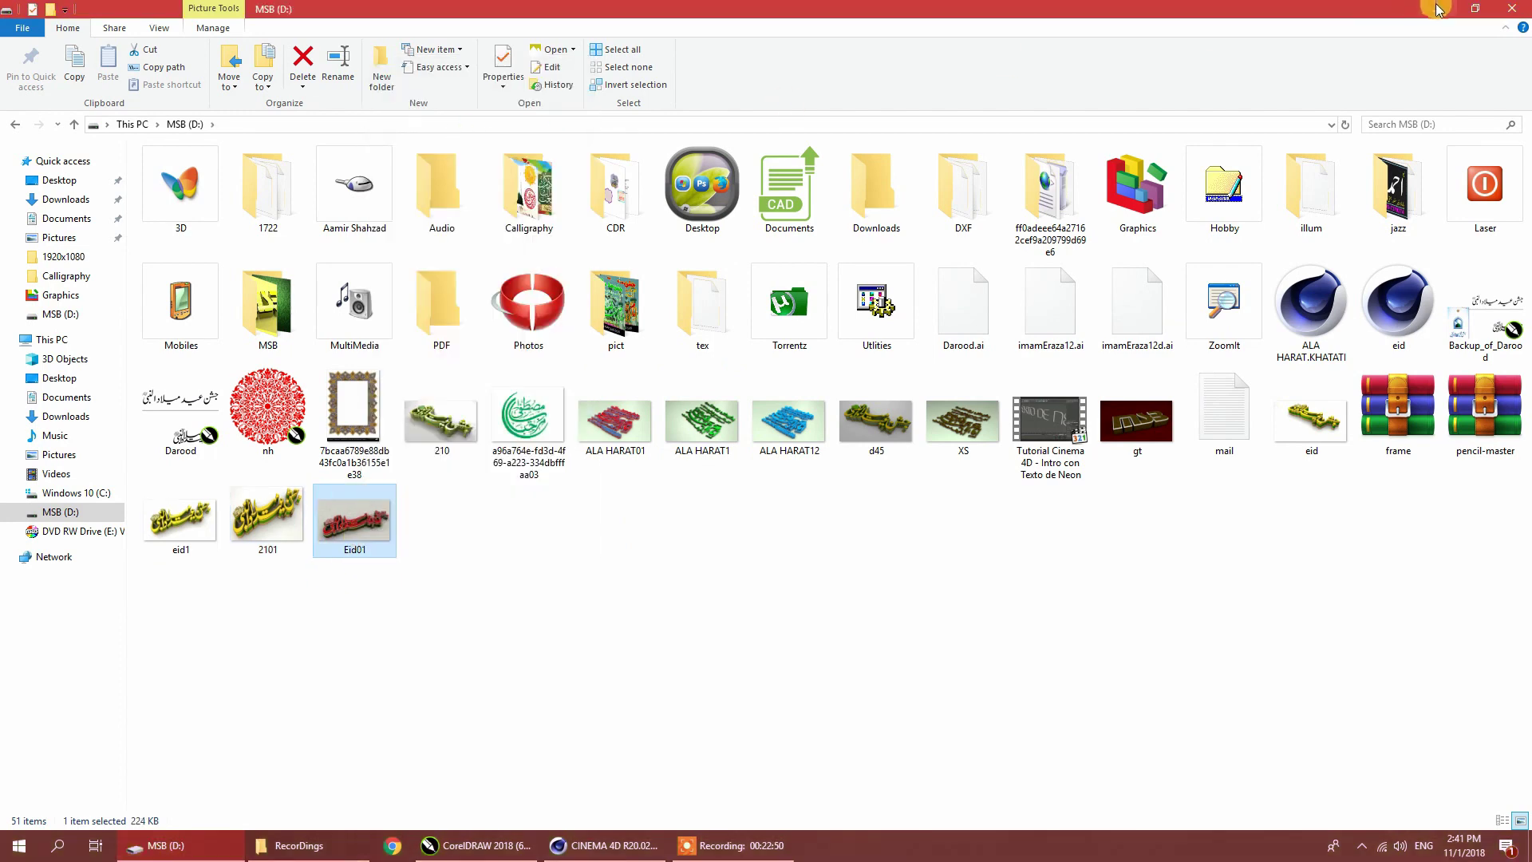
pyautogui.click(1439, 9)
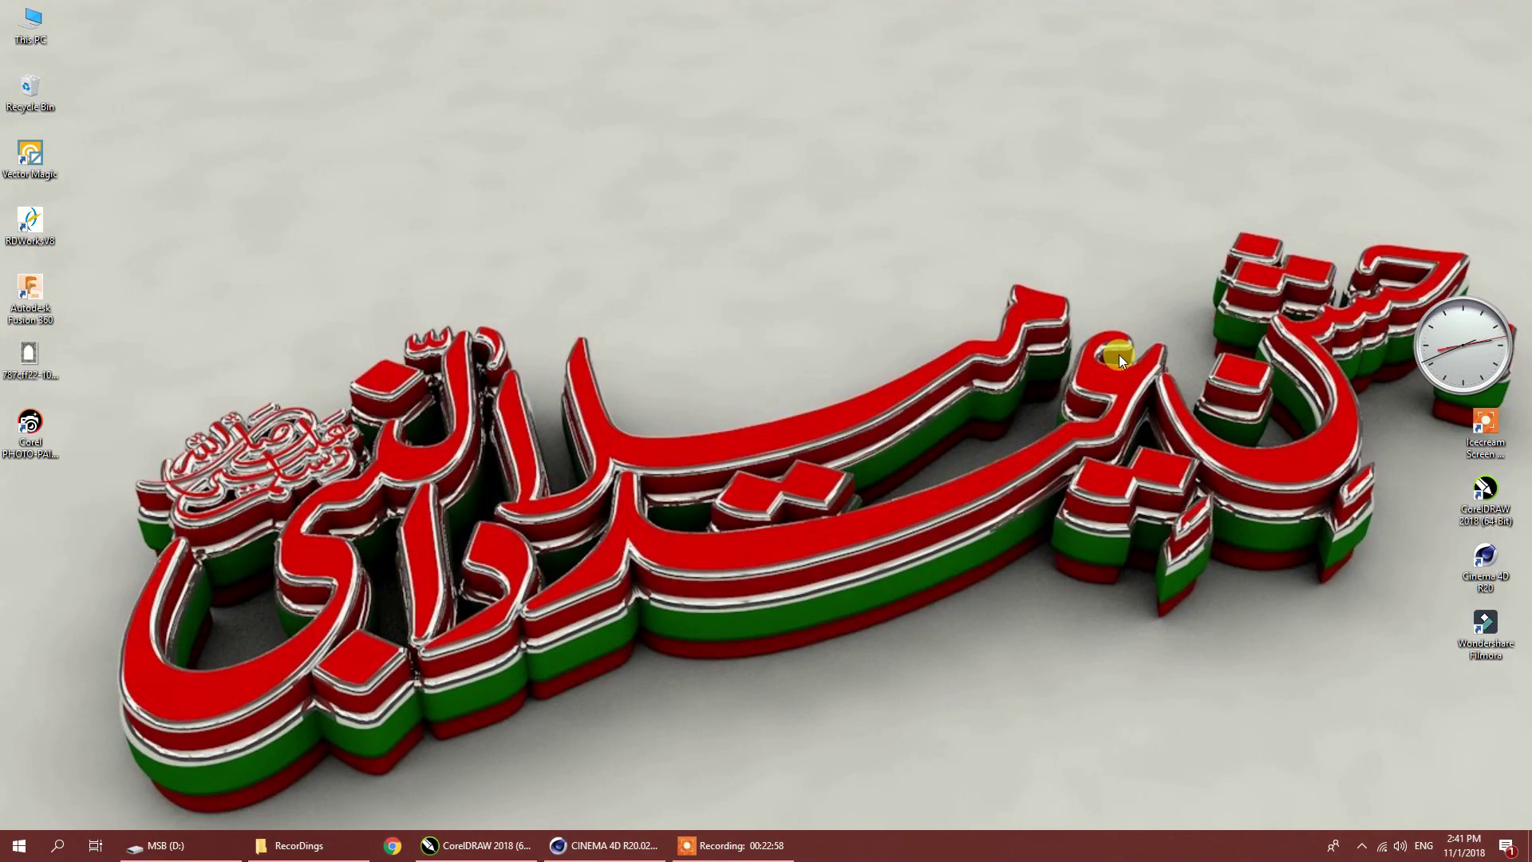
pyautogui.moveTo(1439, 328); pyautogui.dragTo(1409, 109)
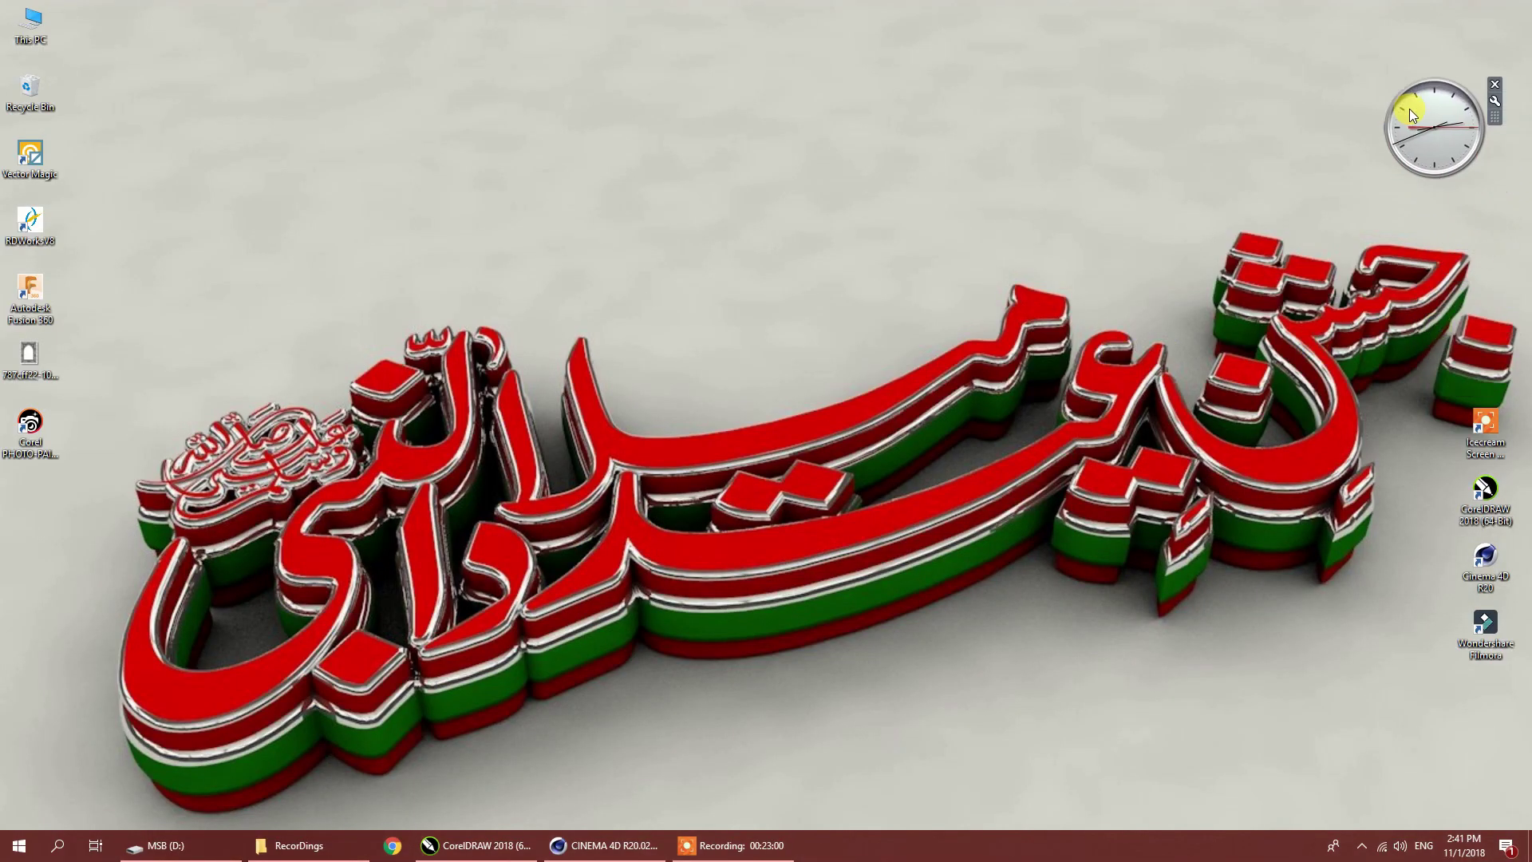
# Switch back to Cinema 4D and try to render the calligraphy again from a steeper viewing angle
pyautogui.click(590, 845)
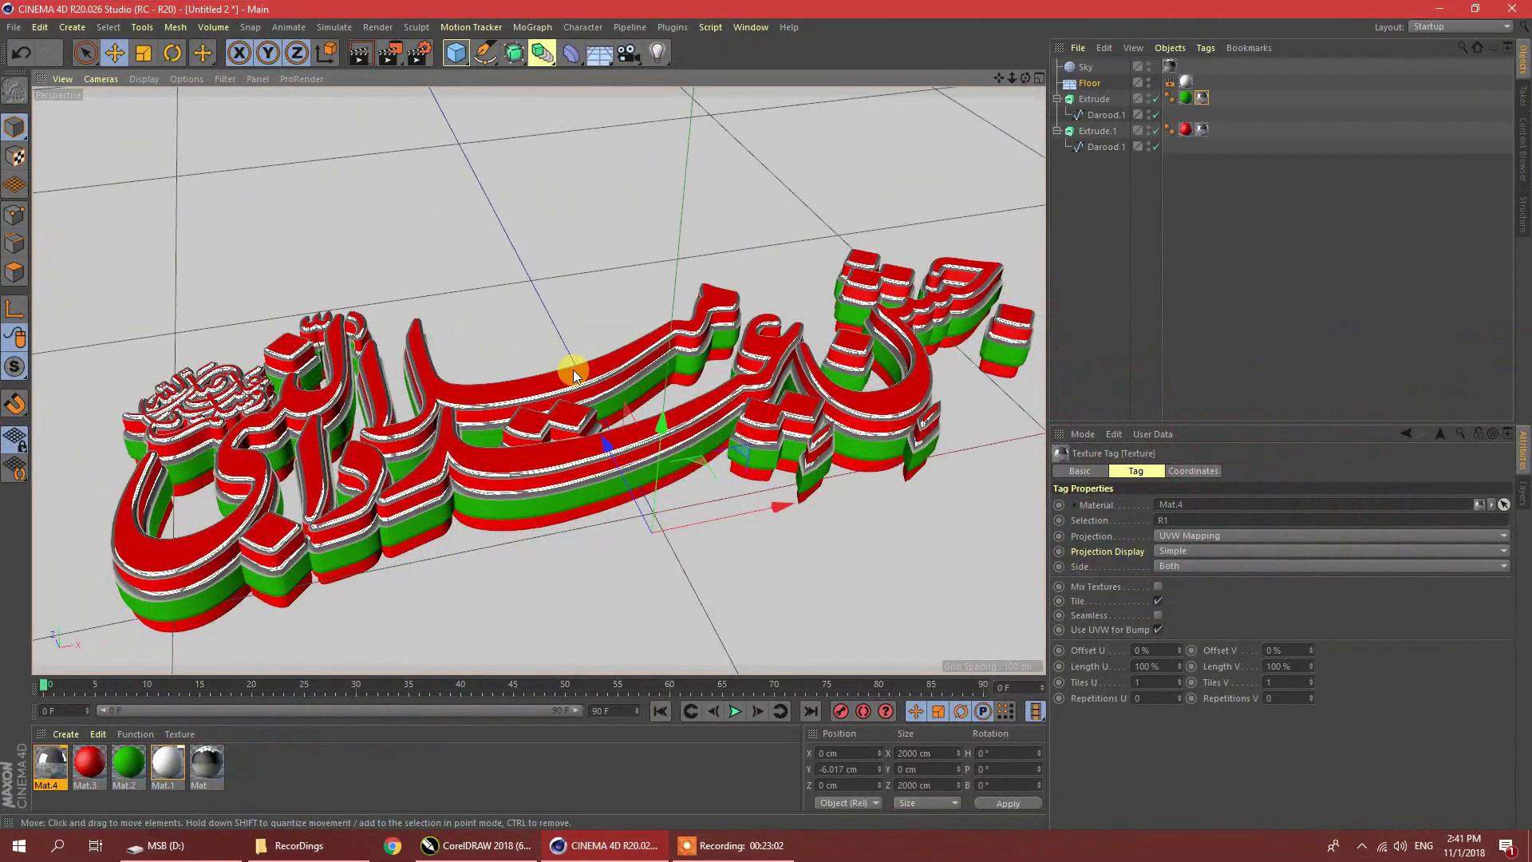
pyautogui.scroll(-2, 581, 389)
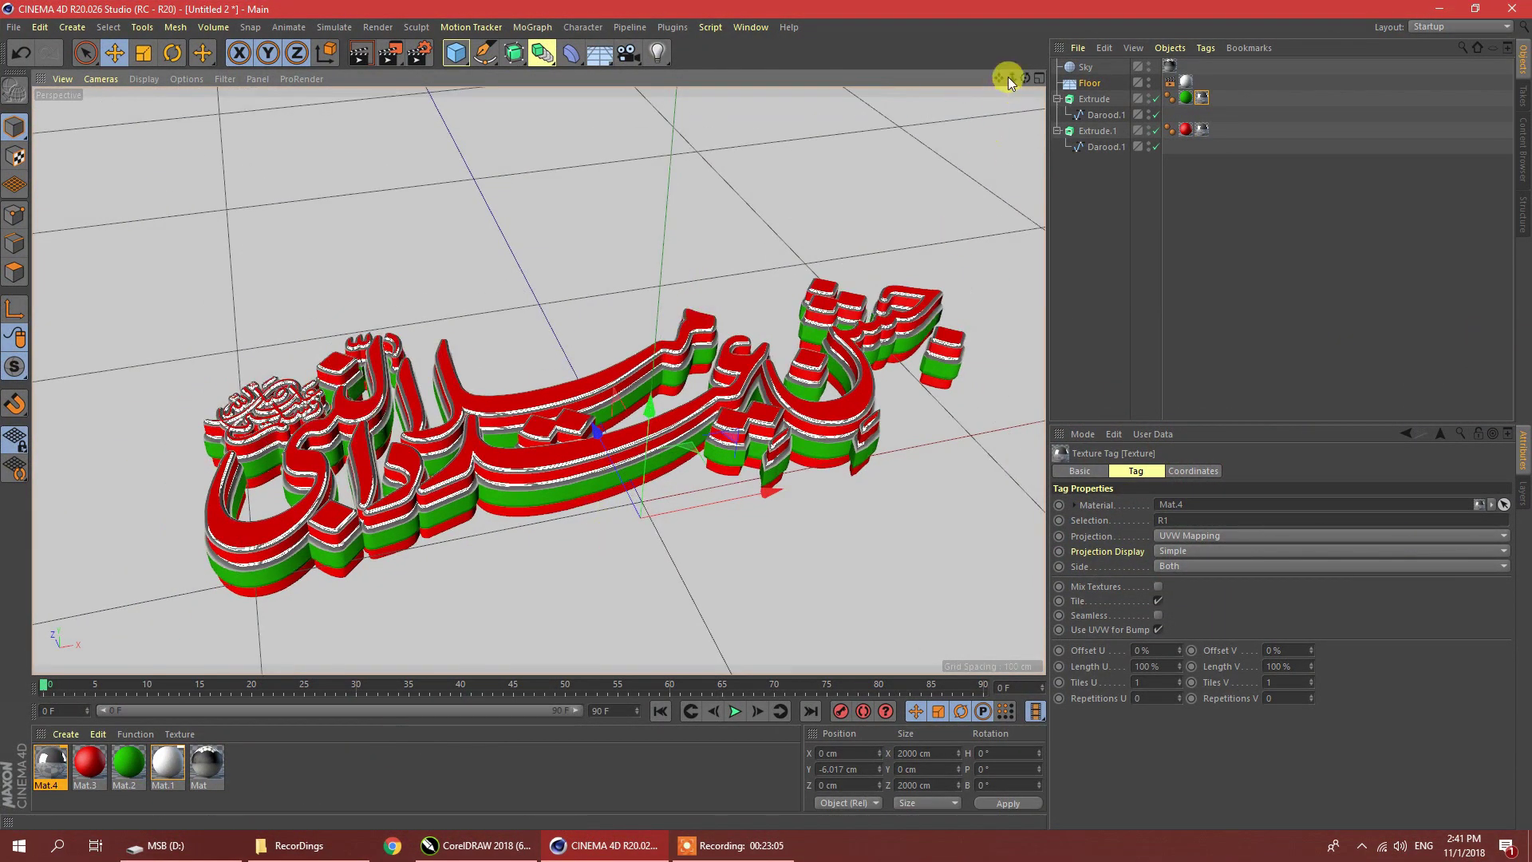
pyautogui.moveTo(1025, 78)
pyautogui.mouseDown()
pyautogui.moveTo(1024, 107)
pyautogui.moveTo(984, 37)
pyautogui.moveTo(1026, 102)
pyautogui.moveTo(1025, 84)
pyautogui.mouseUp()
pyautogui.scroll(2, 647, 317)
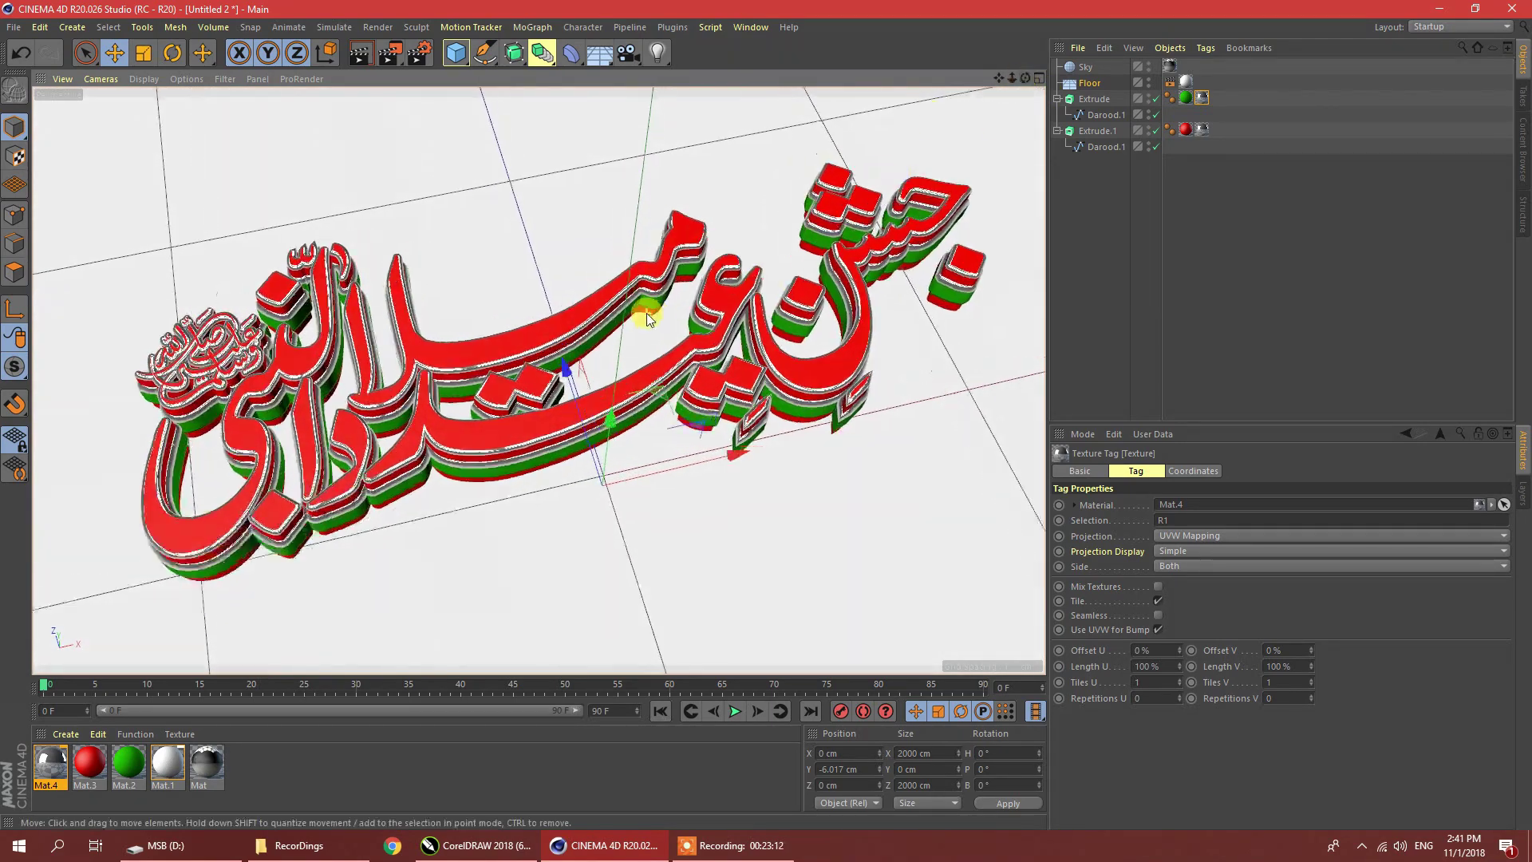
pyautogui.scroll(-2, 647, 318)
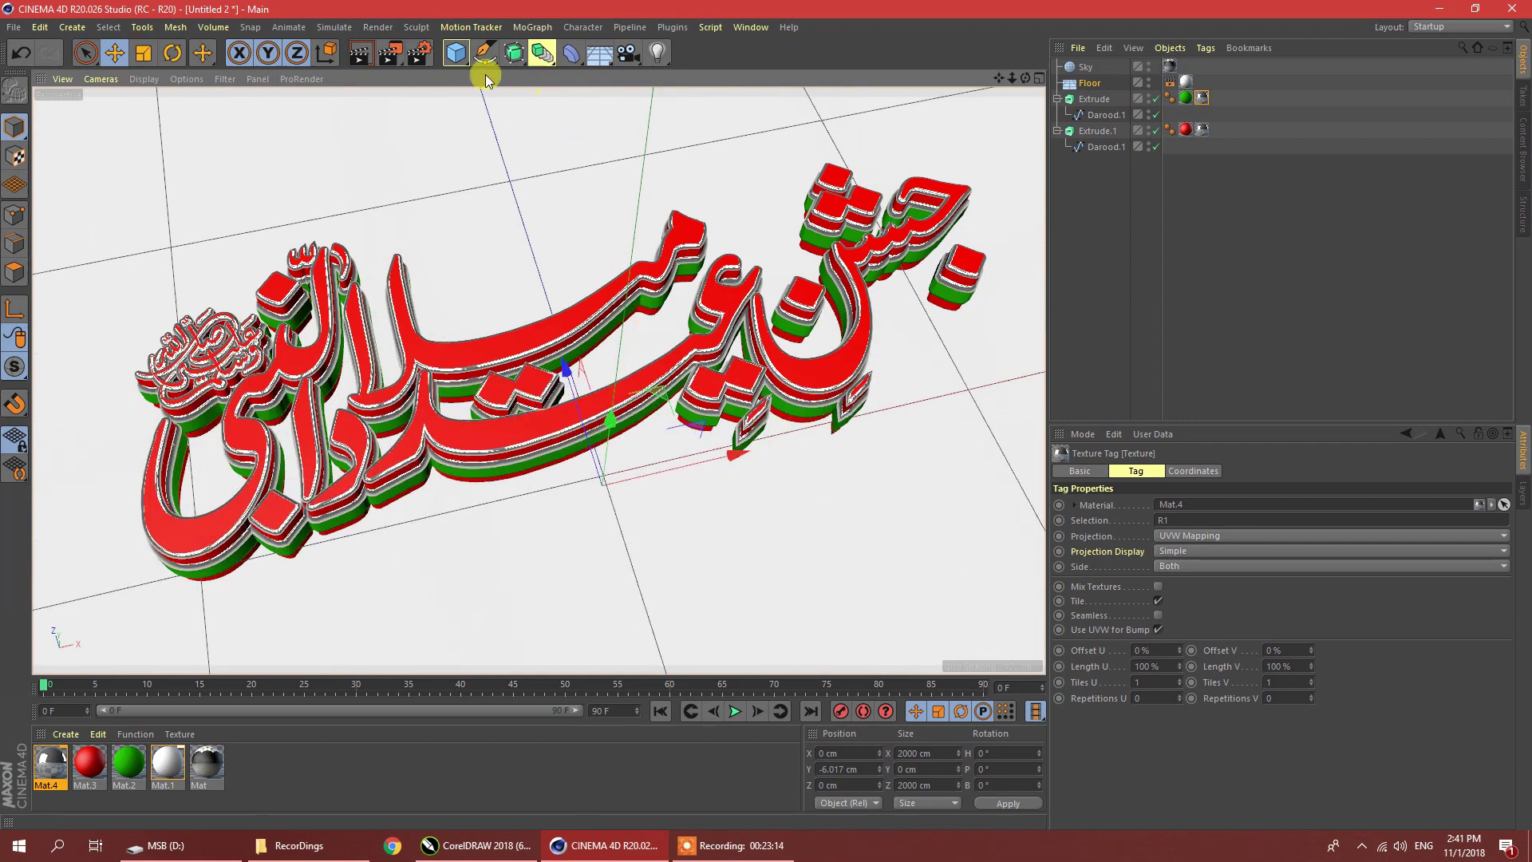
pyautogui.click(393, 56)
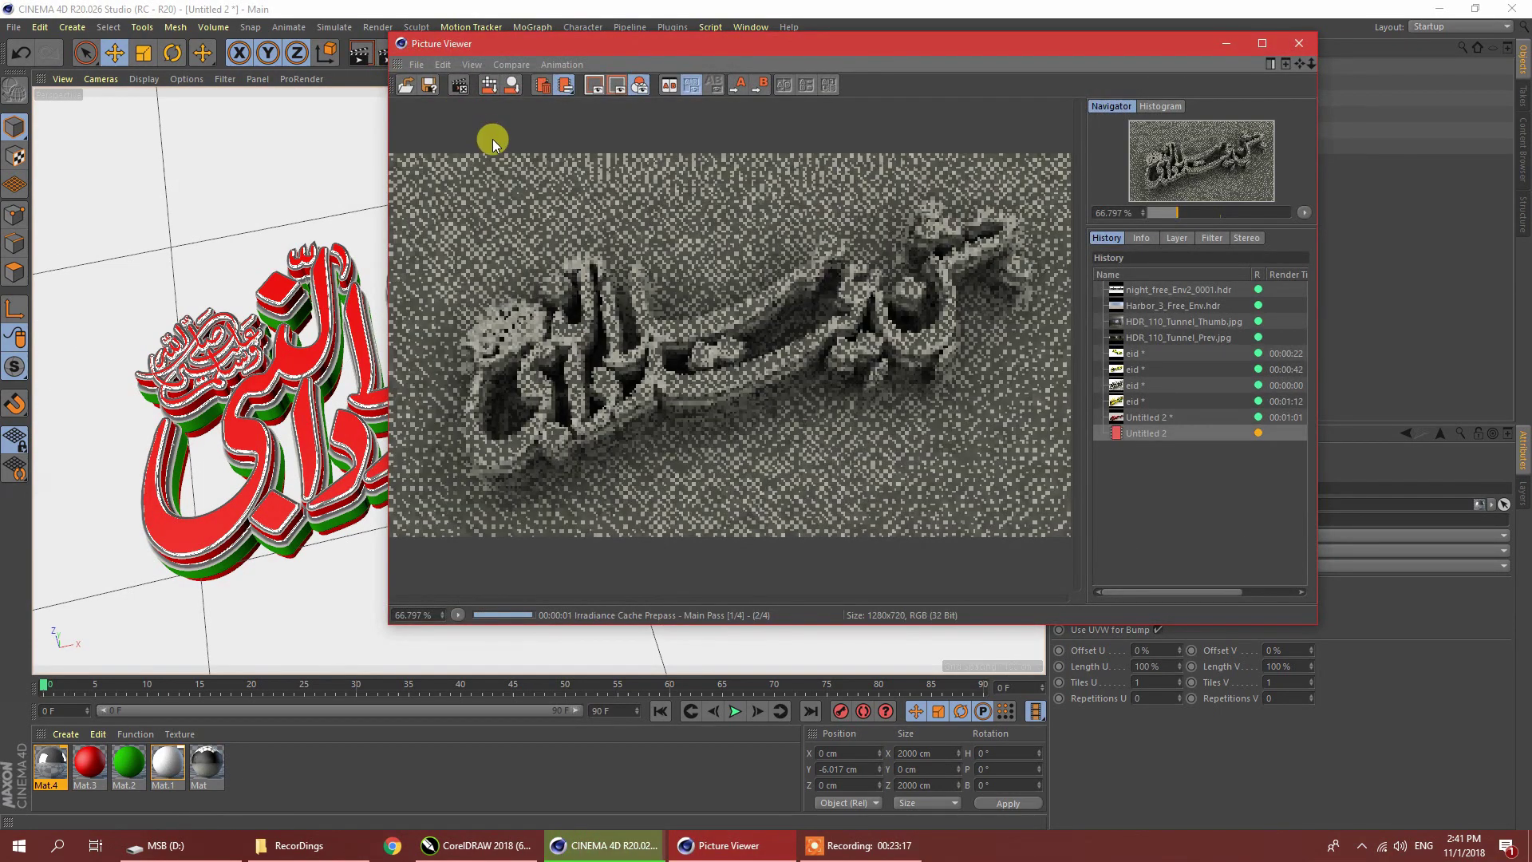
pyautogui.click(1295, 45)
pyautogui.click(795, 479)
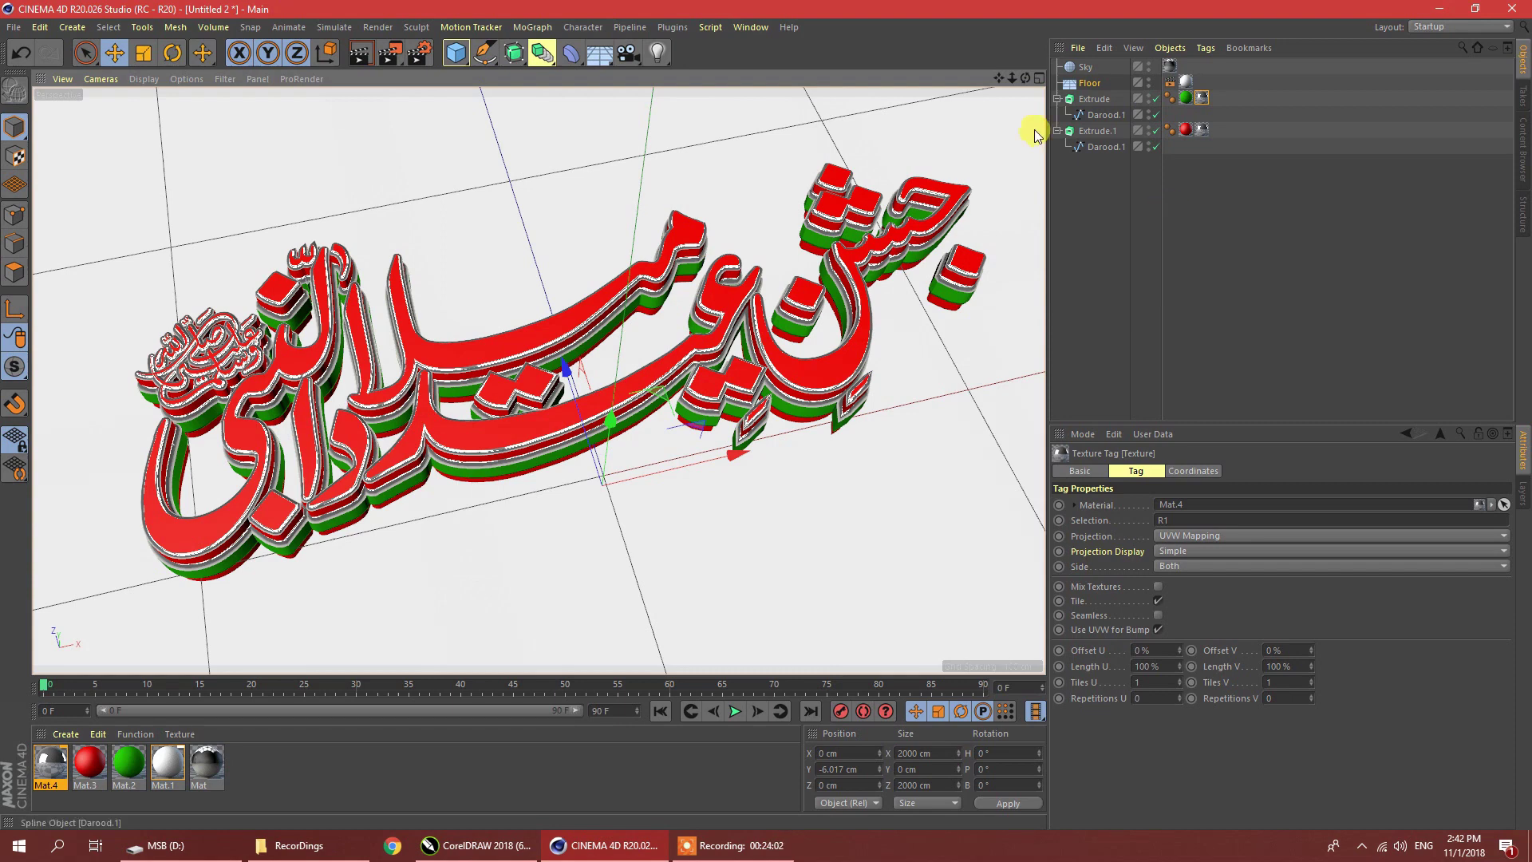
pyautogui.click(773, 849)
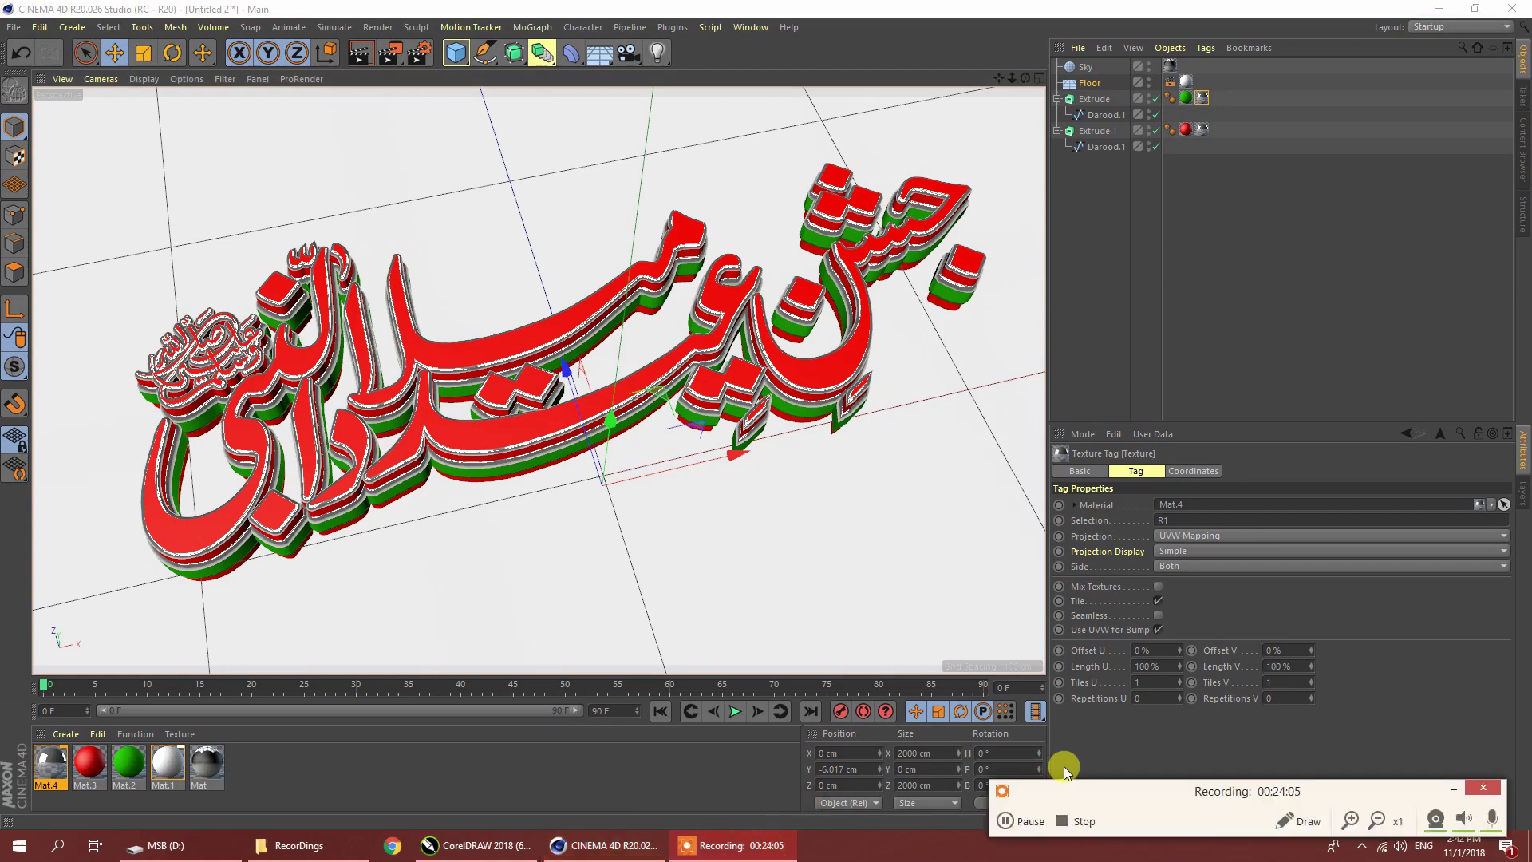